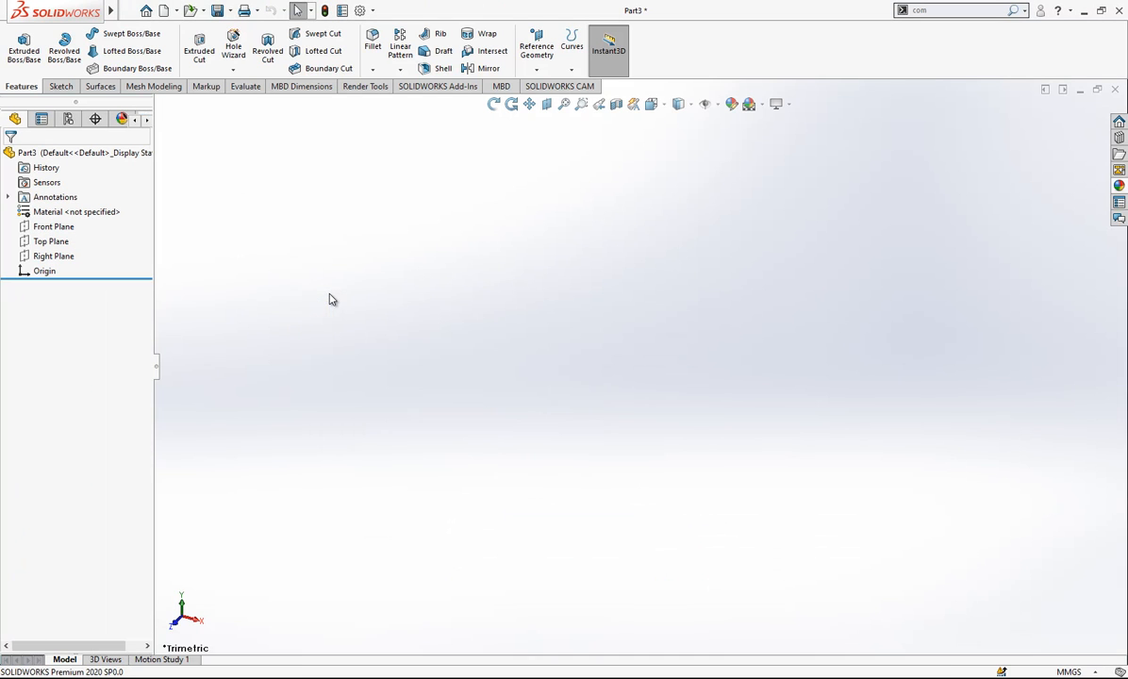
- Start a sketch on the Top Plane and draw a vertical line about 24 mm long upward from the origin
click(43, 244)
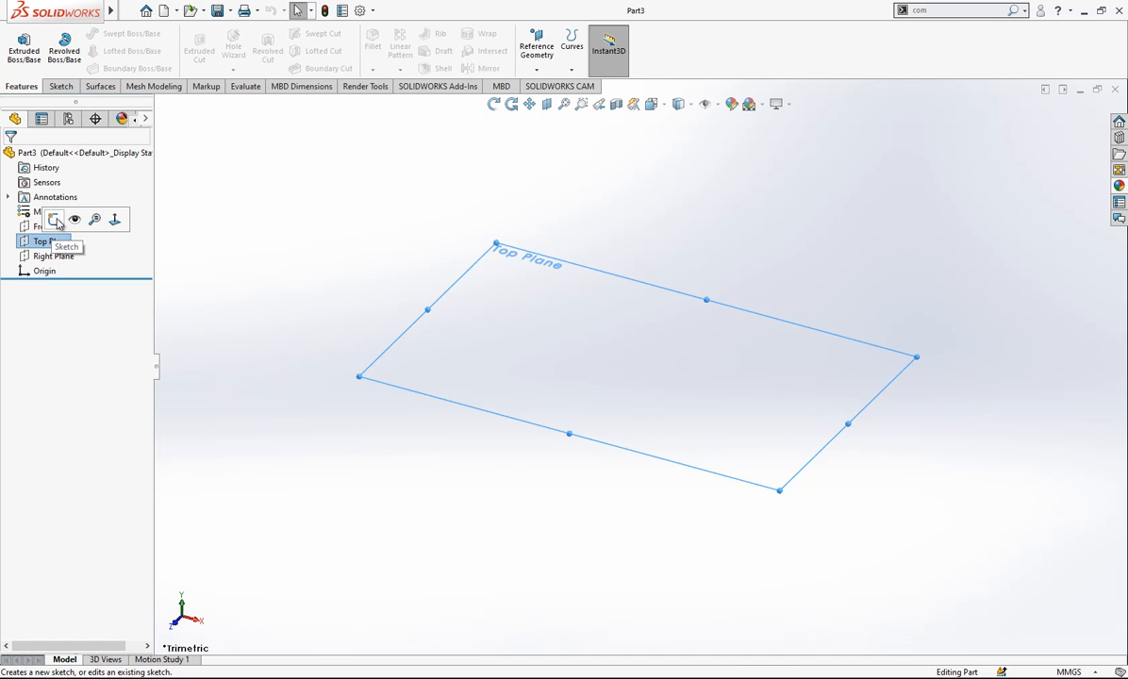
click(56, 221)
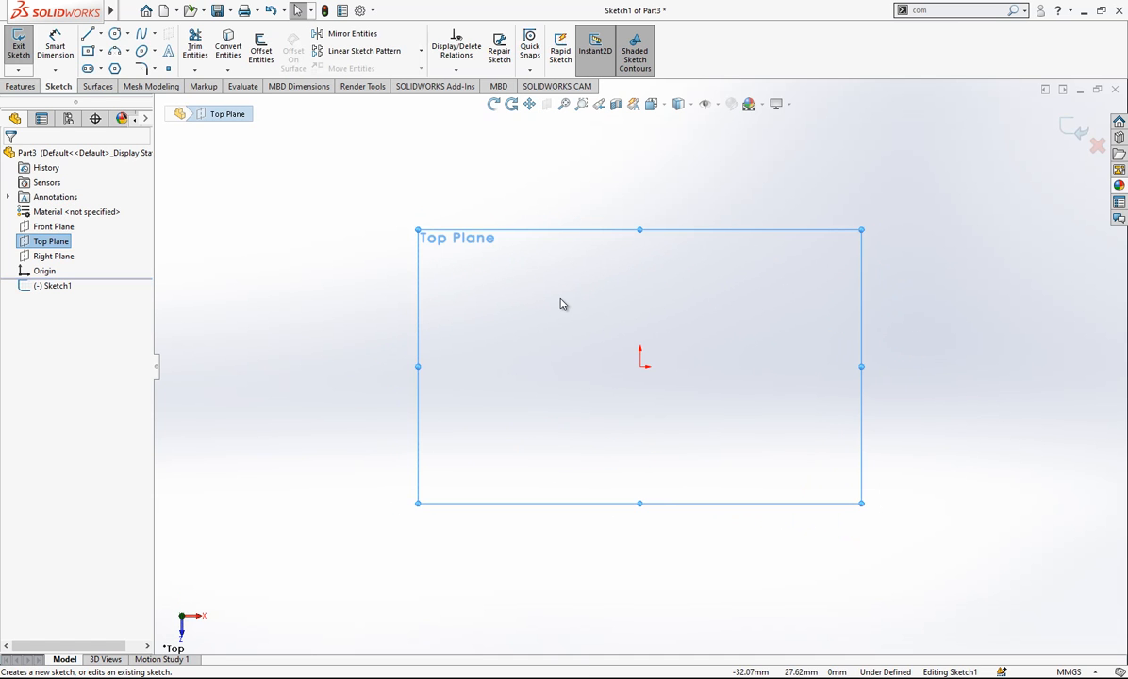
click(87, 36)
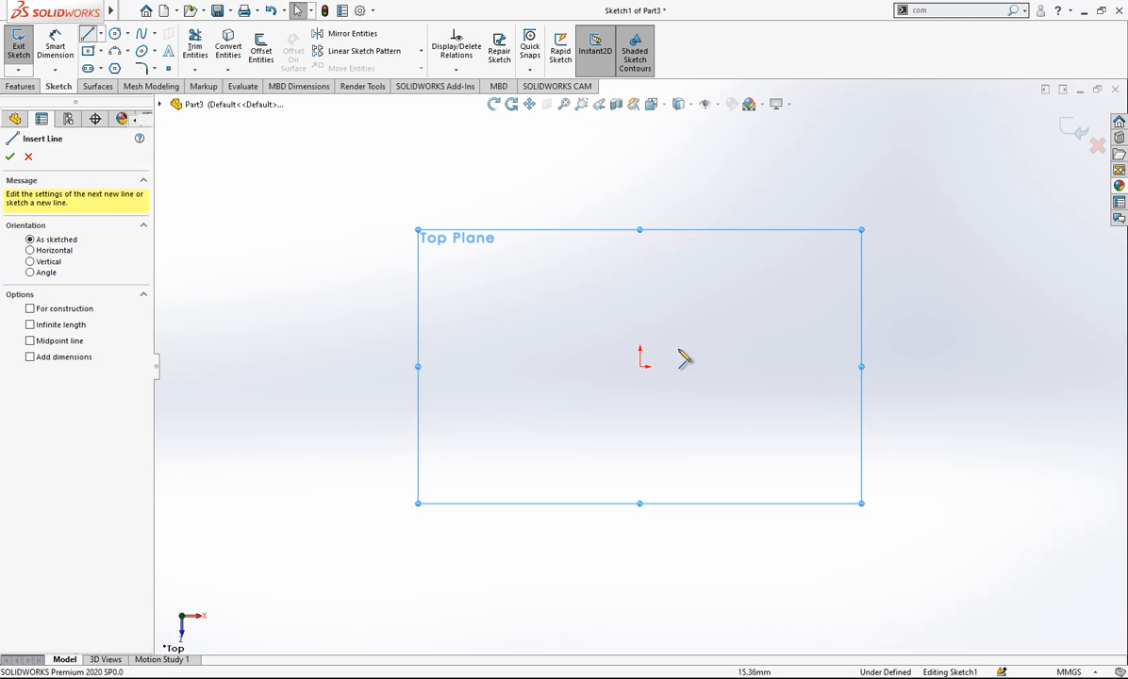
click(640, 366)
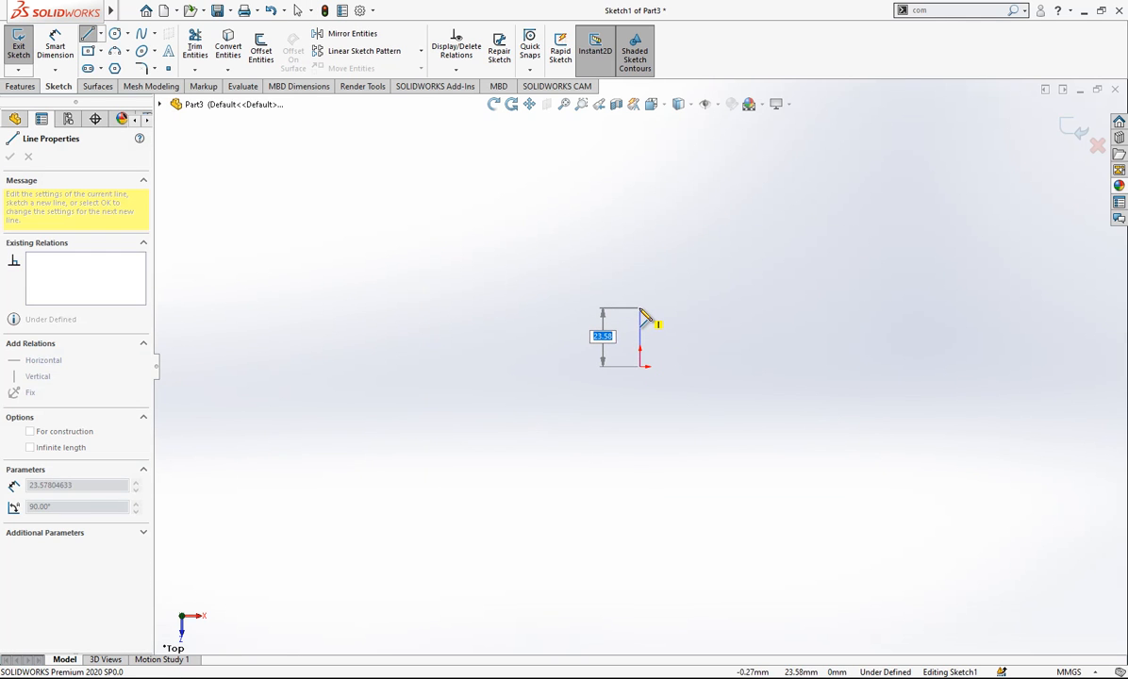
click(641, 310)
key(Escape)
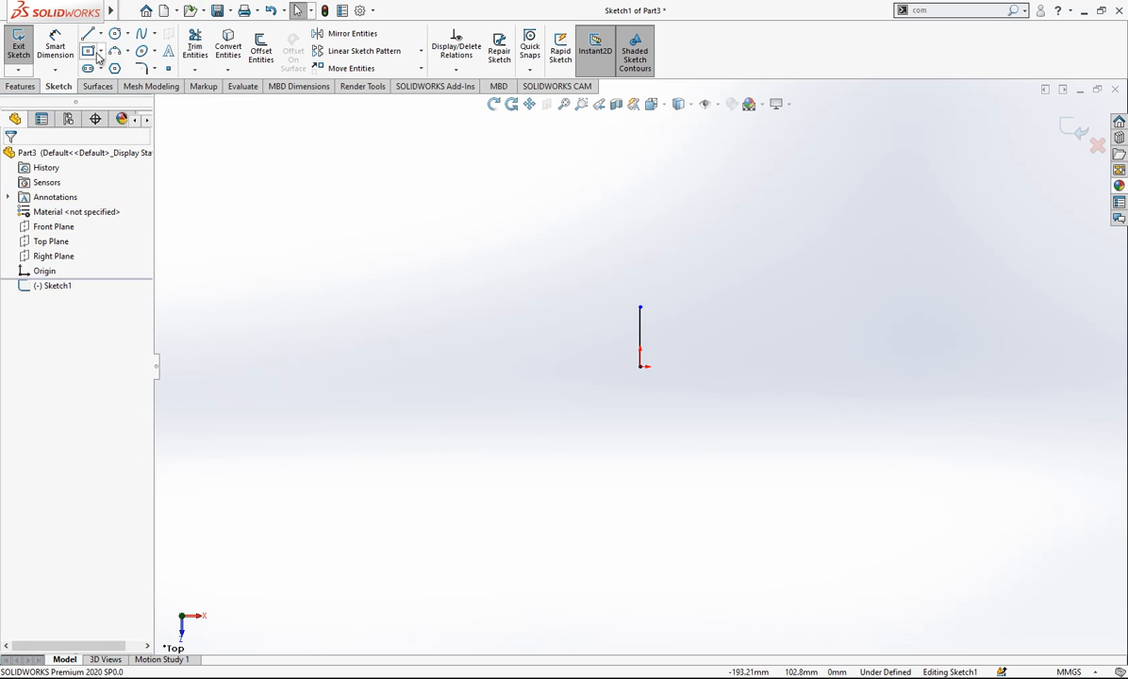
- Draw a horizontal line about 183 mm long from the origin in the positive X direction
click(86, 36)
click(640, 367)
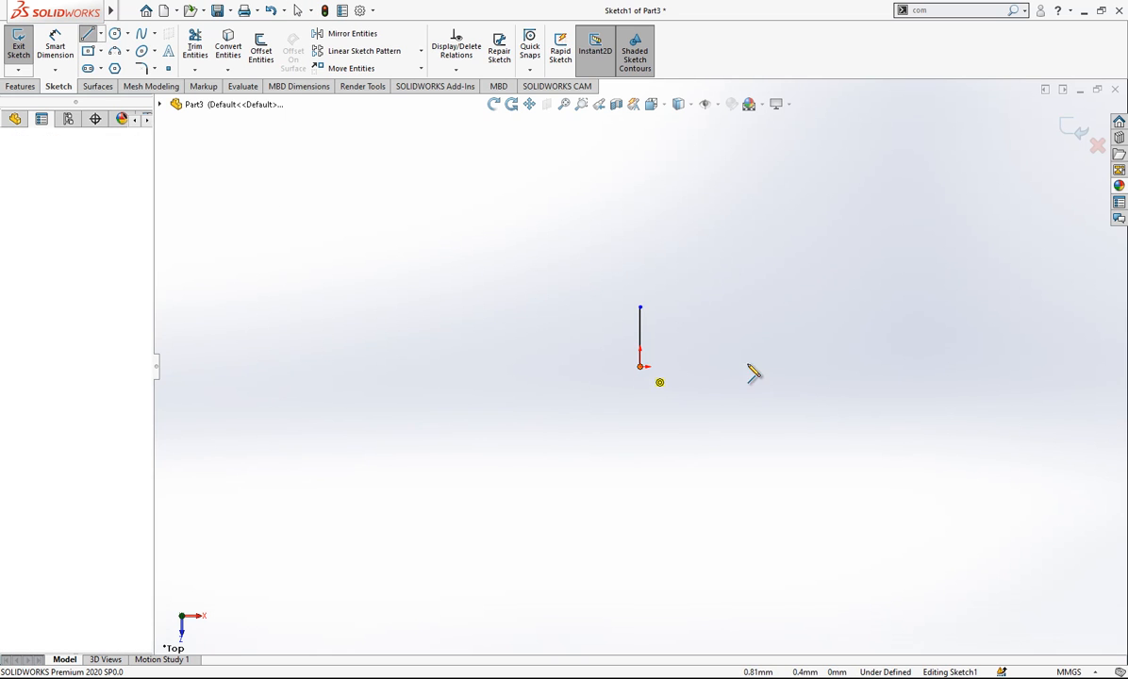
click(1097, 367)
key(Escape)
scroll(877, 341, up, 2)
scroll(839, 330, down, 2)
key(Escape)
- Dimension the horizontal line's length as 94 mm
click(55, 46)
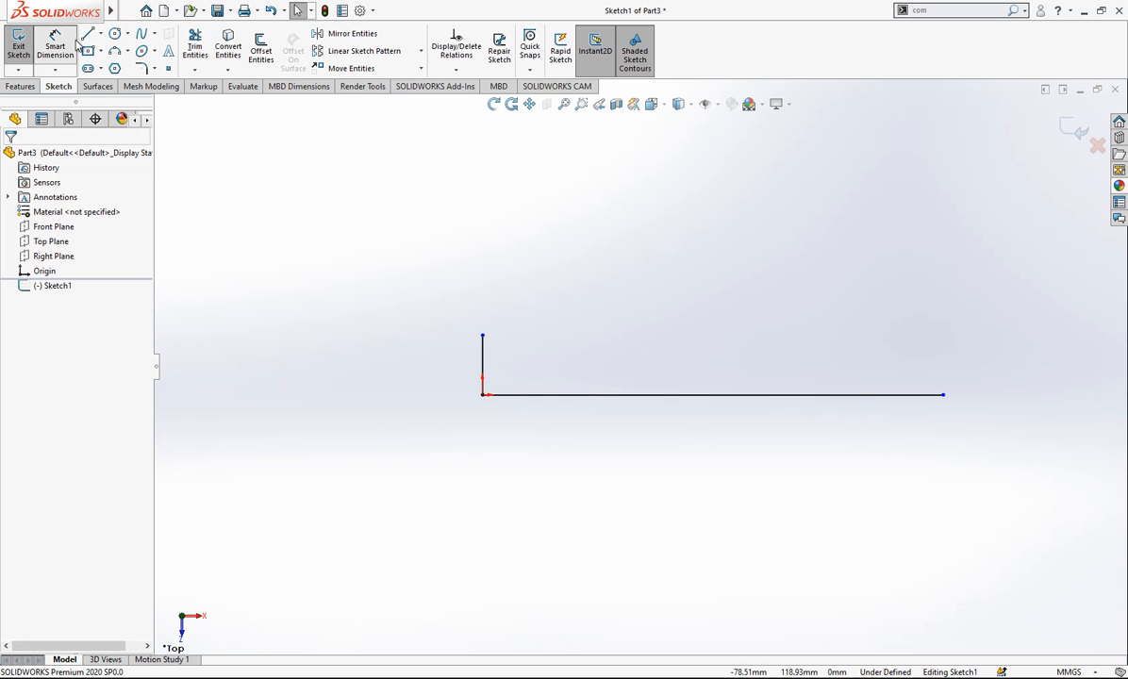
click(614, 396)
click(627, 495)
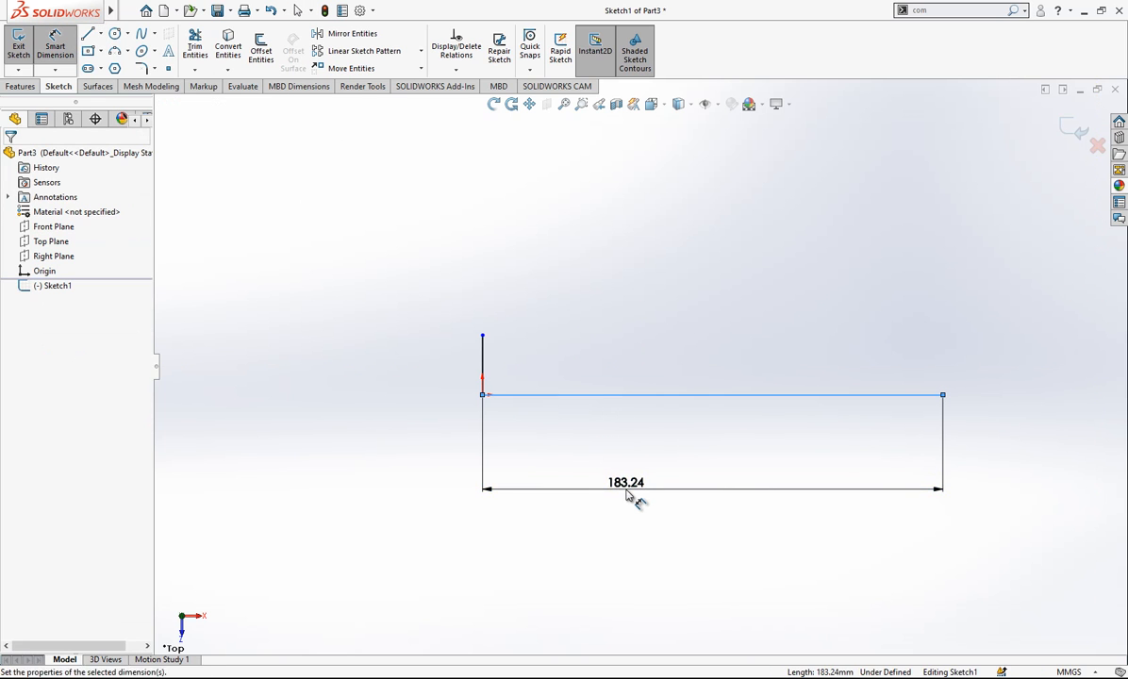
text(94)
key(Return)
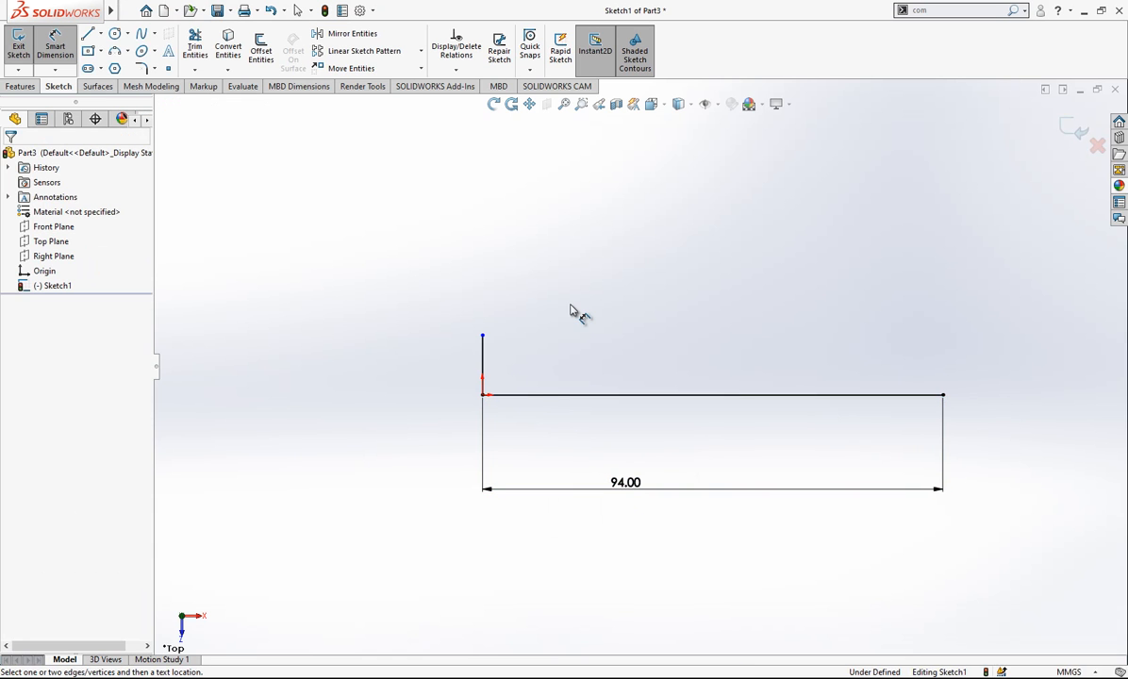
- Dimension the vertical line's upper endpoint at 7.5 mm from the horizontal line
click(518, 395)
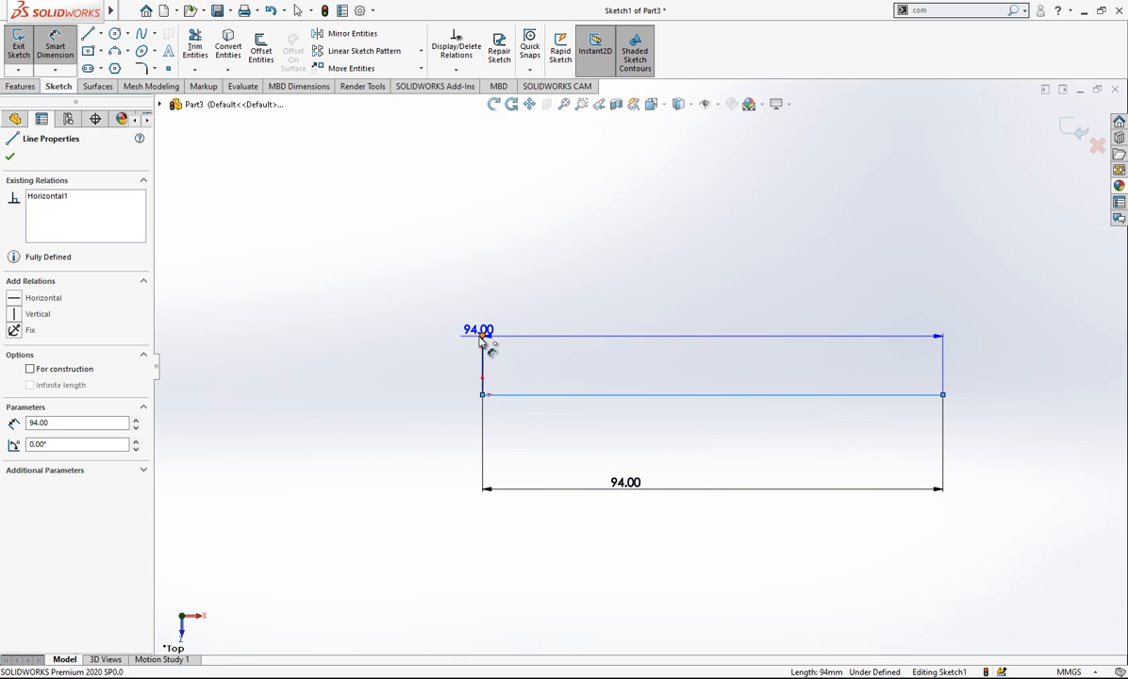
click(482, 335)
click(424, 407)
text(75)
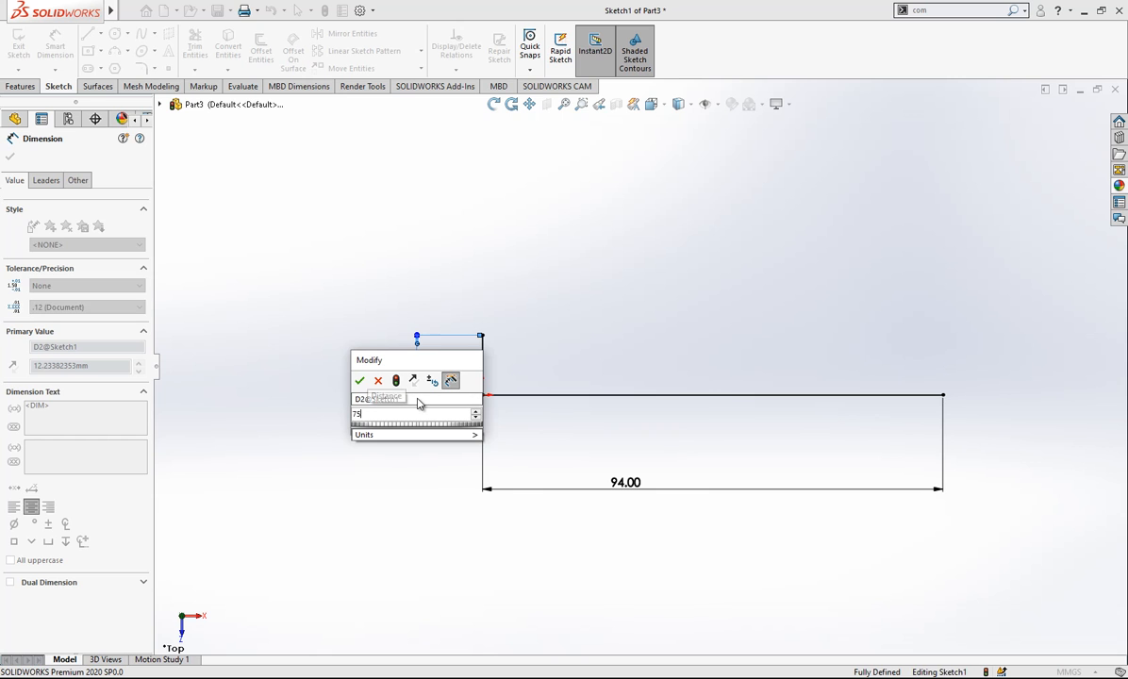
text(.5)
key(Return)
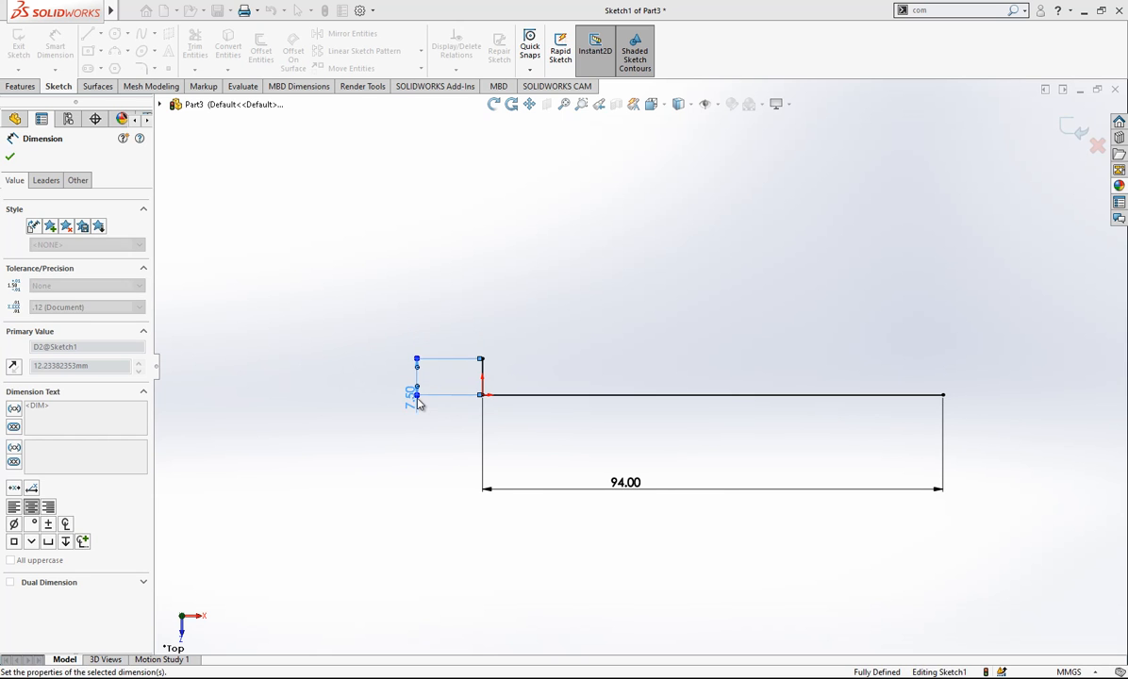
key(Escape)
- Draw a horizontal line about 32 mm long from the origin in the negative X direction and make it construction geometry
scroll(499, 373, down, 2)
click(87, 36)
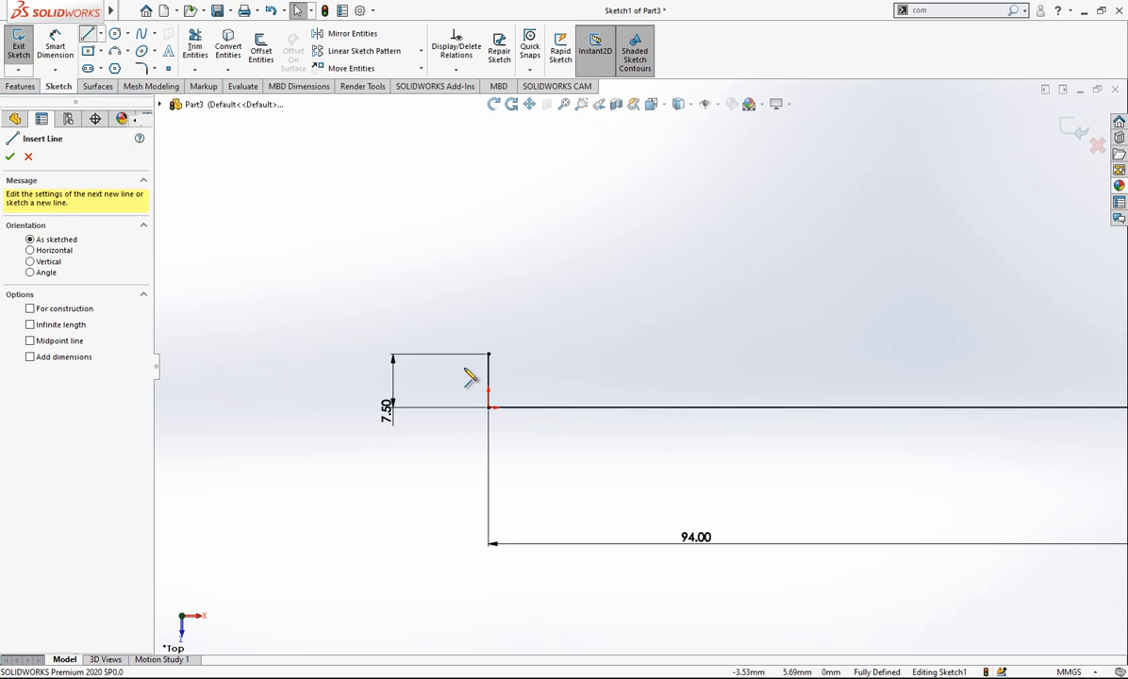
click(489, 407)
click(264, 406)
key(Escape)
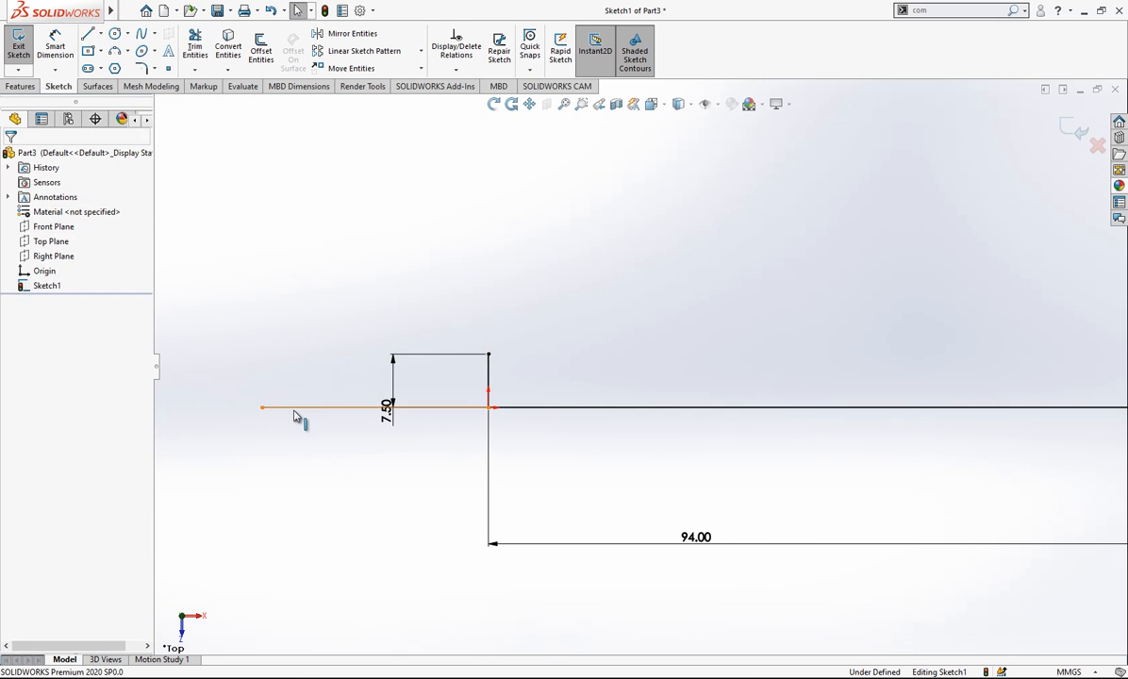
click(383, 408)
click(377, 370)
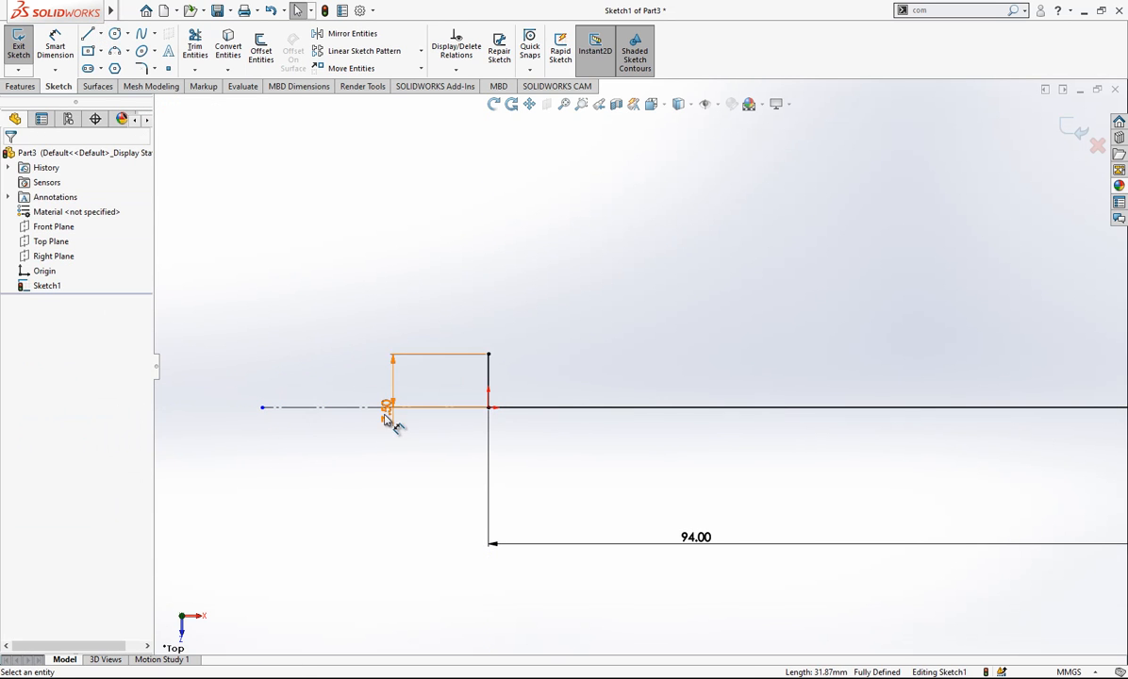
- Delete the 7.5 mm dimension and add a 15 mm diameter dimension from the horizontal centerline to the vertical line's upper endpoint
key(Delete)
right_drag(426, 460, 413, 330)
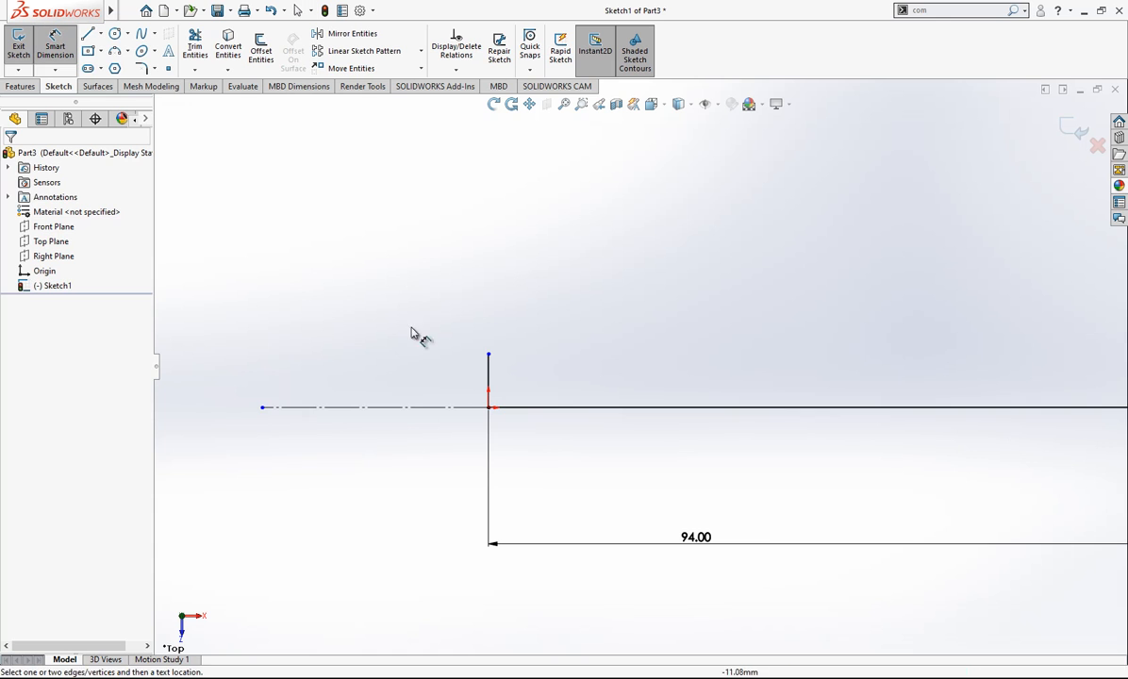
click(429, 410)
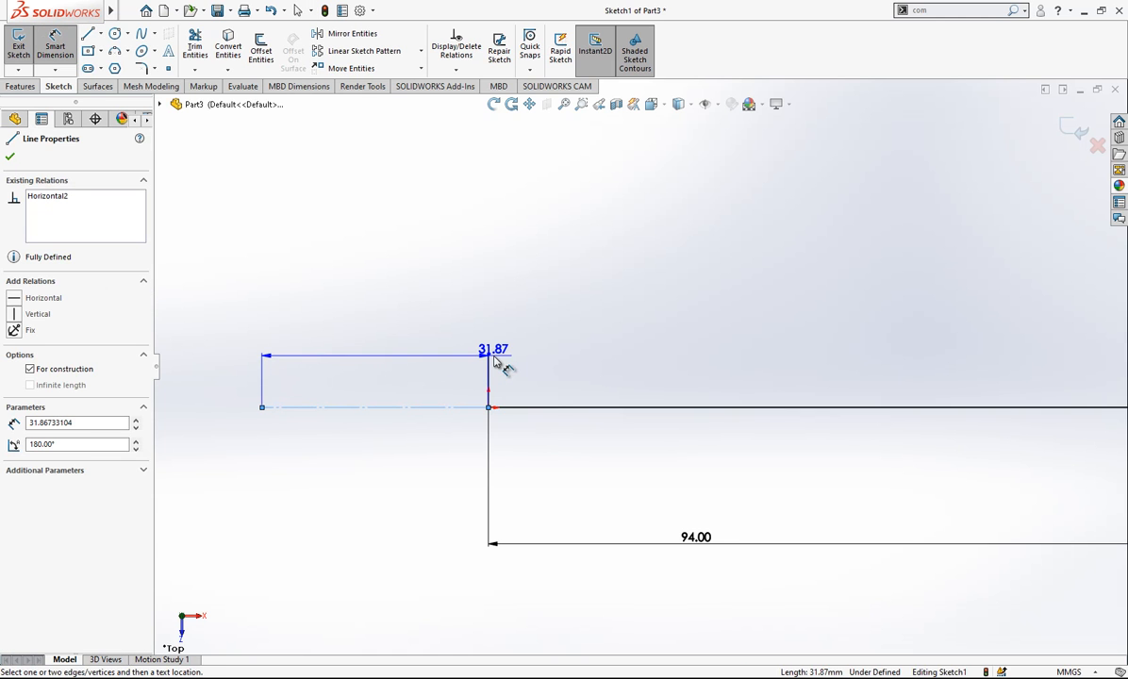
click(490, 354)
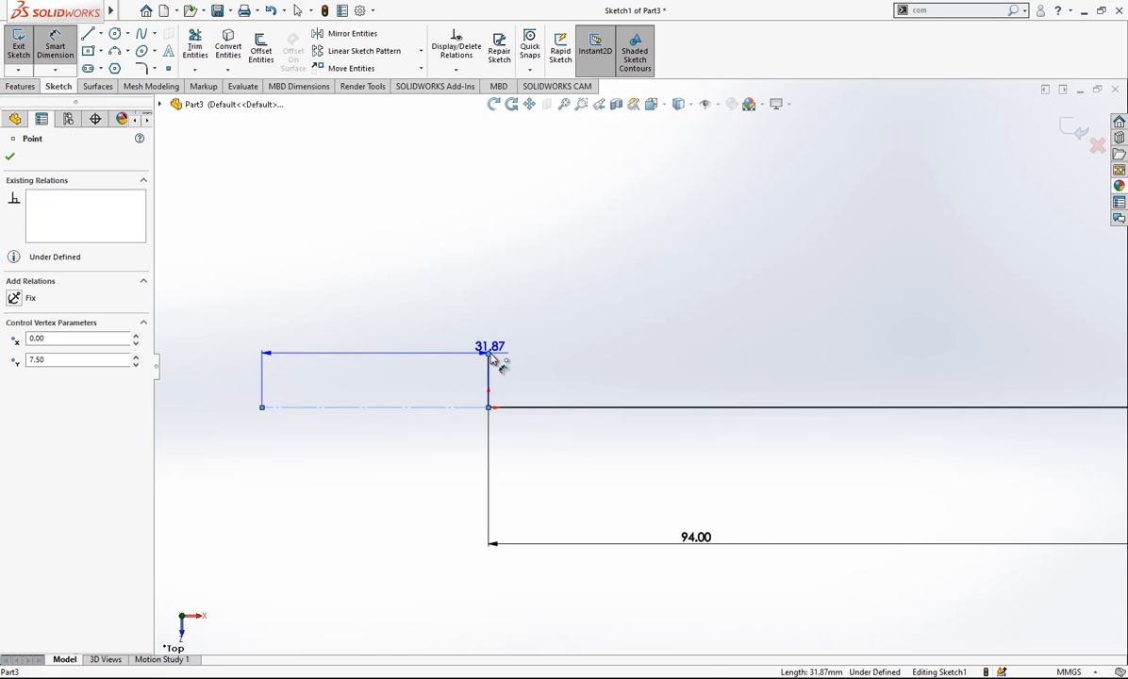
click(250, 427)
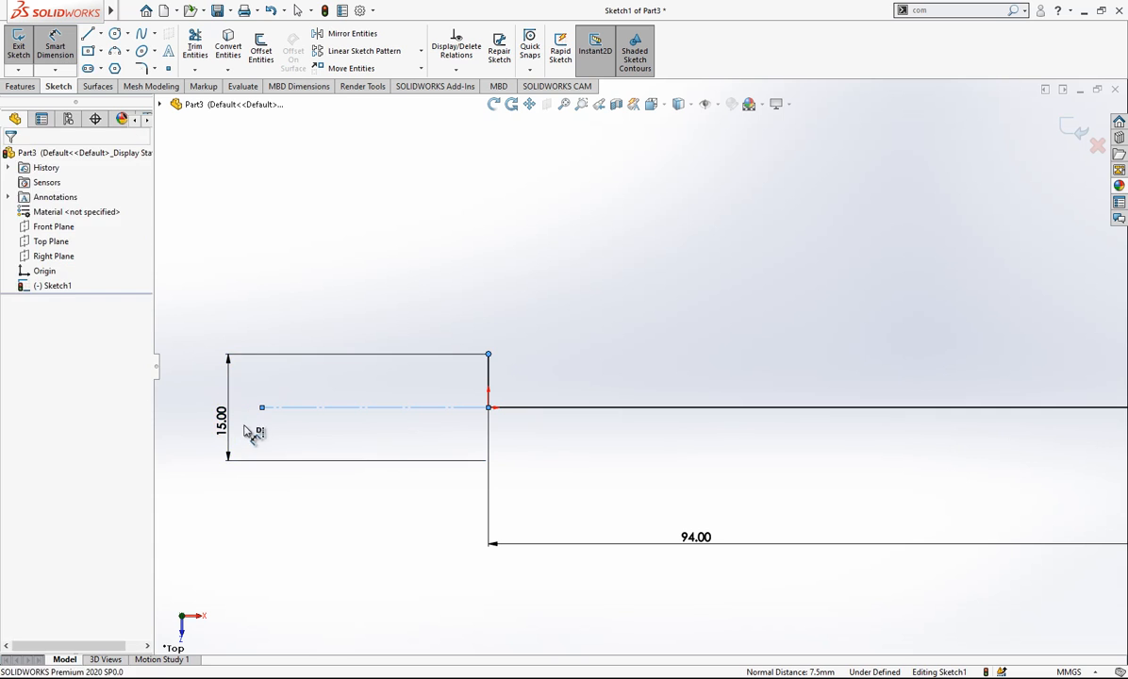
click(172, 403)
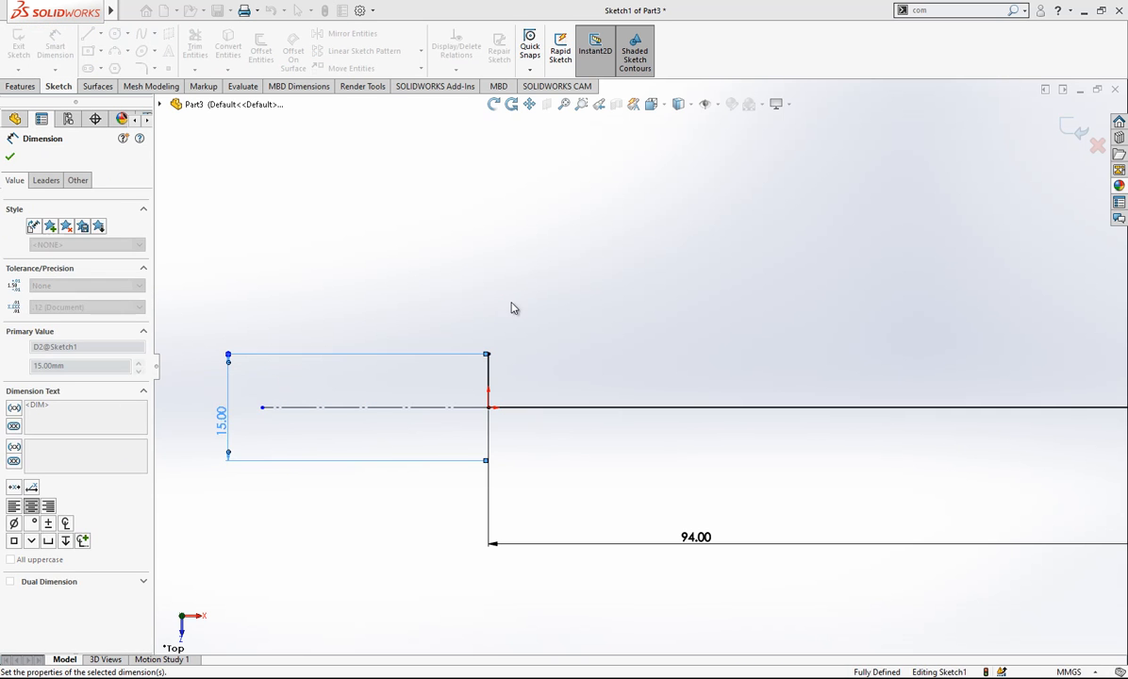
- Draw a slanted line about 12 mm long up and outward from the vertical line's upper endpoint and make it construction geometry
scroll(528, 330, up, 2)
scroll(849, 332, down, 2)
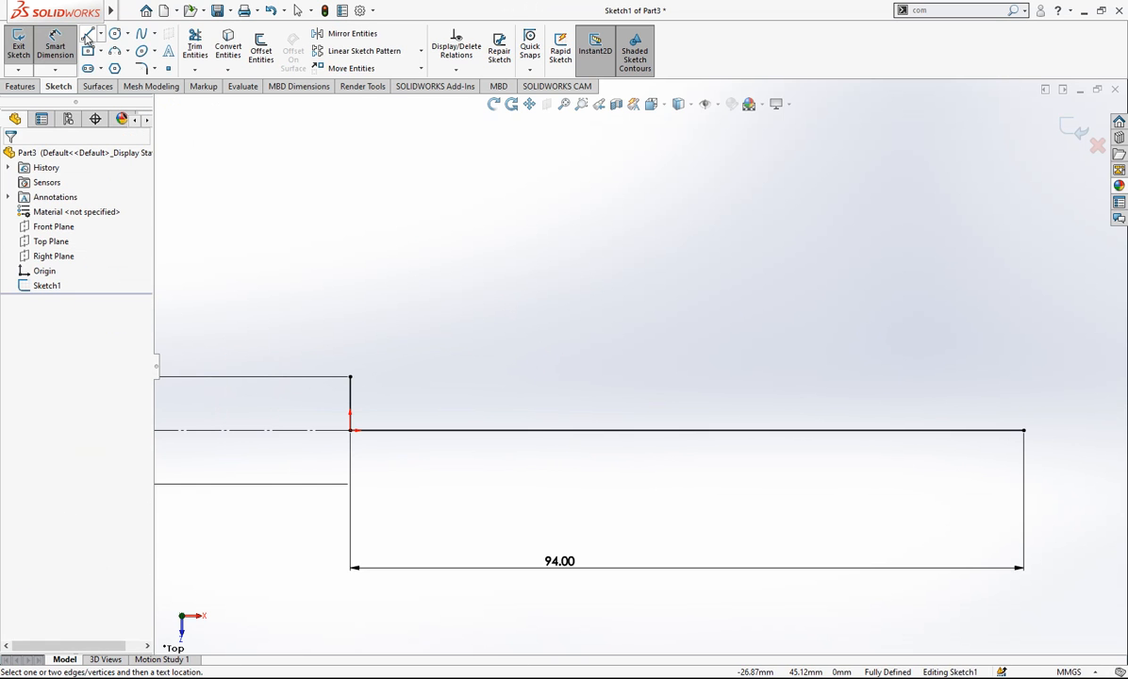
click(87, 36)
click(350, 377)
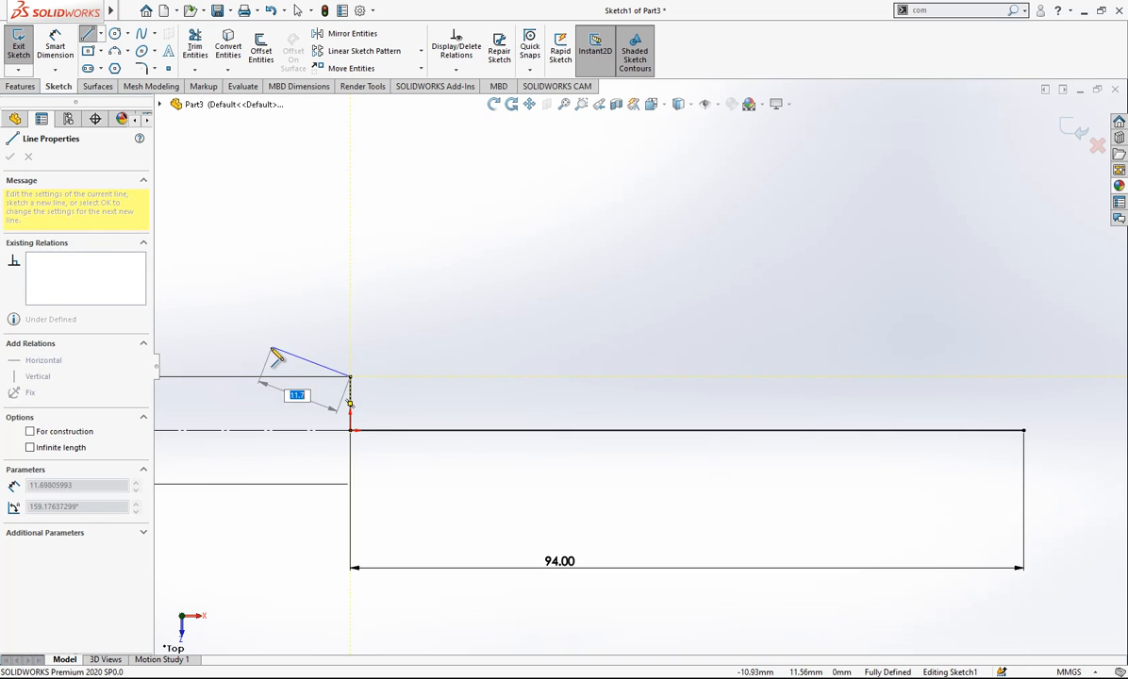
click(271, 351)
key(Escape)
click(300, 365)
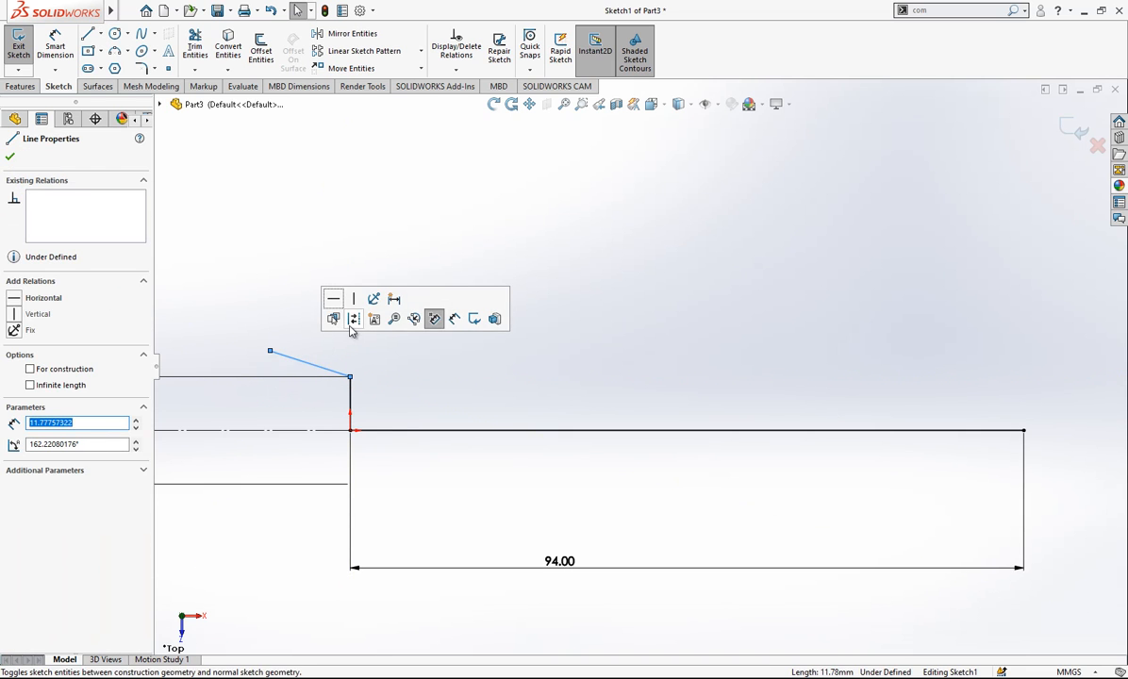
key(Escape)
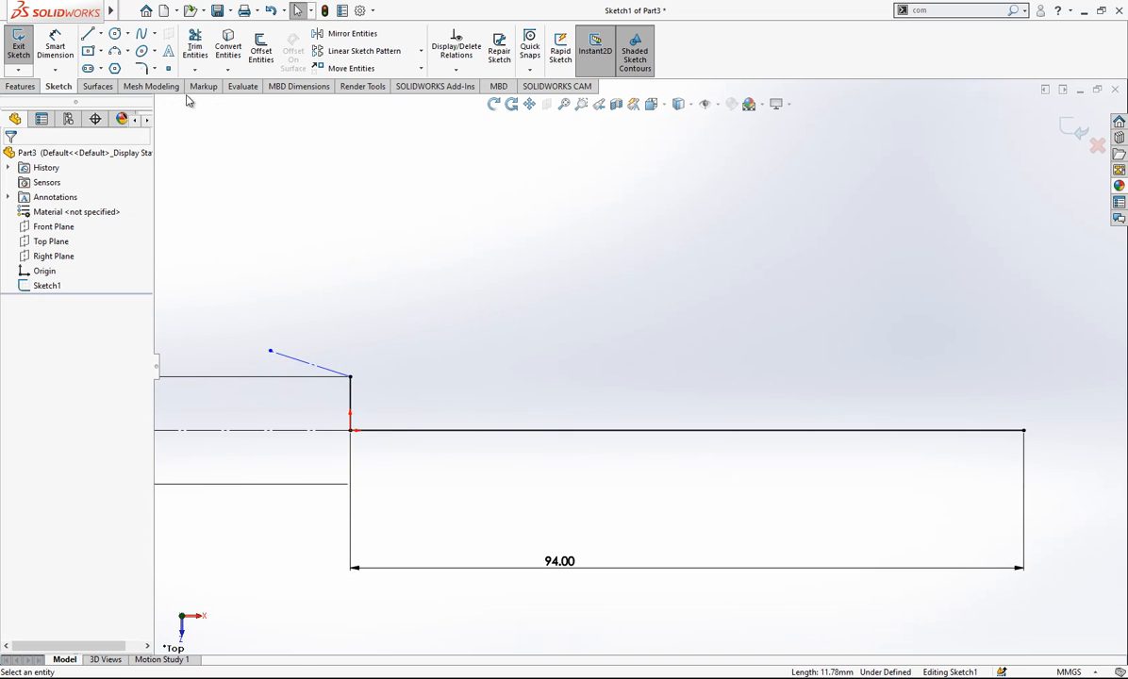
- Draw a three-point arc of about 59 mm radius from the vertical line's upper endpoint, sagging toward the horizontal line
click(116, 53)
click(351, 378)
click(564, 361)
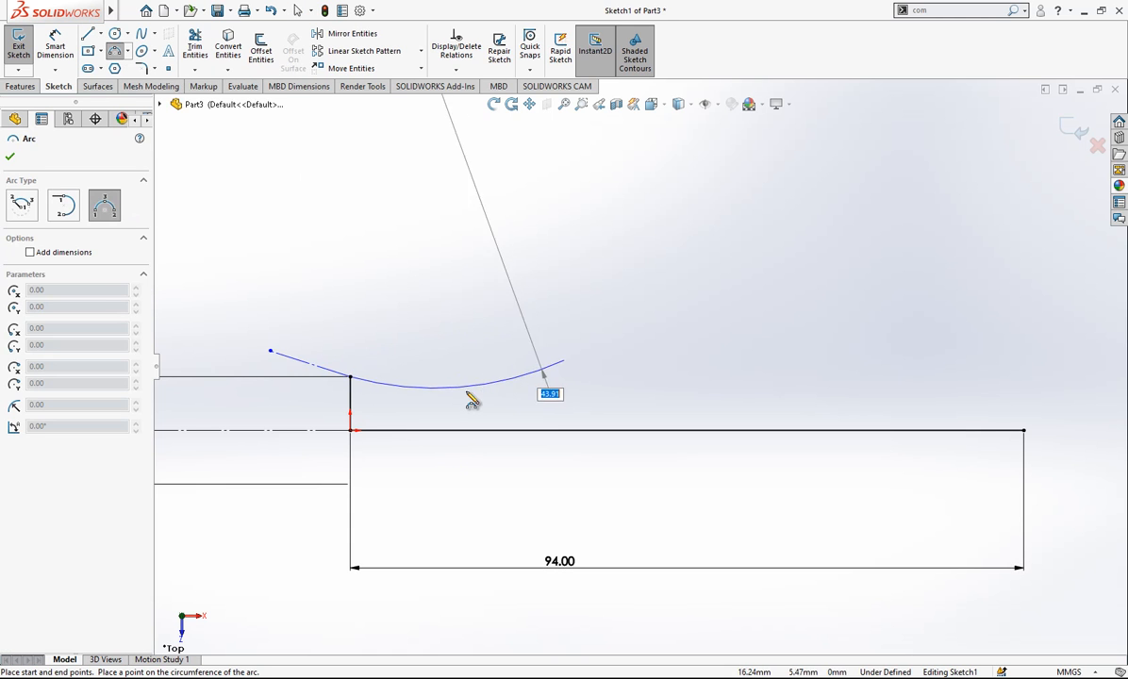
click(462, 385)
- Draw a second three-point arc of about 89 mm radius from the first arc's end, bulging away from the horizontal line
click(565, 361)
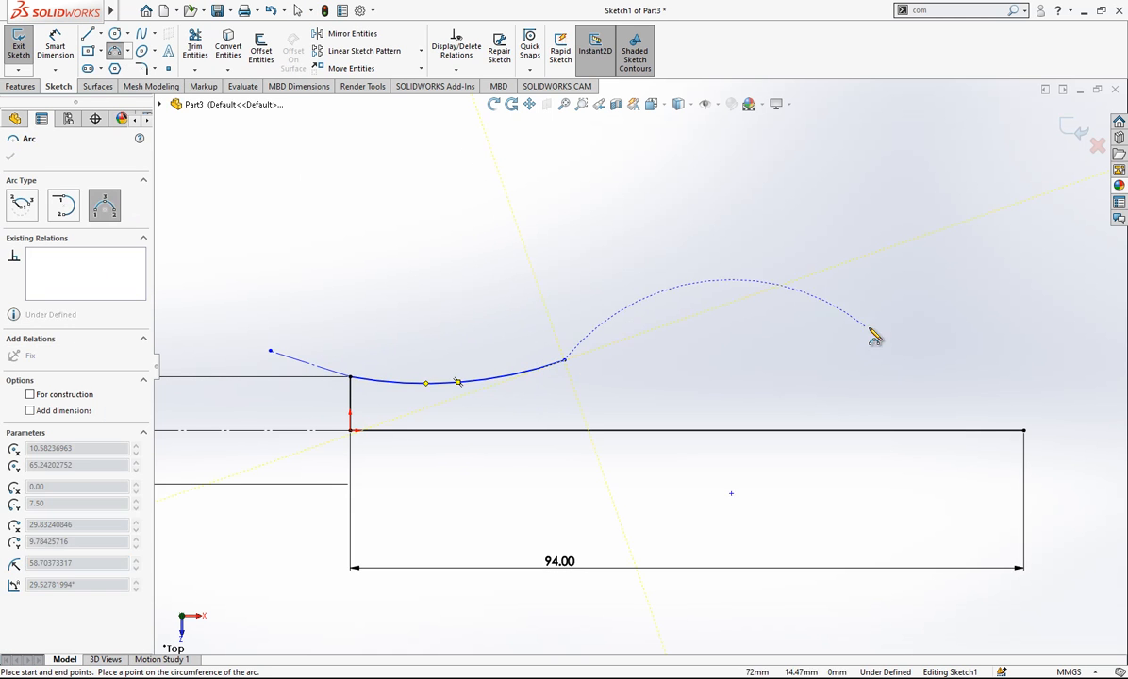
click(965, 371)
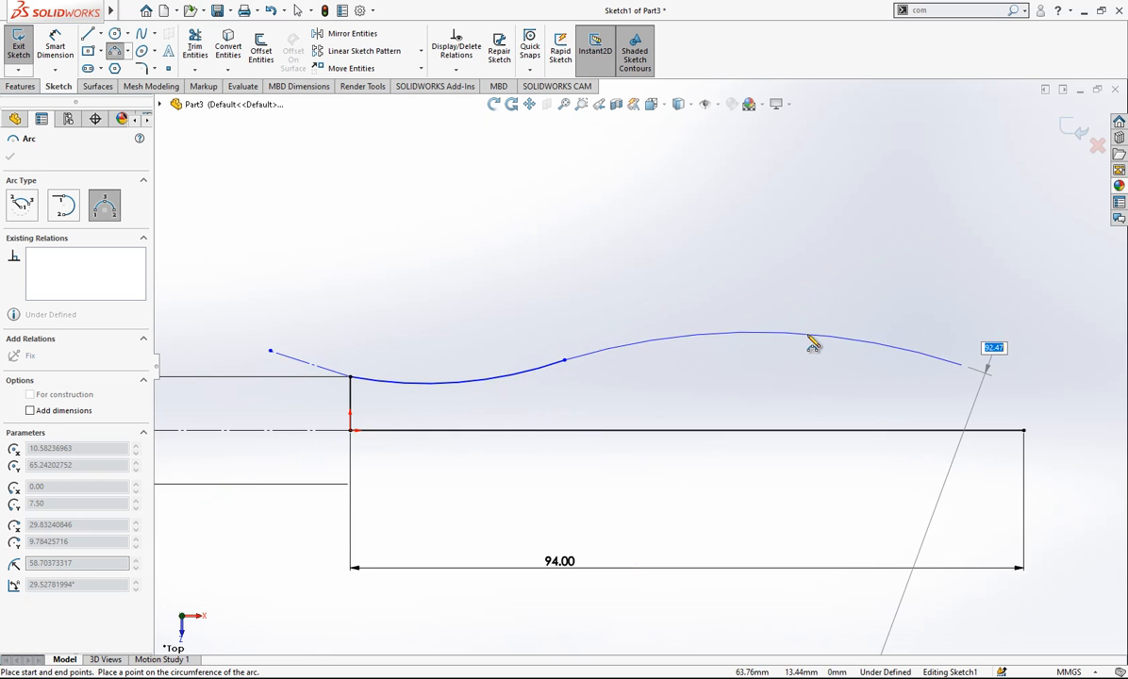
click(806, 333)
scroll(917, 340, up, 2)
scroll(976, 335, down, 2)
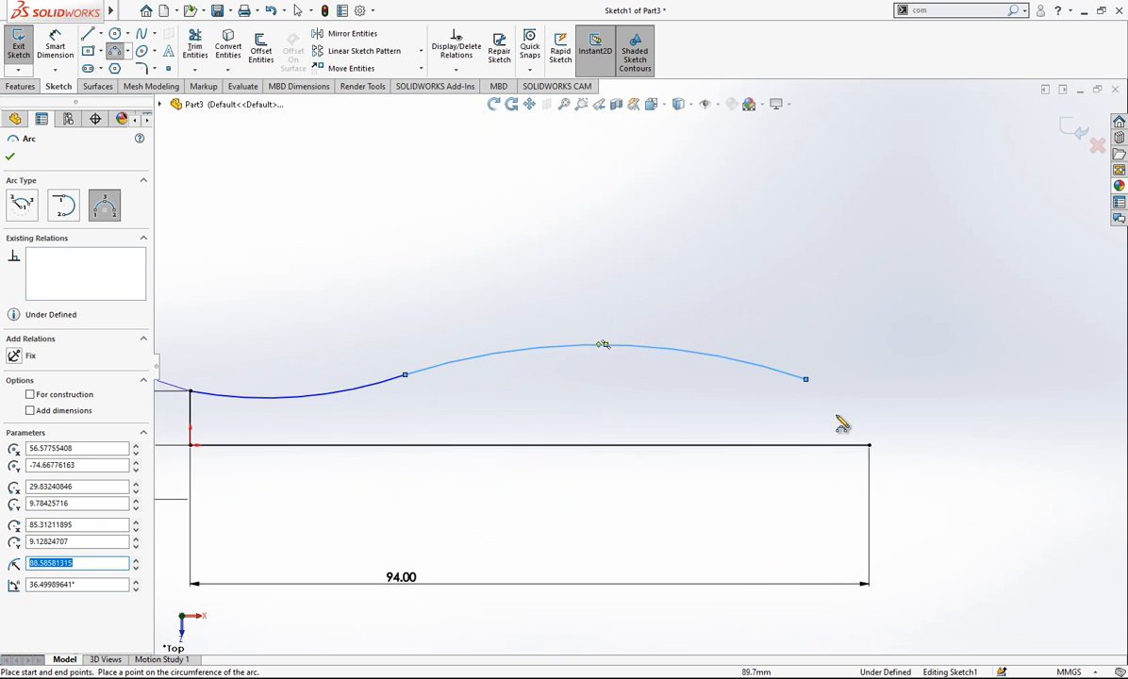
scroll(842, 424, up, 2)
key(Escape)
scroll(429, 392, up, 1)
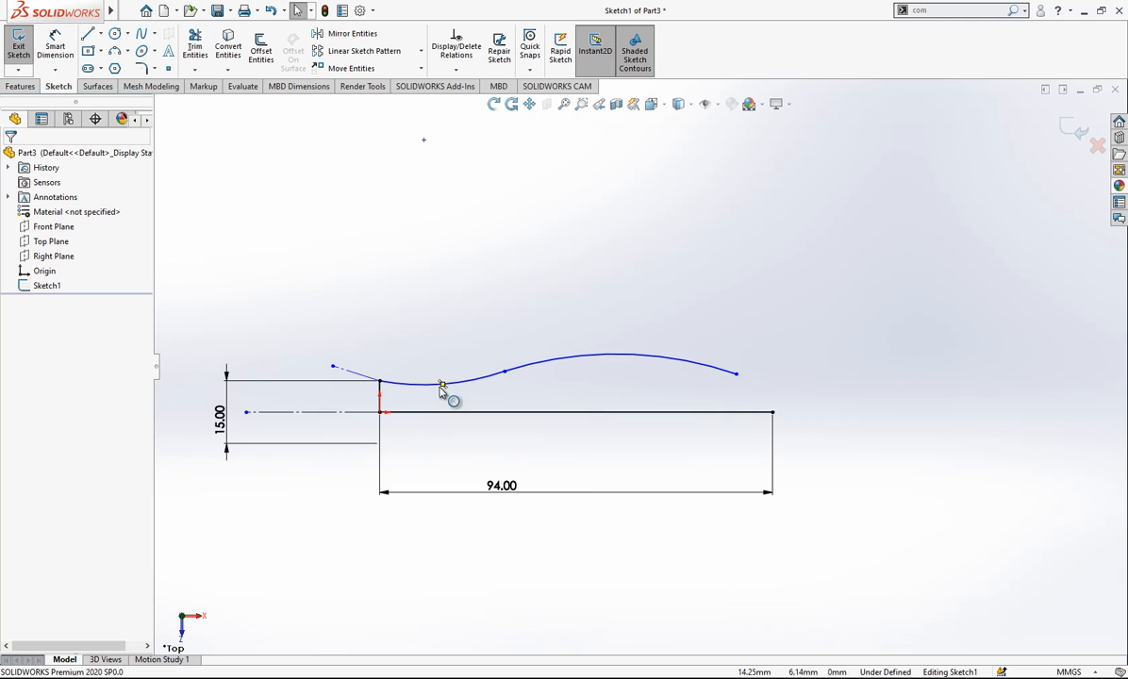
- Add a Tangent relation between the two arcs
scroll(466, 377, down, 1)
click(469, 388)
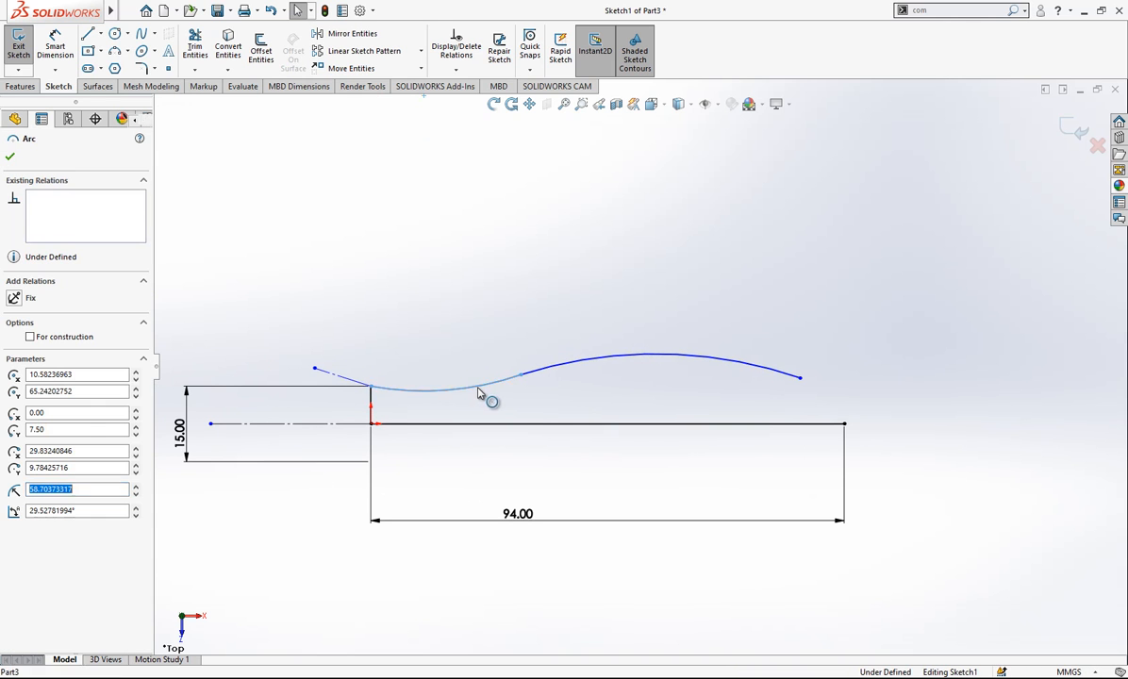
ctrl+click(553, 373)
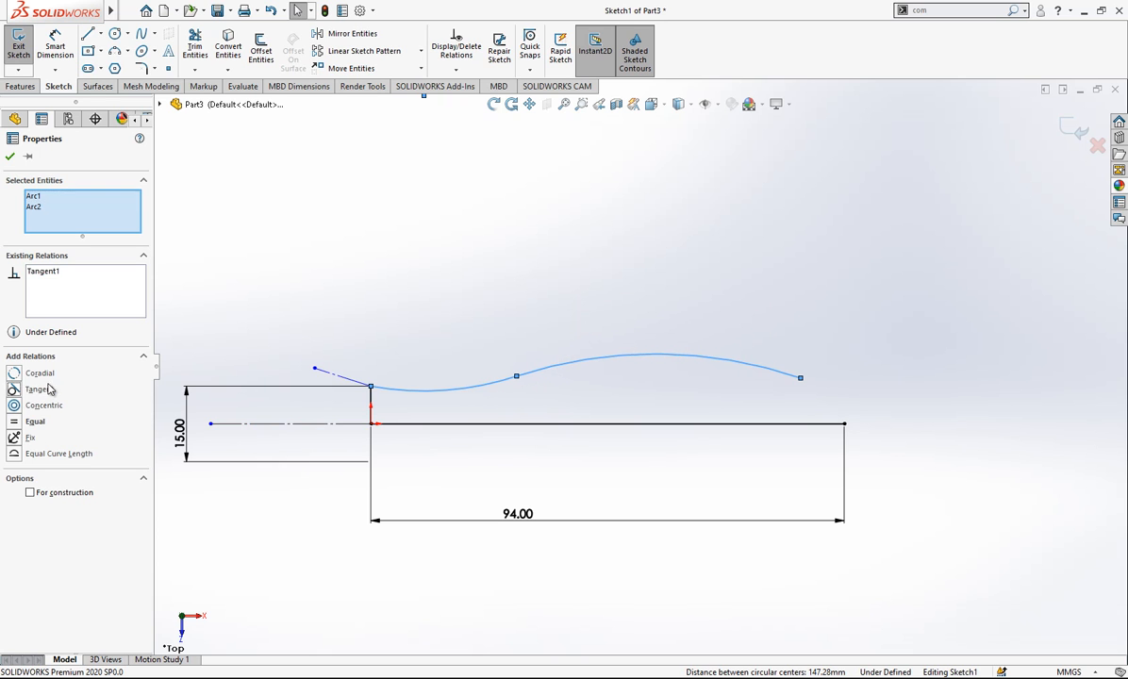
click(428, 368)
- Add a Tangent relation between the first arc and the slanted construction line
click(418, 392)
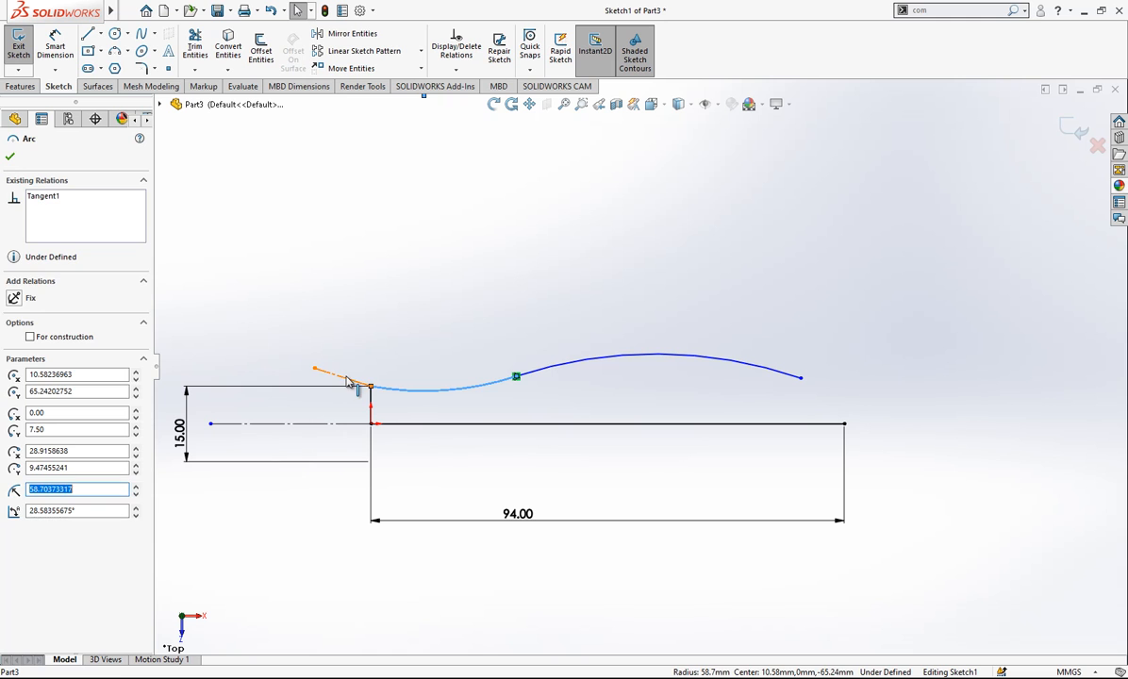
ctrl+click(347, 381)
click(38, 373)
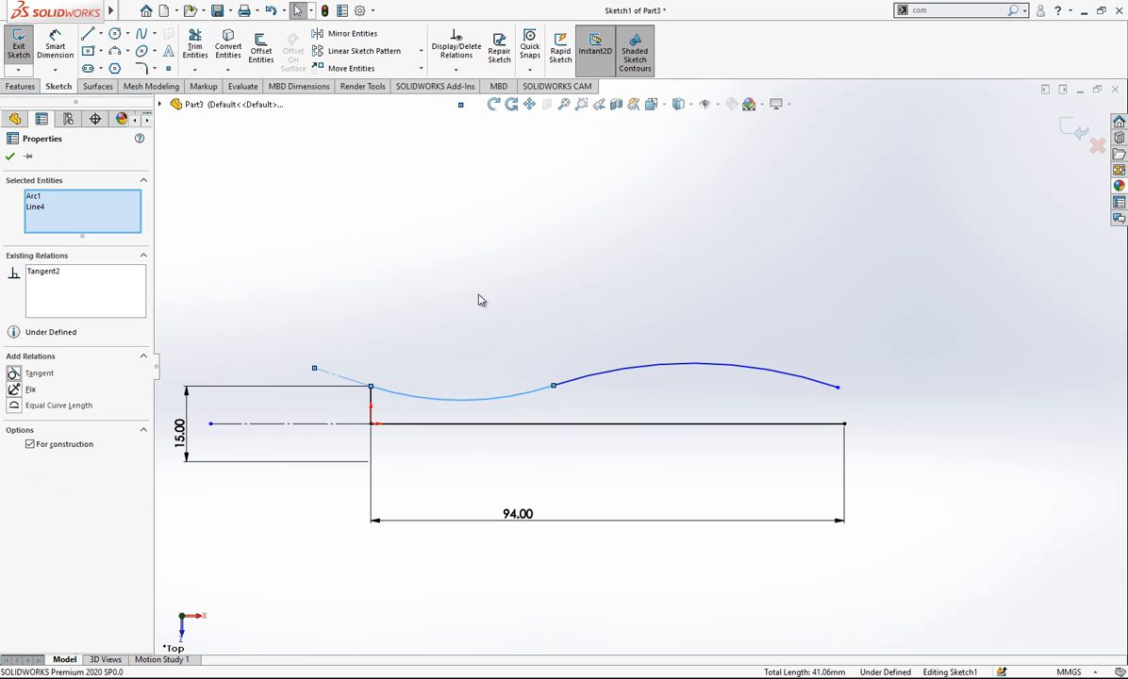
click(531, 307)
- Dimension the angle between the slanted construction line and the 94 mm horizontal line as 3°
scroll(559, 354, down, 2)
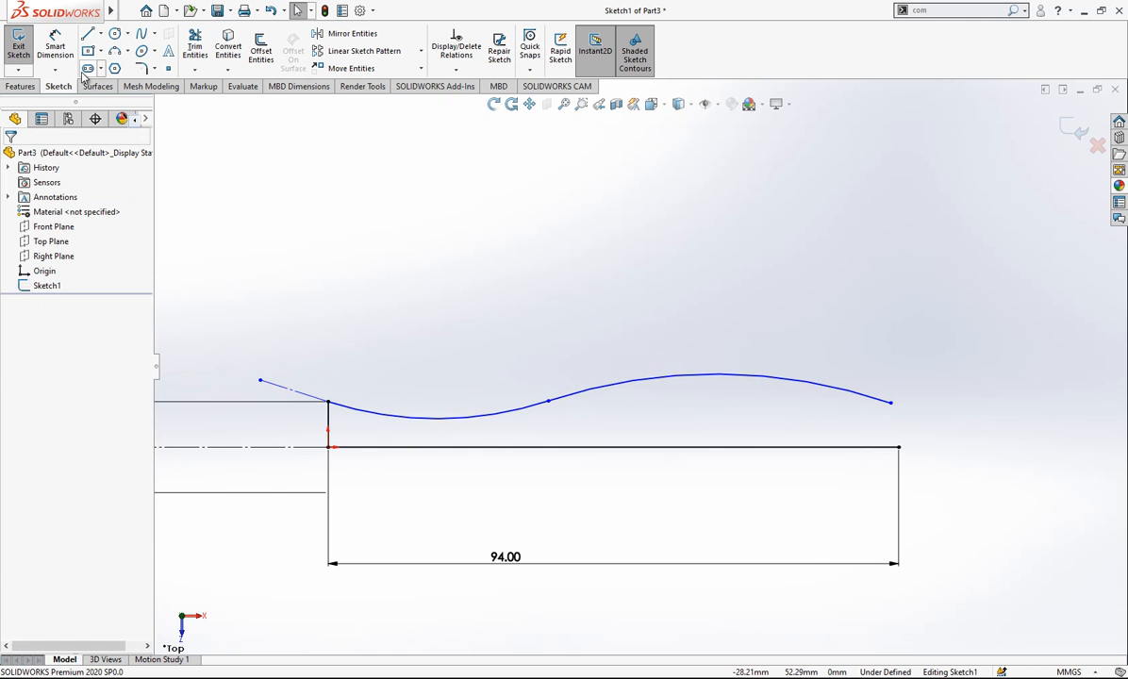
click(57, 43)
click(287, 392)
click(363, 447)
click(293, 429)
text(3)
key(Return)
- Dimension the first arc's radius as 140 mm
click(477, 375)
click(478, 362)
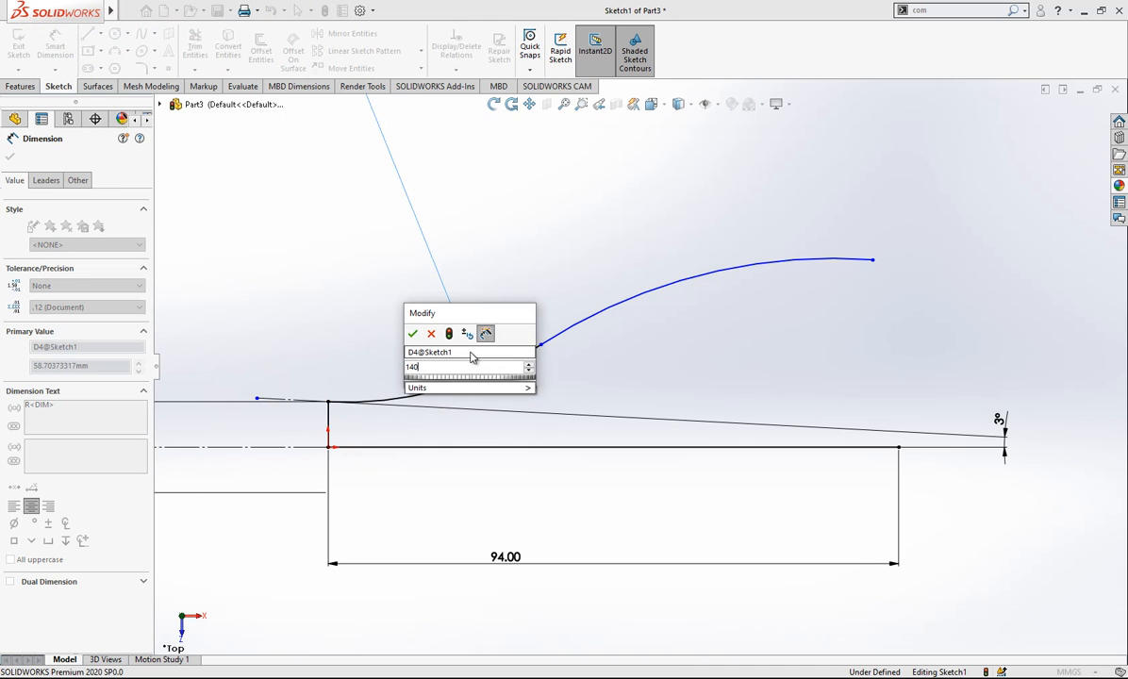
text(140)
key(Return)
click(566, 283)
key(f)
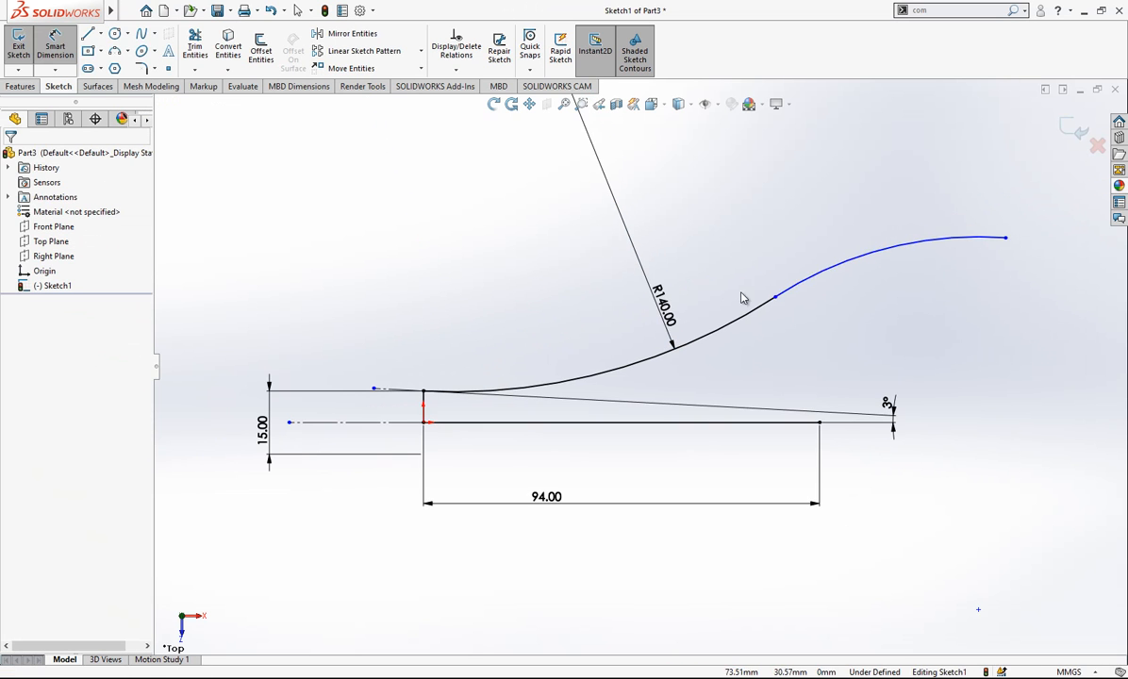
key(Escape)
- Move the 3° dimension beyond the profile's start and flatten the arcs, placing the second arc's end at about X 81 mm, Y 11 mm
drag(892, 411, 198, 350)
drag(774, 298, 516, 377)
drag(910, 640, 760, 376)
scroll(778, 381, down, 1)
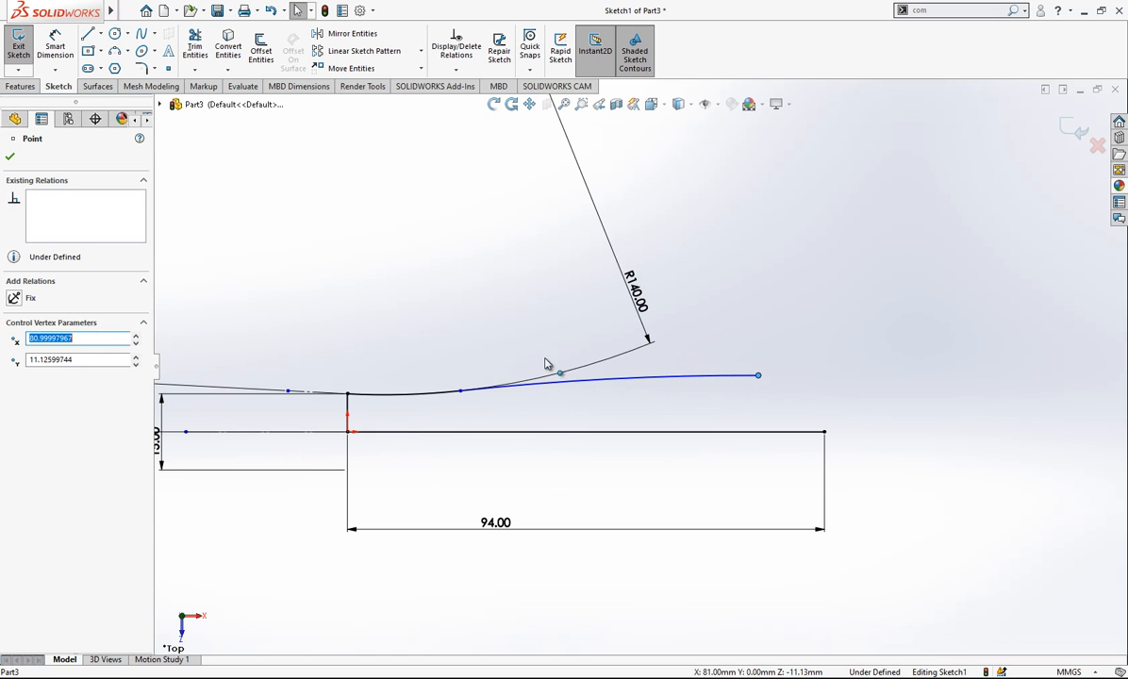
- Dimension the horizontal distance from the short vertical line at the origin to the second arc's free end as 81 mm
click(55, 52)
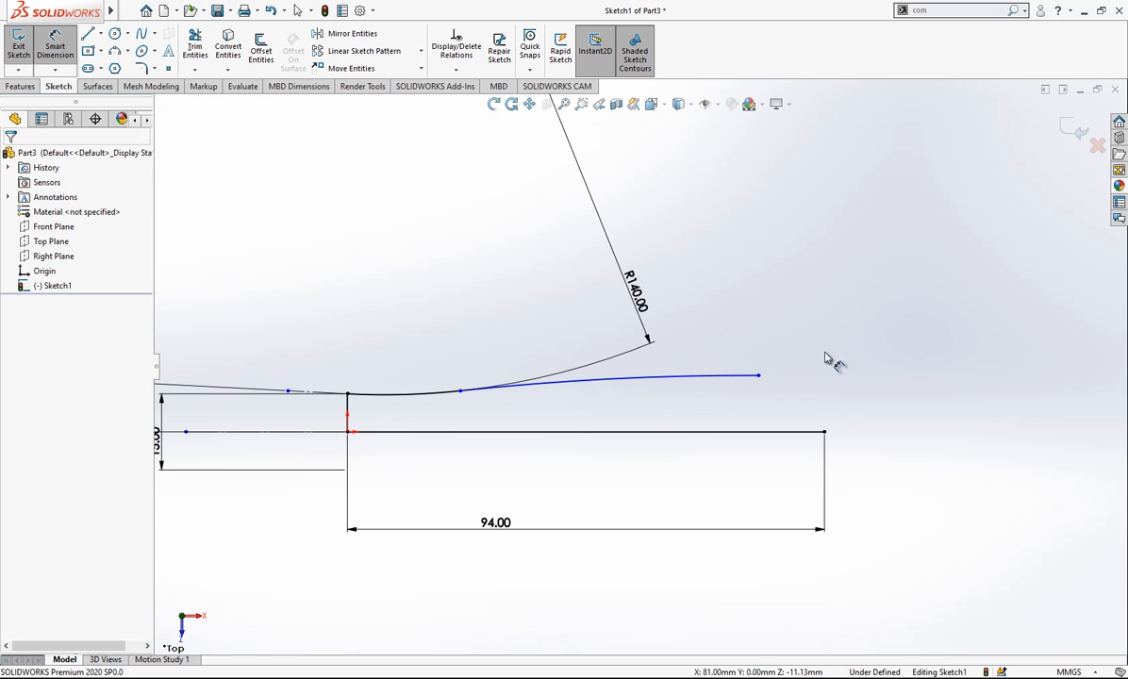
click(758, 377)
click(349, 416)
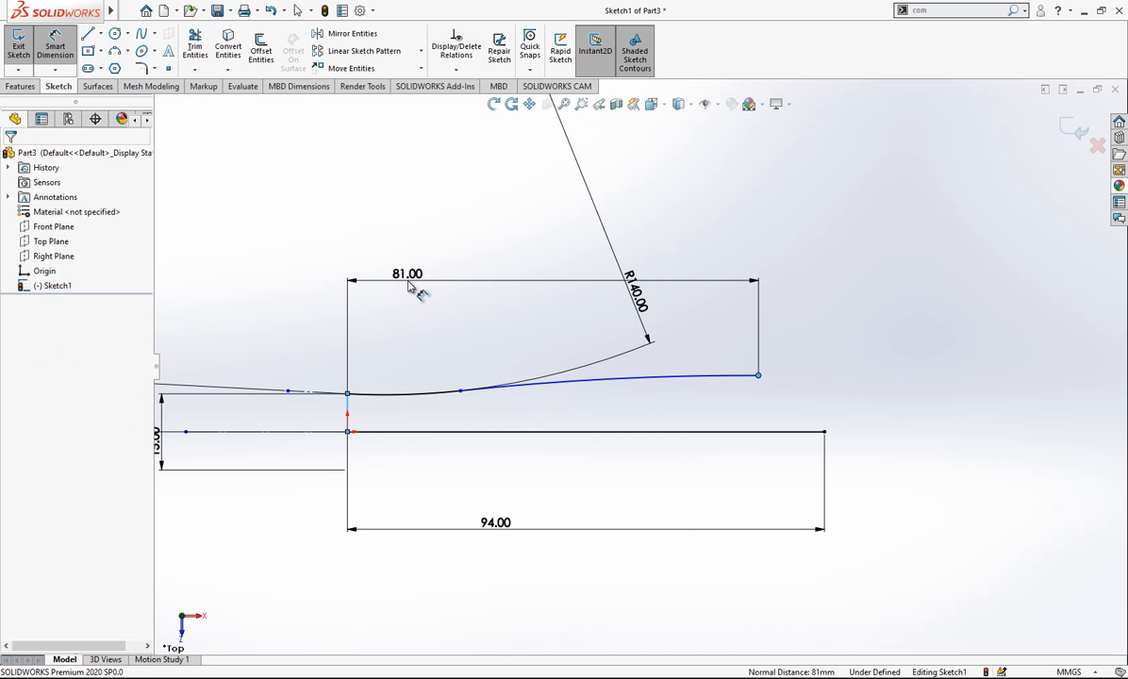
click(412, 293)
text(81)
key(Return)
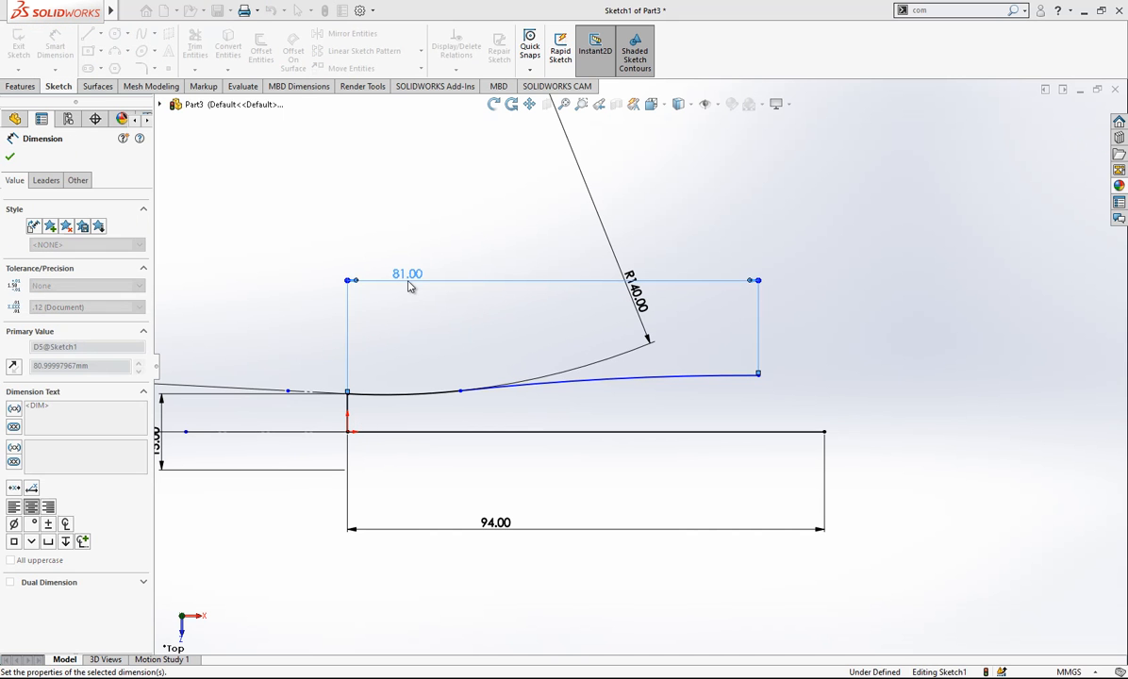
- Dimension the second arc's radius as 300 mm
click(695, 379)
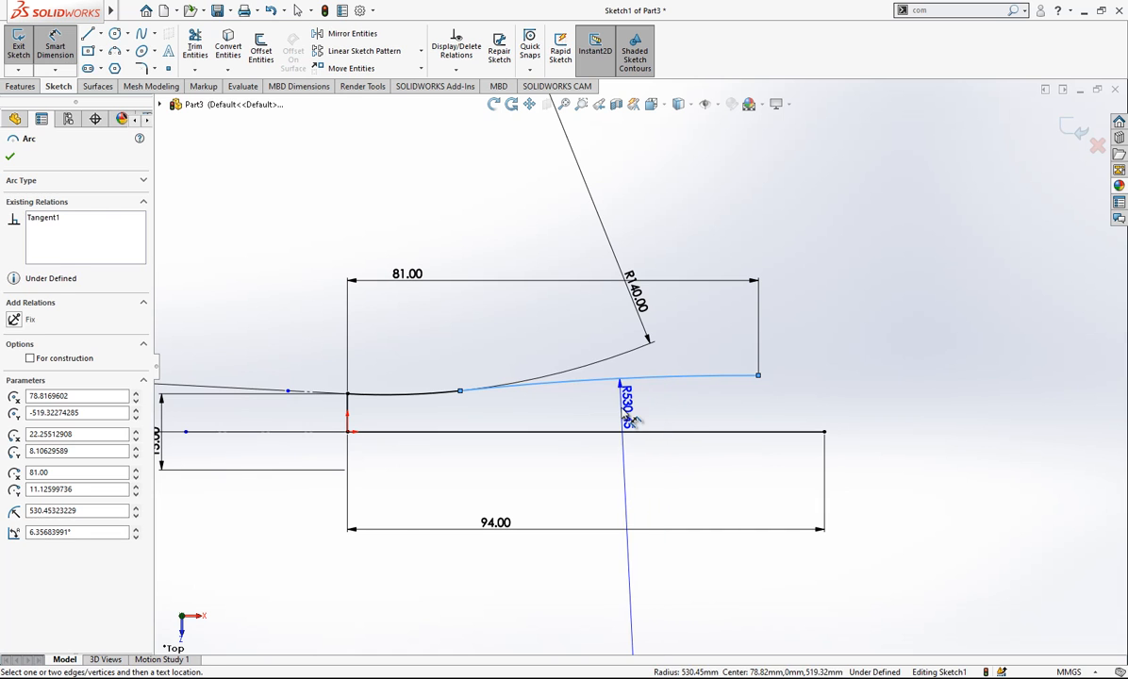
click(623, 413)
text(3)
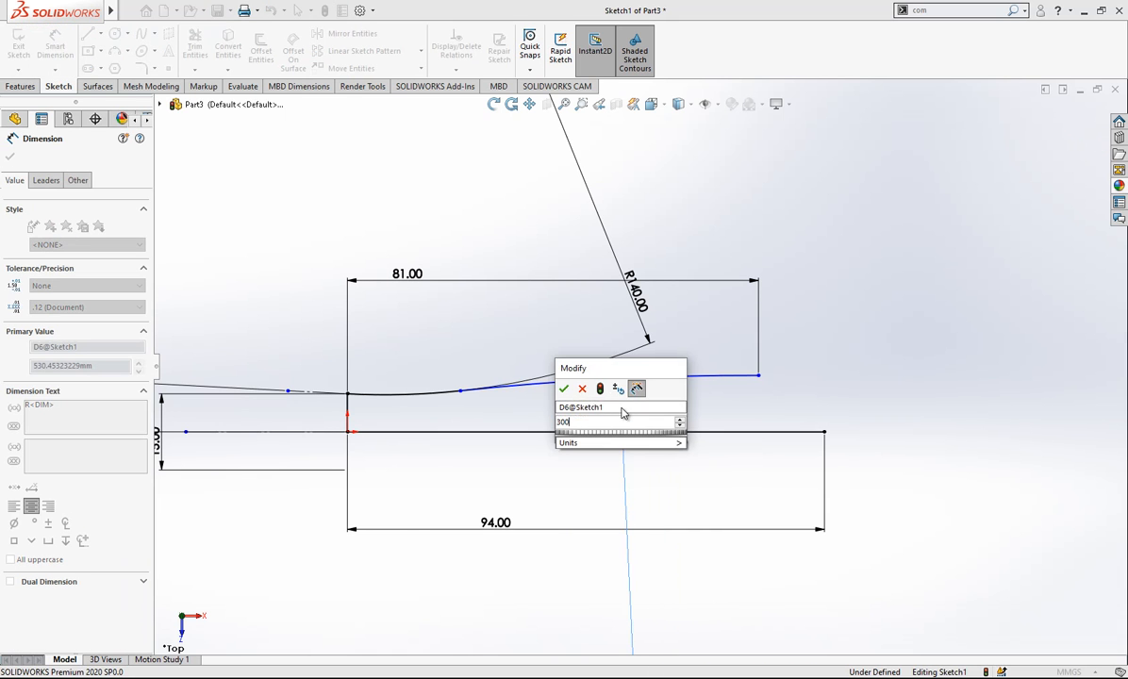
text(00)
key(Return)
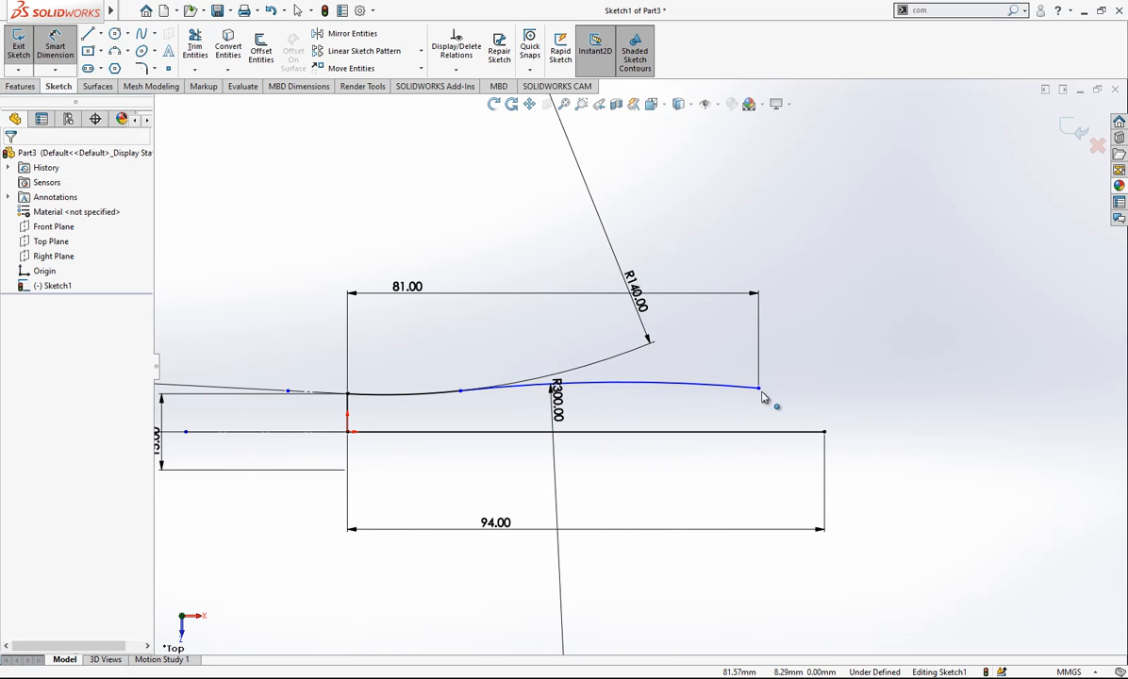
key(Escape)
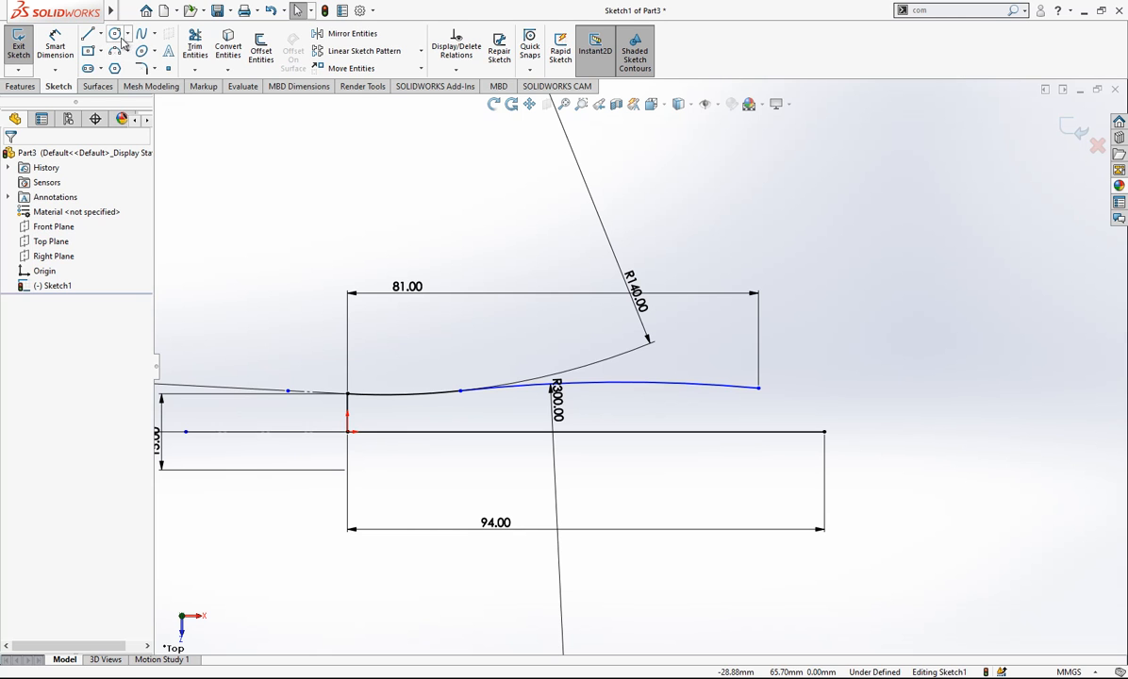
- Draw a two-point spline from the second arc's free end to the far end of the 94 mm line
click(141, 36)
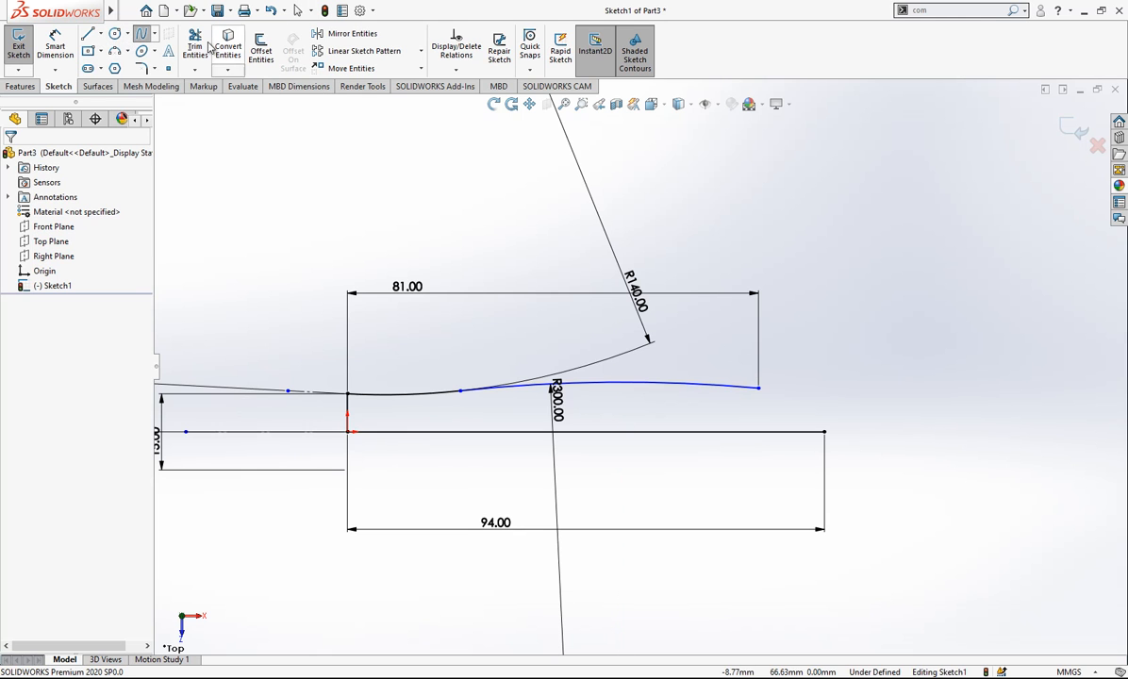
click(758, 388)
click(824, 431)
right_click(846, 305)
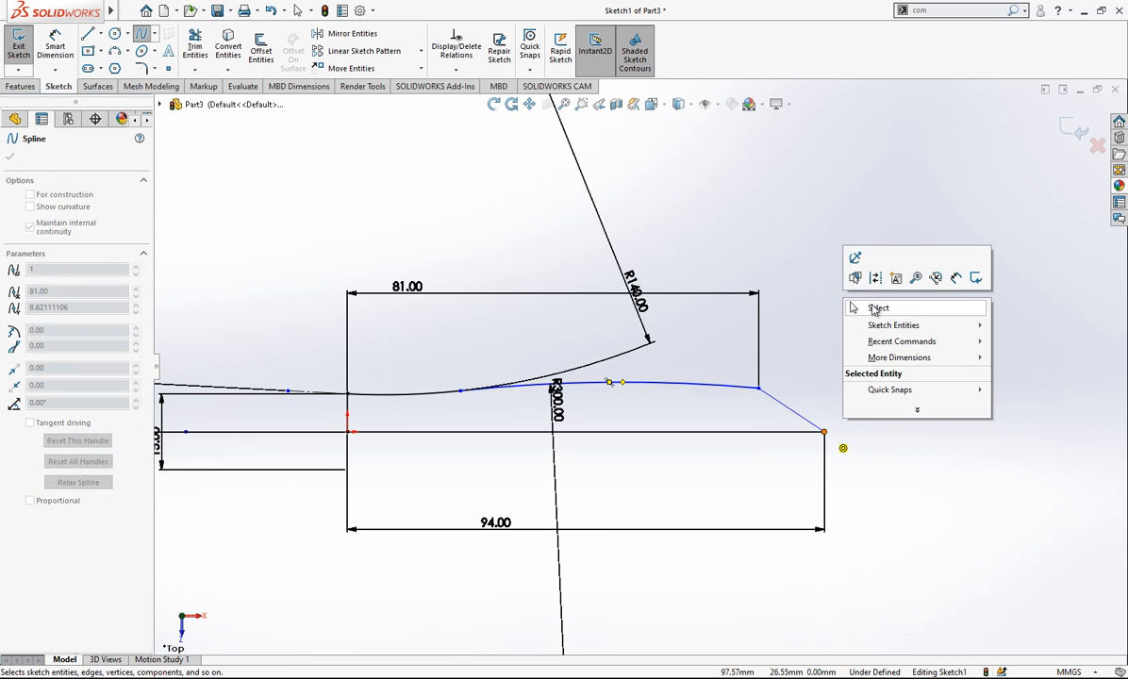
click(858, 303)
- Shape the spline into an outward-bulging rounded nose by adjusting its end handles
click(788, 410)
mouse_move(786, 410)
mouse_down()
mouse_move(801, 386)
mouse_move(800, 403)
mouse_move(848, 412)
mouse_up()
click(850, 412)
scroll(848, 409, down, 3)
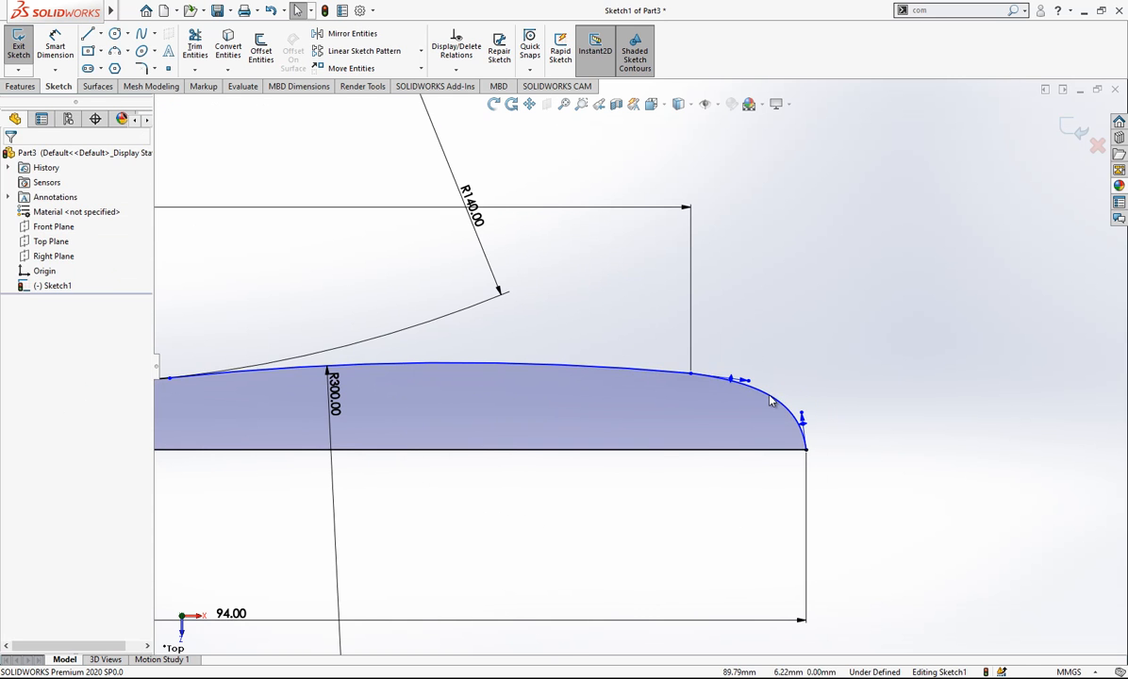
- Add a Tangent relation between the second arc and the spline
click(771, 401)
ctrl+click(595, 370)
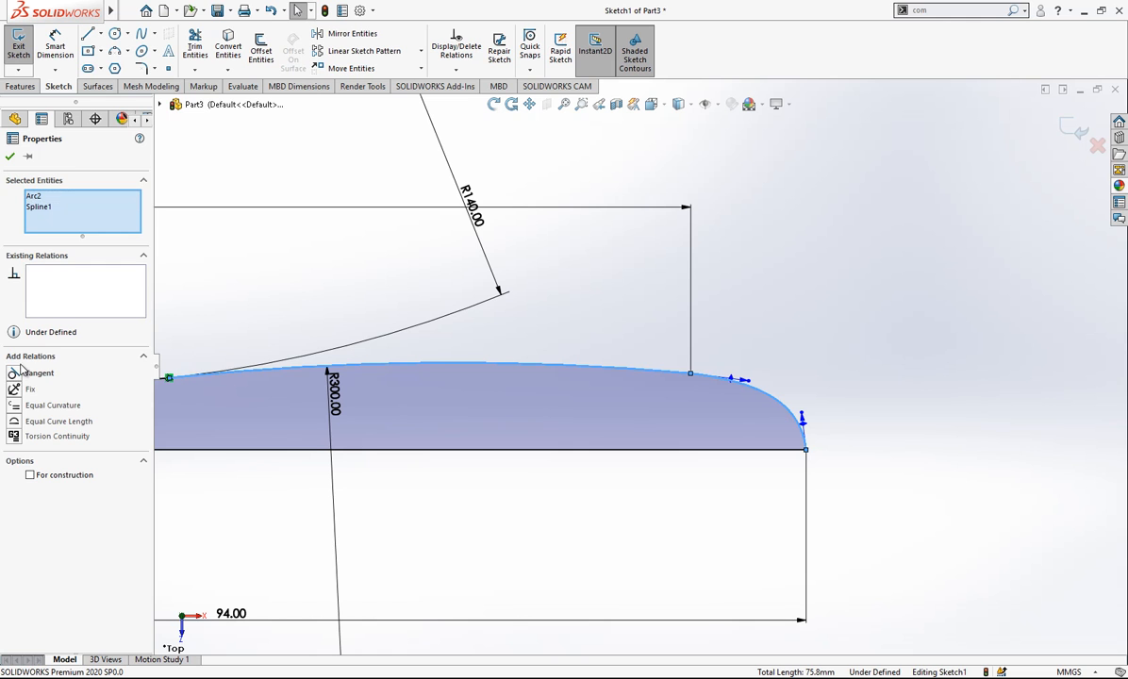
click(576, 324)
- Dimension the angle between the spline's start handle and the 94 mm horizontal line as 5°
click(55, 47)
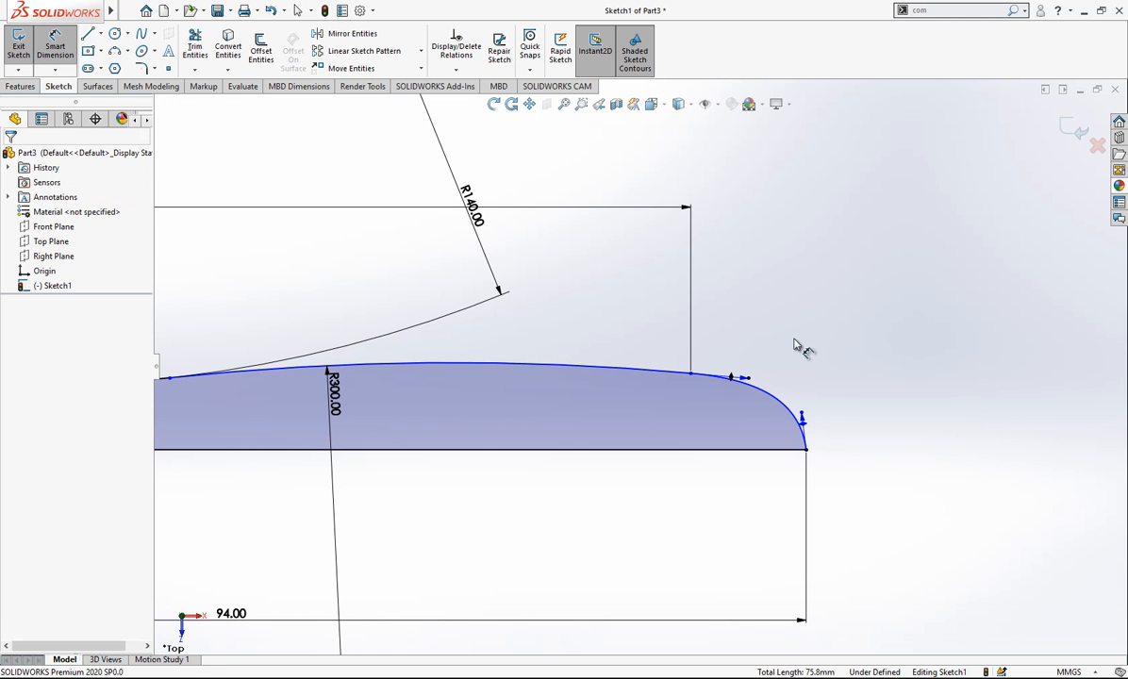
click(732, 379)
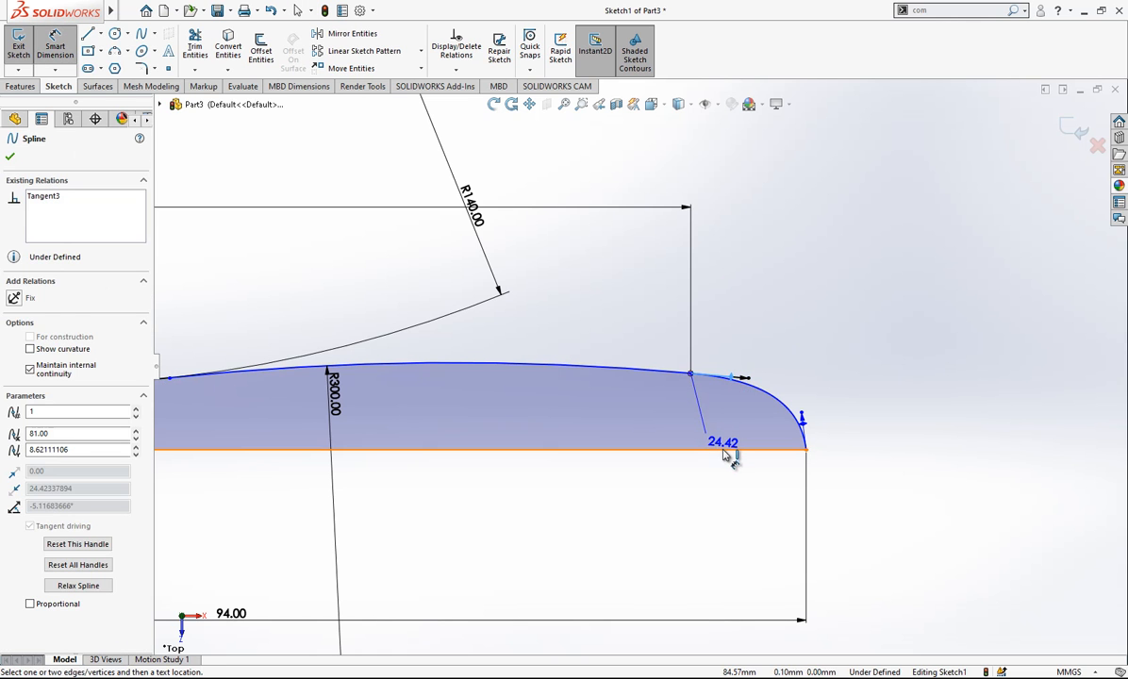
click(732, 450)
click(812, 439)
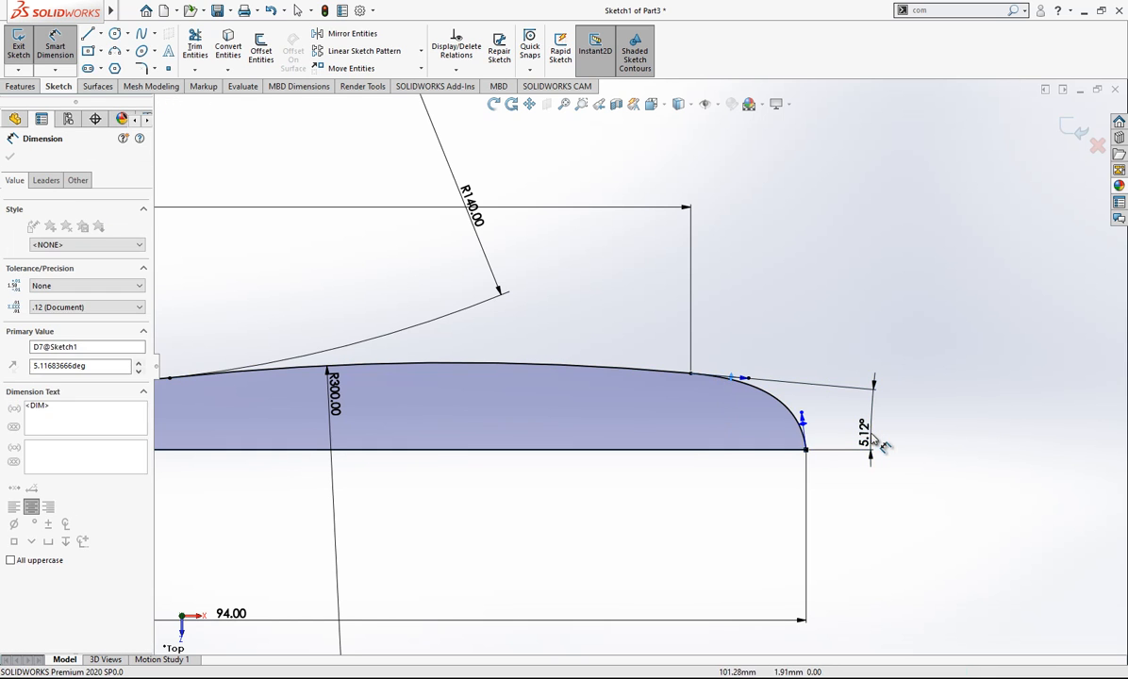
key(Return)
click(819, 330)
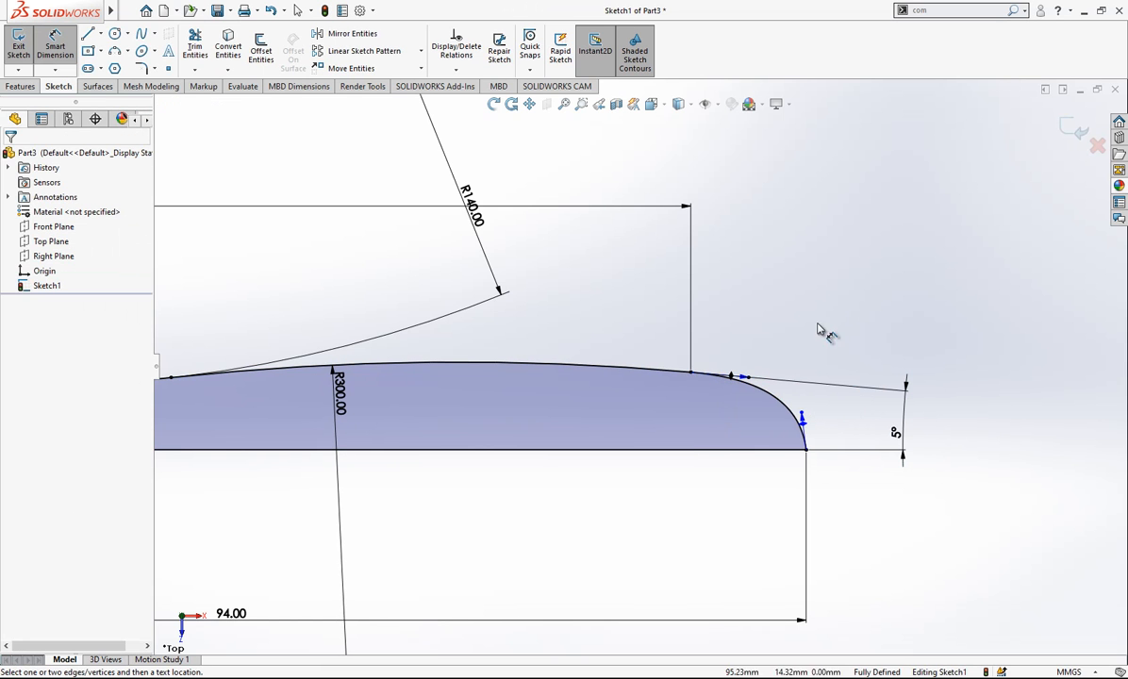
- Dimension the tangent weight of the spline's start handle as 30
click(752, 381)
click(781, 298)
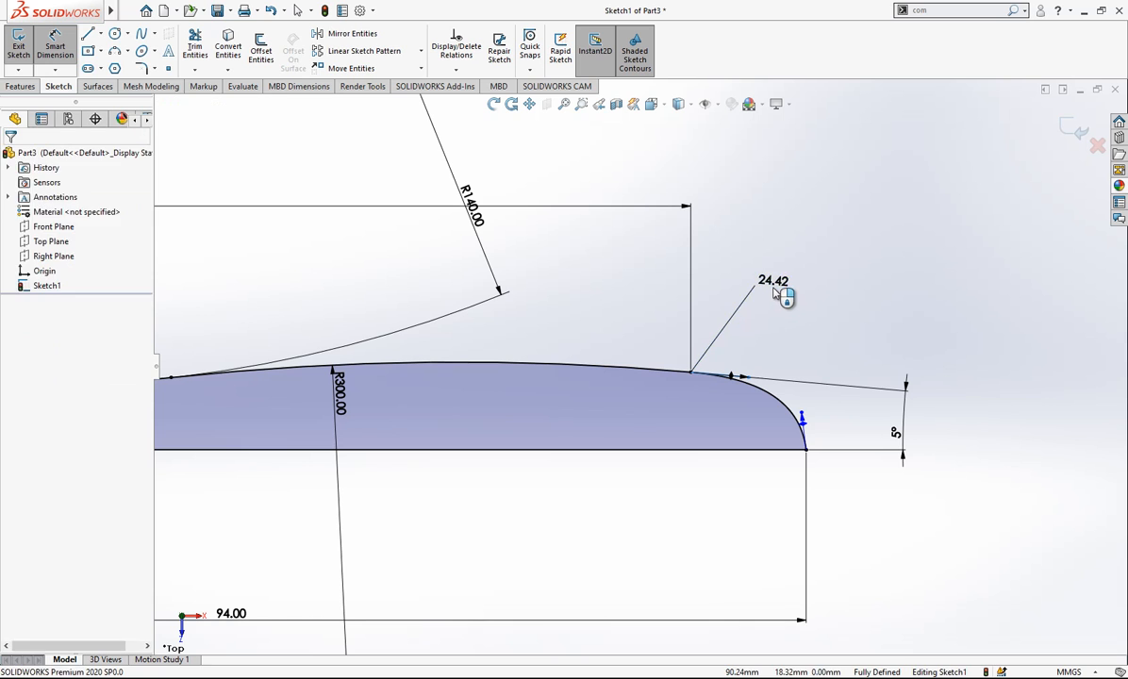
text(30)
key(Return)
click(970, 265)
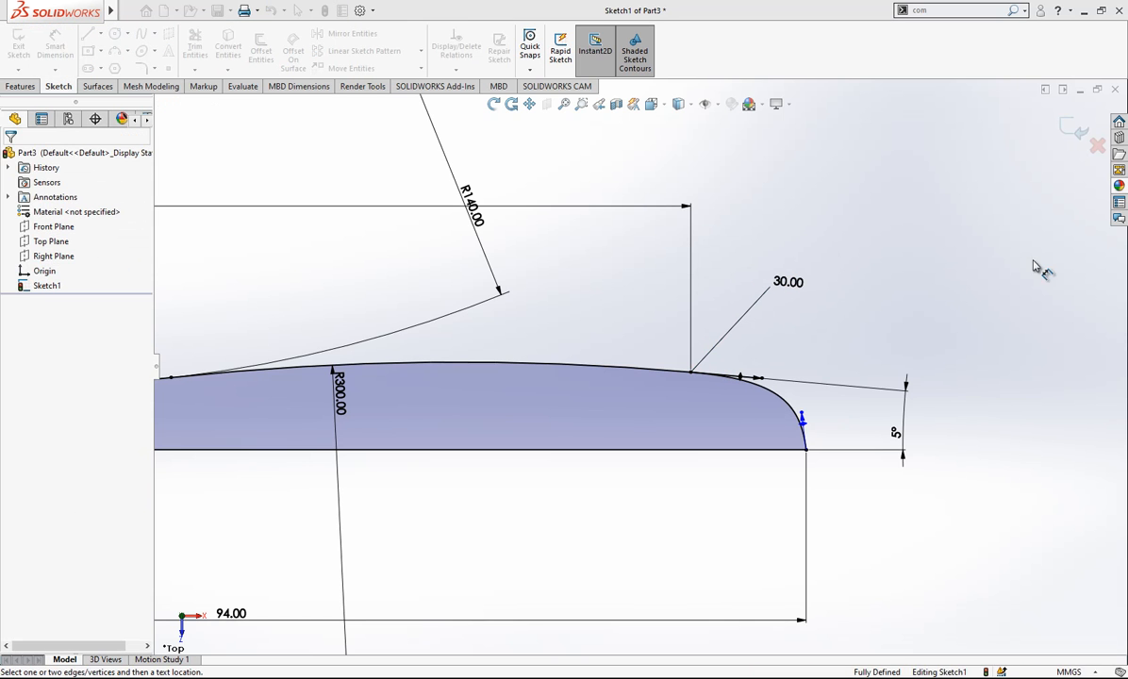
- Dimension the tangent weight of the spline's end handle as 15
click(801, 416)
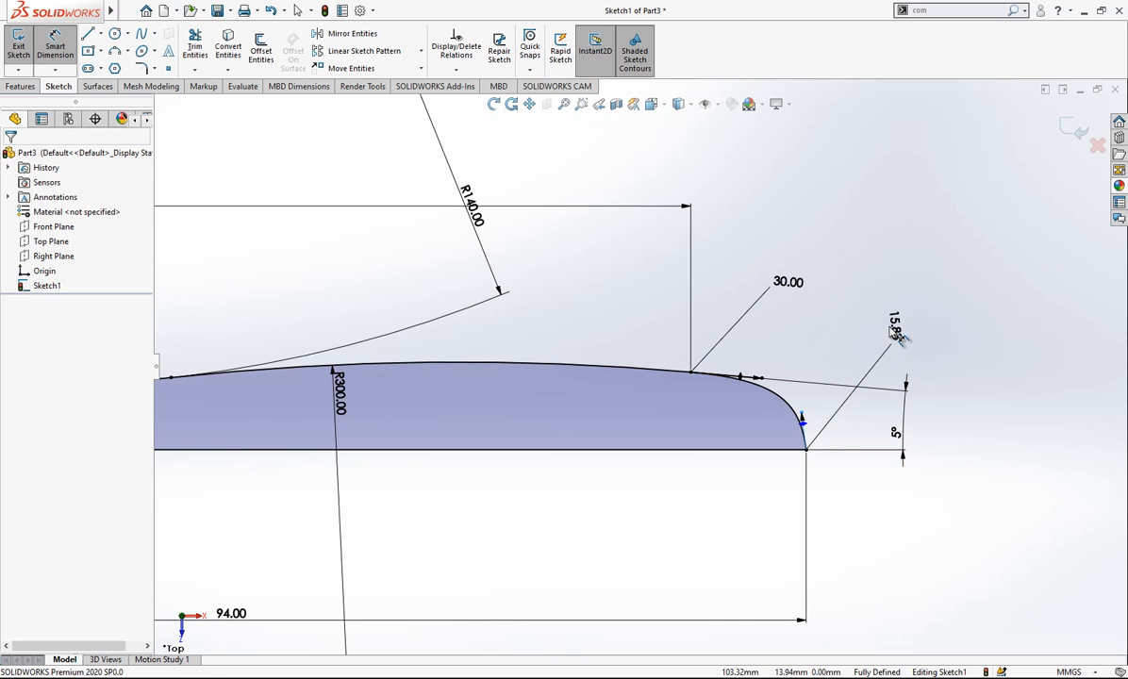
click(890, 327)
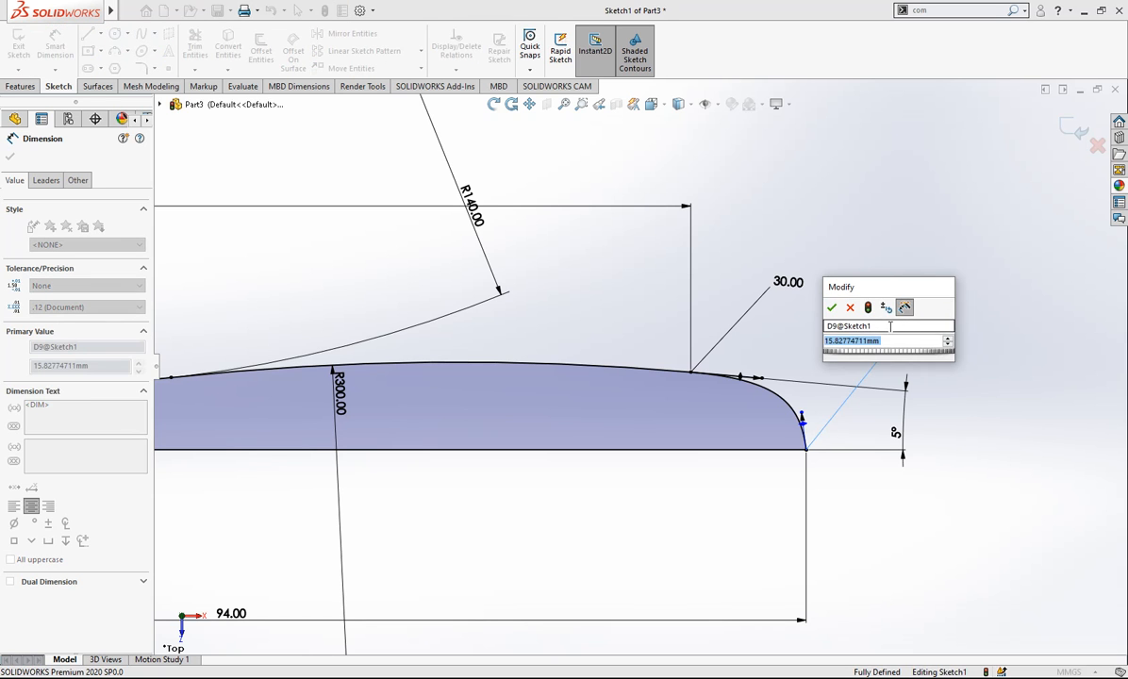
text(15)
key(Return)
click(893, 274)
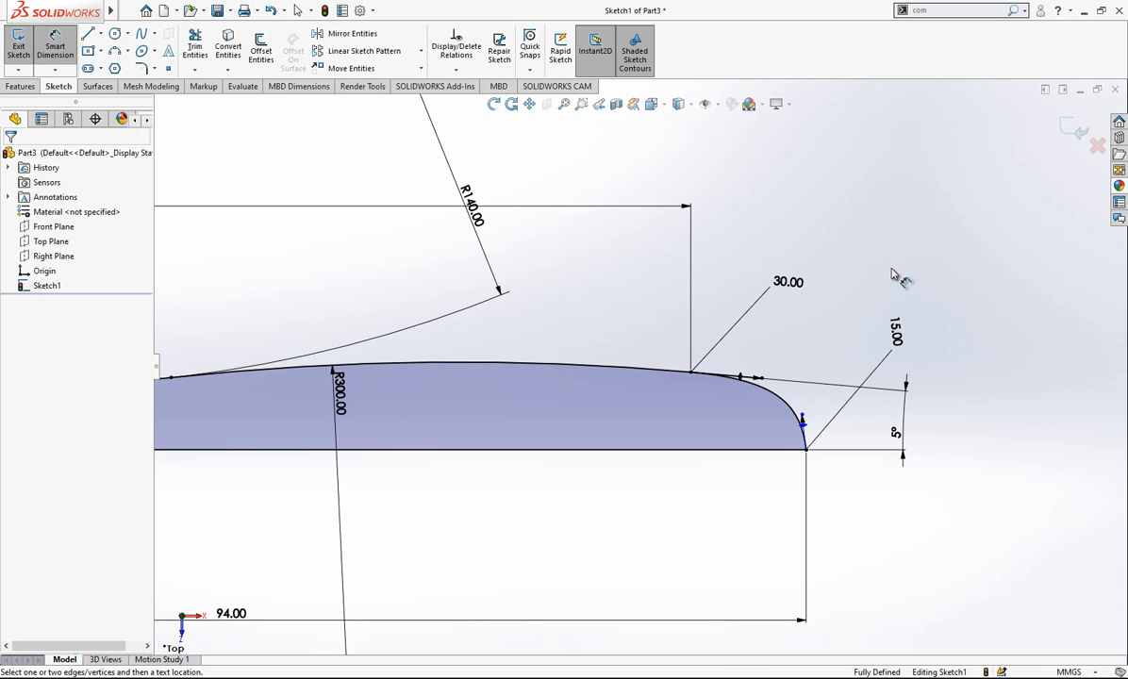
- Dimension the angle between the spline's end handle and the horizontal line as 90°
click(798, 434)
click(771, 449)
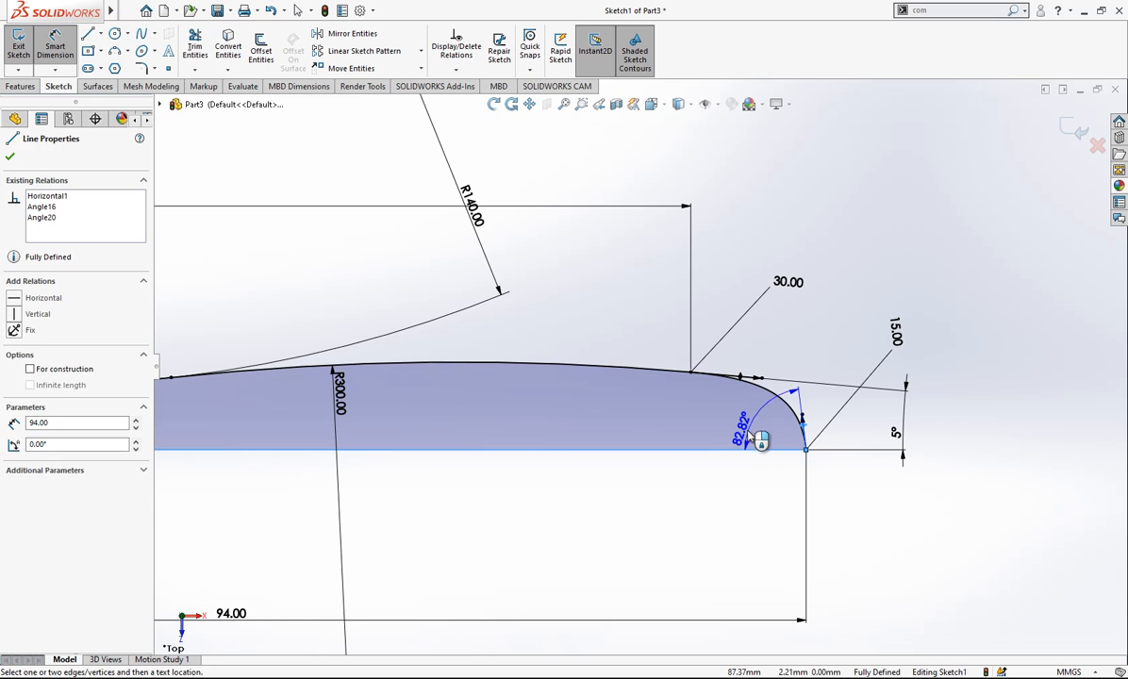
click(751, 436)
text(90)
key(Return)
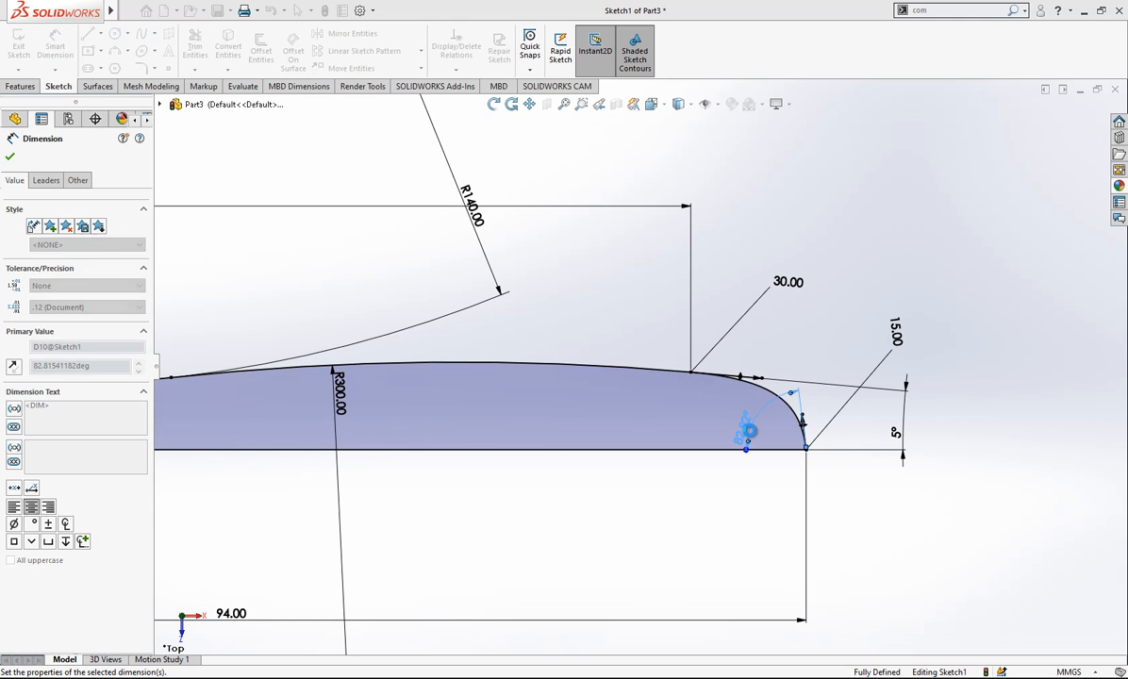
click(914, 155)
- Draw a vertical line downward from the spline's end on the axis and convert it to construction geometry
scroll(887, 475, down, 2)
key(l)
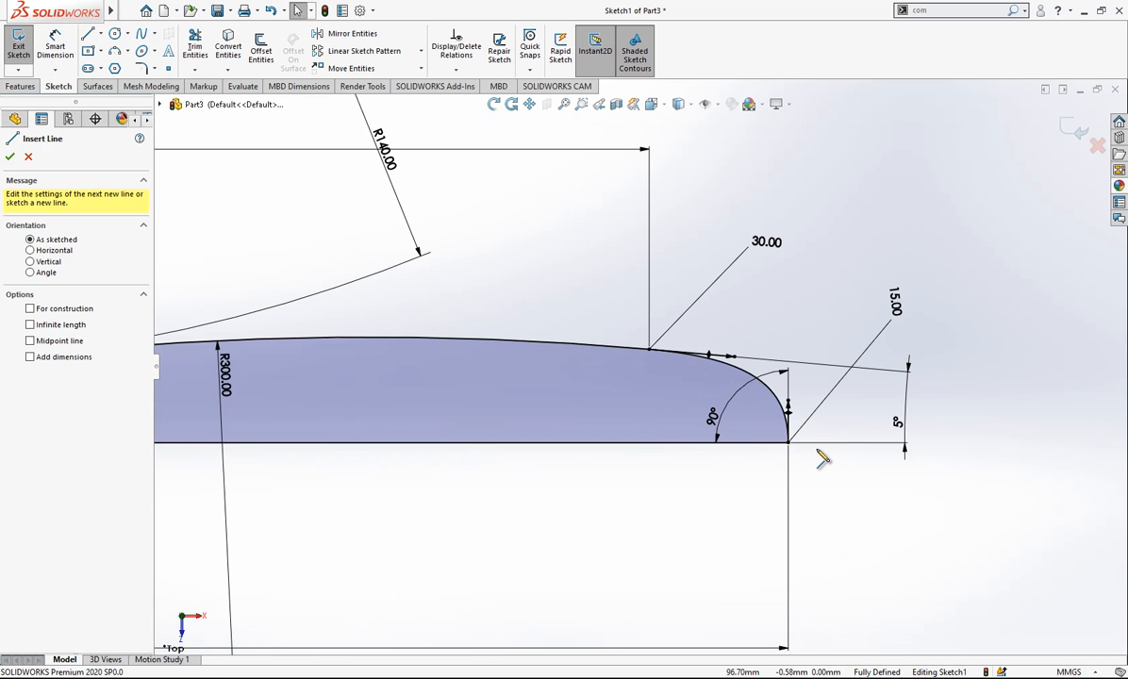
mouse_move(789, 444)
mouse_down()
mouse_move(794, 534)
mouse_move(801, 522)
mouse_move(789, 531)
mouse_up()
key(Escape)
click(790, 506)
click(850, 464)
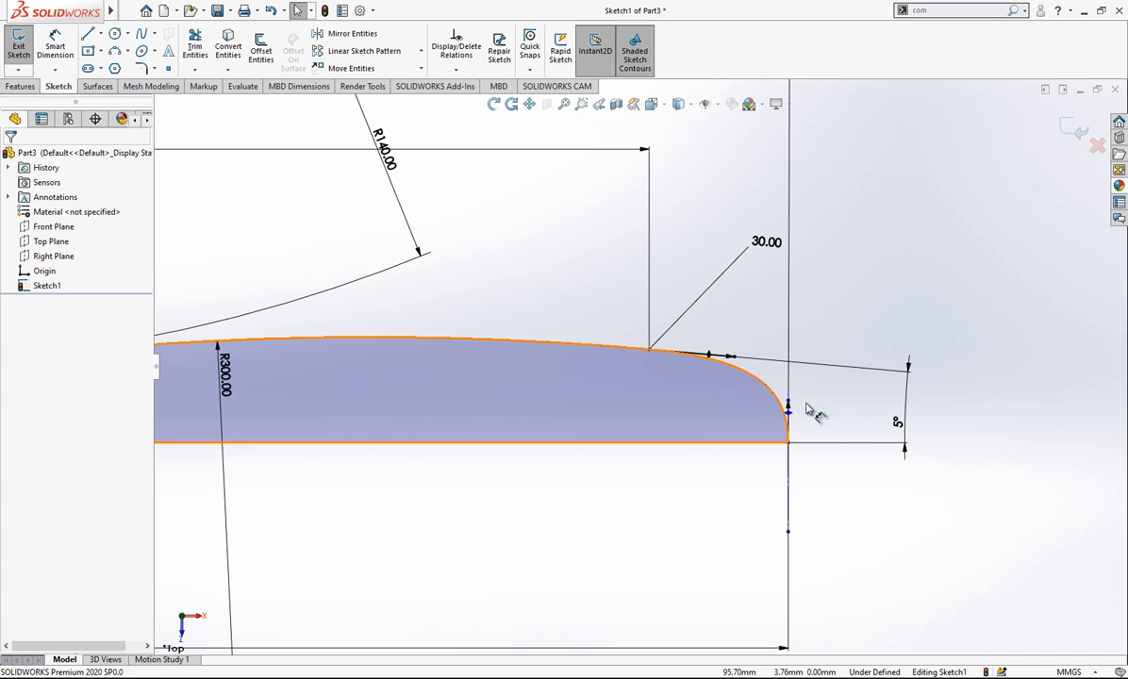
- Add a Tangent relation between the spline and the vertical construction line
click(791, 434)
click(789, 465)
ctrl+click(777, 396)
click(39, 390)
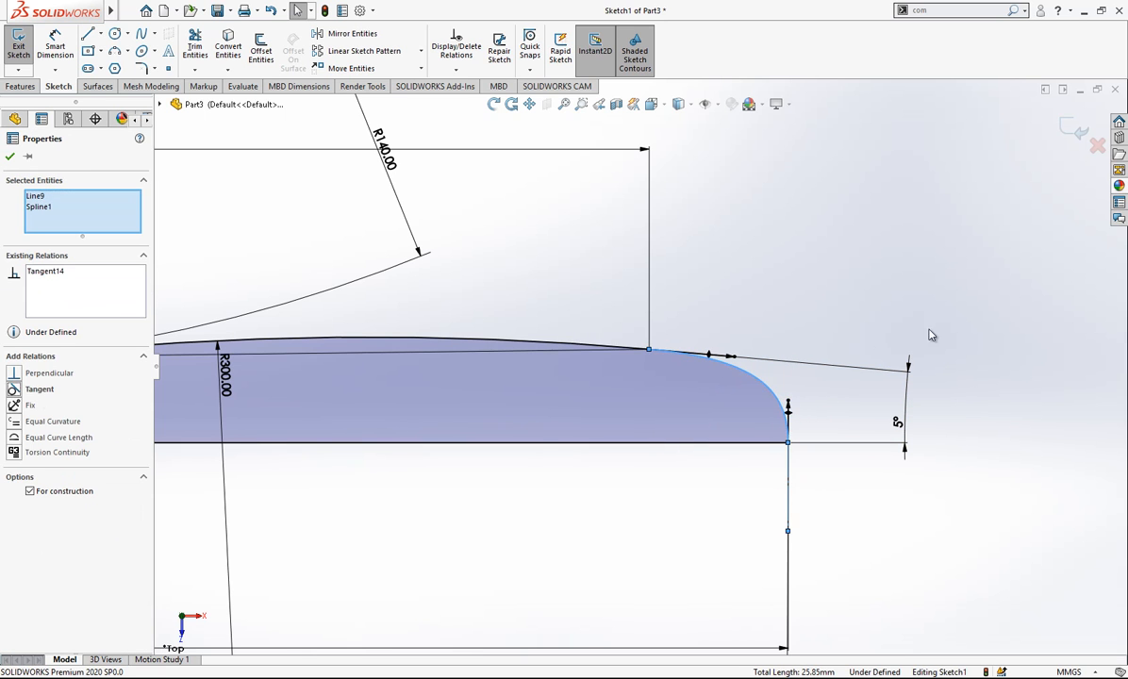
click(873, 314)
- Exit the sketch and revolve the profile 360° about the 94 mm horizontal line
scroll(639, 365, up, 3)
scroll(823, 415, up, 3)
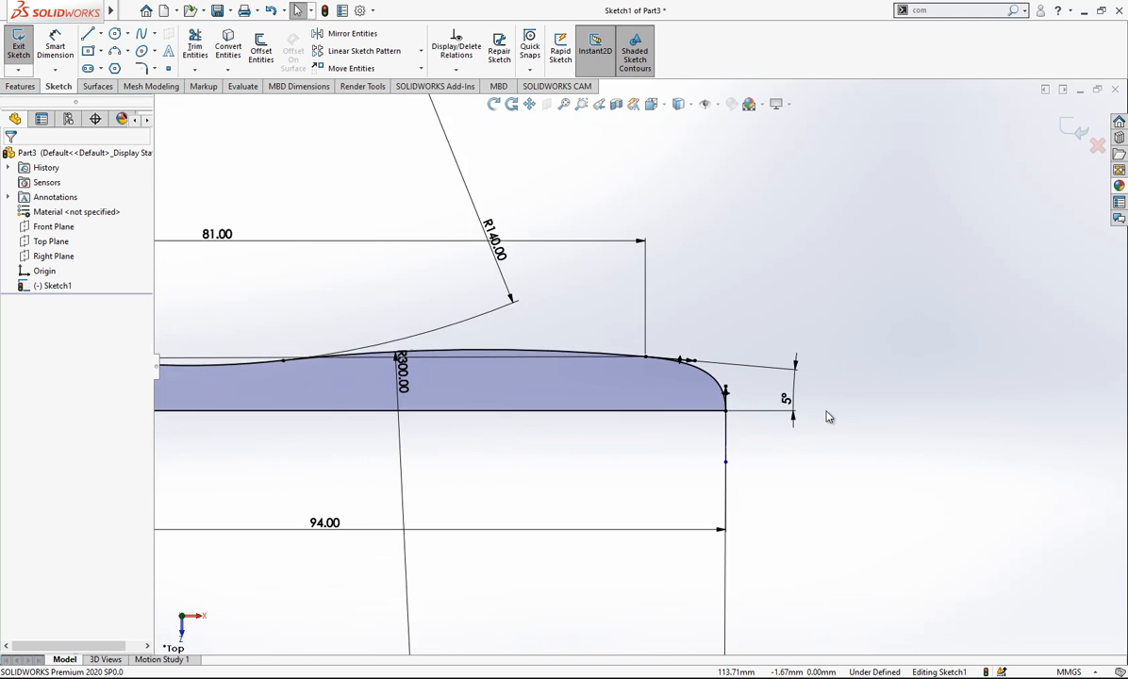
scroll(261, 382, down, 3)
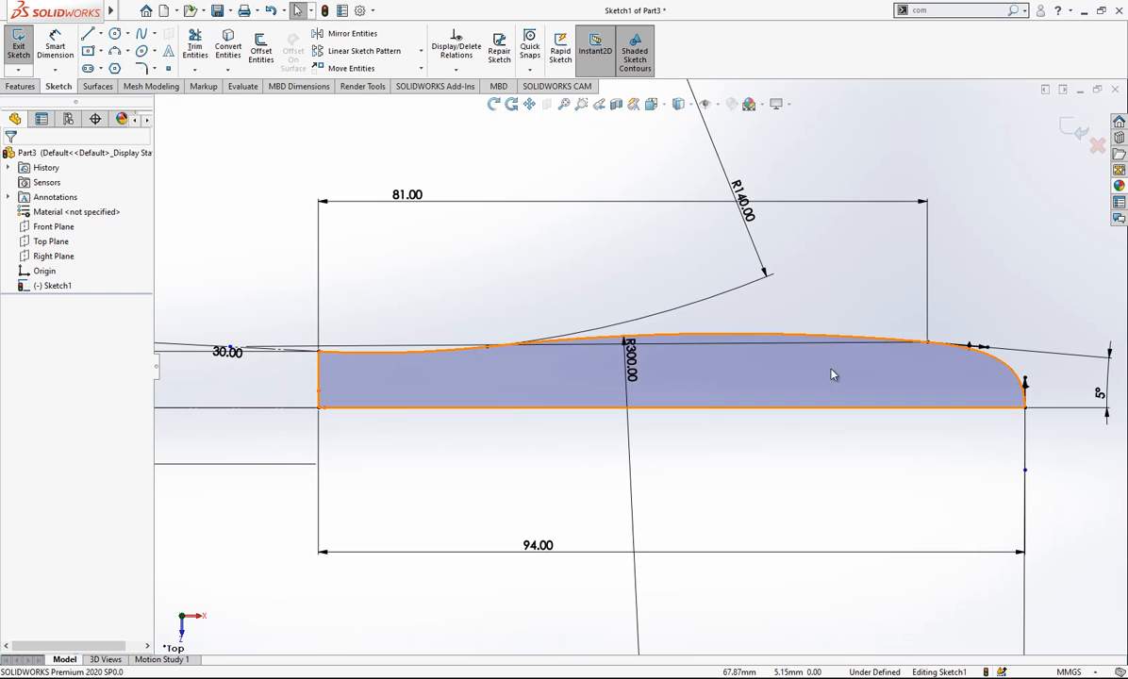
scroll(1045, 220, up, 1)
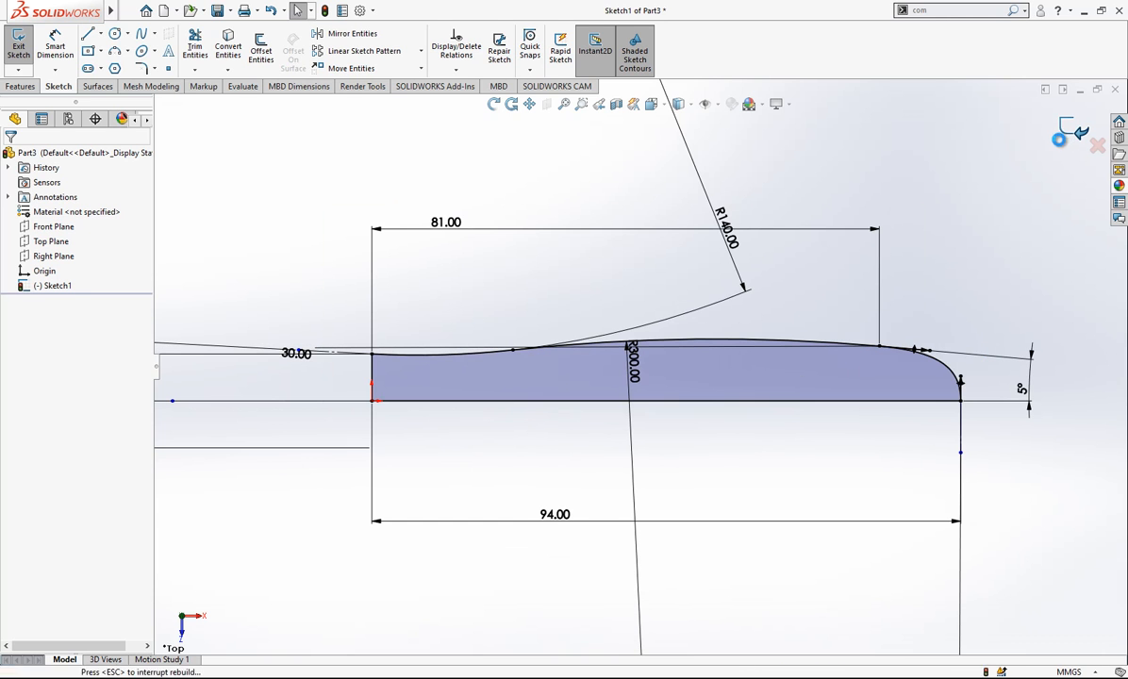
click(1068, 132)
click(64, 48)
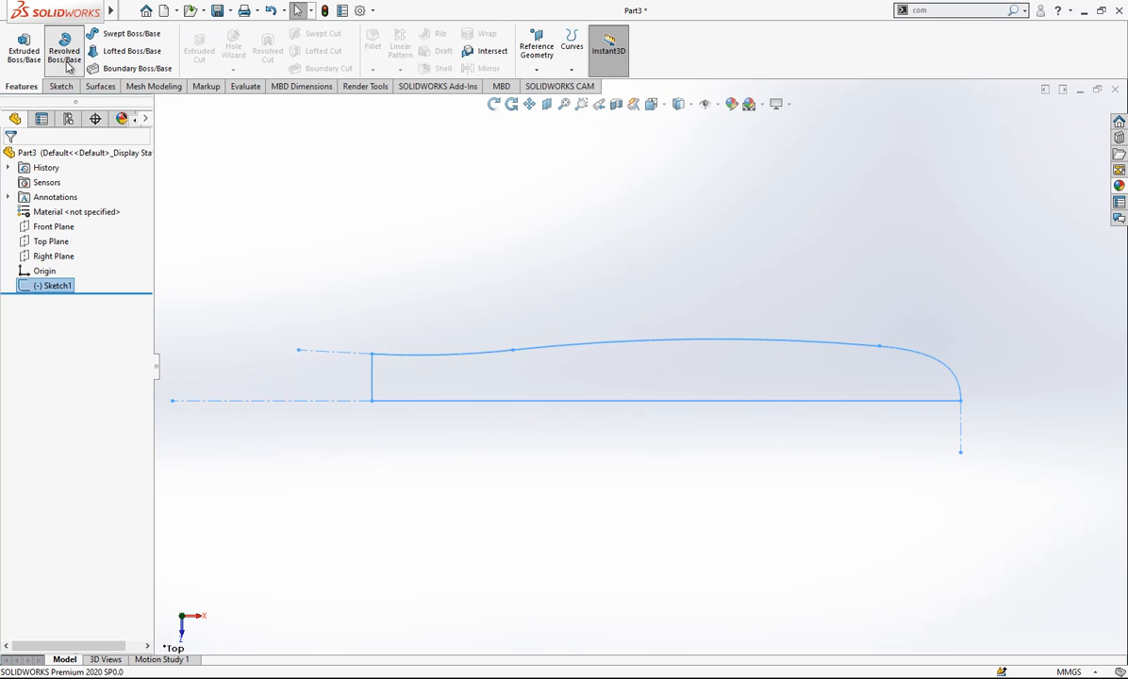
click(557, 346)
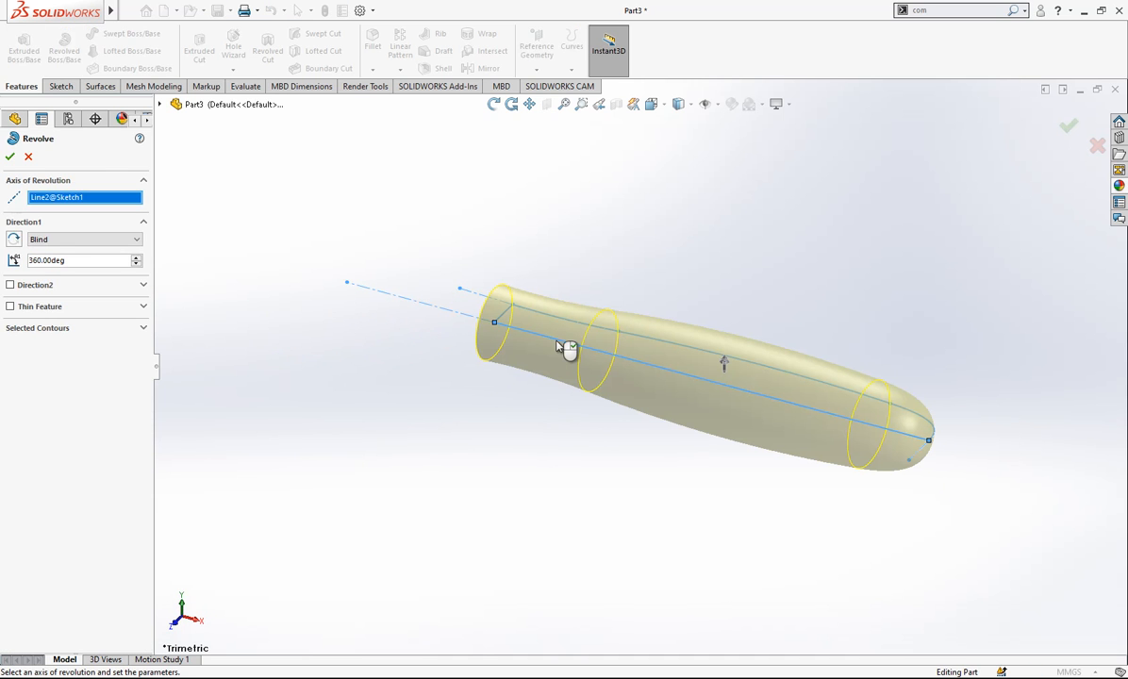
click(11, 157)
- Fillet the circular edge of the handle's flat end with a 1 mm radius
mouse_move(812, 327)
middle_down()
mouse_move(865, 499)
mouse_move(835, 468)
mouse_move(867, 387)
middle_up()
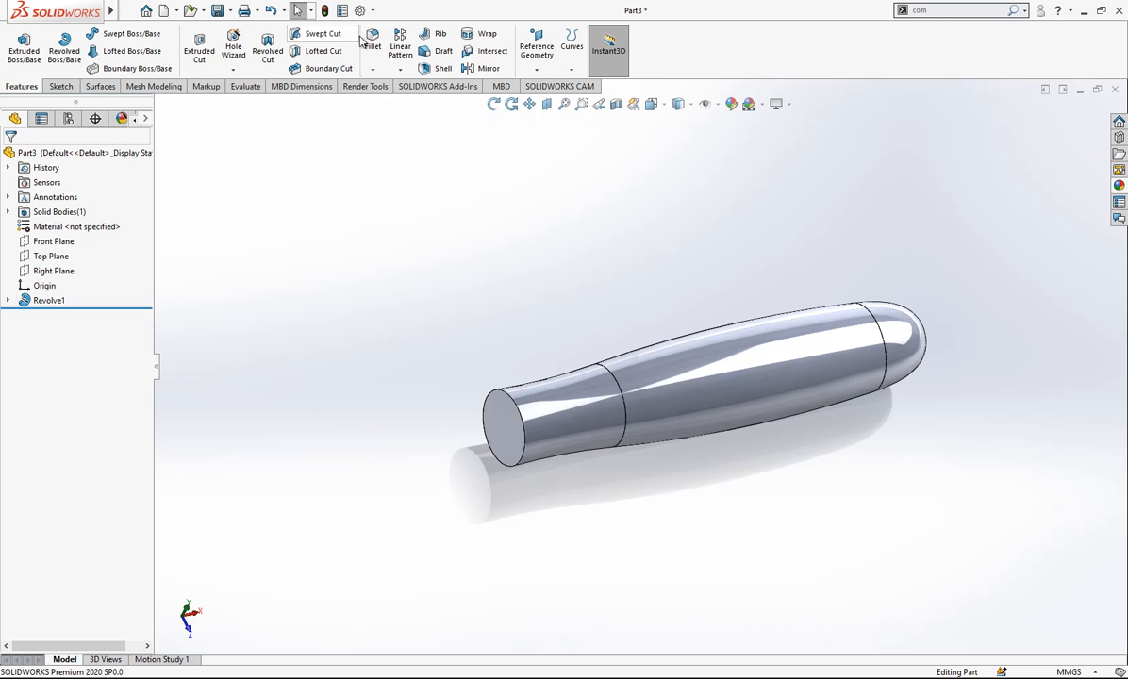
click(516, 401)
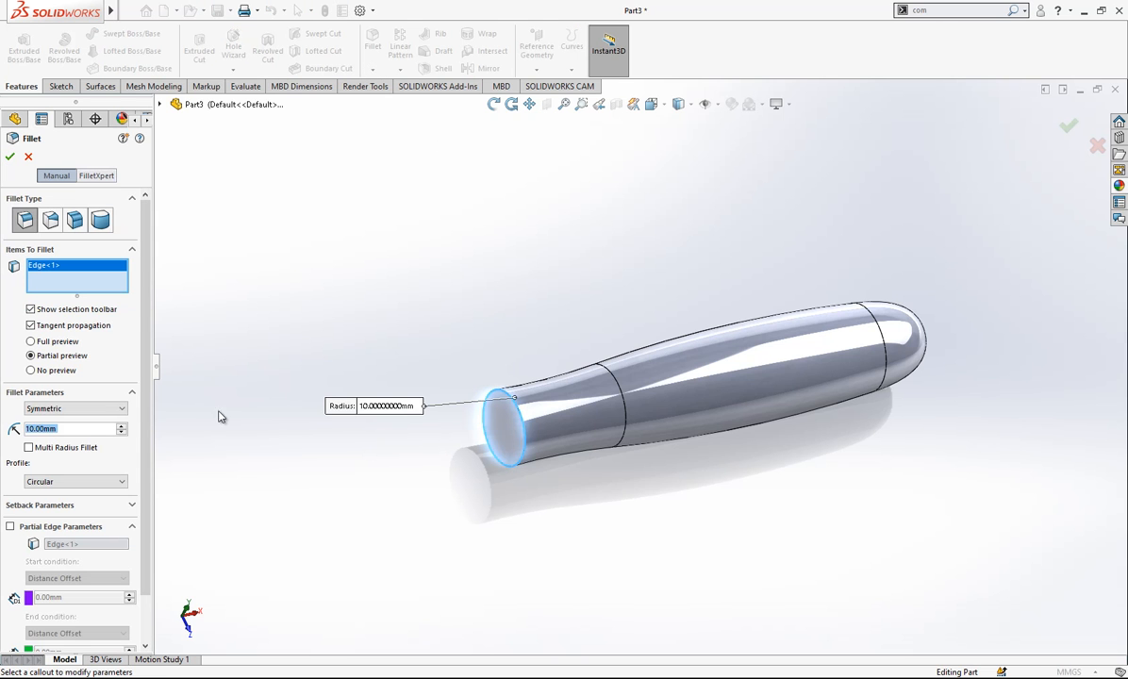
text(1)
key(Return)
key(Return)
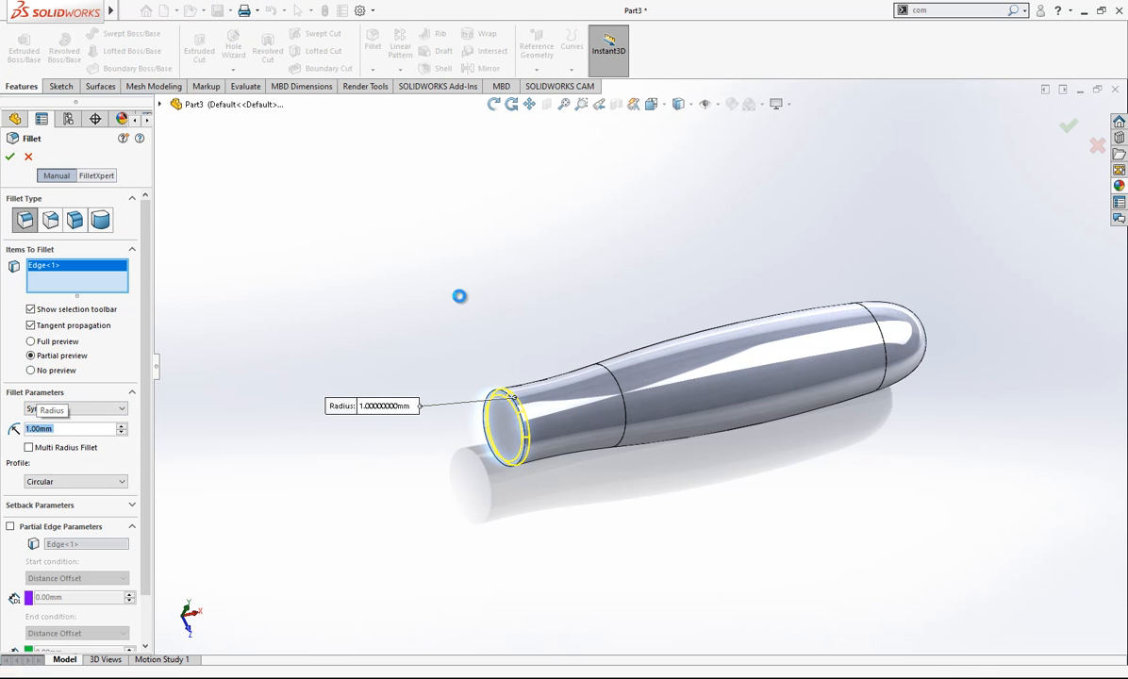
- Orient the model to the top view and start a new sketch on the Top Plane
click(652, 104)
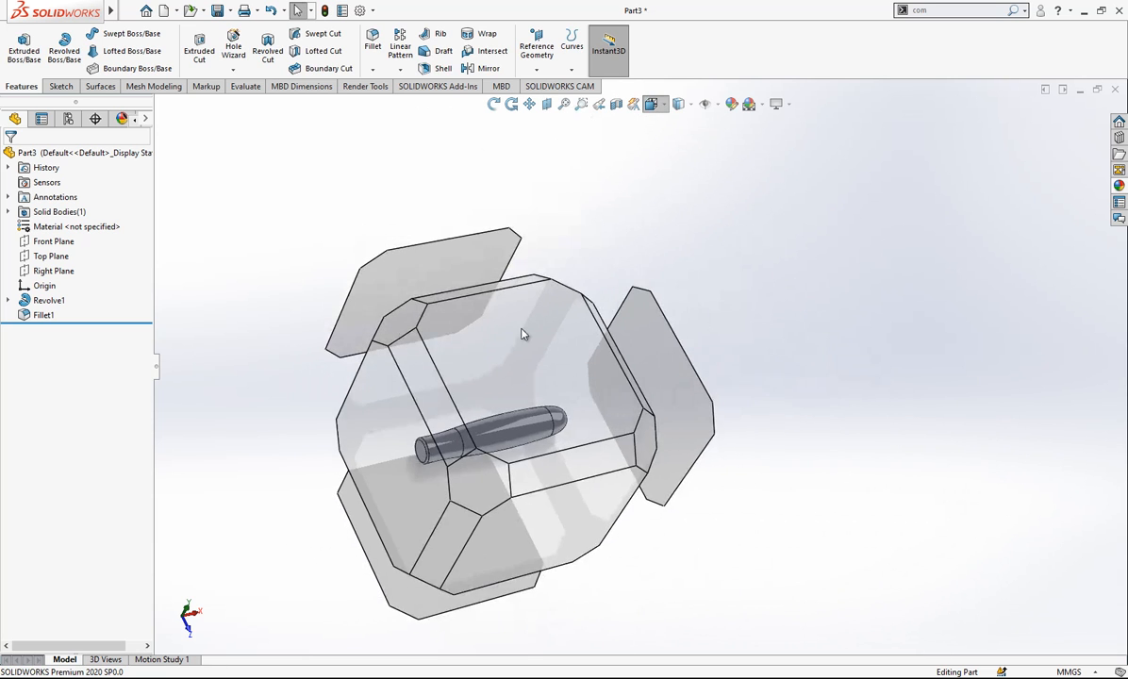
click(521, 329)
click(51, 256)
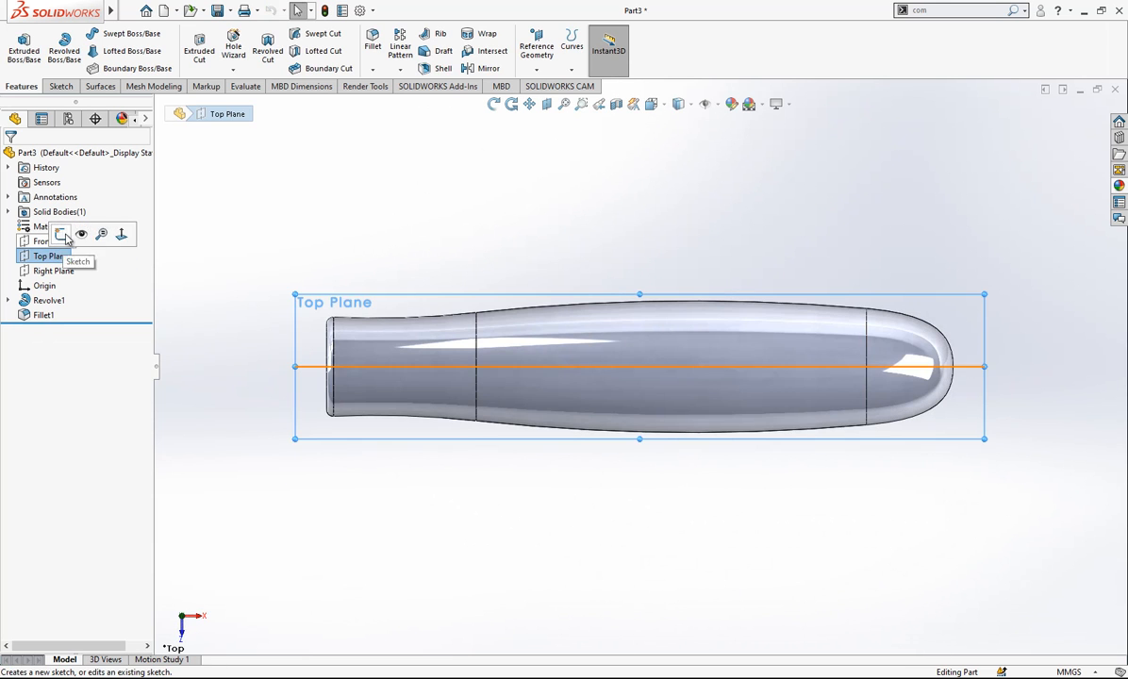
click(91, 235)
scroll(622, 325, up, 2)
scroll(450, 326, down, 3)
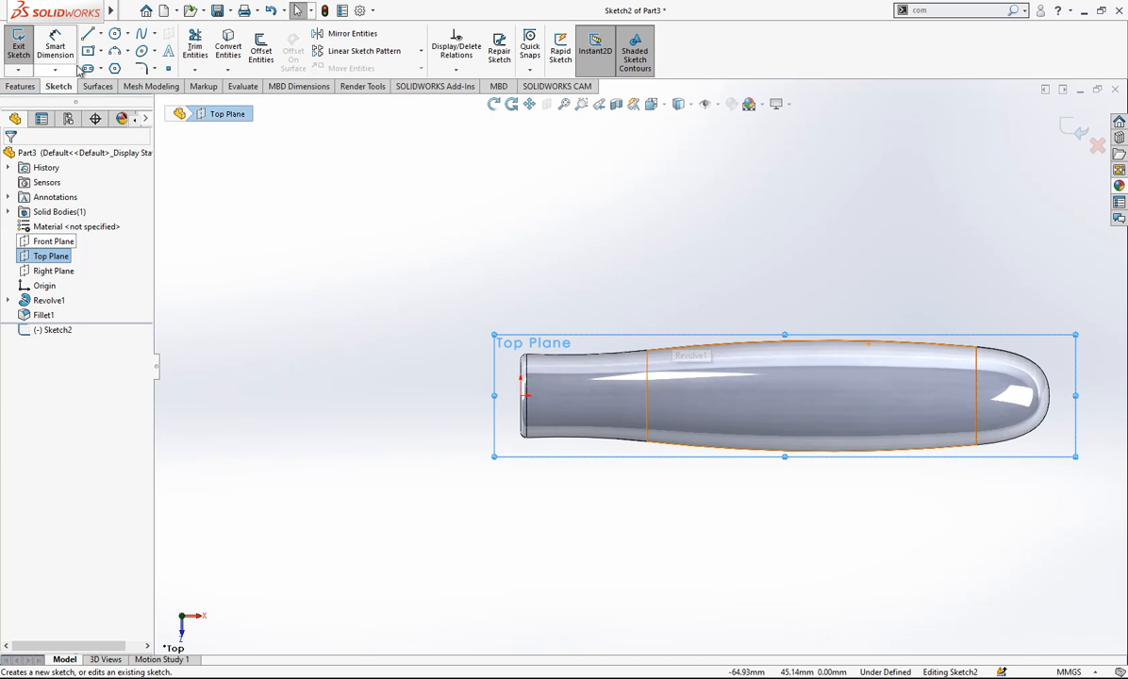
- Draw a horizontal line about 50 mm long from the origin away from the handle and convert it to construction geometry
click(87, 33)
scroll(549, 398, down, 3)
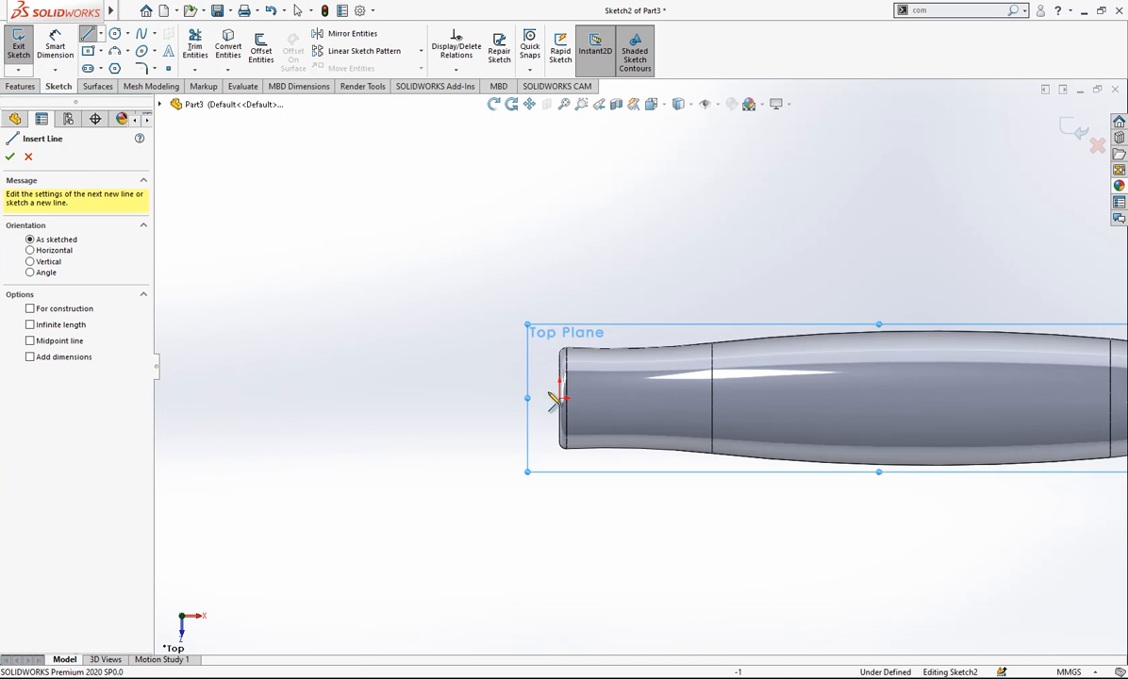
click(562, 399)
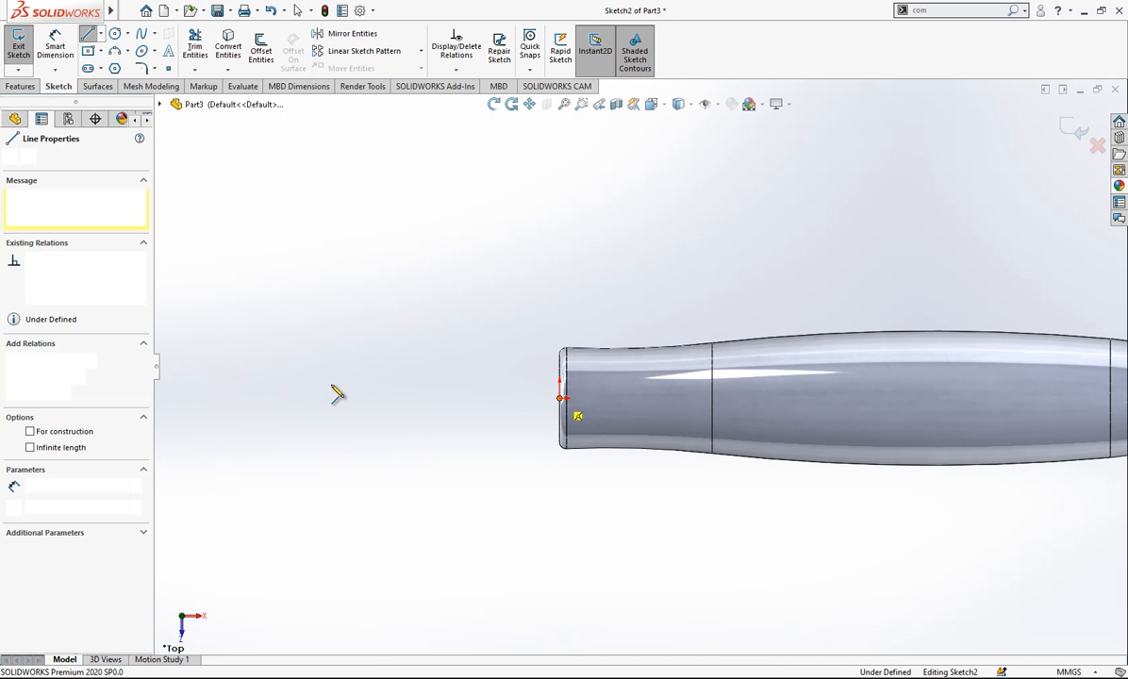
double_click(222, 398)
click(279, 398)
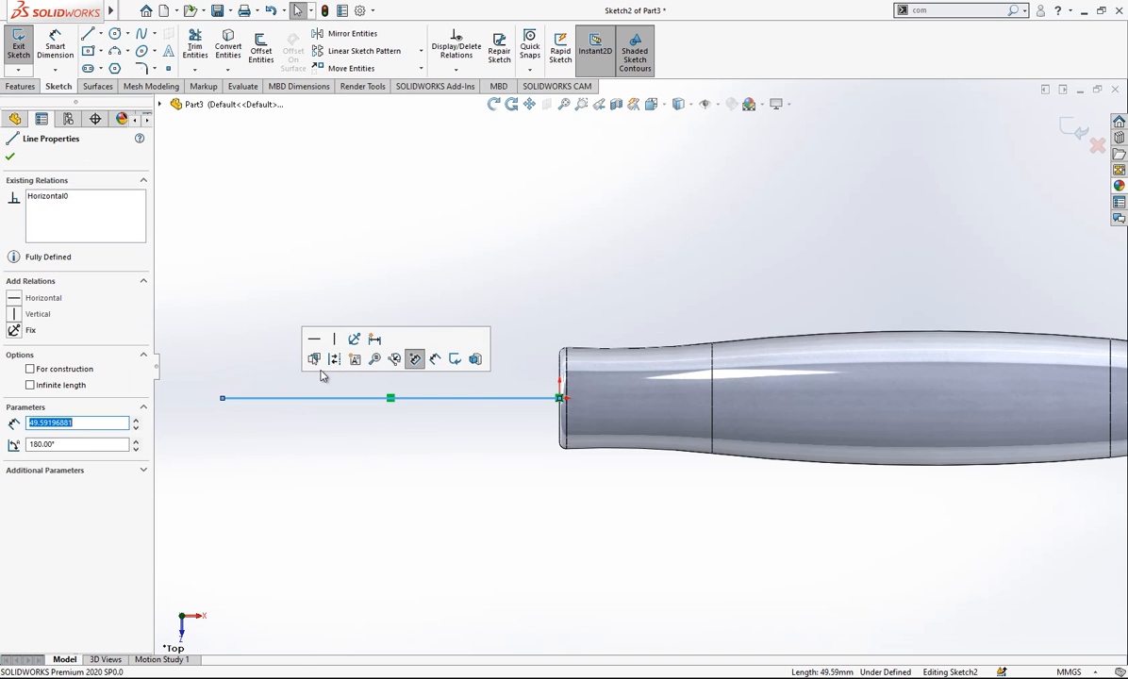
click(334, 364)
key(f)
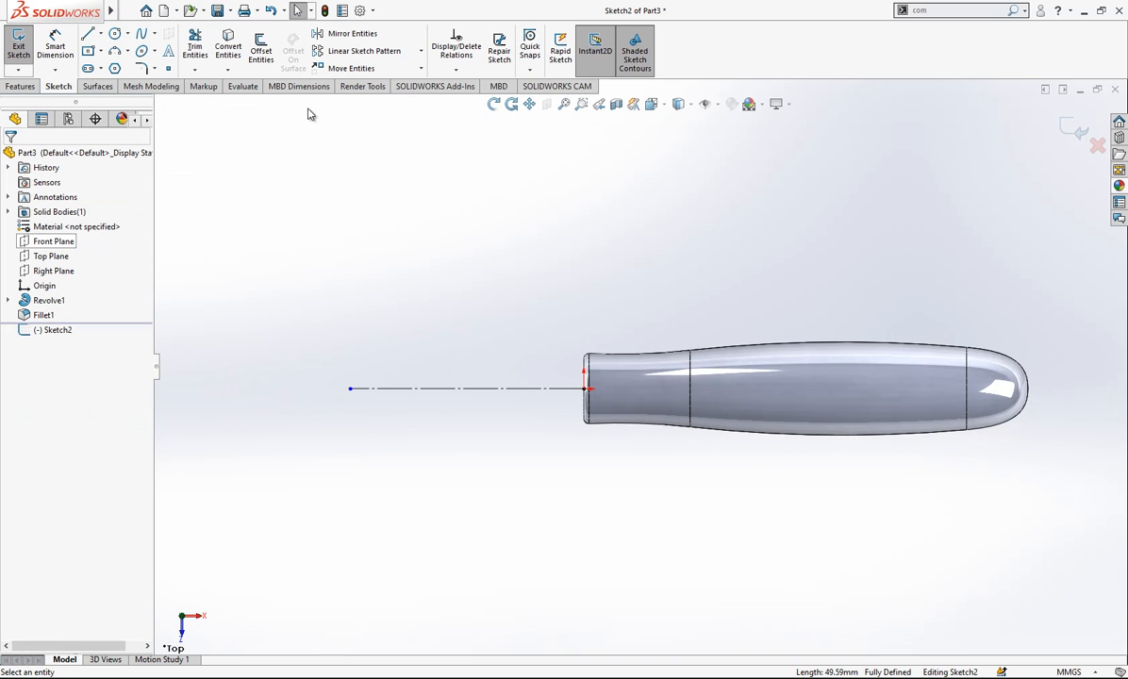
- Draw a vertical line just beyond the free end of the horizontal construction line and convert it to construction geometry
click(315, 269)
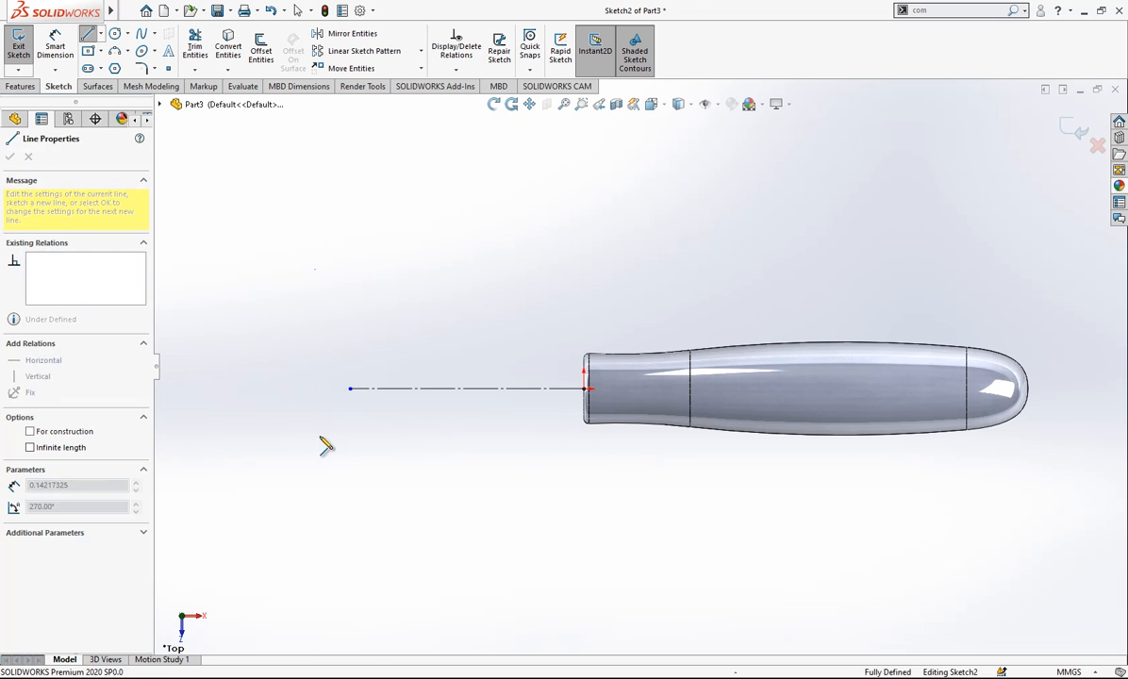
click(315, 494)
key(Escape)
click(317, 408)
click(362, 366)
- Add a Midpoint relation between the horizontal line's free endpoint and the vertical construction line
click(352, 390)
ctrl+click(316, 382)
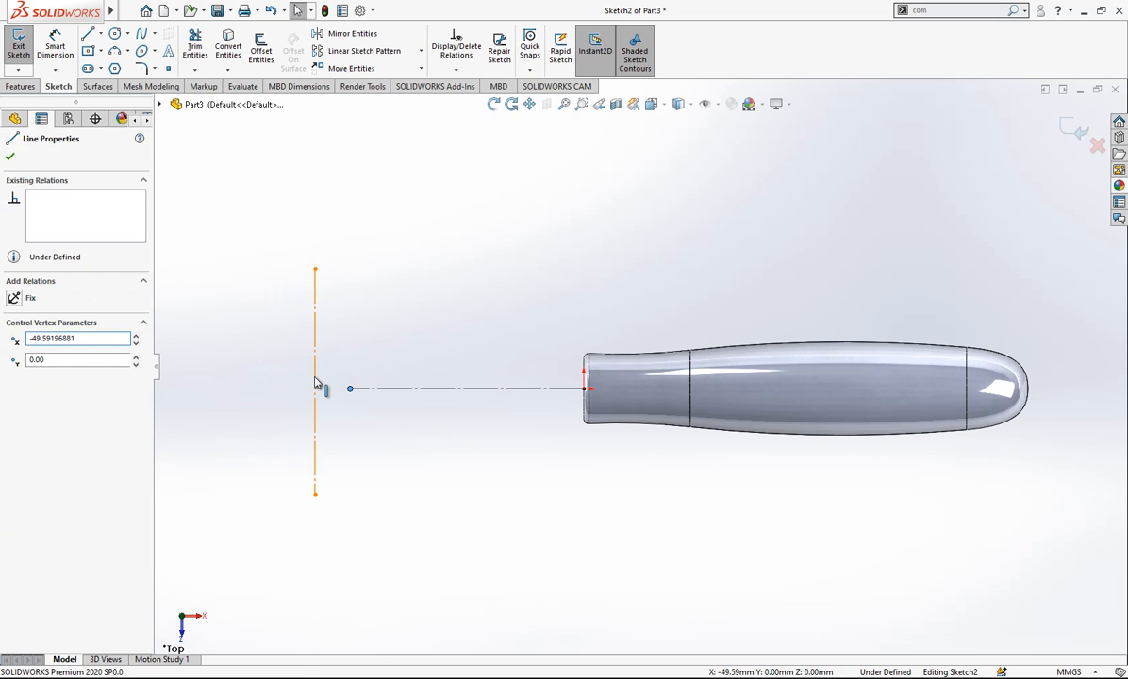
click(346, 406)
click(352, 391)
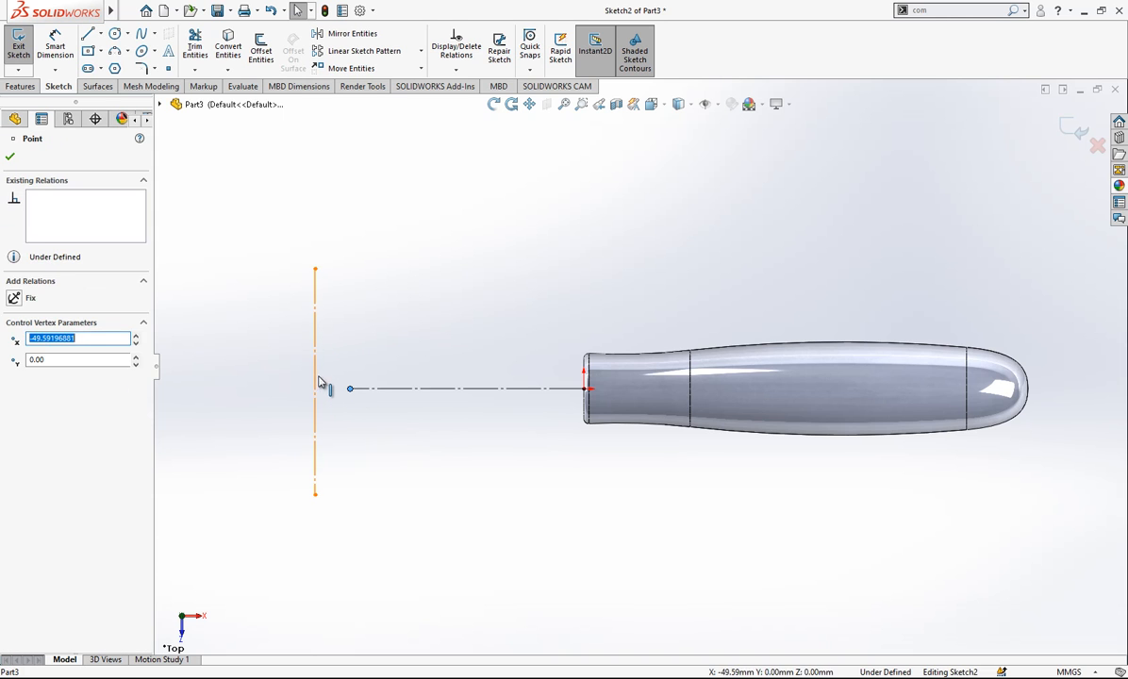
ctrl+click(317, 381)
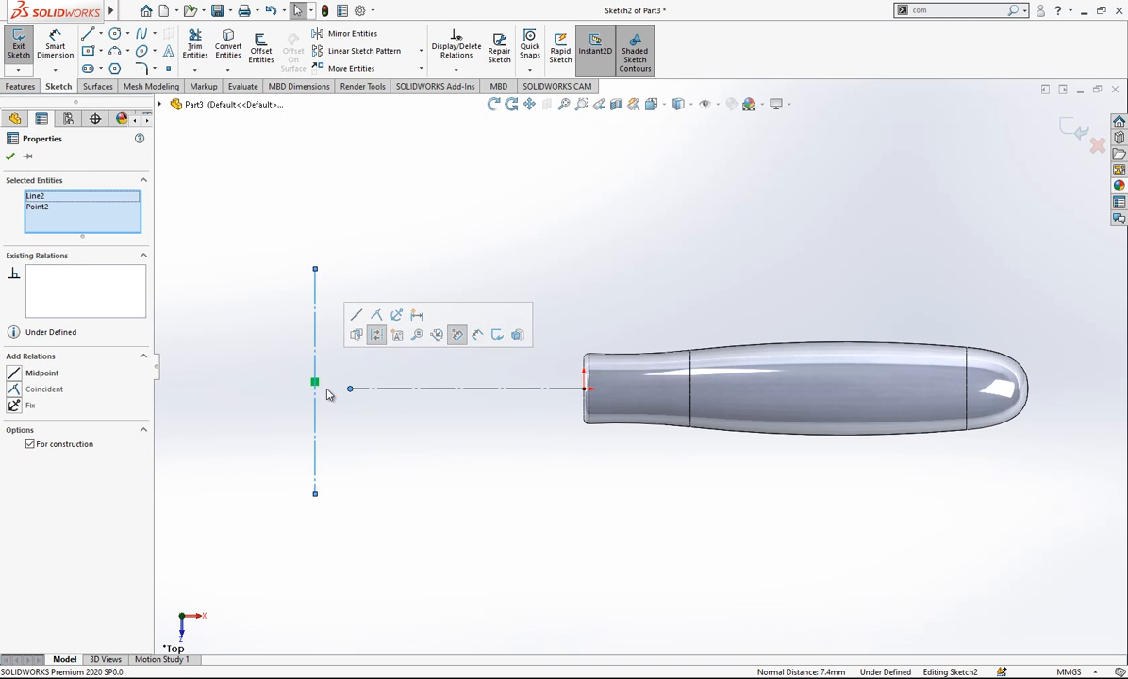
click(42, 372)
click(368, 332)
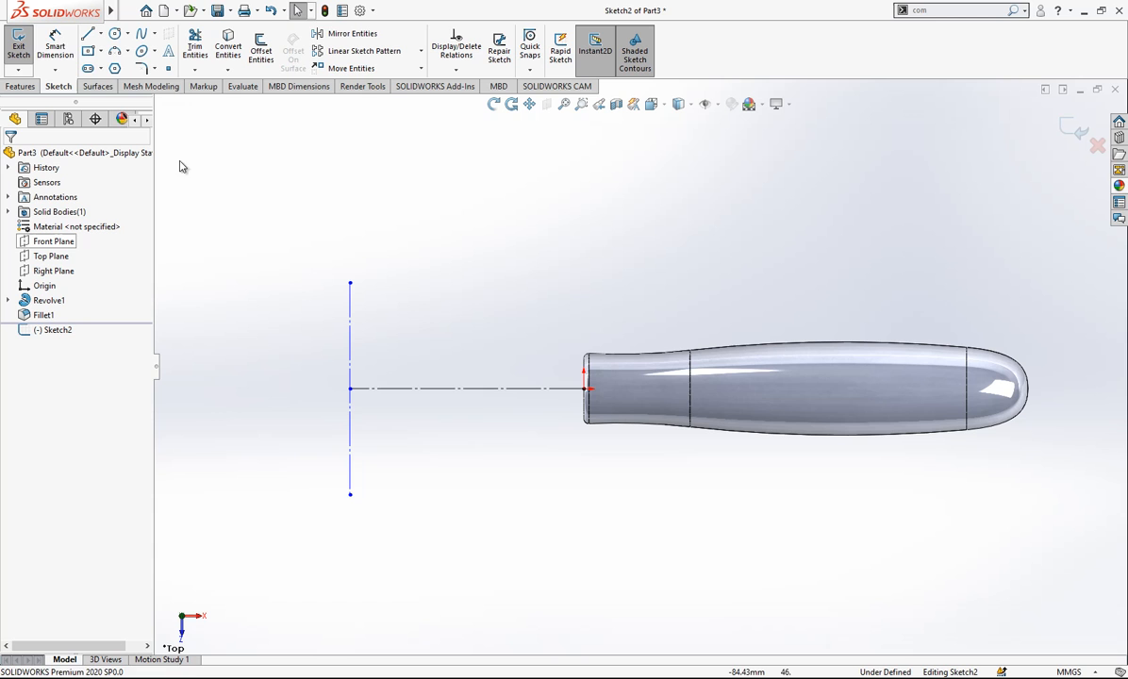
- Dimension the vertical construction line as 47 mm and the horizontal construction line as 52 mm
click(55, 54)
click(349, 342)
click(317, 349)
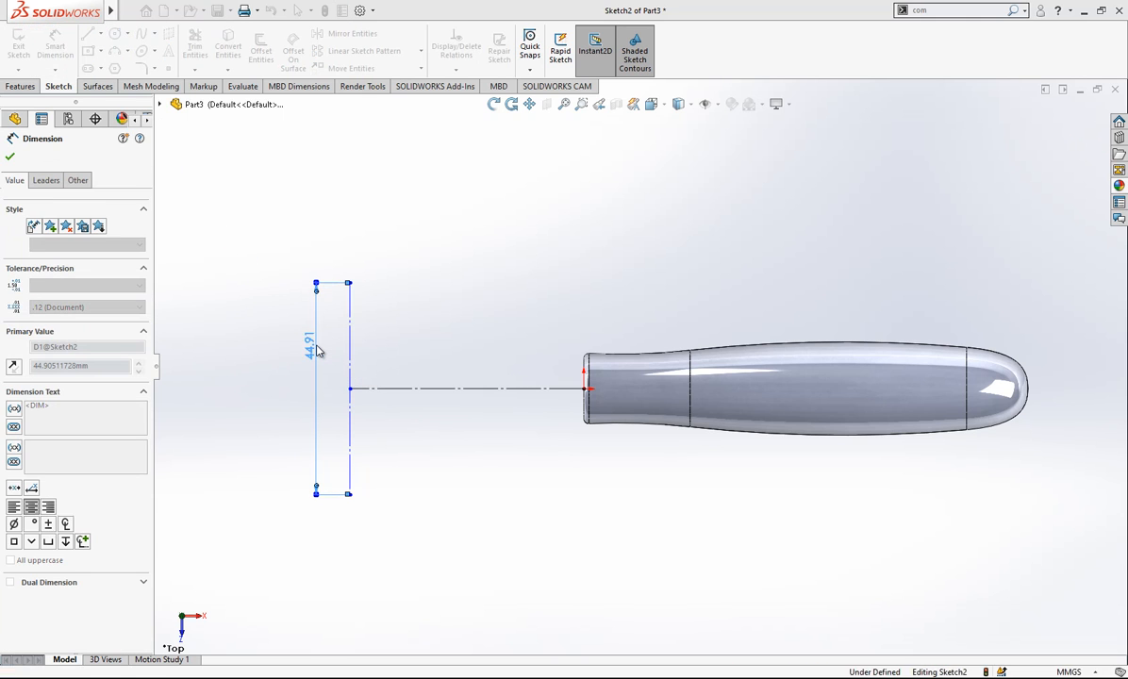
text(47)
key(Return)
click(505, 388)
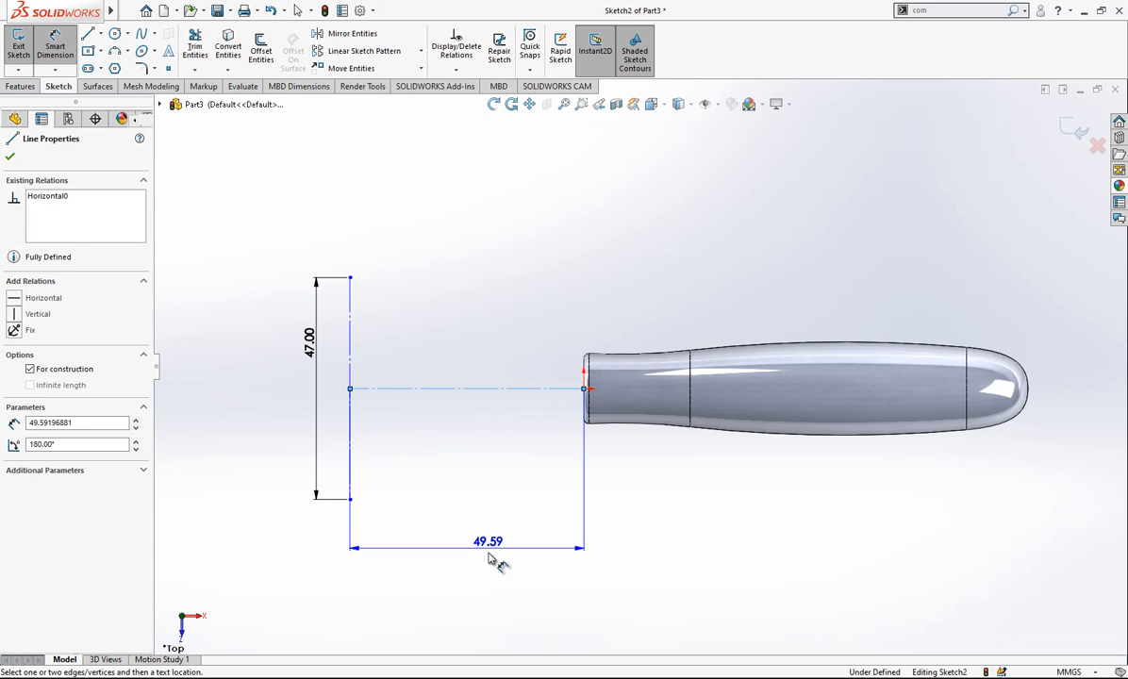
click(495, 564)
text(52)
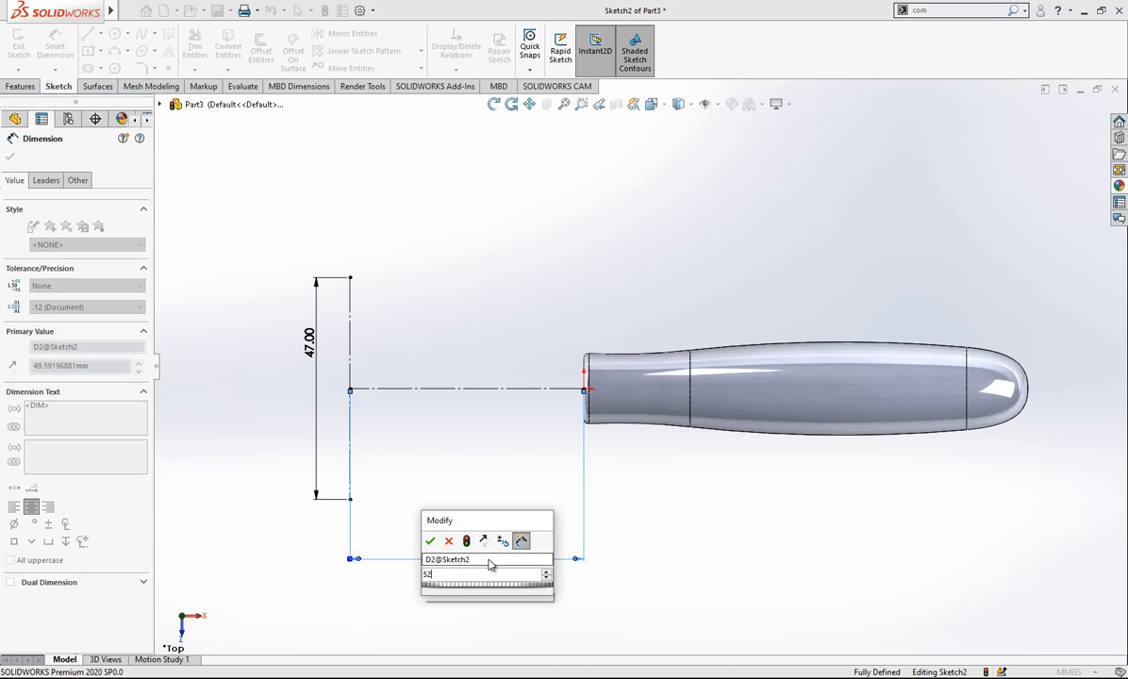
key(Return)
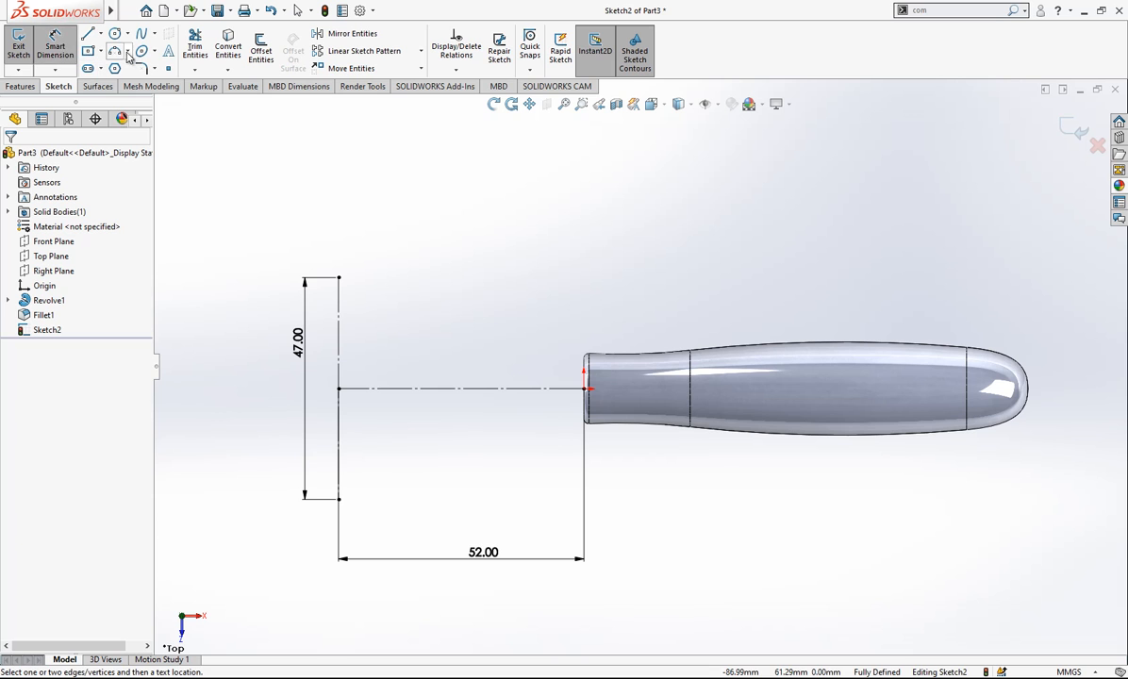
- Draw a two-point spline from the upper to the lower end of the vertical construction line
click(140, 36)
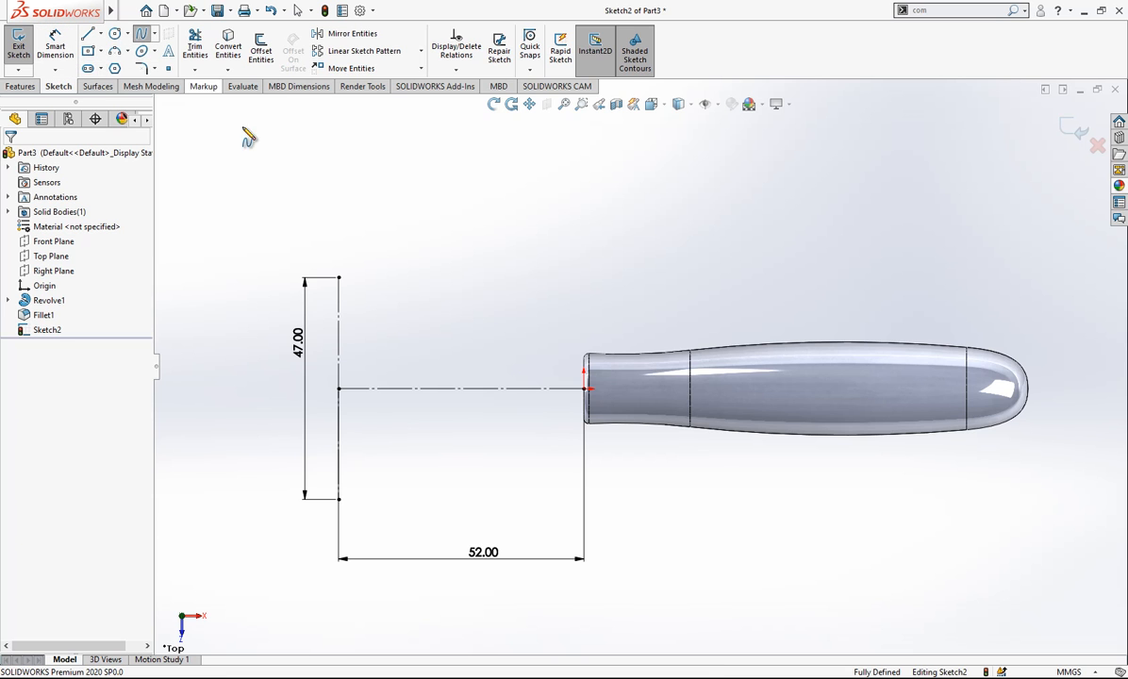
click(338, 278)
double_click(339, 498)
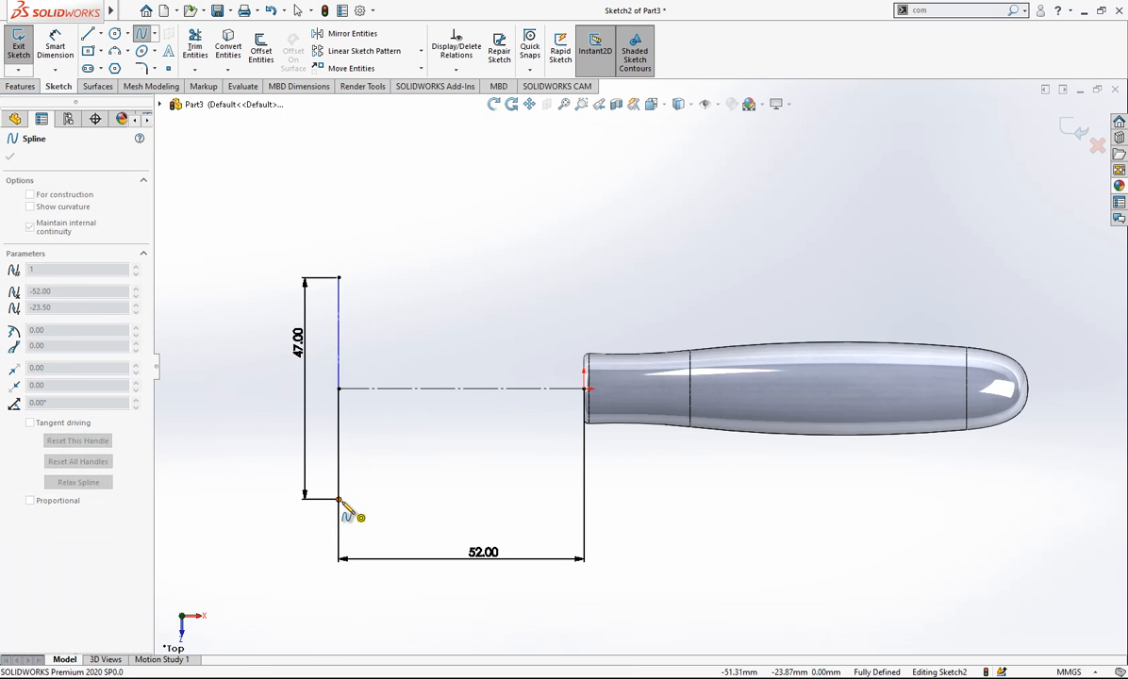
key(Escape)
- Shape the spline with both end handles so it bulges toward the revolved handle, roughly symmetric about the horizontal construction line
click(339, 370)
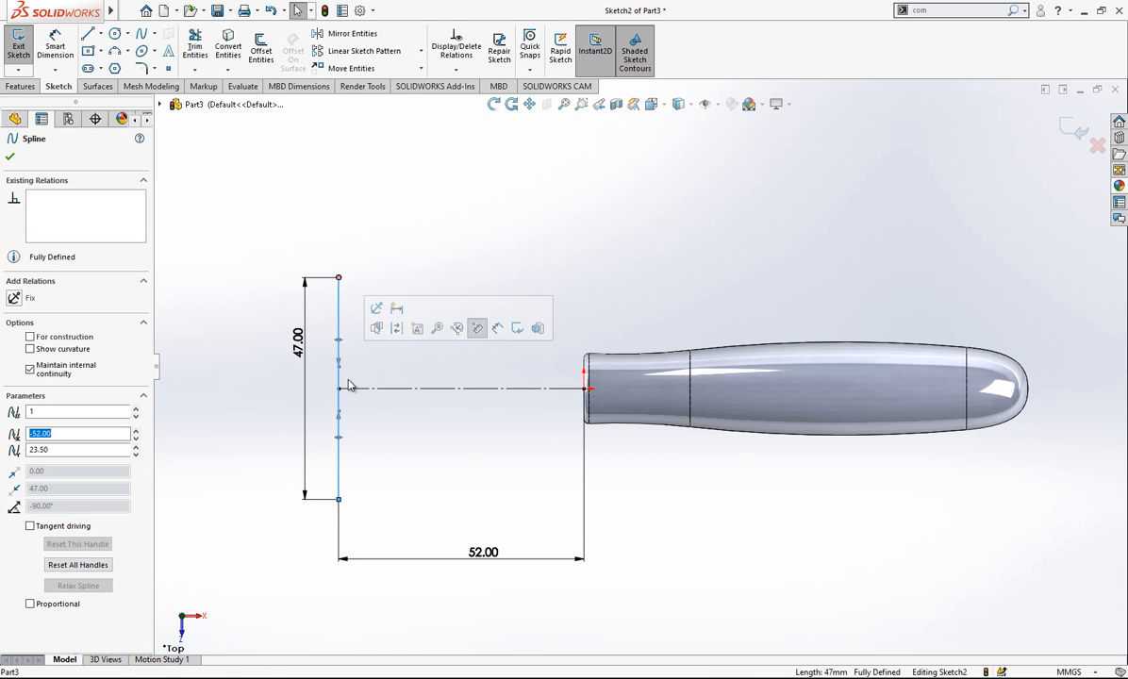
drag(338, 363, 600, 360)
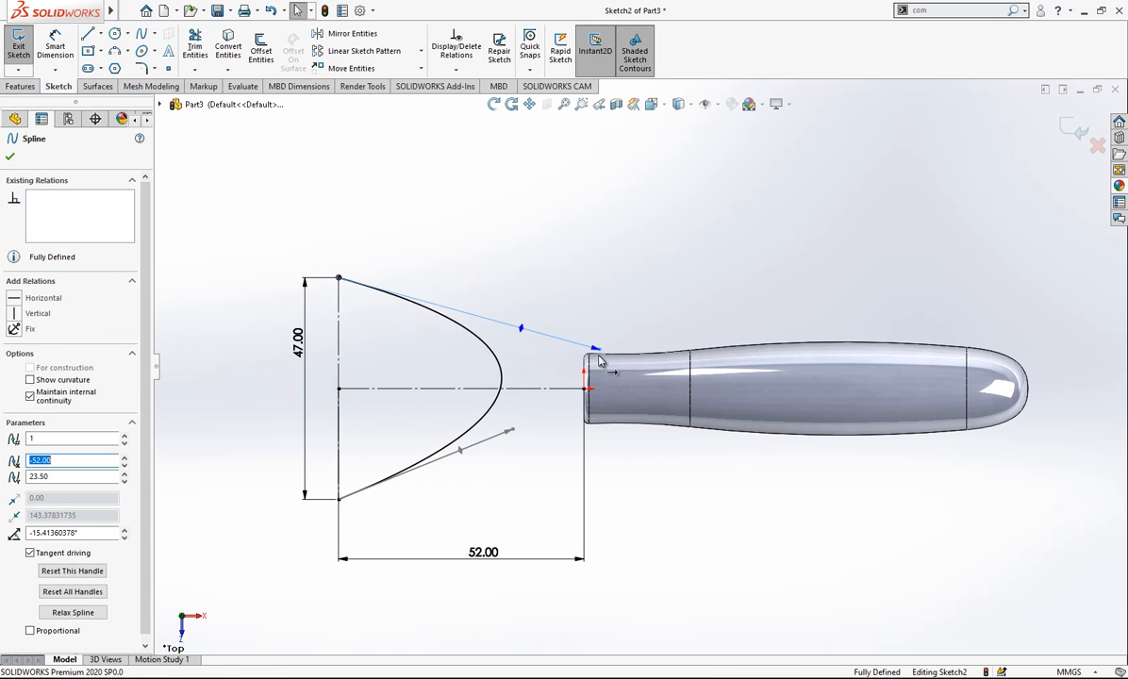
drag(517, 438, 562, 472)
drag(514, 325, 548, 300)
click(440, 226)
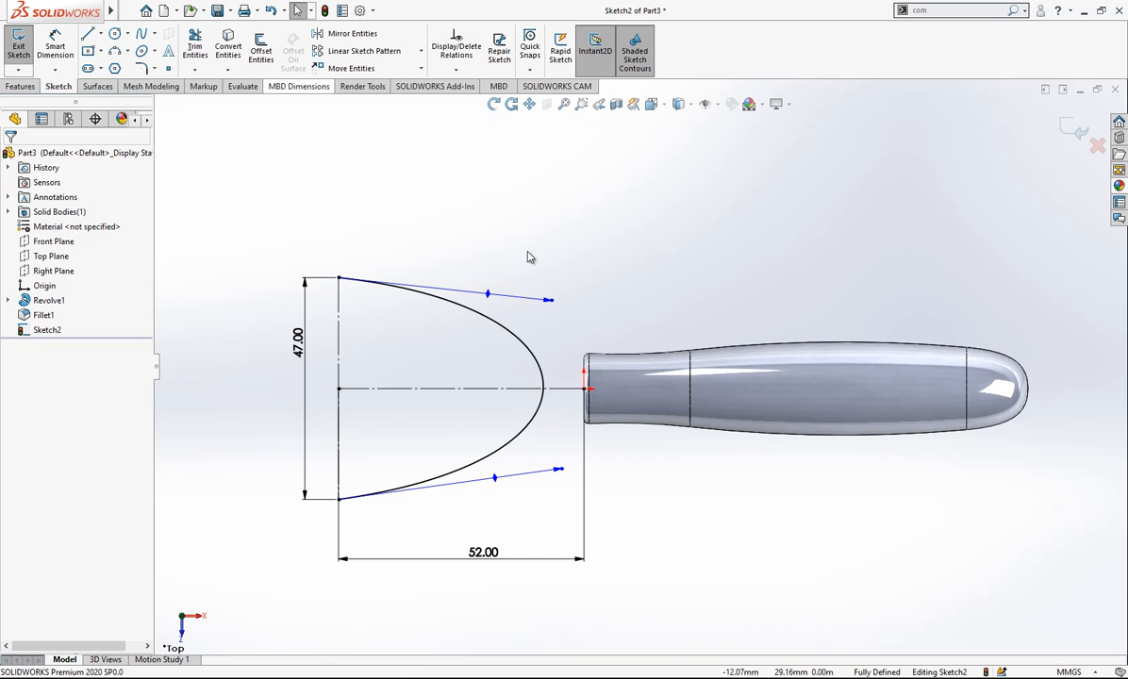
drag(557, 292, 541, 233)
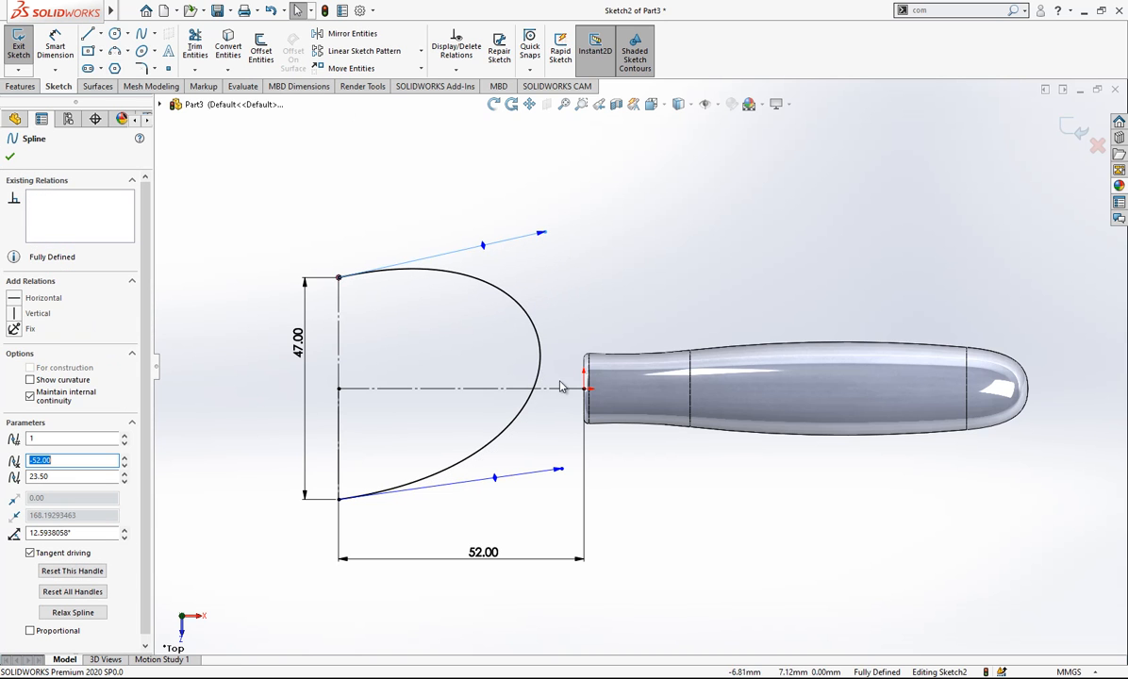
drag(566, 476, 545, 526)
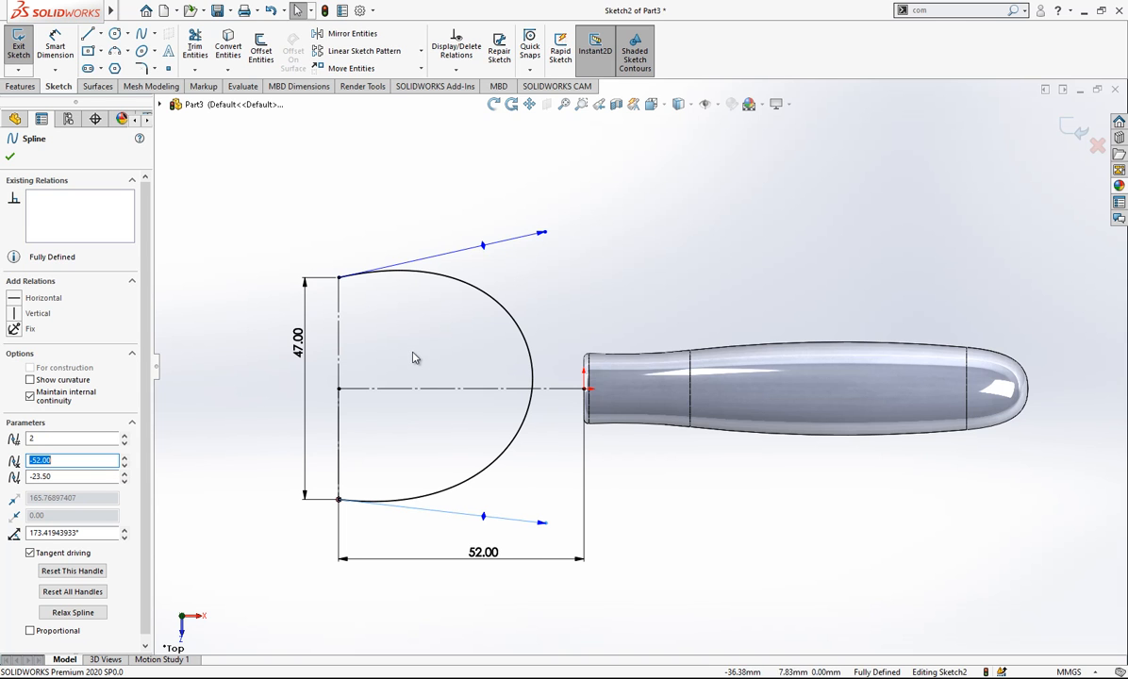
drag(551, 235, 530, 300)
drag(545, 525, 543, 479)
click(256, 118)
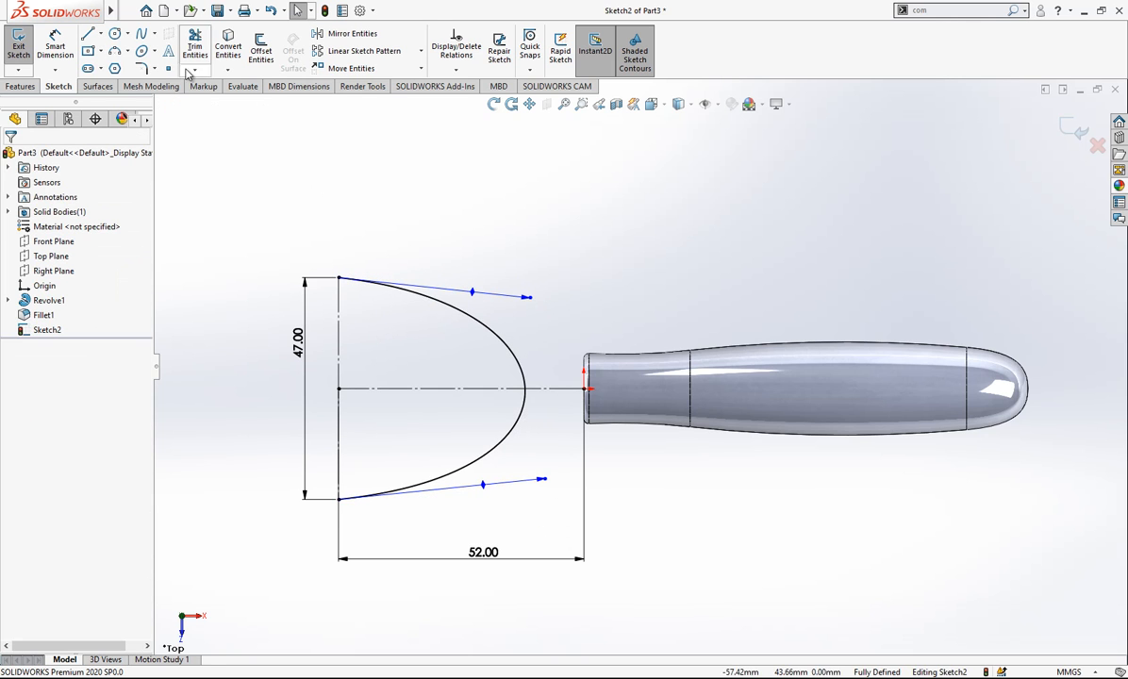
- Dimension the angle between the spline's upper end handle and the horizontal construction line as 2°
click(55, 49)
click(466, 328)
click(424, 388)
click(272, 344)
text(2)
key(Return)
- Dimension the angle between the spline's lower end handle and the horizontal construction line as 2°
click(483, 487)
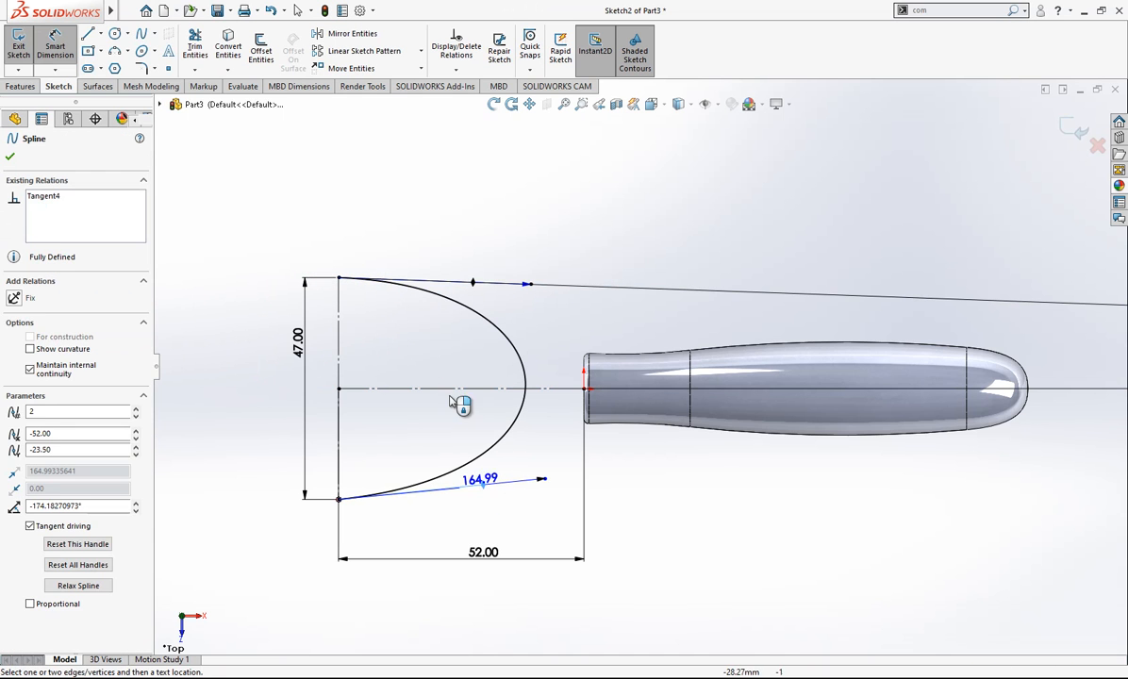
click(451, 394)
click(434, 431)
text(2)
key(Return)
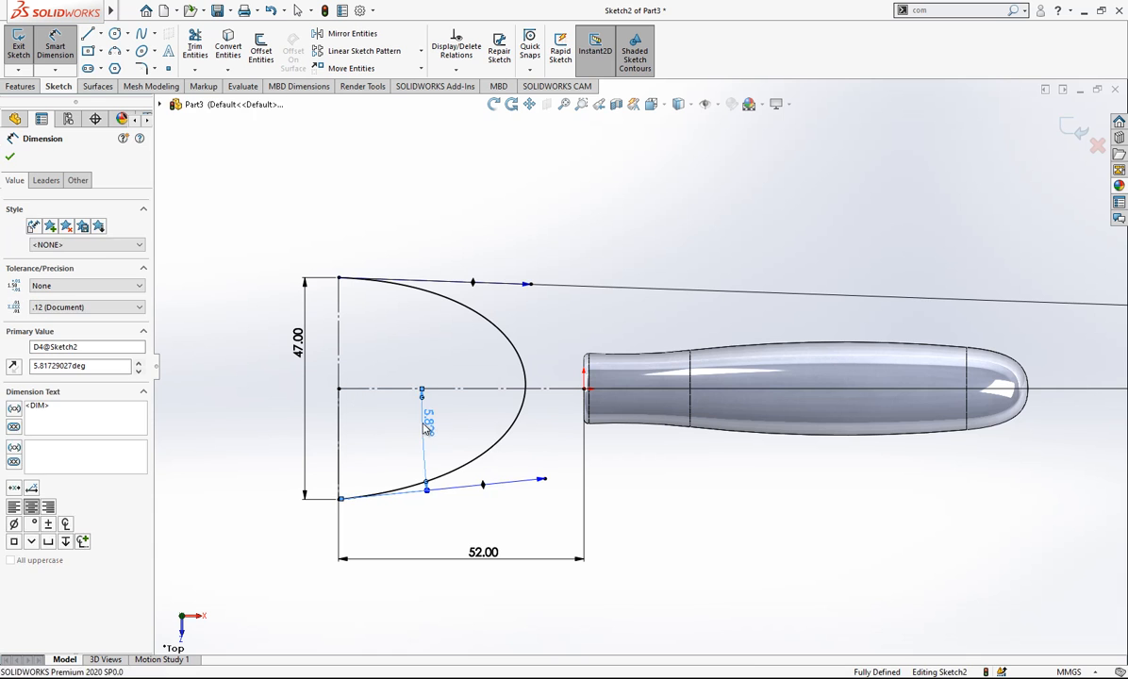
- Dimension the tangent magnitude of the spline's upper end handle as 150 mm
click(477, 246)
click(528, 285)
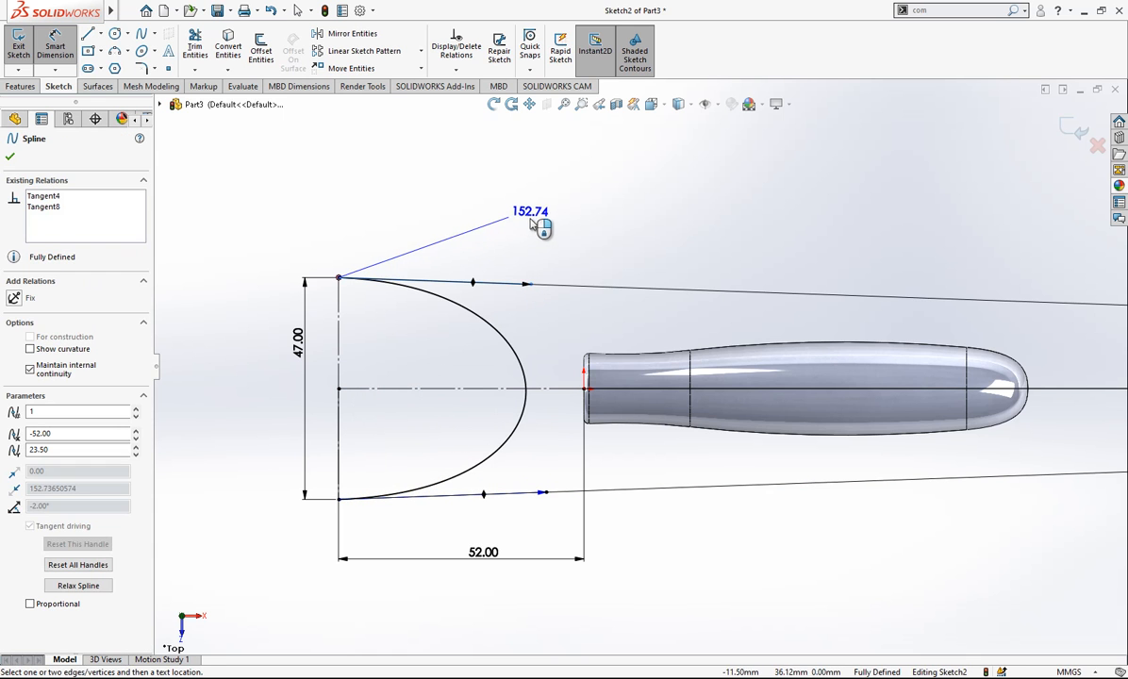
click(532, 222)
text(150)
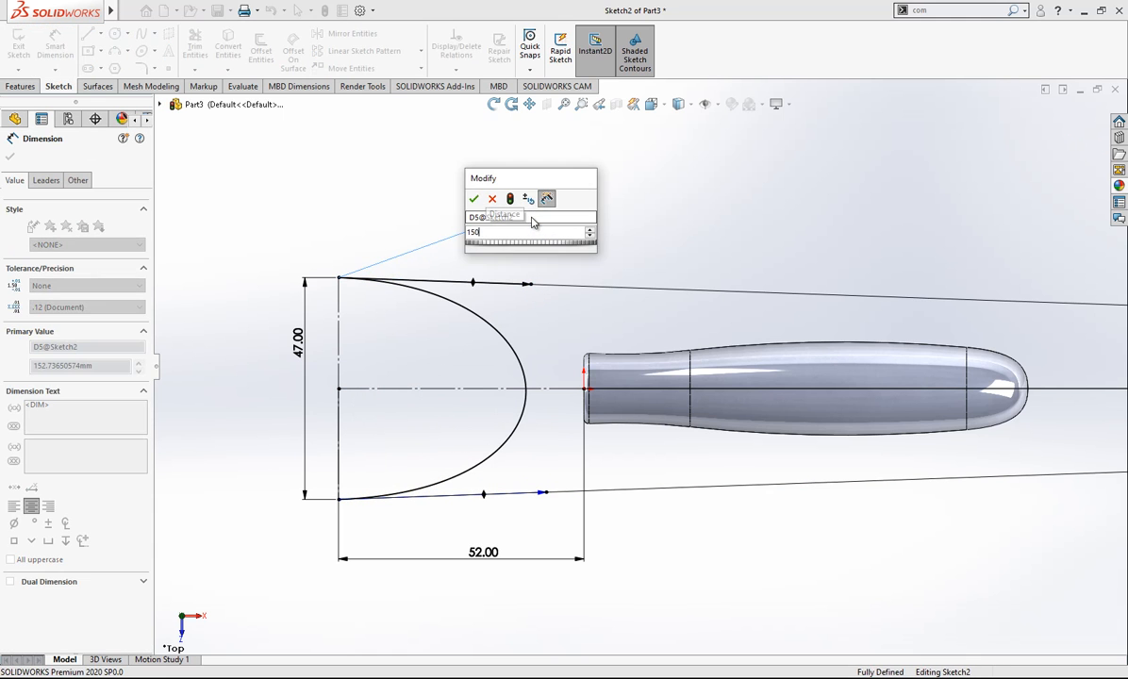
key(Return)
- Dimension the tangent magnitude of the spline's lower end handle as 150 mm and leave the dimension tool
click(543, 492)
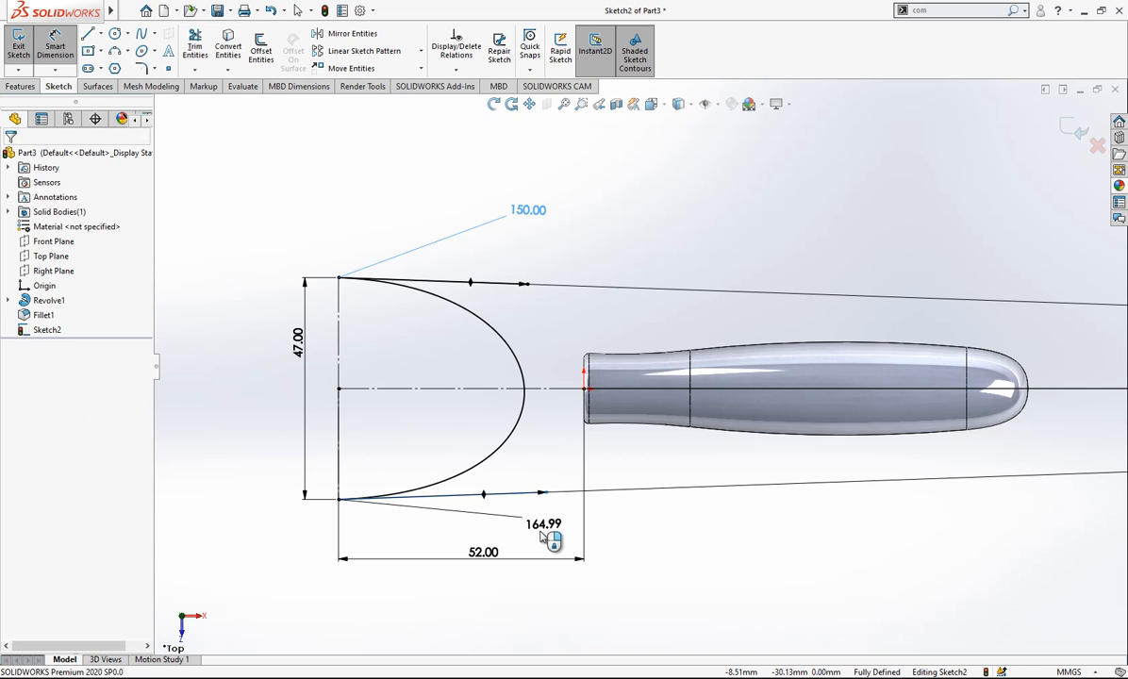
click(543, 536)
text(150)
key(Return)
key(Escape)
- Draw a vertical line about 12 mm long upward from the spline's upper end and convert it to construction geometry
click(87, 34)
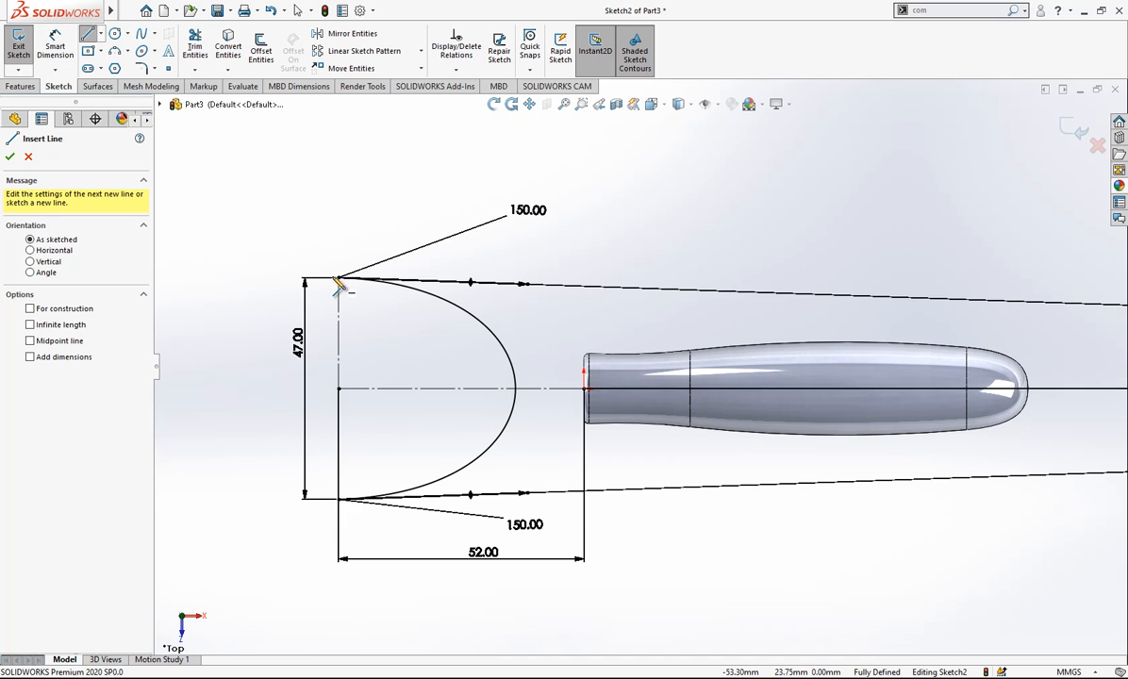
drag(340, 278, 338, 222)
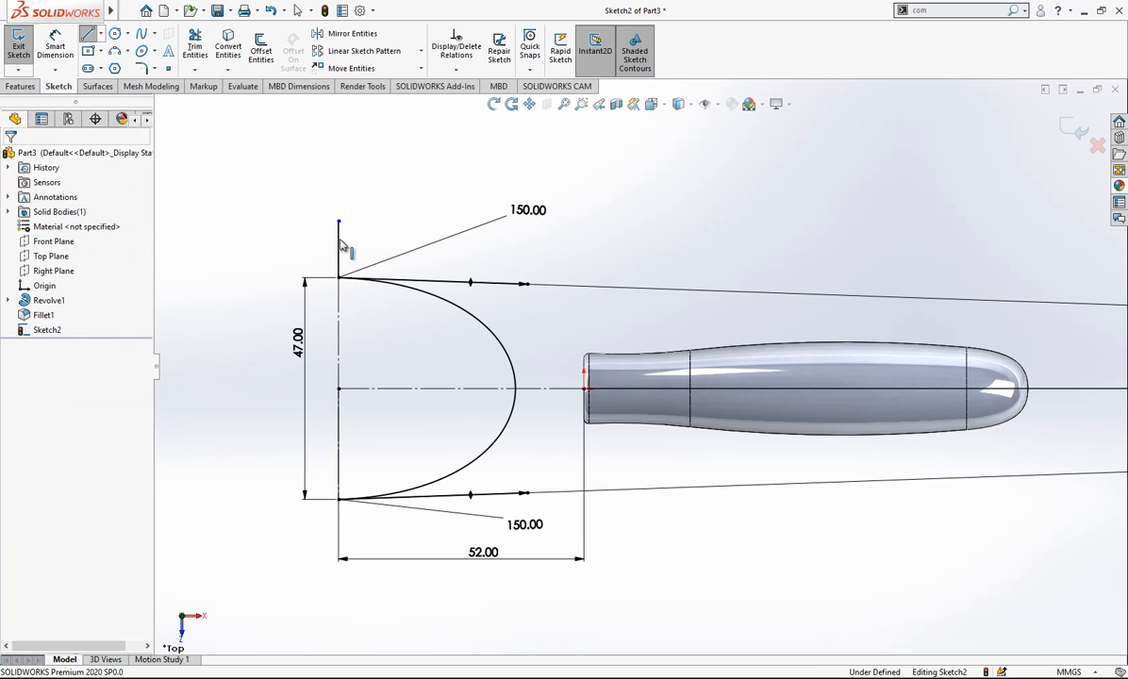
click(395, 206)
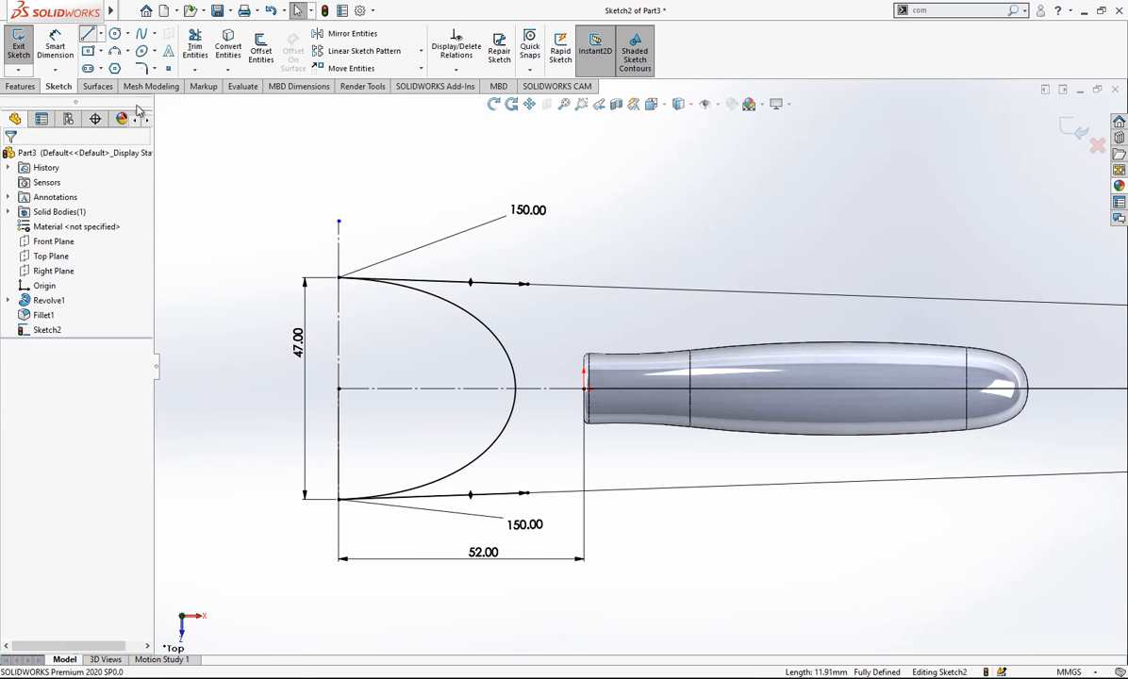
- Draw a vertical line about 21 mm long downward from the spline's lower end and convert it to construction geometry
click(89, 36)
drag(338, 499, 338, 597)
key(Escape)
click(339, 580)
click(396, 543)
- Make the two vertical construction lines beyond the spline's ends equal in length
click(341, 579)
click(341, 240)
ctrl+click(342, 242)
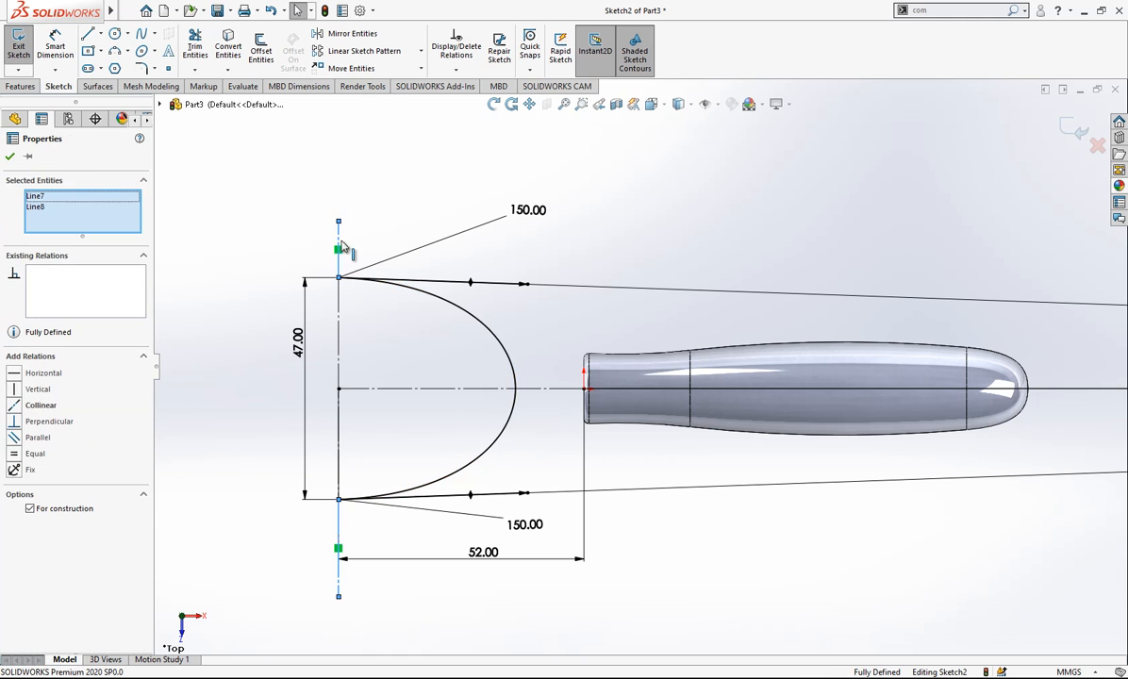
click(36, 455)
click(219, 113)
- Dimension the vertical construction line above the spline's upper end as 1 mm long
click(54, 46)
click(340, 180)
click(338, 277)
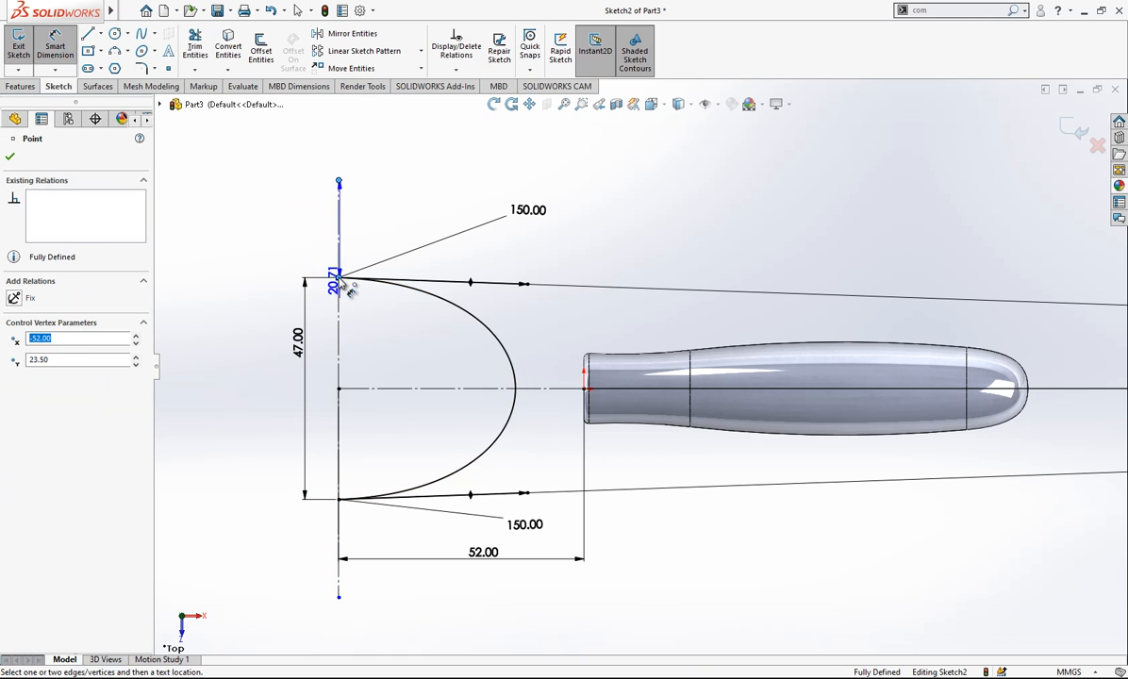
click(298, 253)
text(1)
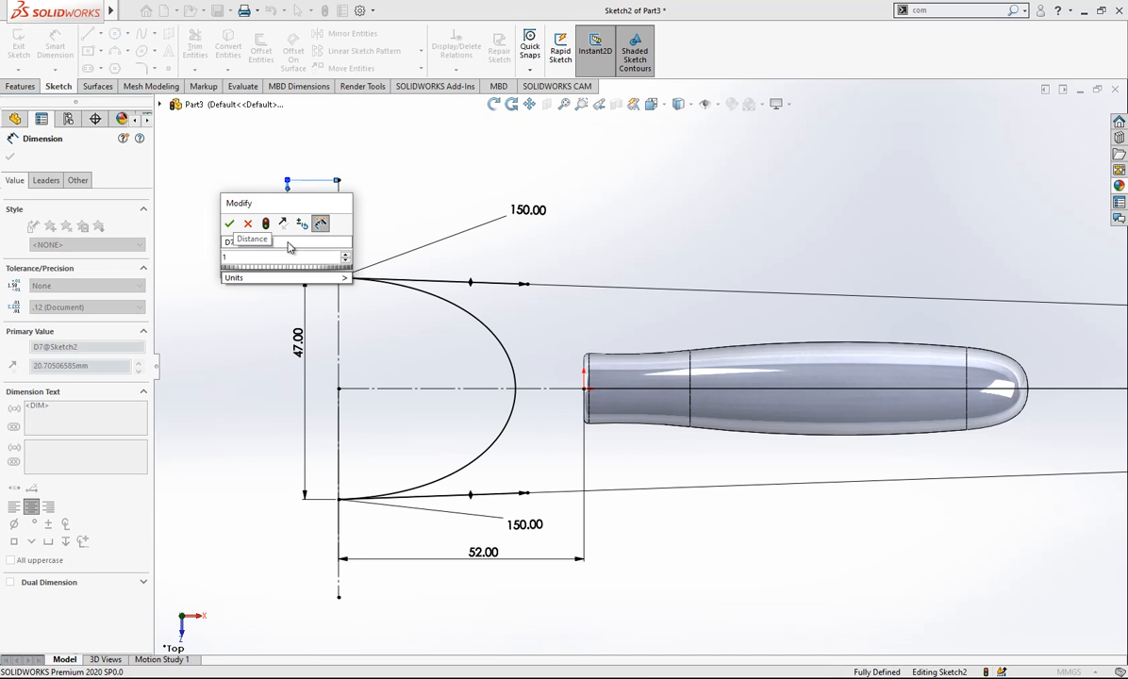
key(Return)
click(180, 201)
- Draw a second spline from the outer end of the upper short construction line to that of the lower one
scroll(263, 252, down, 1)
click(142, 35)
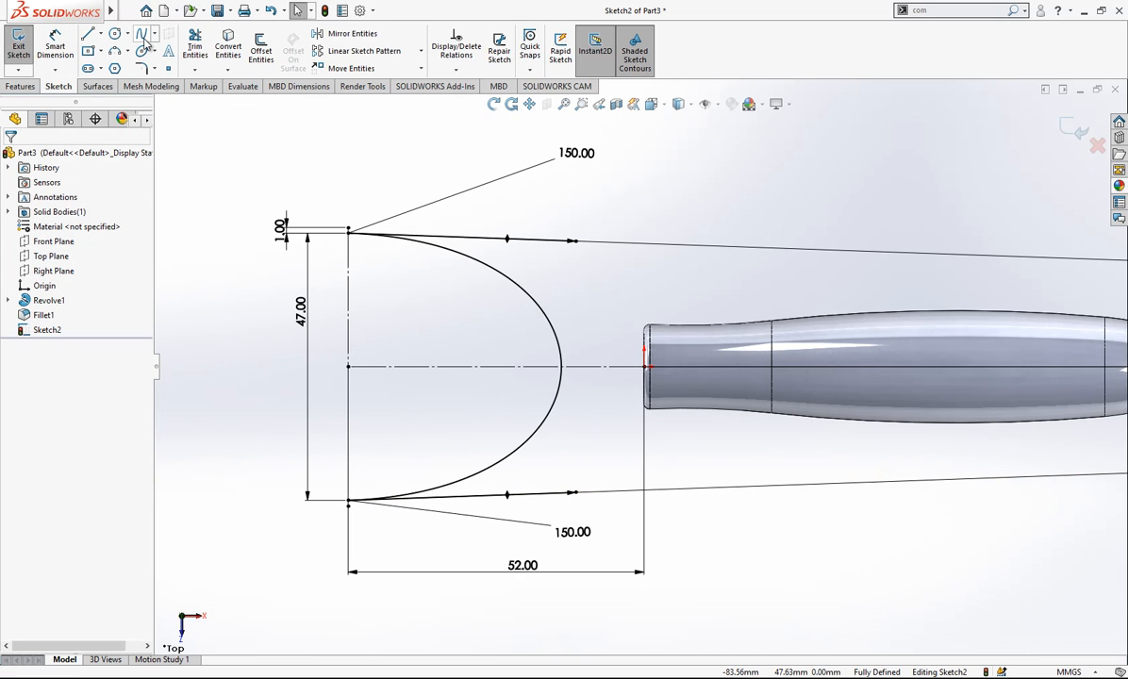
click(349, 229)
double_click(349, 500)
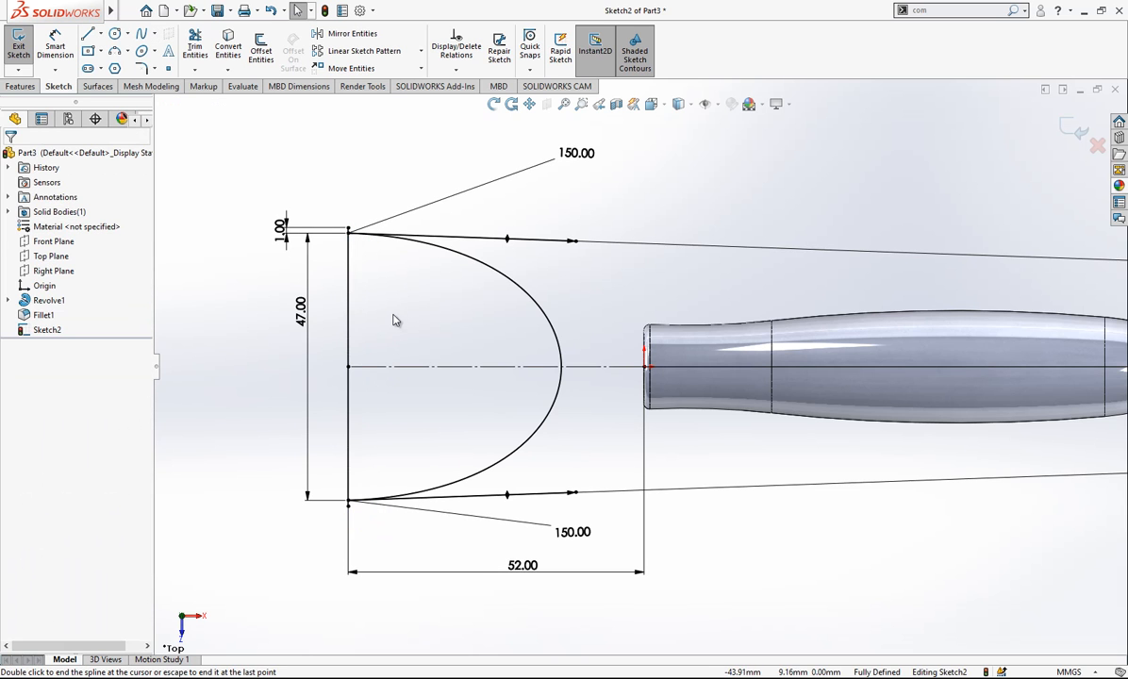
- Pull both end handles of the new spline toward the handle body so it bows outside the first spline
click(354, 308)
drag(350, 340, 759, 271)
drag(462, 427, 649, 486)
drag(637, 251, 642, 218)
click(289, 108)
- Dimension the tangent magnitude of the outer spline's upper end handle as 165 mm
click(56, 42)
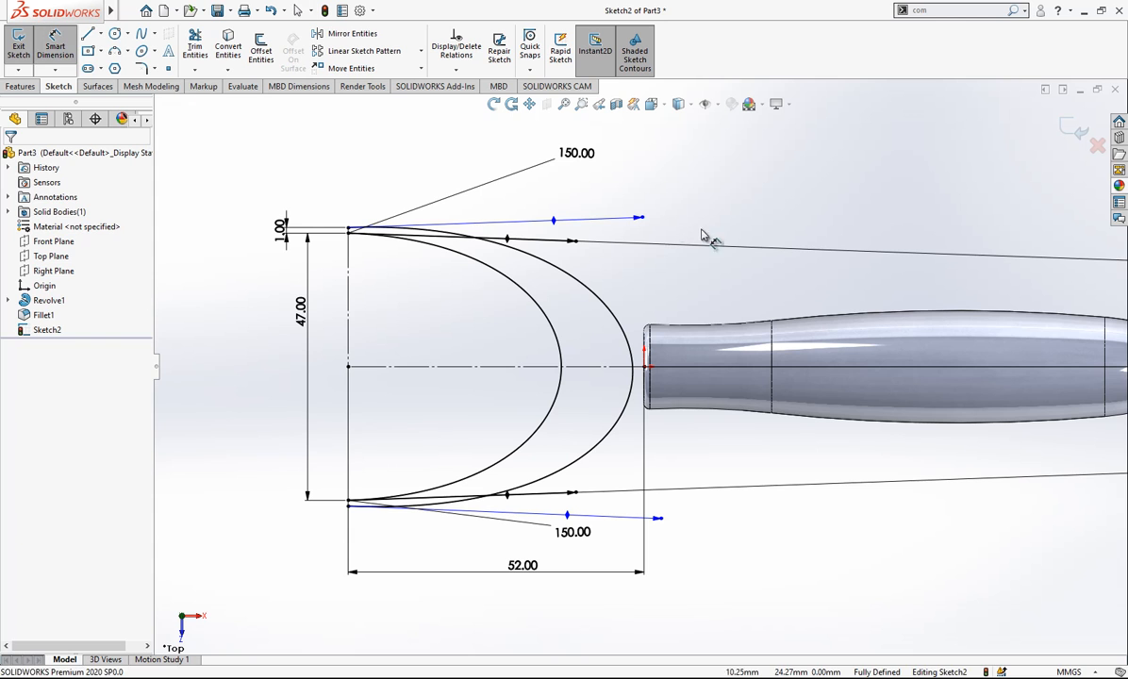
click(641, 218)
click(694, 194)
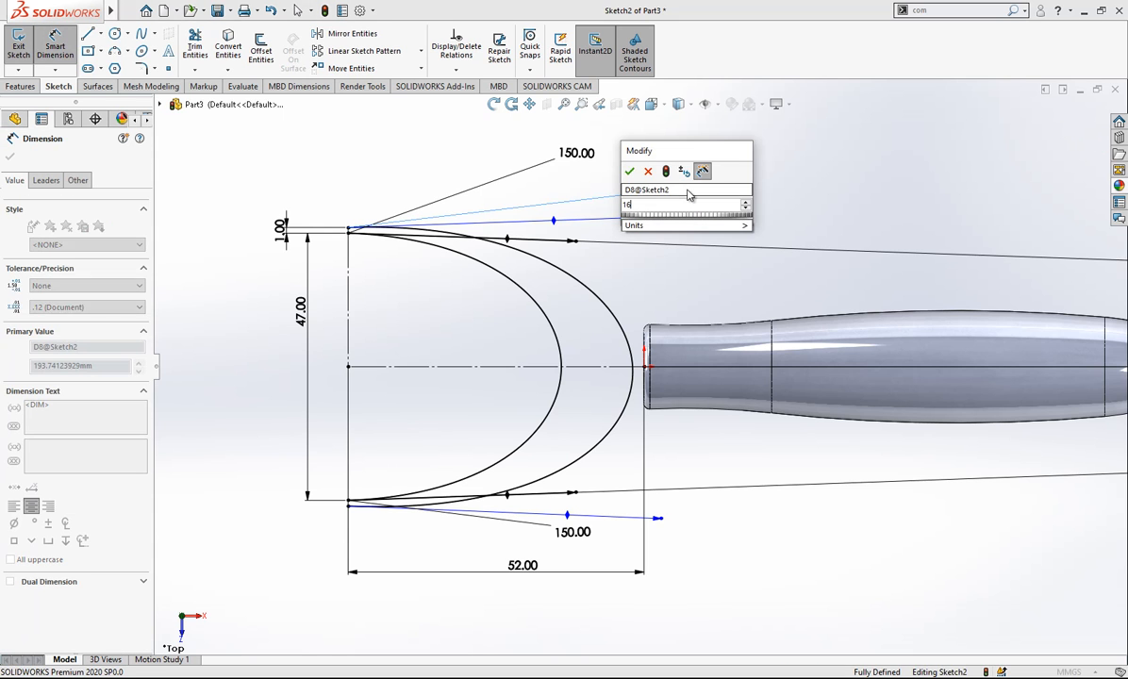
text(165)
key(Return)
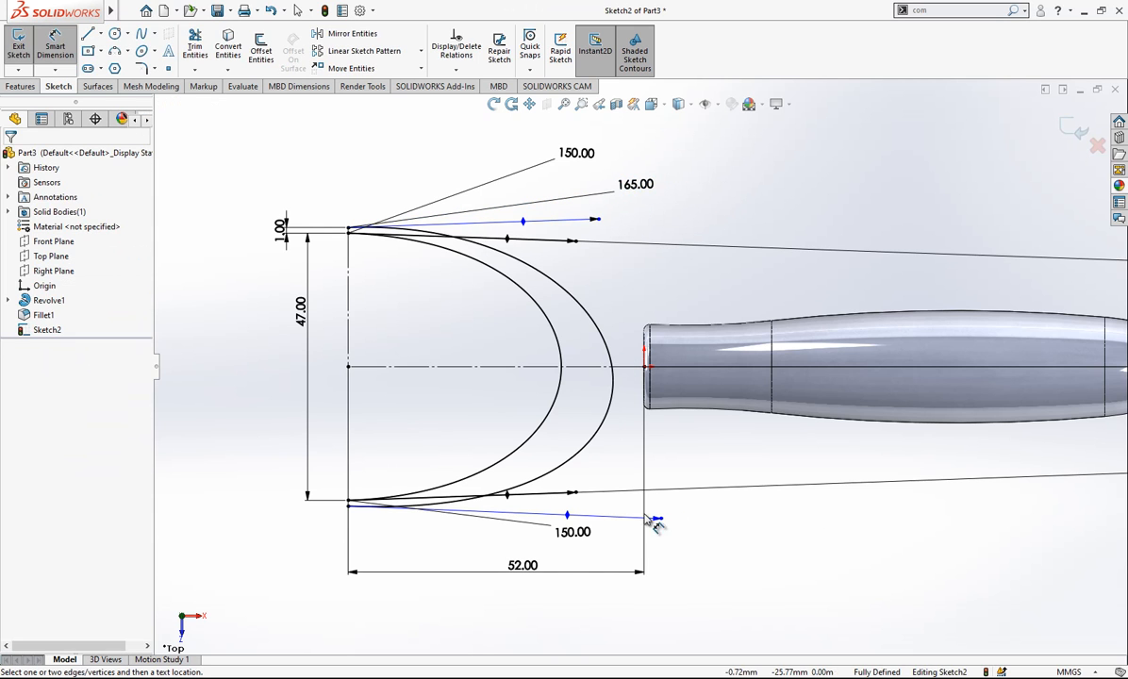
- Dimension the tangent magnitude of the outer spline's lower end handle as 165 mm
click(660, 522)
click(697, 566)
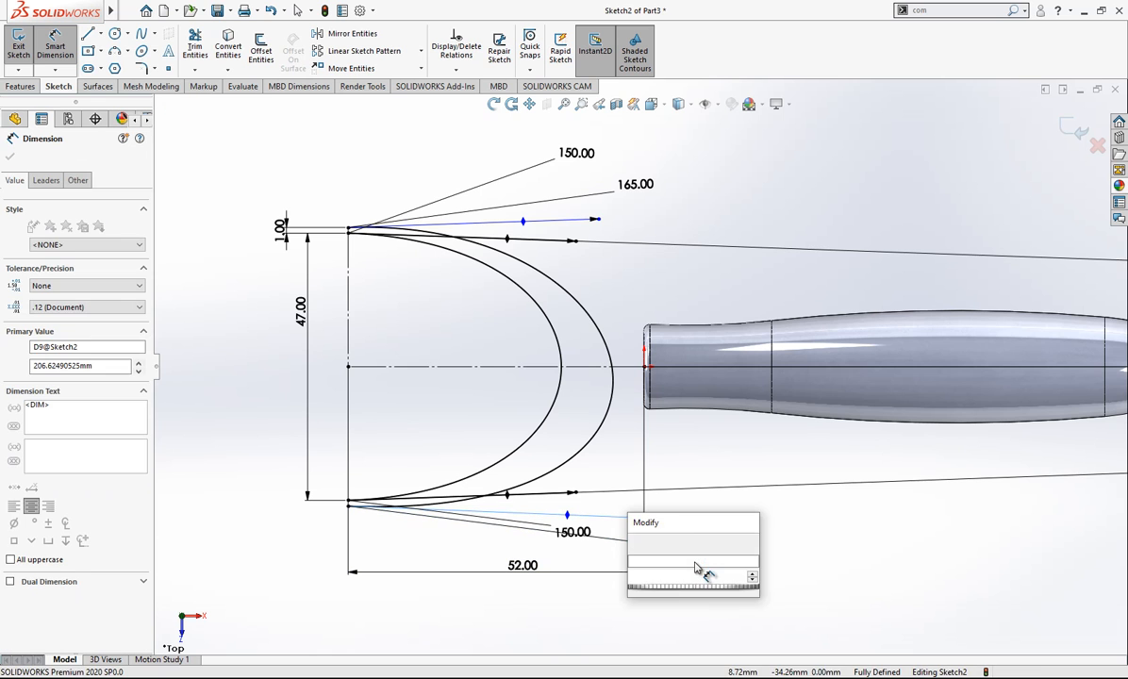
text(165)
key(Return)
scroll(817, 557, up, 1)
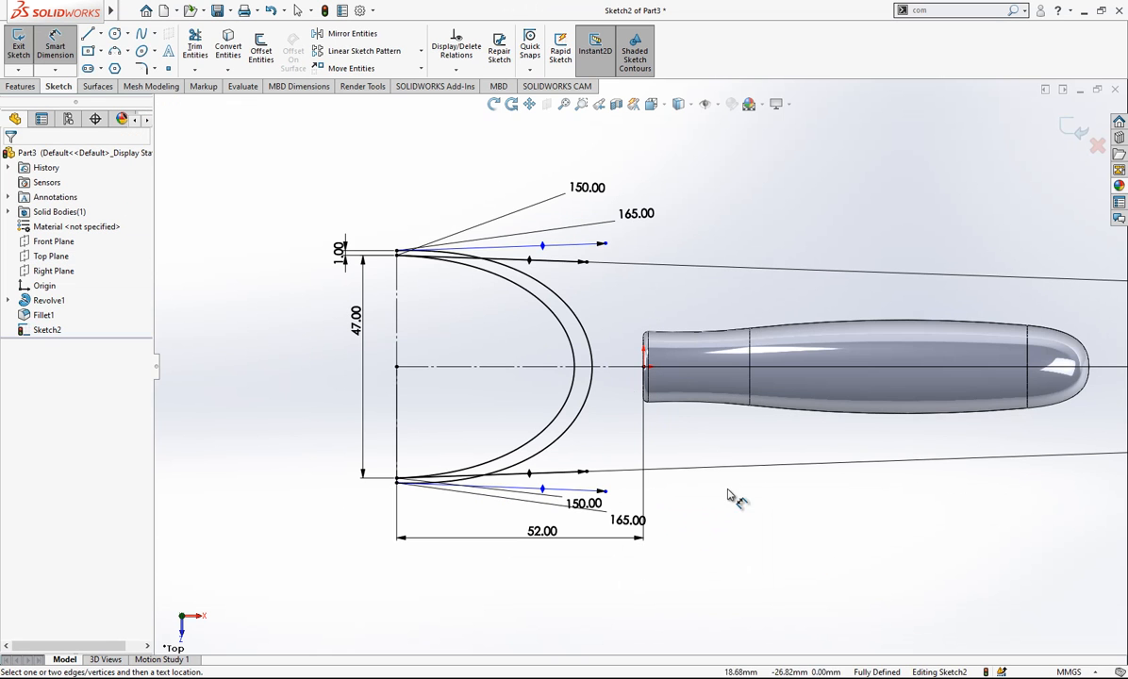
- Tilt the outer spline's end handles outward and dimension the upper handle's angle to the horizontal construction line as 1.5°
click(608, 247)
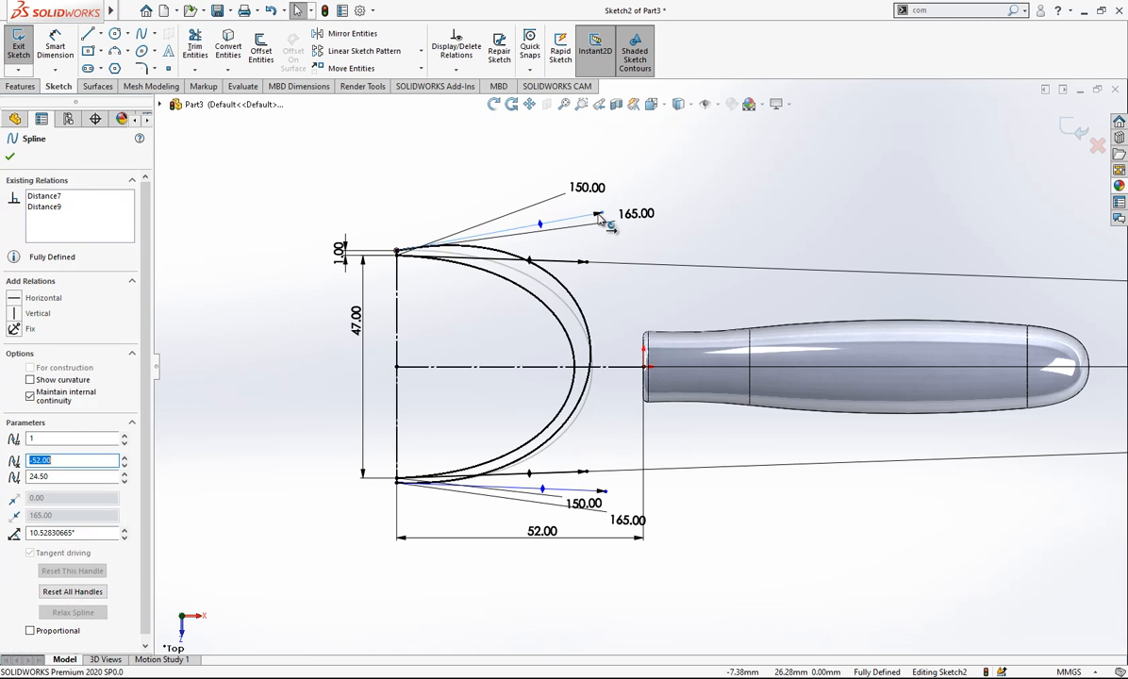
click(570, 456)
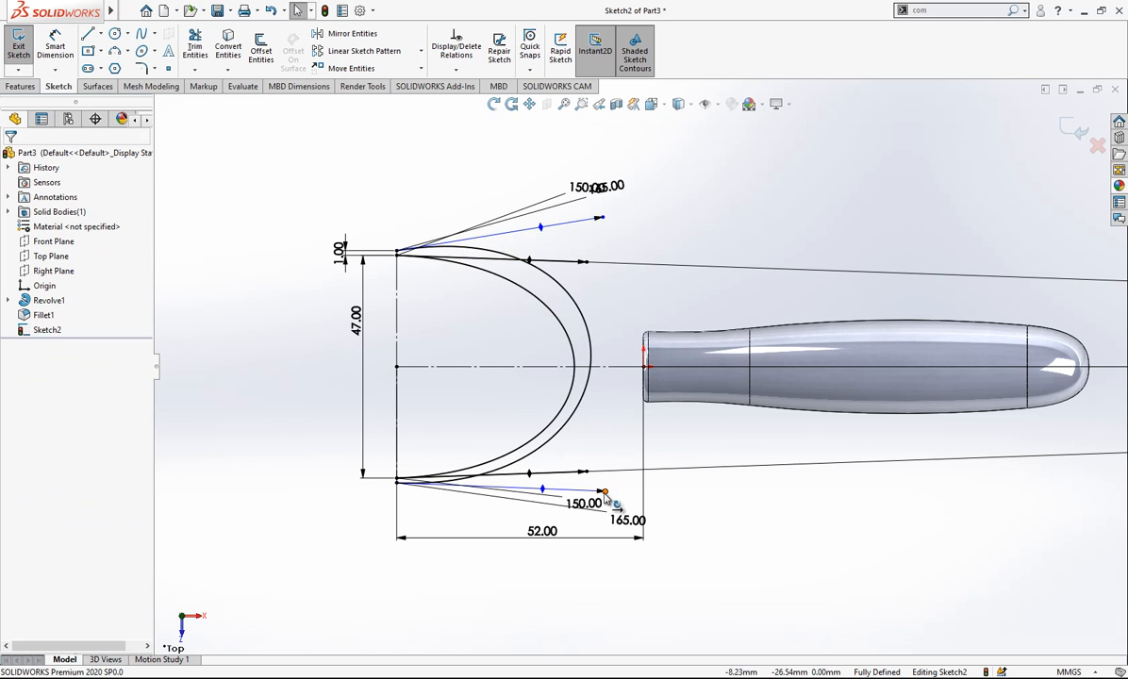
mouse_move(600, 217)
mouse_down()
mouse_move(607, 260)
mouse_move(608, 235)
mouse_up()
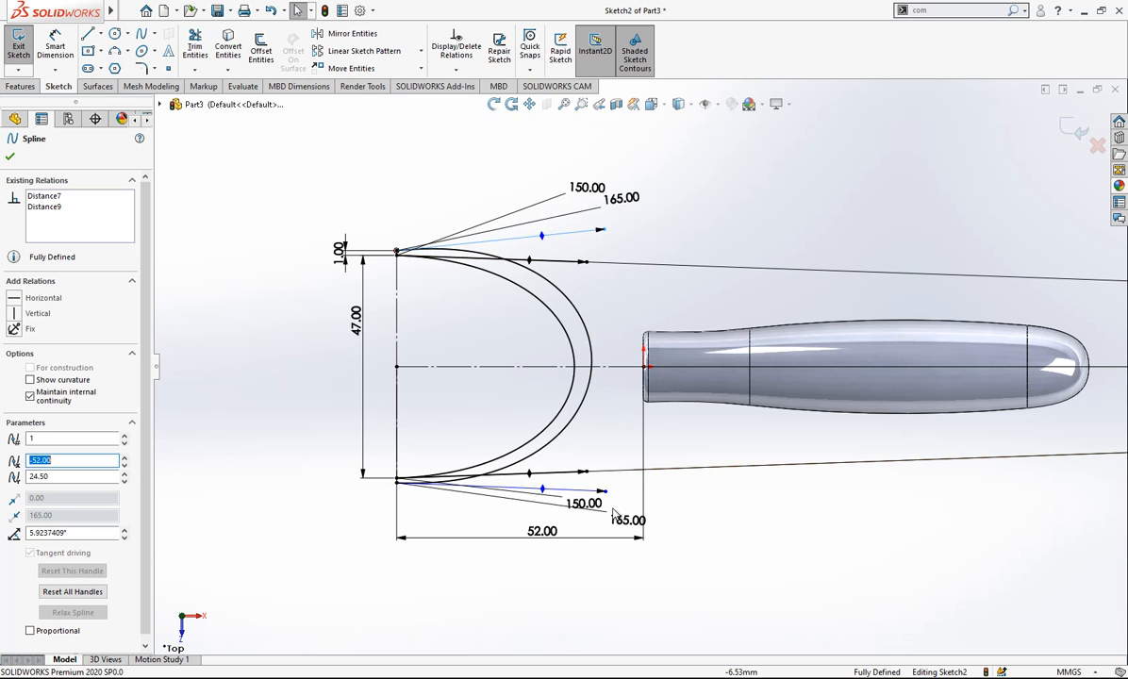
drag(608, 494, 598, 545)
click(238, 201)
click(66, 43)
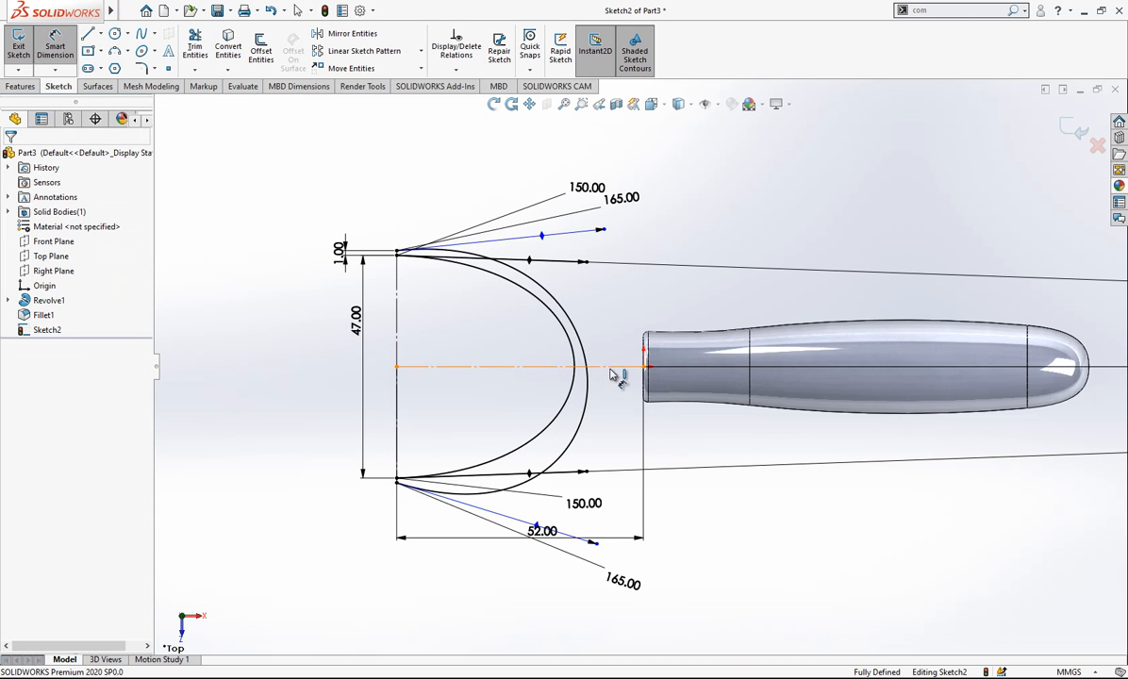
click(580, 366)
click(545, 238)
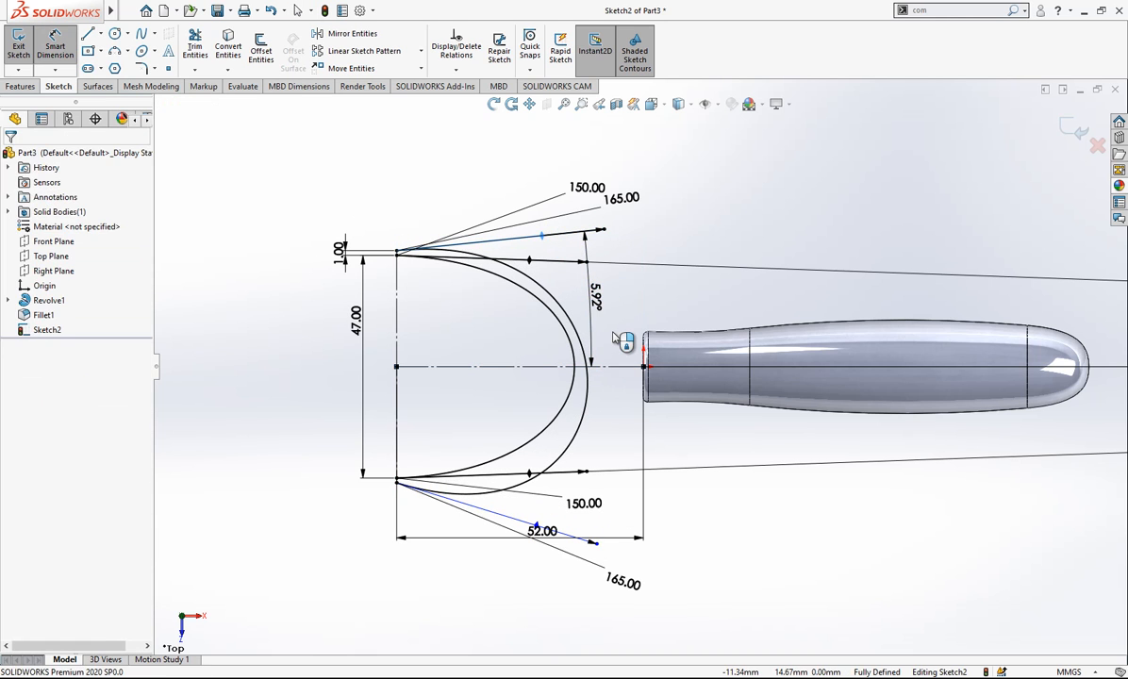
click(600, 300)
text(1.5)
key(Return)
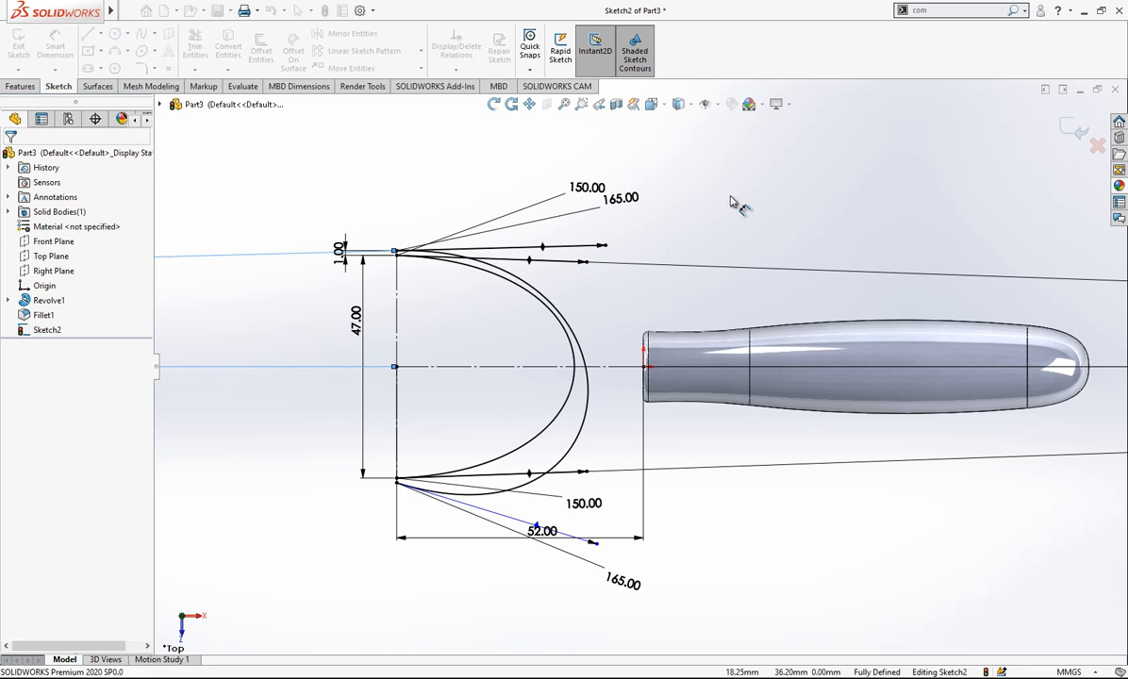
- Dimension the outer spline's lower end handle to the horizontal construction line, matching the upper handle's angle, and exit the sketch
click(538, 526)
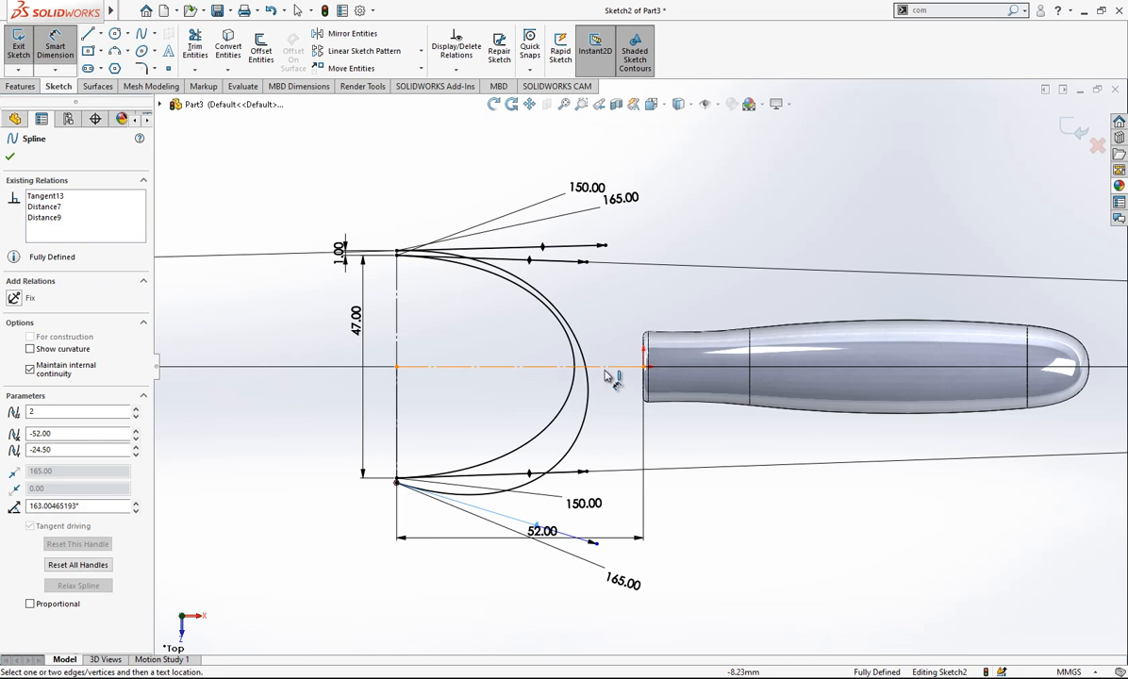
click(607, 367)
click(611, 442)
text(1.5)
key(Return)
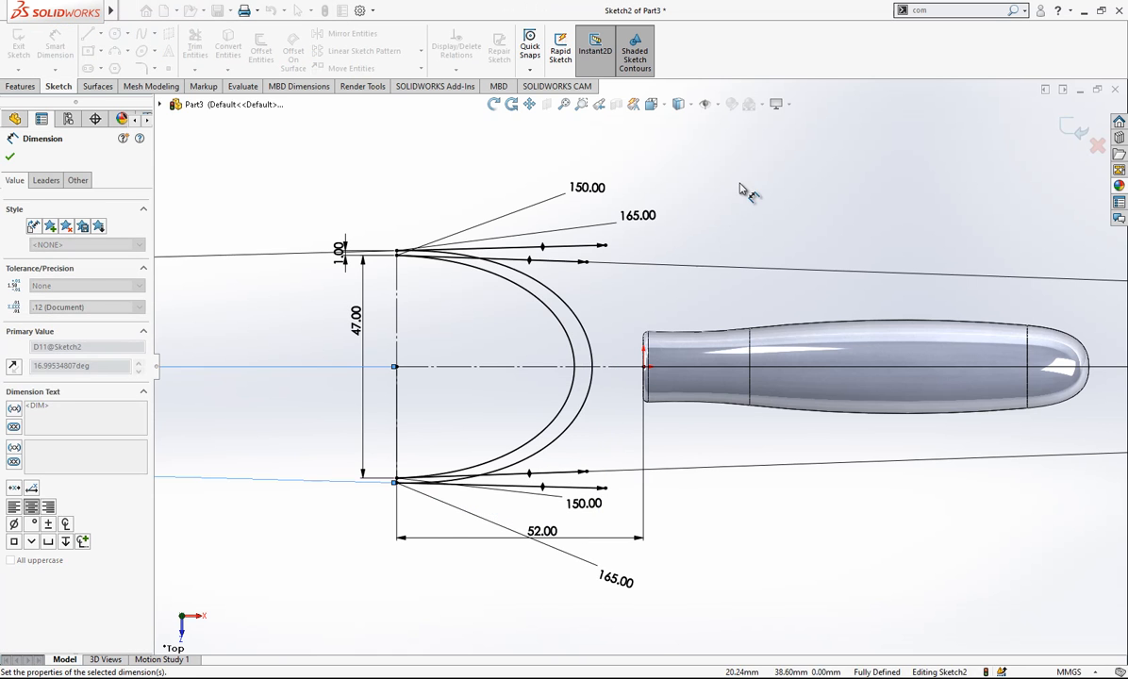
scroll(459, 296, down, 1)
click(1069, 129)
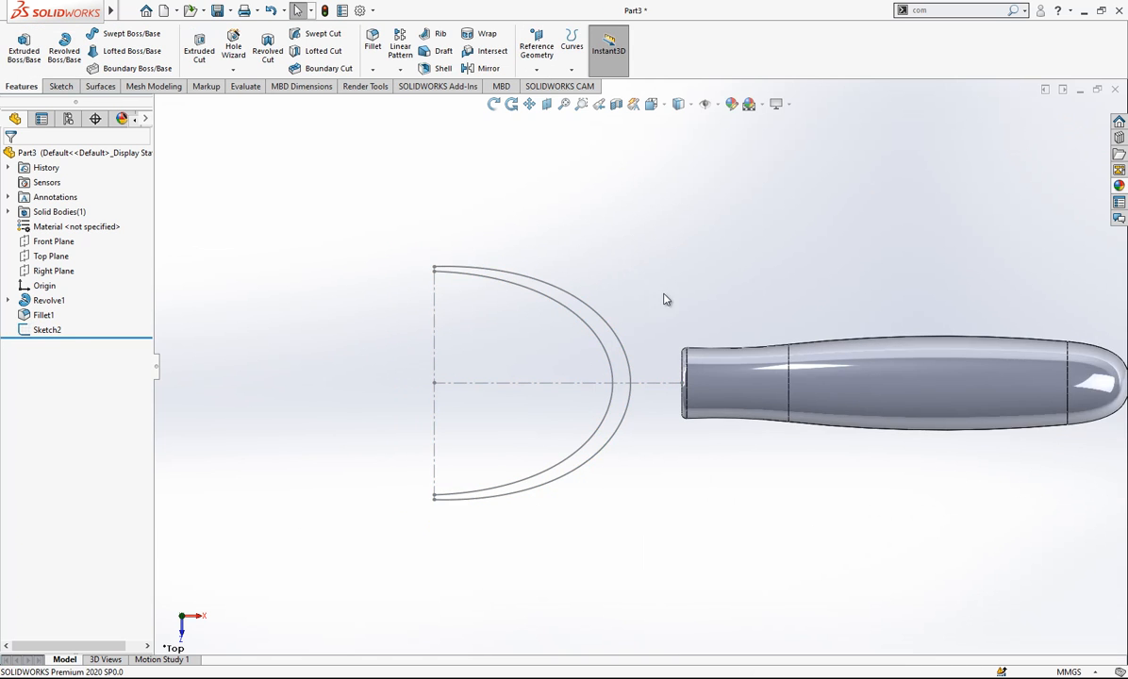
- Reopen the spline sketch for editing and move both 150 mm dimension labels inside the inner spline
scroll(641, 323, down, 1)
click(524, 294)
click(562, 229)
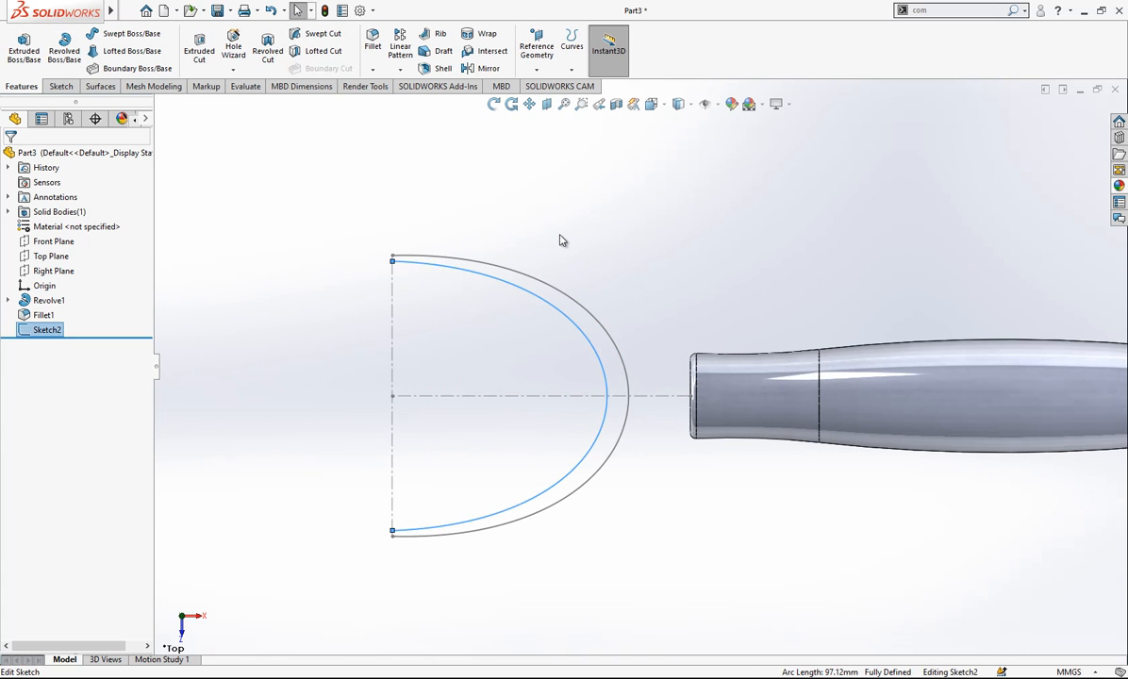
click(527, 295)
drag(618, 563, 486, 457)
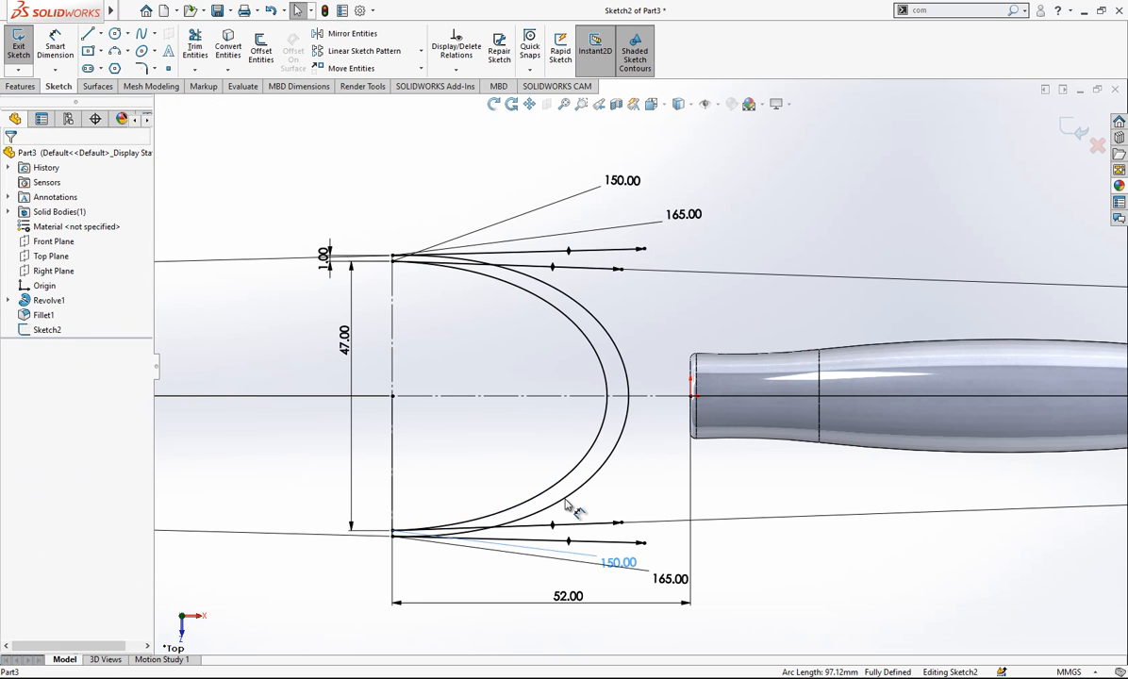
drag(625, 183, 501, 336)
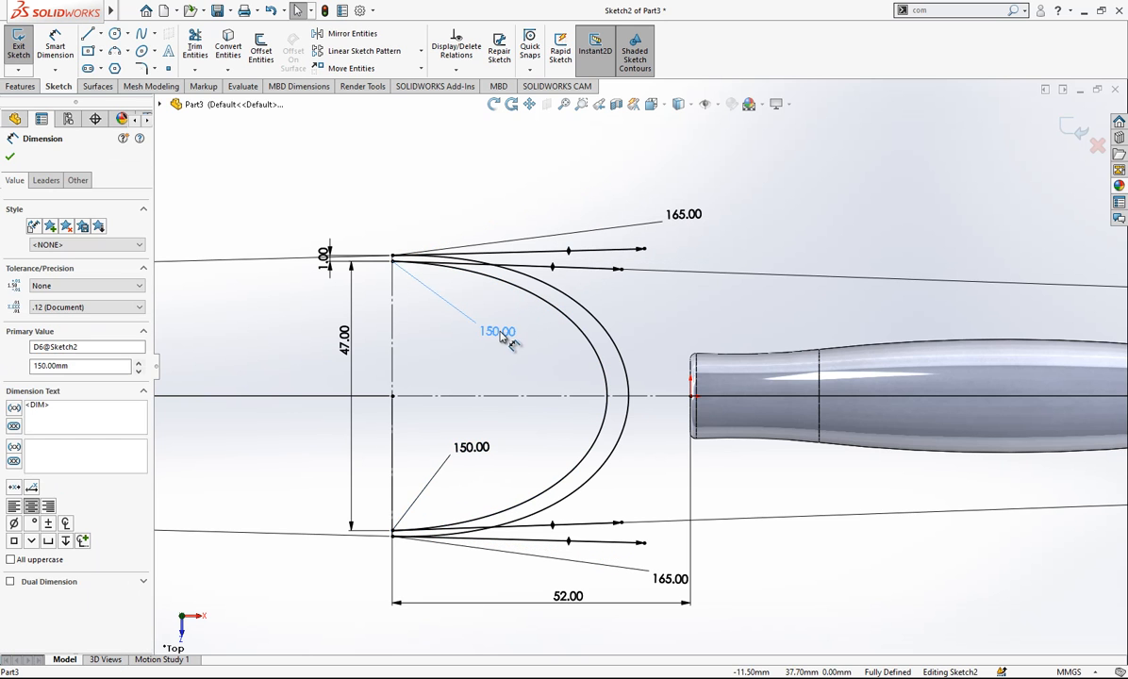
click(348, 347)
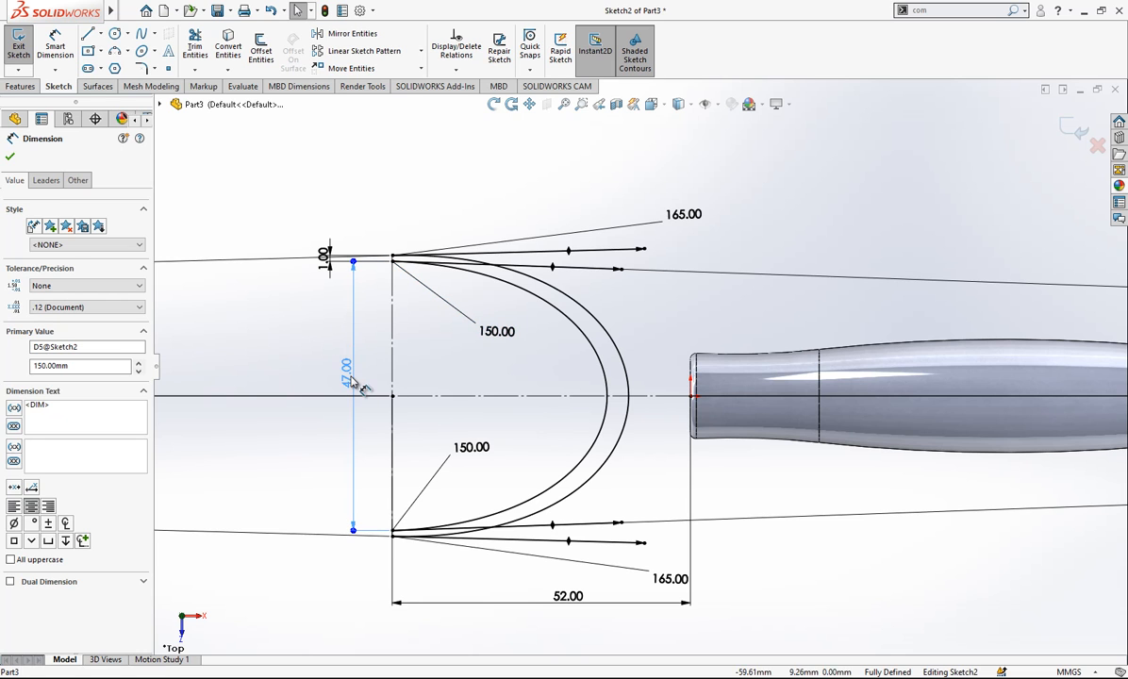
click(323, 348)
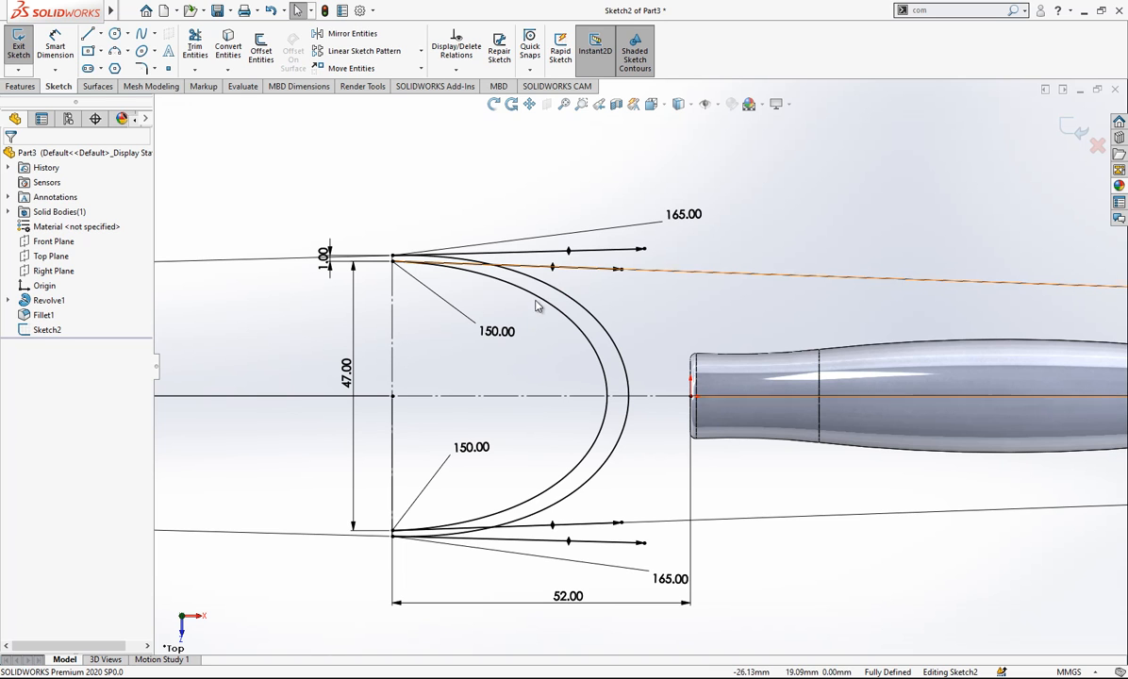
click(55, 49)
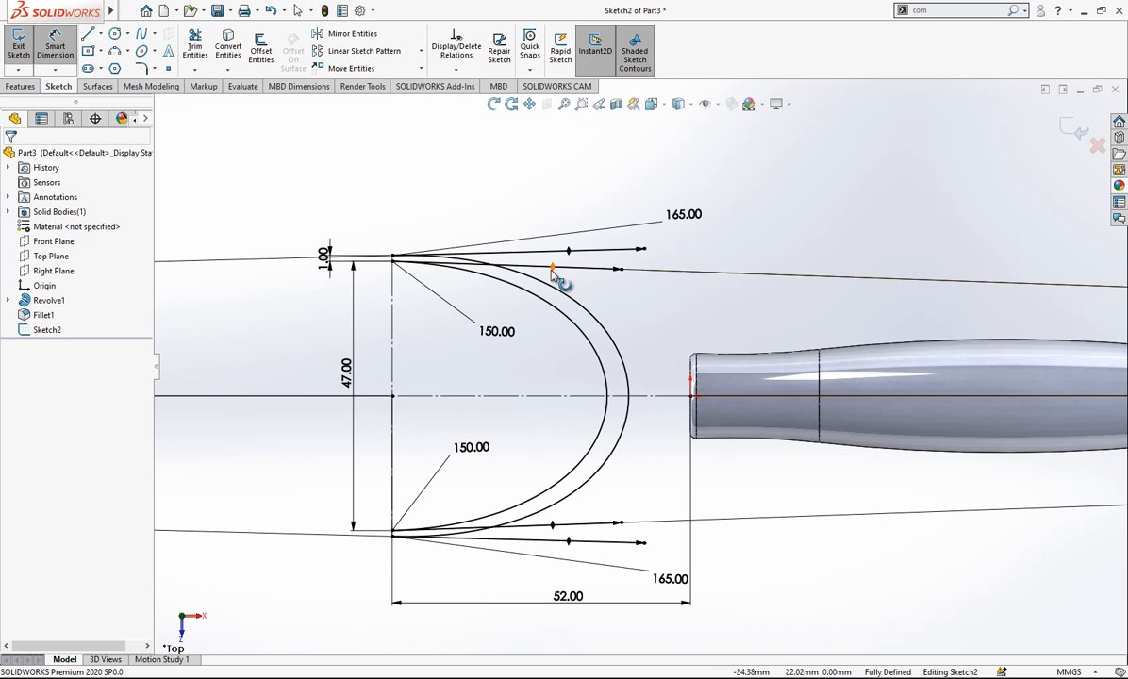
click(393, 311)
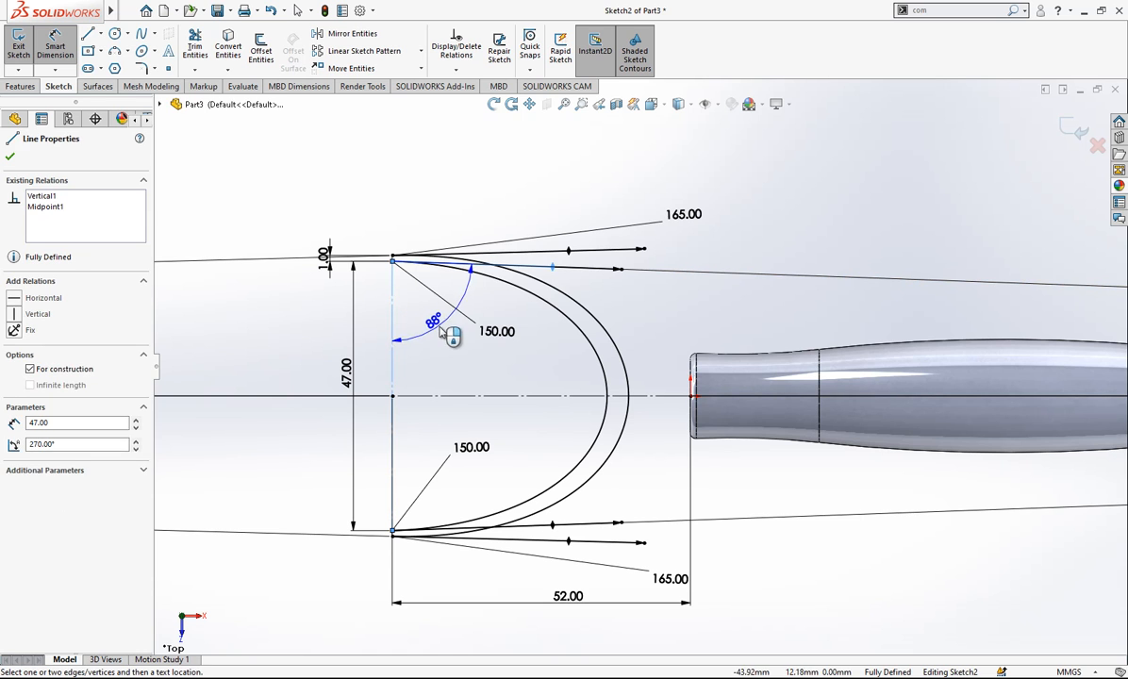
key(Escape)
key(Escape)
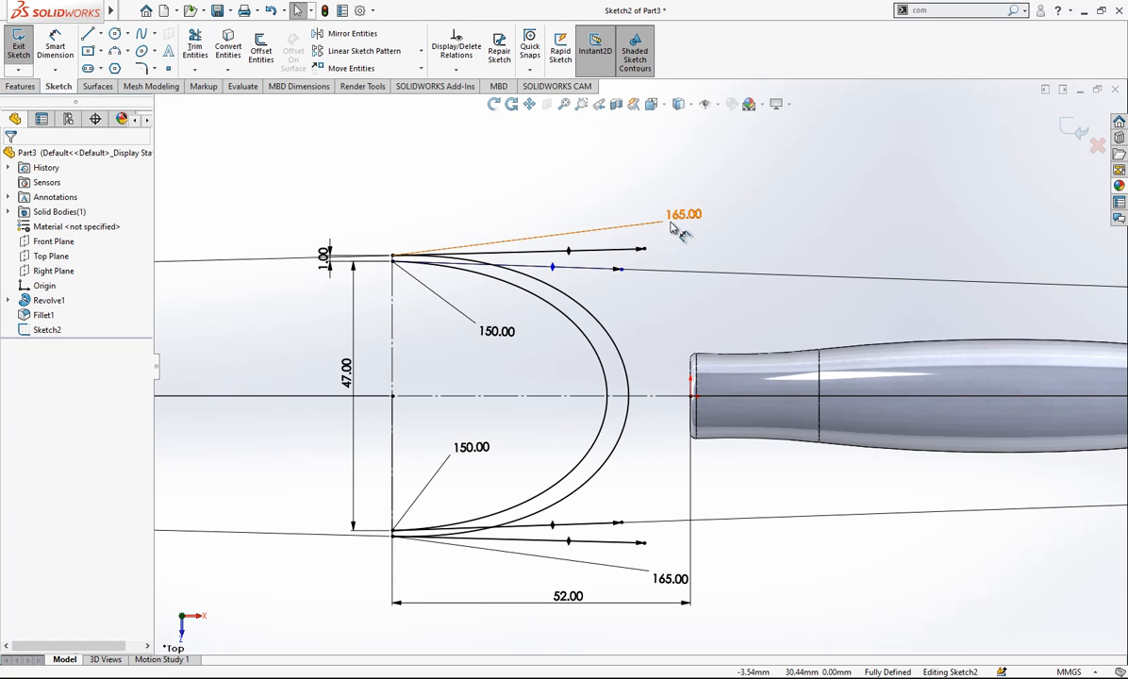
- Exit the spline sketch and close the What's Wrong report
scroll(559, 229, up, 2)
scroll(698, 270, down, 1)
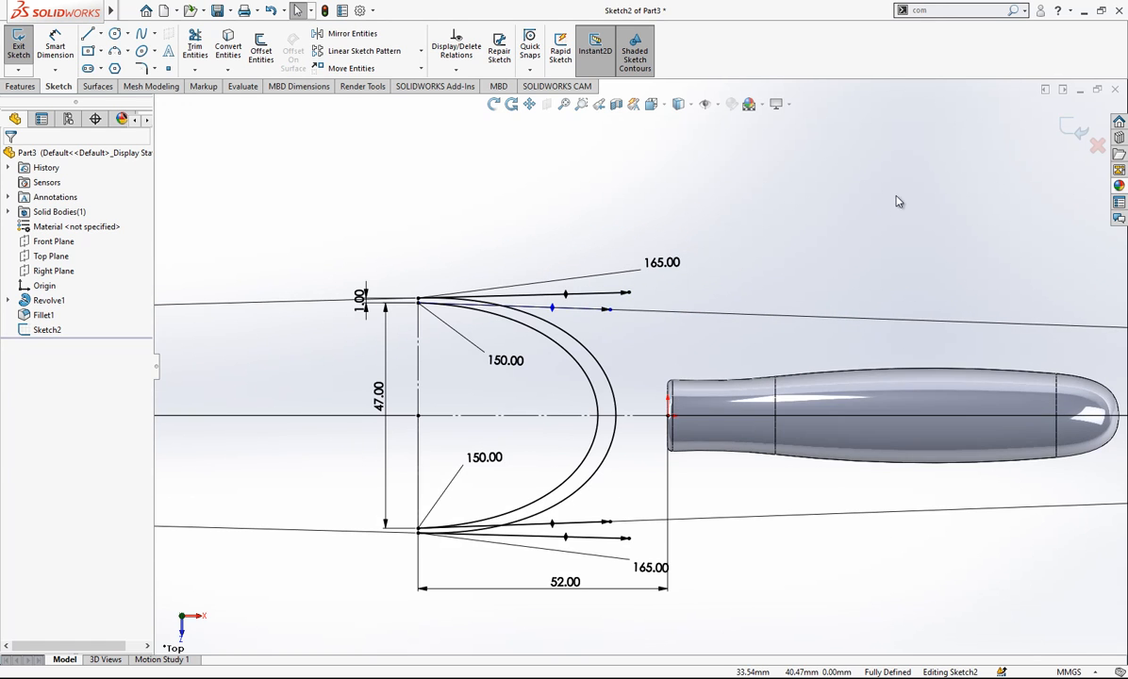
click(1066, 132)
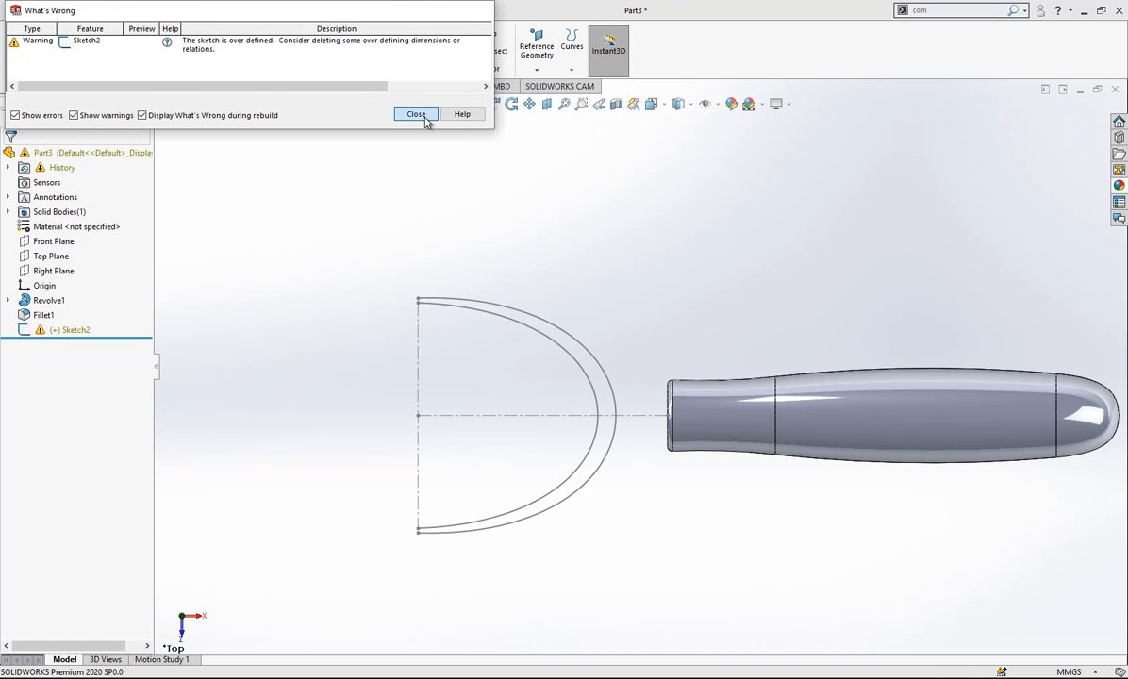
click(419, 115)
- Reopen the over-defined spline sketch and repair it with SketchXpert, accepting the solution that deletes Angle8
click(66, 331)
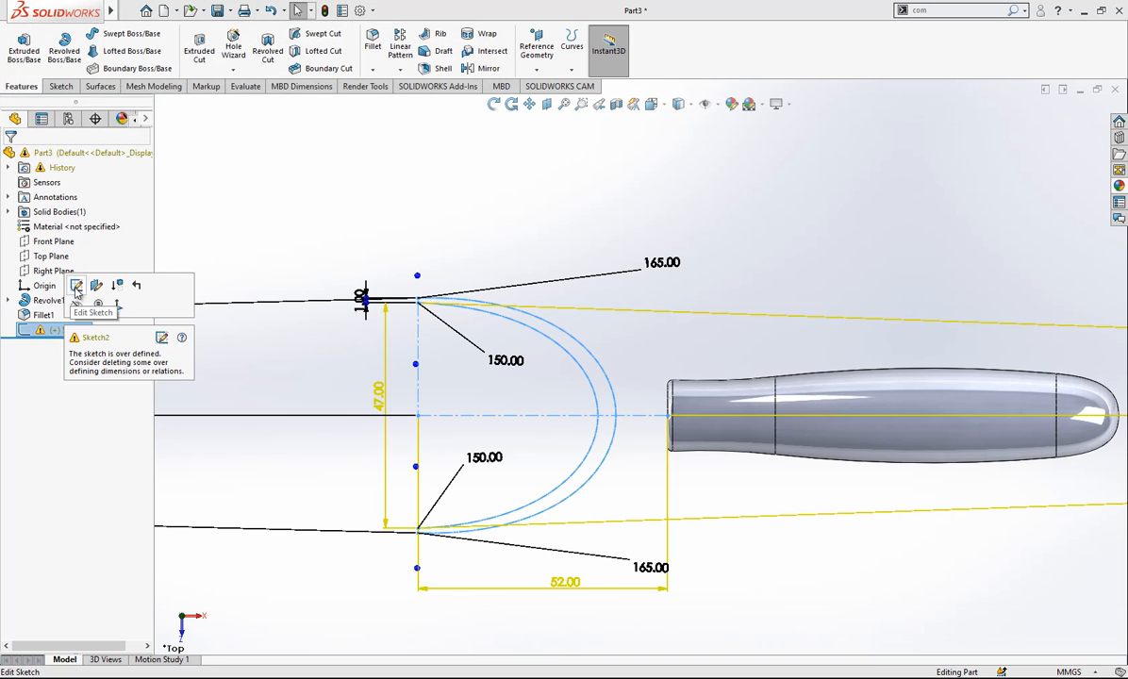
click(143, 303)
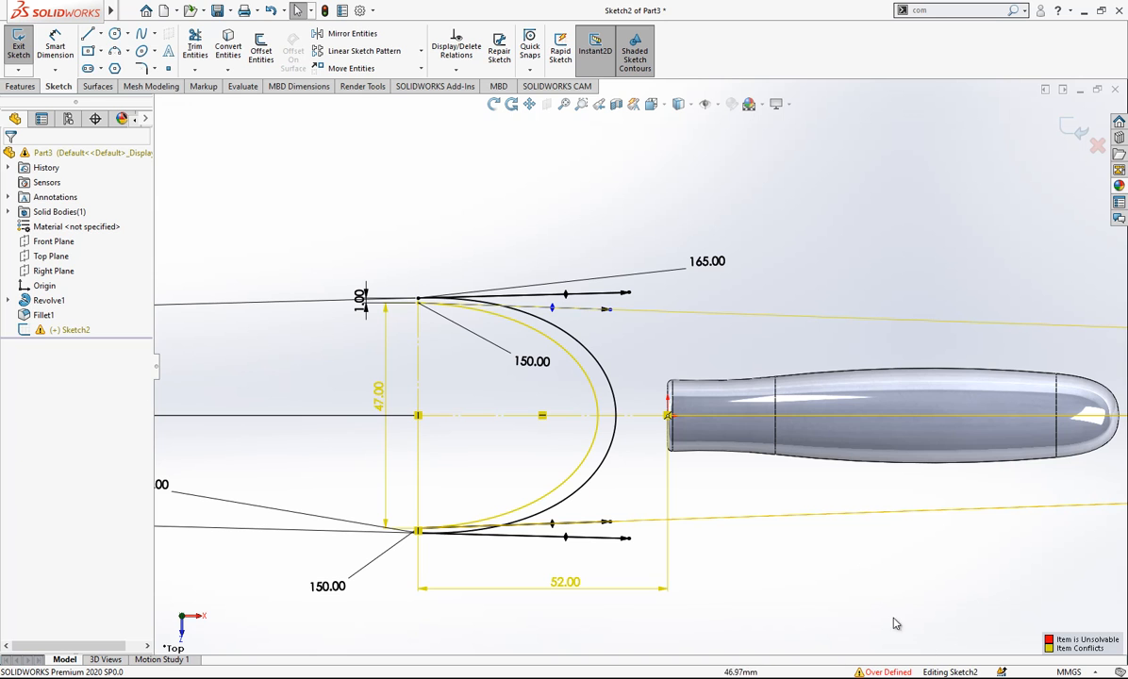
click(889, 674)
click(78, 220)
click(75, 367)
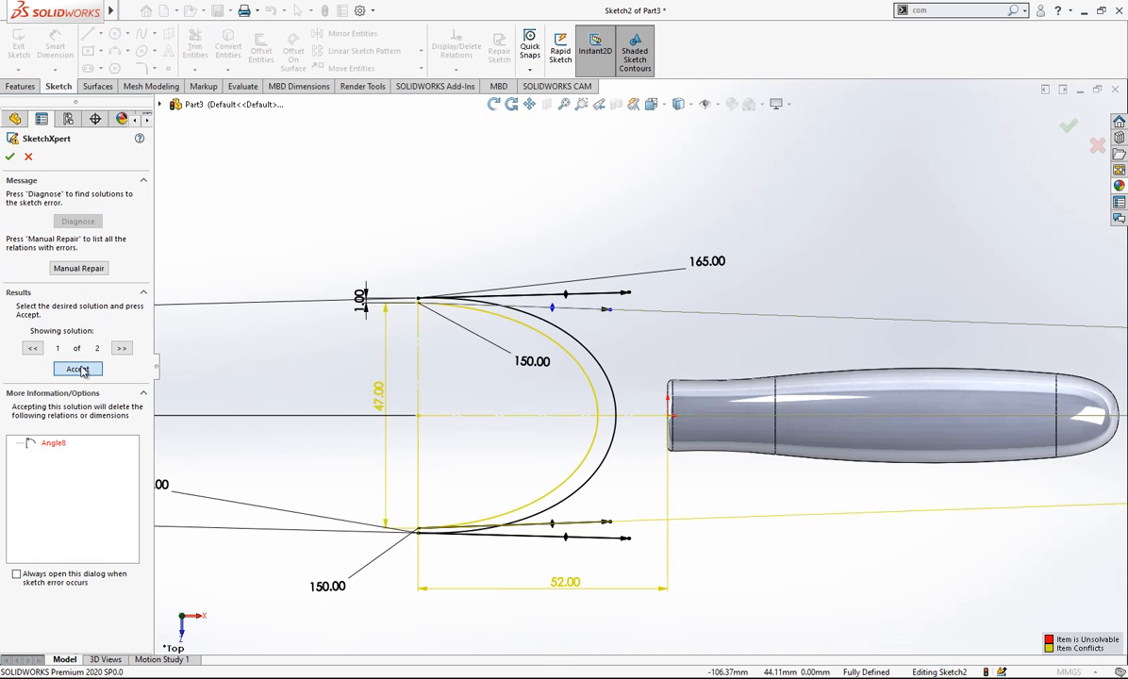
click(10, 158)
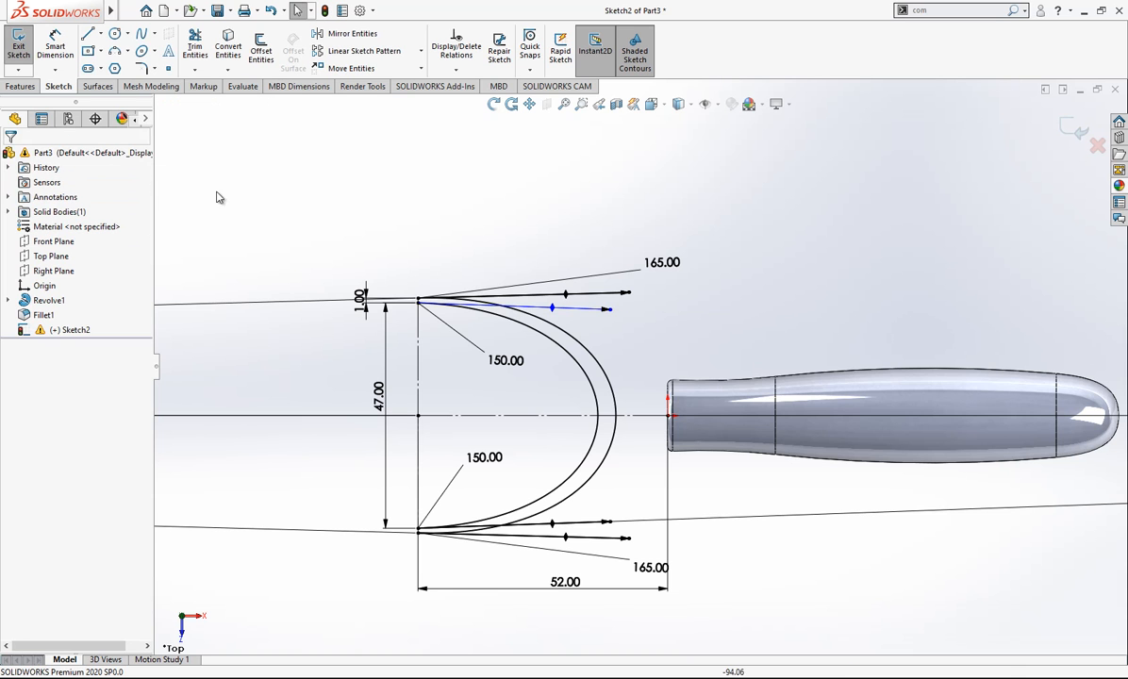
- Add an angle dimension between the inner spline's upper end handle and the horizontal construction line
scroll(606, 455, down, 2)
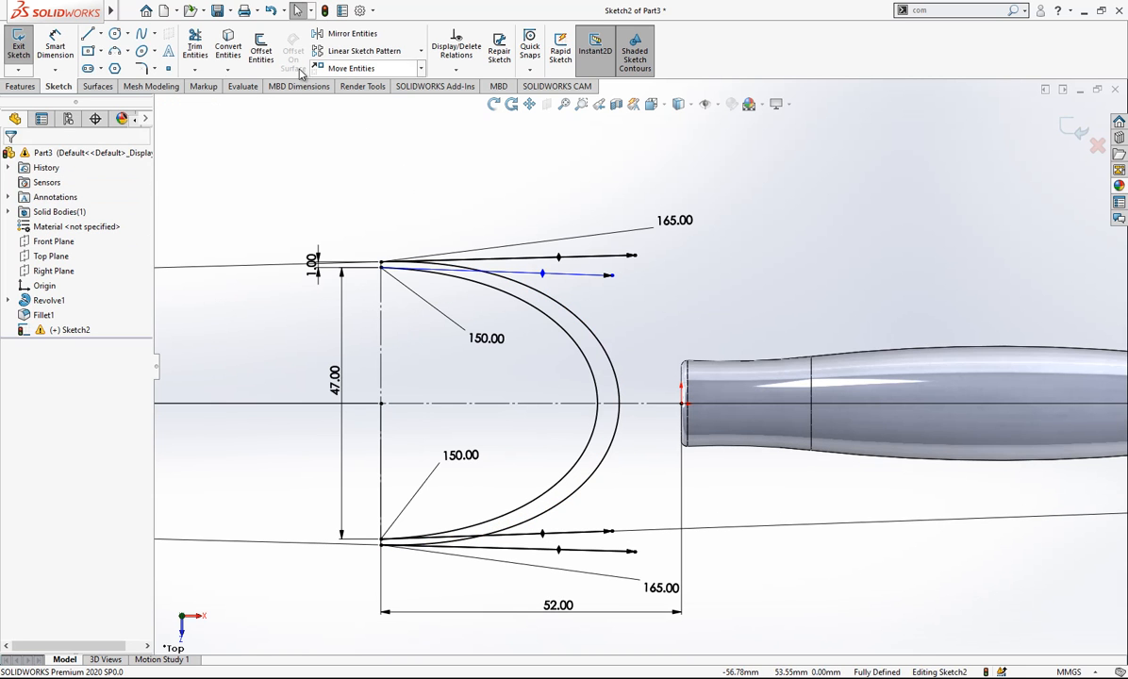
click(56, 47)
click(544, 273)
click(545, 404)
click(548, 404)
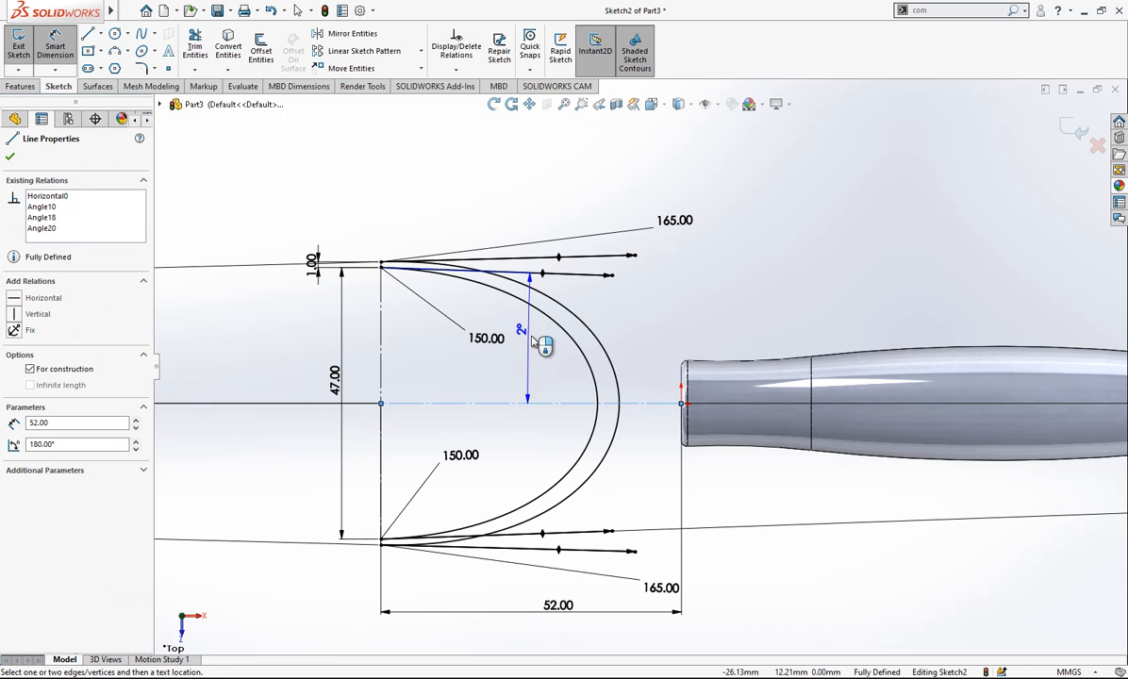
click(531, 342)
key(Return)
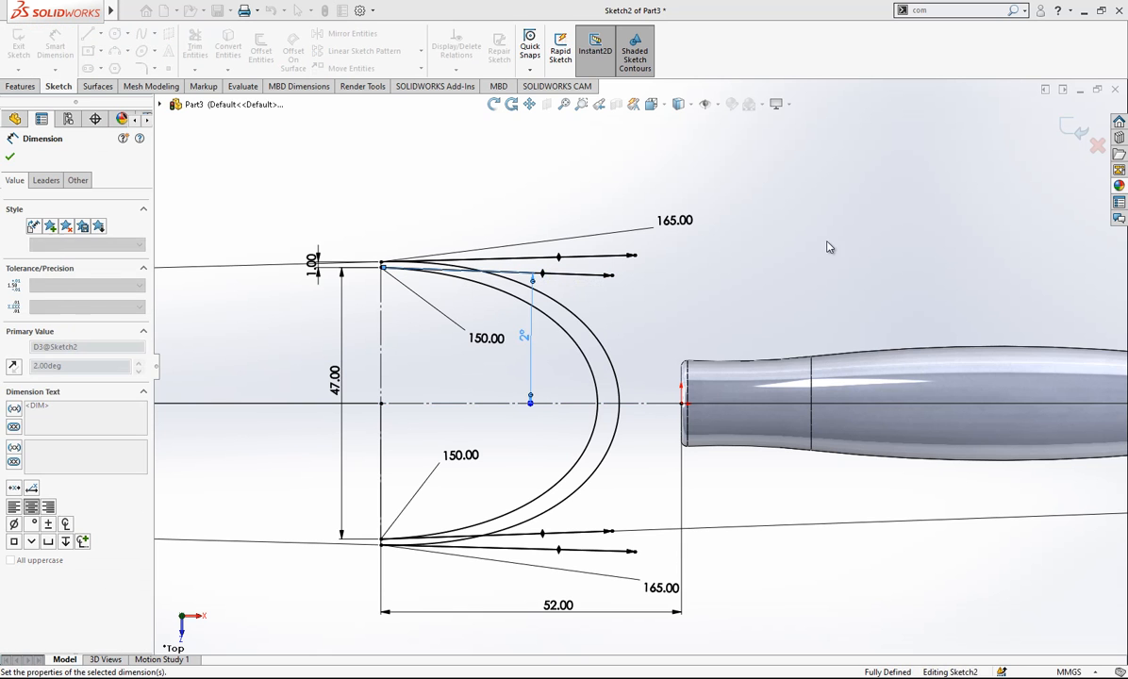
- Exit the two-spline sketch and close the What's Wrong report
click(1003, 180)
click(1077, 128)
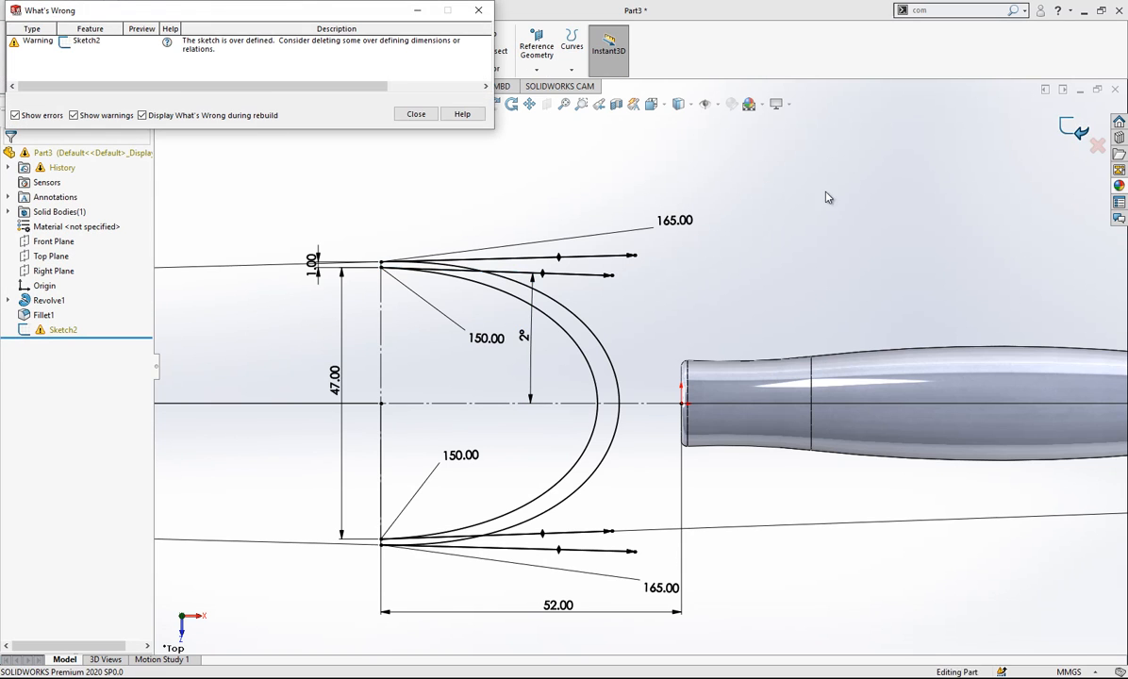
click(416, 114)
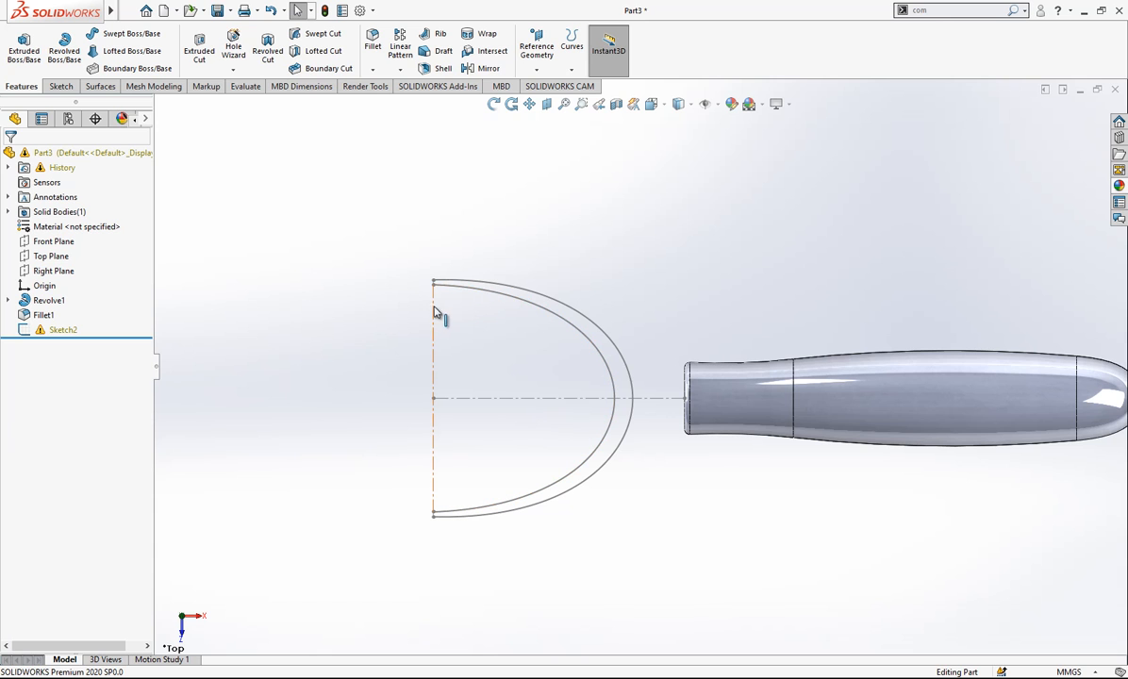
- Start a new sketch on the Top Plane and convert the existing horizontal centerline into it as construction geometry
click(50, 255)
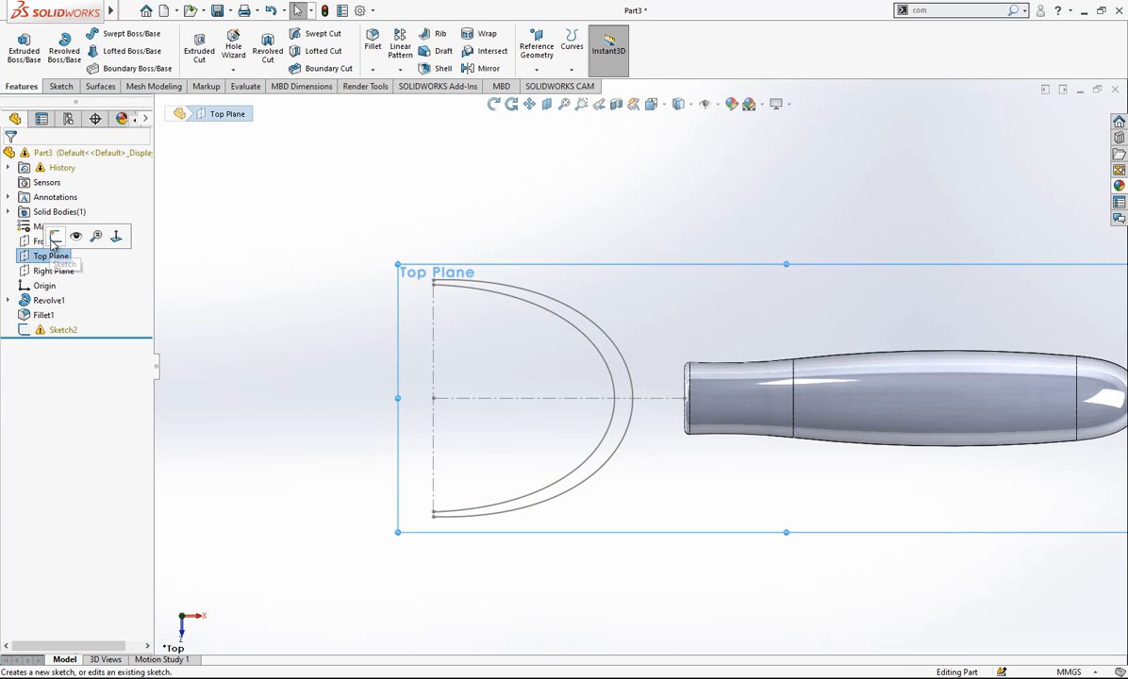
click(49, 232)
scroll(579, 268, up, 1)
scroll(575, 323, down, 1)
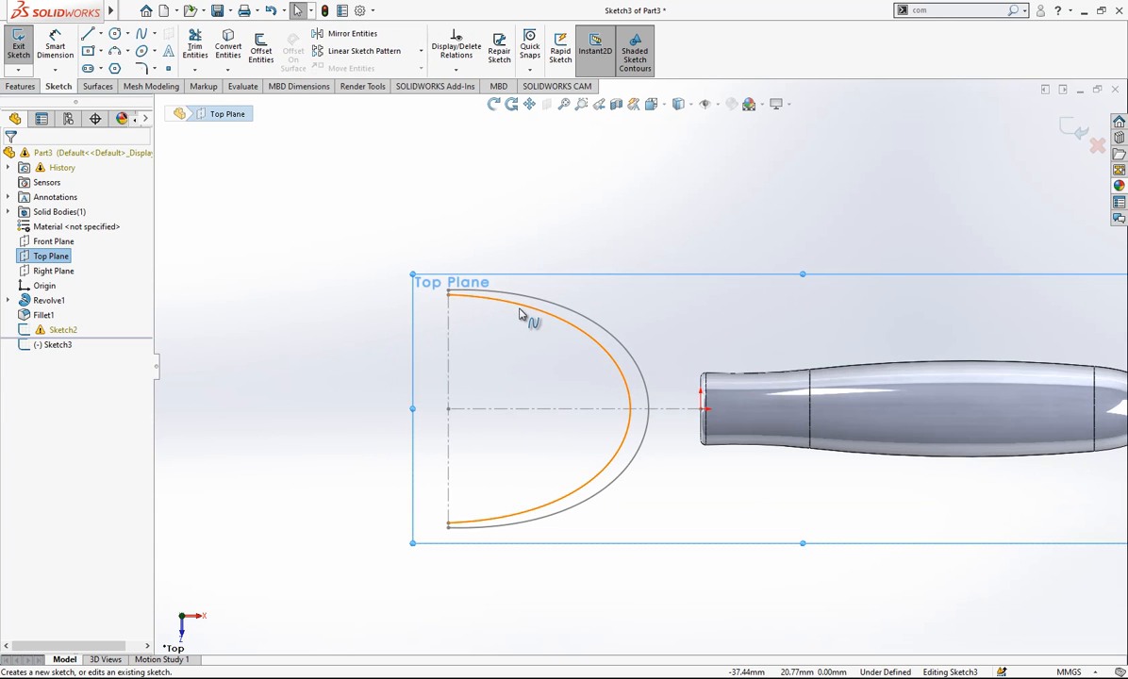
click(141, 35)
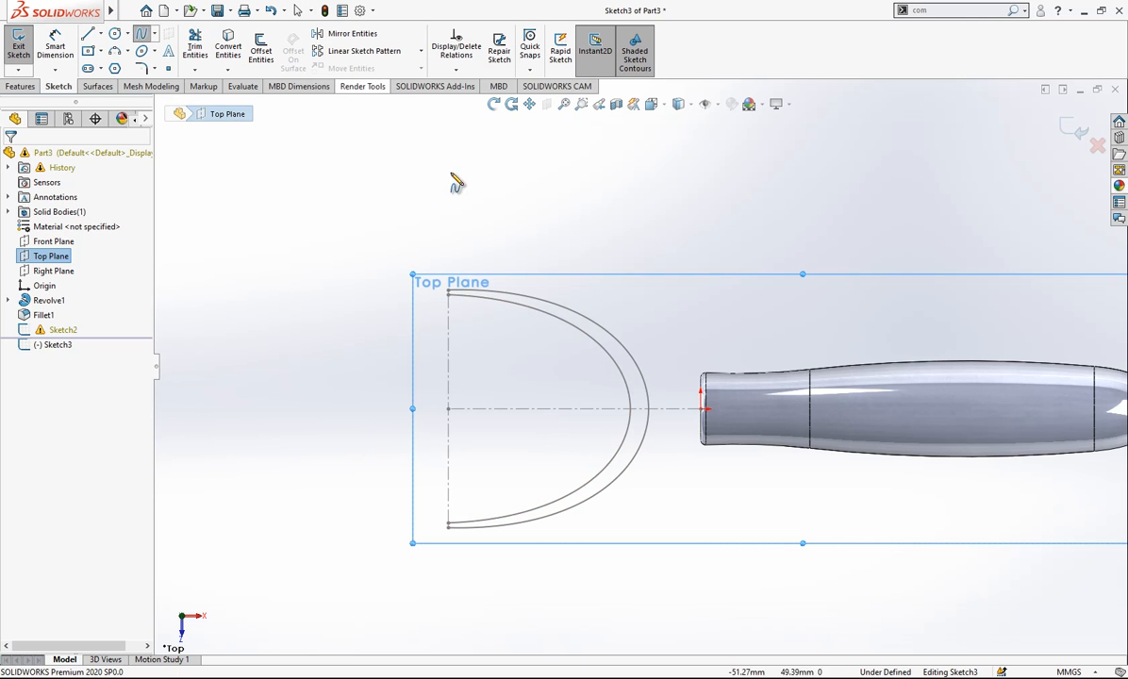
click(88, 33)
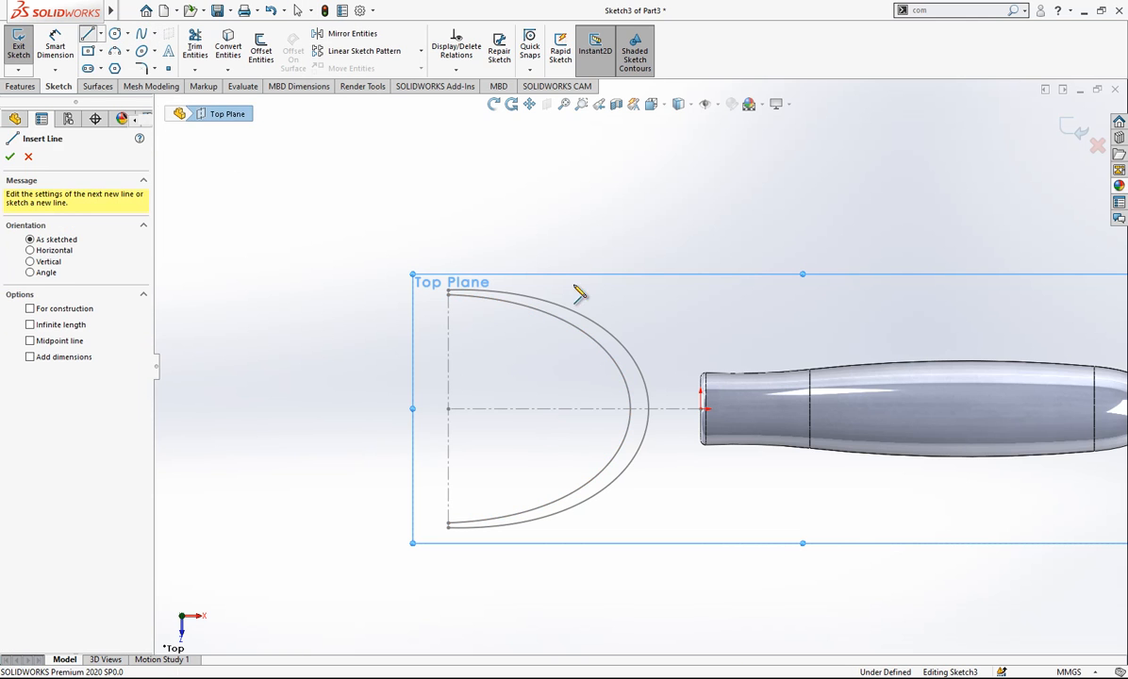
key(Escape)
click(494, 410)
click(229, 45)
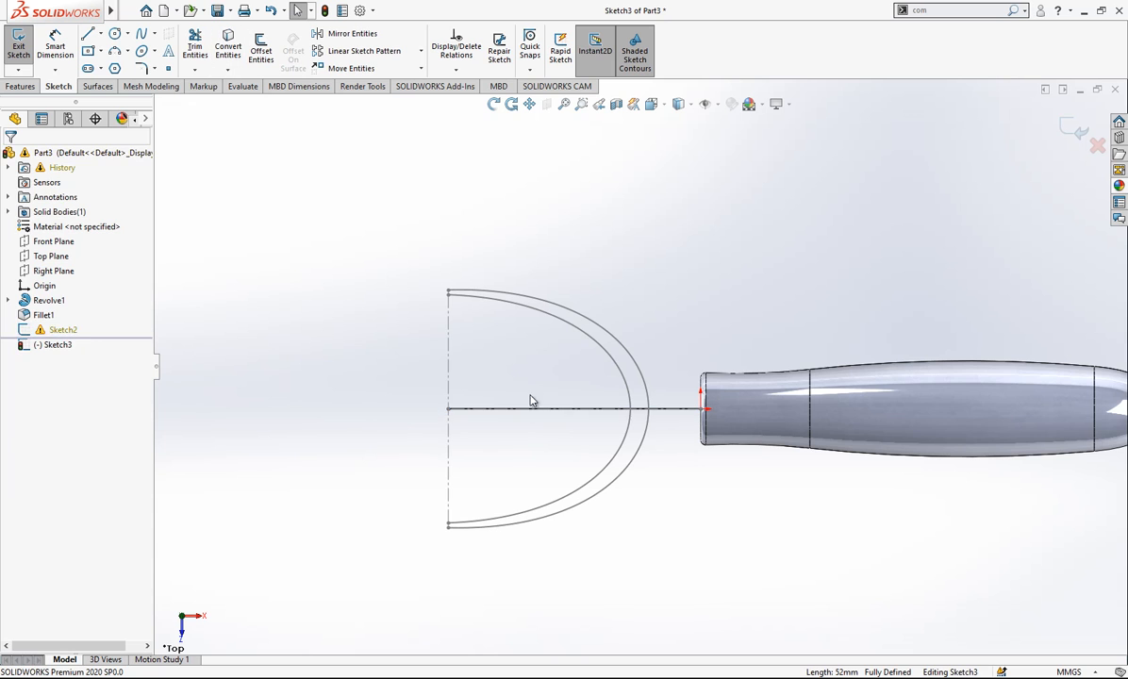
click(535, 413)
click(594, 372)
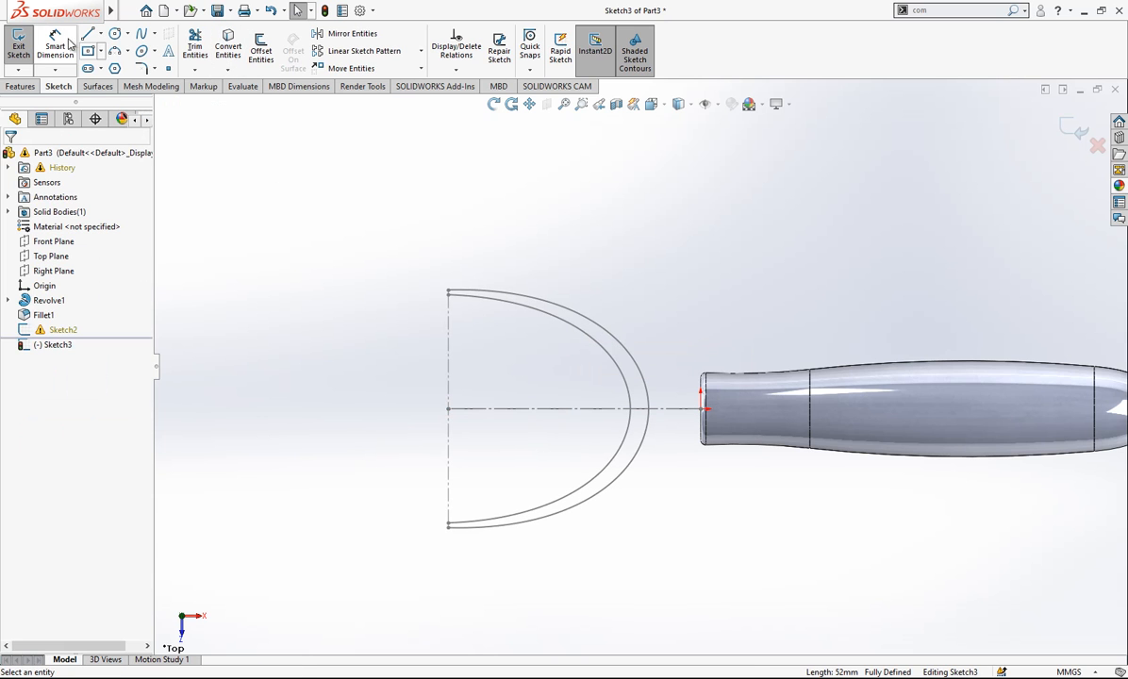
- Sketch two short vertical lines extending outward from the outer spline's endpoints, about 8 mm at the upper and 9.7 mm at the lower
click(89, 34)
click(449, 292)
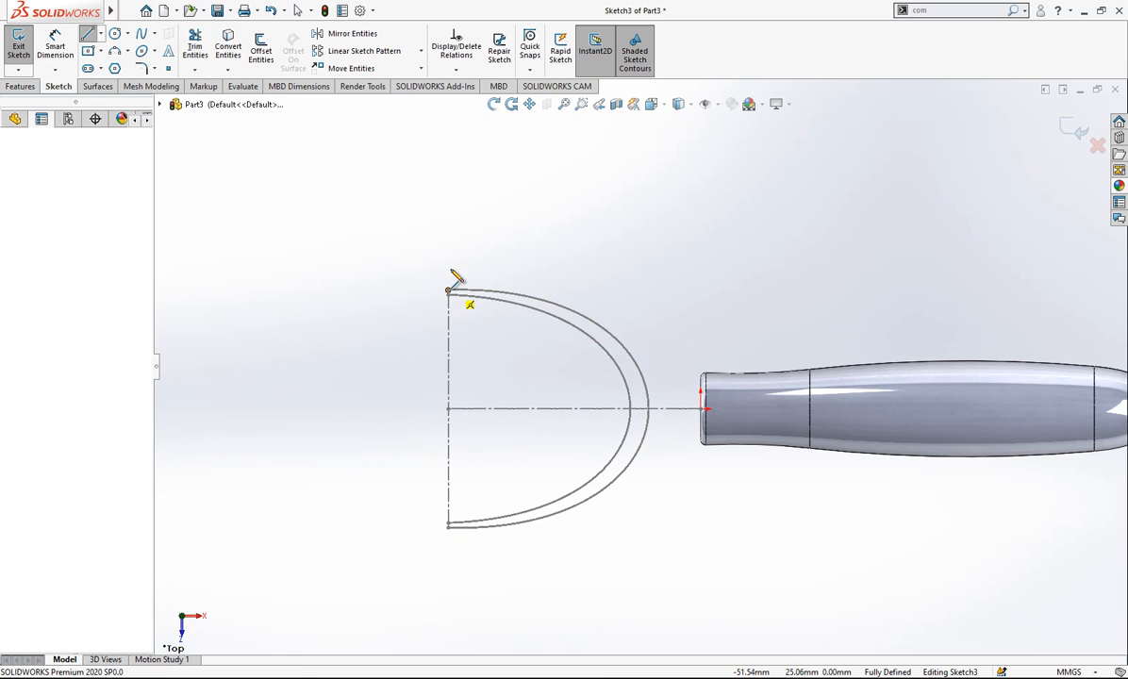
double_click(449, 251)
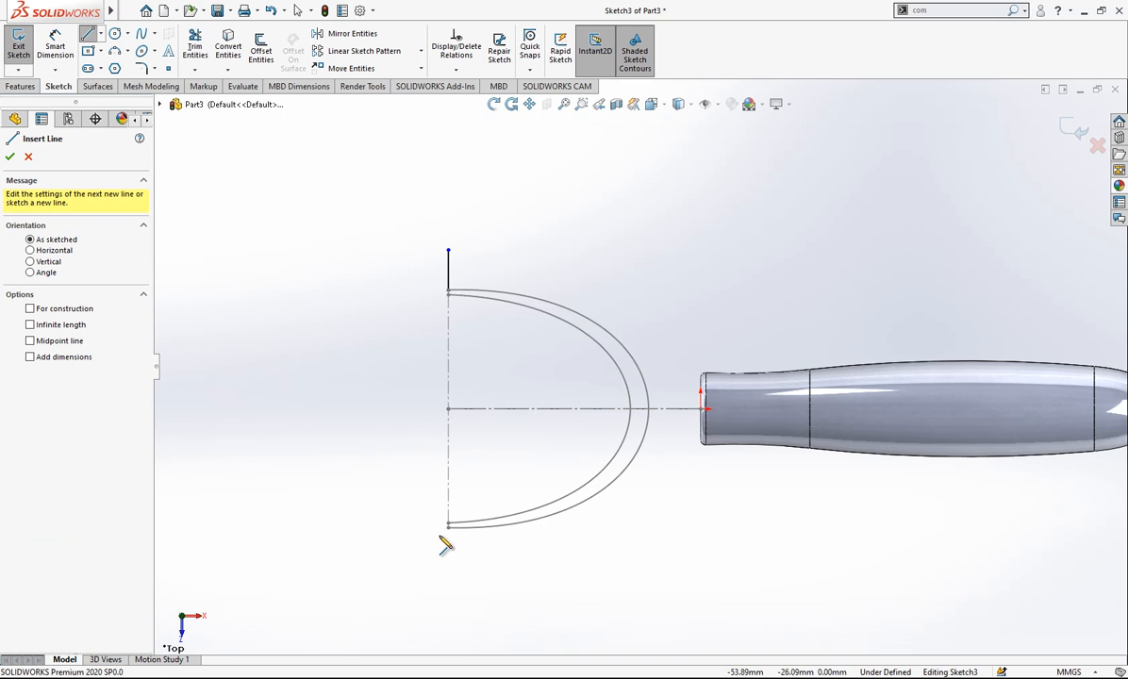
click(448, 527)
double_click(448, 574)
key(Escape)
- Make the two short vertical lines equal in length and turn both into construction geometry
click(448, 271)
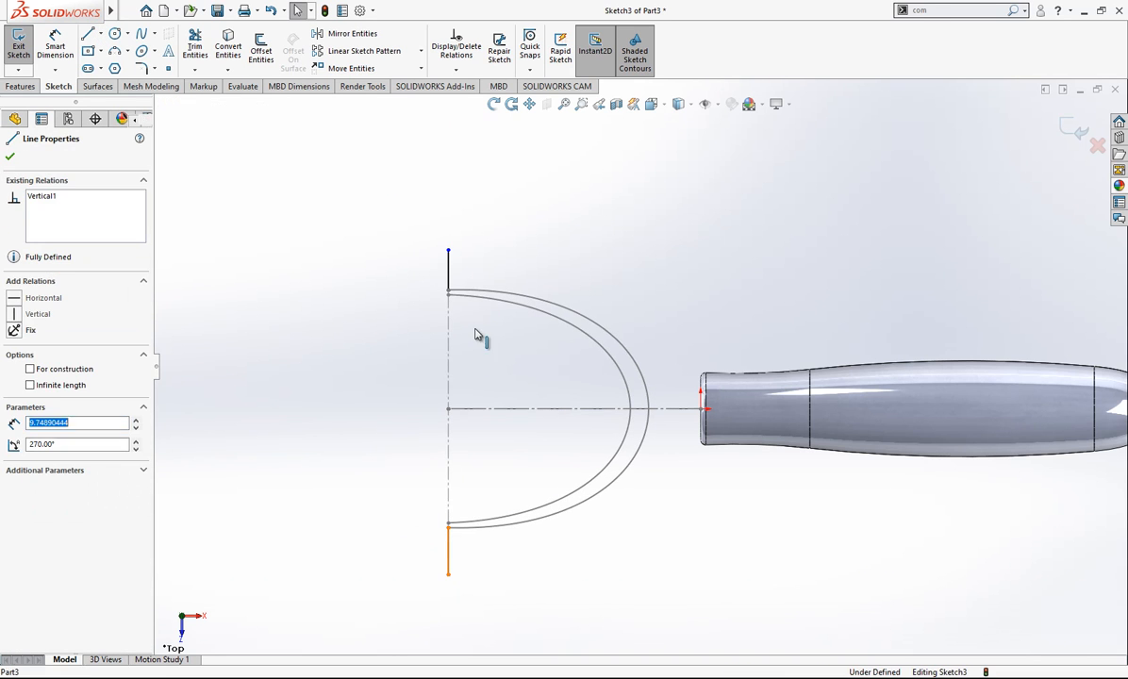
ctrl+click(448, 551)
click(31, 453)
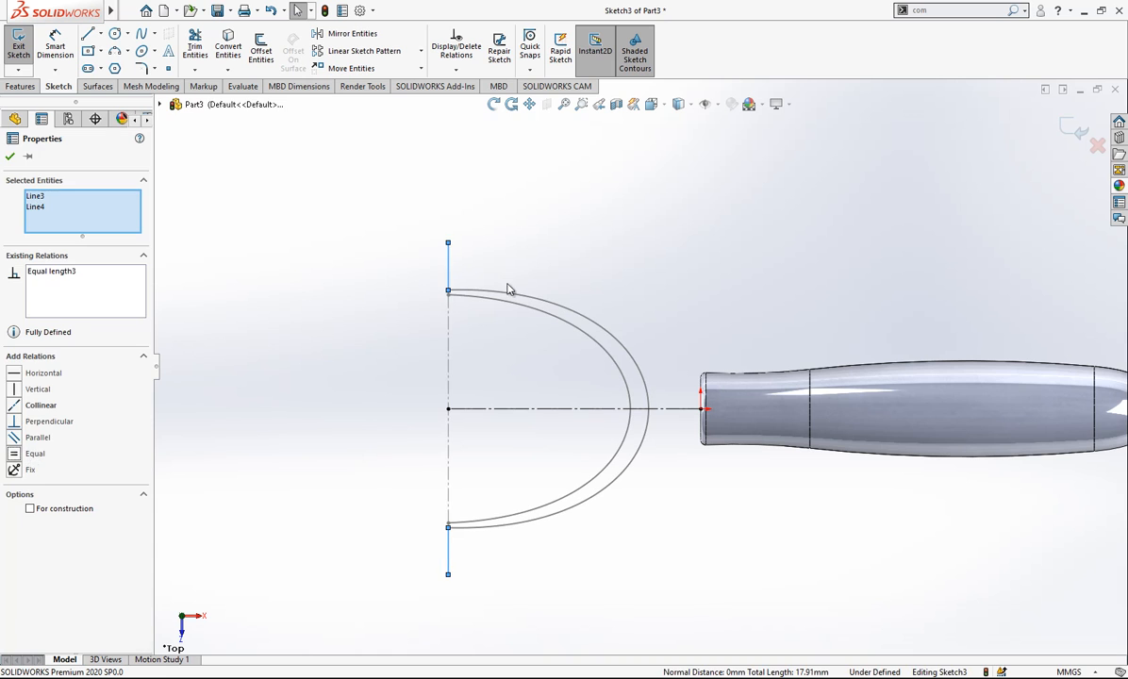
key(Escape)
click(450, 266)
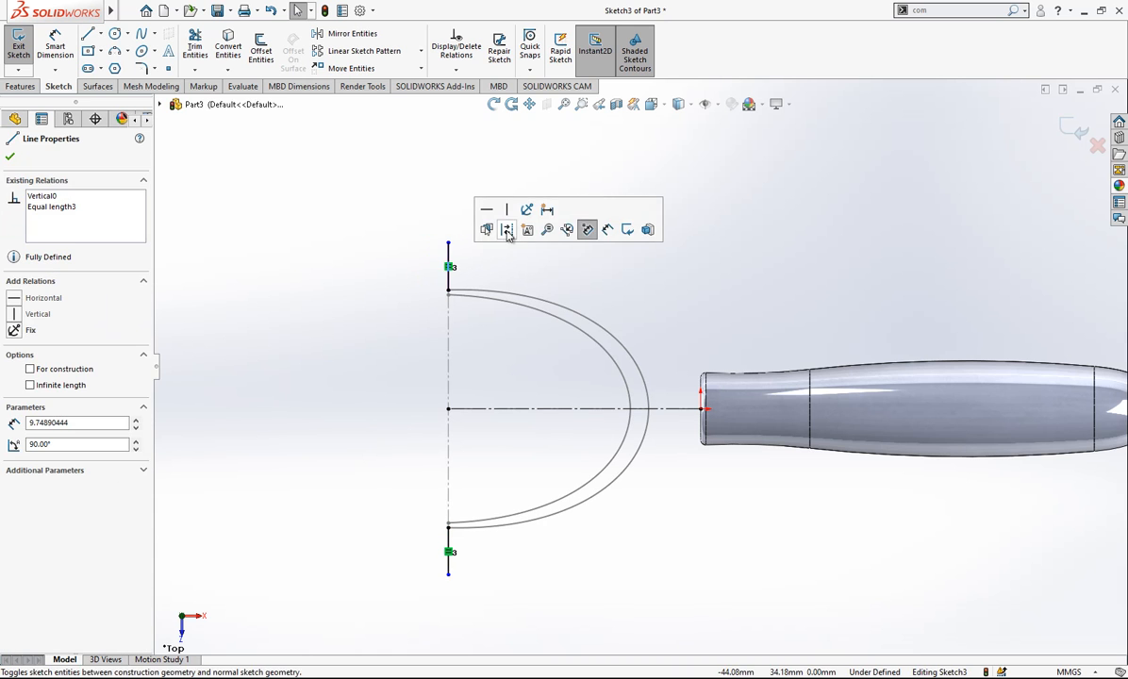
click(586, 226)
drag(509, 542, 432, 576)
click(586, 526)
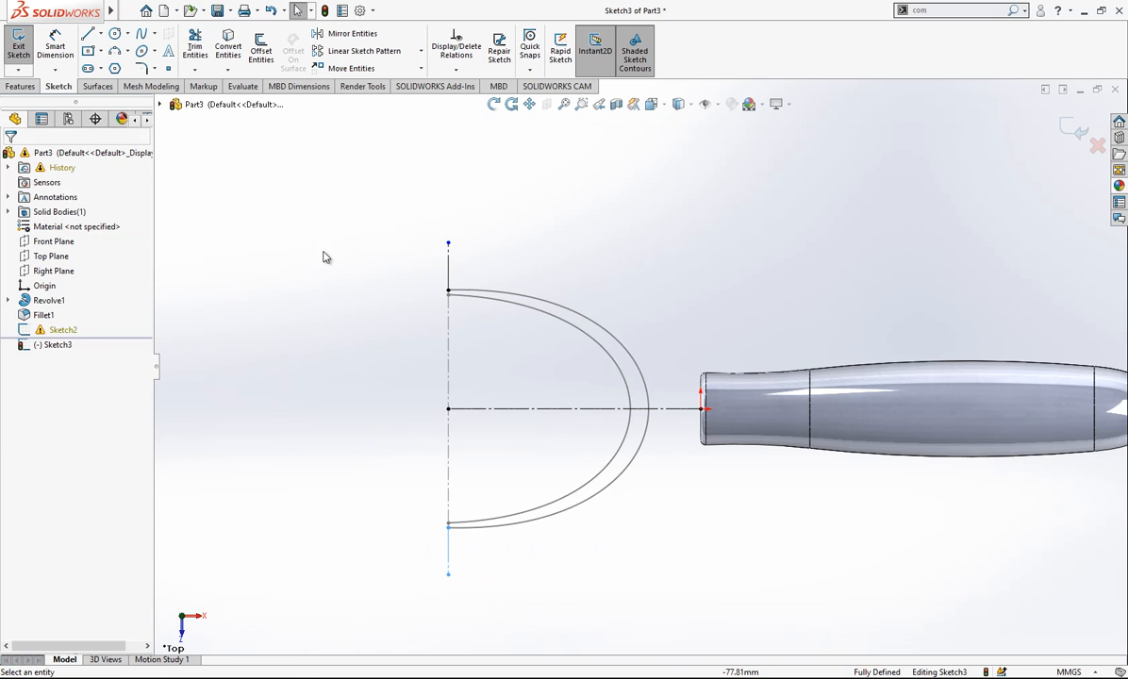
- Dimension the upper short vertical construction line to 1 mm
click(448, 264)
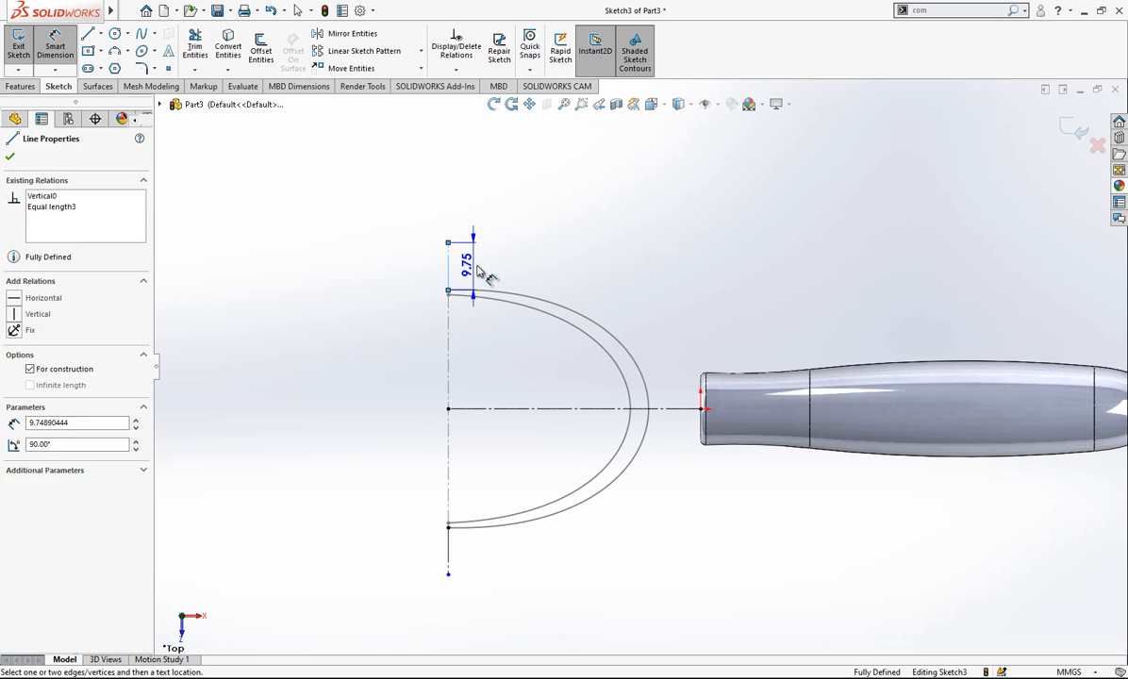
click(492, 270)
text(1)
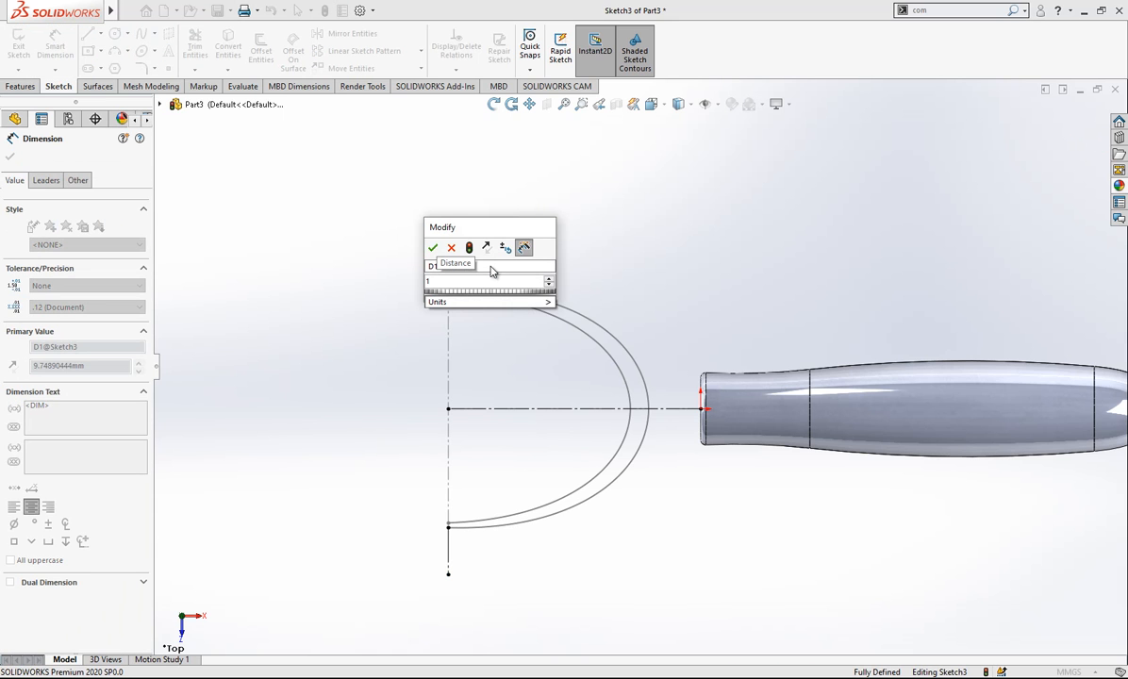
key(Return)
key(Escape)
- Sketch a three-point spline from the upper line's outer end, through the horizontal construction line near the handle, to the lower line's outer end
scroll(675, 512, down, 2)
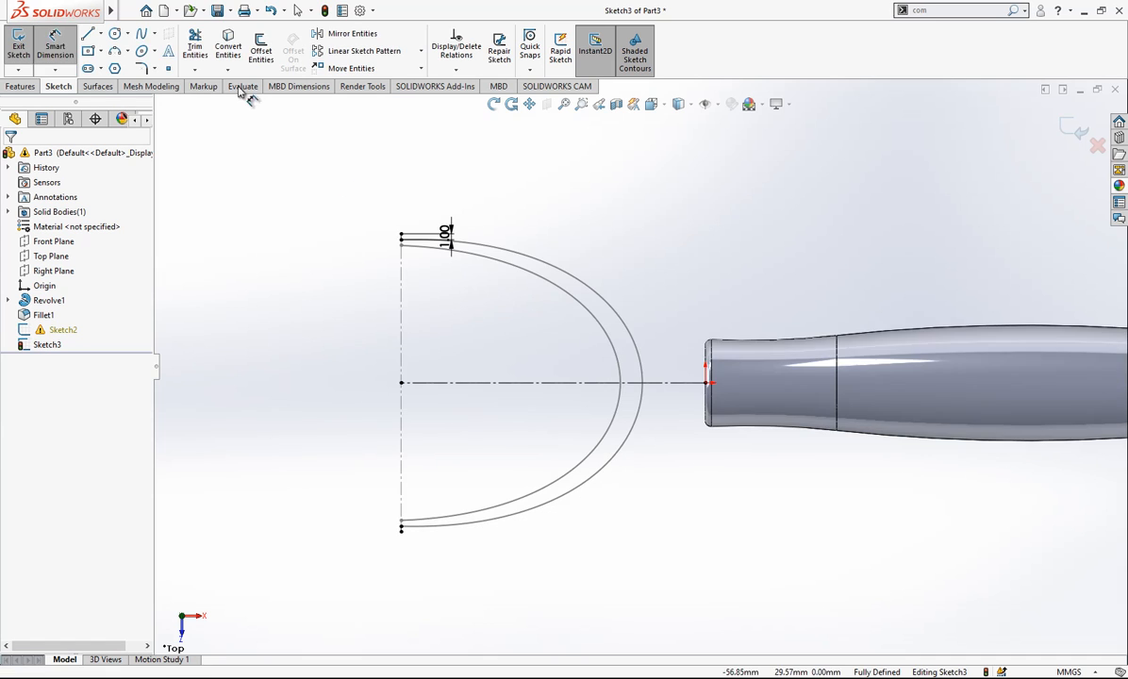
click(145, 36)
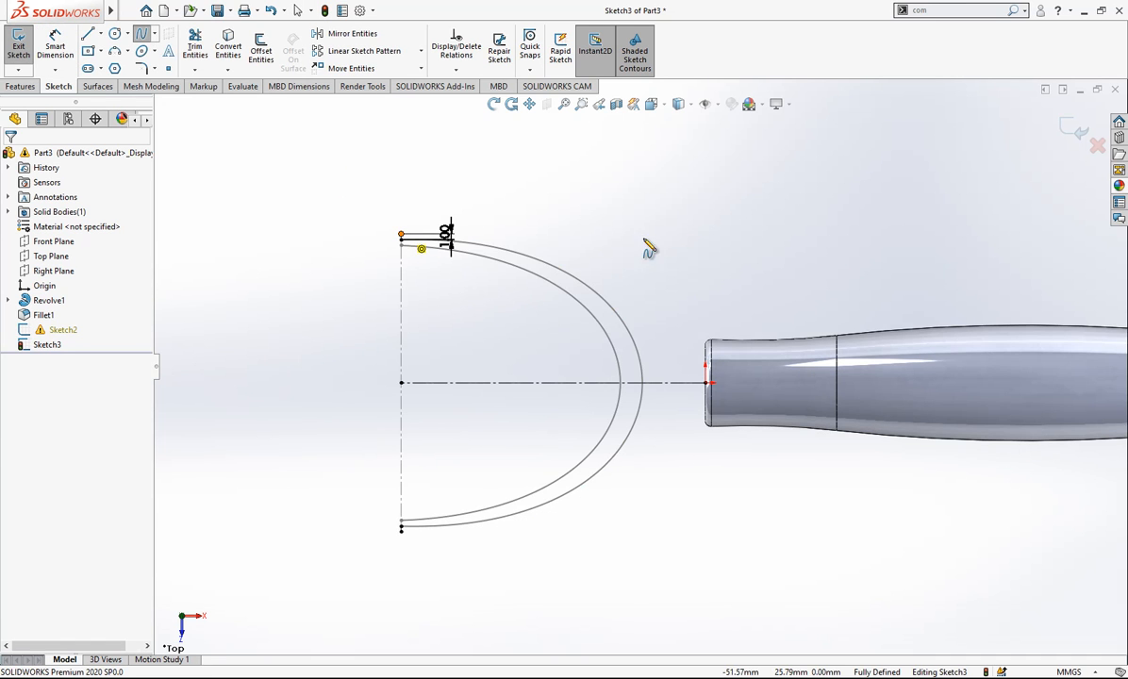
click(400, 234)
click(678, 382)
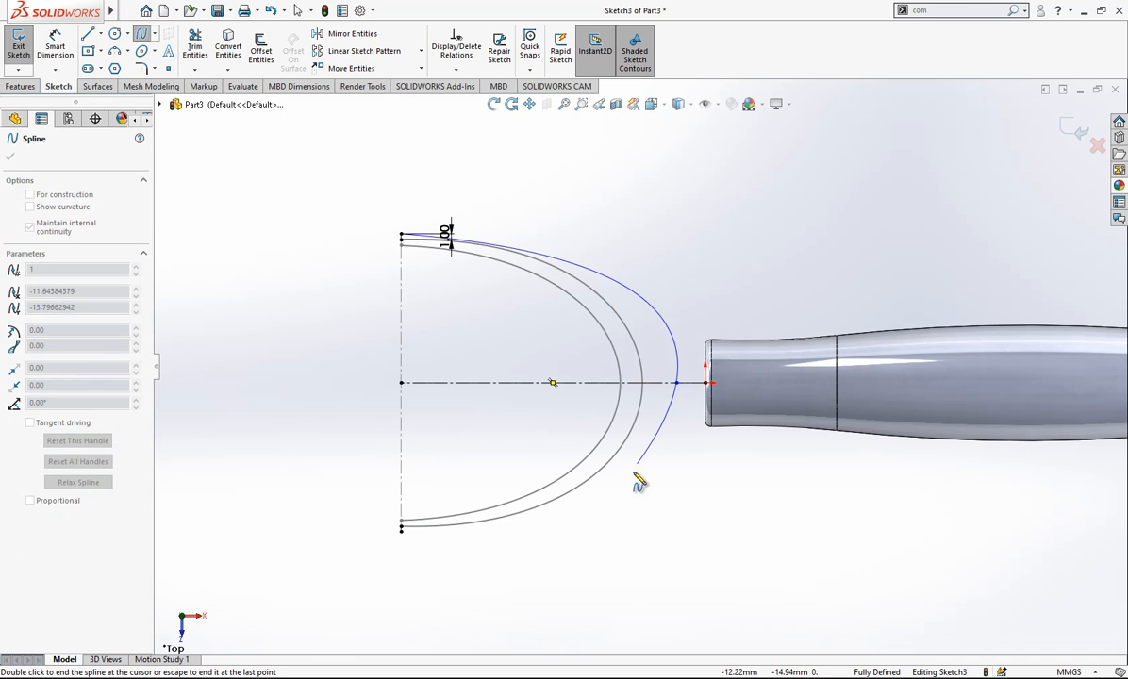
click(402, 529)
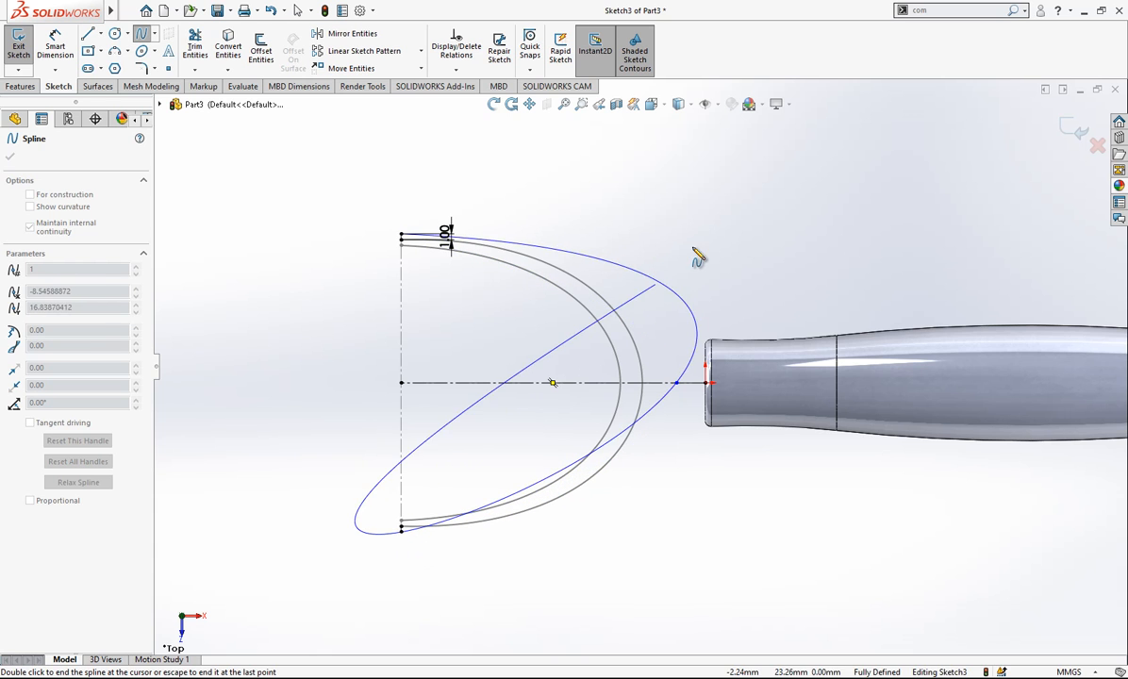
key(Escape)
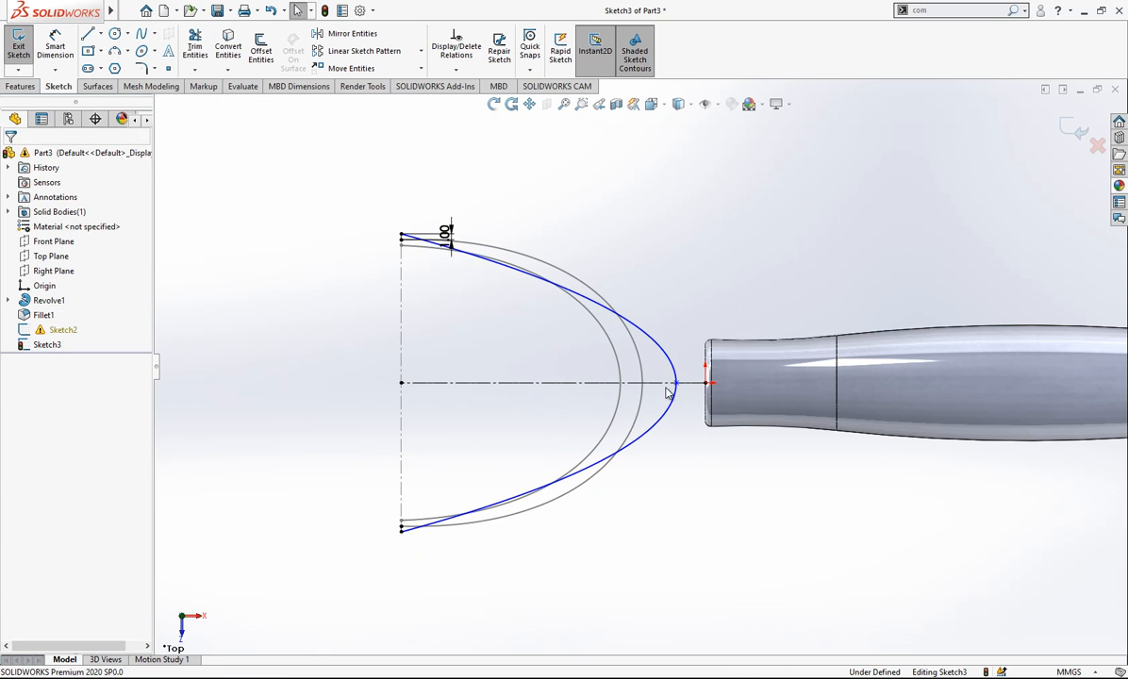
- Pull the new spline's upper end handle outward and dimension its angle to the horizontal construction line at 20°
click(573, 295)
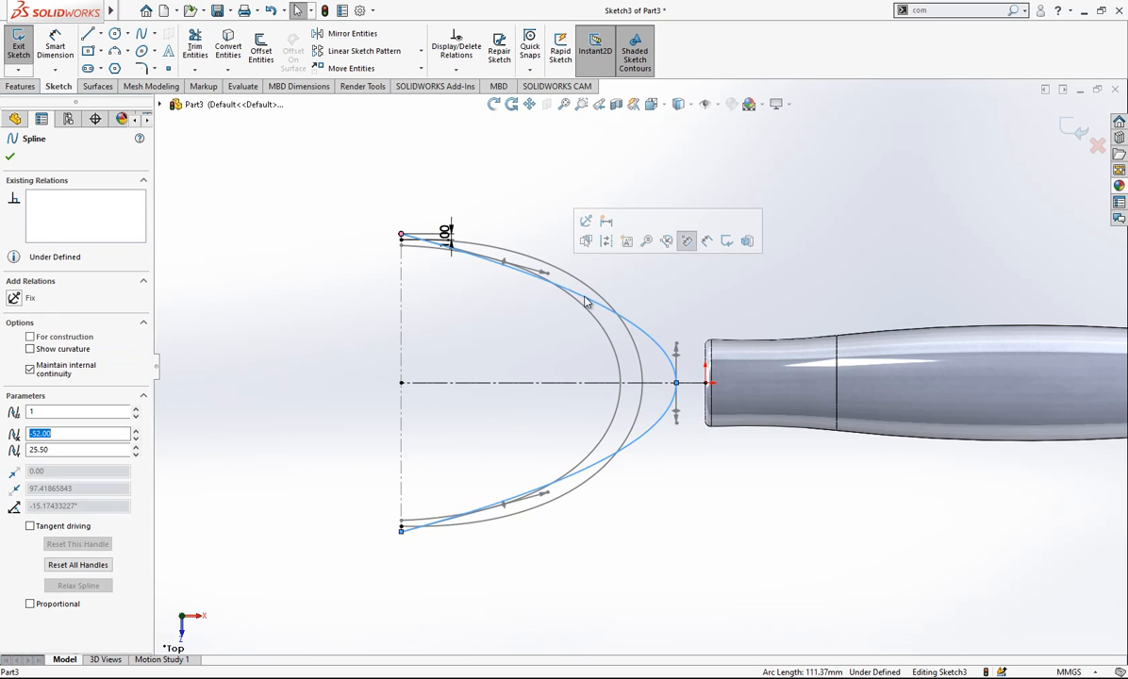
drag(551, 276, 541, 196)
key(Escape)
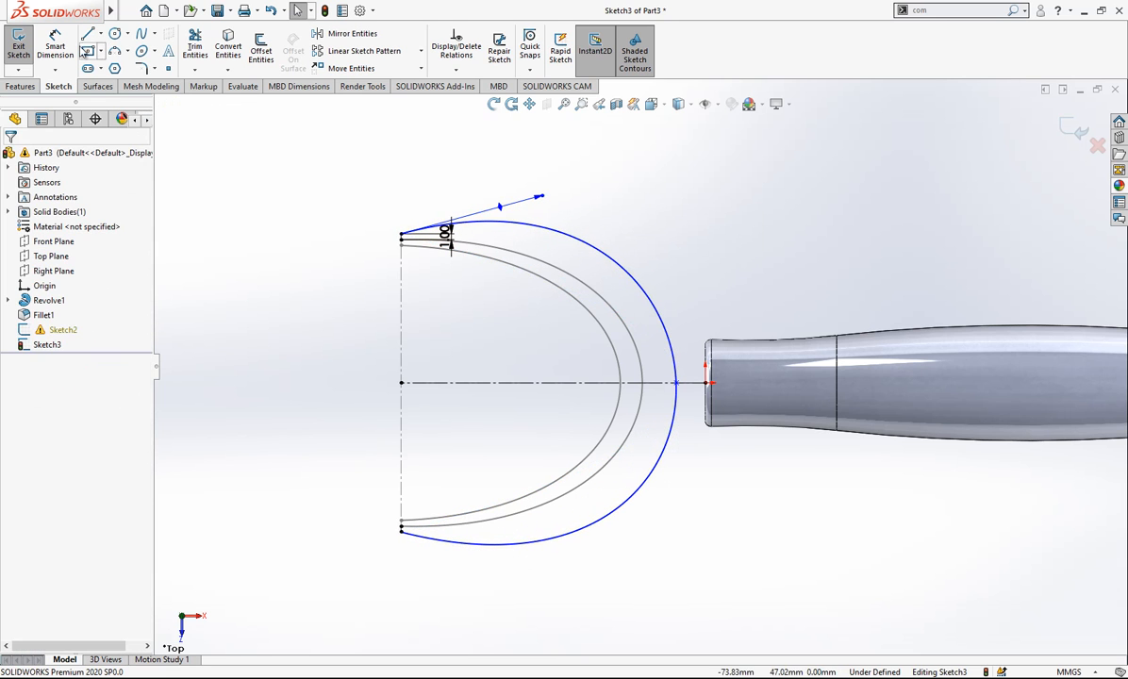
click(503, 207)
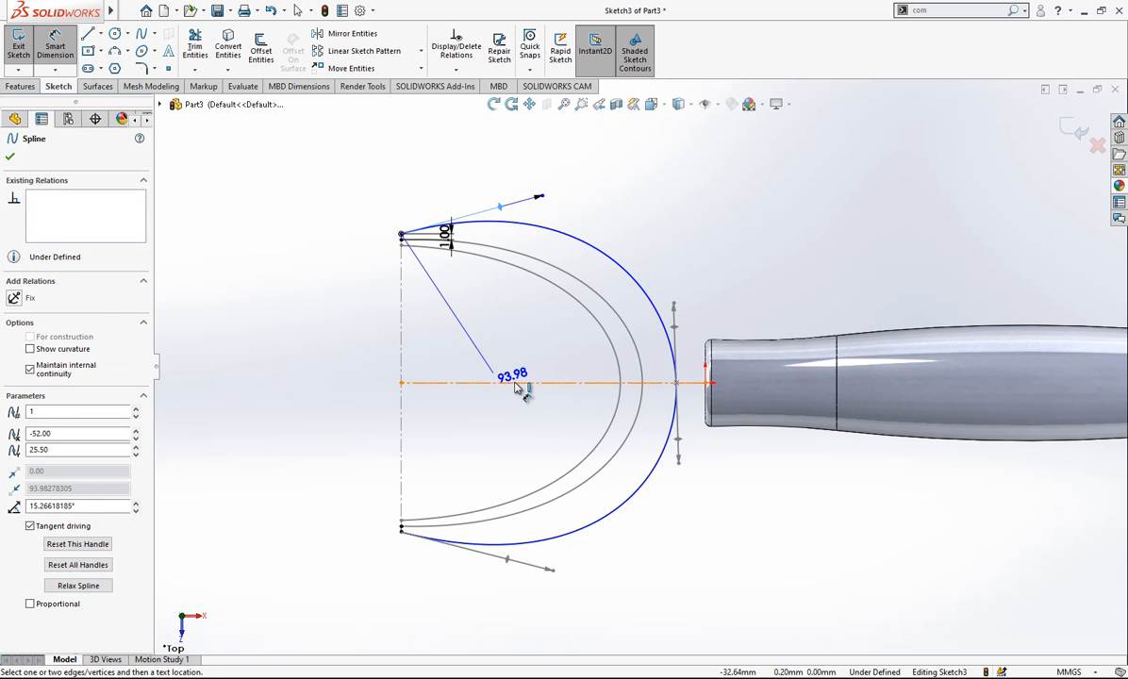
click(515, 383)
click(522, 354)
key(Return)
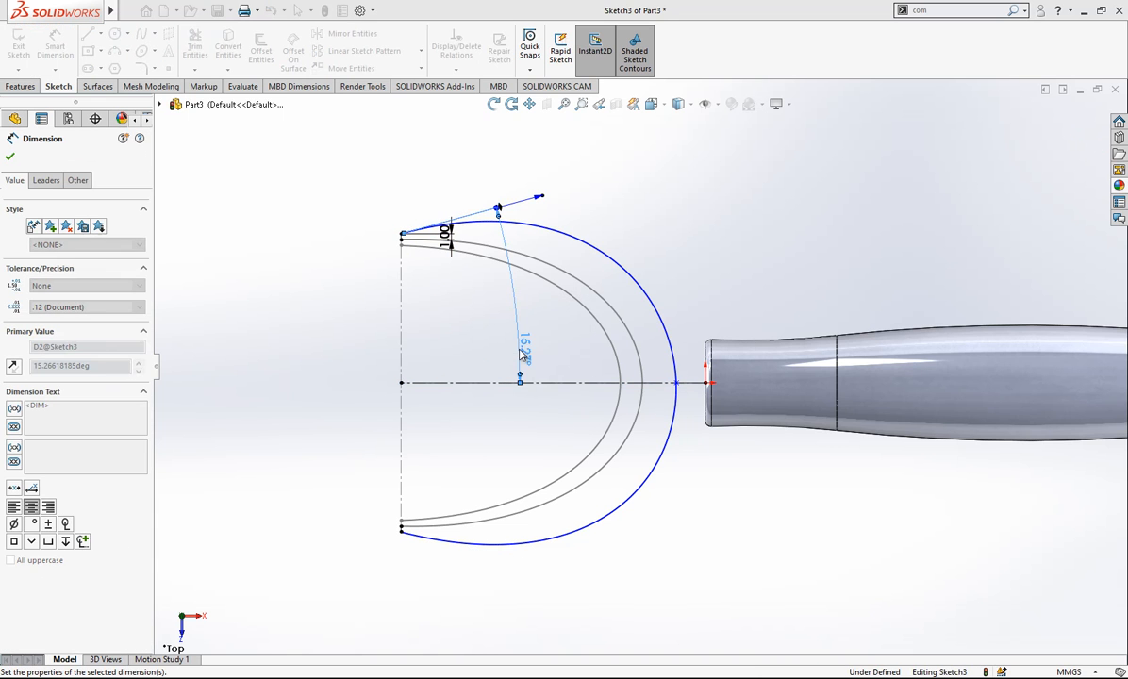
click(451, 524)
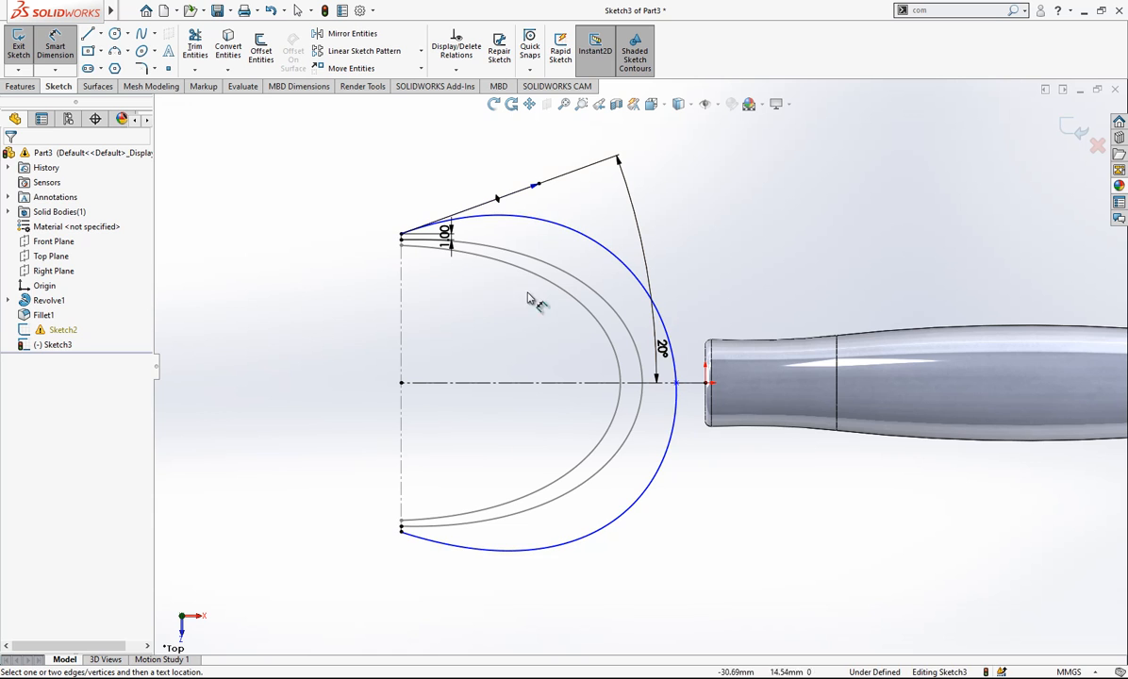
- Dimension the new spline's upper end handle to a tangent length of 45
click(539, 189)
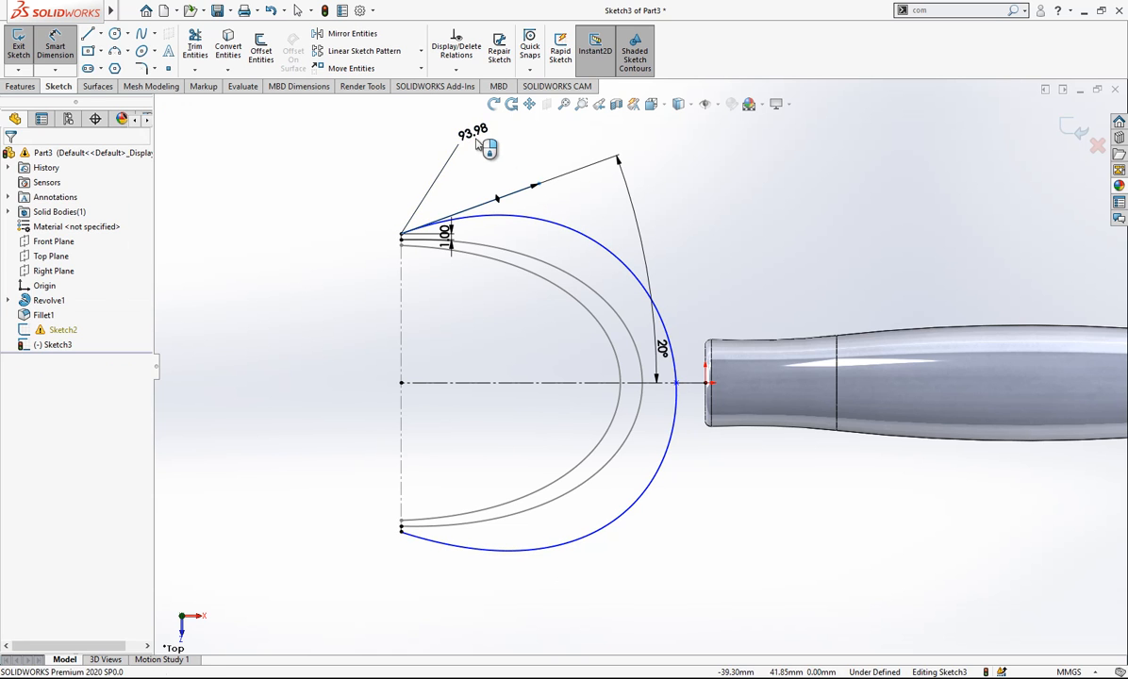
click(478, 143)
text(45)
key(Return)
click(762, 181)
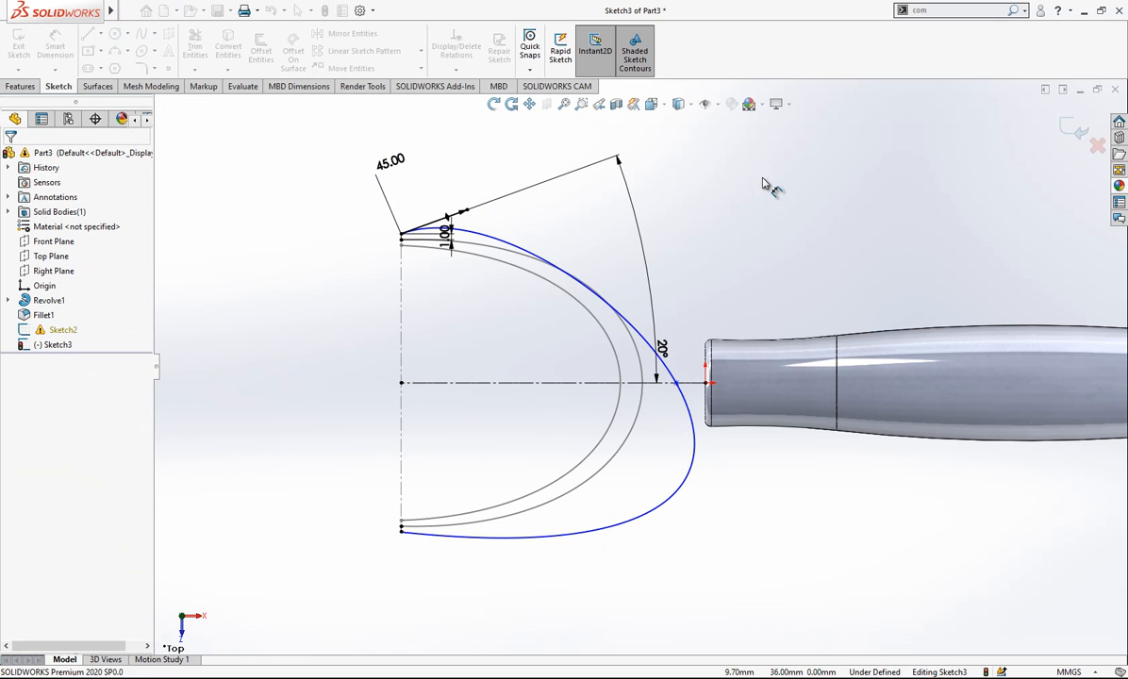
- Adjust the new spline's middle-point handle and dimension it at 90° to the horizontal construction line
click(676, 386)
drag(718, 466, 671, 459)
key(Escape)
click(55, 46)
click(679, 338)
click(582, 382)
click(556, 351)
text(90)
key(Return)
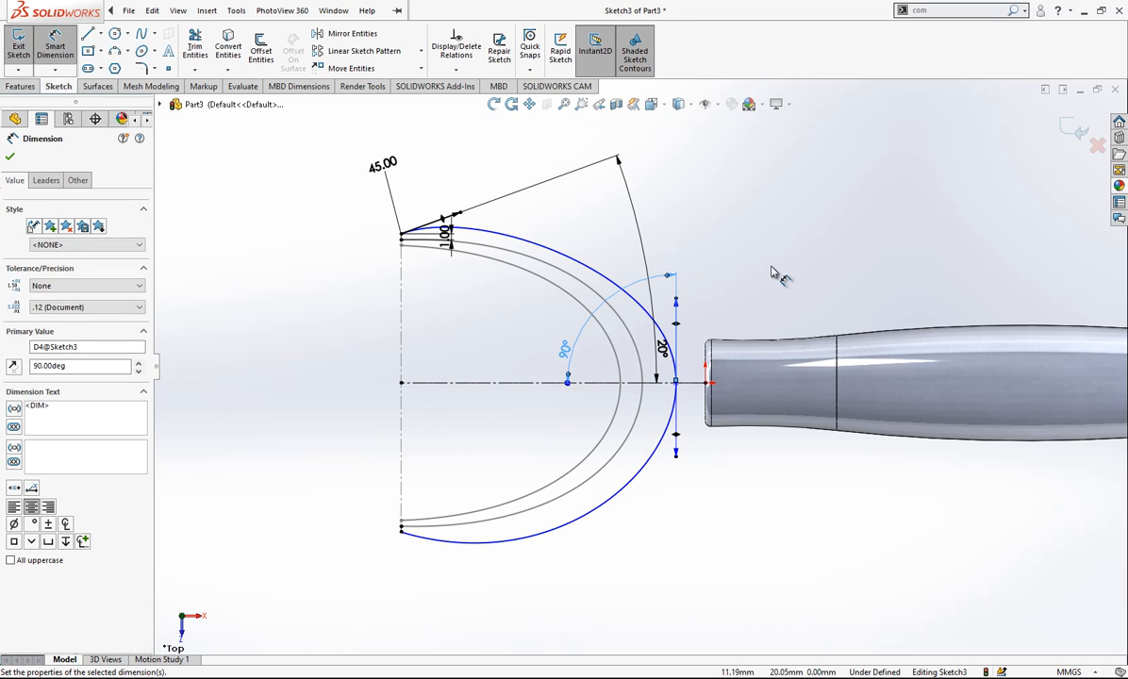
- Dimension the new spline's middle-point handle to a tangent length of 100
click(675, 301)
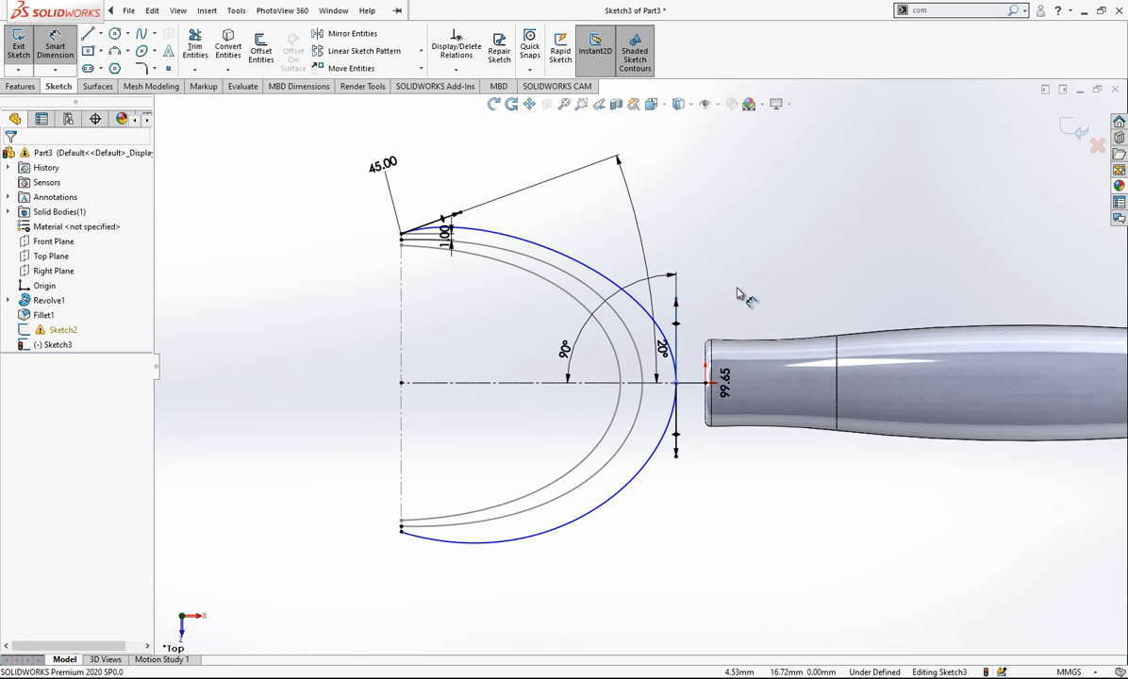
click(741, 294)
text(100)
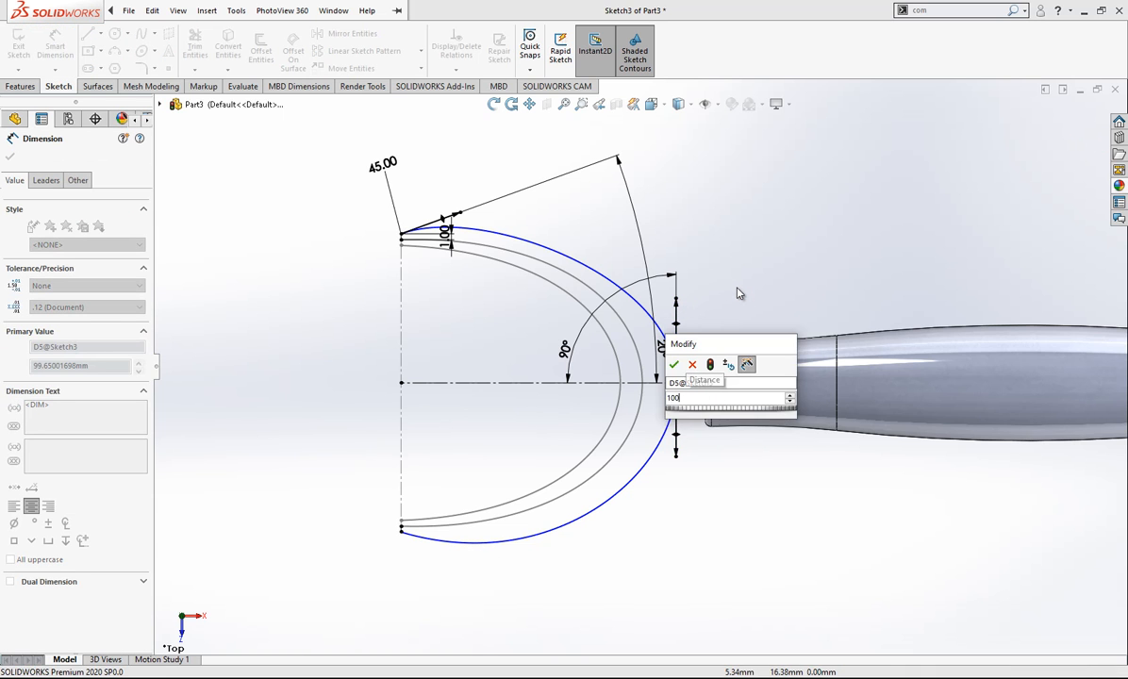
key(Return)
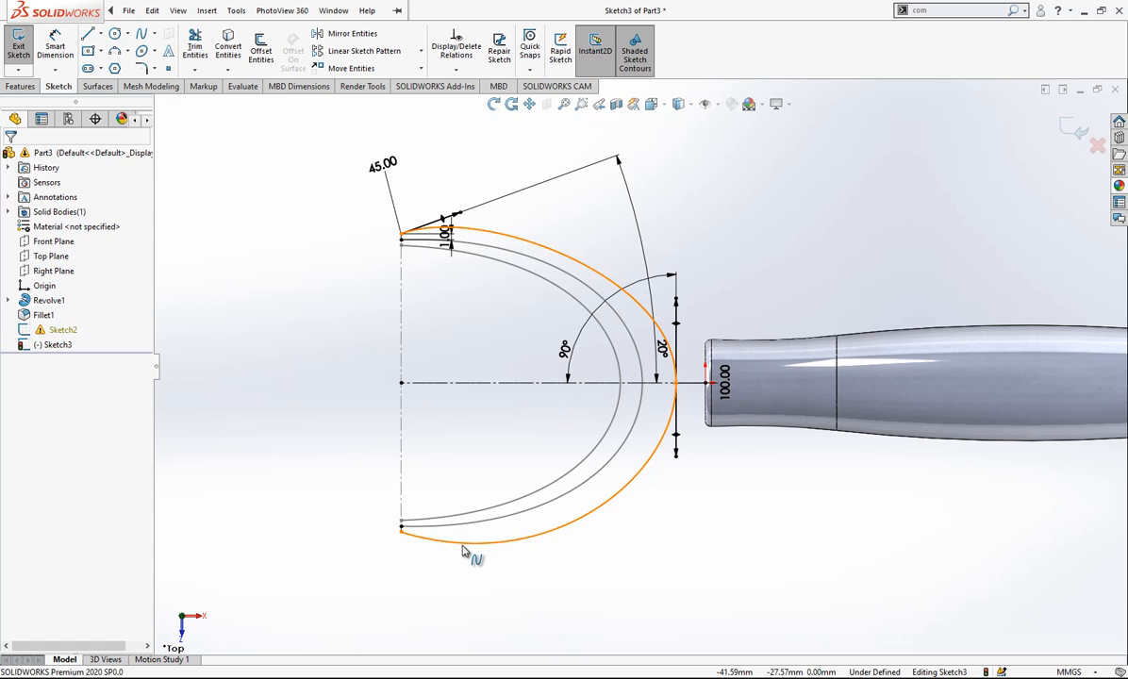
- Pull the outer spline's lower end handle outward and dimension its angle to the horizontal construction line at 20°
click(466, 564)
drag(472, 563, 475, 565)
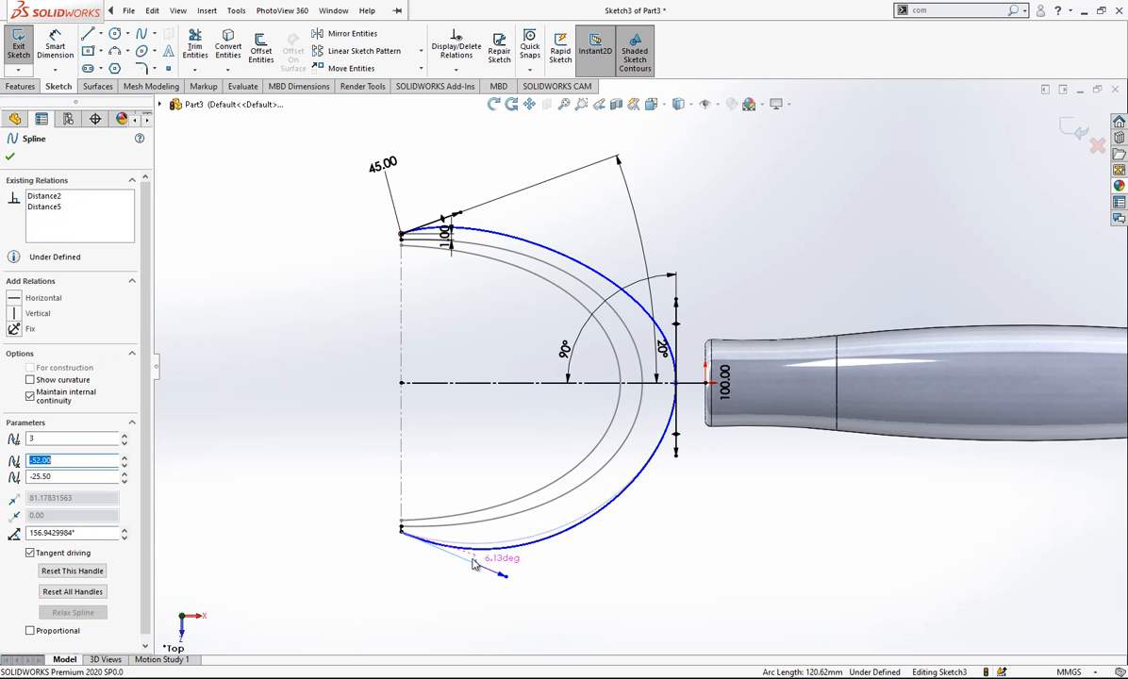
click(53, 47)
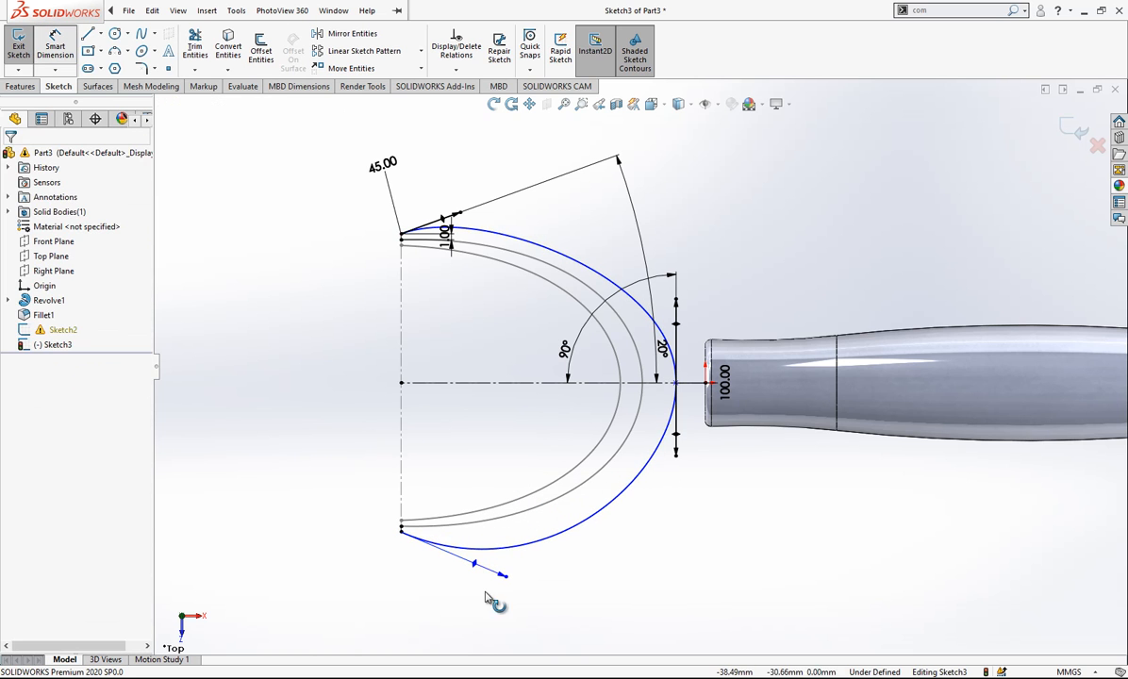
click(471, 565)
click(483, 382)
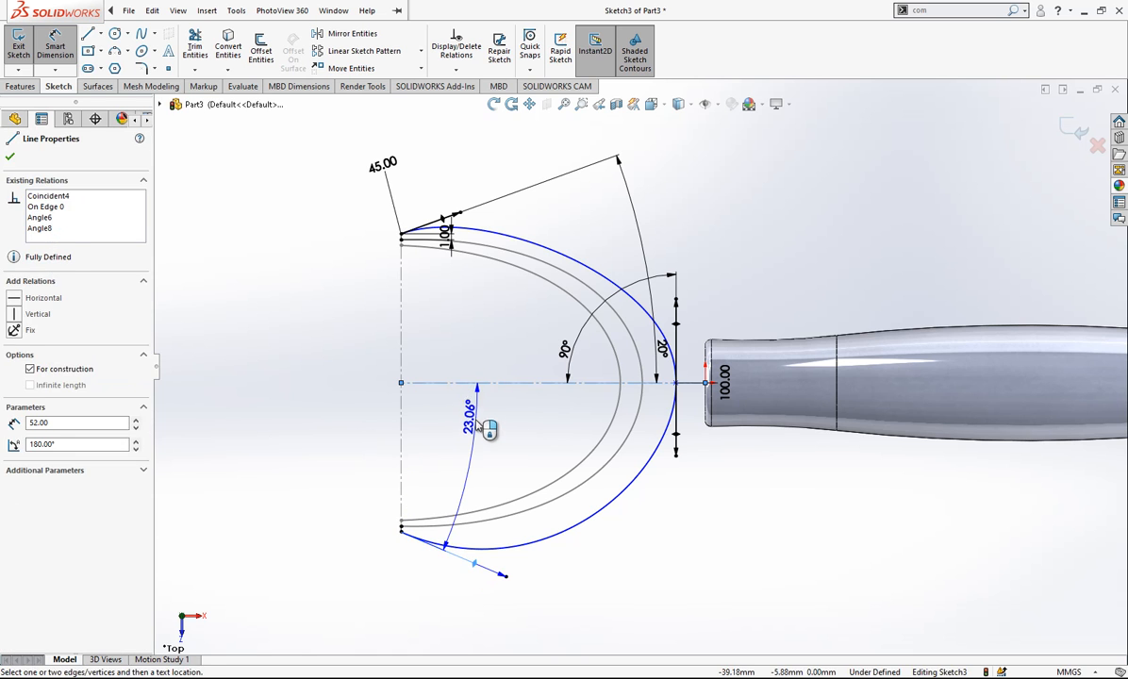
click(475, 423)
text(20)
key(Return)
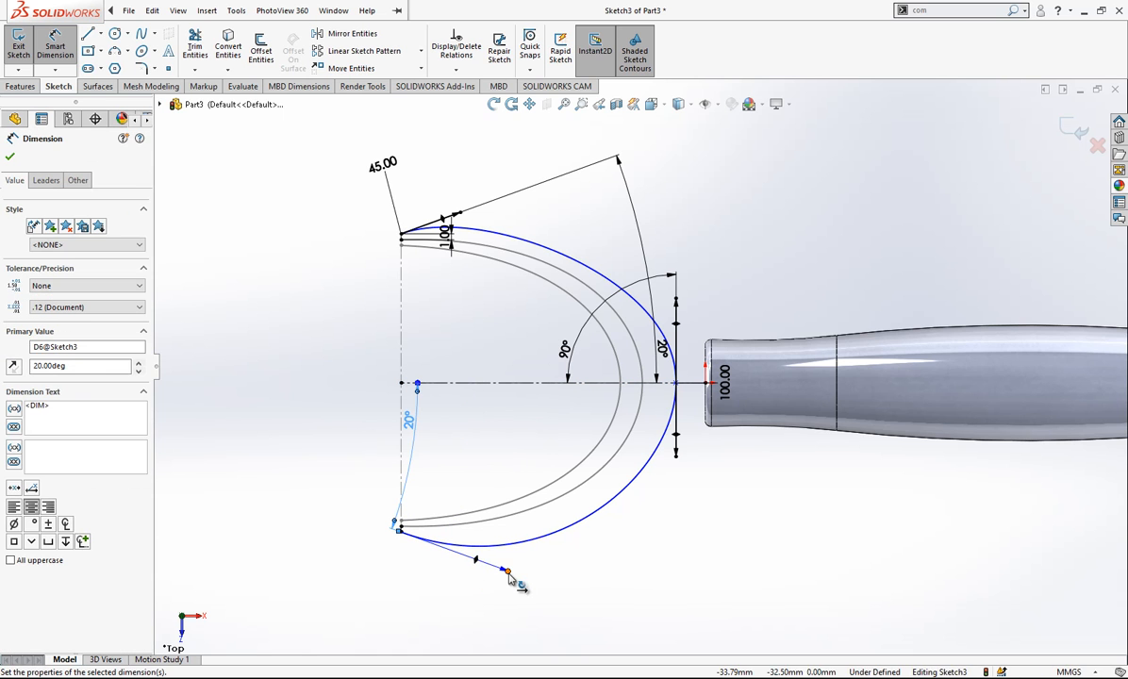
- Dimension the outer spline's lower end handle to a tangent length of 45
click(506, 570)
click(524, 595)
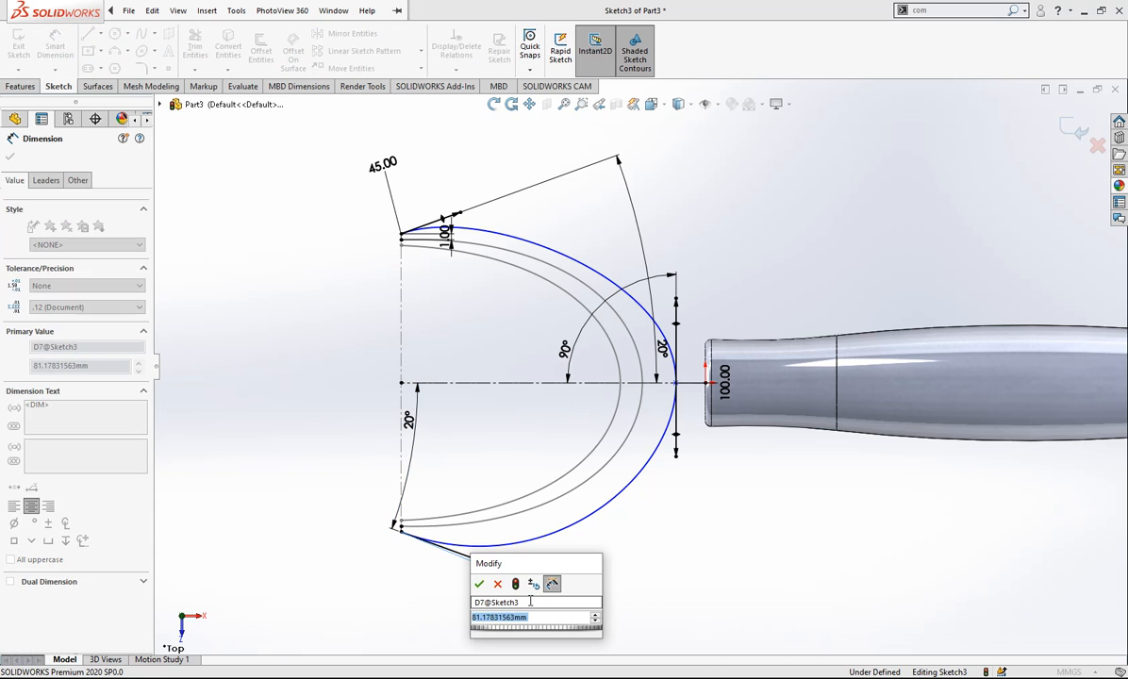
text(45)
key(Return)
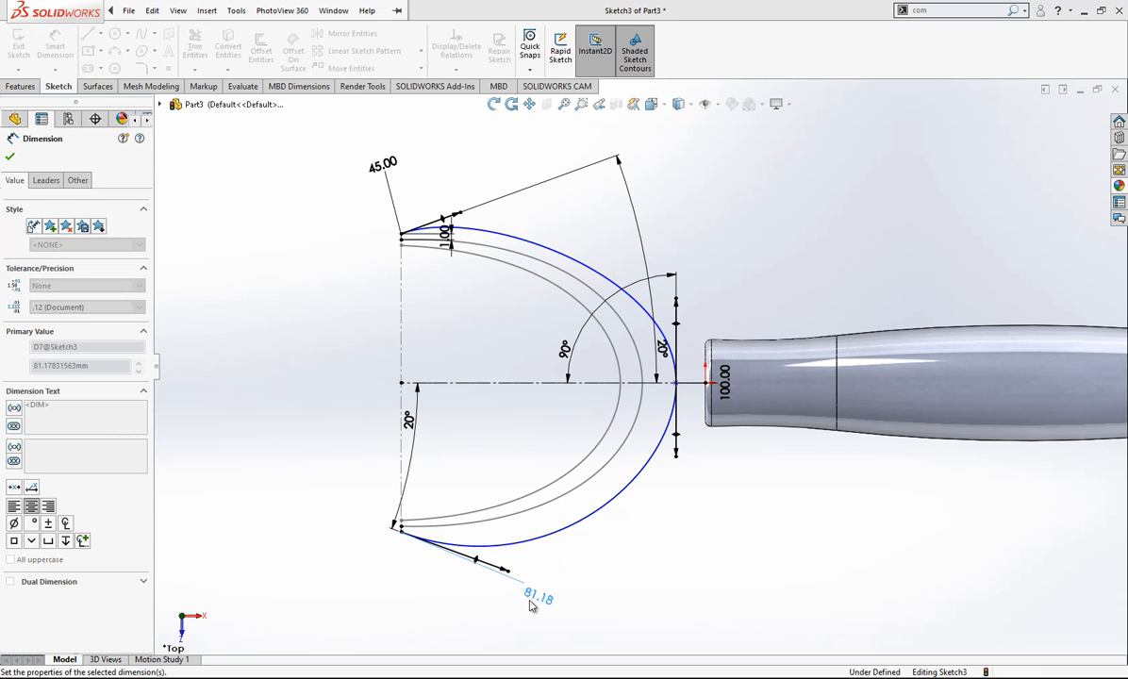
- Dimension the distance from the outer spline's middle point to the far end of the horizontal construction line at 48 mm
click(675, 382)
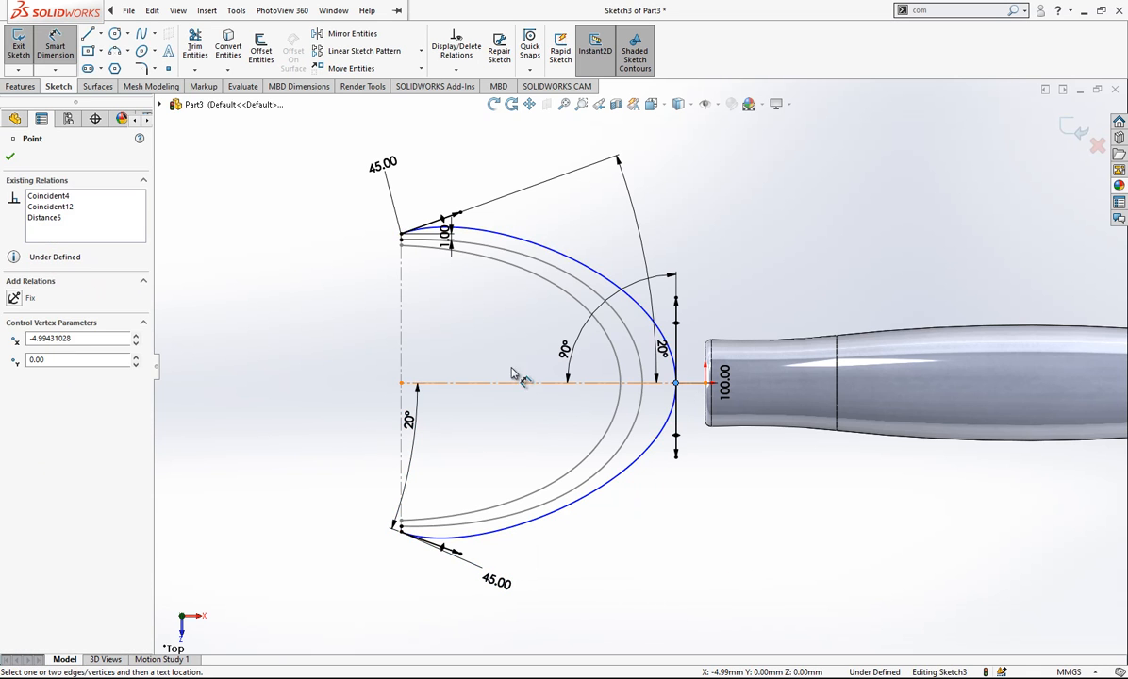
click(400, 382)
click(481, 140)
double_click(474, 128)
text(48)
key(Return)
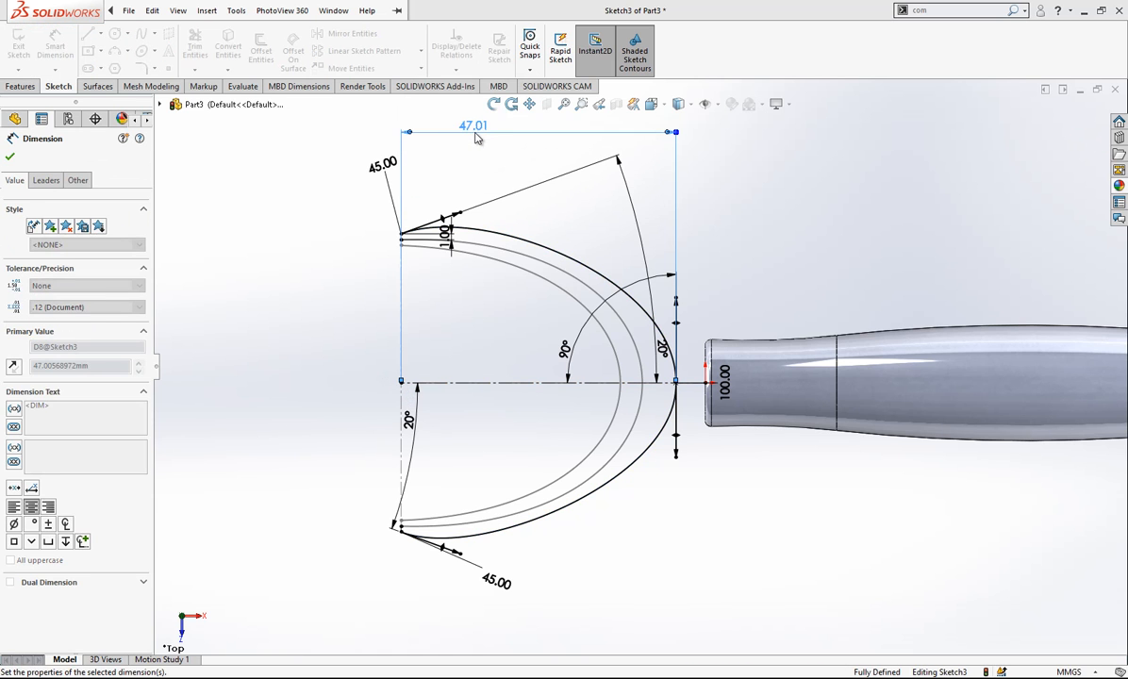
scroll(763, 288, up, 1)
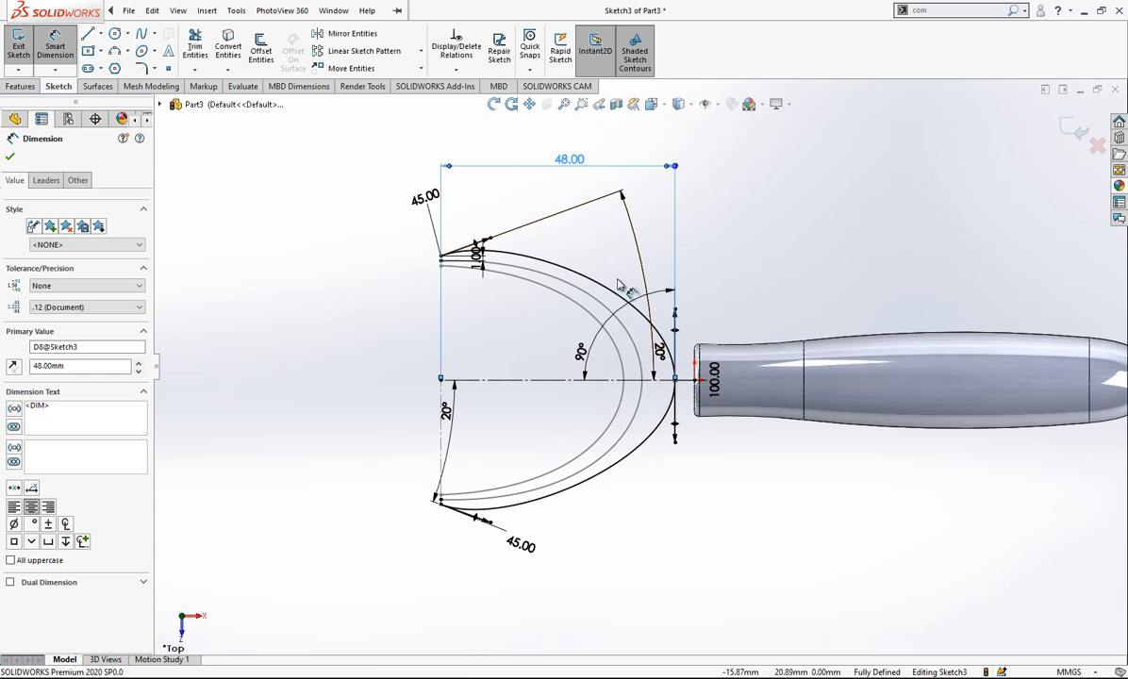
- Tidy the sketch annotations by moving both 20° angle dimensions to the open side of the profile
scroll(528, 226, down, 1)
drag(398, 195, 650, 212)
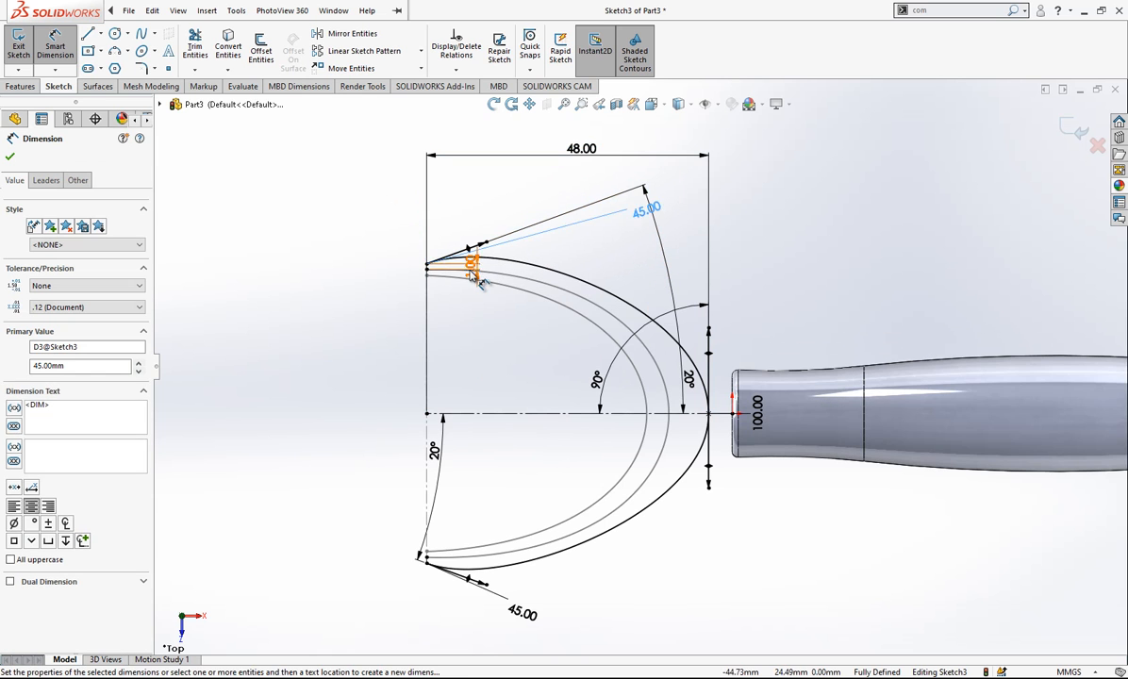
scroll(434, 248, down, 1)
click(662, 268)
scroll(725, 313, up, 1)
scroll(728, 413, down, 1)
scroll(661, 330, up, 2)
scroll(619, 308, down, 1)
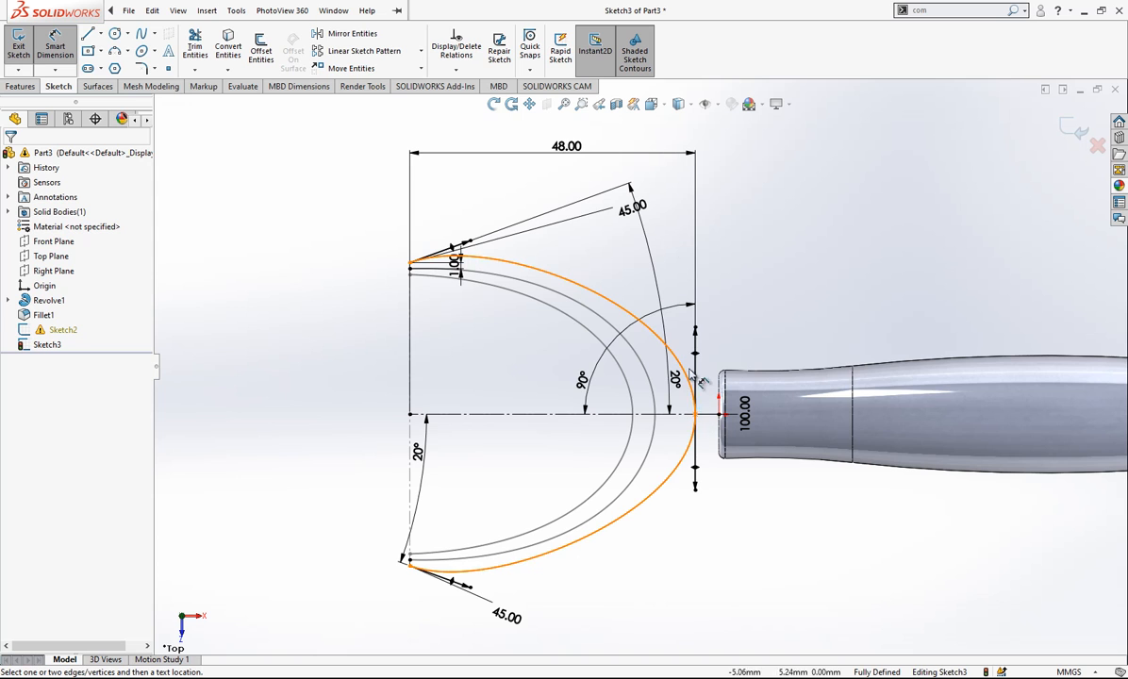
click(641, 212)
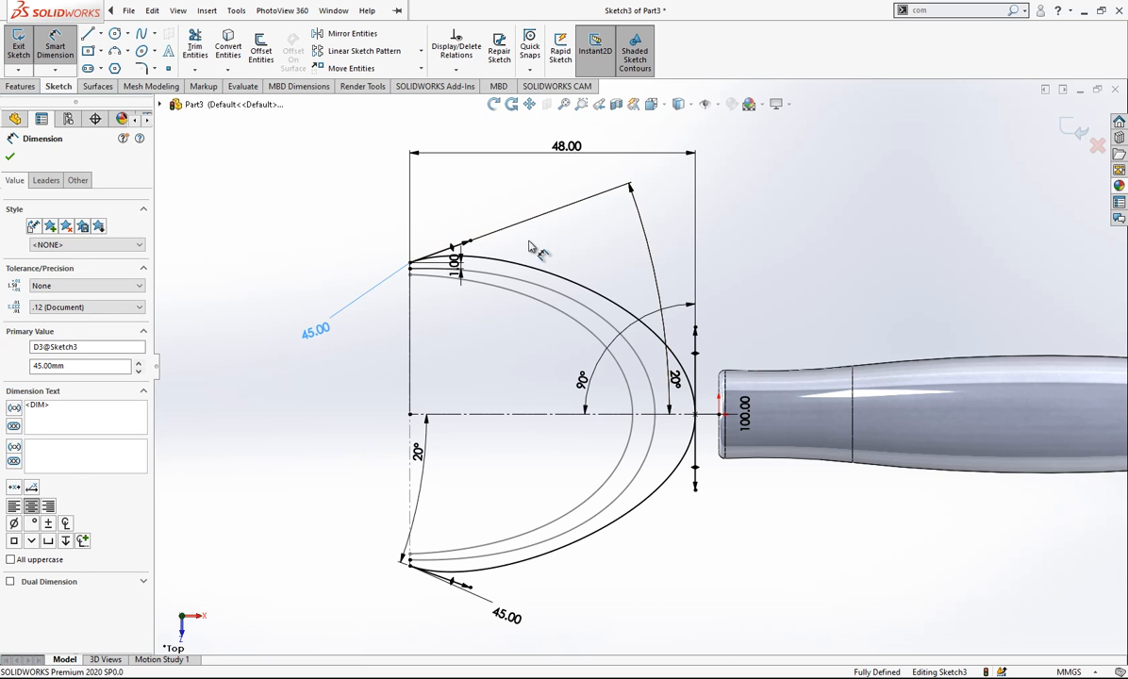
drag(671, 379, 563, 378)
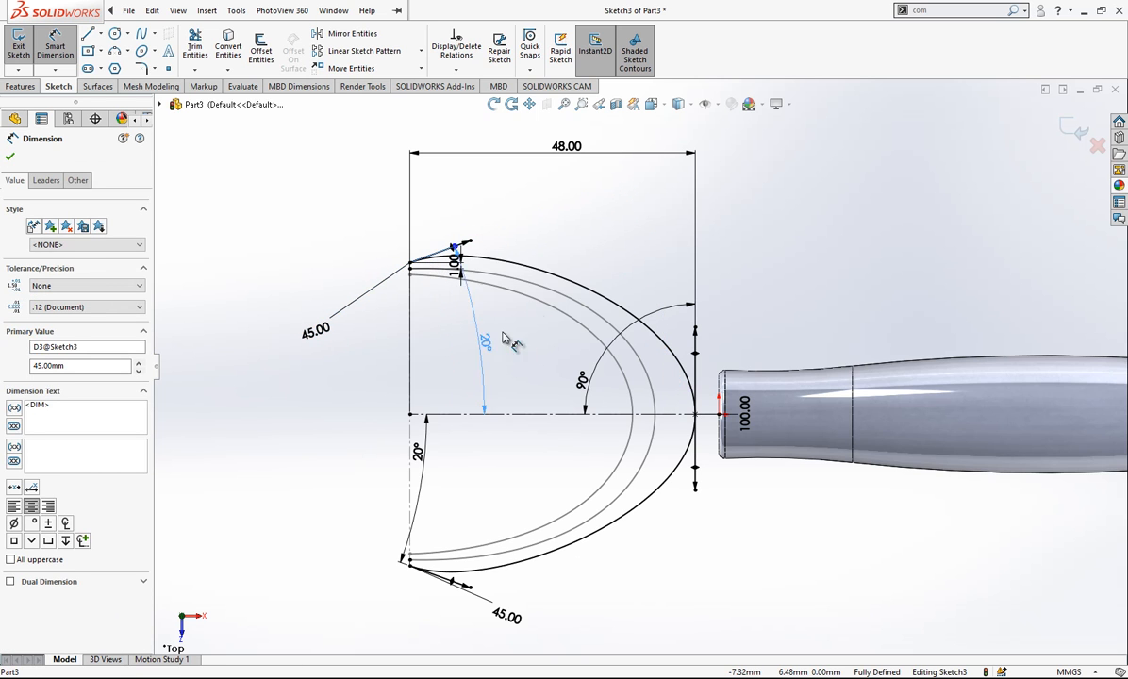
drag(547, 218, 557, 216)
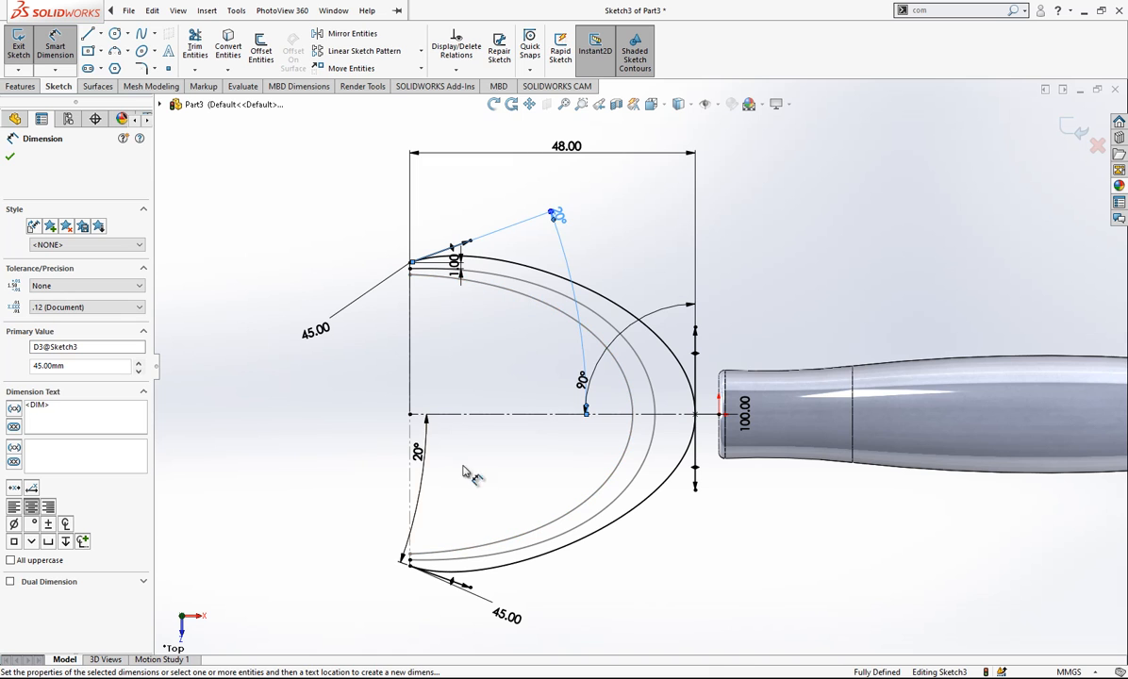
mouse_move(417, 453)
mouse_down()
mouse_move(646, 535)
mouse_move(570, 514)
mouse_up()
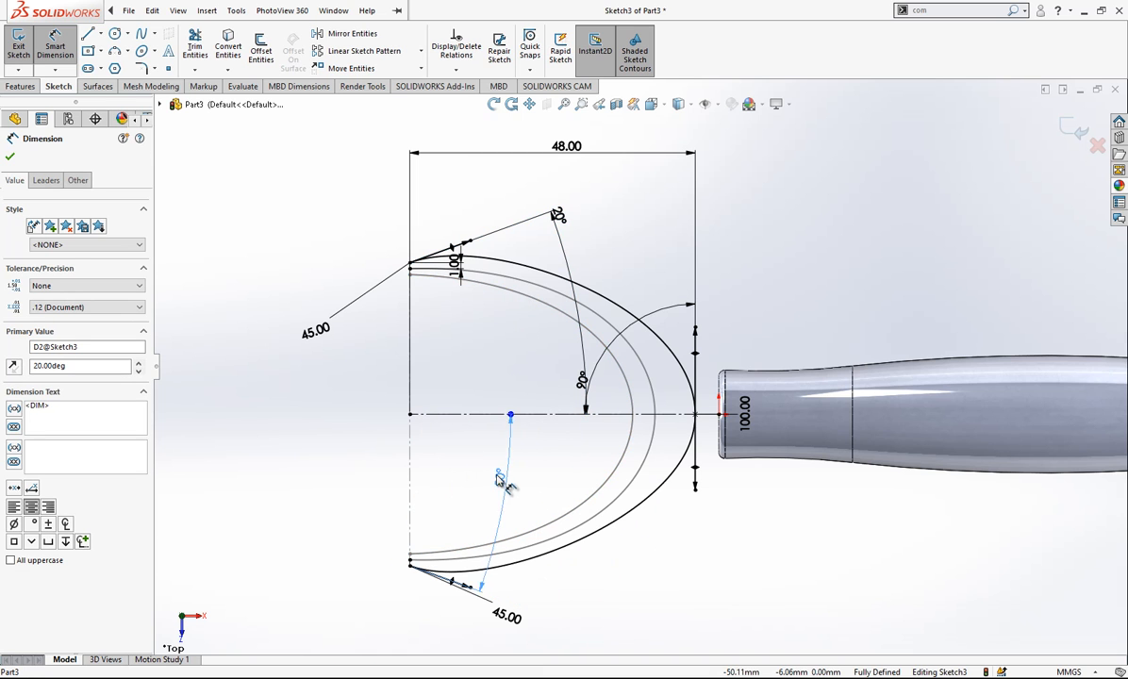
drag(342, 457, 318, 454)
drag(564, 221, 386, 344)
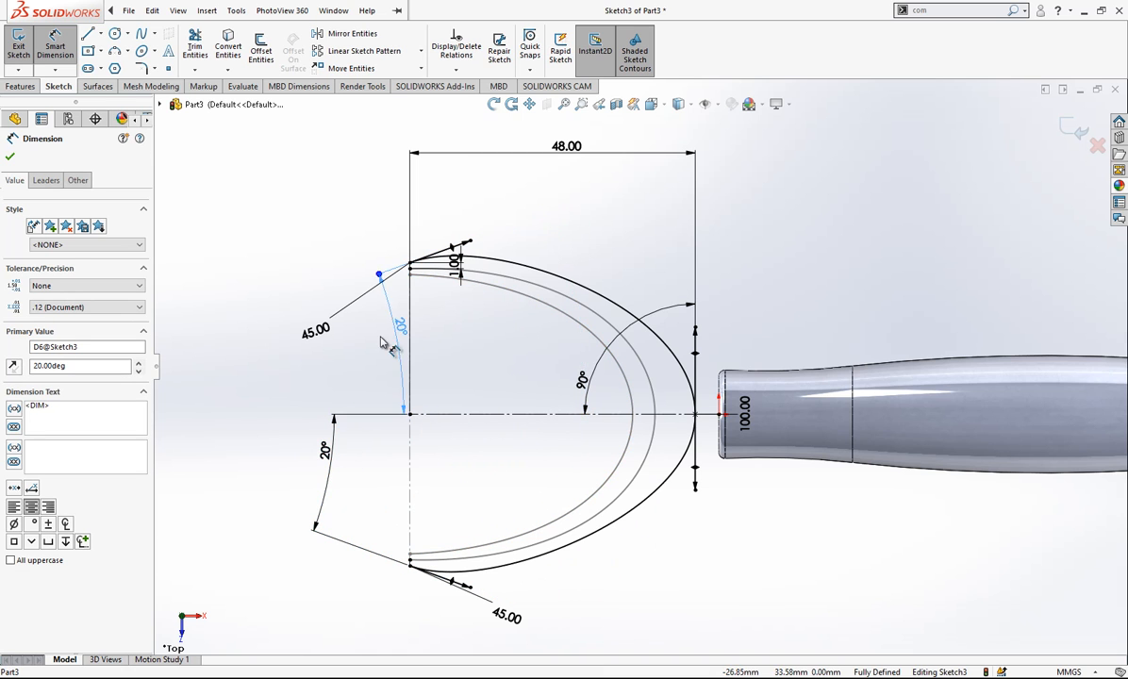
- Reposition the two 45 tangent-length dimensions, the 1 mm offset and the 90° angle dimension clear of the spline handles
drag(315, 330, 528, 181)
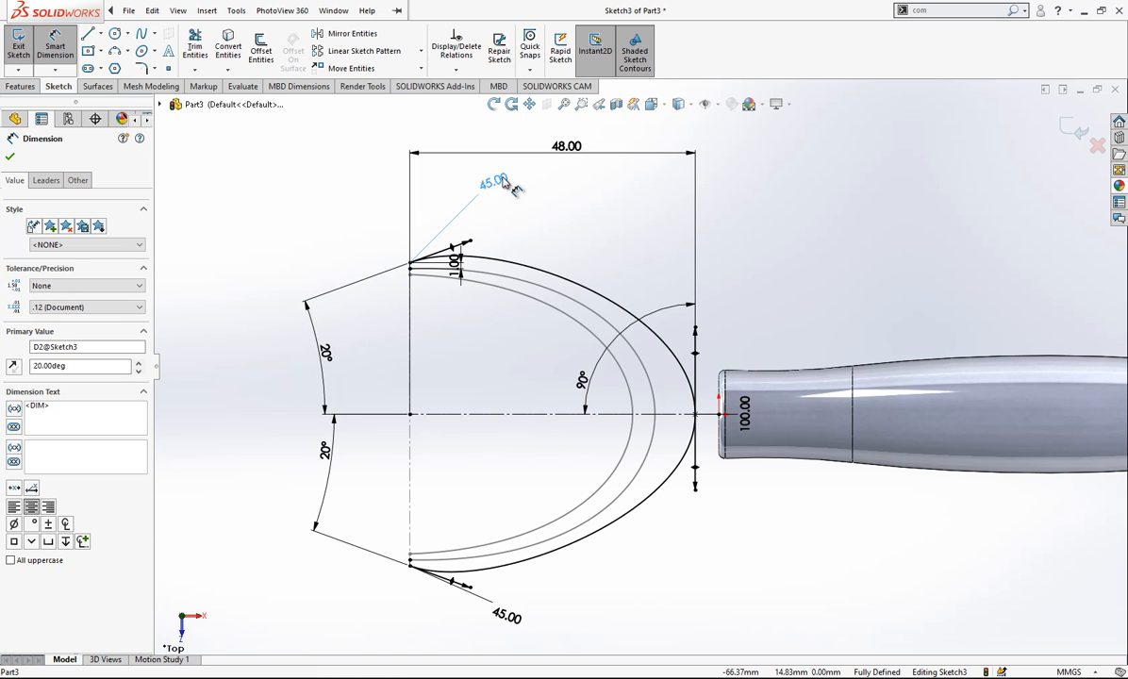
drag(458, 260, 323, 247)
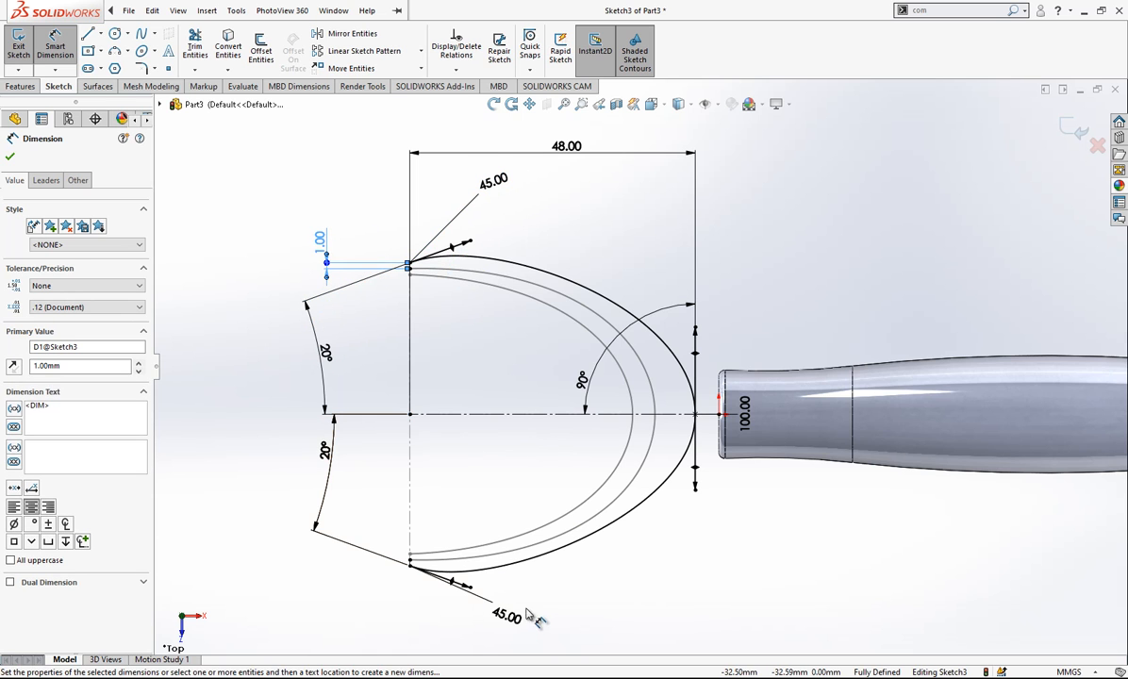
drag(527, 613, 464, 618)
drag(586, 387, 621, 275)
click(824, 313)
- Finish the outer spline sketch and dismiss the rebuild warning
scroll(822, 311, up, 1)
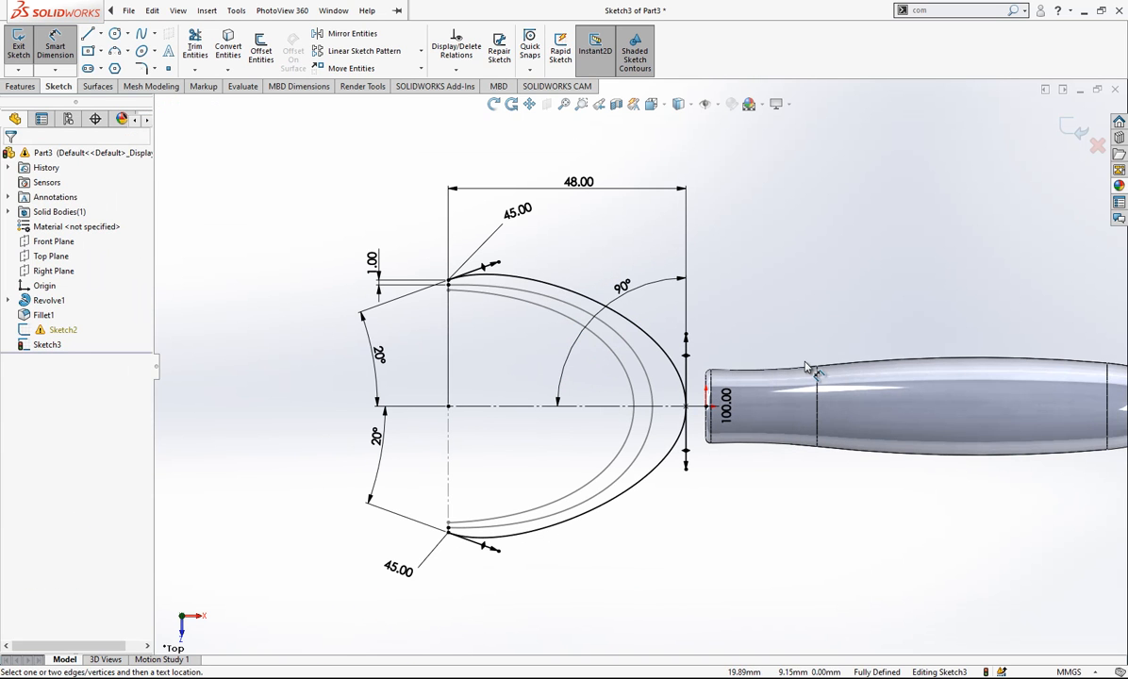
click(1073, 126)
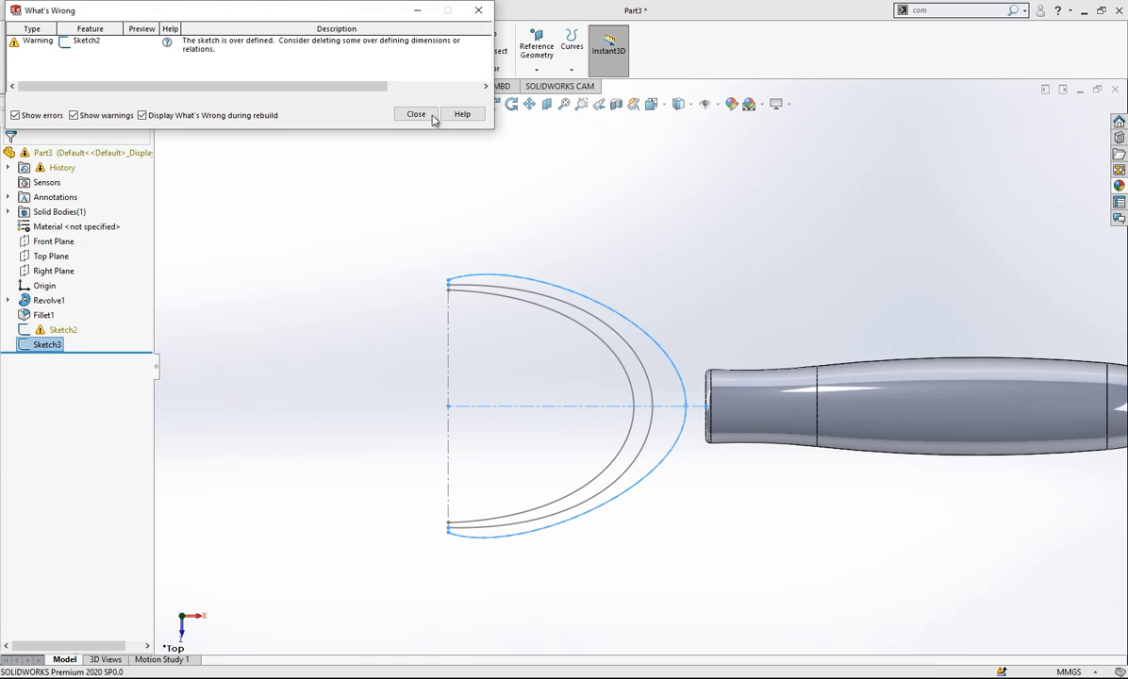
click(407, 112)
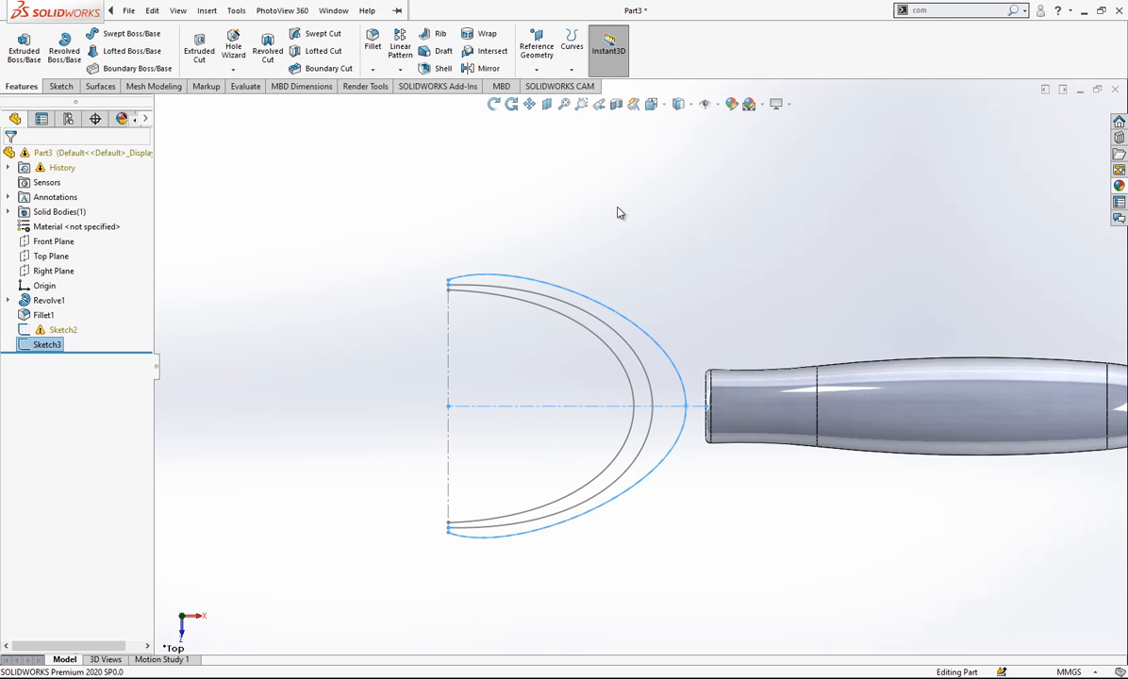
click(58, 330)
click(71, 288)
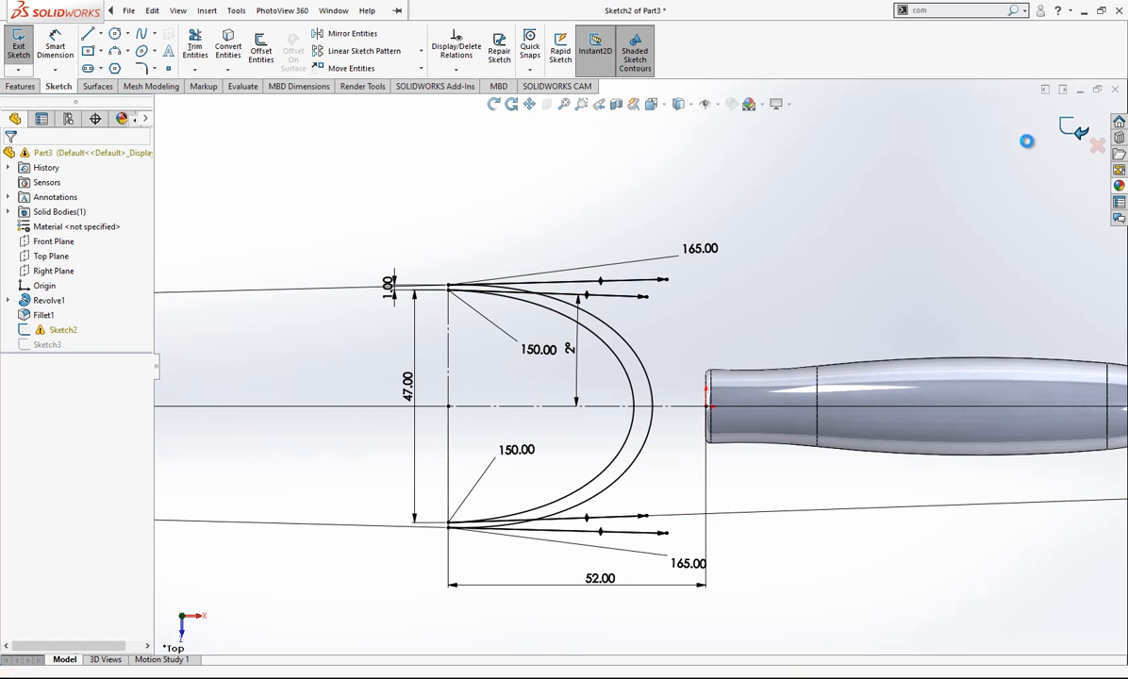
click(418, 113)
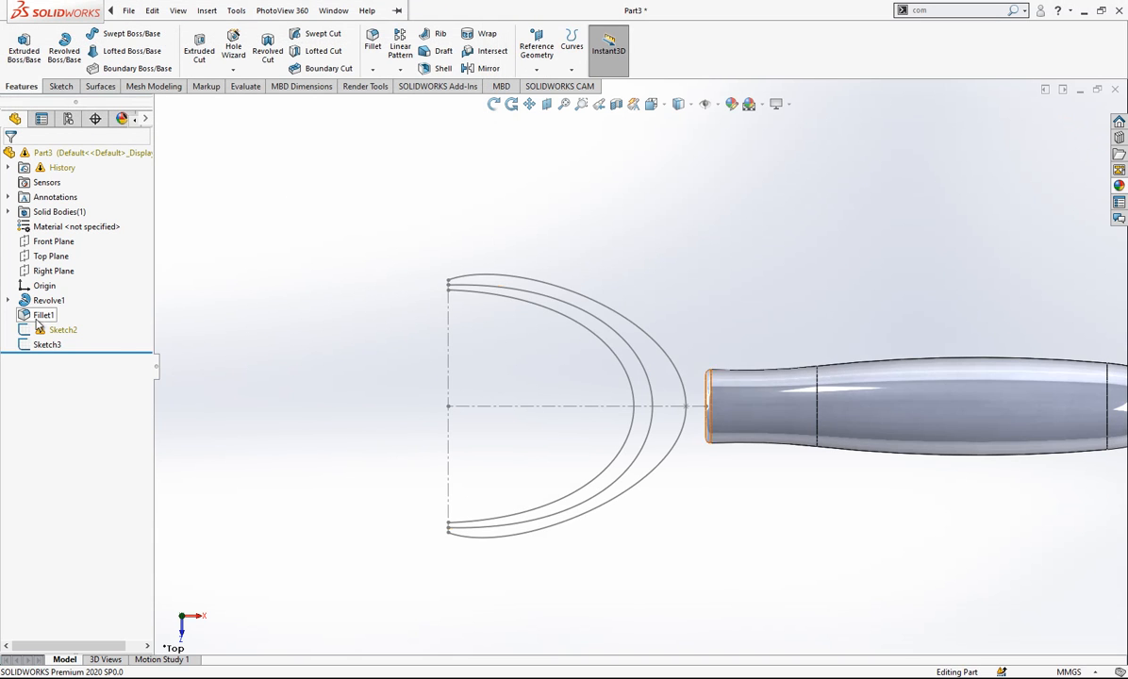
- Edit Sketch2 and delete the redundant 2° angle dimension on the upper spline handle to clear its over-definition
click(37, 326)
click(71, 288)
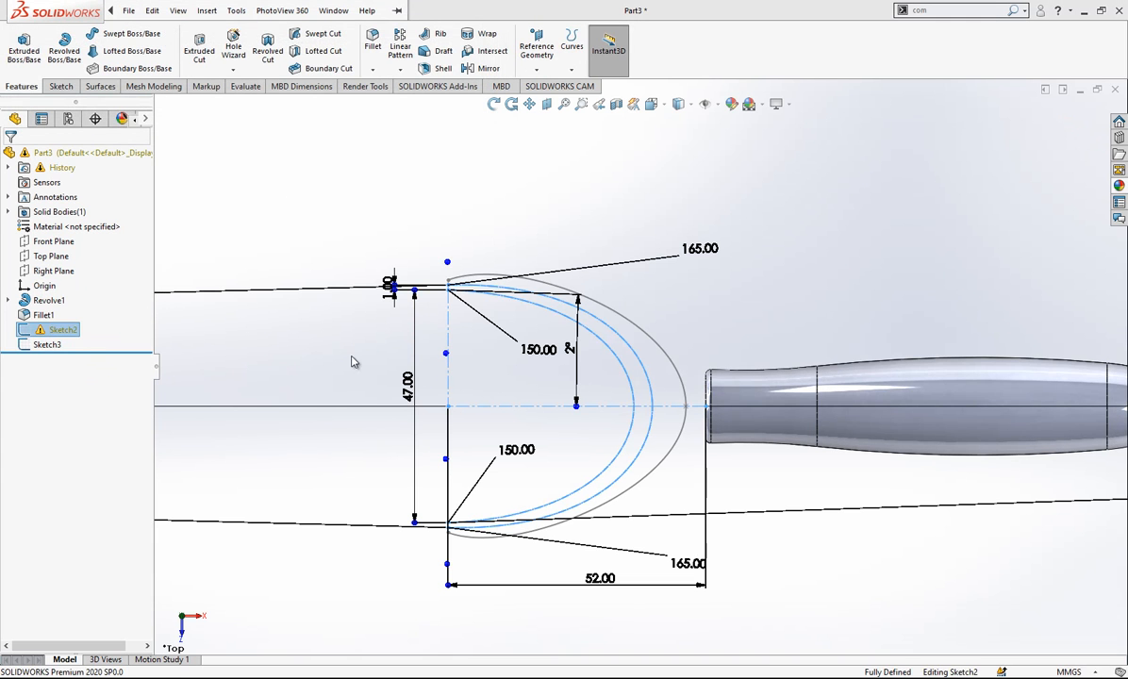
click(578, 351)
key(Delete)
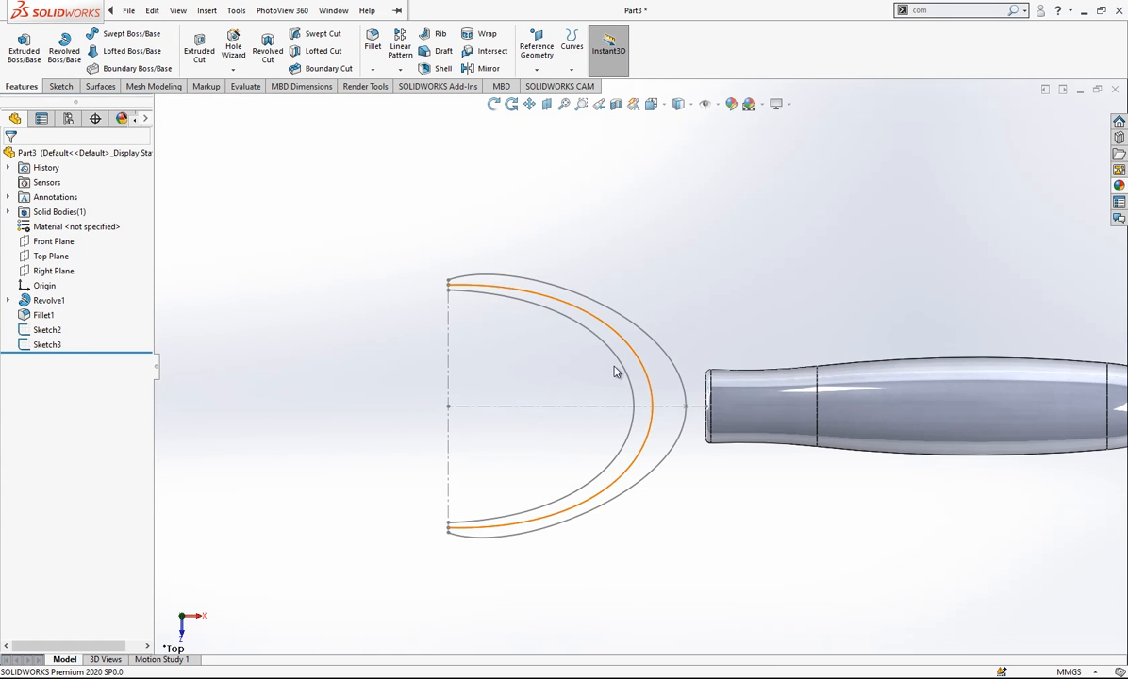
- Orient the view normal to the Front Plane and start a new sketch on that plane
scroll(619, 389, up, 1)
middle_drag(675, 401, 672, 249)
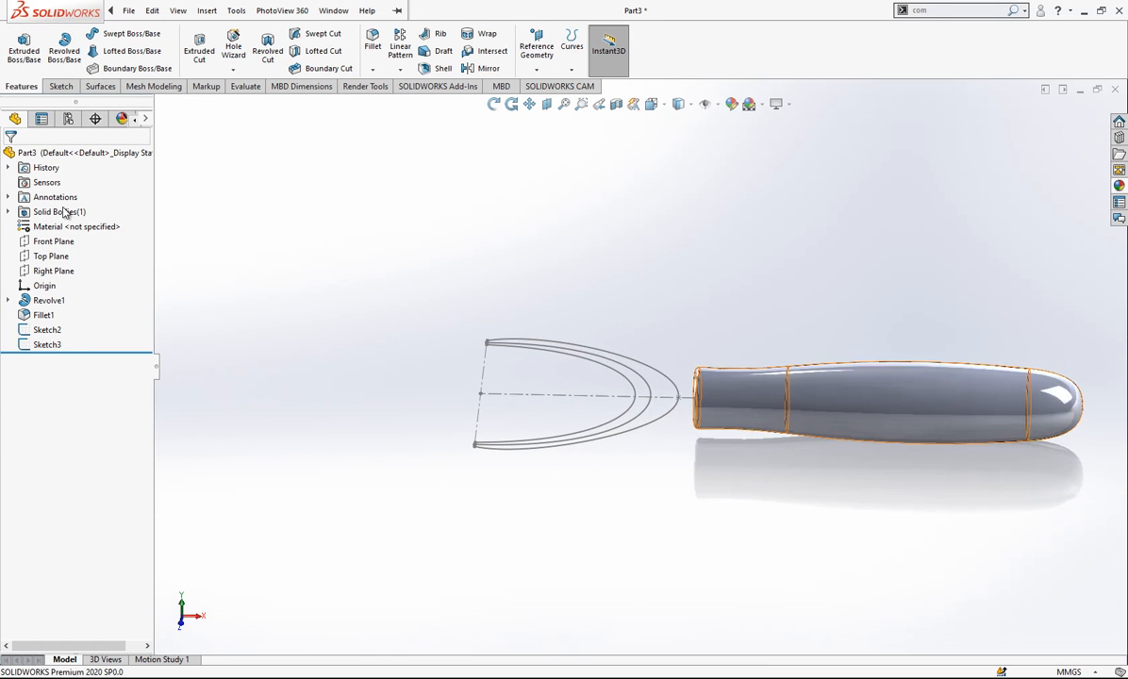
click(35, 243)
middle_drag(596, 354, 703, 424)
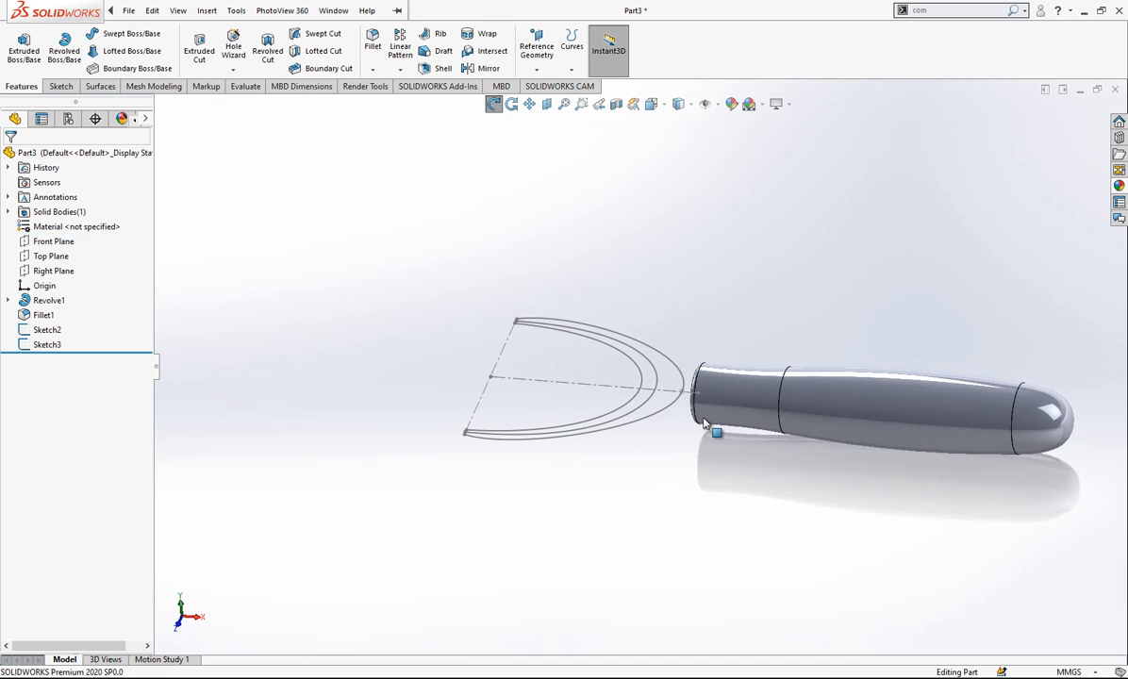
click(41, 241)
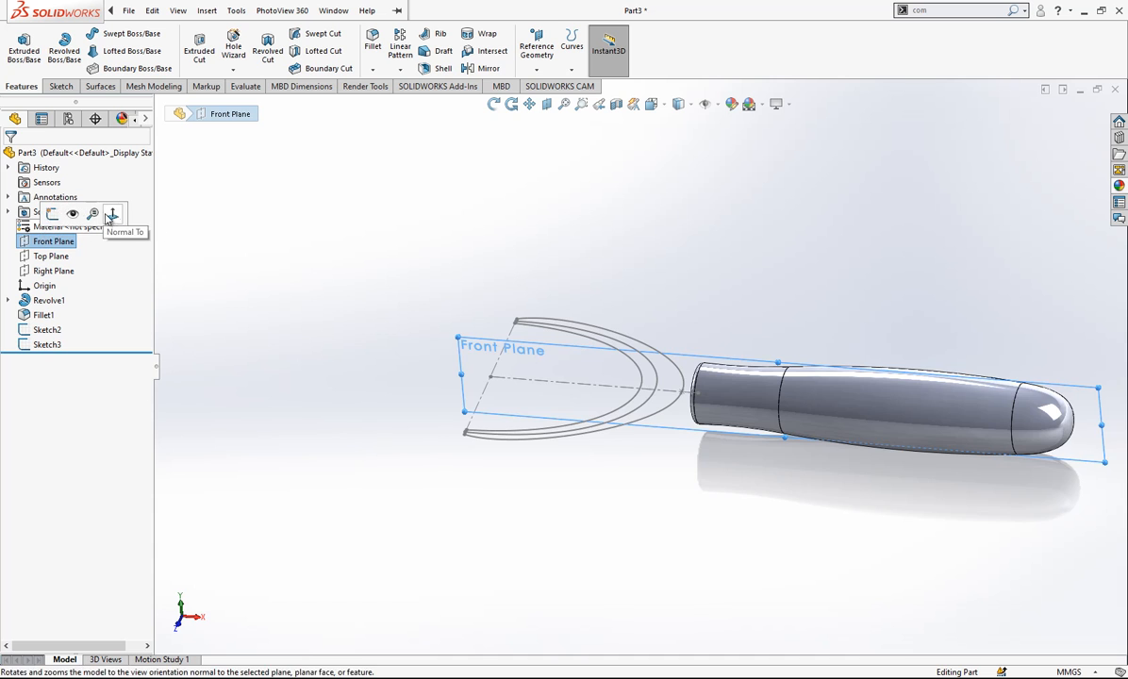
click(109, 216)
right_click(48, 243)
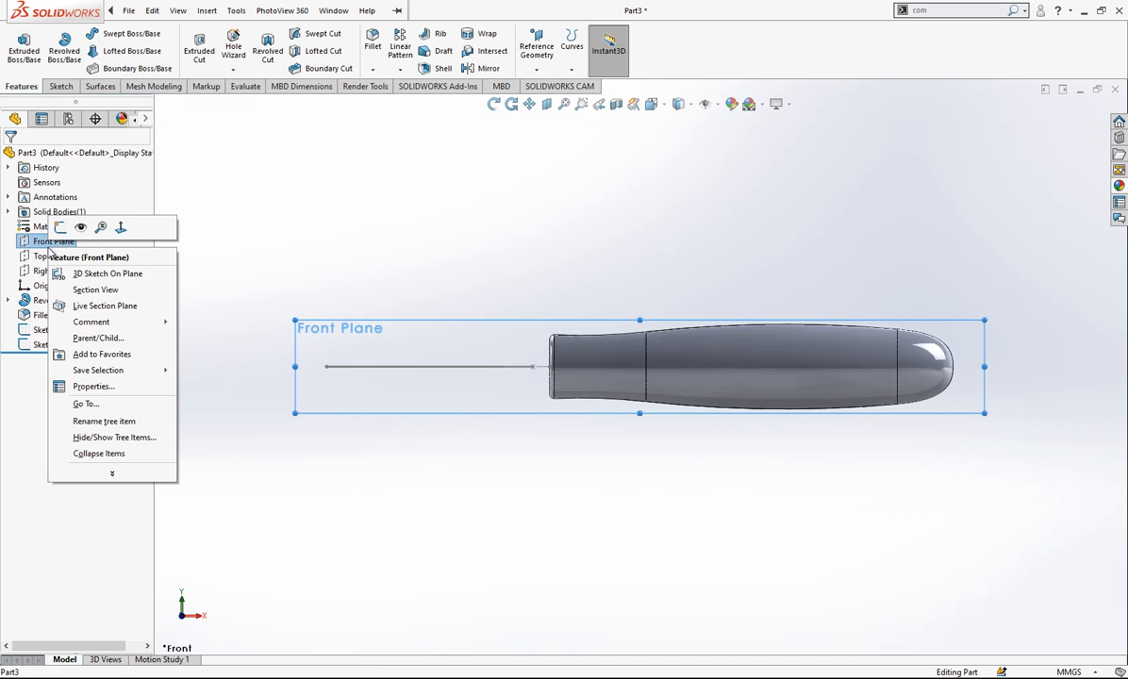
click(59, 229)
scroll(348, 364, down, 3)
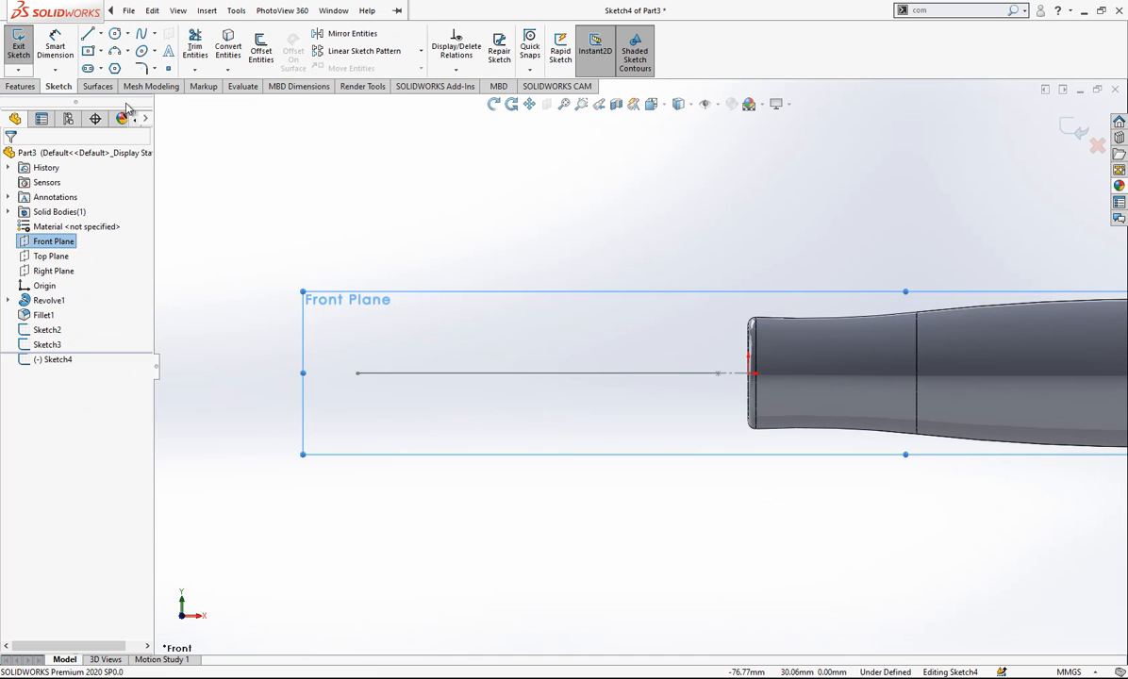
click(88, 50)
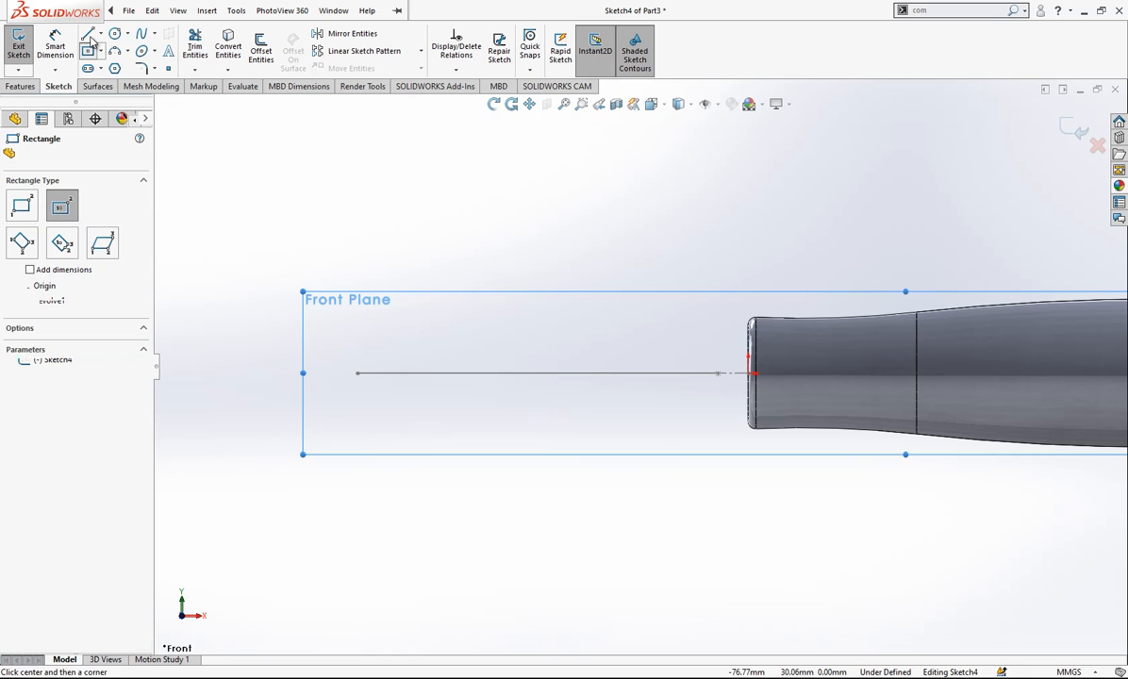
click(380, 320)
key(Escape)
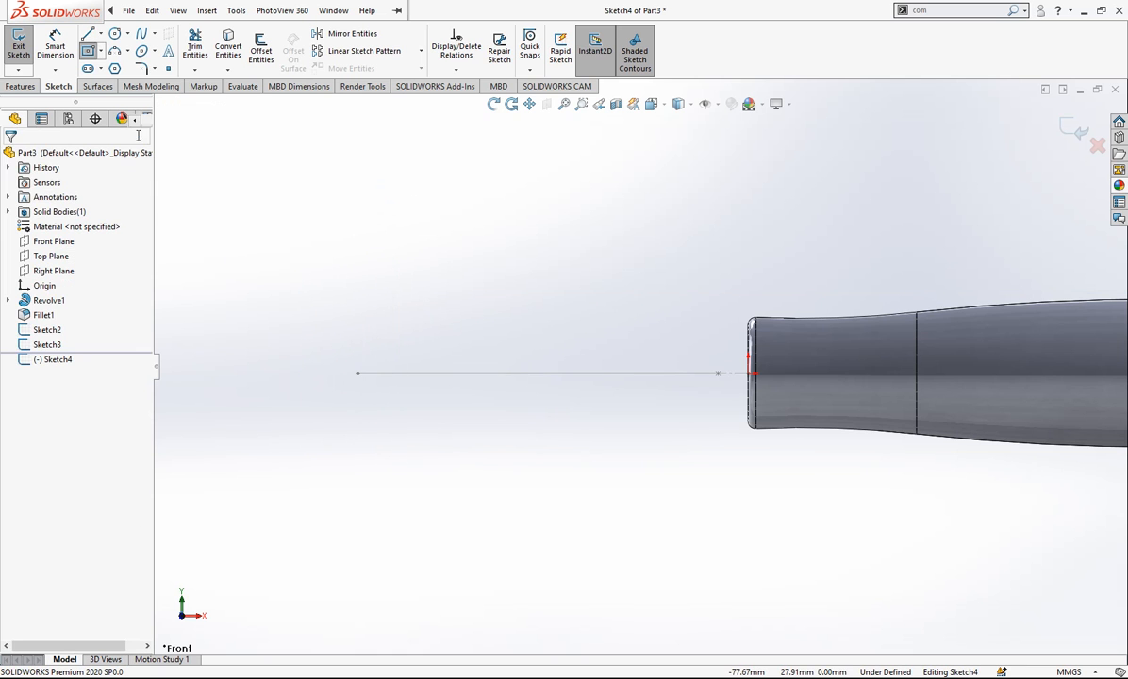
- Sketch a vertical line crossing the free end of the horizontal construction line, extending above and below it
click(88, 34)
click(359, 309)
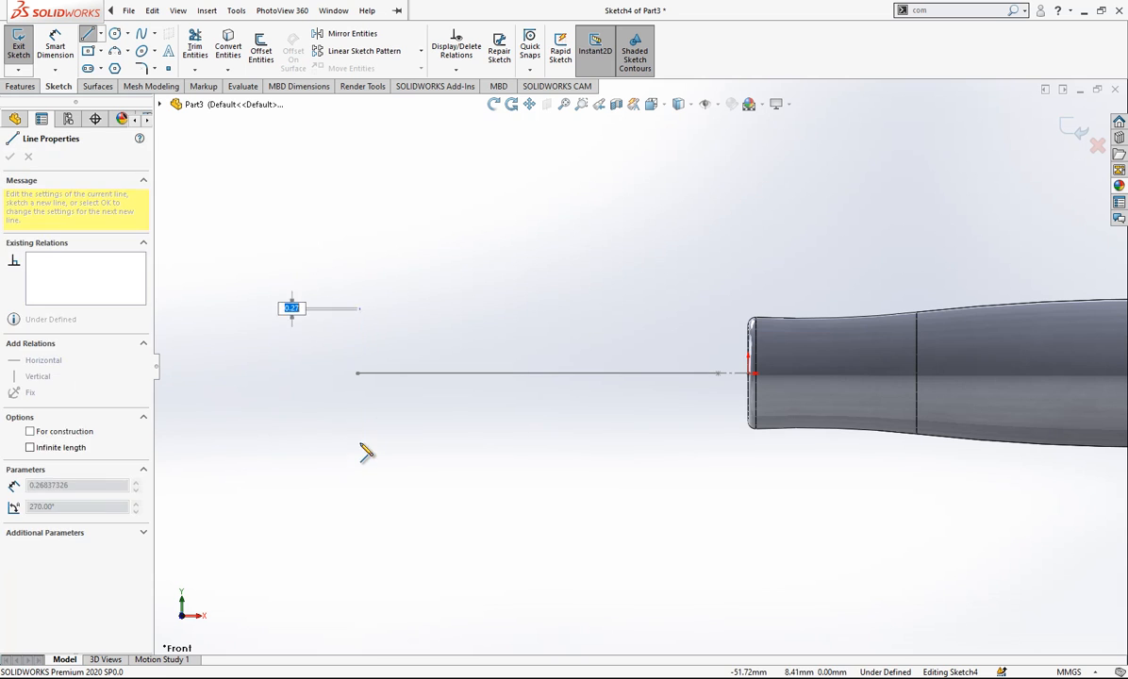
click(360, 450)
key(Escape)
- Add a midpoint relation between the vertical line and the free end point of Sketch2's horizontal construction line
middle_drag(478, 376, 395, 353)
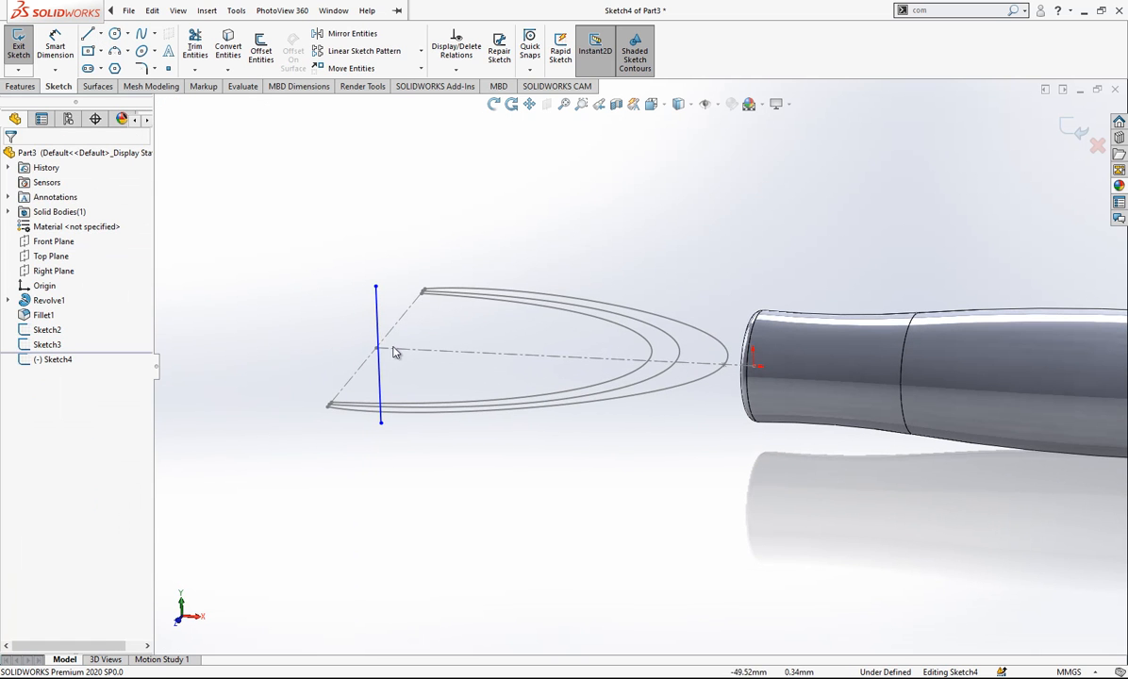
click(377, 351)
key(Escape)
click(378, 358)
ctrl+click(376, 349)
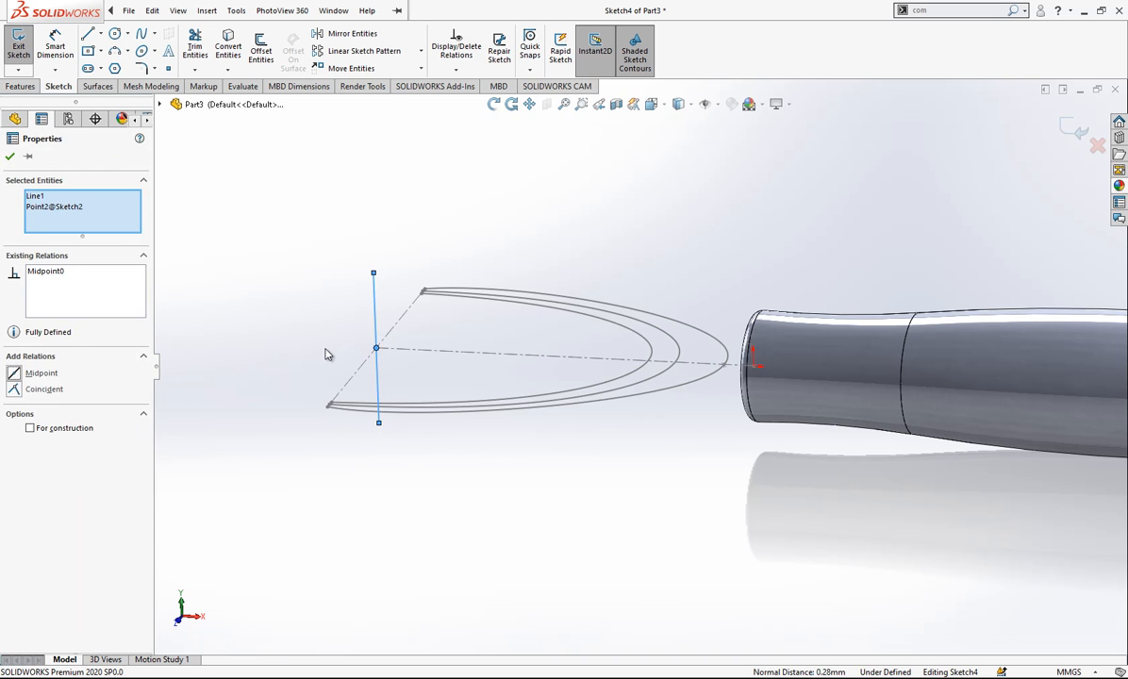
- Dimension the midpoint-constrained vertical line at the free end of the centreline and set its length to 8 mm
key(Escape)
click(55, 48)
click(374, 328)
click(342, 330)
key(Return)
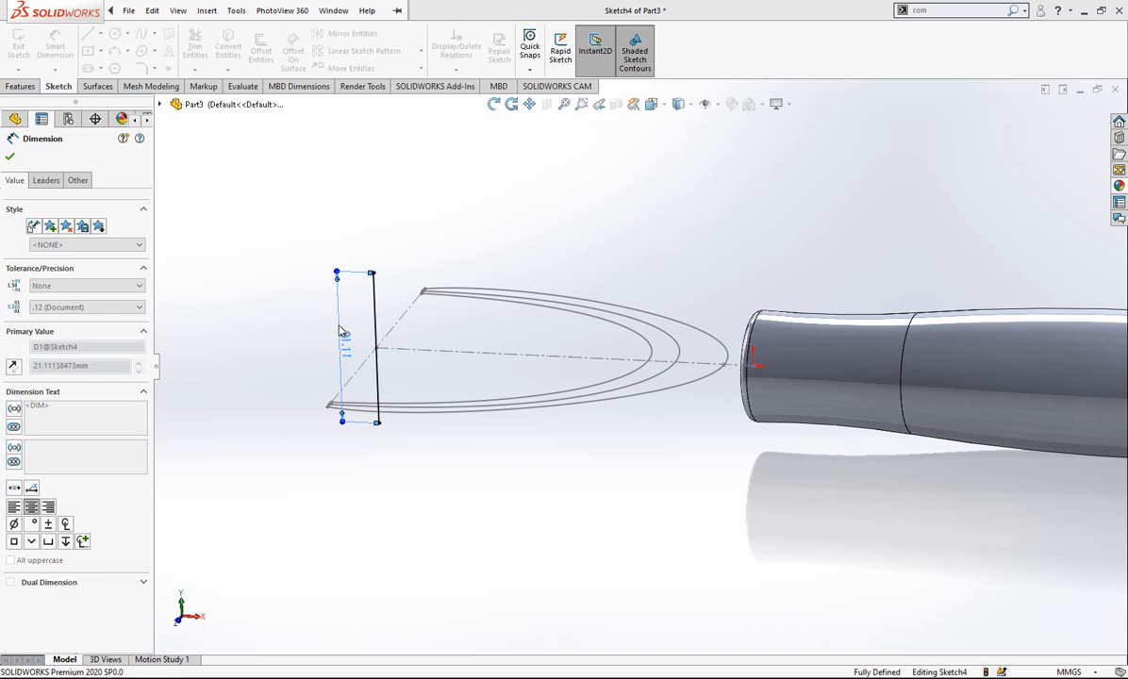
- Convert the 8 mm vertical line to construction geometry
key(Escape)
click(378, 330)
click(438, 289)
click(643, 332)
middle_drag(643, 332, 667, 354)
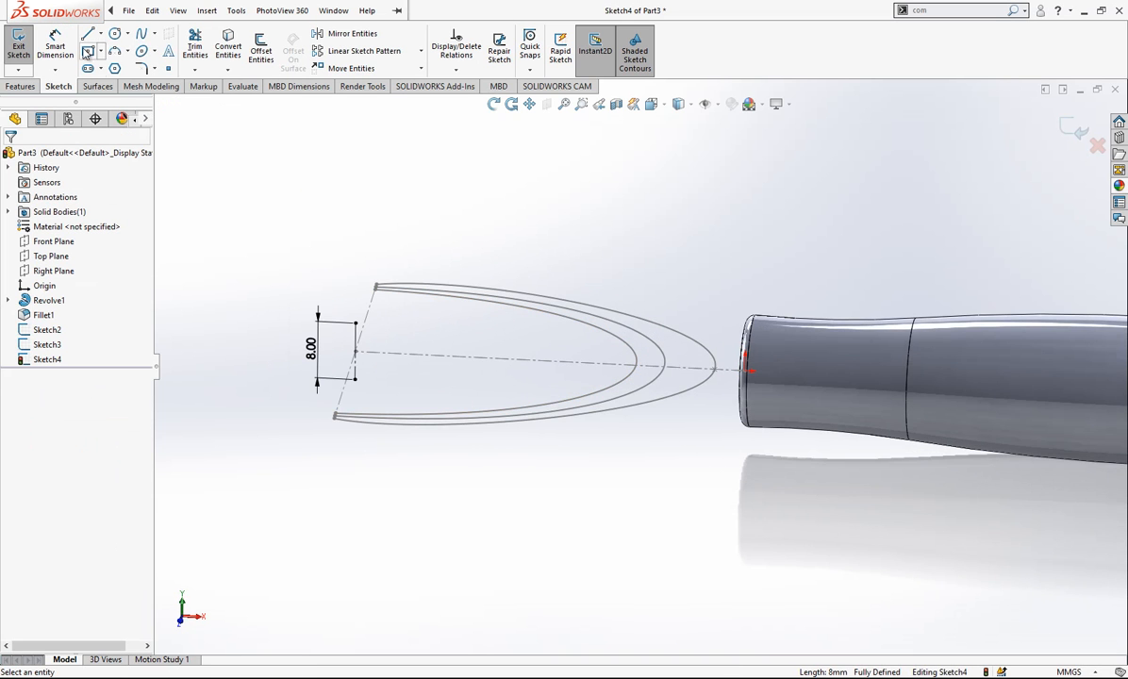
- Sketch a vertical line up from the middle spline's apex and a sloping line from its top to the 8 mm line's upper end
click(88, 34)
mouse_move(666, 366)
mouse_down()
mouse_move(666, 236)
mouse_move(665, 264)
mouse_up()
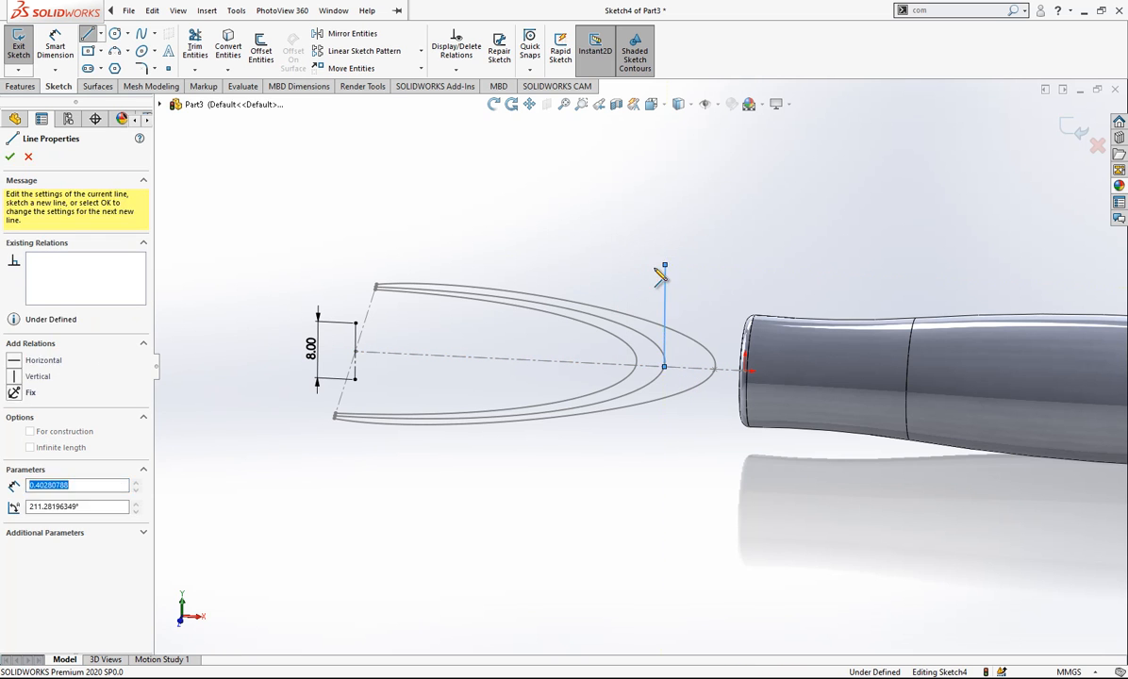
click(356, 324)
key(Escape)
scroll(632, 302, down, 1)
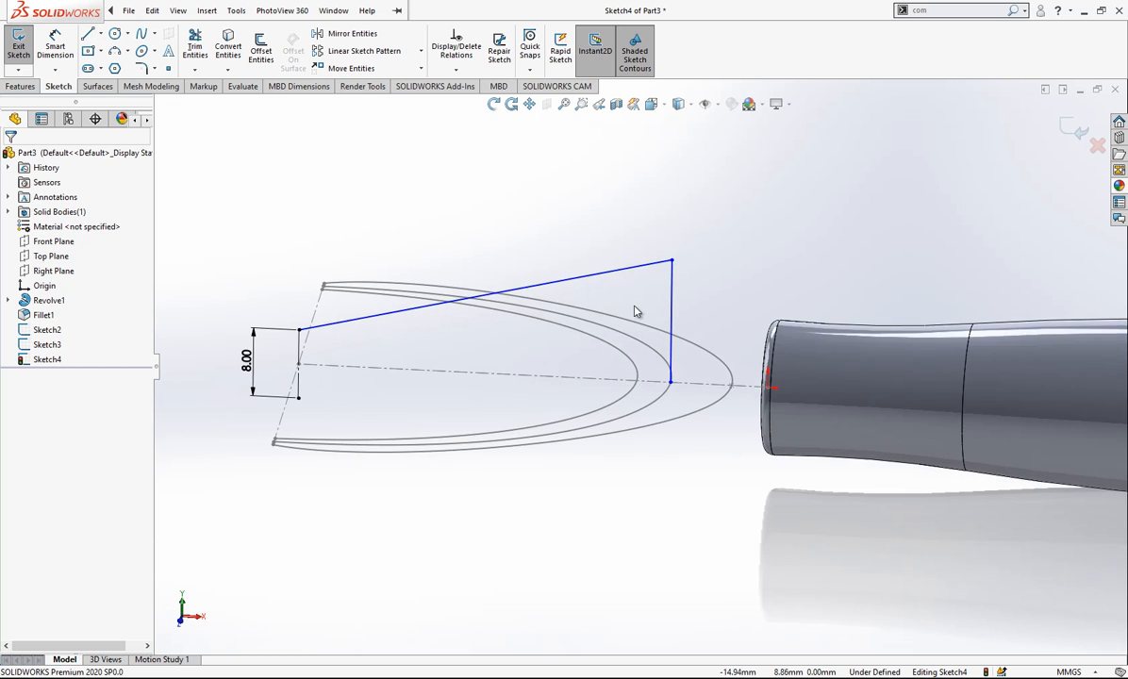
- Add a pierce relation between the new vertical line's lower end point and the middle spline of Sketch2
click(670, 383)
ctrl+click(666, 391)
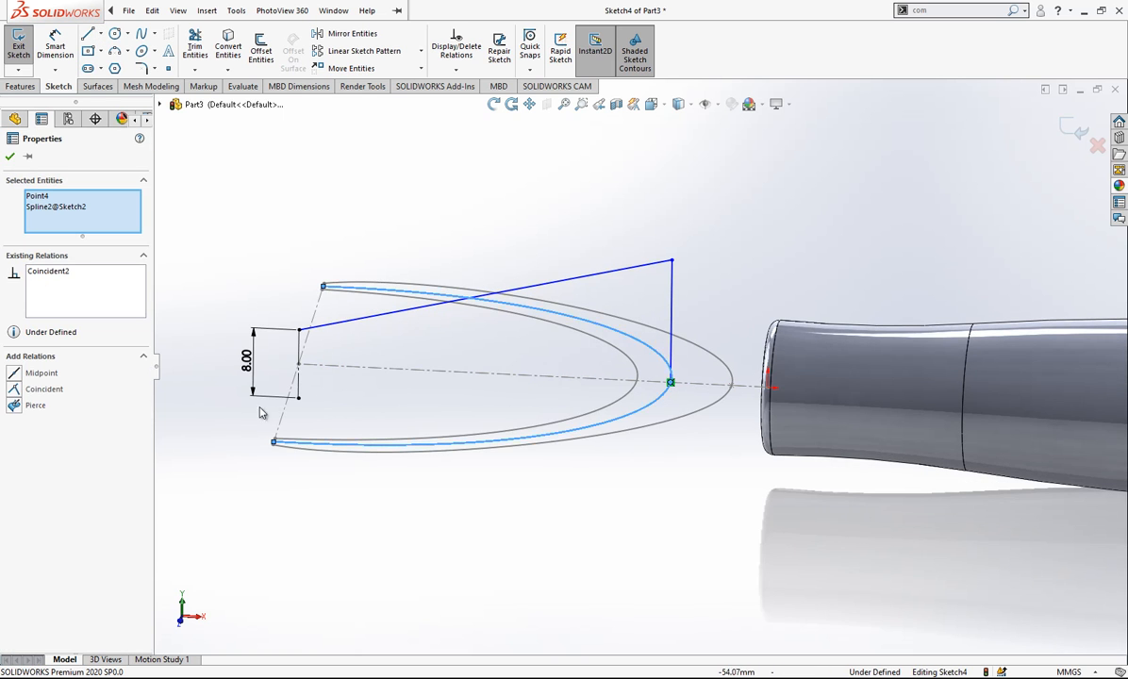
click(37, 406)
click(740, 289)
click(668, 269)
key(Escape)
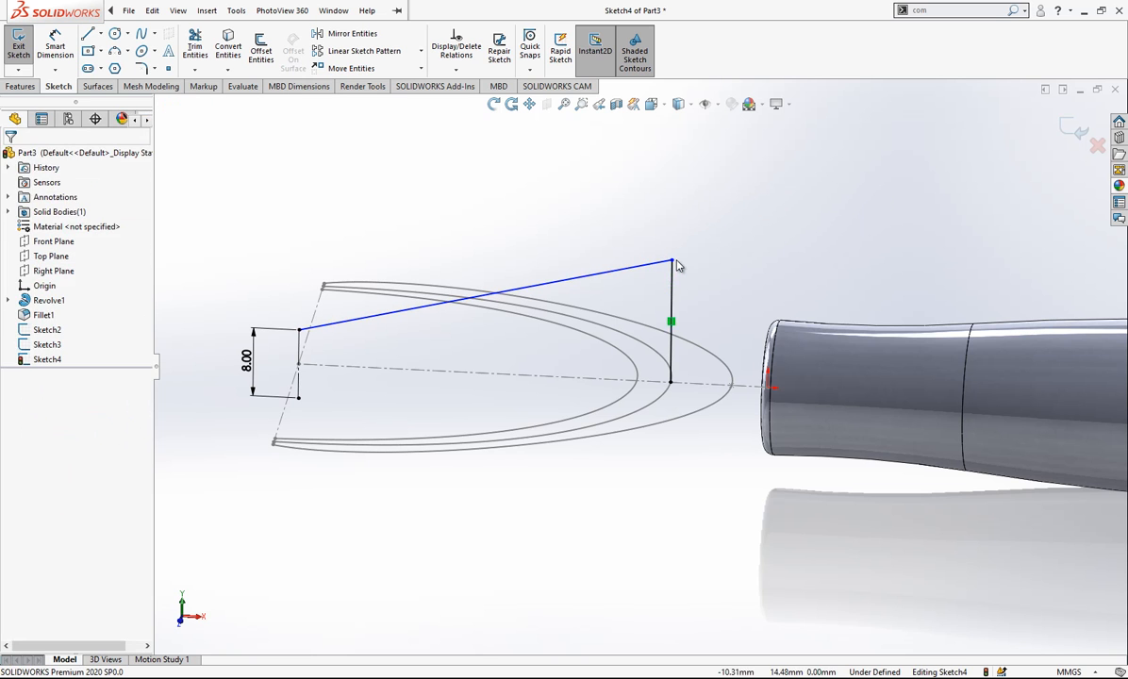
- Set the length of the vertical line above the middle spline's apex to 6 mm and convert it to construction geometry
mouse_move(673, 260)
mouse_down()
mouse_move(672, 295)
mouse_move(672, 270)
mouse_up()
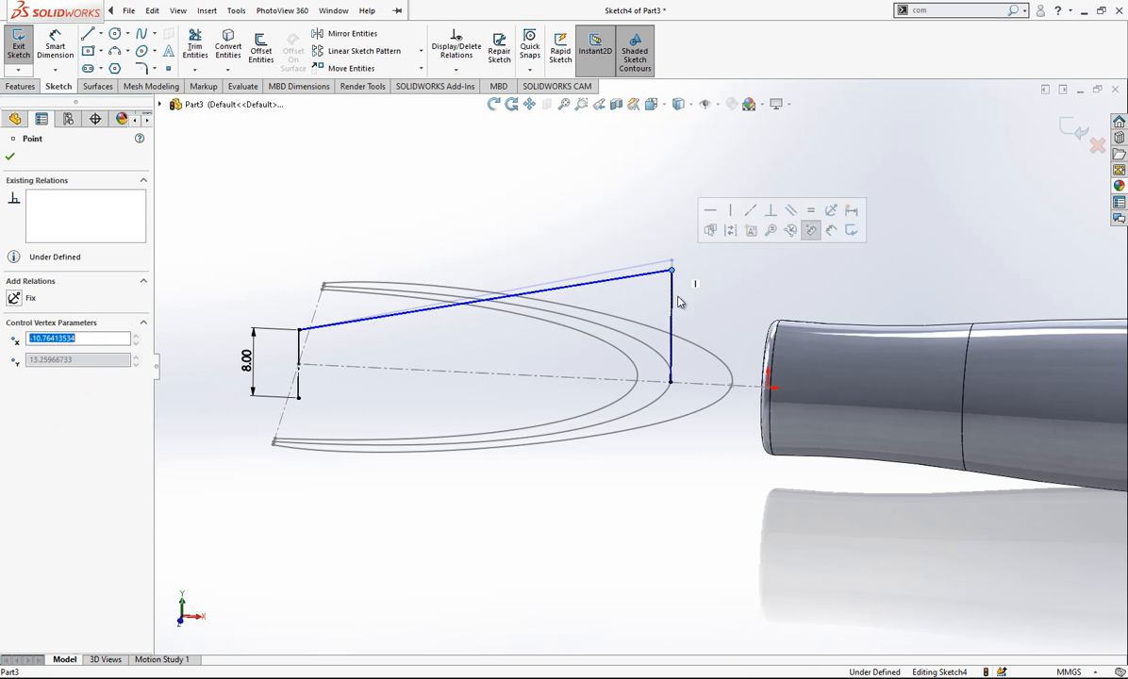
key(Escape)
right_drag(689, 396, 689, 373)
click(672, 302)
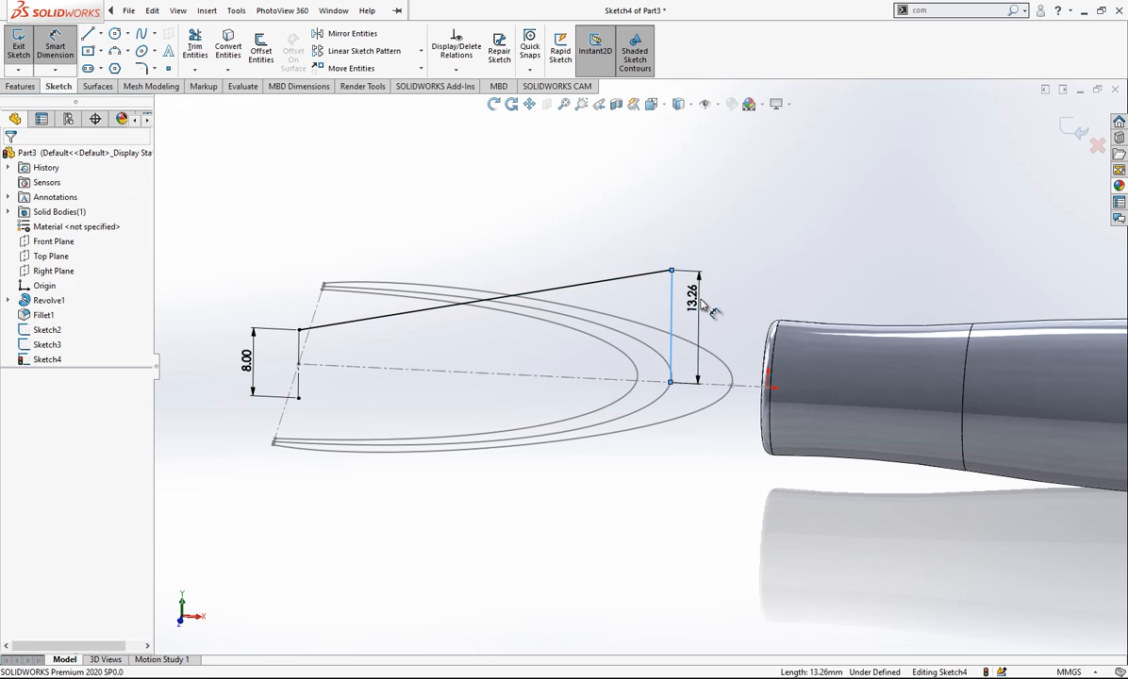
click(701, 304)
key(Return)
key(Escape)
mouse_move(591, 365)
middle_down()
mouse_move(571, 244)
mouse_move(587, 328)
mouse_move(638, 385)
middle_up()
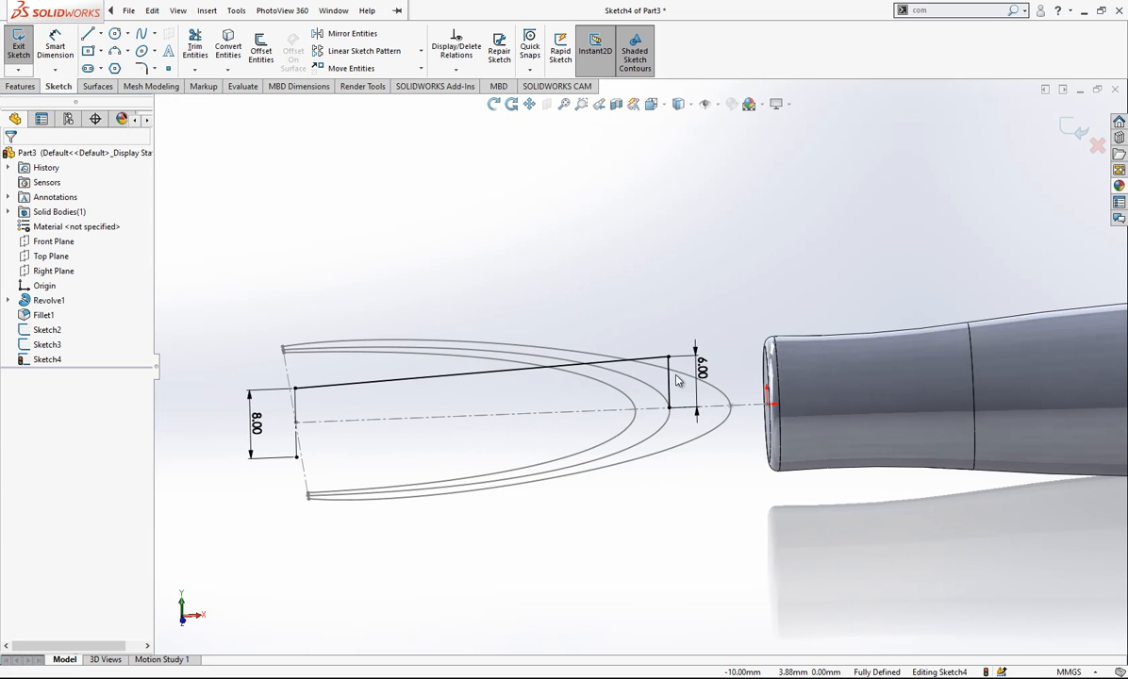
click(670, 381)
mouse_move(695, 393)
middle_down()
mouse_move(651, 409)
mouse_move(688, 395)
mouse_move(691, 375)
middle_up()
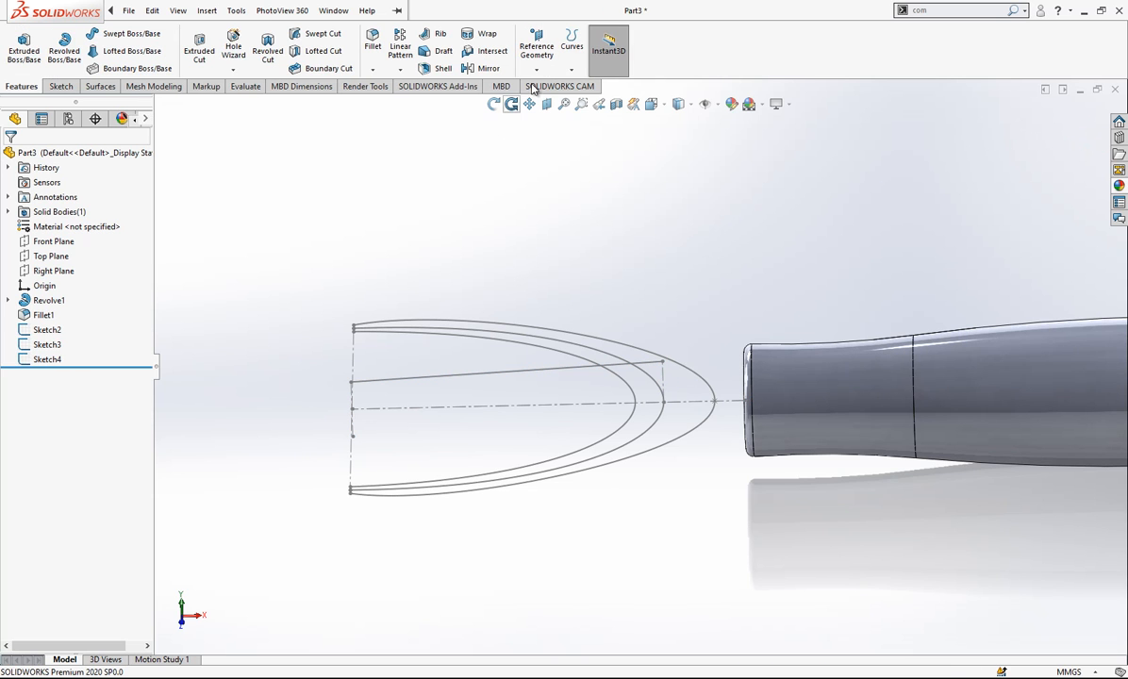
- Start a new sketch on the Top Plane and convert the middle spline of Sketch2 into it
click(51, 255)
mouse_move(580, 345)
middle_down()
mouse_move(566, 368)
mouse_move(574, 383)
mouse_move(607, 365)
mouse_move(594, 359)
middle_up()
right_click(67, 261)
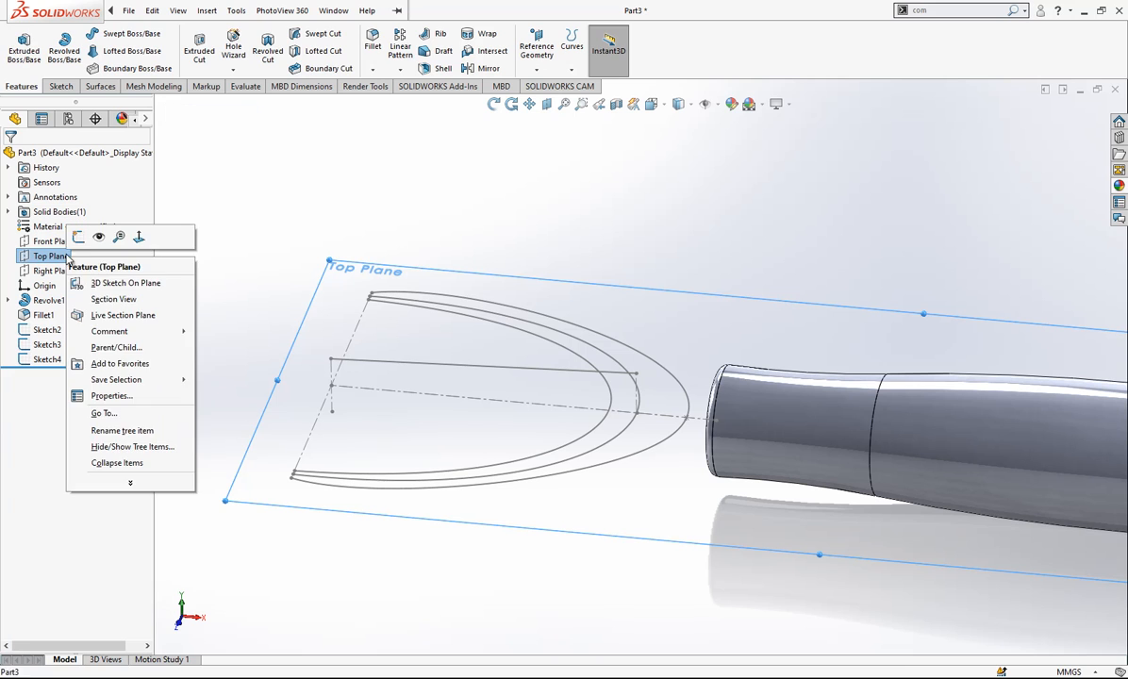
click(98, 234)
click(623, 370)
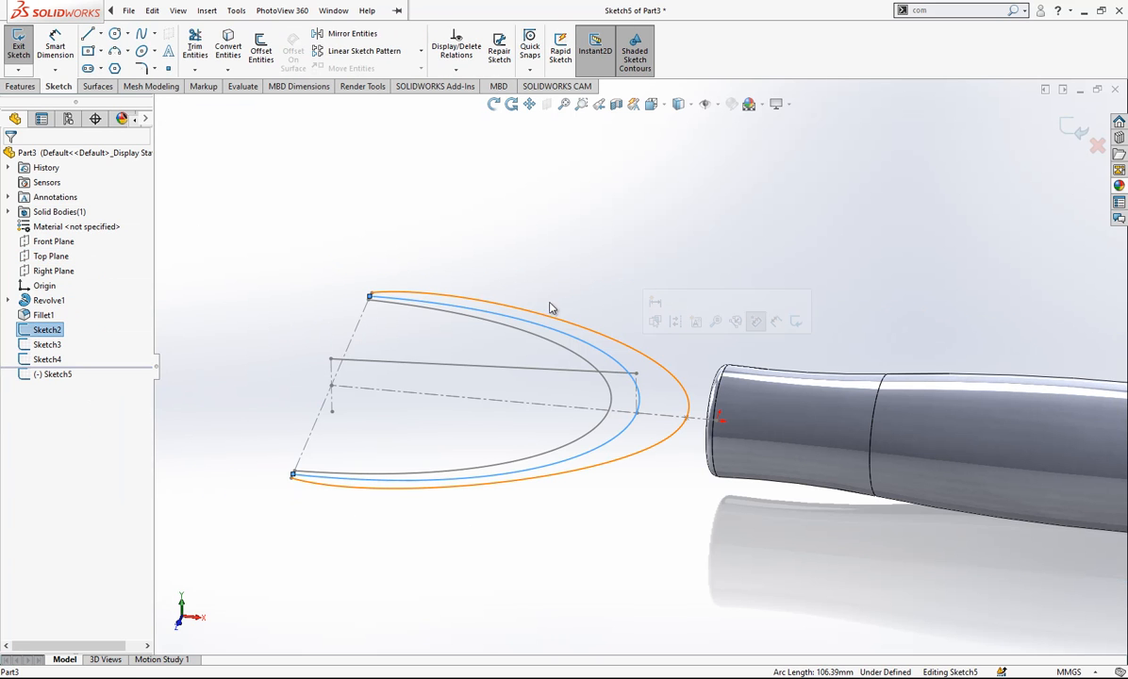
click(237, 52)
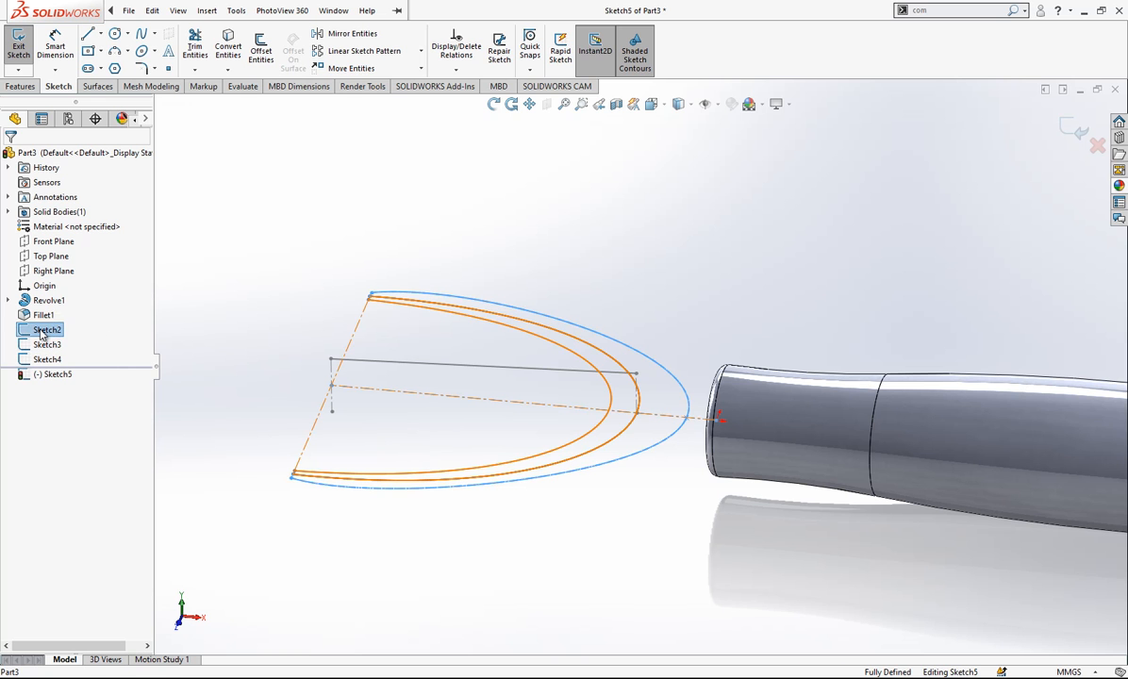
mouse_move(627, 376)
middle_down()
mouse_move(646, 380)
mouse_move(618, 377)
middle_up()
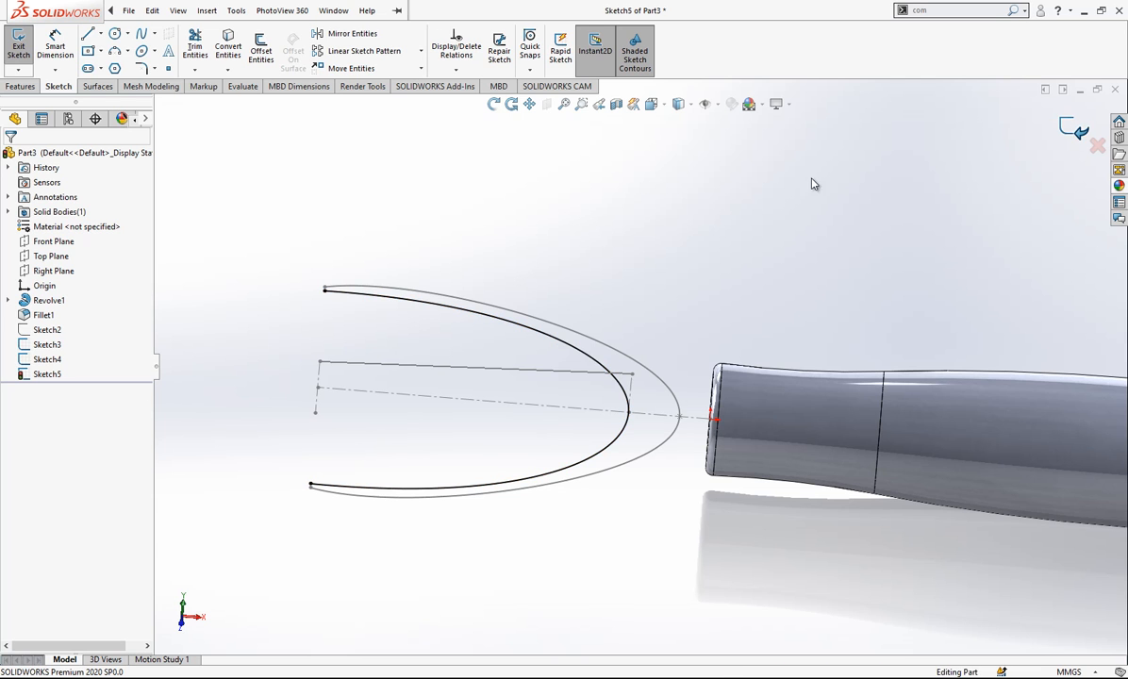
- Create a projected curve from the converted spline in Sketch5 and the sloping line of Sketch4
click(581, 67)
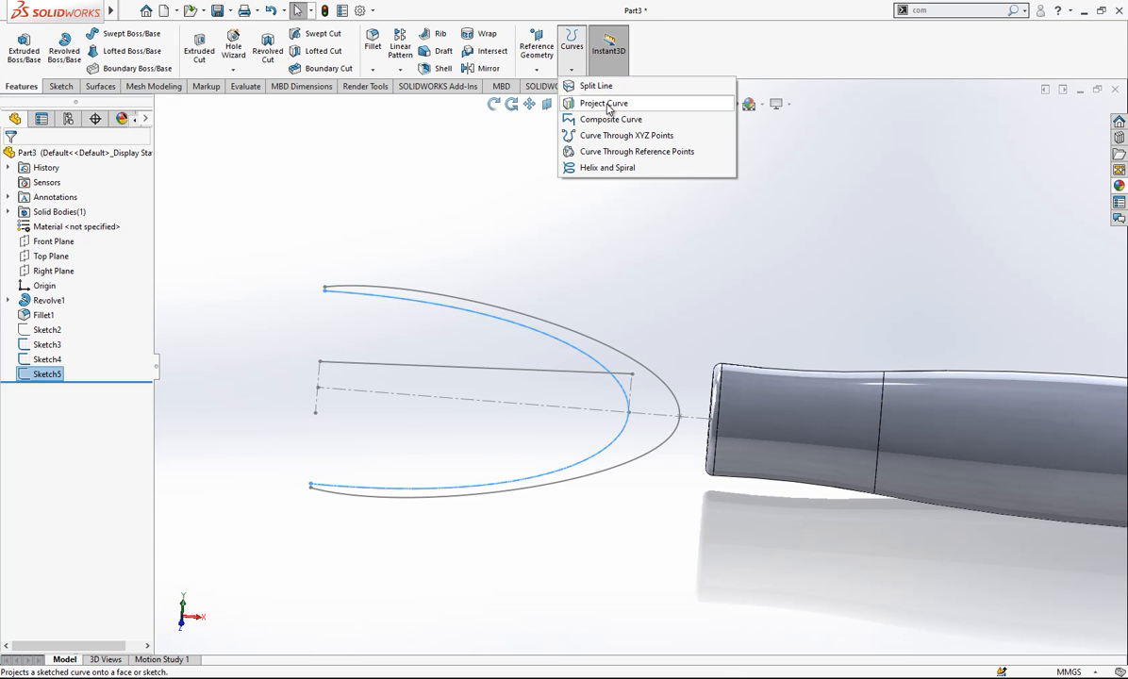
click(605, 104)
click(586, 375)
mouse_move(595, 382)
middle_down()
mouse_move(579, 335)
mouse_move(589, 273)
mouse_move(616, 353)
mouse_move(566, 377)
mouse_move(632, 360)
mouse_move(612, 277)
mouse_move(614, 327)
mouse_move(684, 303)
middle_up()
key(Return)
mouse_move(650, 355)
middle_down()
mouse_move(448, 263)
mouse_move(635, 373)
mouse_move(466, 285)
mouse_move(598, 372)
middle_up()
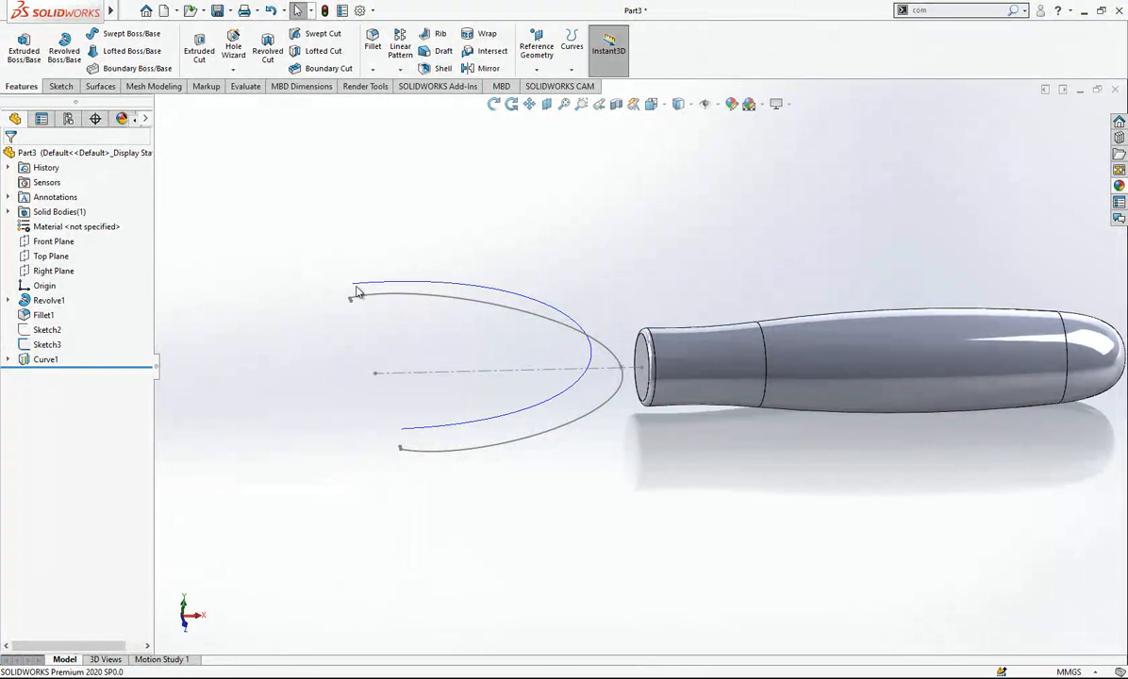
- Show the hidden Sketch2 with its three nested splines
click(48, 330)
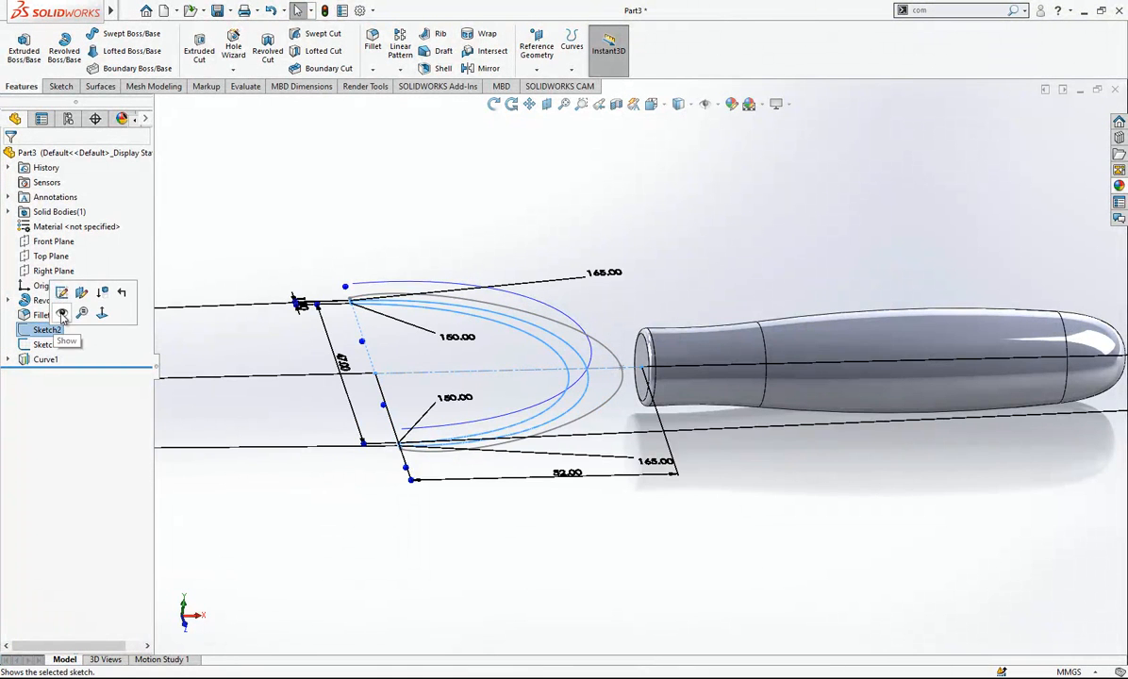
click(62, 317)
mouse_move(519, 297)
middle_down()
mouse_move(575, 289)
mouse_move(632, 363)
mouse_move(536, 487)
middle_up()
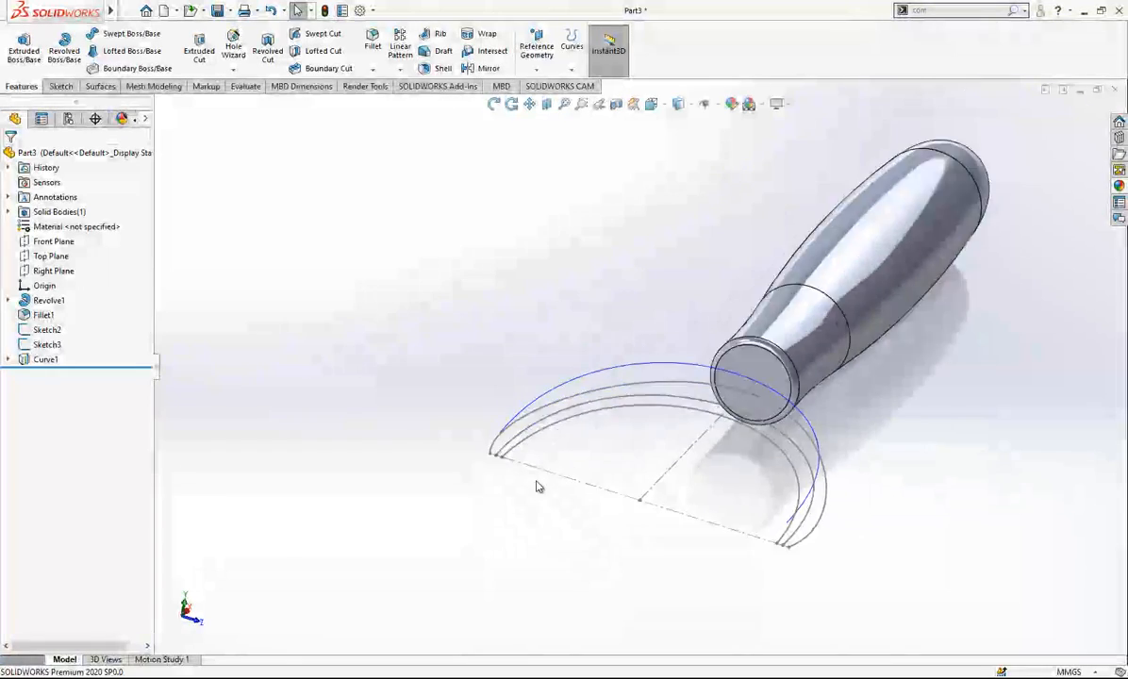
- Examine the projected curve from several angles against the spline sketches and the handle's flat end
scroll(535, 477, down, 4)
middle_drag(531, 443, 499, 401)
scroll(497, 400, up, 1)
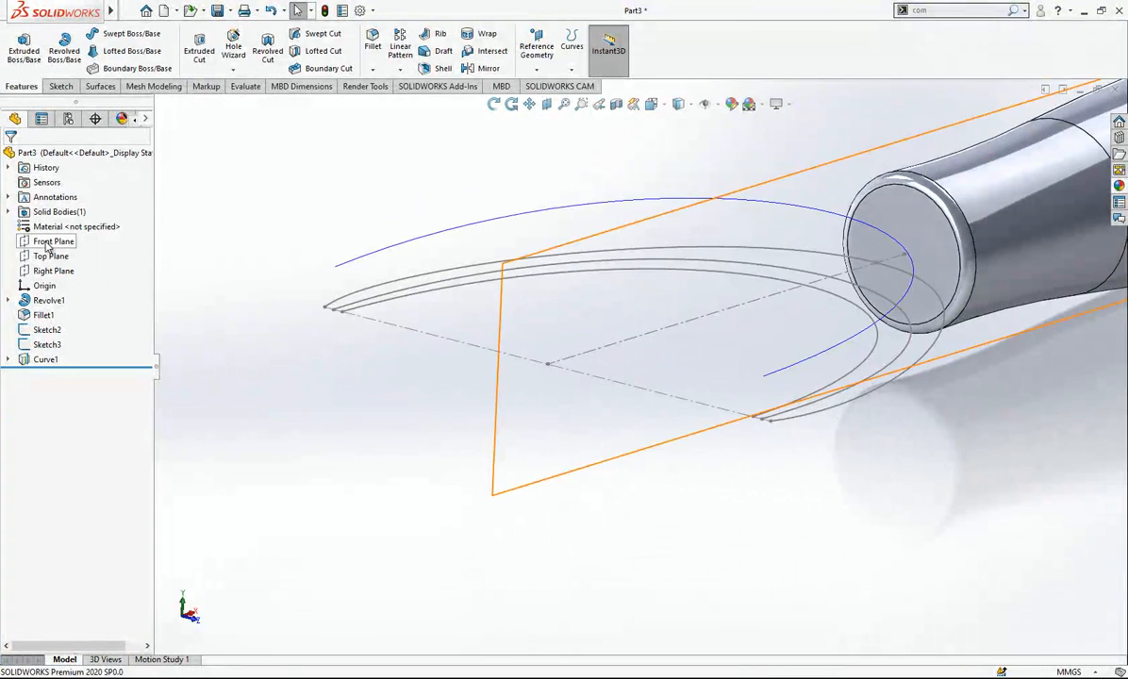
scroll(530, 380, up, 3)
middle_drag(537, 380, 529, 405)
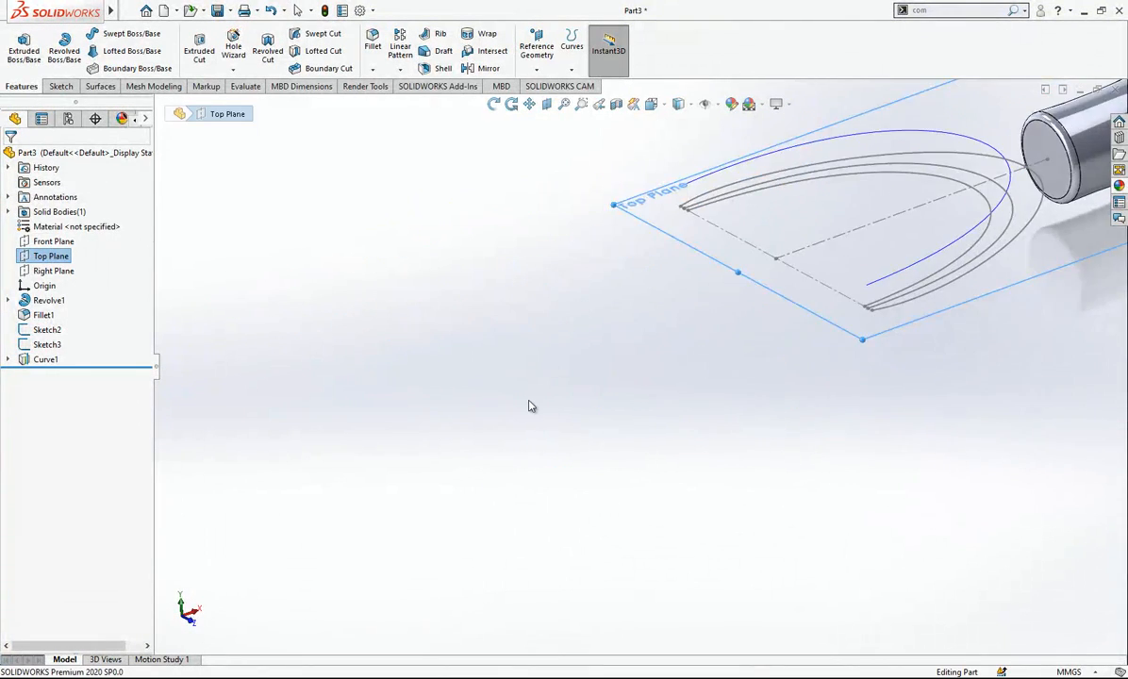
click(529, 406)
scroll(740, 297, up, 4)
mouse_move(942, 198)
middle_down()
mouse_move(849, 109)
mouse_move(904, 182)
middle_up()
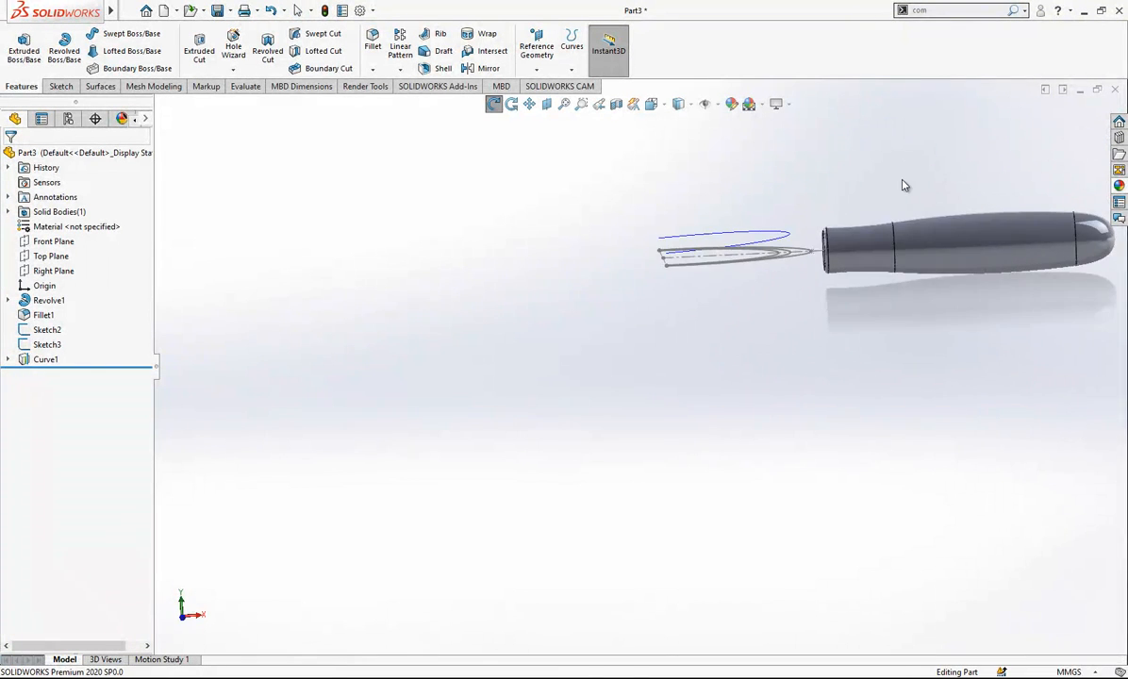
scroll(867, 196, down, 5)
mouse_move(649, 336)
middle_down()
mouse_move(639, 289)
mouse_move(621, 304)
mouse_move(667, 342)
mouse_move(665, 377)
middle_up()
- Create a reference plane parallel to the Right Plane through an end point of Sketch2's splines
click(54, 270)
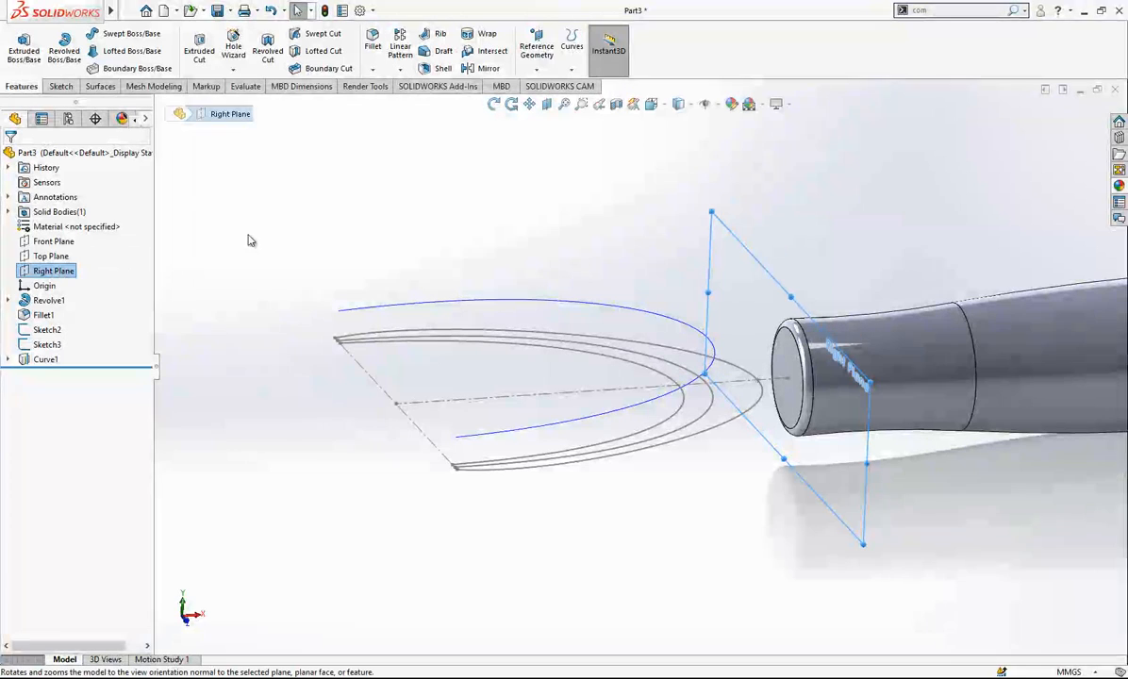
click(537, 48)
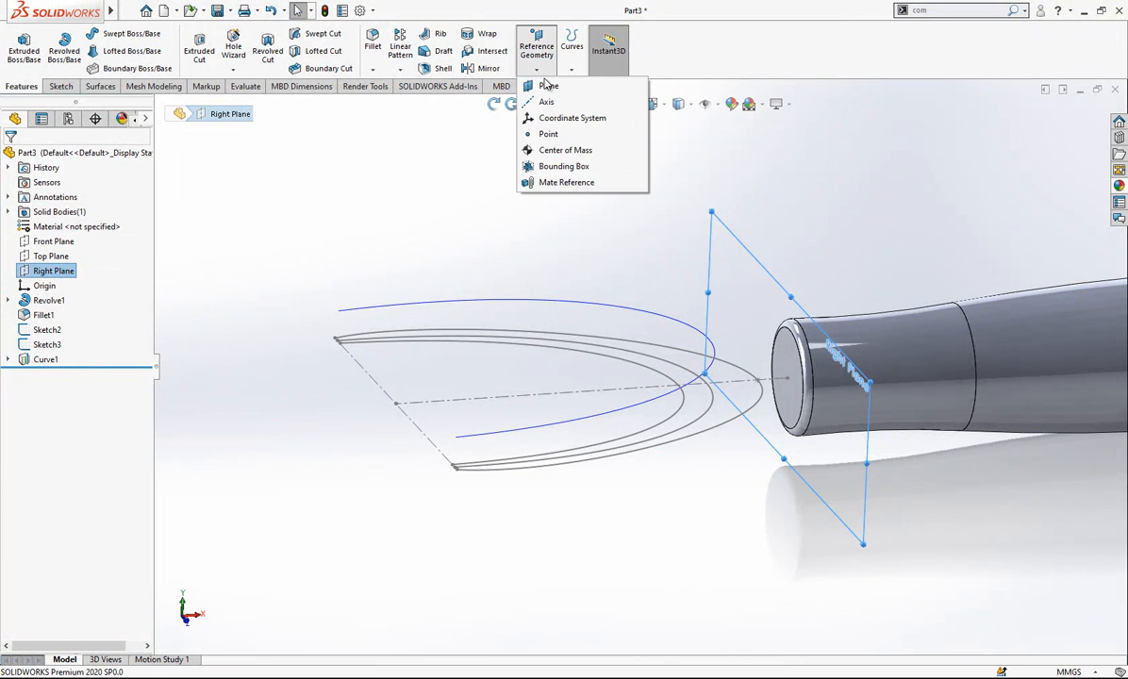
click(550, 83)
click(337, 340)
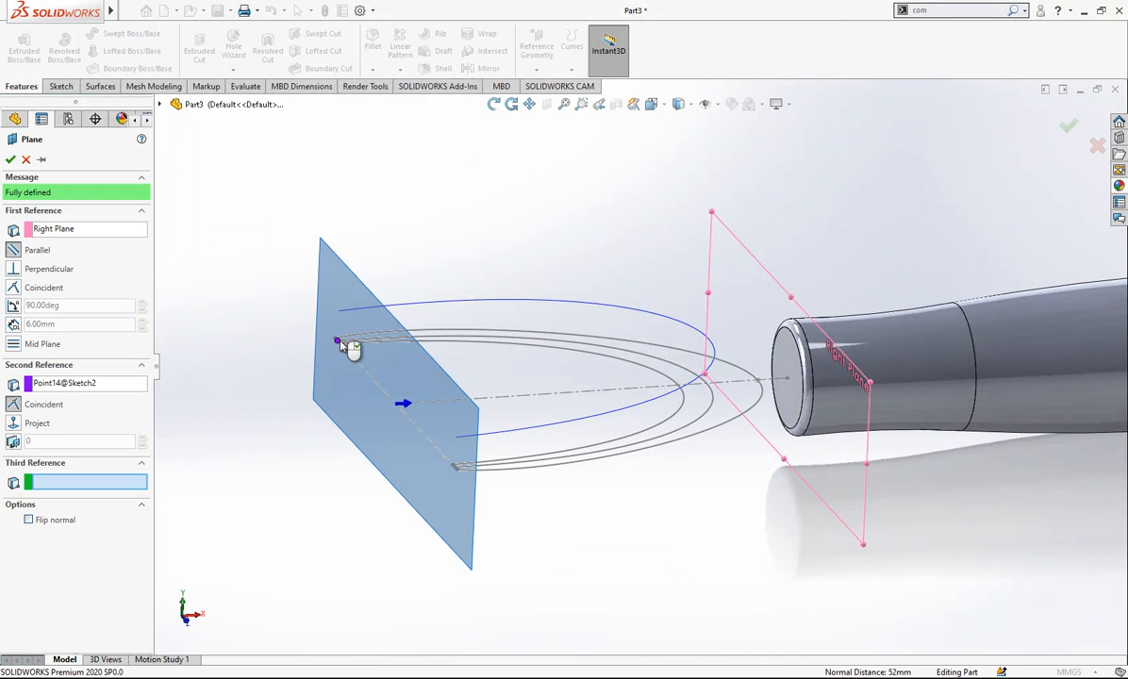
right_click(483, 304)
- Start a new sketch on the new reference plane and orient the view normal to it
middle_drag(516, 307, 385, 362)
scroll(386, 362, down, 2)
mouse_move(521, 356)
middle_down()
mouse_move(526, 369)
mouse_move(494, 339)
middle_up()
scroll(431, 321, down, 4)
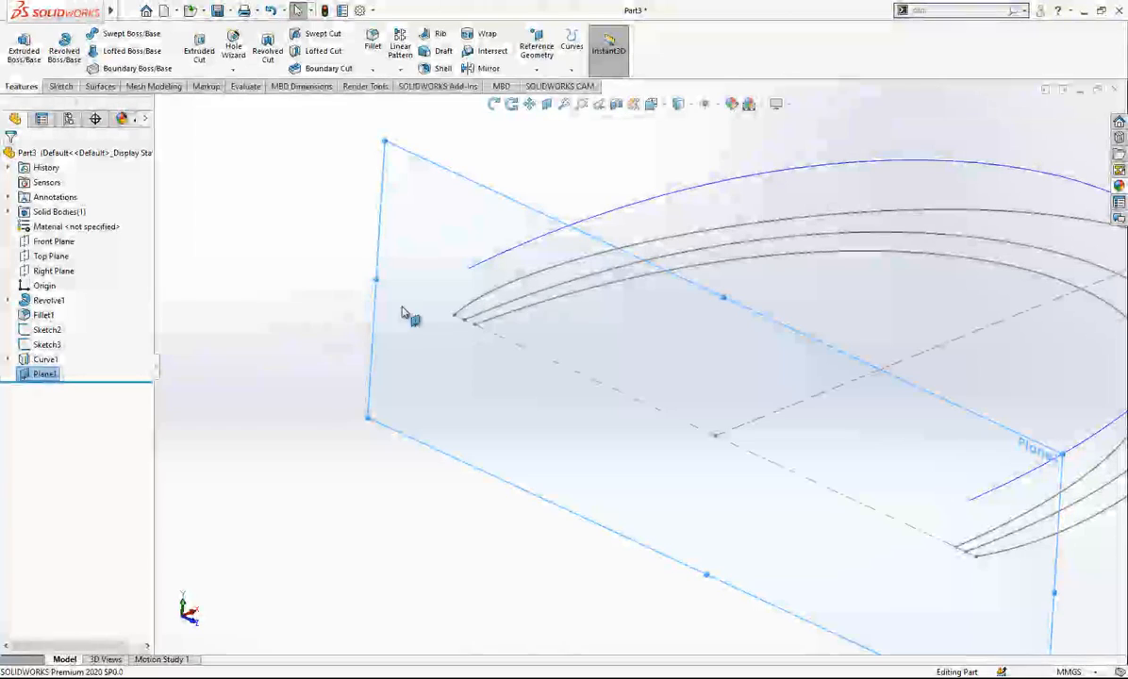
right_click(415, 219)
click(473, 201)
mouse_move(494, 316)
middle_down()
mouse_move(506, 274)
mouse_move(525, 287)
middle_up()
scroll(526, 288, up, 6)
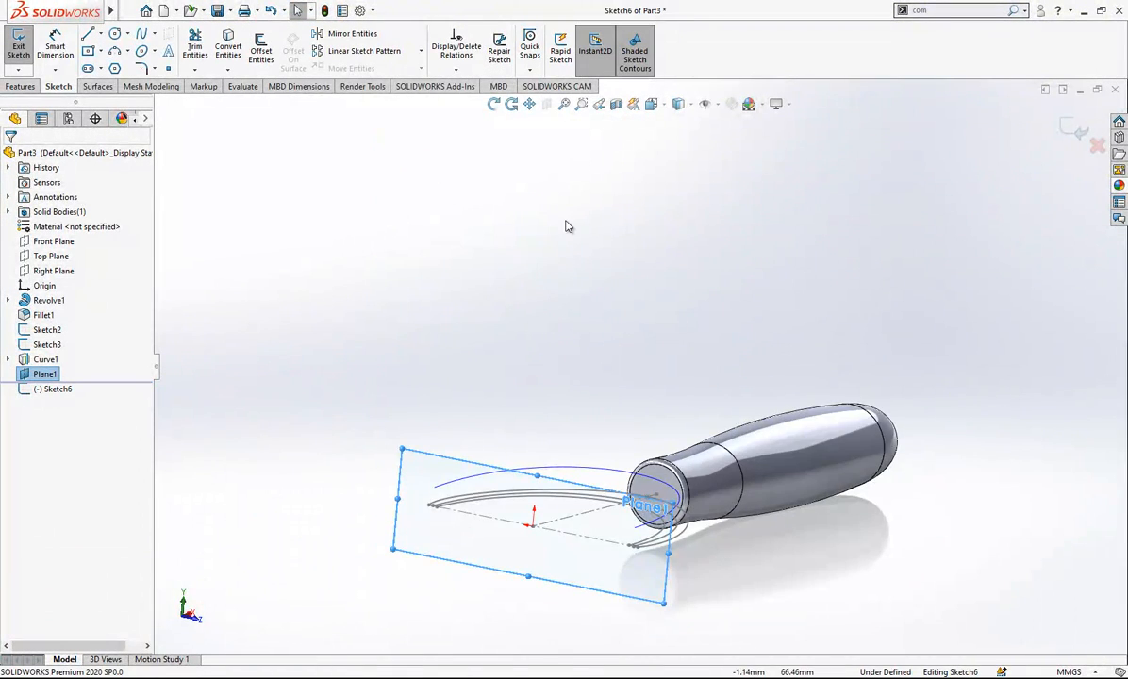
key(space)
click(154, 93)
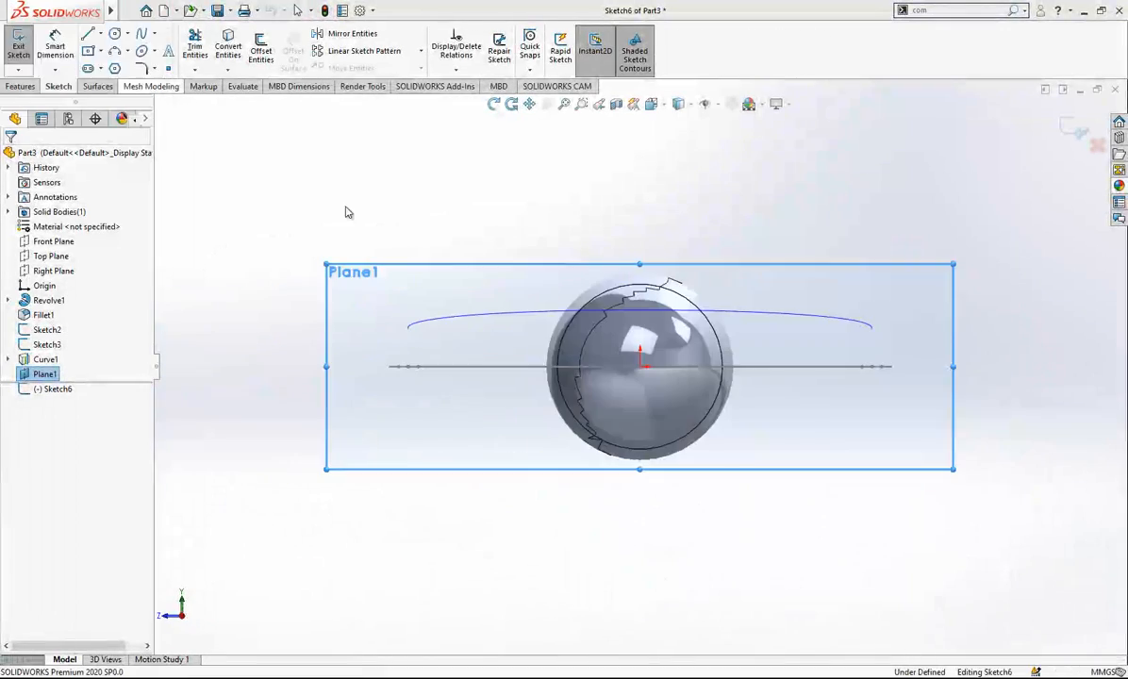
- Draw a two-point spline from the end of Sketch2's innermost spline up to the adjacent end of the projected curve
mouse_move(830, 370)
middle_down()
mouse_move(723, 340)
mouse_move(479, 316)
mouse_move(498, 299)
middle_up()
scroll(497, 299, up, 5)
scroll(316, 280, down, 7)
mouse_move(354, 327)
middle_down()
mouse_move(413, 365)
mouse_move(478, 444)
mouse_move(595, 481)
middle_up()
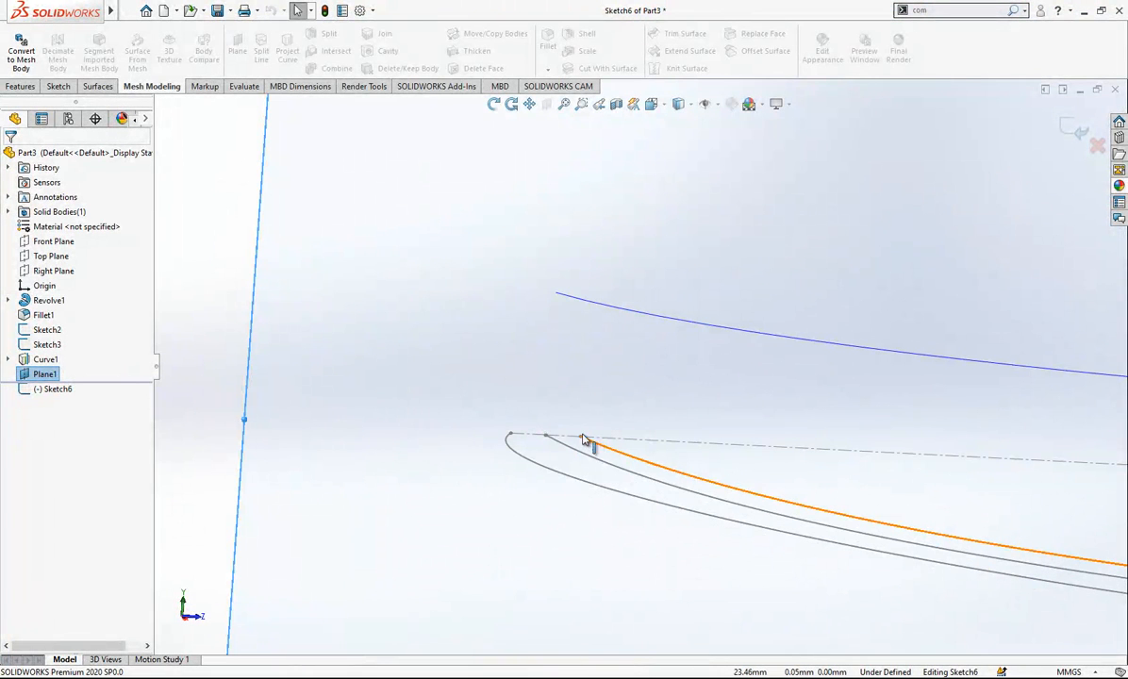
click(59, 86)
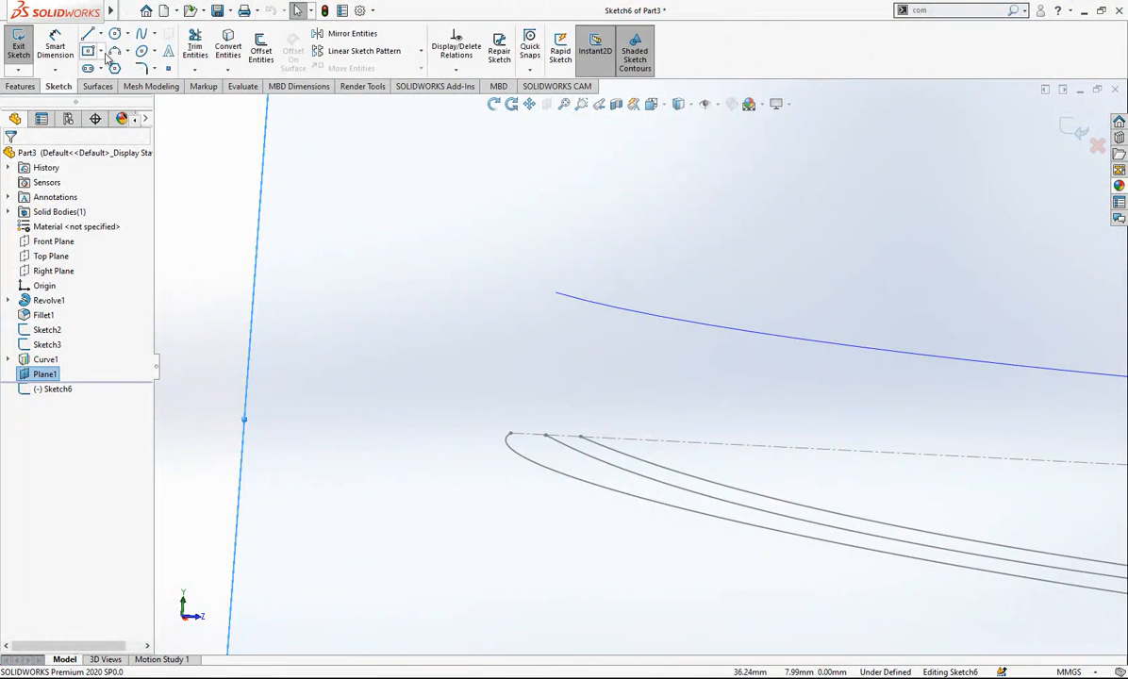
click(581, 437)
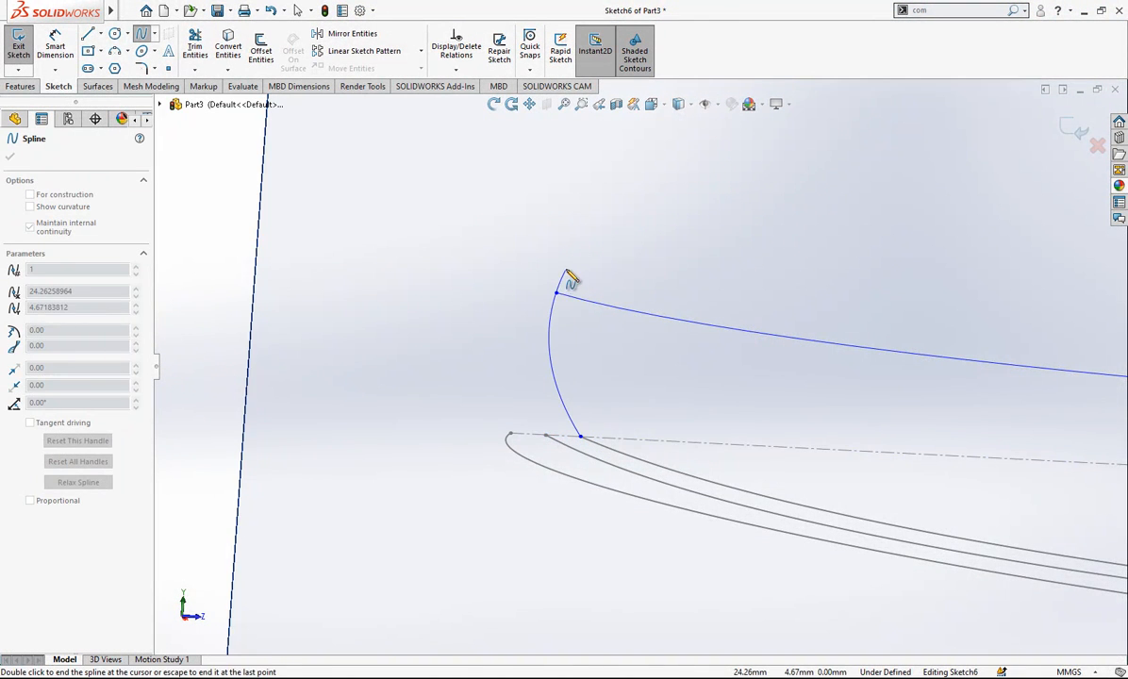
key(Escape)
- Switch to the Left view and bend the two-point spline by pulling its upper tangent handle horizontally inward
scroll(609, 372, down, 5)
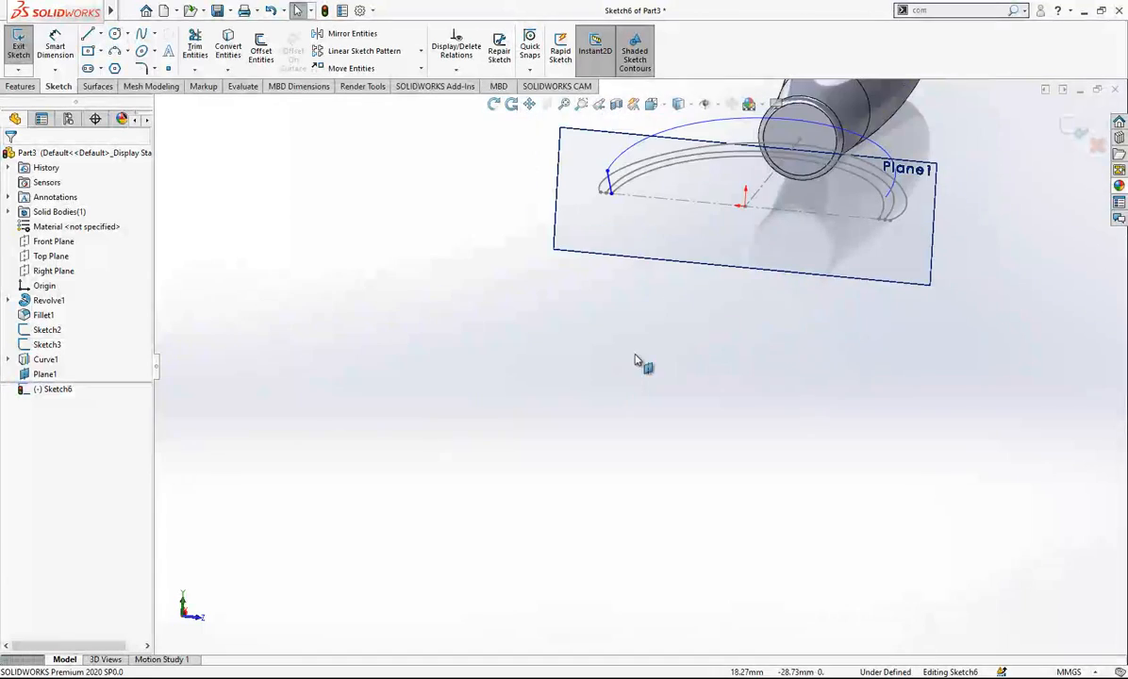
scroll(660, 156, down, 2)
key(space)
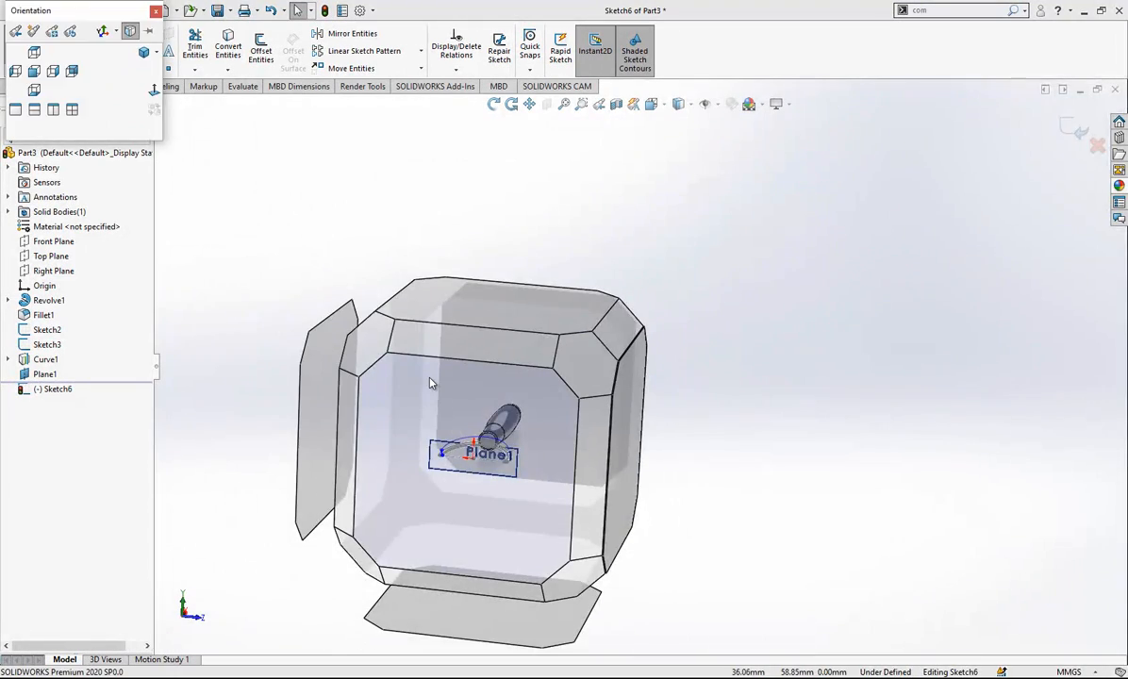
click(429, 382)
scroll(383, 365, down, 8)
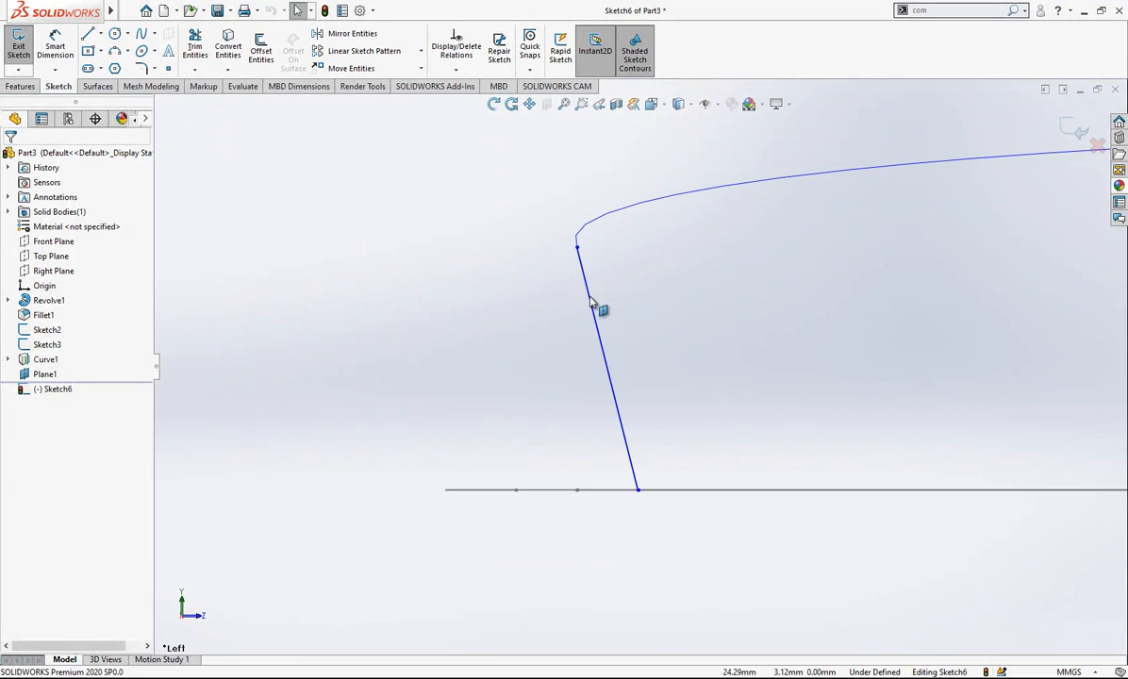
click(591, 302)
drag(604, 350, 638, 242)
click(411, 173)
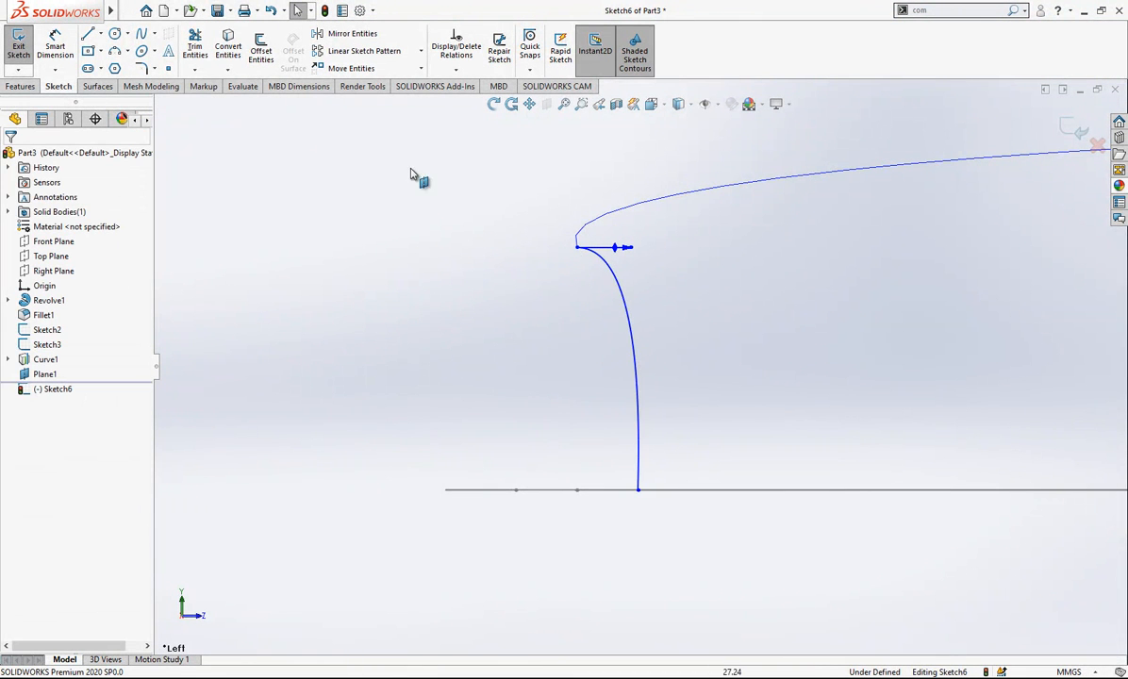
middle_drag(543, 293, 730, 373)
scroll(730, 373, up, 5)
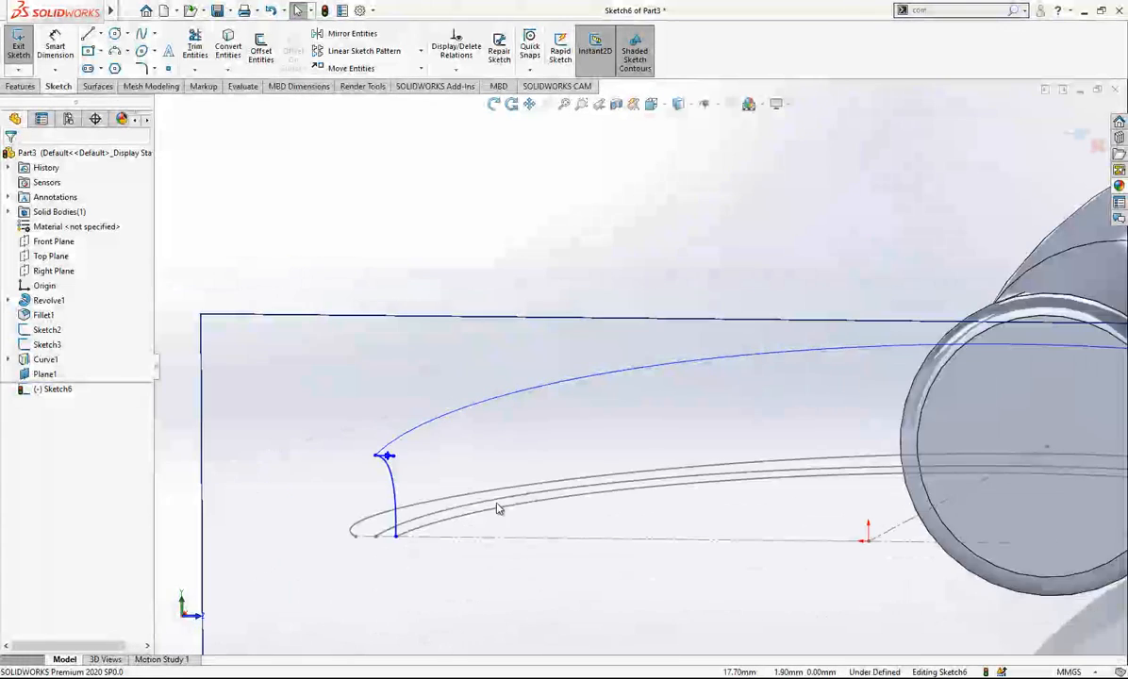
- Pull the two-point spline's lower end along the centerline and try to relate it to the end of Sketch2's innermost spline
scroll(435, 524, down, 4)
drag(453, 501, 483, 500)
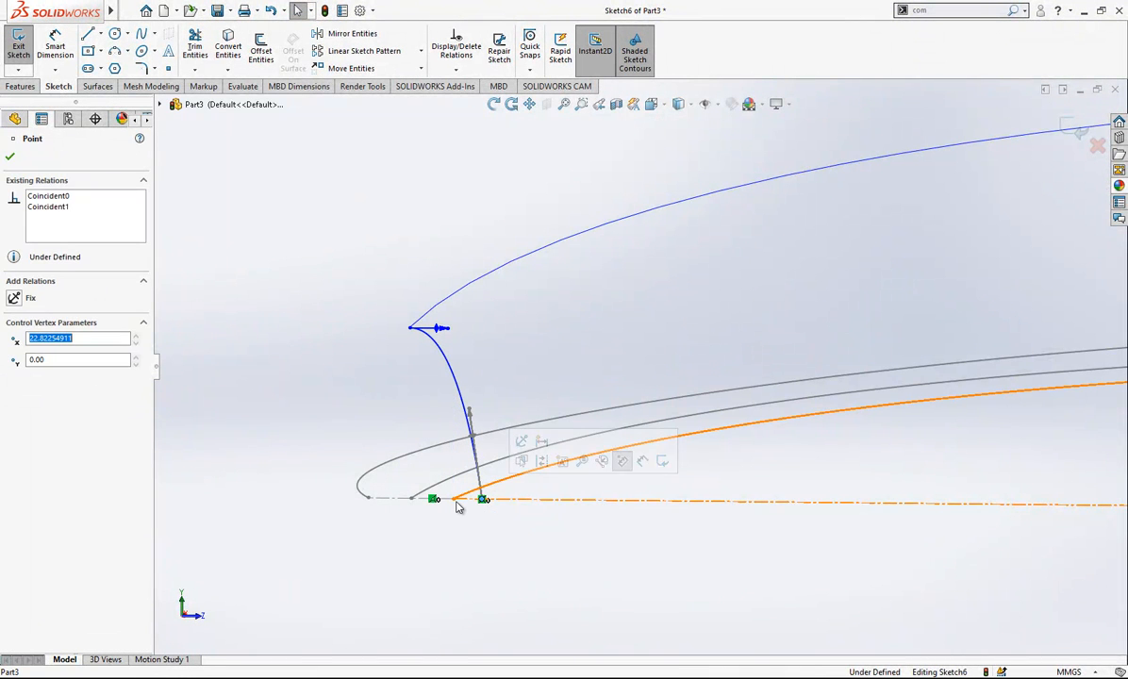
click(453, 505)
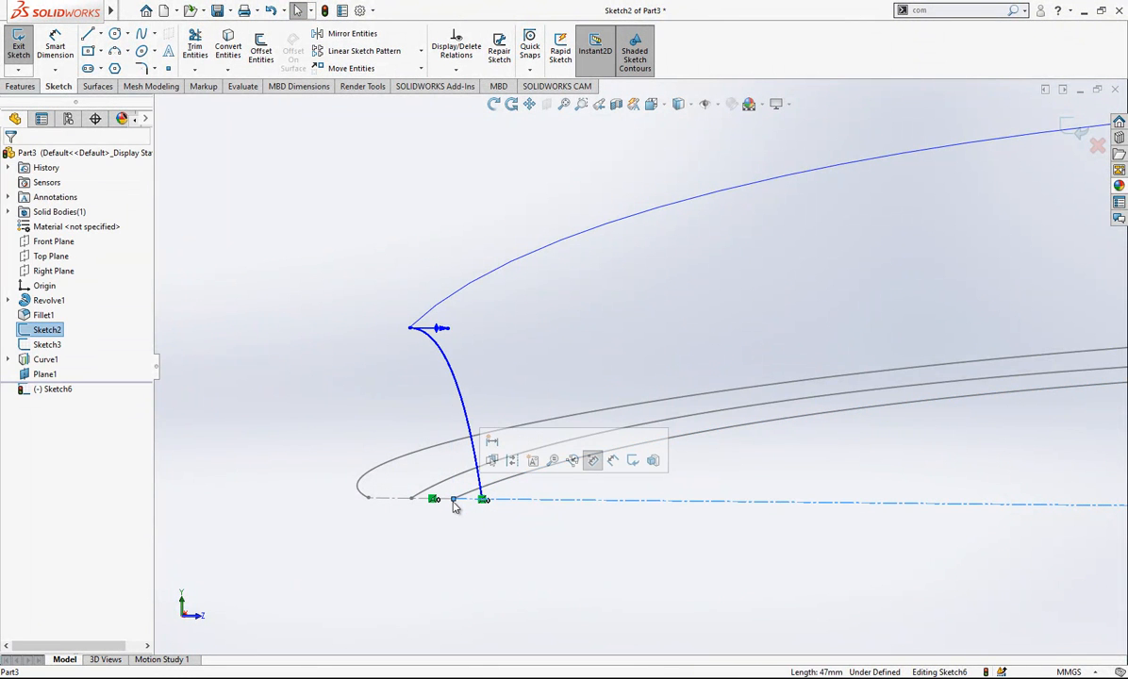
click(483, 499)
click(403, 557)
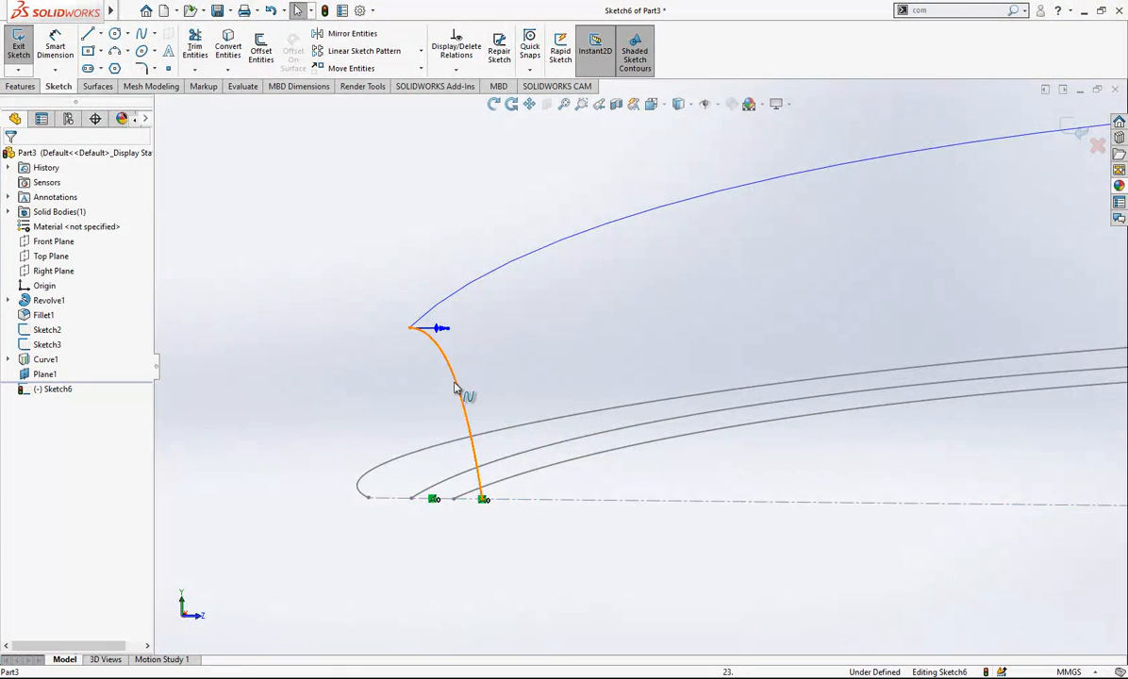
scroll(507, 497, down, 3)
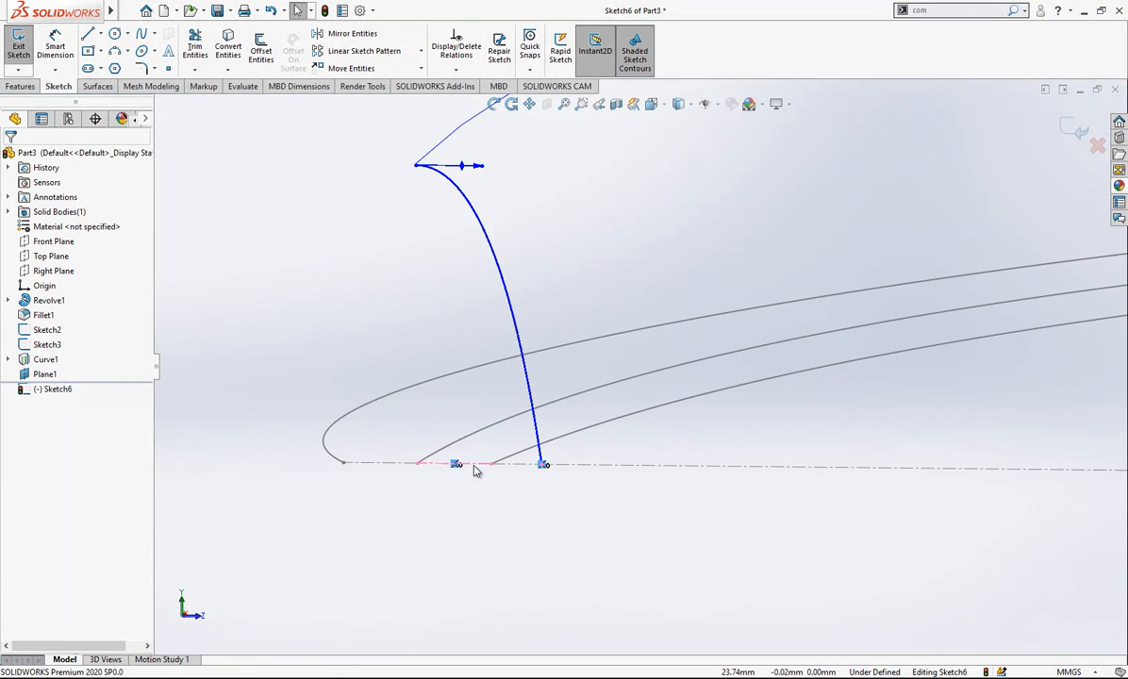
click(506, 464)
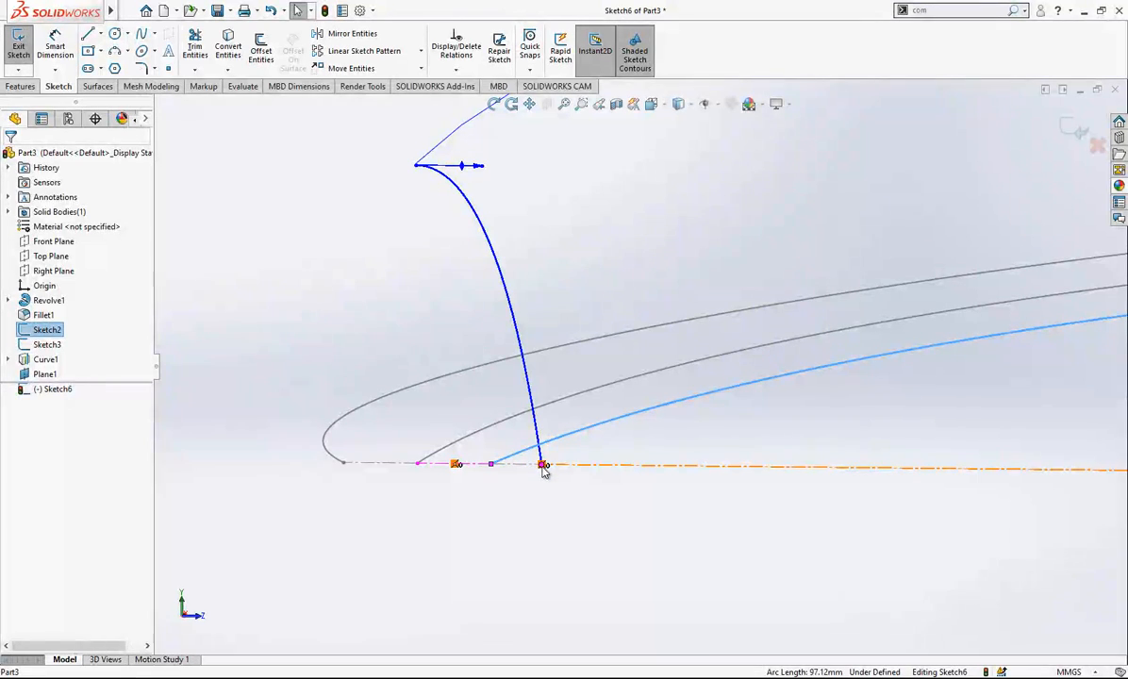
key(Escape)
- Constrain the lower end of the two-point spline onto the end point of Sketch2's innermost spline
middle_drag(532, 448, 549, 464)
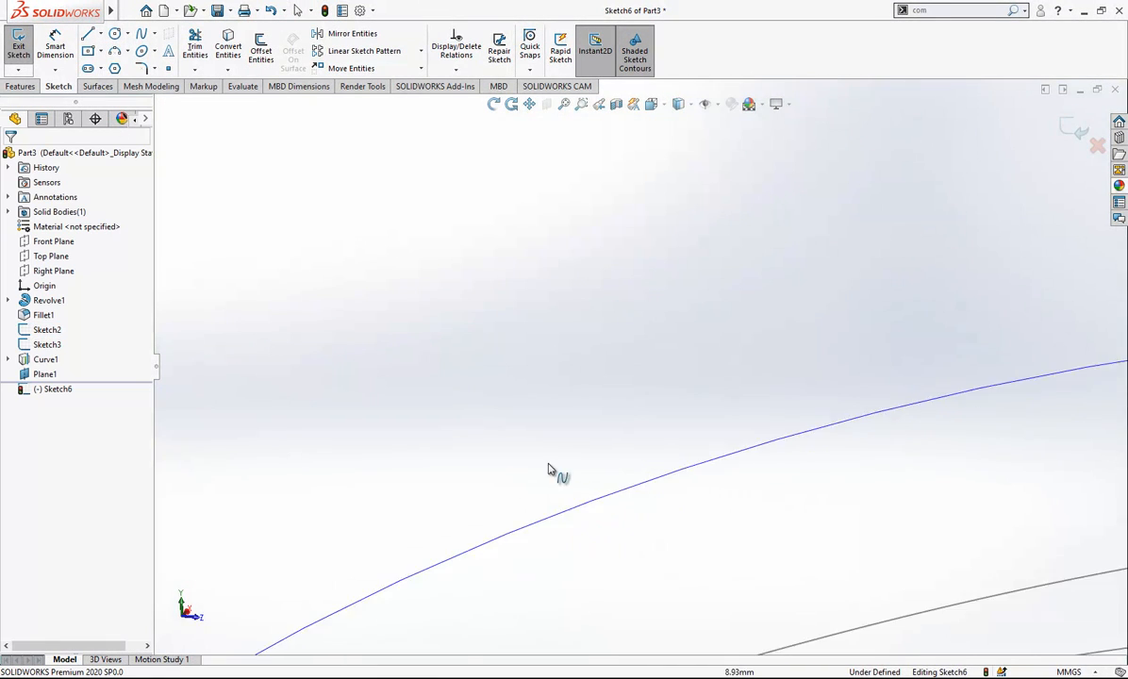
scroll(608, 449, up, 10)
scroll(528, 492, down, 8)
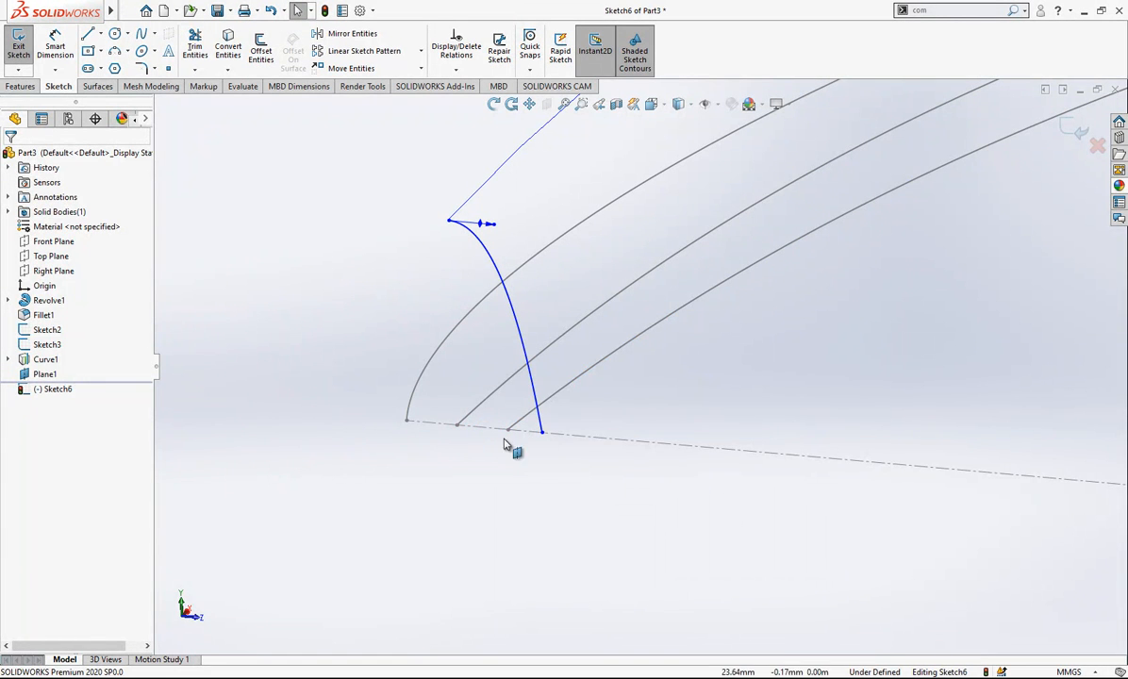
click(542, 433)
ctrl+click(508, 429)
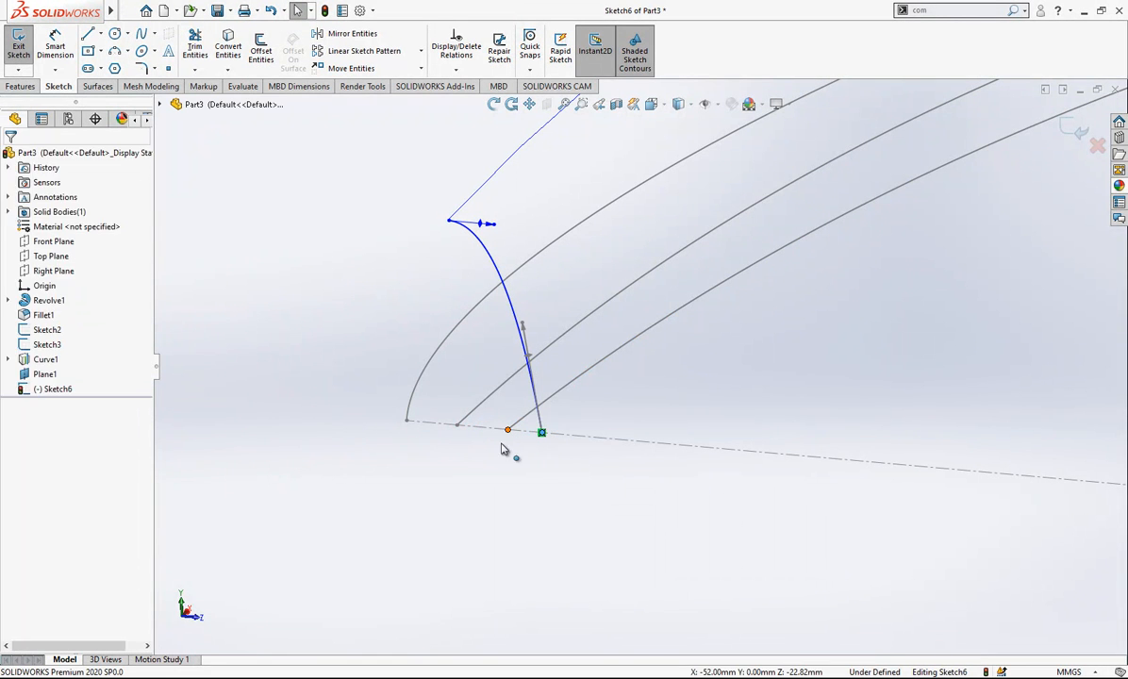
key(Escape)
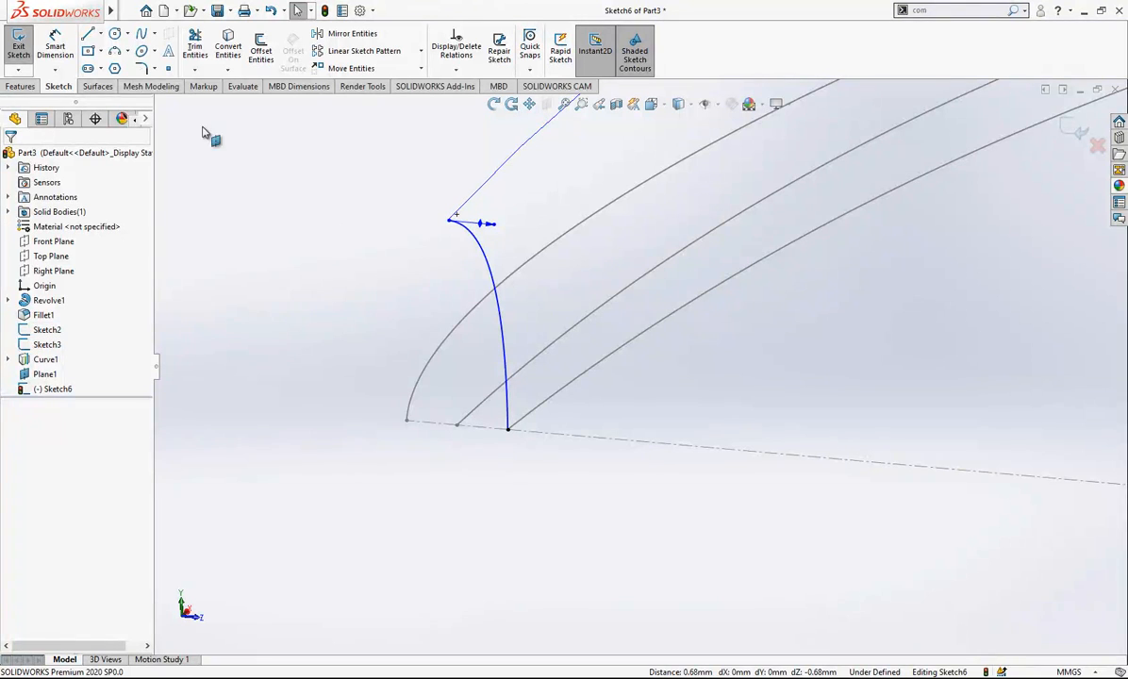
- Constrain the upper end of the two-point spline onto the projected curve
click(449, 221)
ctrl+click(466, 204)
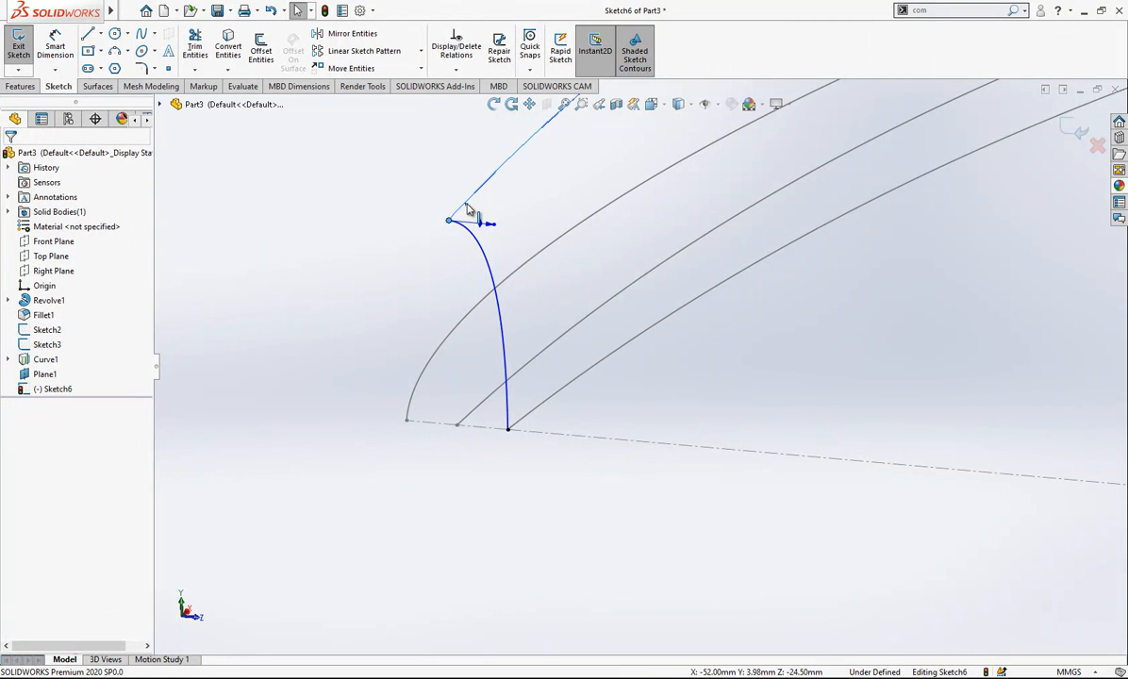
key(Escape)
scroll(551, 222, up, 2)
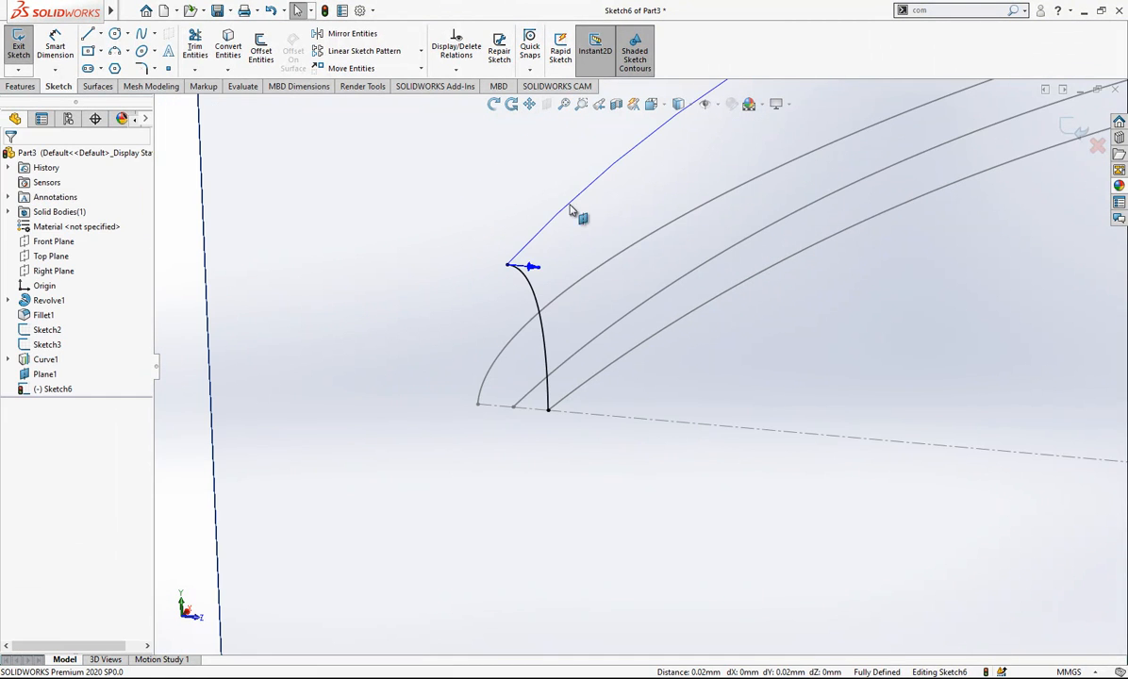
- Switch to the Left view and draw a horizontal construction line about 2 mm long outward from the spline's upper end
click(651, 104)
click(367, 338)
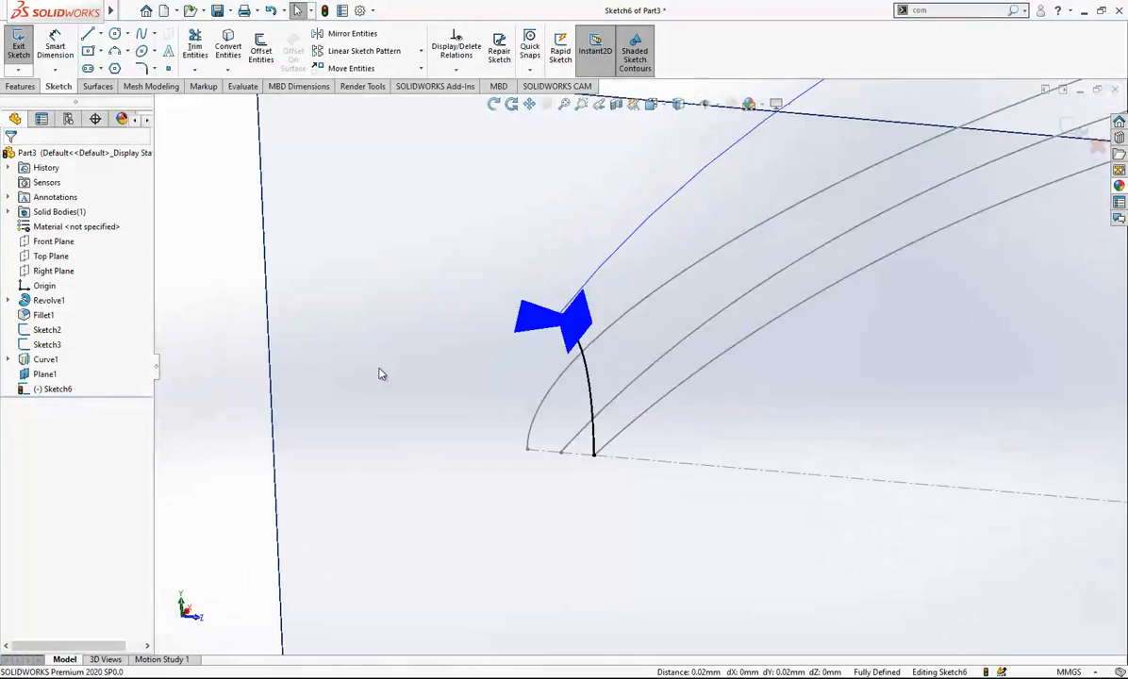
key(space)
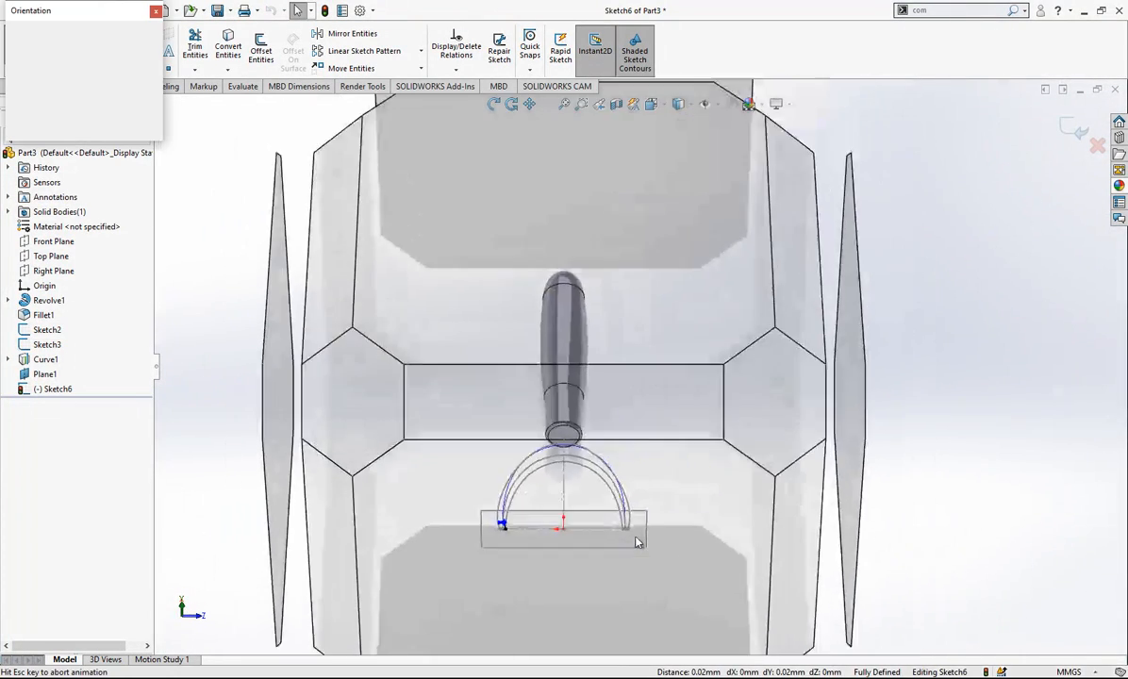
click(569, 552)
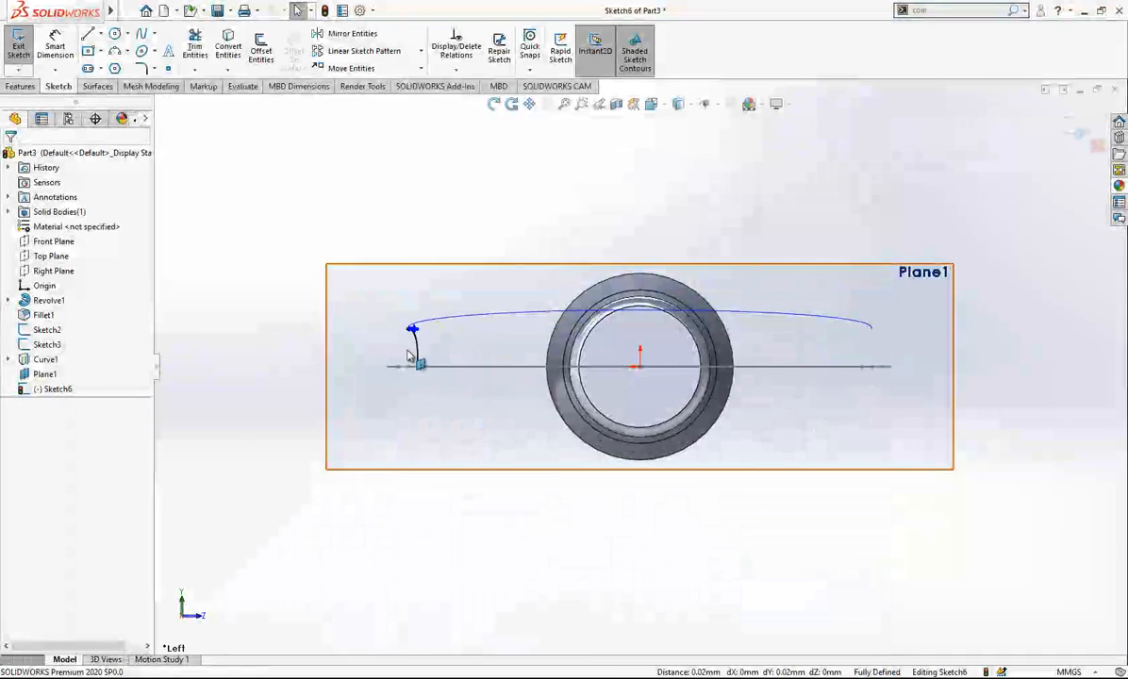
scroll(415, 360, down, 5)
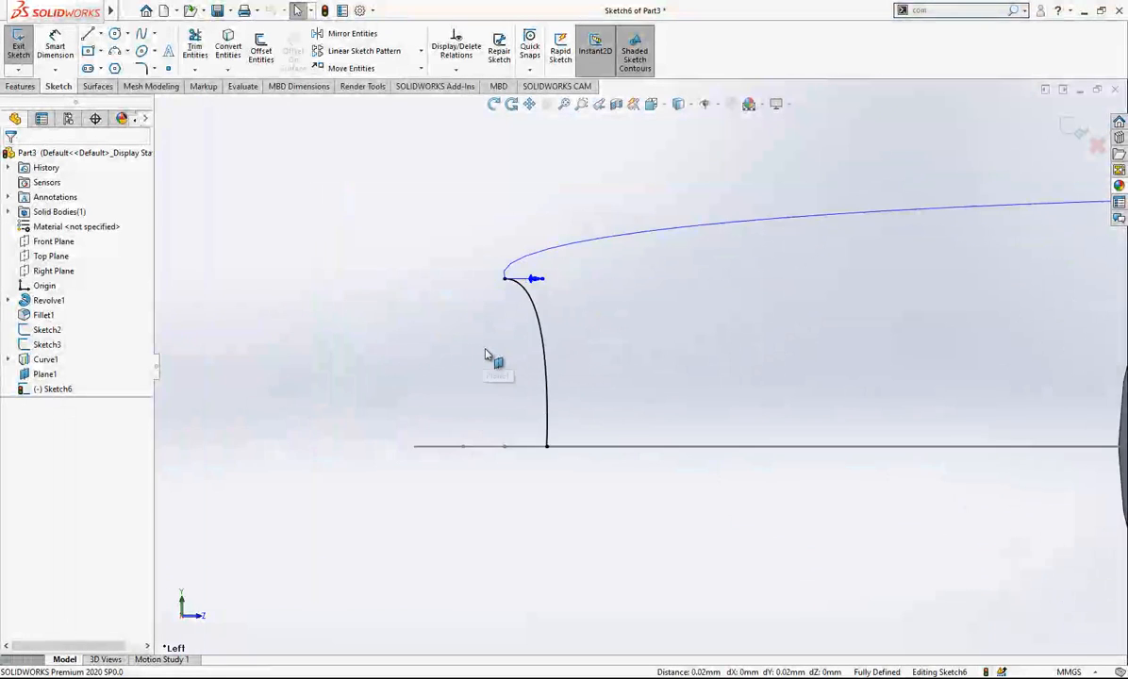
click(88, 34)
click(498, 256)
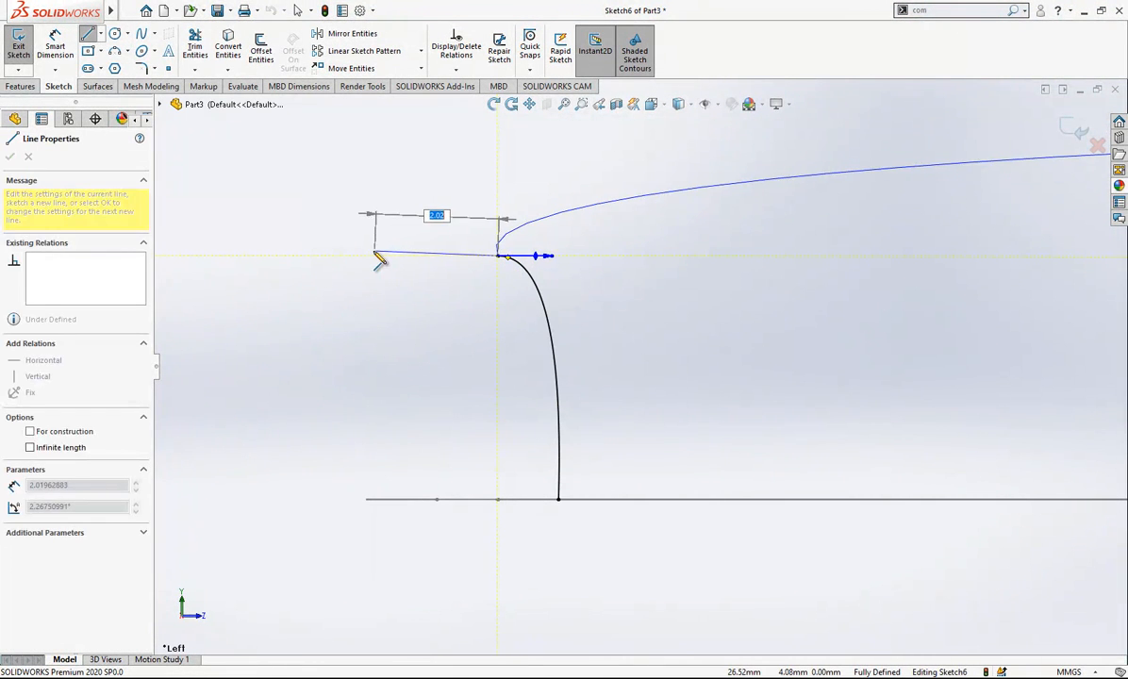
click(367, 256)
key(Escape)
click(440, 257)
click(471, 217)
- Make the two-point spline tangent to the horizontal construction line
click(476, 256)
ctrl+click(533, 282)
click(39, 388)
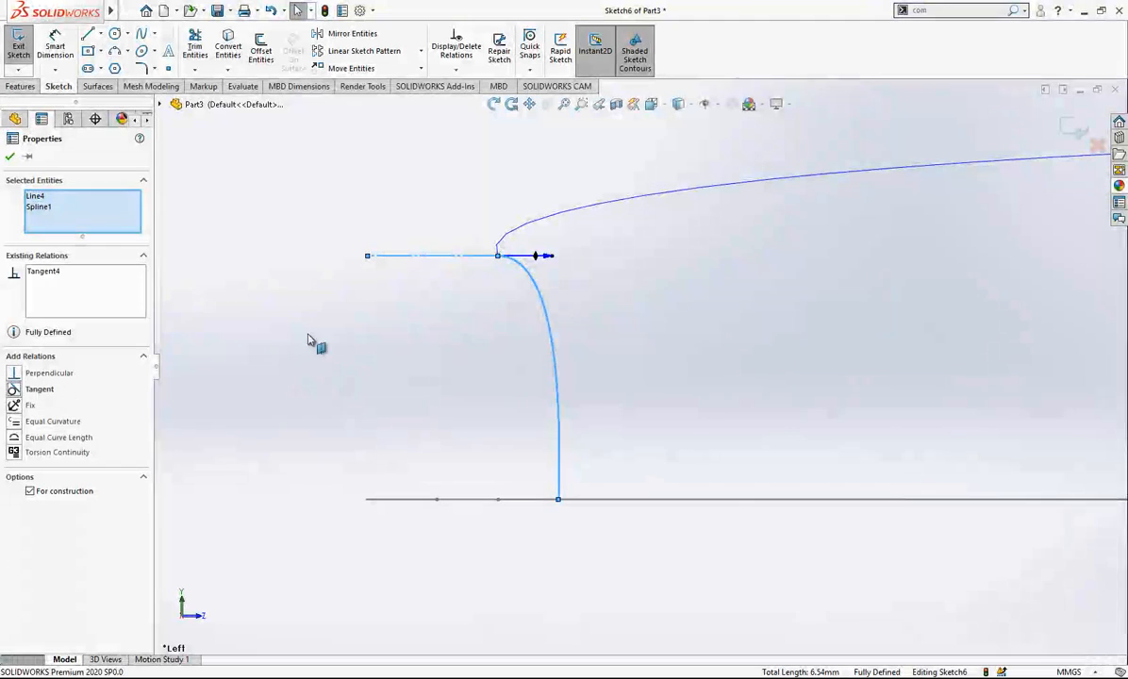
click(420, 278)
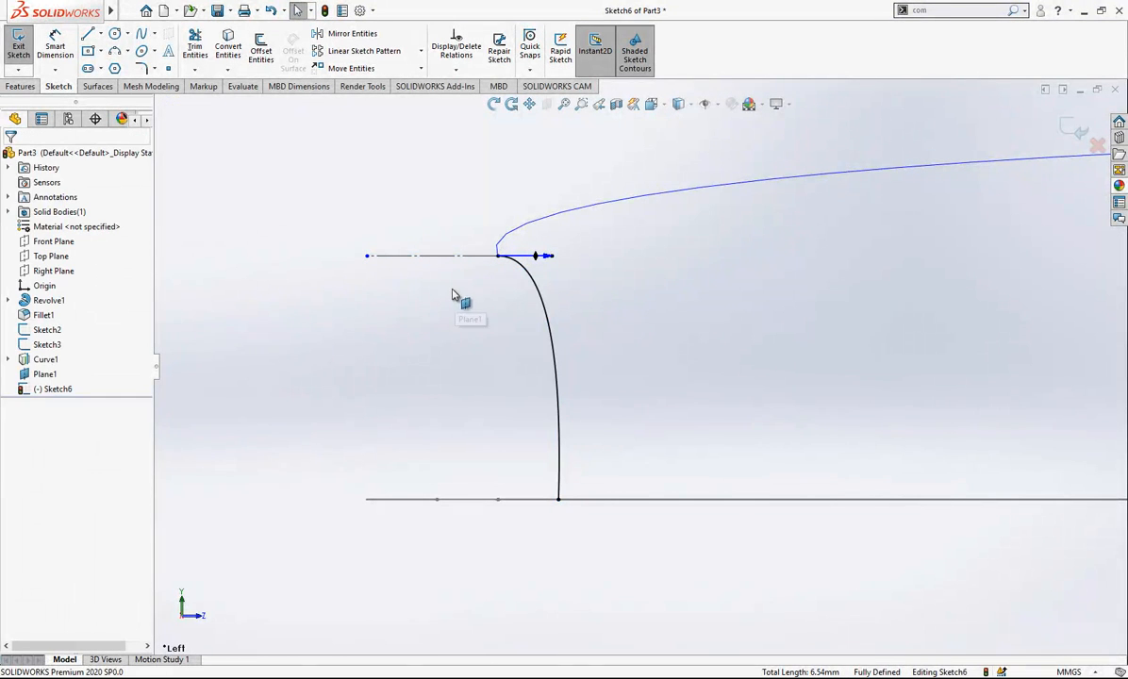
- Draw a short vertical construction line downward from the spline's lower end
click(558, 500)
key(Escape)
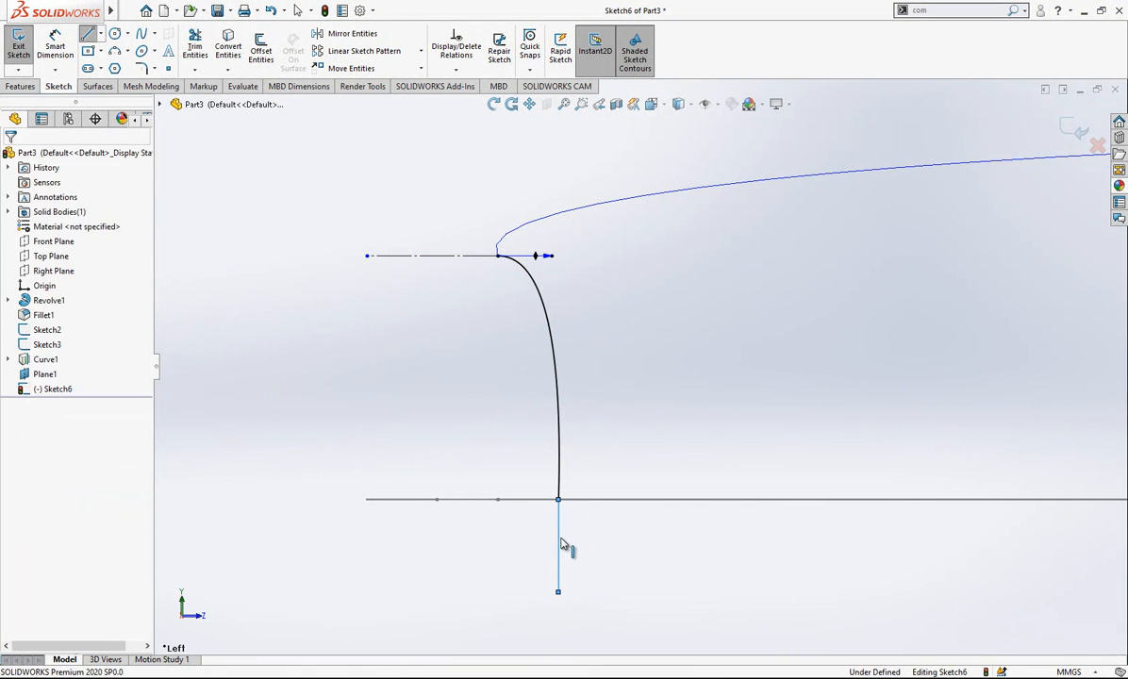
click(559, 540)
click(617, 502)
- Make the two-point spline tangent to the vertical construction line
click(559, 516)
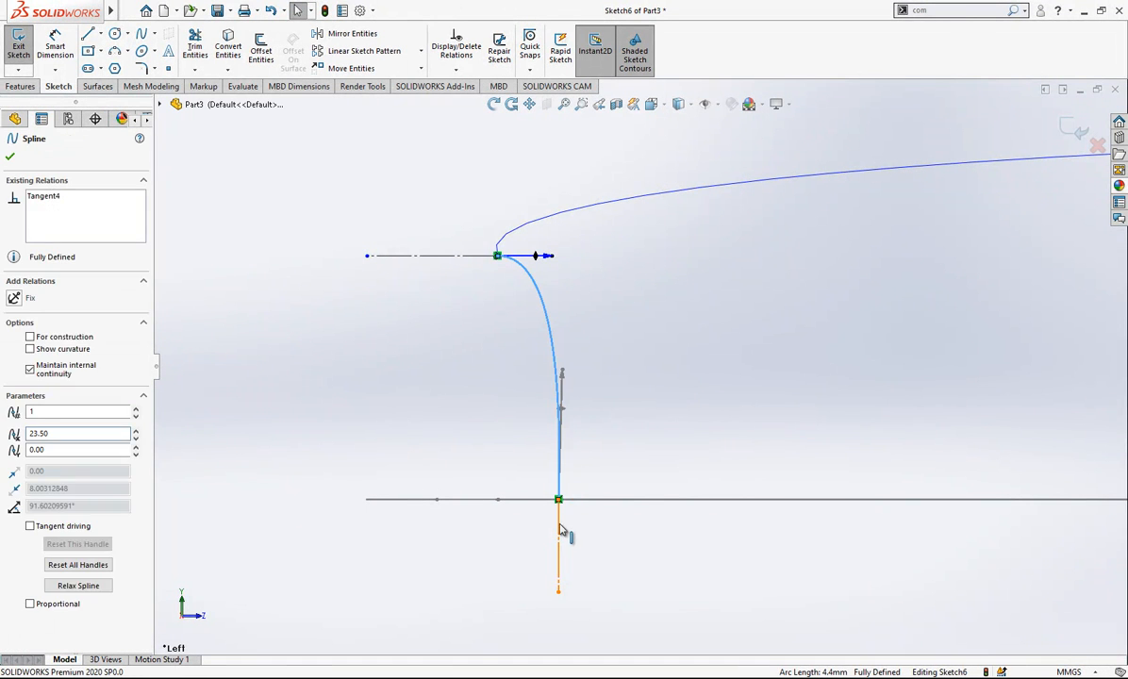
ctrl+click(559, 530)
click(40, 390)
click(509, 317)
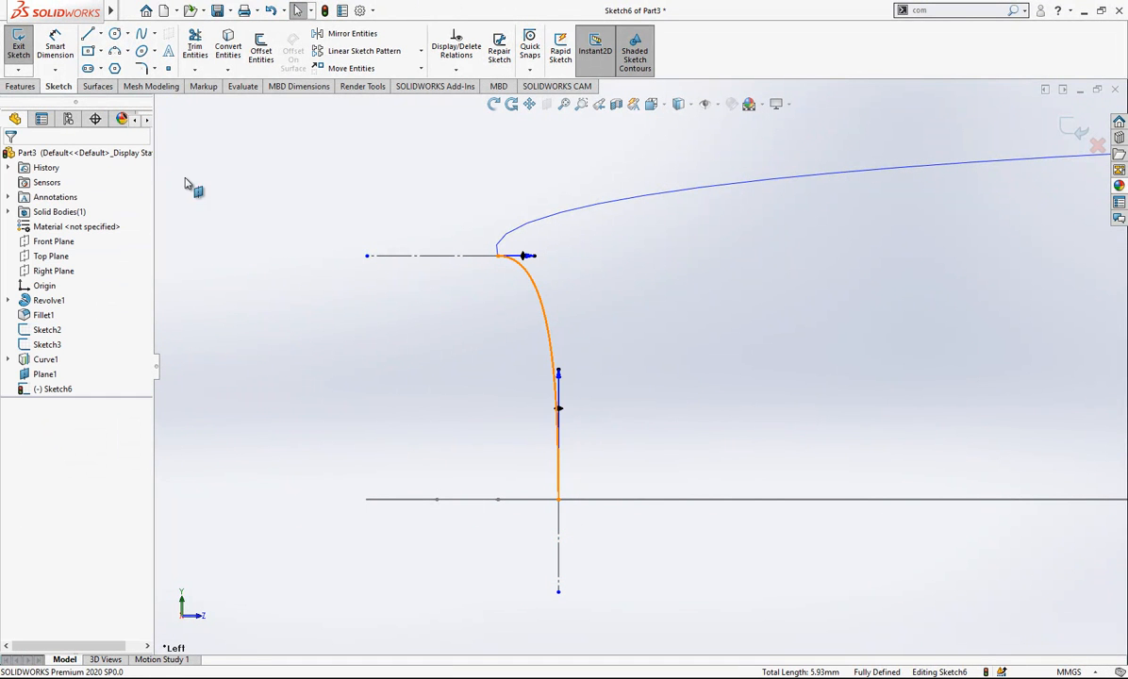
- Dimension the spline's tangent handles, setting the upper one to 2.5 and the lower one to 5
click(55, 43)
click(524, 255)
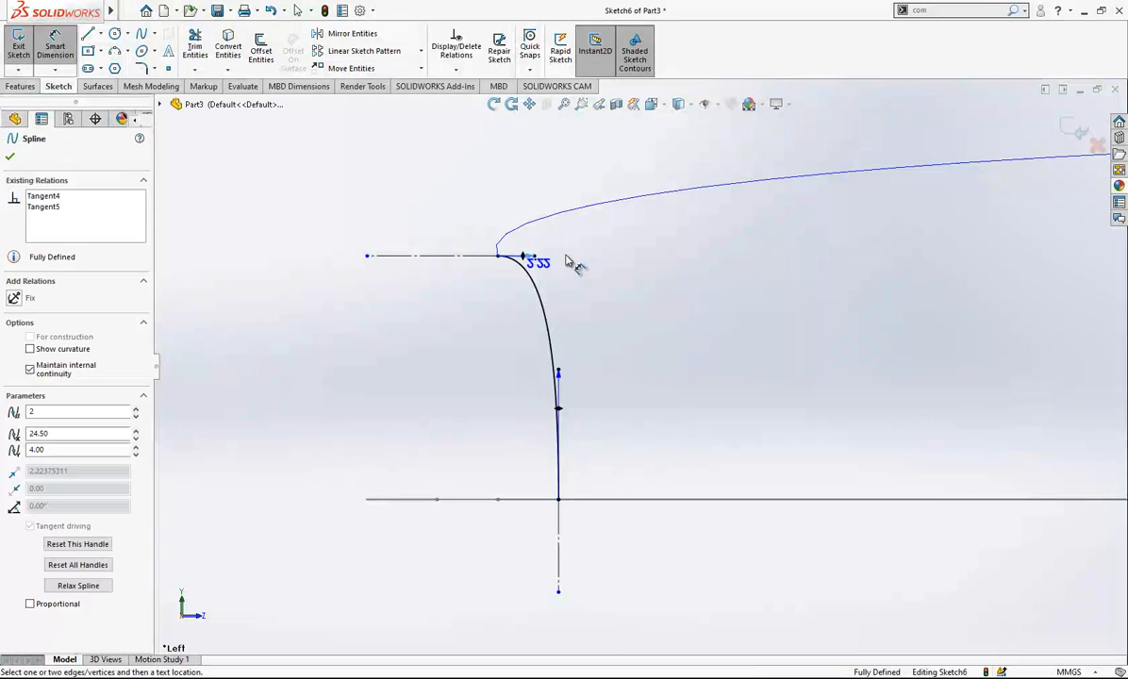
click(584, 261)
text(2.5)
key(Return)
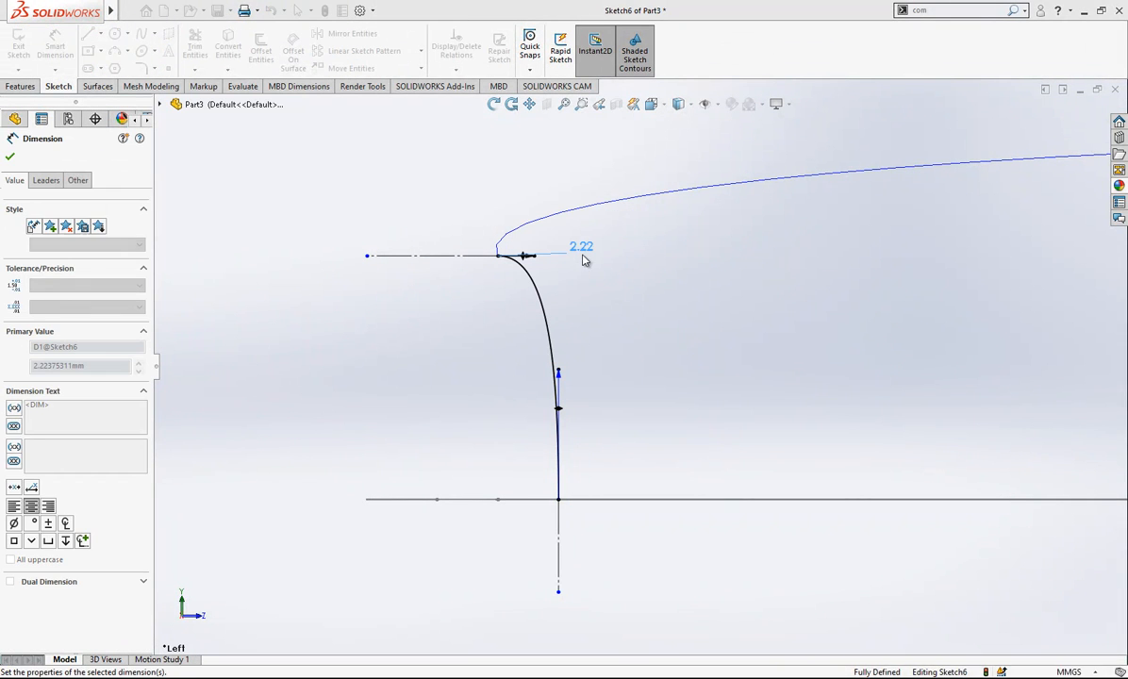
click(559, 374)
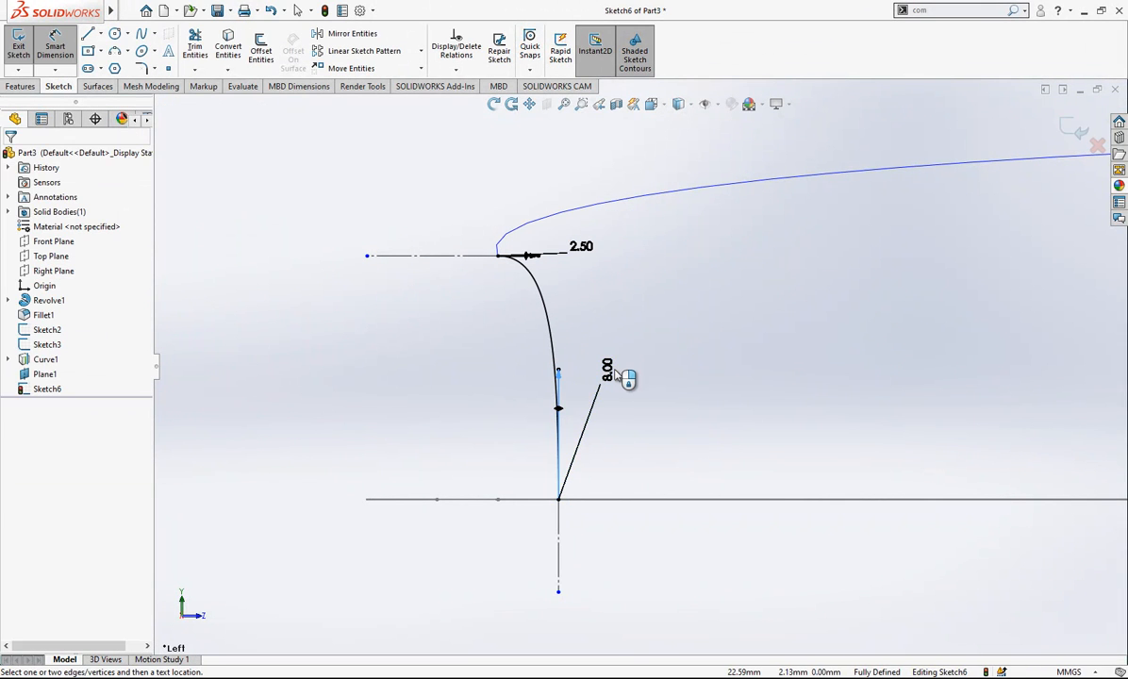
click(611, 351)
text(5)
key(Return)
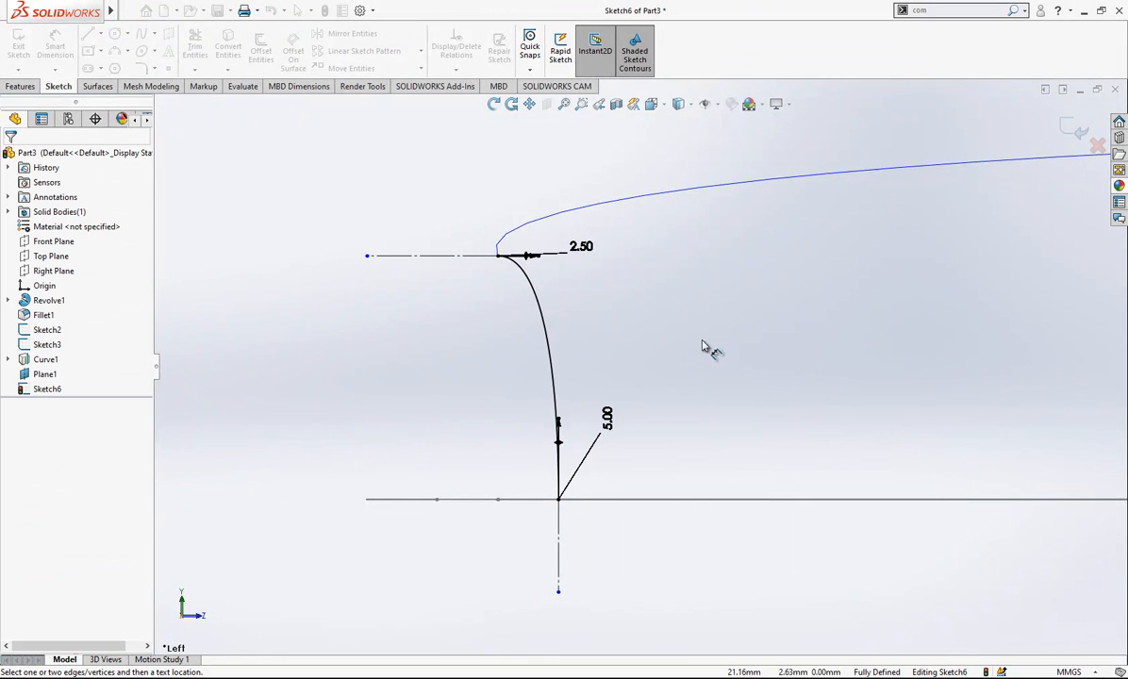
- Check the dimensioned end profile against the guide curves in a rotated view and exit the sketch
mouse_move(657, 459)
middle_down()
mouse_move(642, 469)
mouse_move(722, 443)
mouse_move(531, 432)
mouse_move(495, 459)
mouse_move(462, 450)
mouse_move(477, 427)
mouse_move(502, 441)
middle_up()
scroll(397, 479, down, 4)
scroll(486, 463, down, 2)
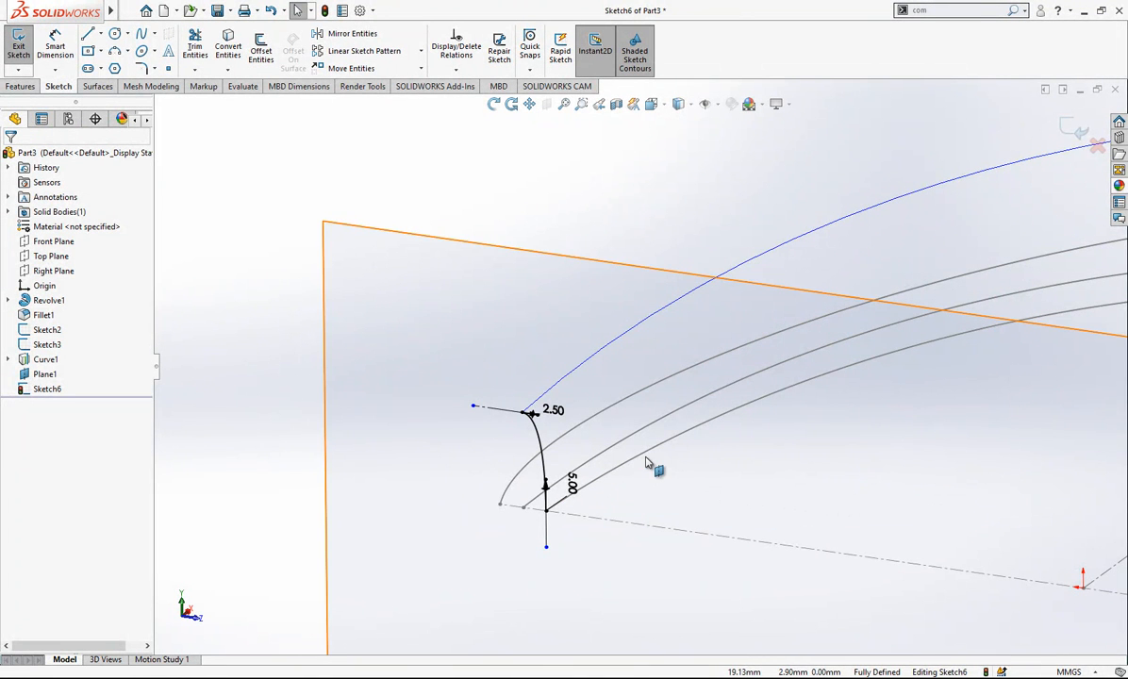
click(719, 434)
middle_drag(722, 422, 627, 407)
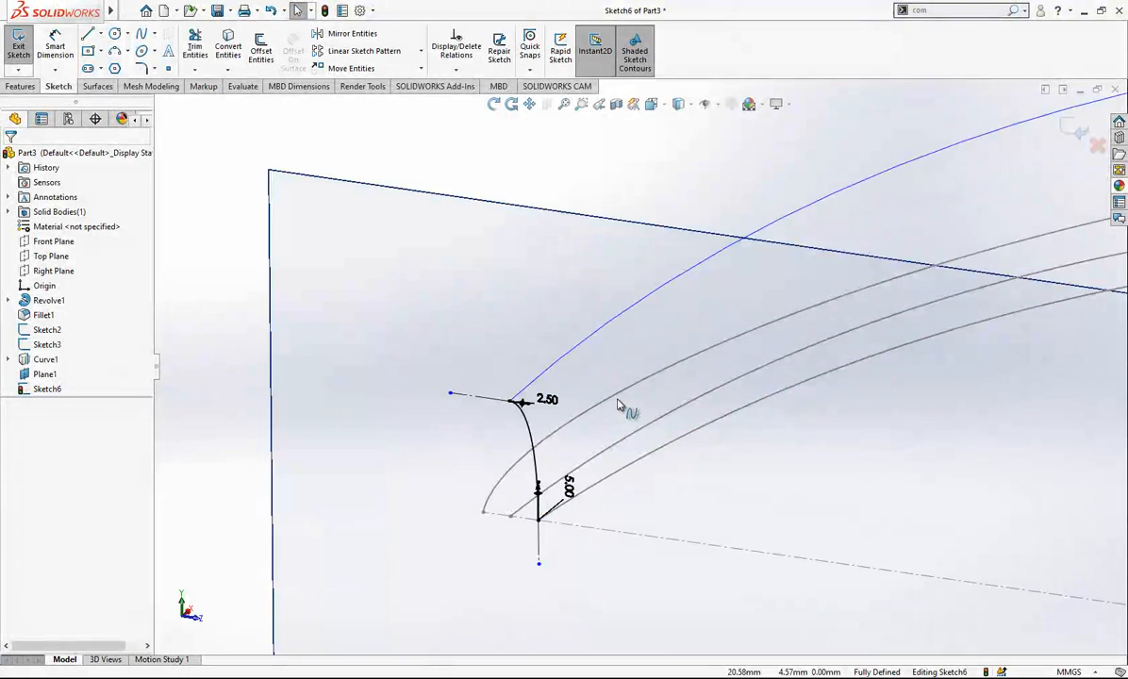
click(557, 363)
scroll(557, 363, up, 8)
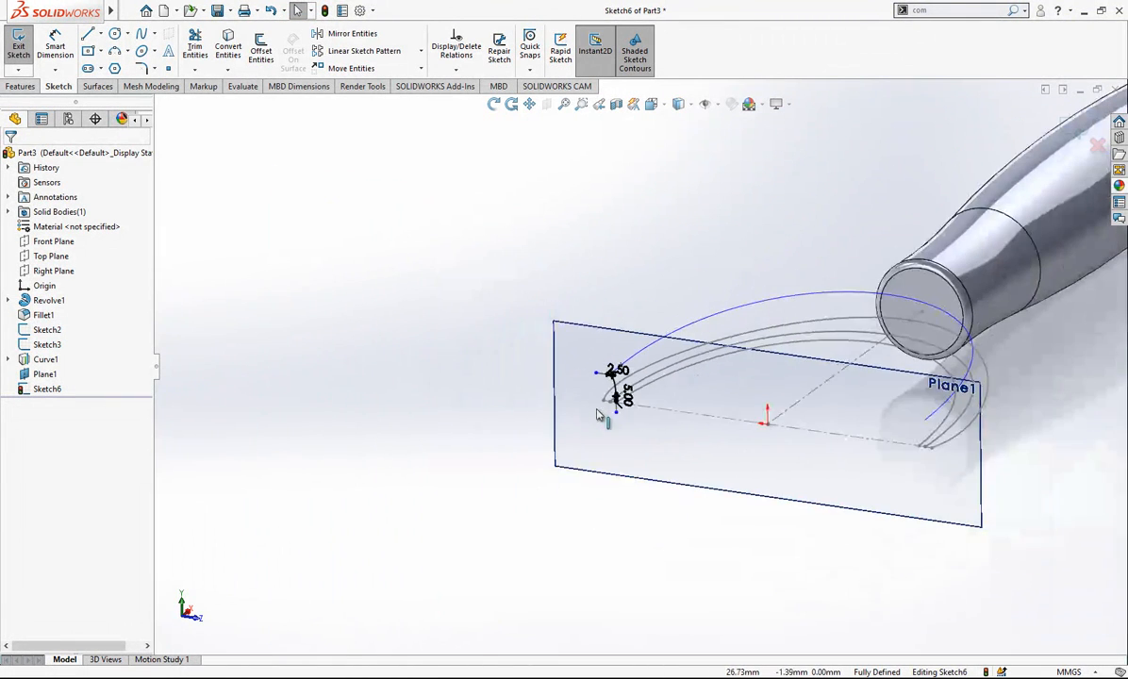
click(1072, 128)
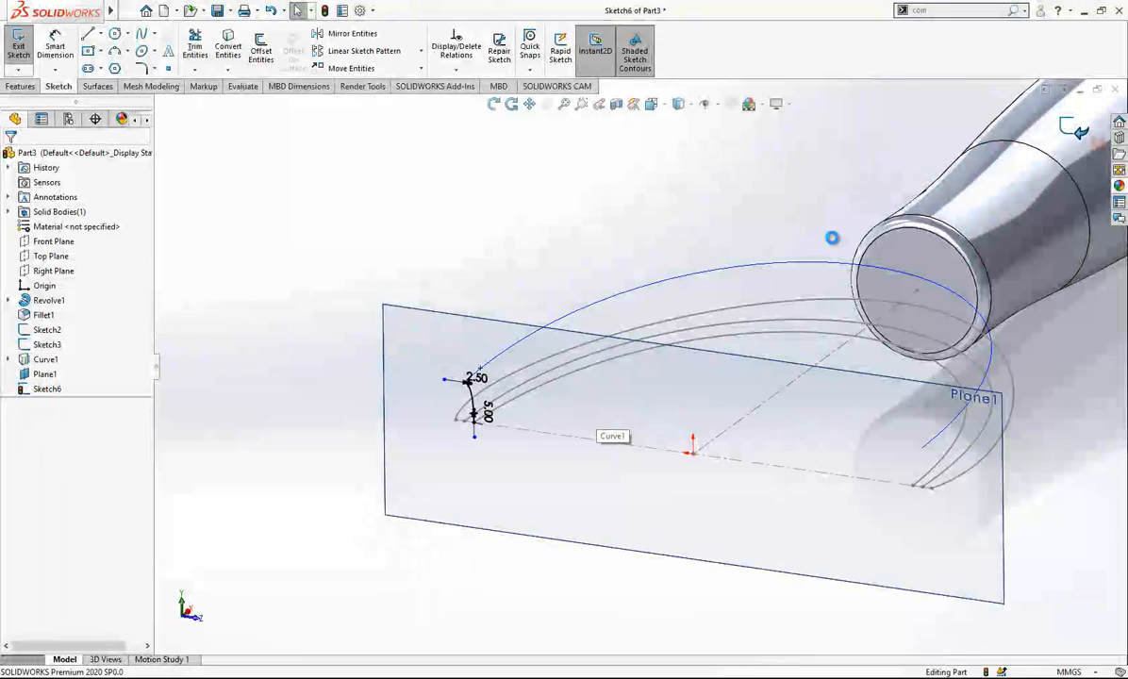
scroll(566, 331, down, 2)
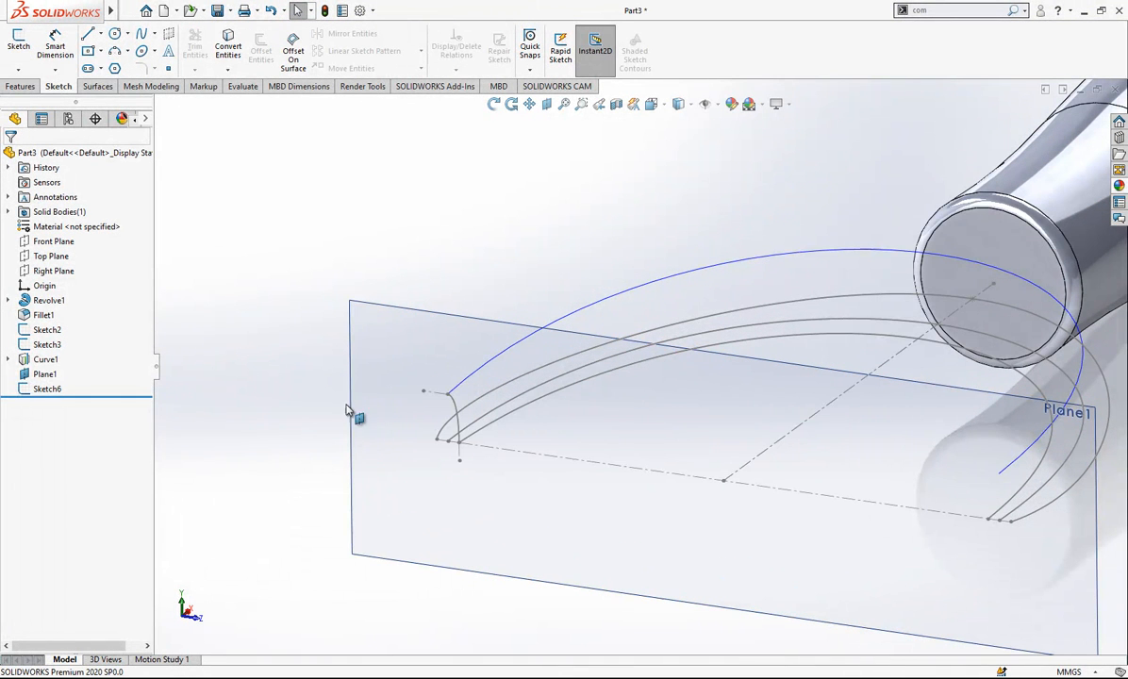
- Start a swept surface using the end profile sketch as profile and only the innermost spline as path
click(95, 86)
click(95, 49)
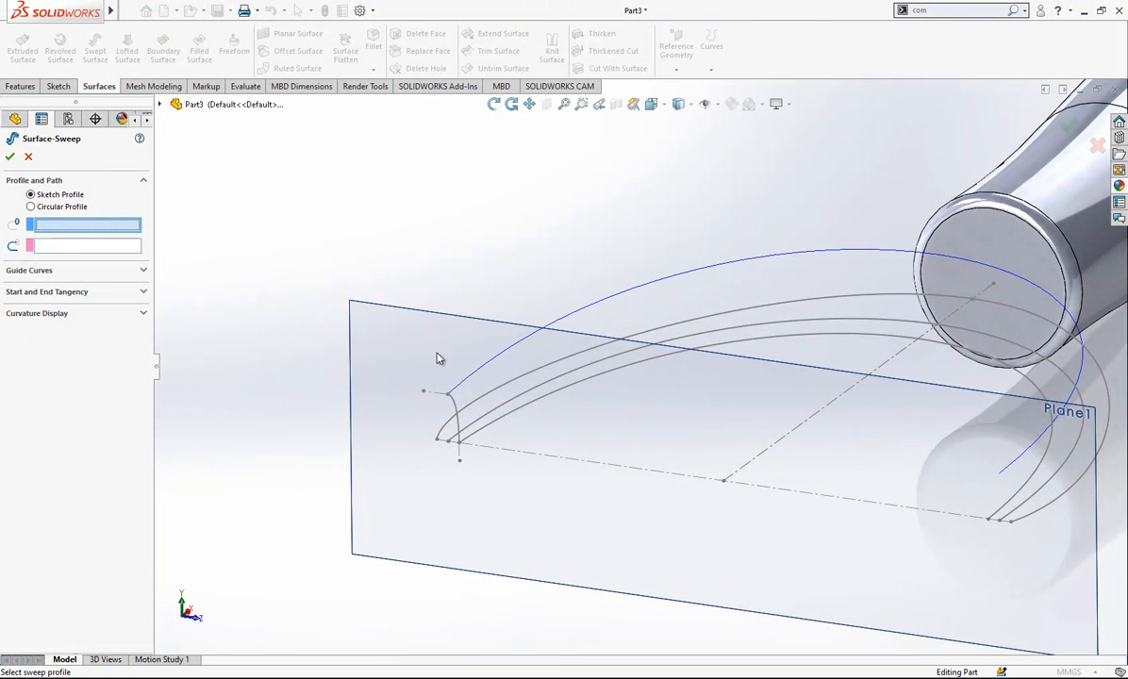
click(458, 406)
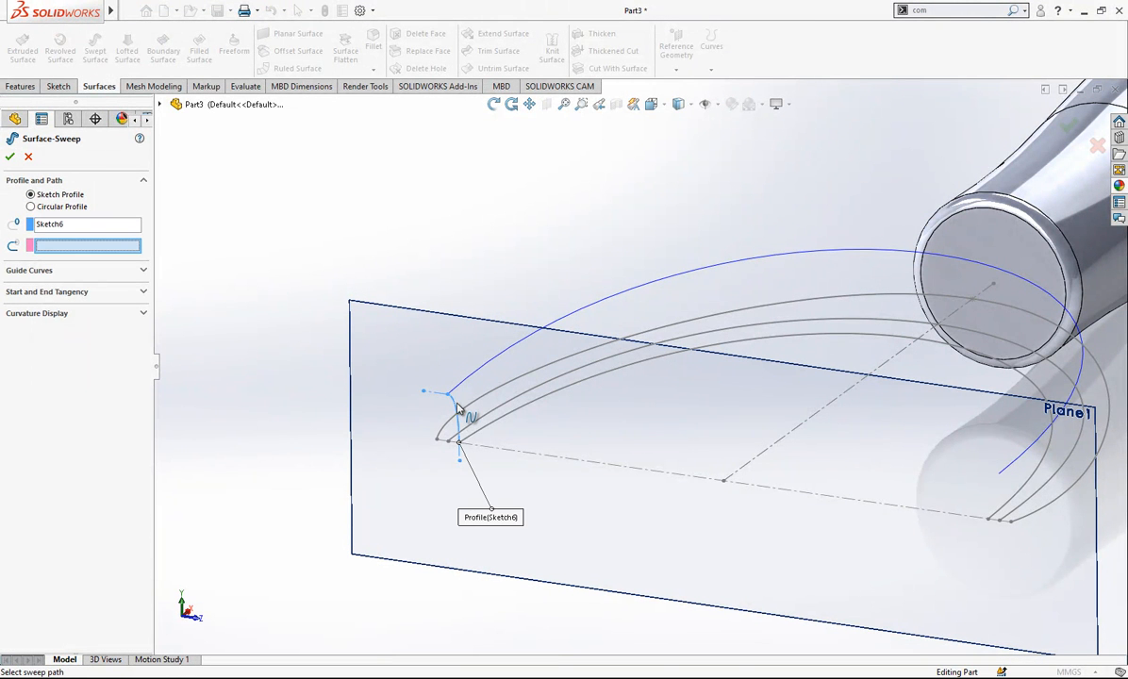
right_click(98, 249)
click(58, 247)
right_click(61, 247)
click(98, 269)
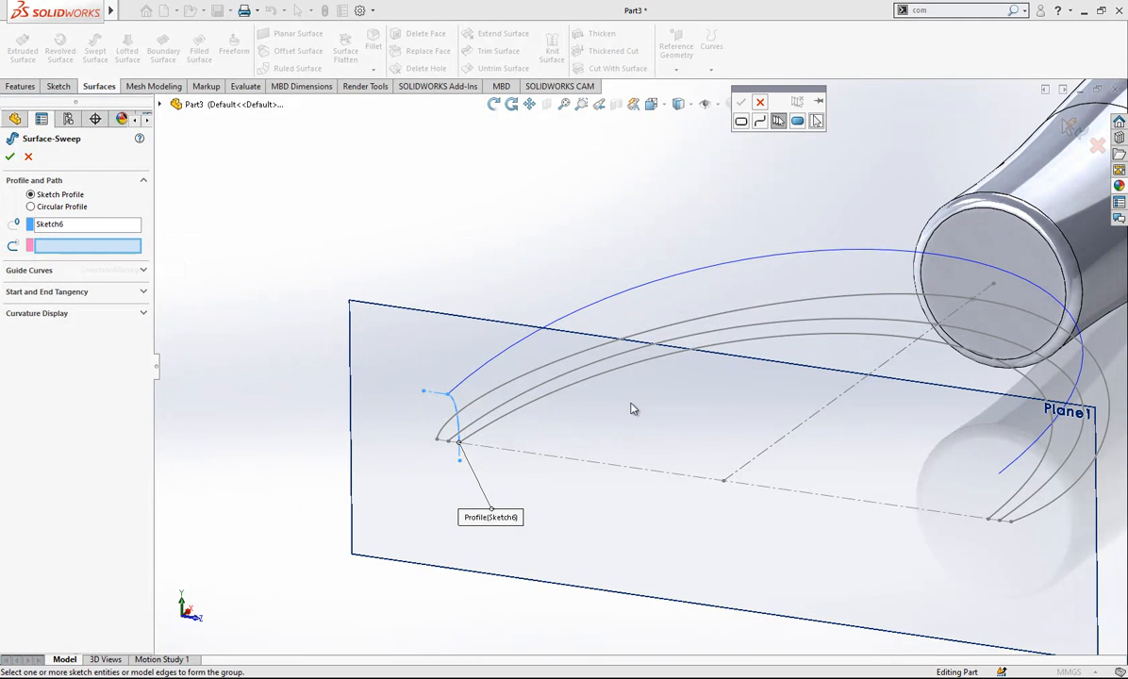
click(569, 390)
right_click(694, 96)
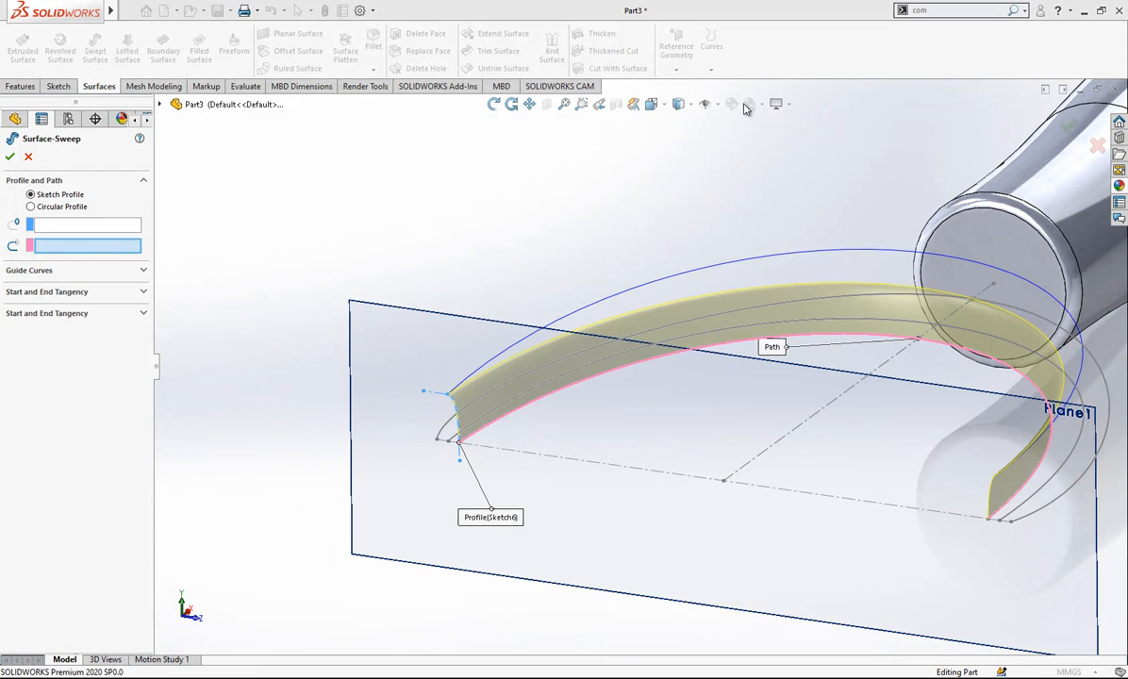
- Add the projected curve as the sweep's guide curve with merged smooth faces, and create the surface
click(94, 271)
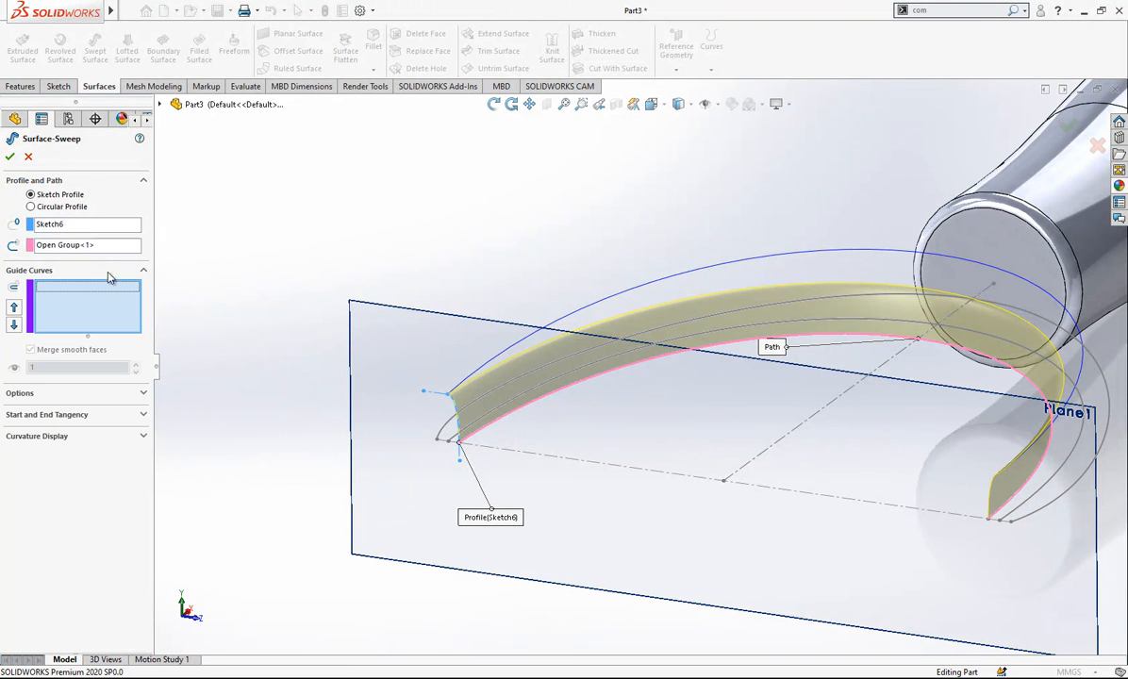
click(588, 306)
middle_drag(598, 315, 711, 337)
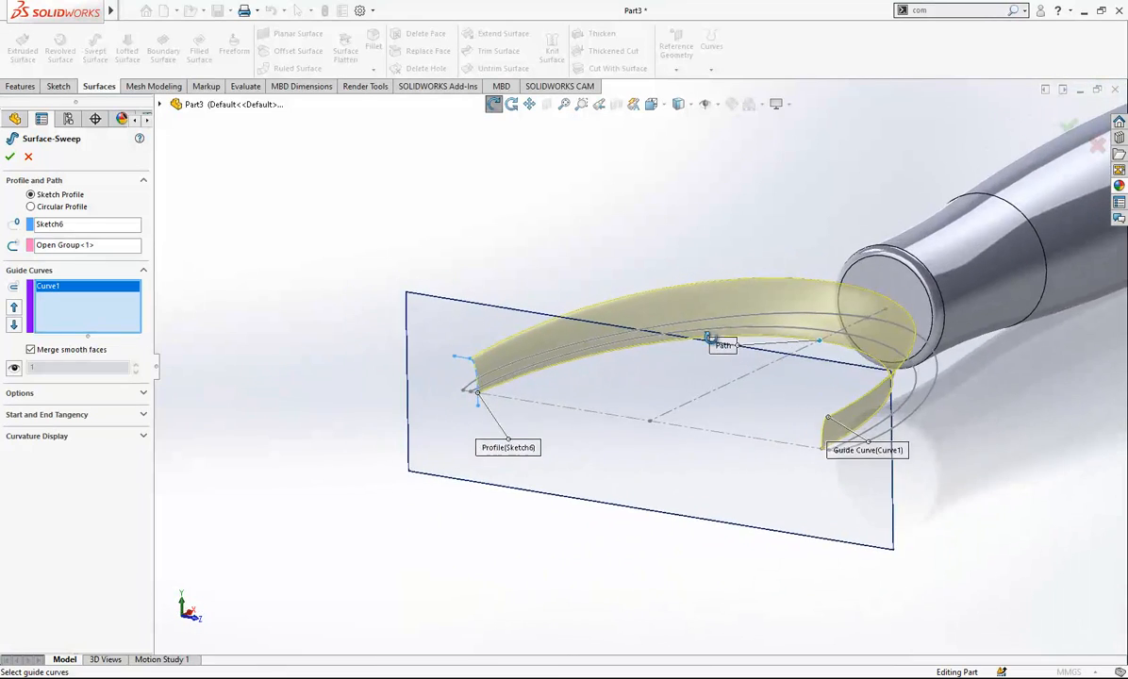
scroll(483, 364, down, 4)
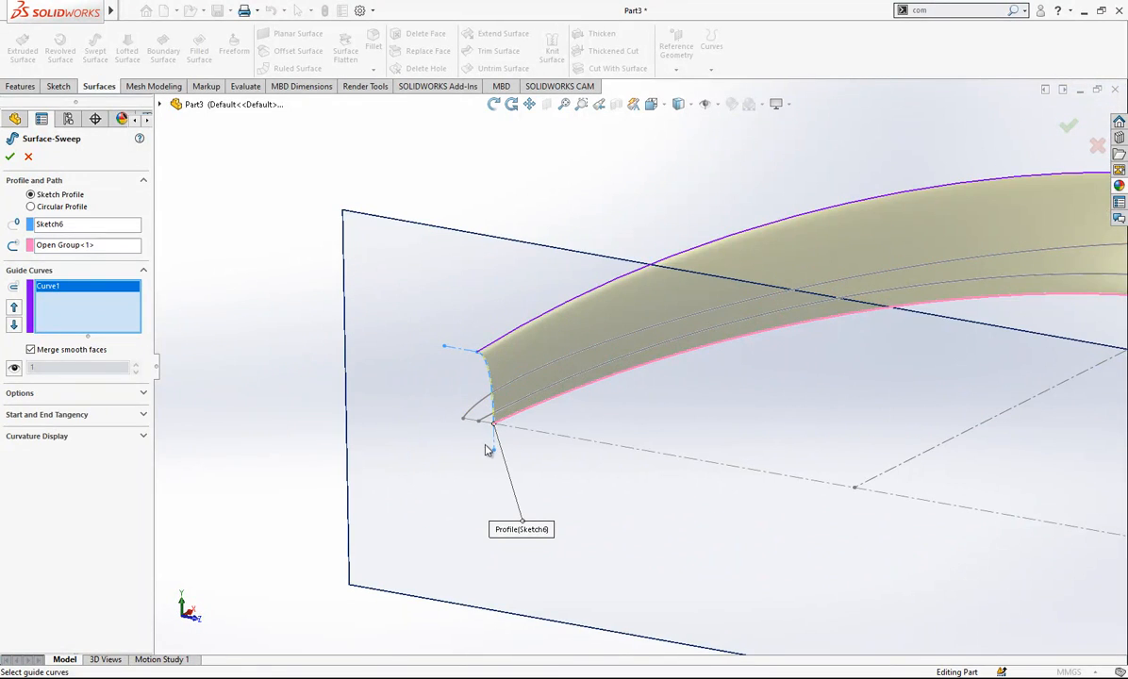
scroll(514, 420, up, 3)
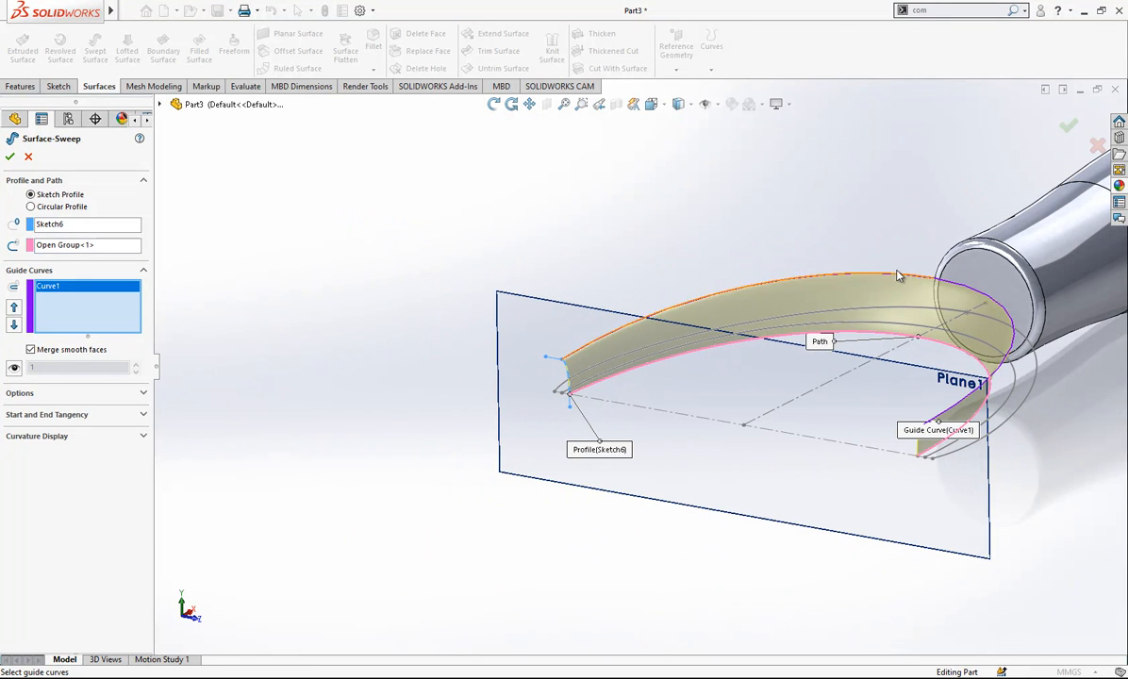
key(Return)
- Open a new sketch on Plane1 at the open end of the swept surface
middle_drag(926, 313, 885, 347)
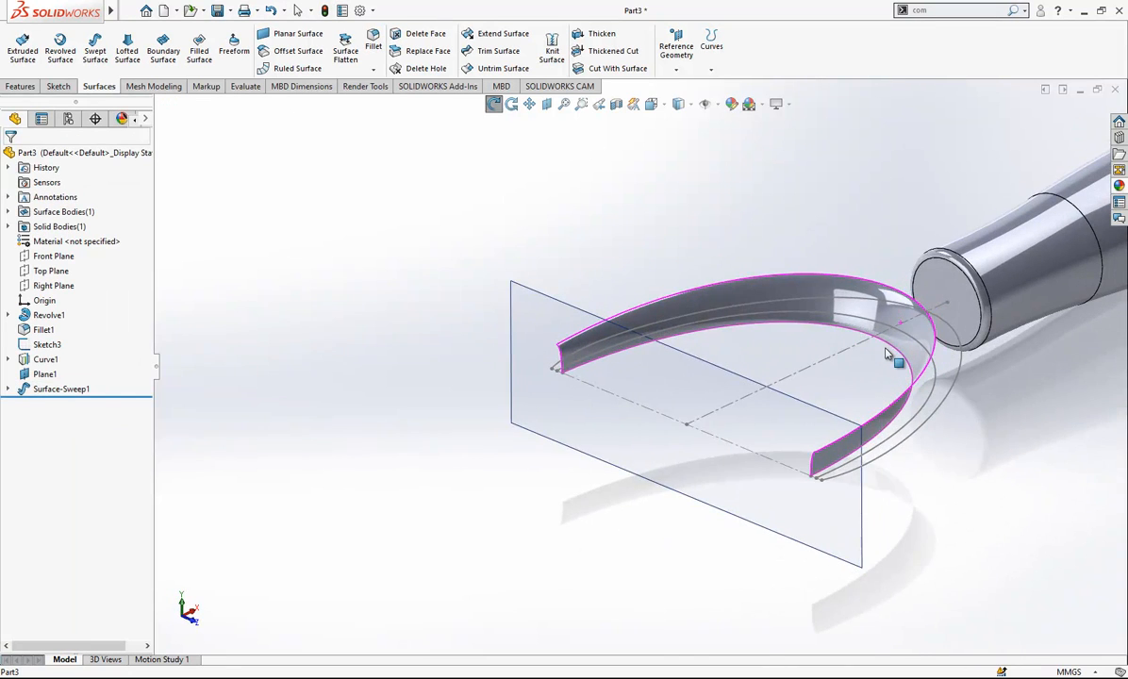
scroll(884, 347, down, 2)
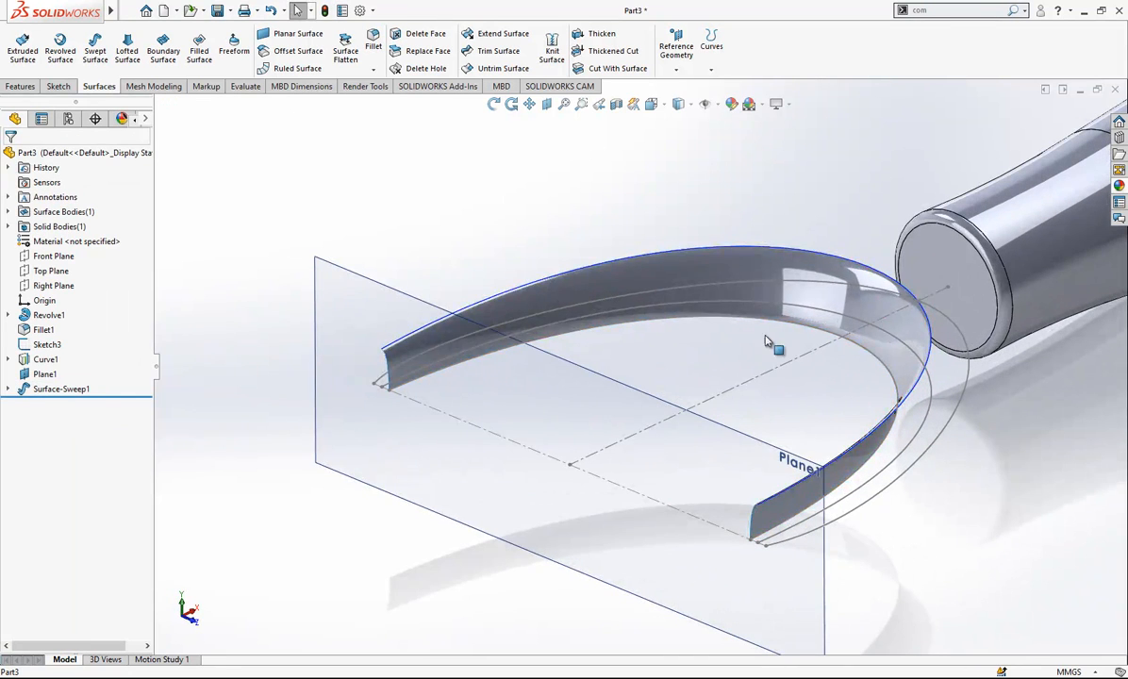
click(40, 271)
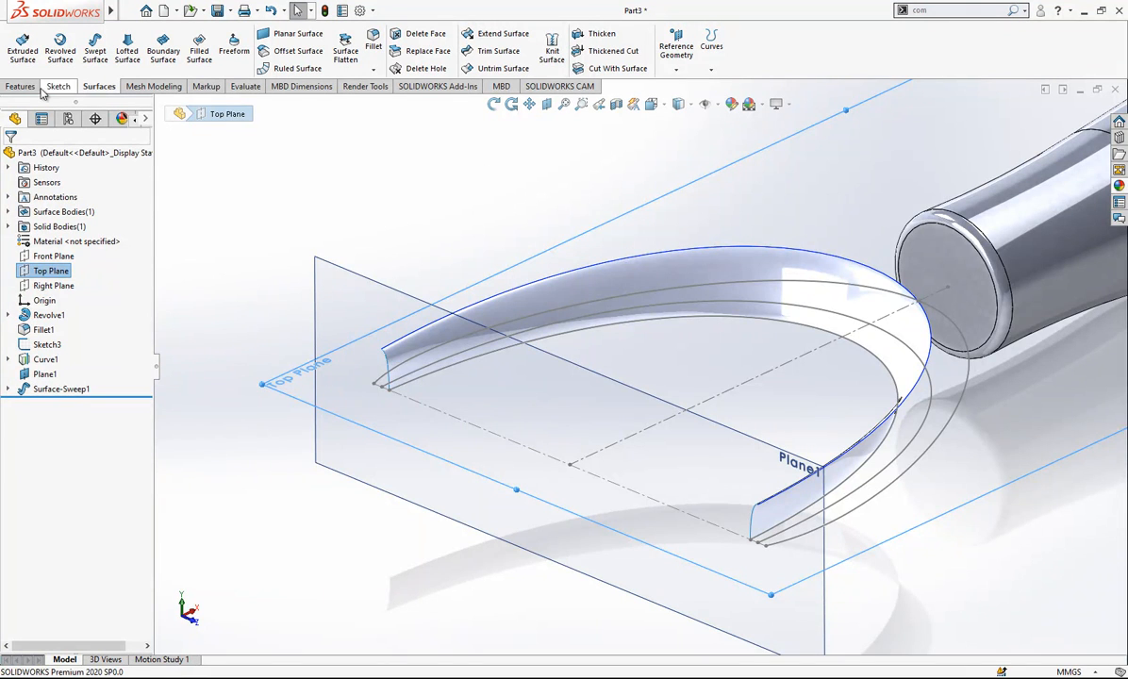
click(394, 213)
scroll(808, 312, up, 1)
middle_drag(809, 311, 837, 317)
scroll(533, 369, down, 2)
scroll(421, 362, down, 2)
middle_drag(421, 360, 434, 382)
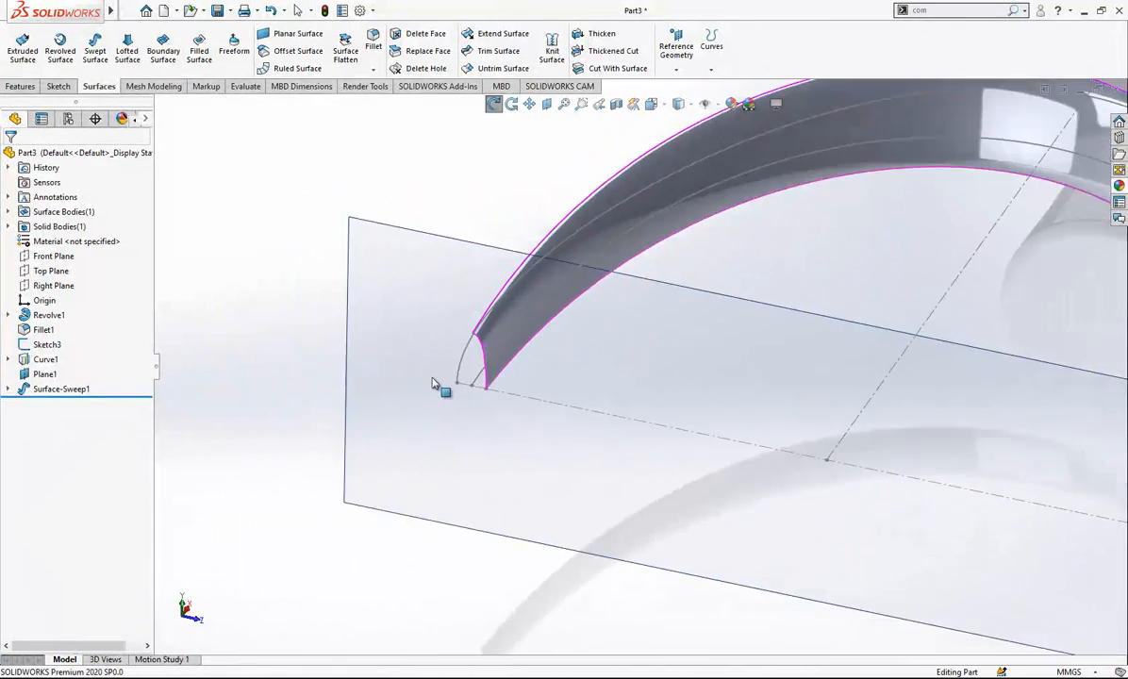
scroll(434, 383, up, 2)
click(478, 335)
click(524, 285)
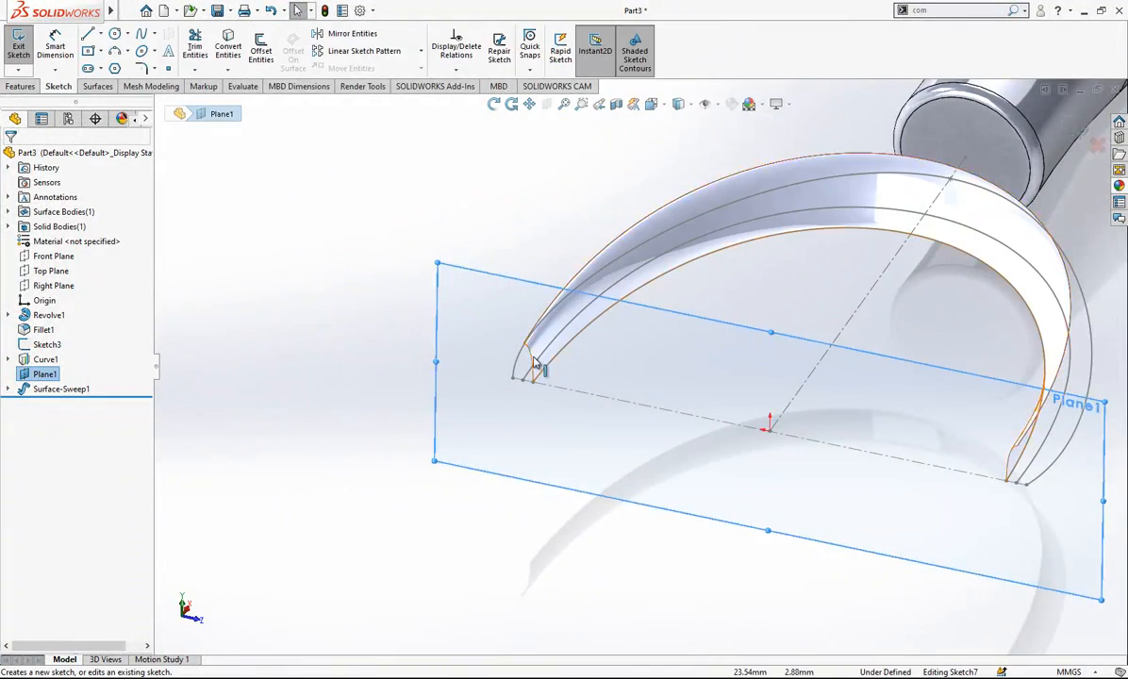
- Convert the swept surface's curved end edge into the new sketch
scroll(534, 364, down, 3)
click(564, 349)
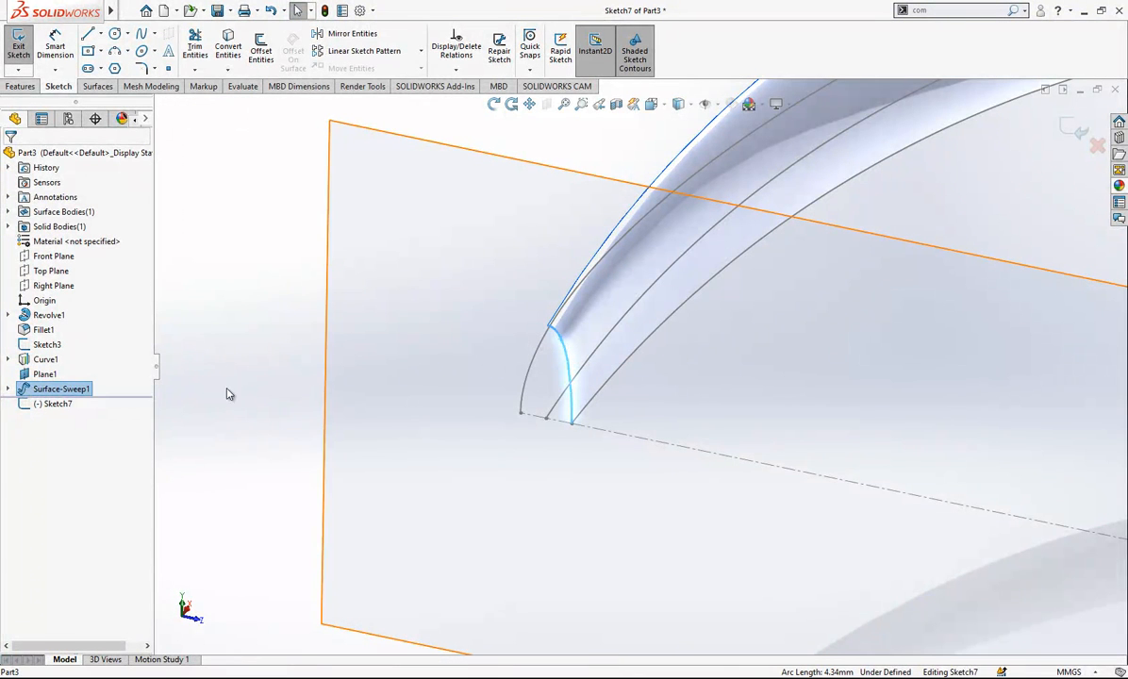
click(49, 406)
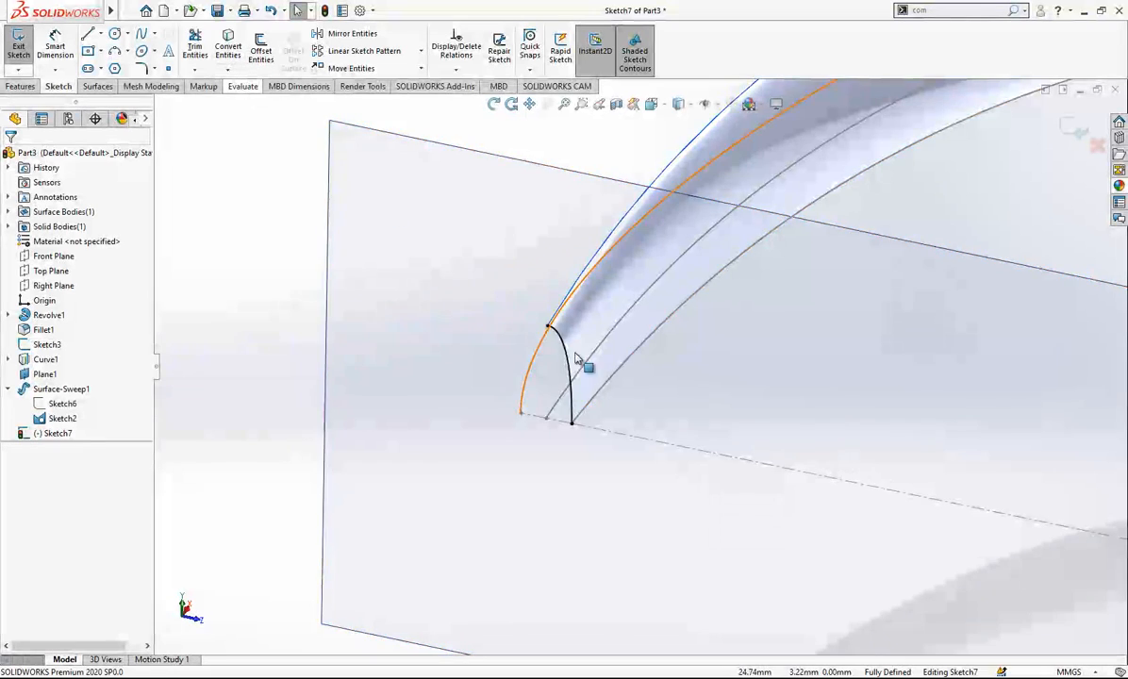
- Draw a vertical construction line from the converted spline's upper end down to the middle guide spline's endpoint
scroll(594, 356, down, 2)
click(90, 36)
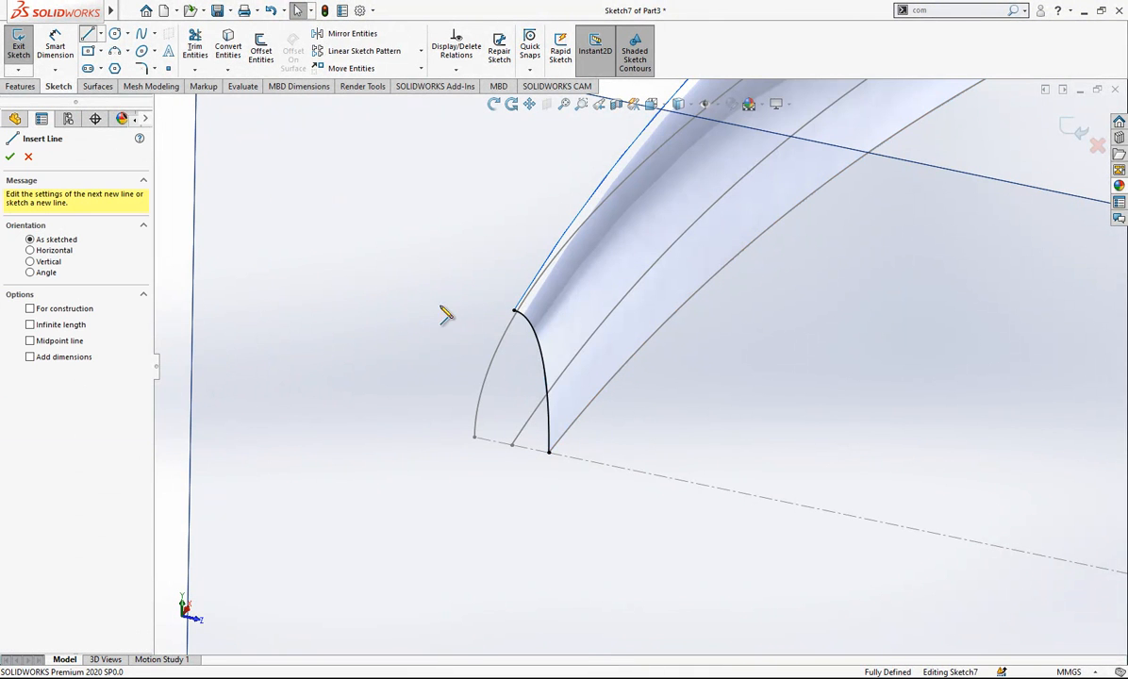
click(515, 313)
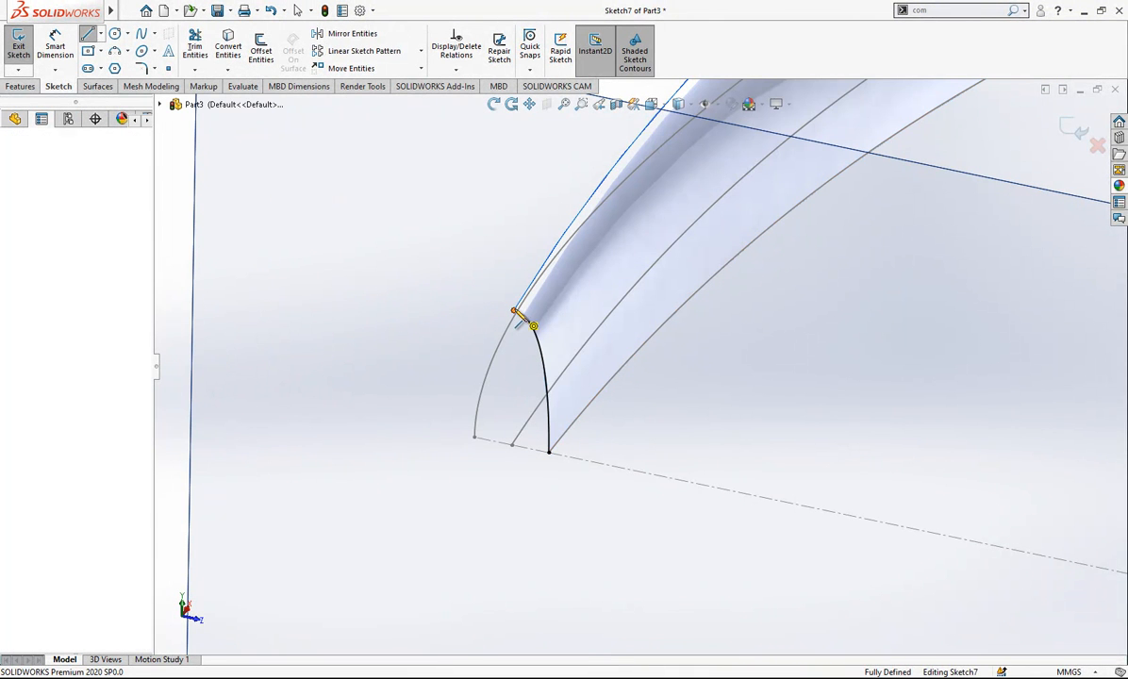
click(512, 446)
key(Escape)
click(513, 368)
click(573, 326)
key(Escape)
- Mirror the converted spline about the vertical construction line, keeping the original, to form an arched end profile
click(514, 351)
click(412, 282)
click(352, 34)
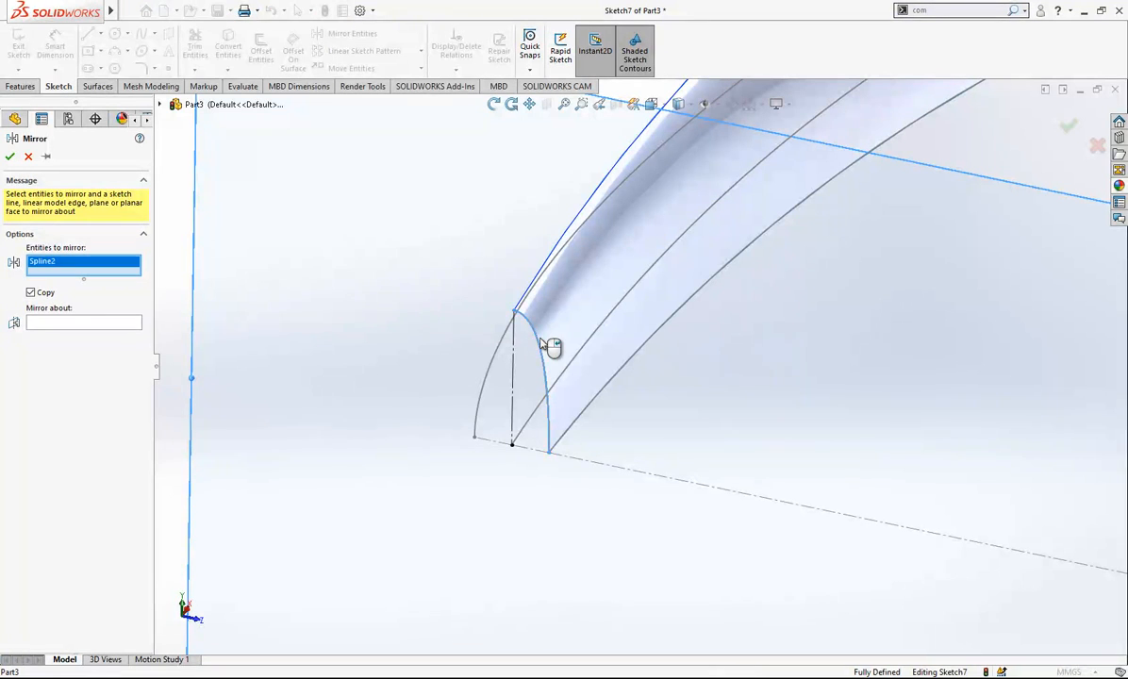
click(91, 324)
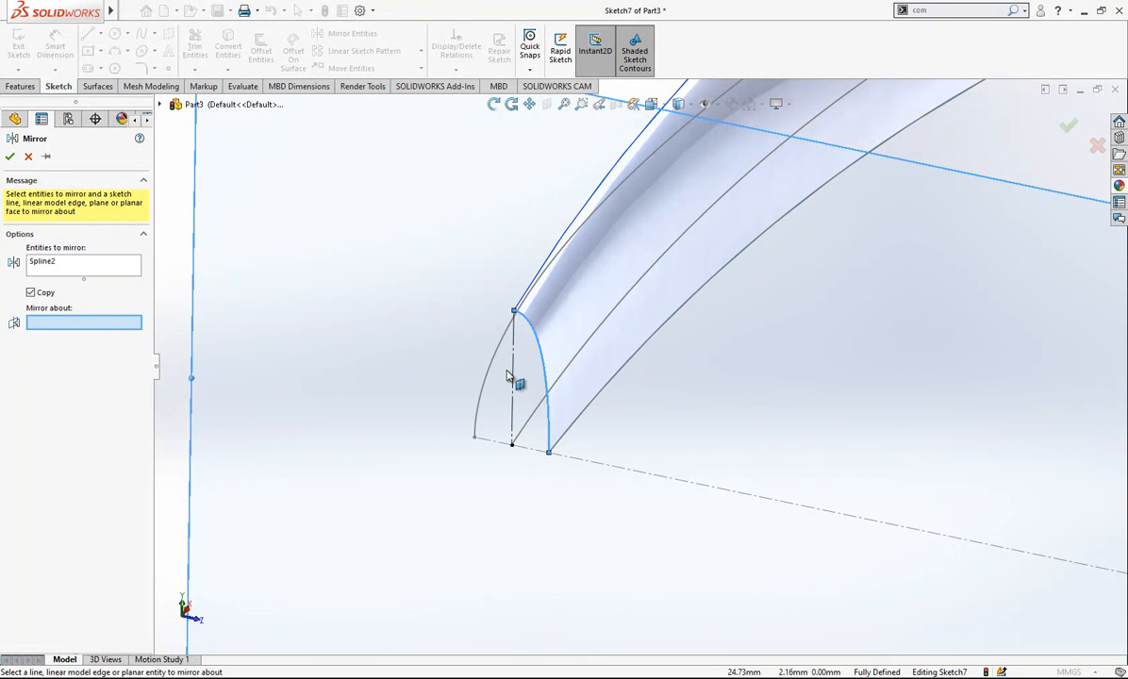
key(Return)
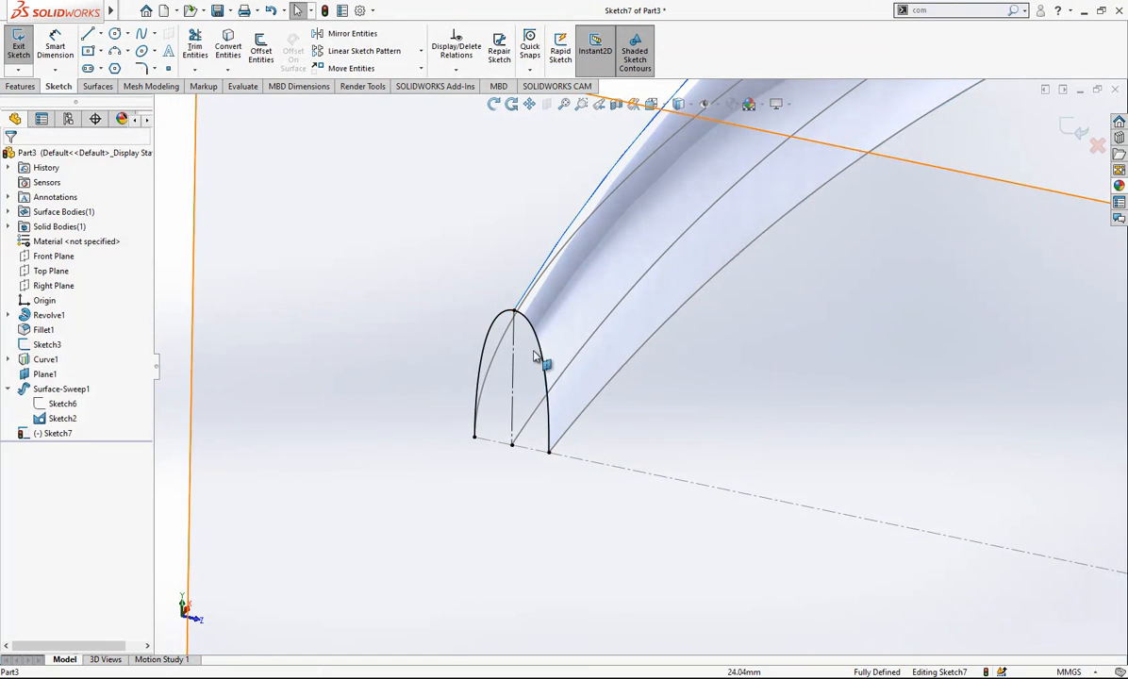
- Examine the arched profile and its relations against the swept surface and base curves from a rotated view
click(547, 363)
key(Escape)
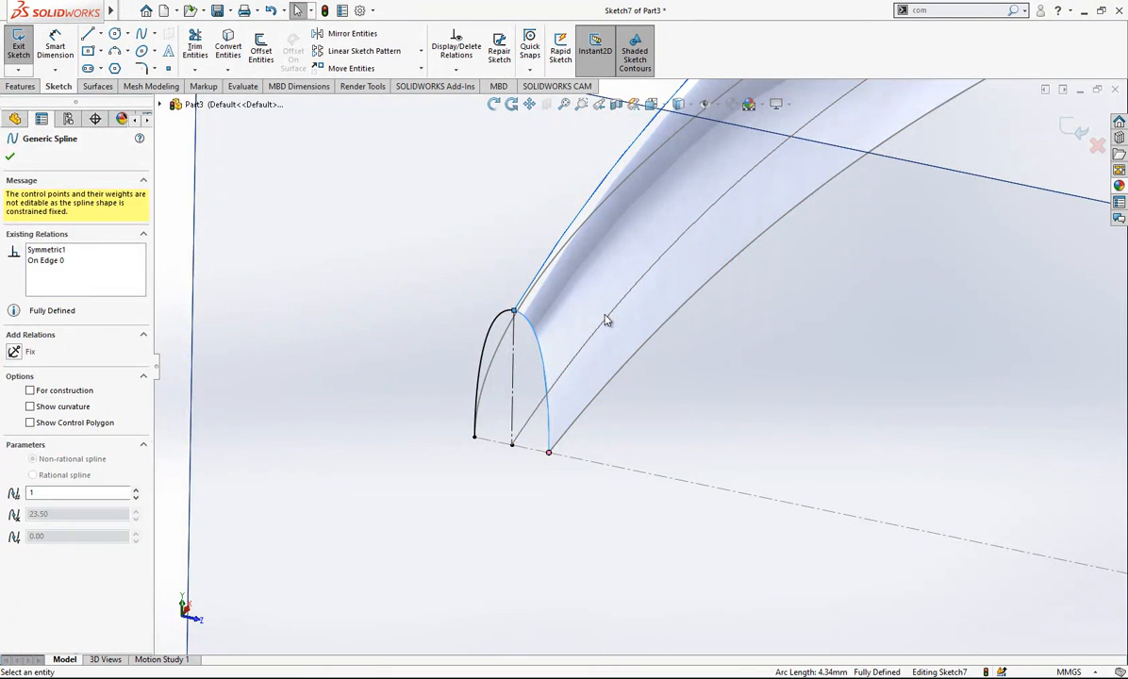
mouse_move(707, 398)
middle_down()
mouse_move(560, 402)
mouse_move(712, 325)
mouse_move(624, 395)
middle_up()
scroll(616, 358, down, 1)
scroll(617, 359, up, 3)
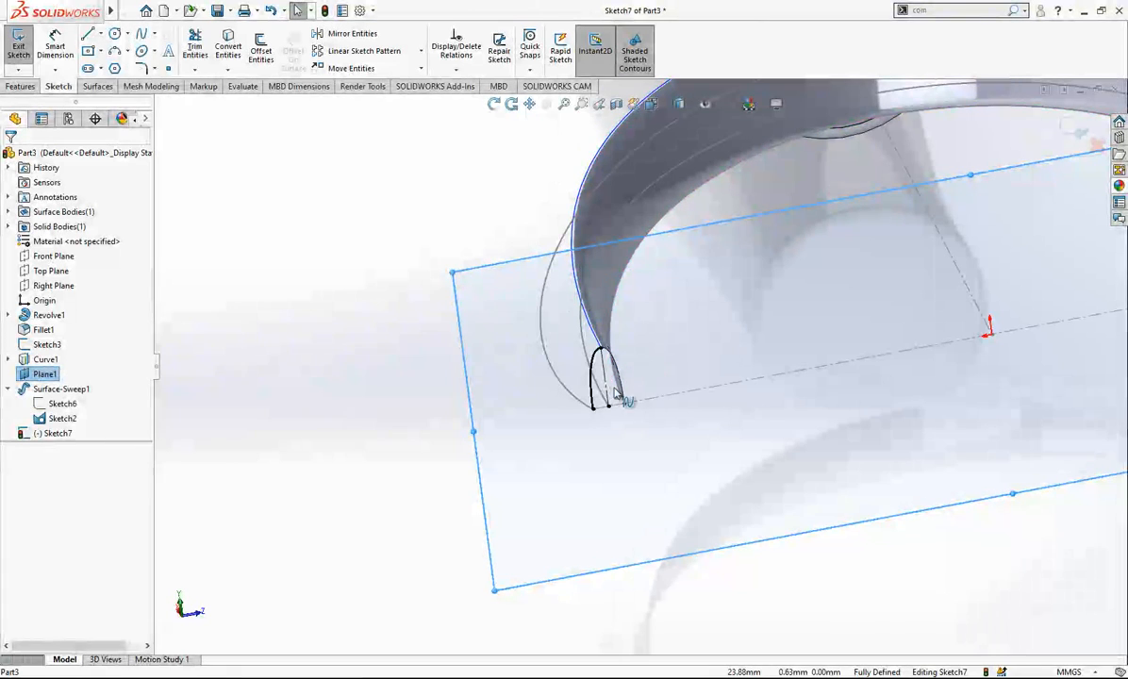
scroll(617, 407, down, 2)
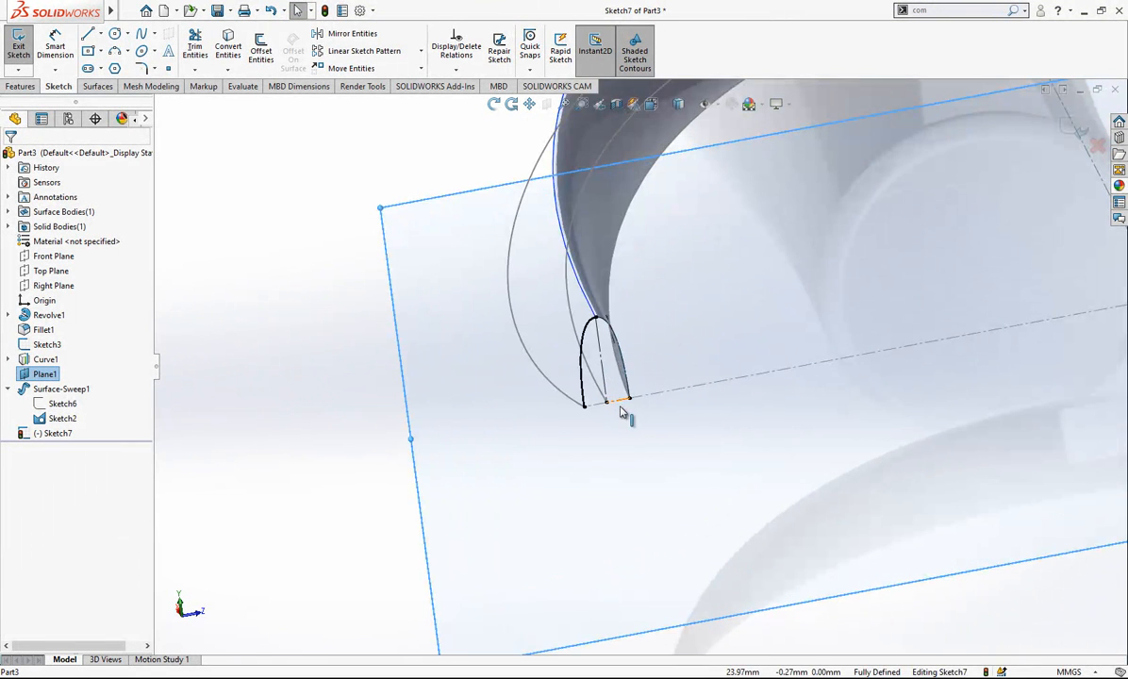
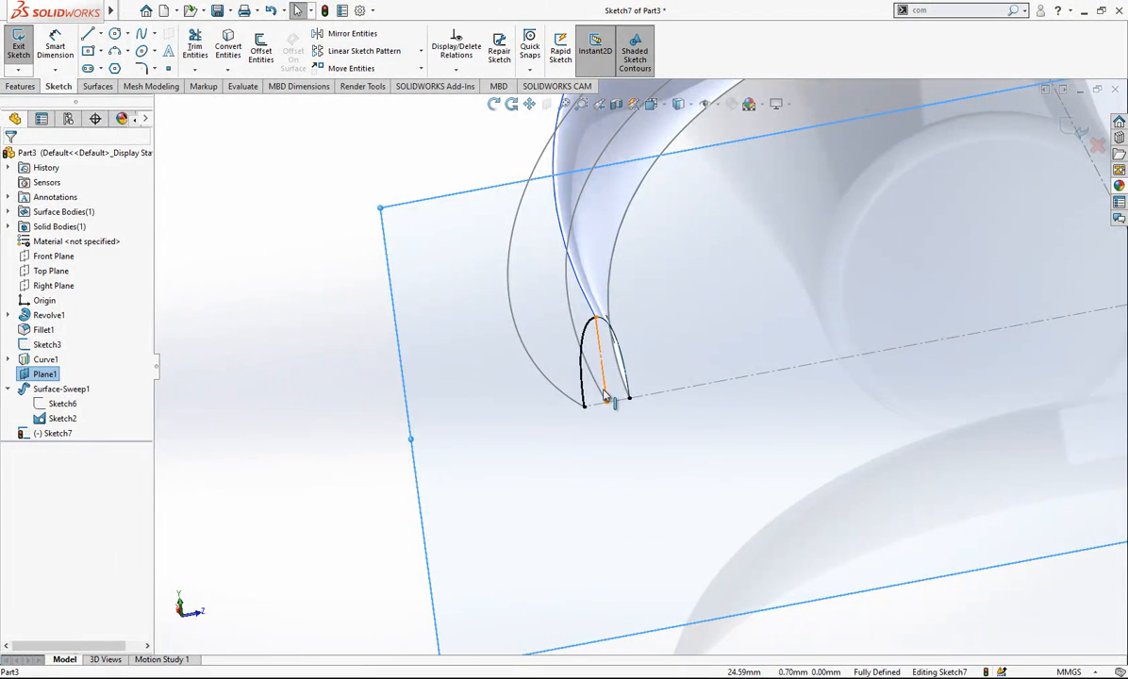
- Exit the arched end profile sketch and dismiss the rebuild error report
mouse_move(606, 334)
middle_down()
mouse_move(685, 391)
mouse_move(712, 372)
mouse_move(599, 318)
mouse_move(582, 383)
mouse_move(603, 321)
mouse_move(631, 302)
mouse_move(645, 295)
mouse_move(688, 326)
mouse_move(740, 322)
mouse_move(722, 334)
mouse_move(802, 282)
mouse_move(903, 187)
middle_up()
scroll(563, 203, down, 2)
click(766, 328)
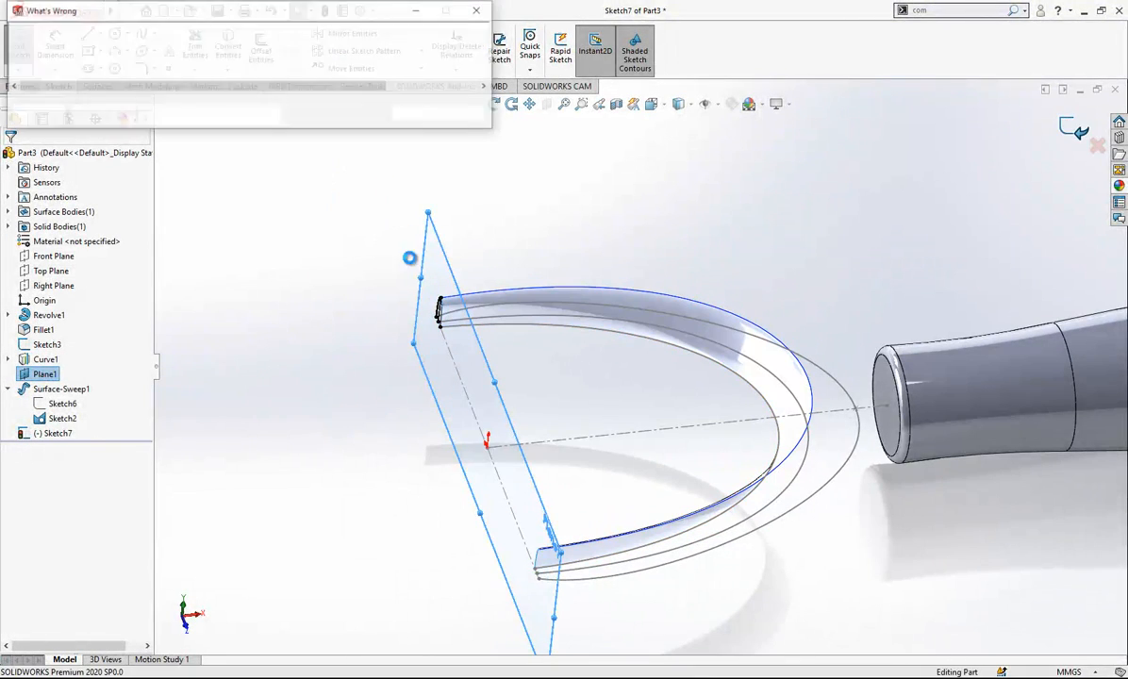
click(429, 114)
click(447, 284)
click(231, 349)
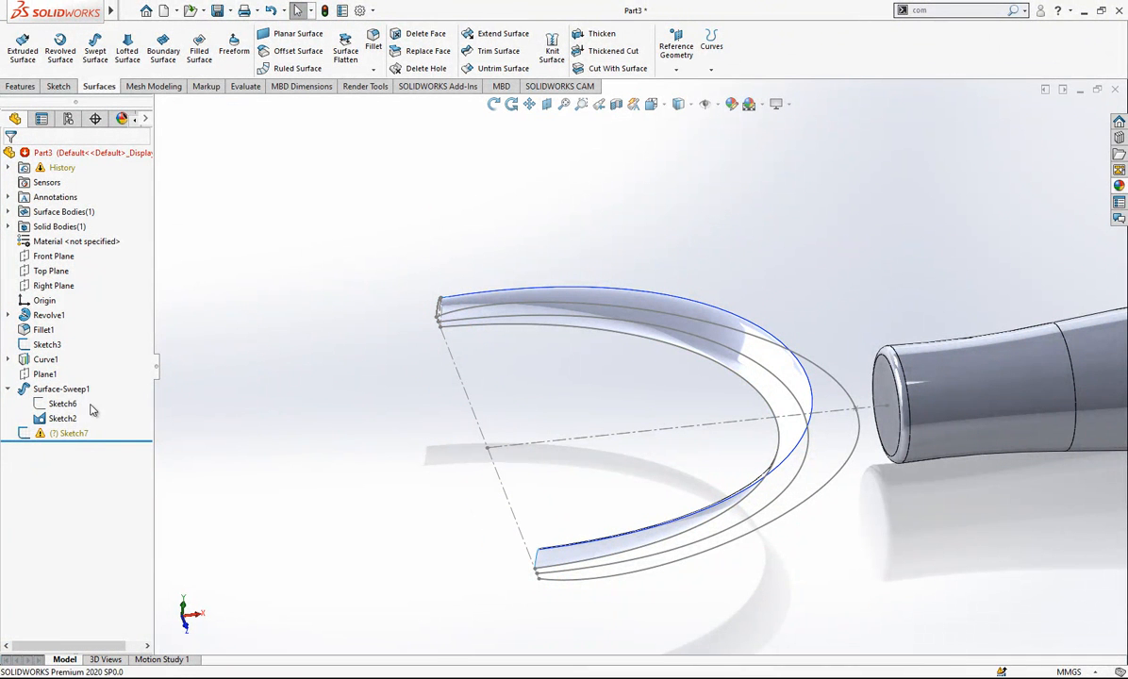
- Try to repair the arched profile Sketch7 by accepting a SketchXpert solution, leaving the sketch and dismissing the rebuild report
click(71, 433)
click(78, 394)
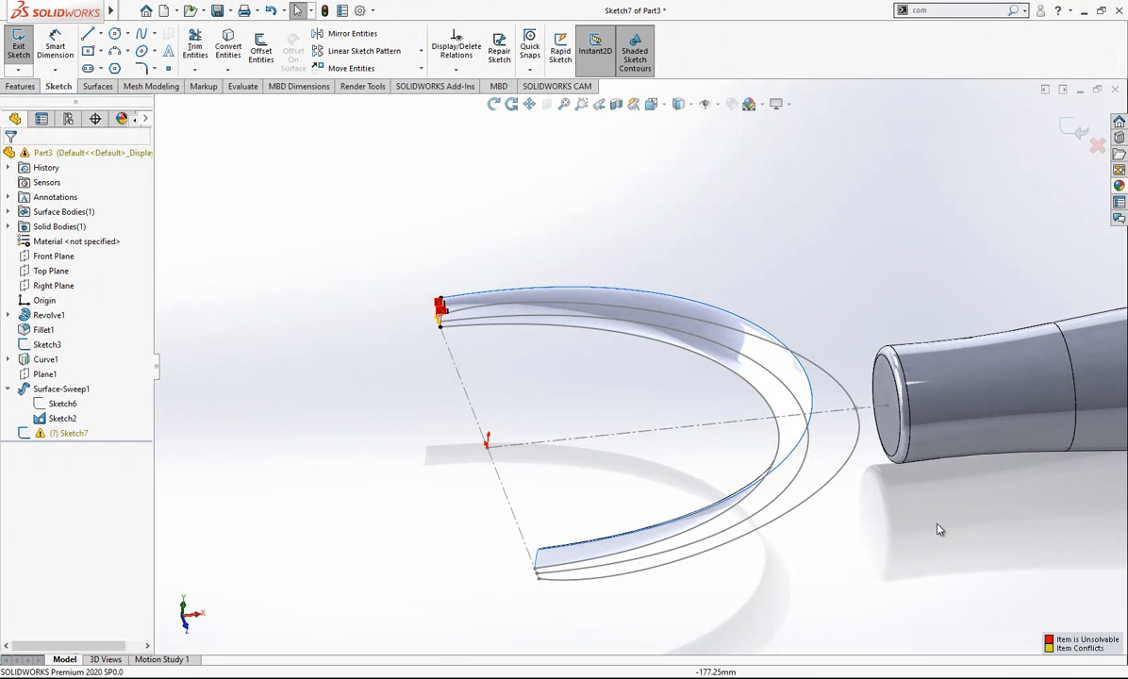
click(77, 220)
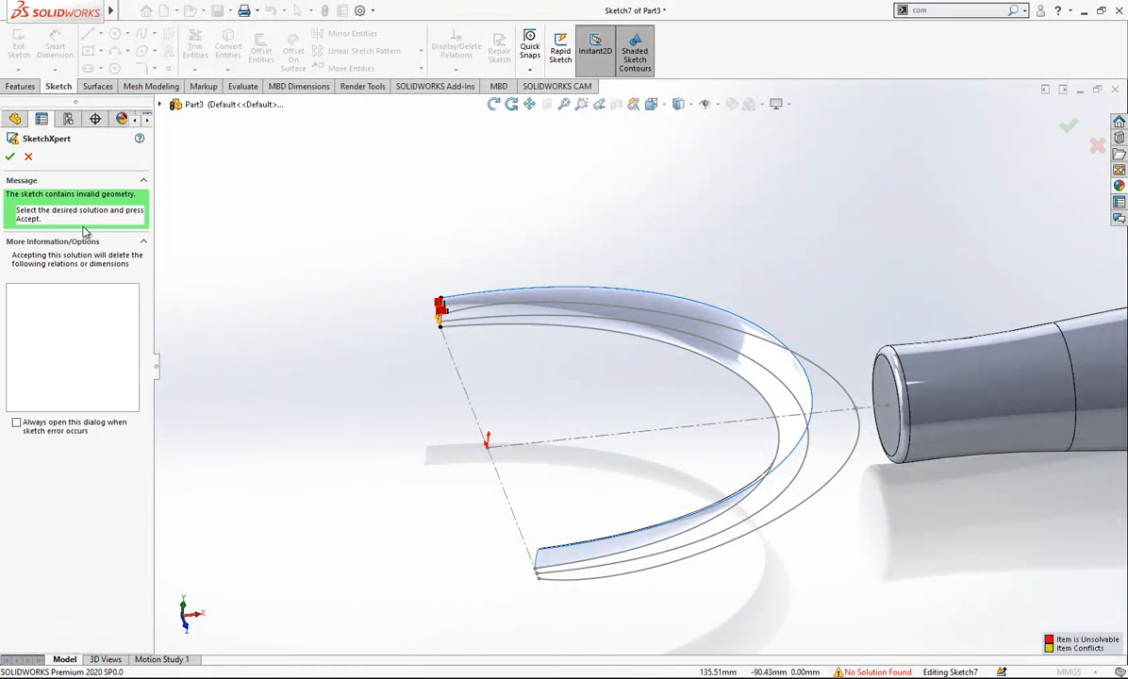
click(10, 161)
scroll(451, 320, down, 8)
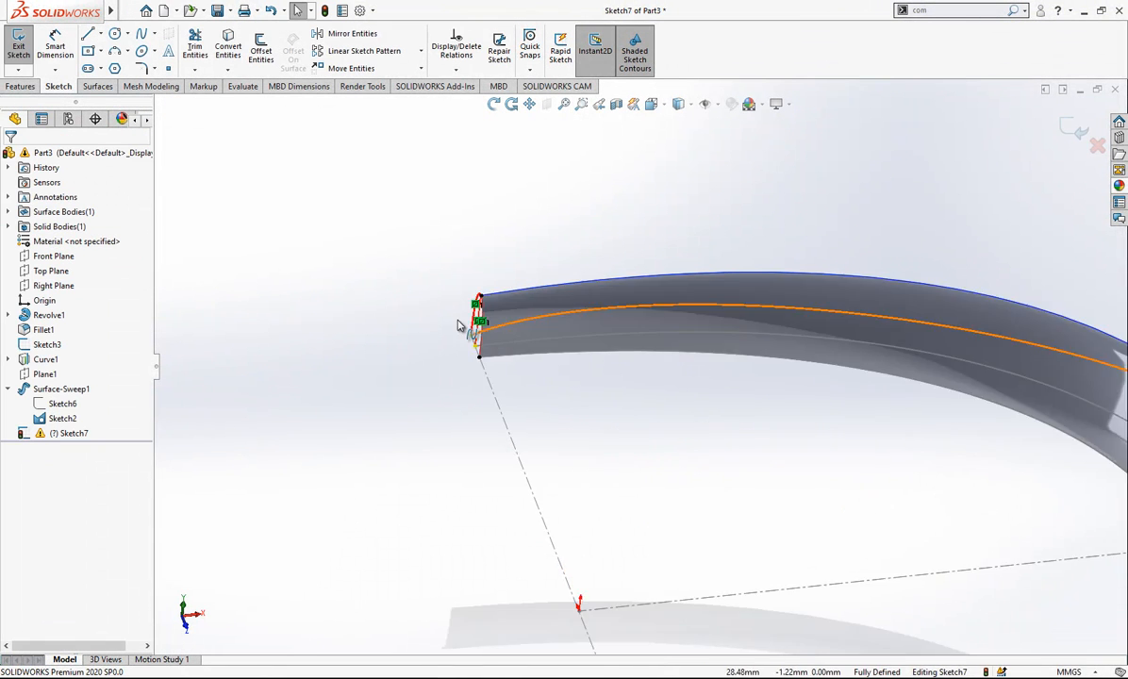
mouse_move(566, 337)
middle_down()
mouse_move(639, 324)
mouse_move(535, 316)
middle_up()
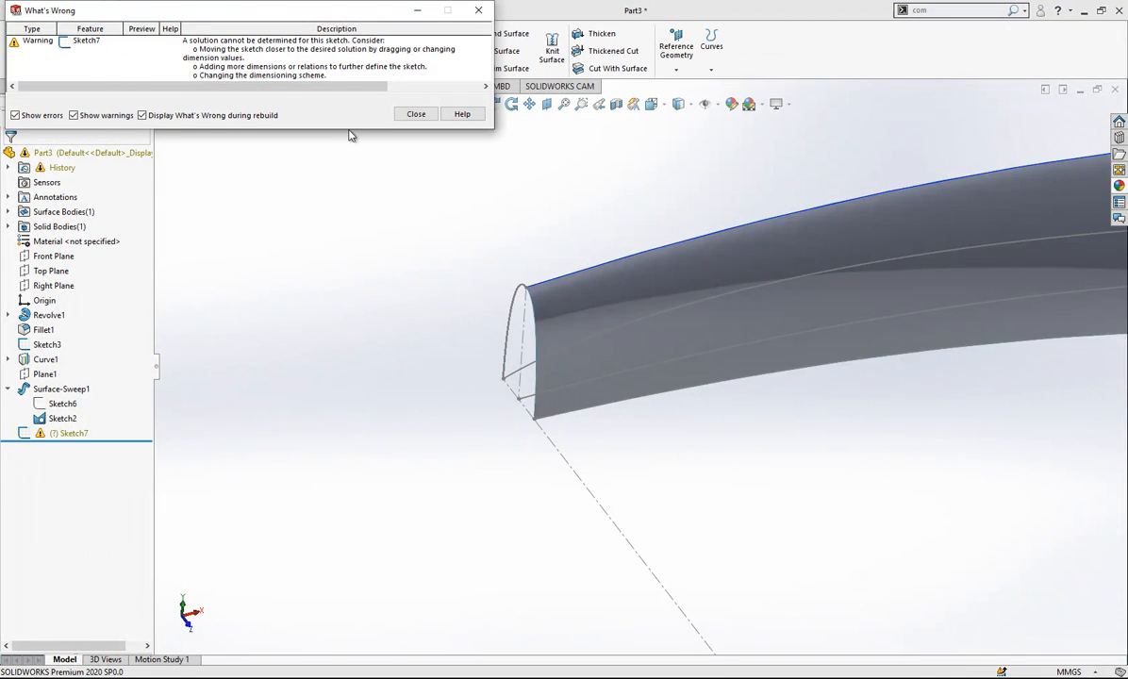
click(415, 113)
- Split the swept surface along the Front Plane with a Split Line
scroll(327, 247, up, 3)
scroll(328, 247, up, 5)
scroll(956, 400, up, 1)
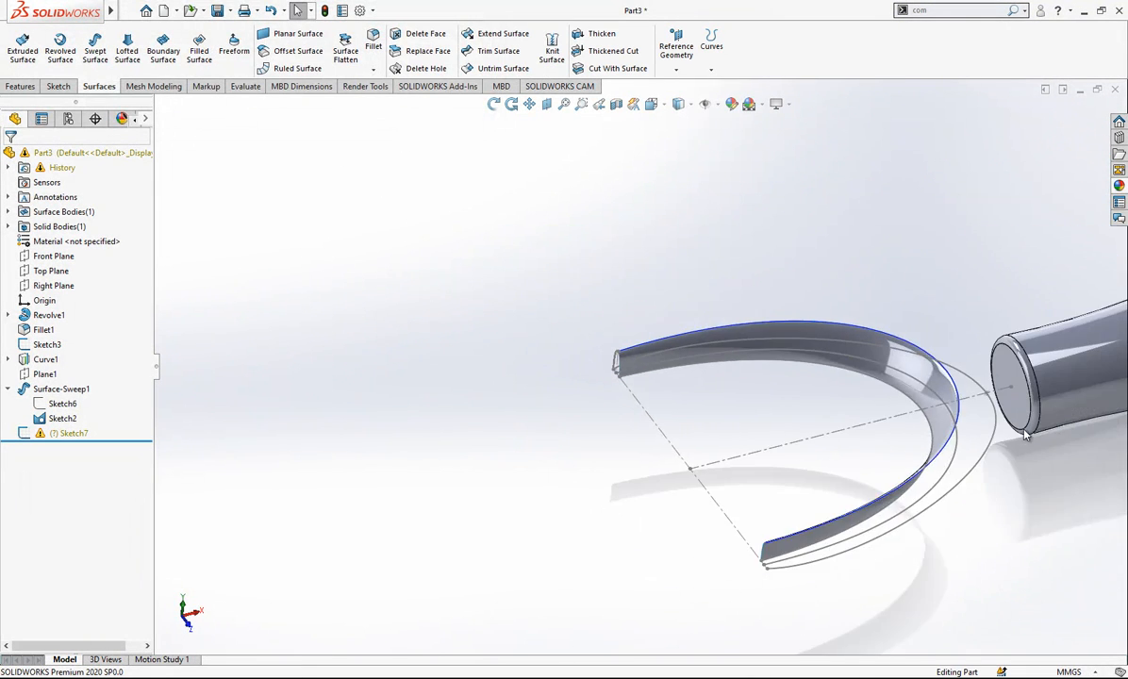
scroll(957, 400, down, 3)
click(53, 255)
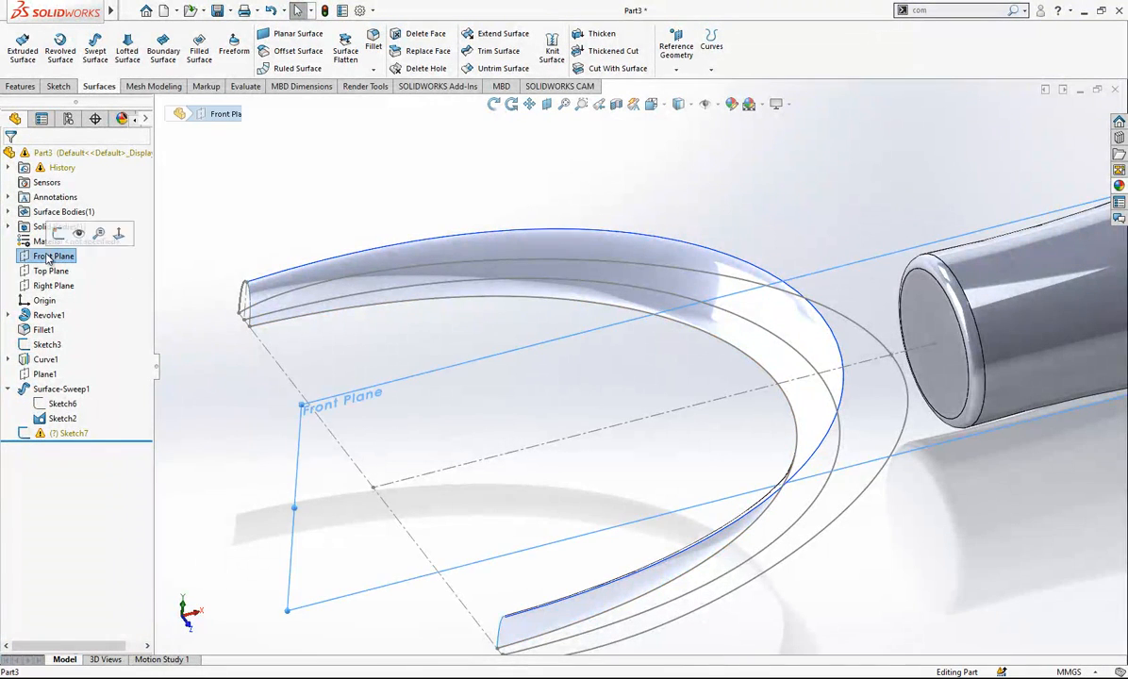
scroll(680, 360, up, 2)
click(711, 46)
click(730, 83)
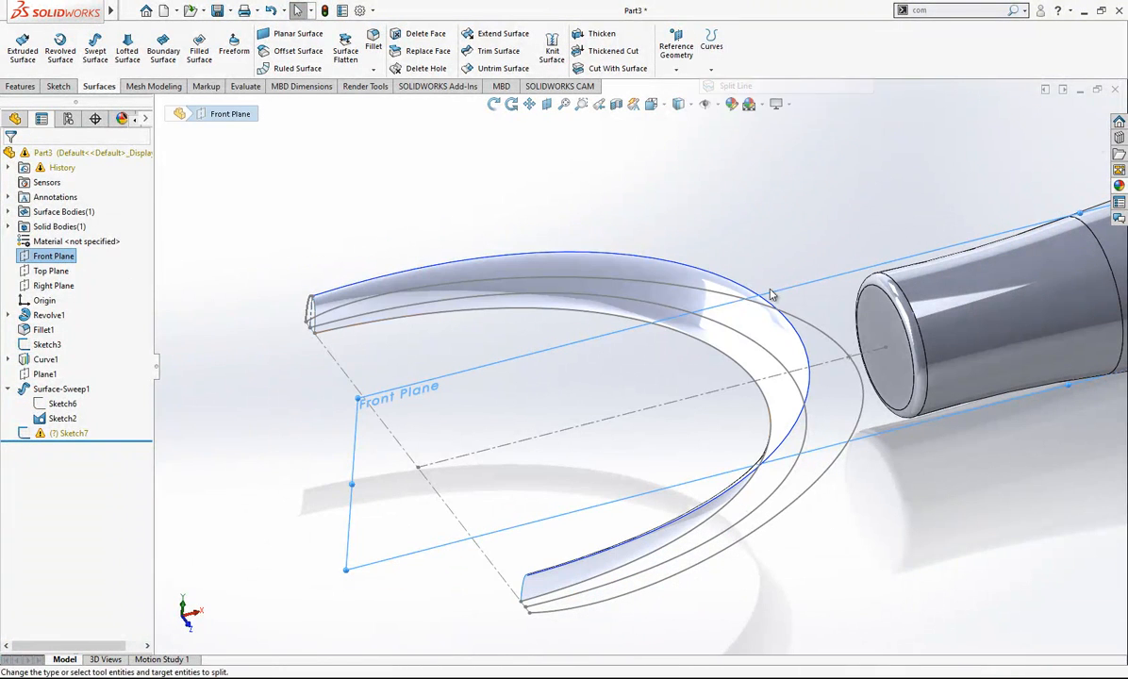
click(783, 343)
right_click(783, 343)
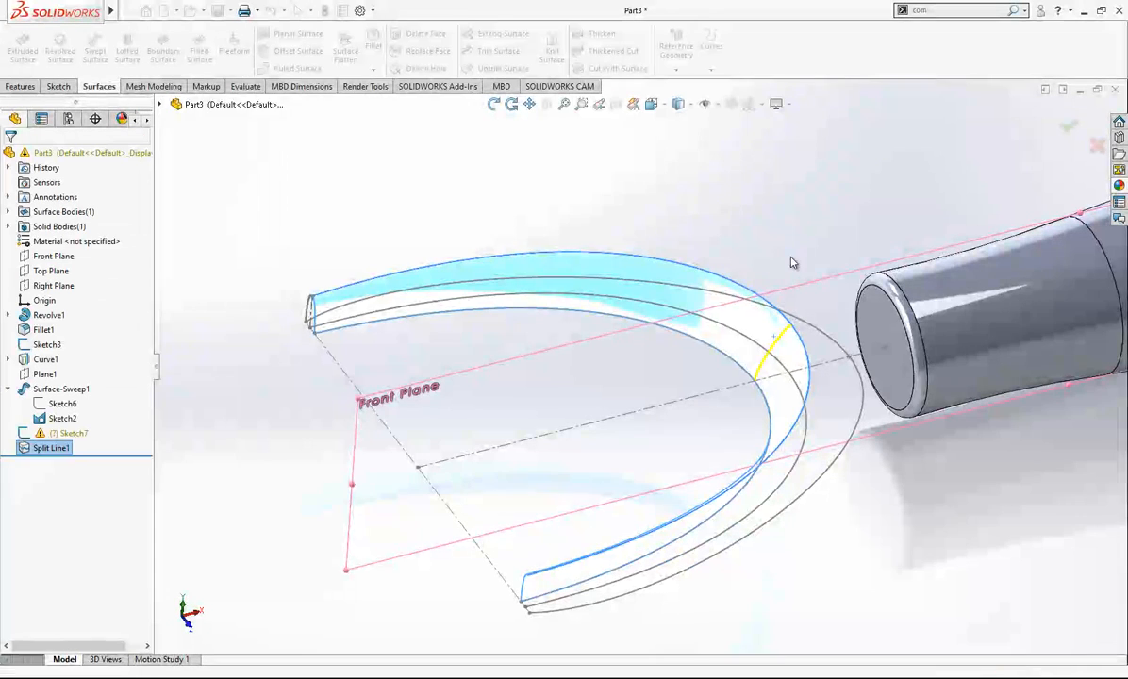
- Hide the projected curve Curve1 running along the swept surface's upper edge
click(790, 328)
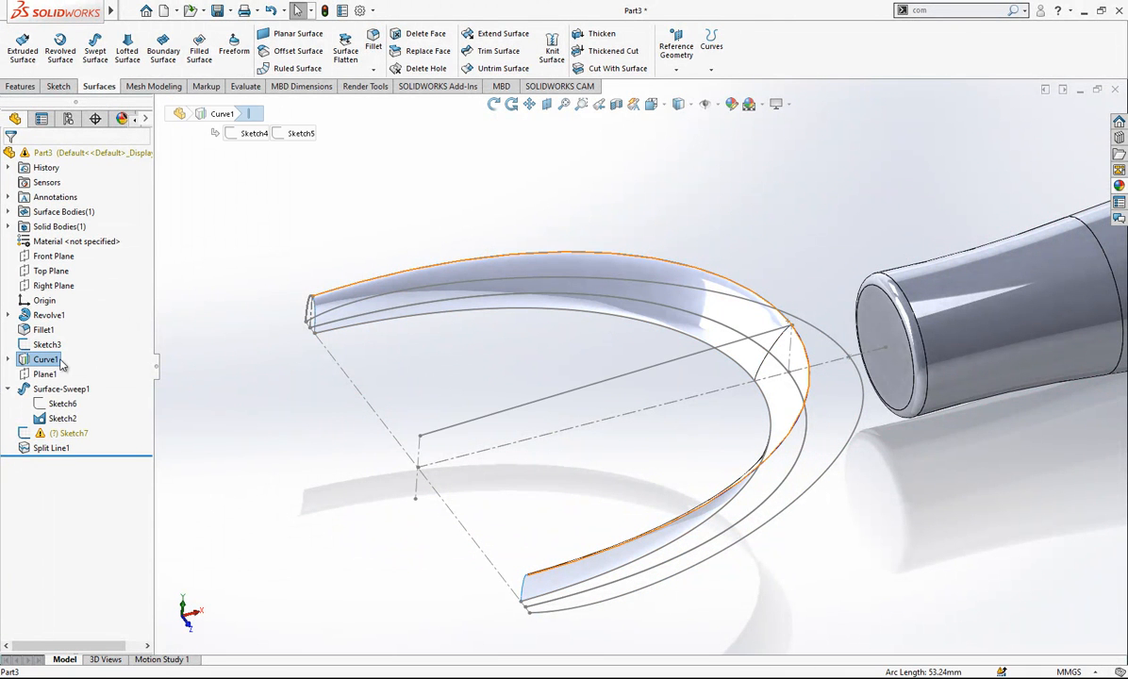
right_click(50, 347)
click(61, 334)
mouse_move(697, 322)
middle_down()
mouse_move(749, 335)
mouse_move(662, 339)
mouse_move(764, 320)
middle_up()
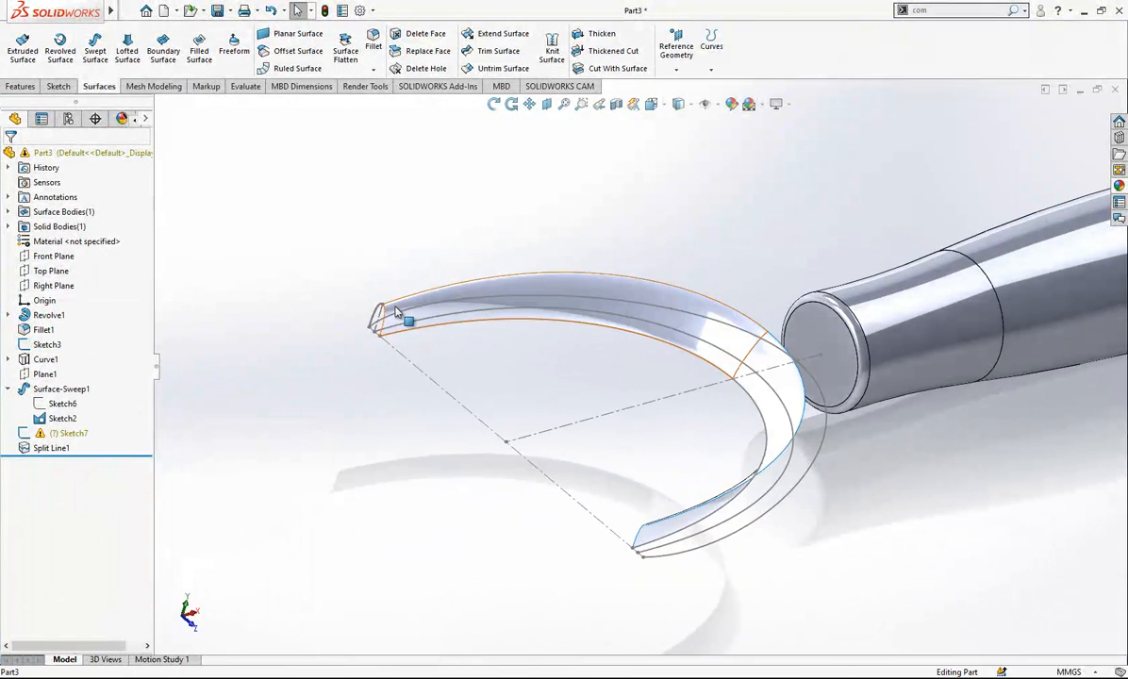
middle_drag(410, 300, 377, 383)
key(Escape)
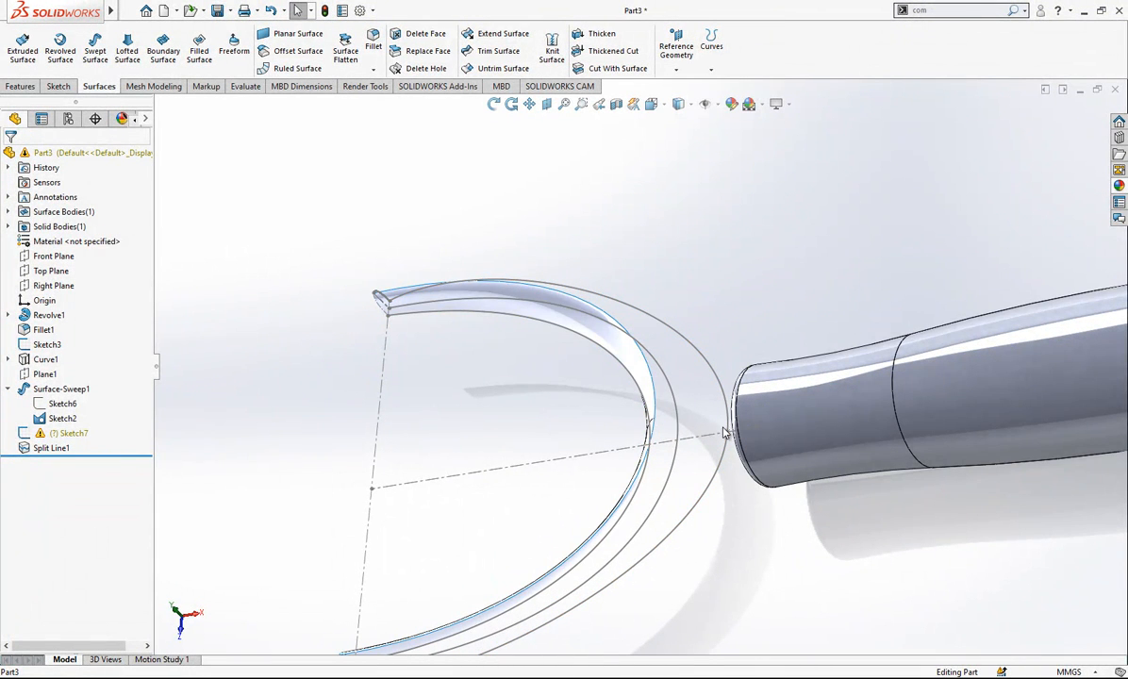
- Sketch a two-point spline on the Front Plane from the outer guide curve's tip to the upper end of the split edge
middle_drag(636, 411, 671, 392)
click(42, 272)
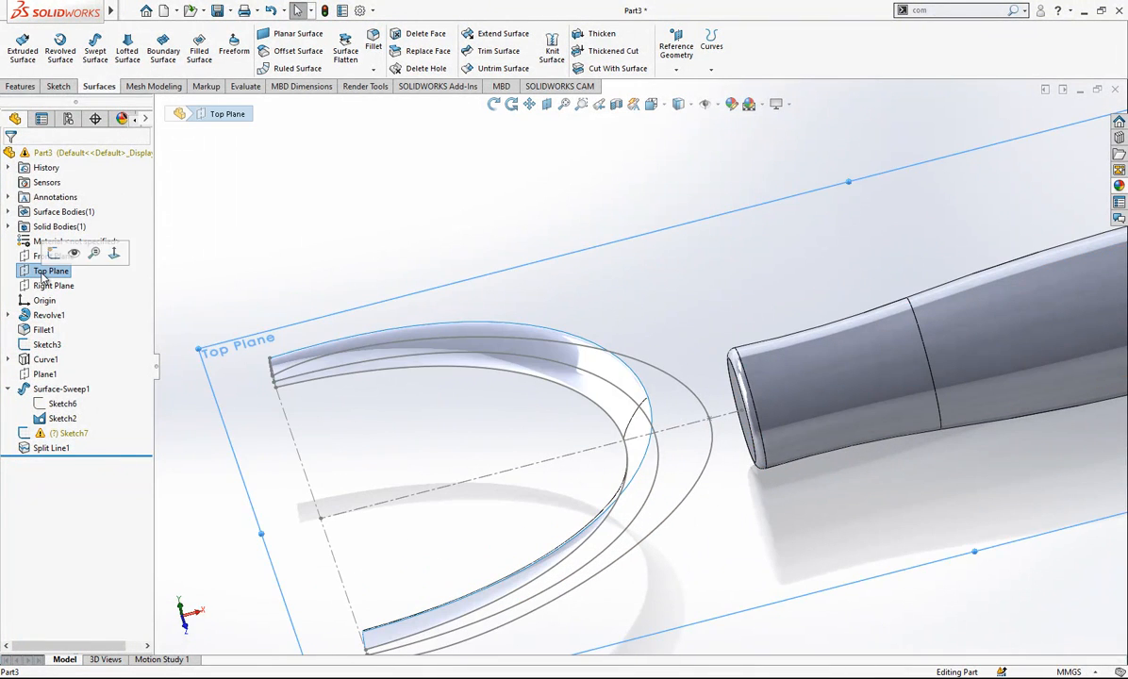
click(59, 256)
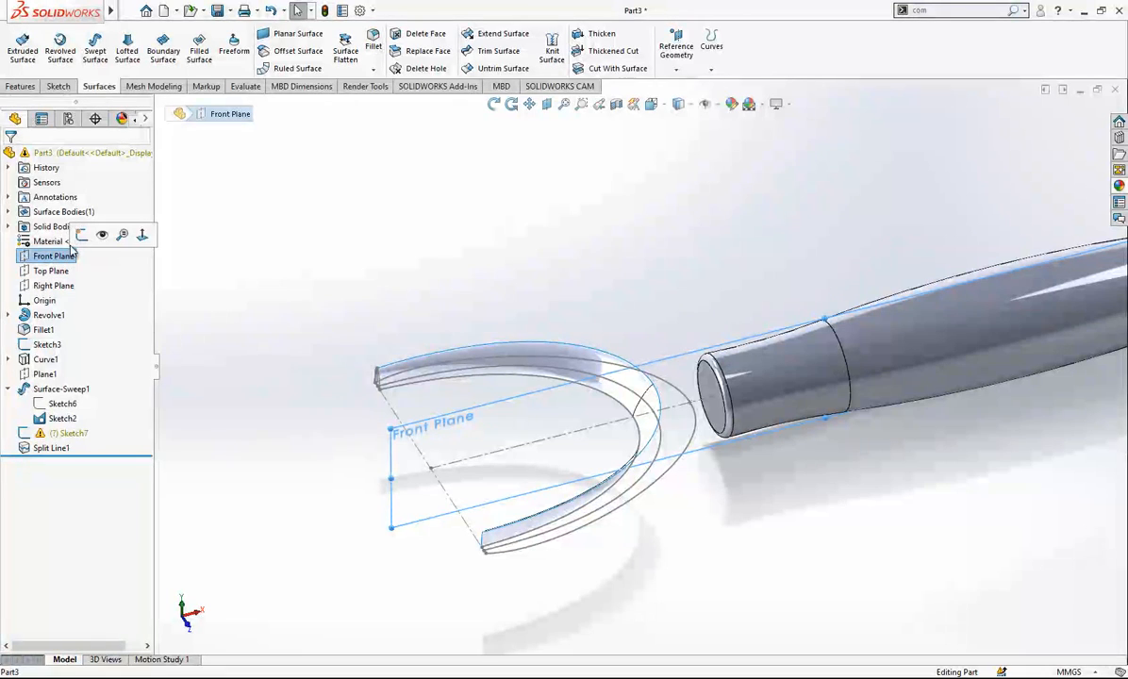
click(82, 235)
scroll(693, 396, down, 3)
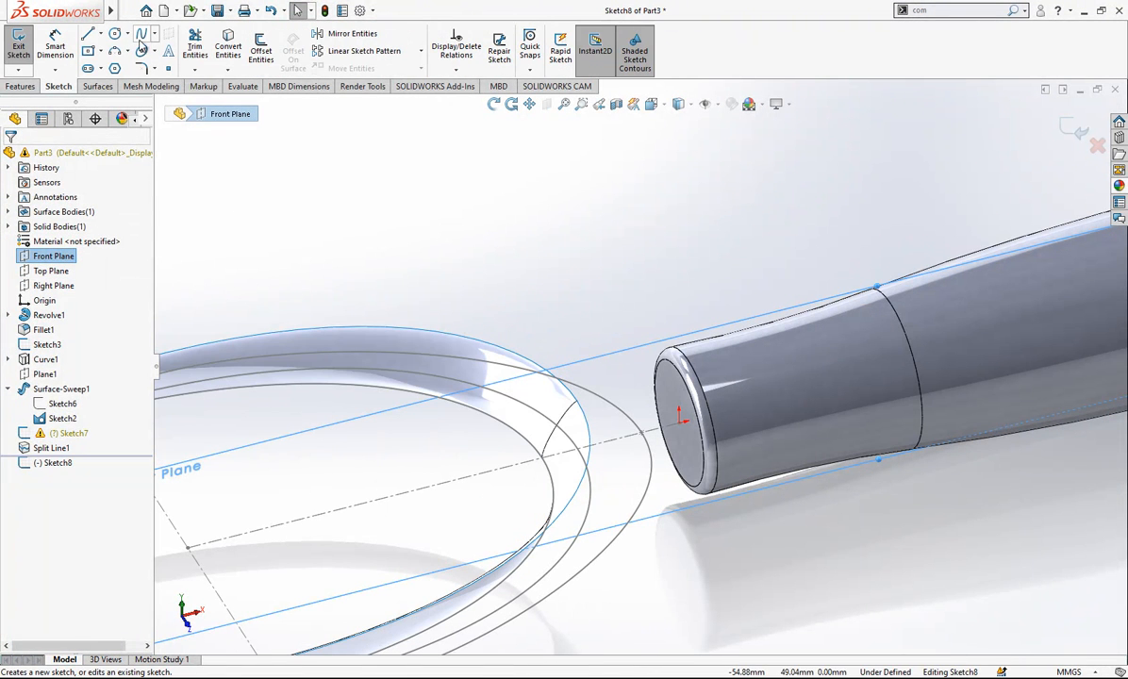
click(641, 433)
click(577, 401)
right_click(591, 296)
click(612, 312)
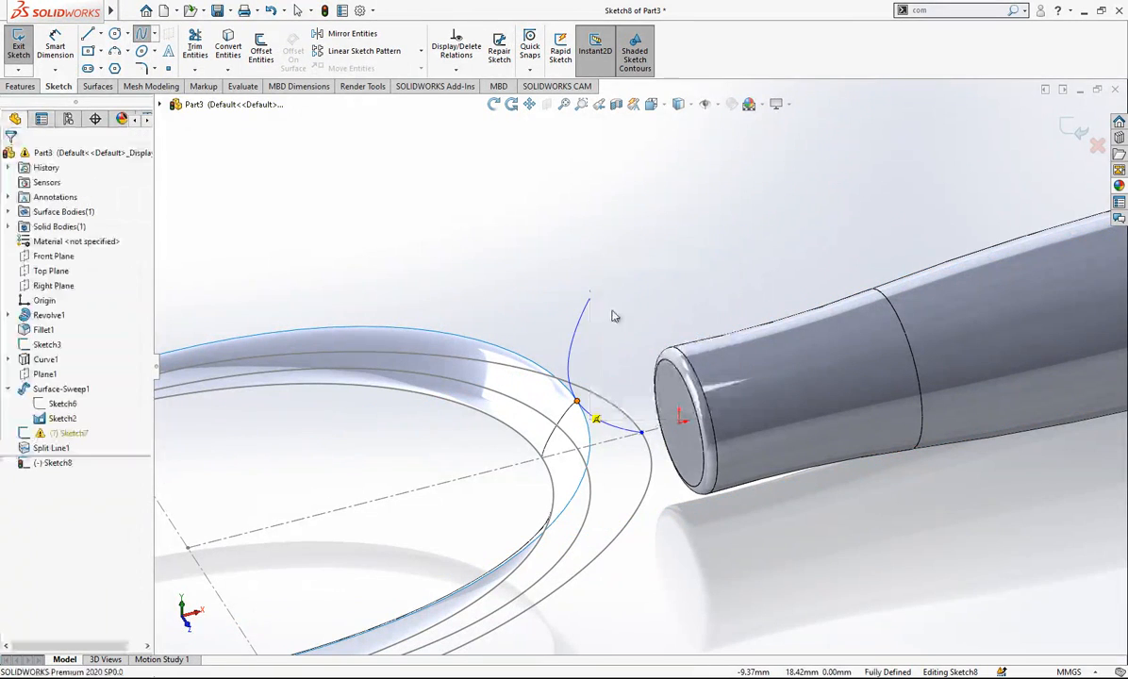
key(Escape)
- View the sketch from the front and pull the spline's upper tangent handle outward toward the handle body to arch the curve
key(space)
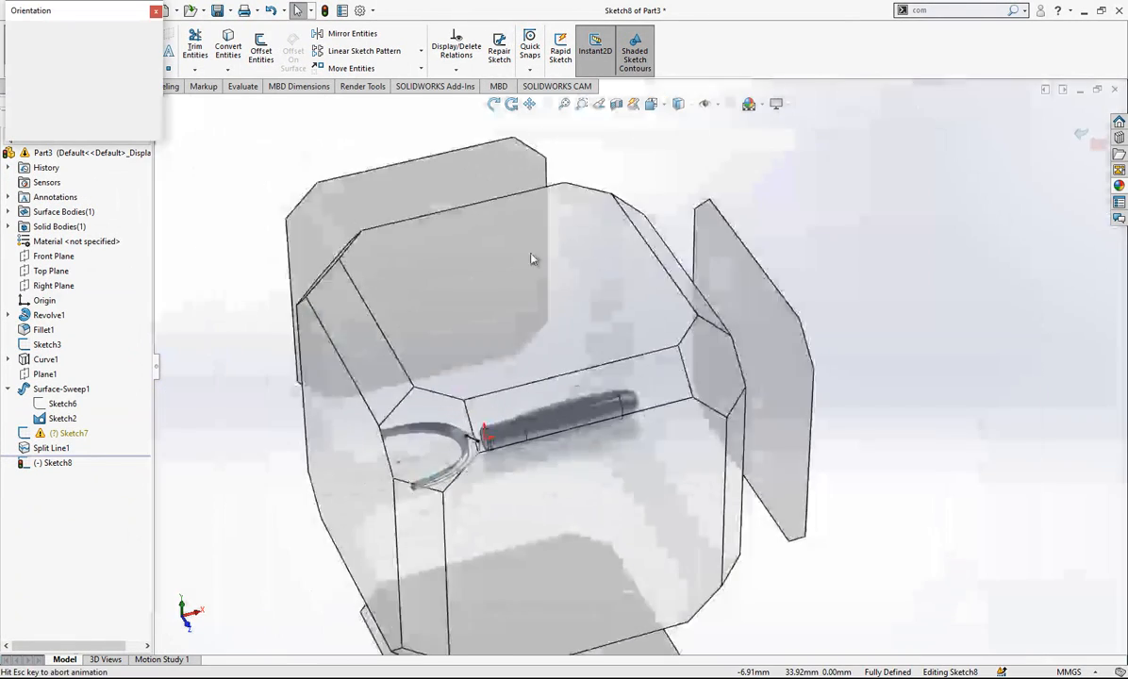
double_click(153, 90)
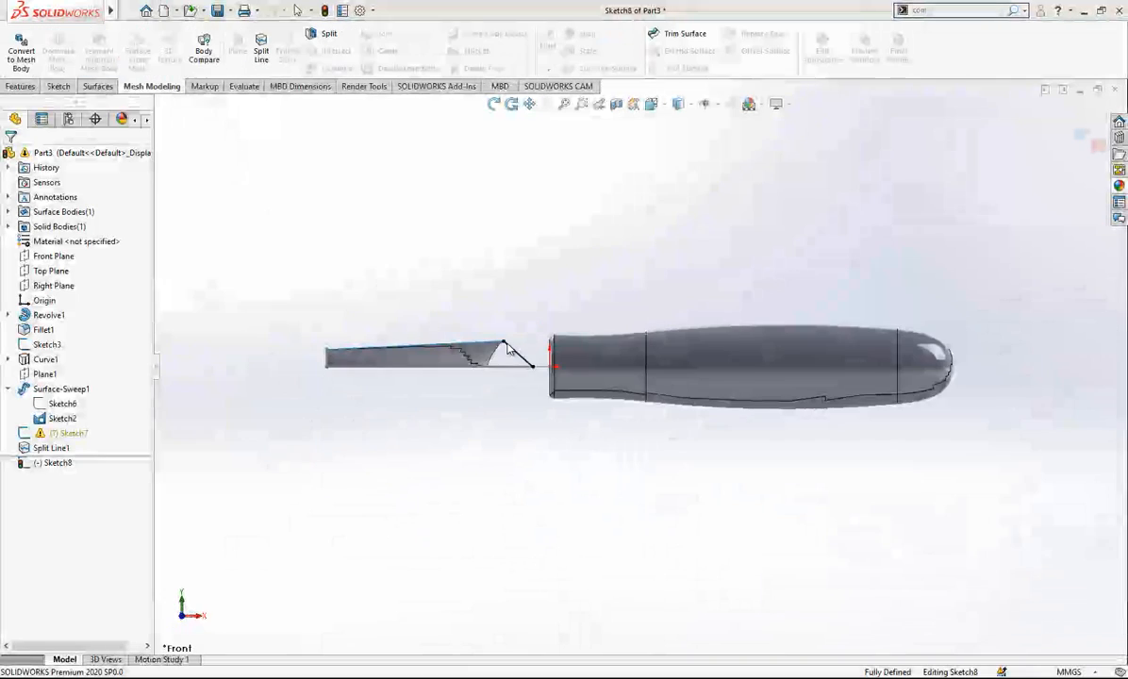
scroll(511, 350, down, 8)
click(520, 348)
mouse_move(524, 355)
mouse_down()
mouse_move(636, 285)
mouse_move(662, 290)
mouse_move(646, 281)
mouse_up()
- Try to make the spline tangent to the swept surface's upper edge
click(563, 302)
ctrl+click(398, 304)
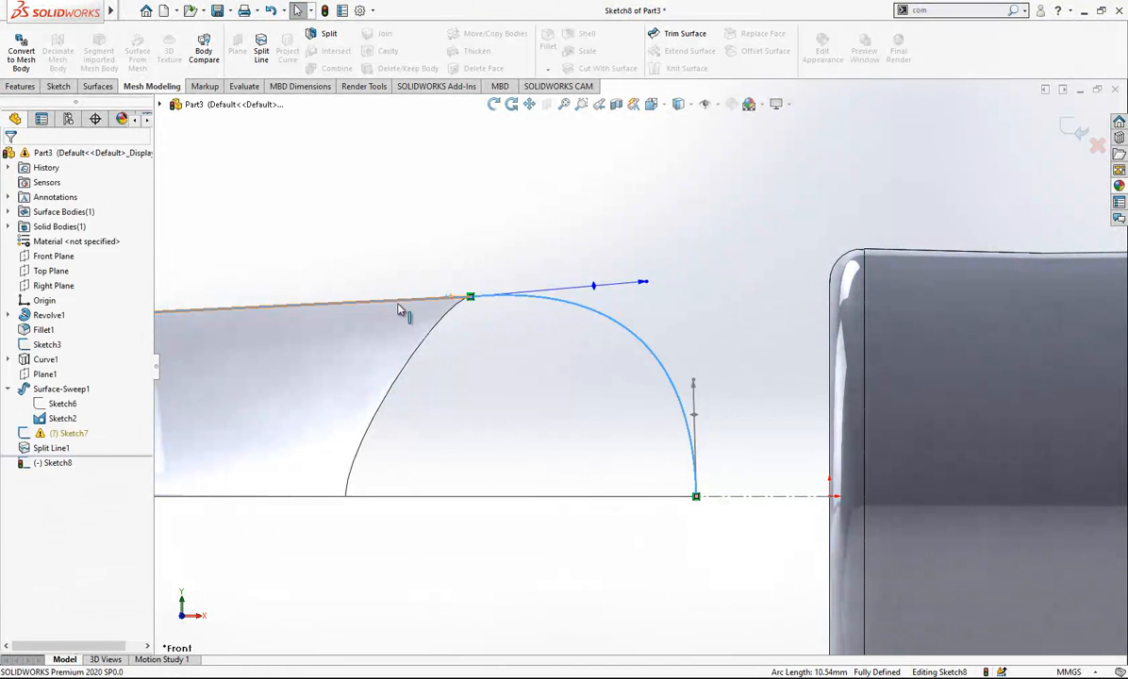
ctrl+click(398, 309)
click(671, 324)
scroll(717, 381, up, 1)
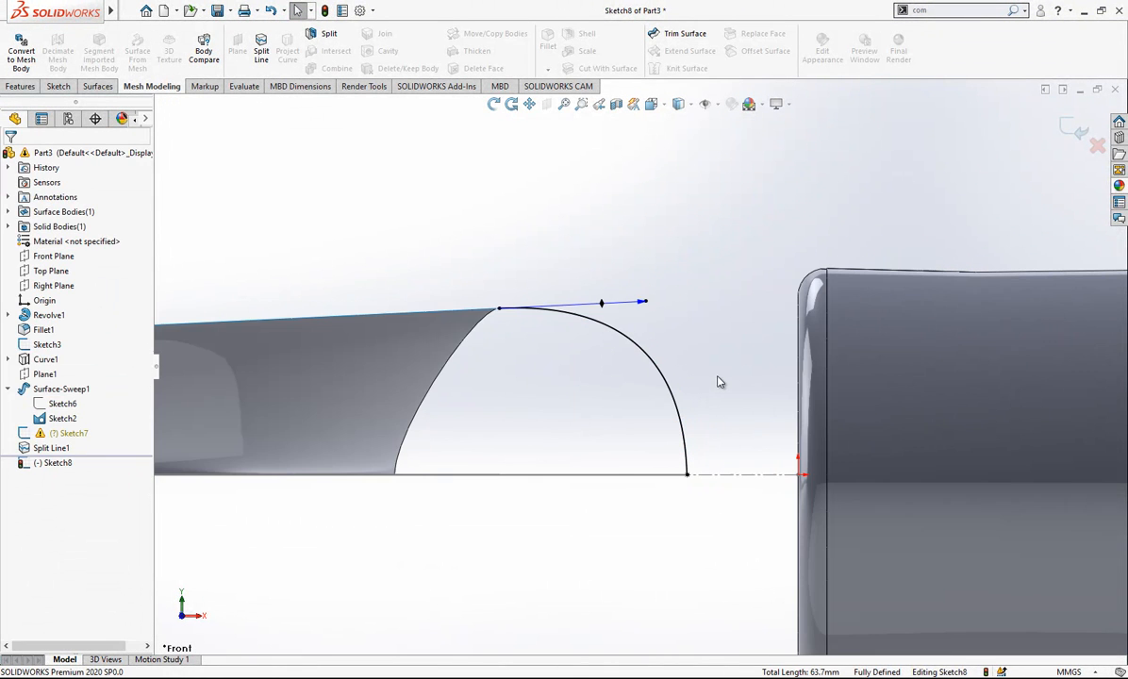
right_drag(604, 385, 643, 423)
click(687, 474)
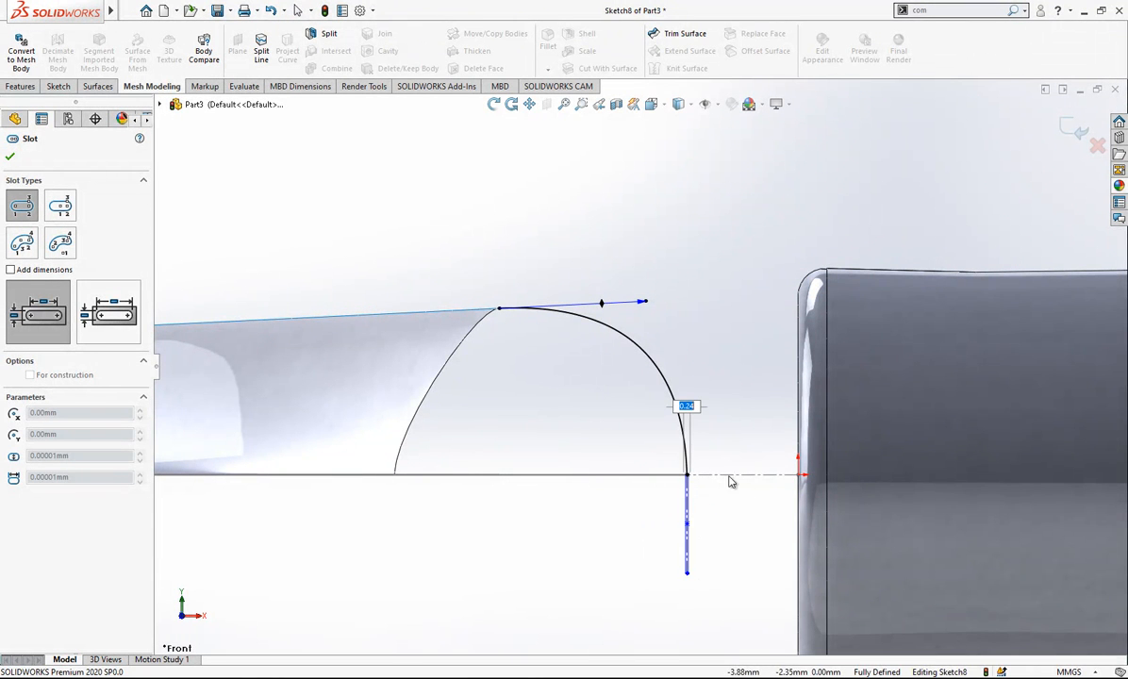
key(Escape)
key(ctrl+z)
key(Escape)
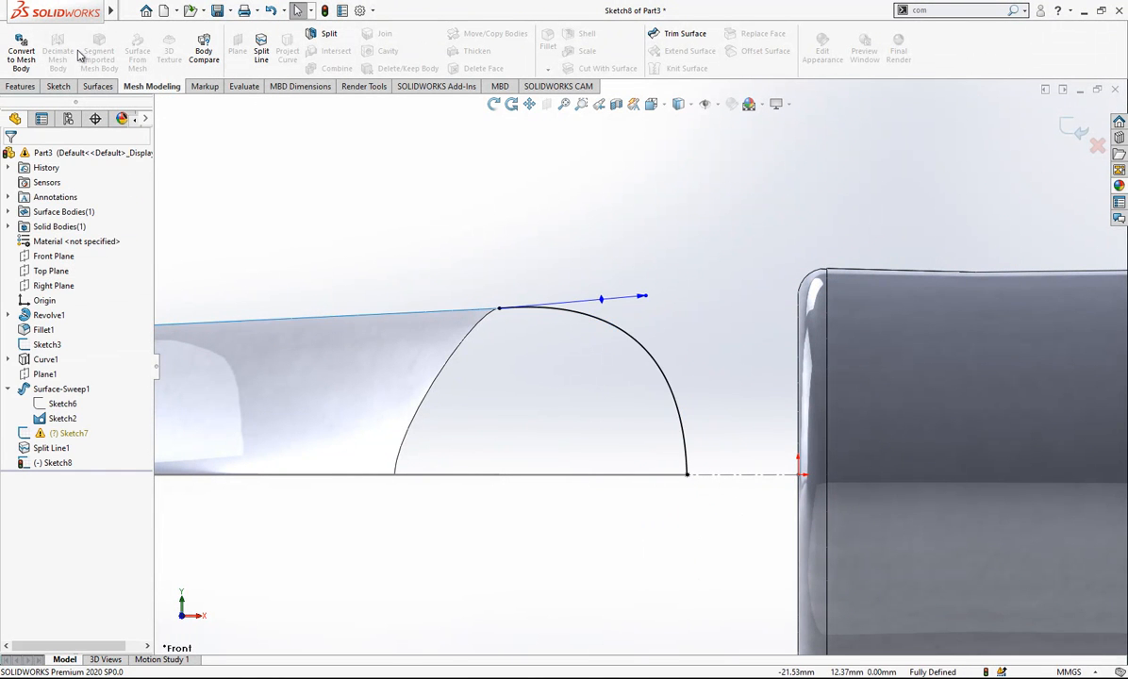
- Draw a vertical construction line down from the spline's lower endpoint and make the spline tangent to it
click(66, 87)
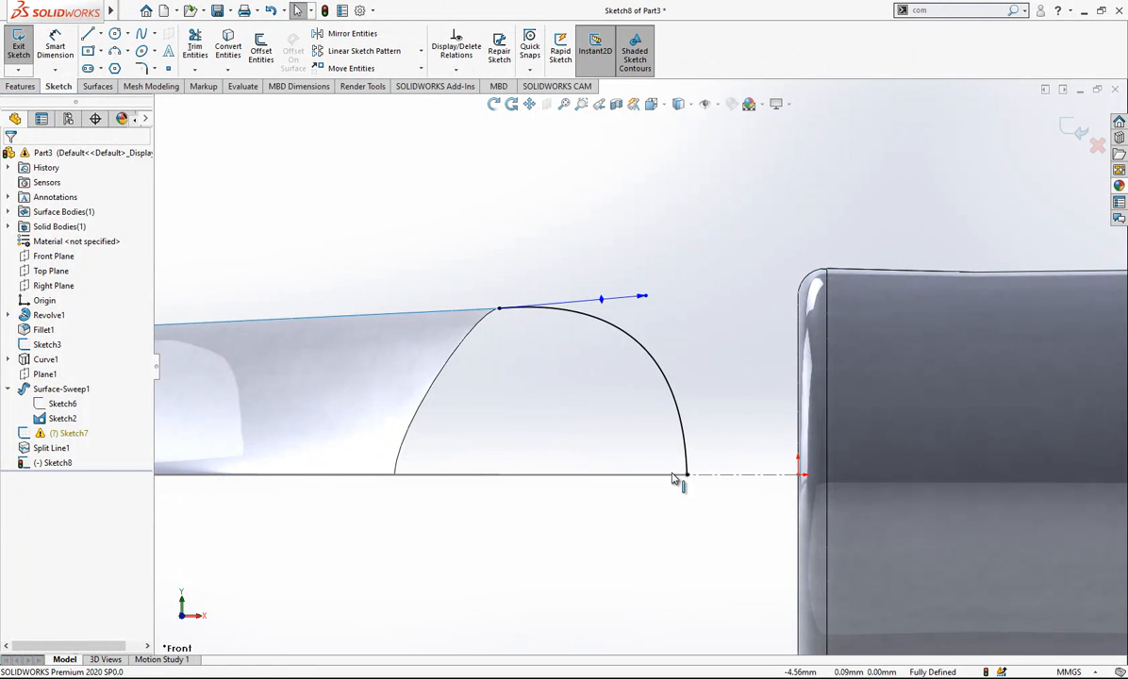
click(88, 35)
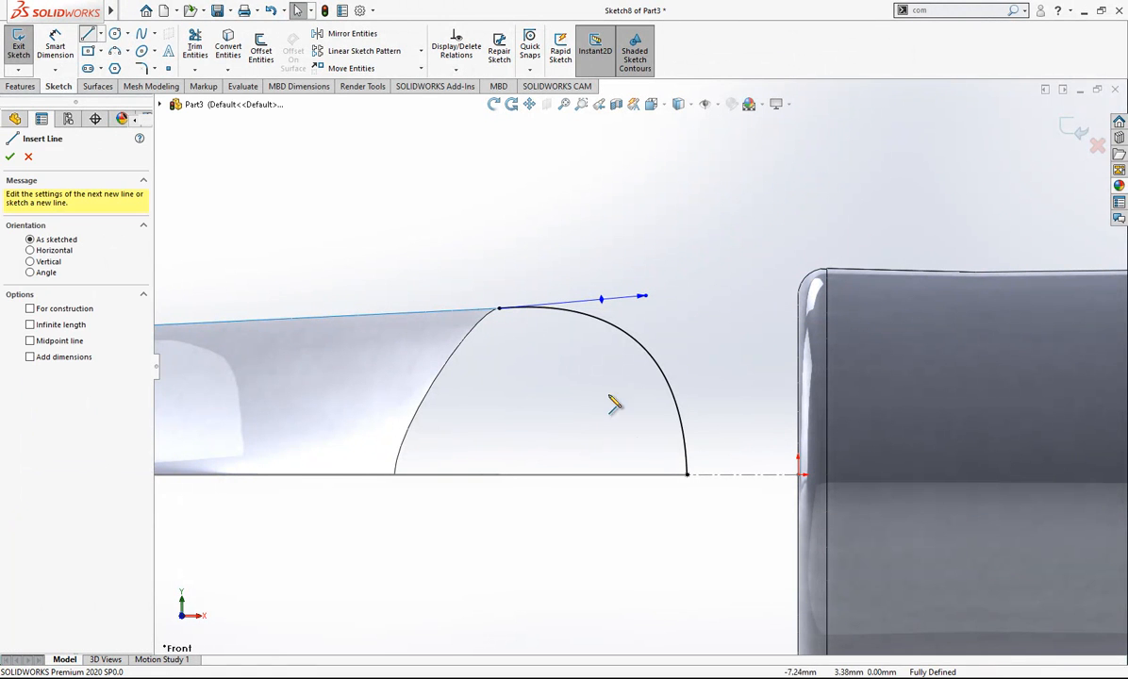
click(686, 475)
click(687, 550)
key(Escape)
click(687, 500)
click(823, 473)
click(687, 445)
ctrl+click(688, 507)
click(628, 357)
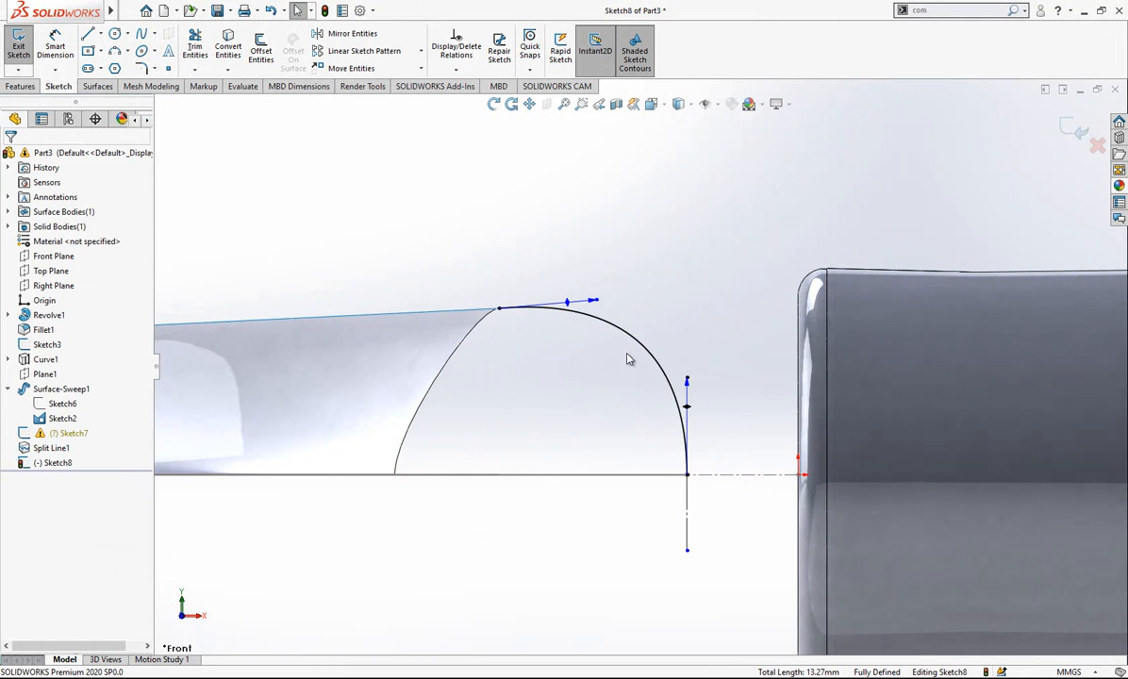
- Dimension the spline's tangent handles at 12 mm for the upper end and 13 mm for the lower end, and exit the sketch
click(596, 302)
double_click(620, 272)
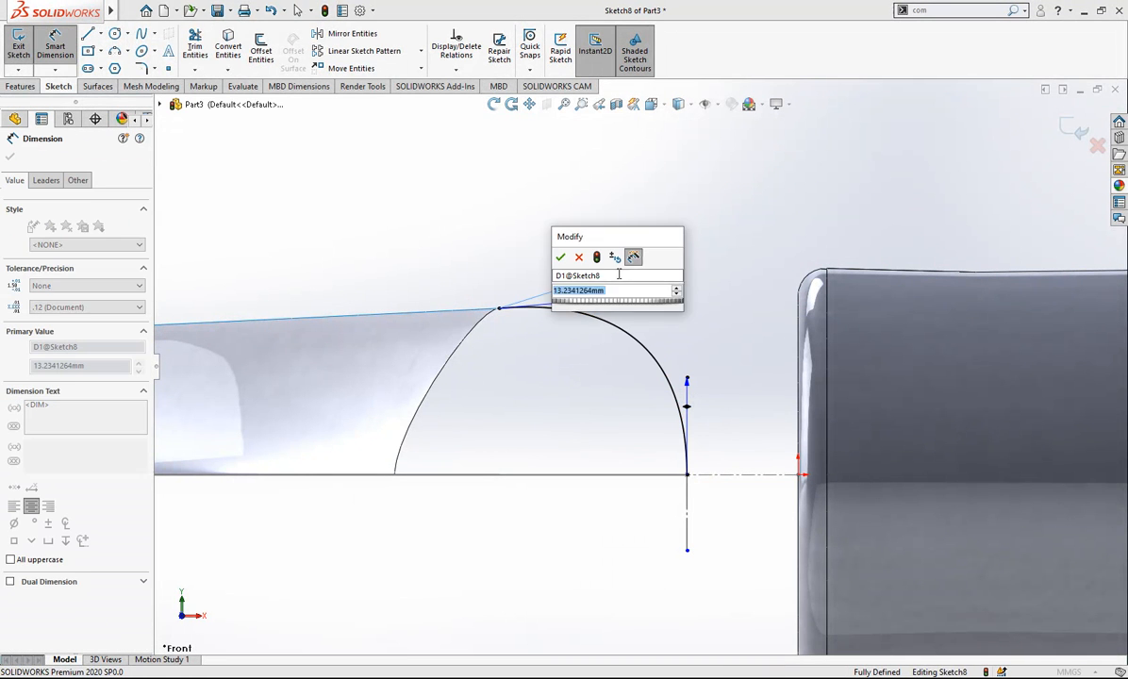
text(12)
key(Return)
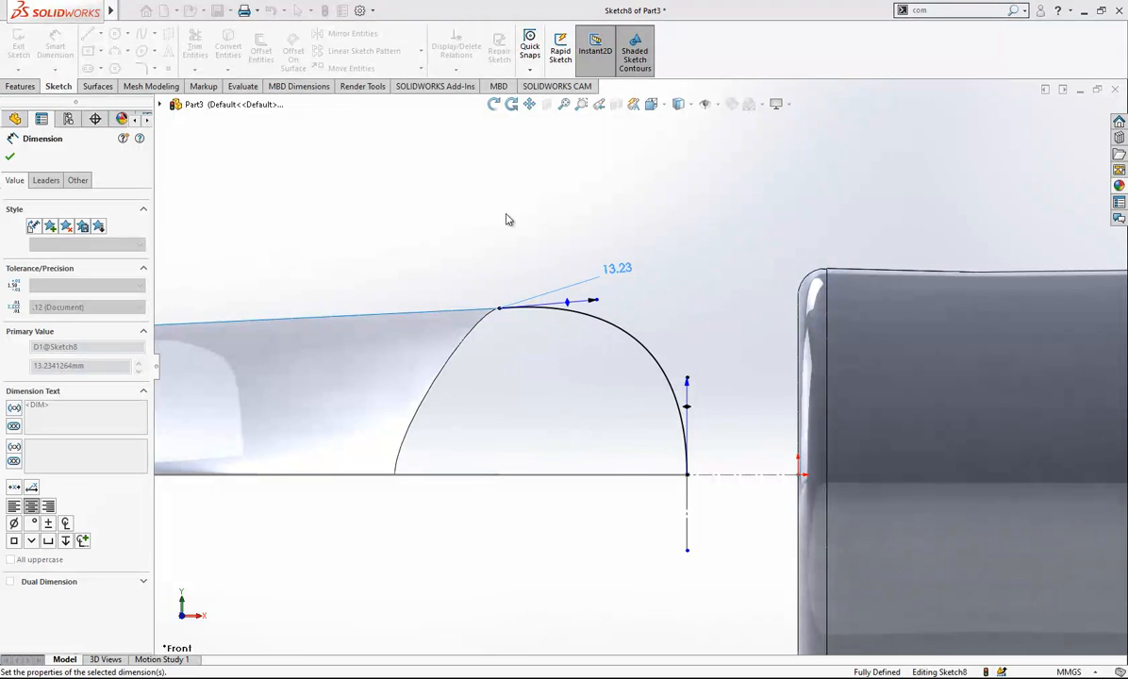
click(695, 382)
click(731, 368)
text(10)
key(Return)
middle_drag(675, 228, 976, 187)
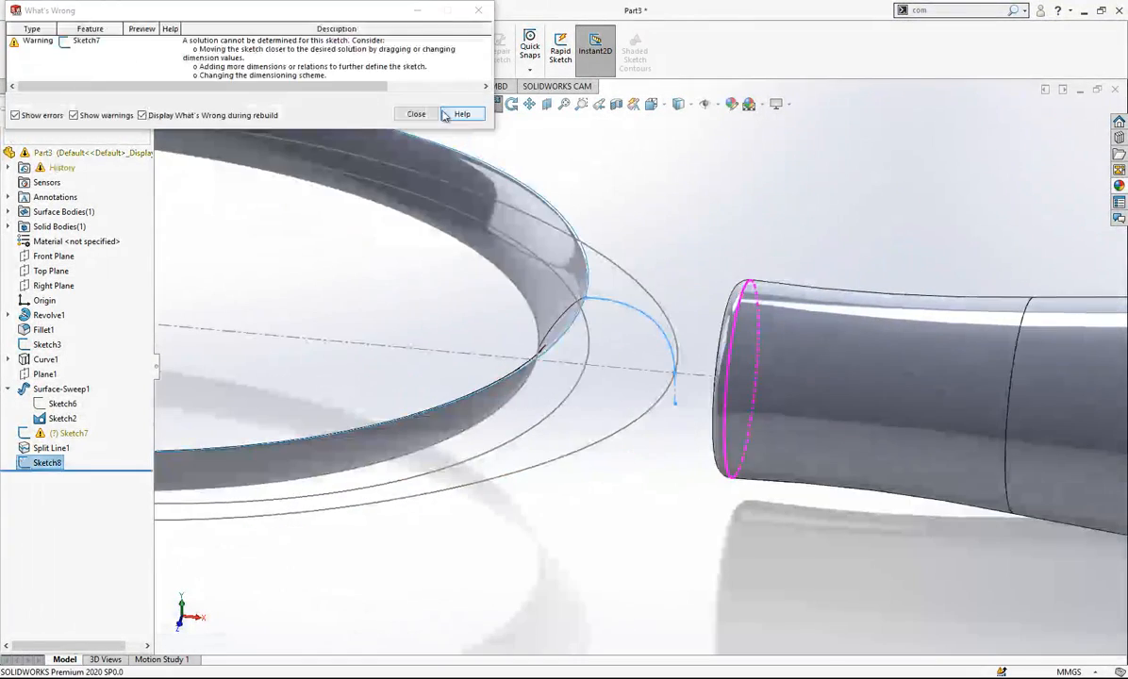
click(418, 113)
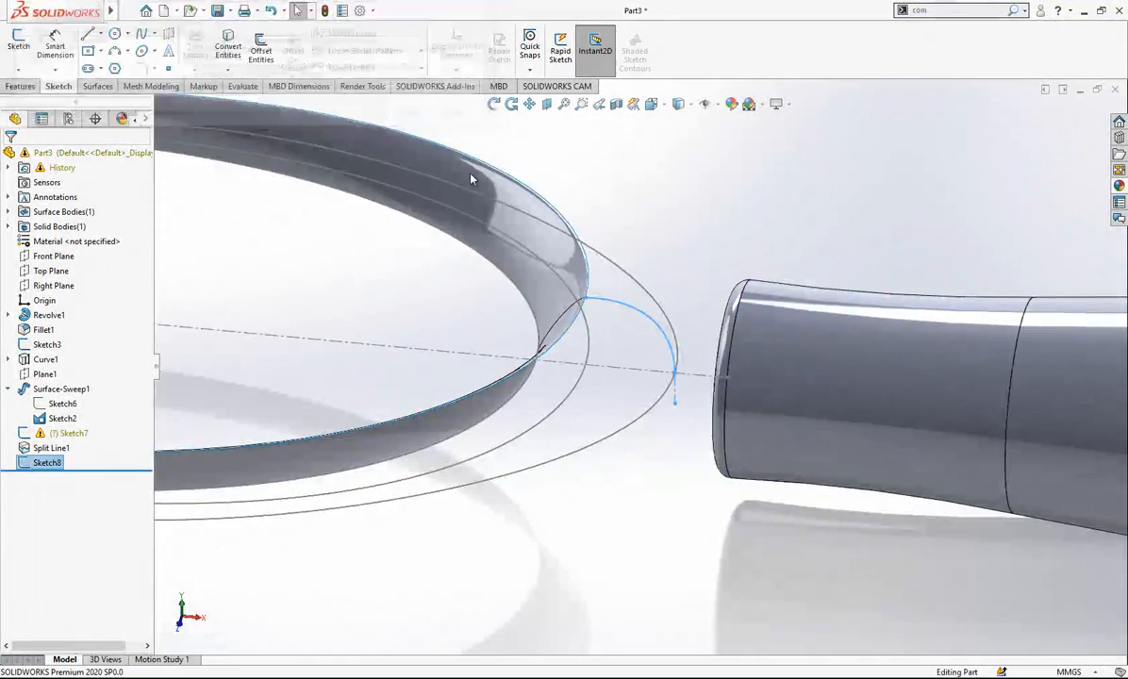
- Start a sketch on the Top Plane and convert the head's outer curve and centre line from Sketch2 into it
scroll(562, 317, up, 3)
middle_drag(562, 317, 560, 338)
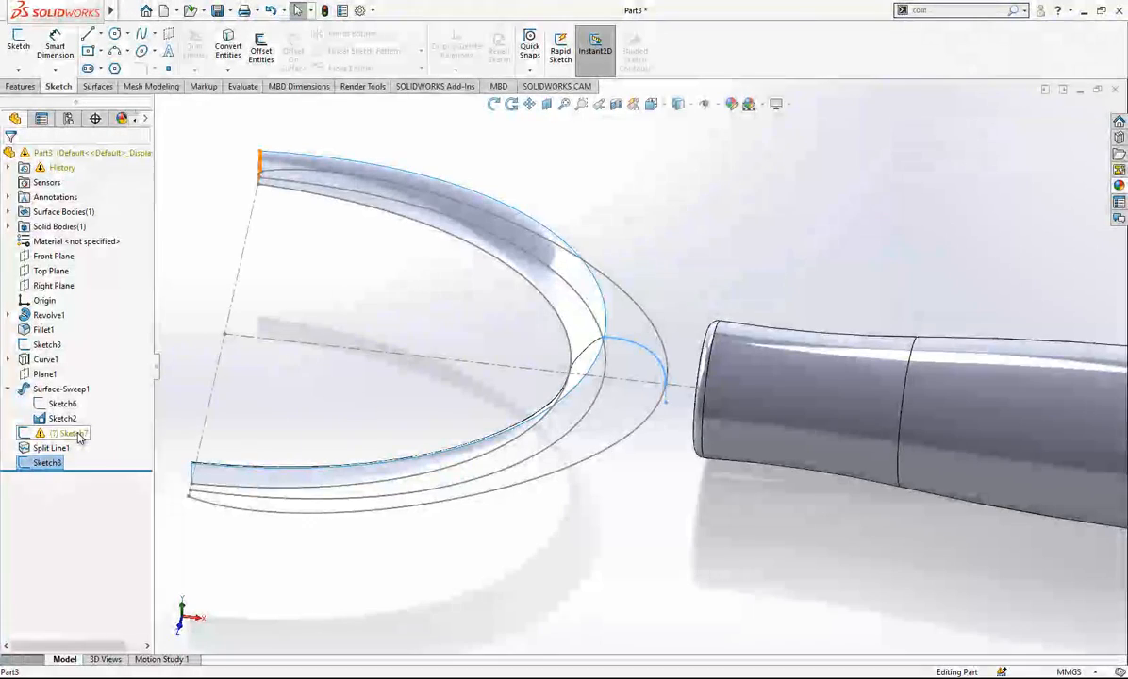
middle_drag(655, 349, 650, 292)
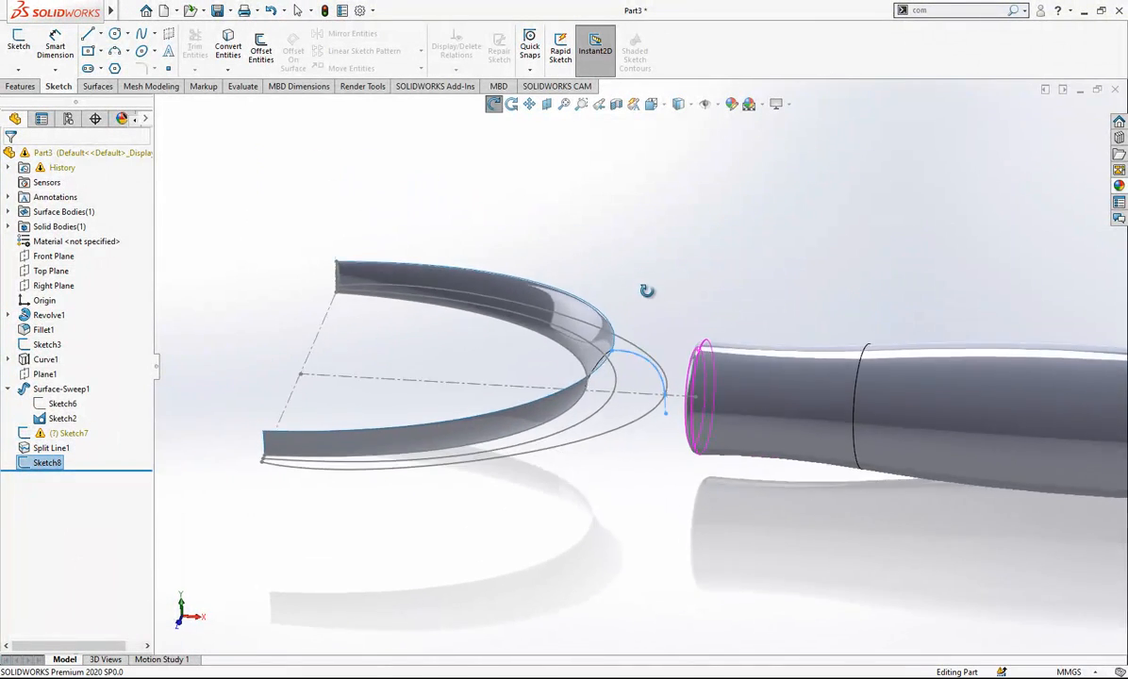
scroll(672, 386, down, 3)
scroll(671, 386, down, 2)
middle_drag(662, 382, 670, 231)
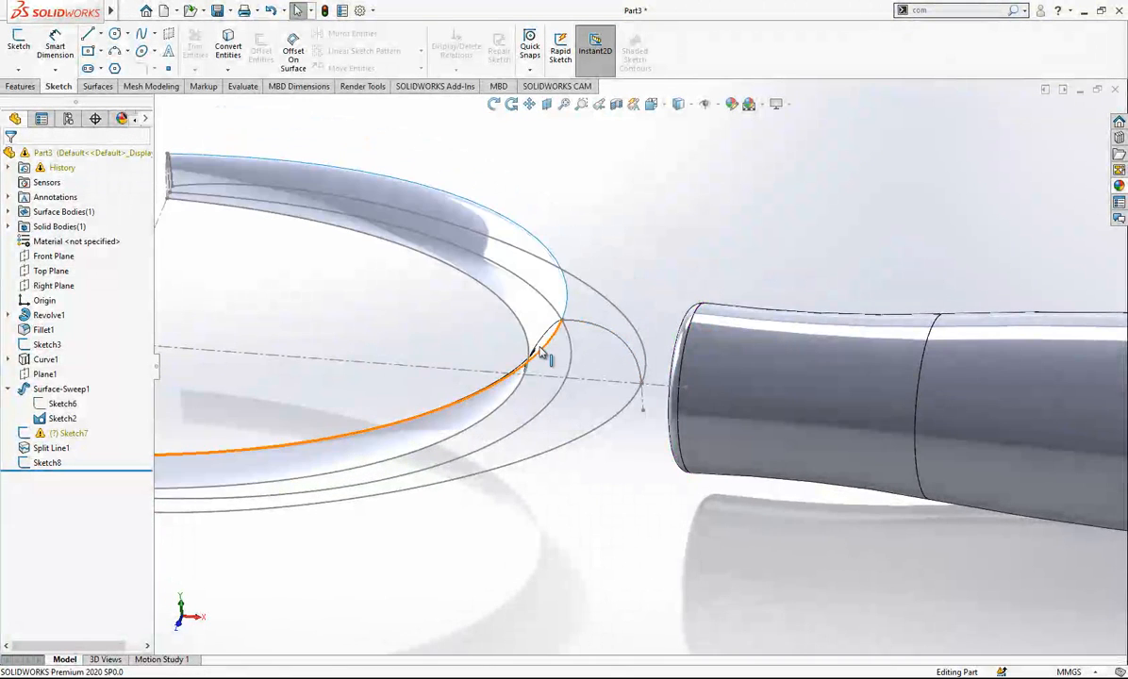
scroll(635, 362, up, 3)
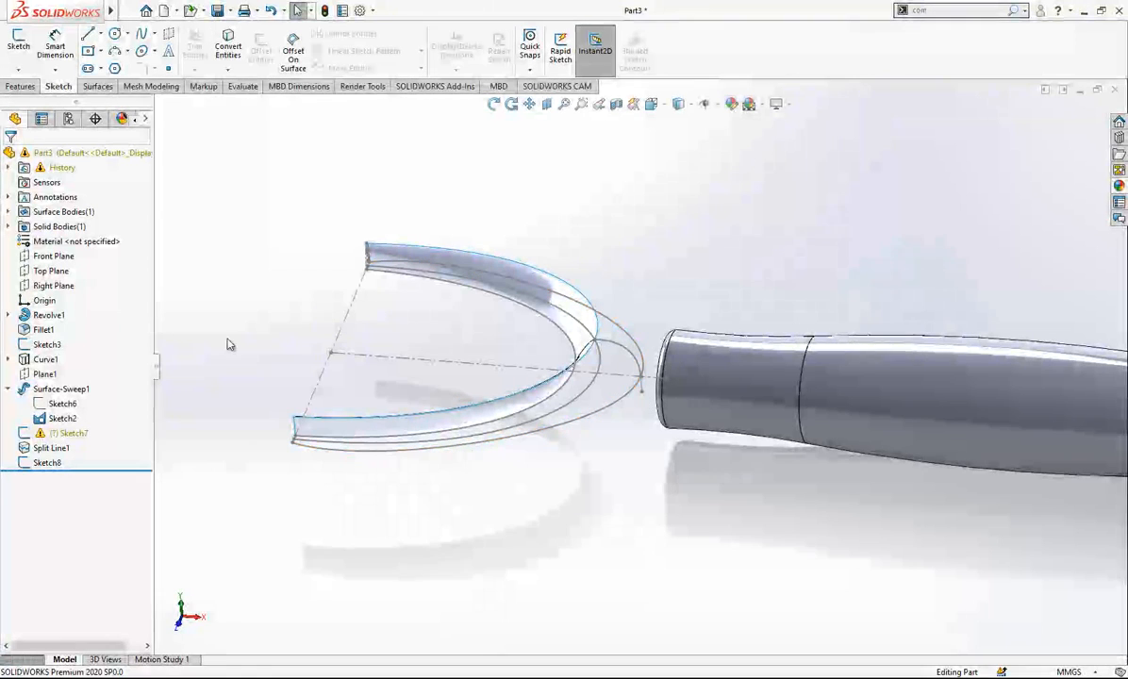
click(49, 271)
click(61, 250)
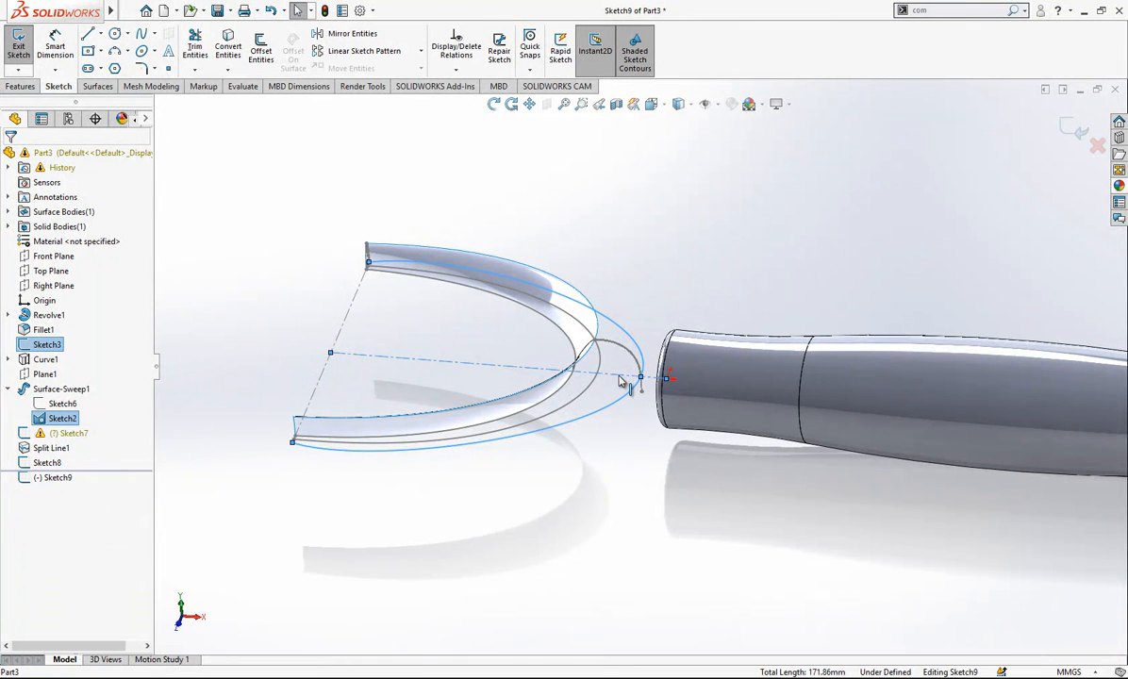
click(241, 71)
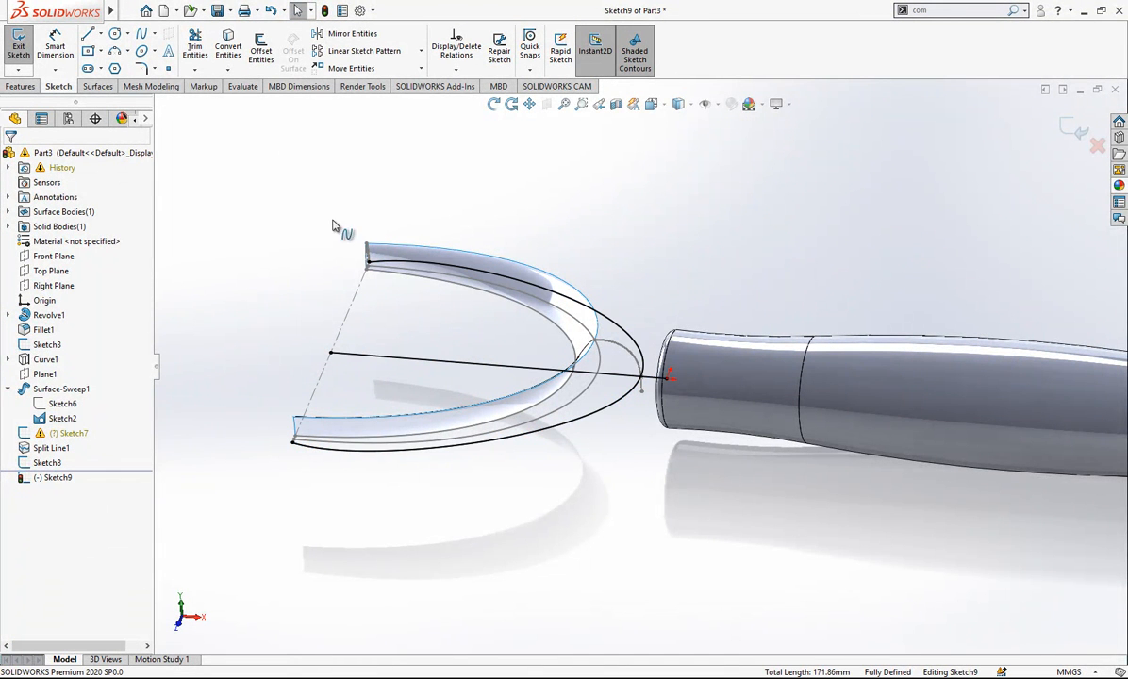
- Trim away the front half of the converted curve, make the centre line construction geometry, and exit the sketch
click(200, 50)
drag(410, 418, 429, 464)
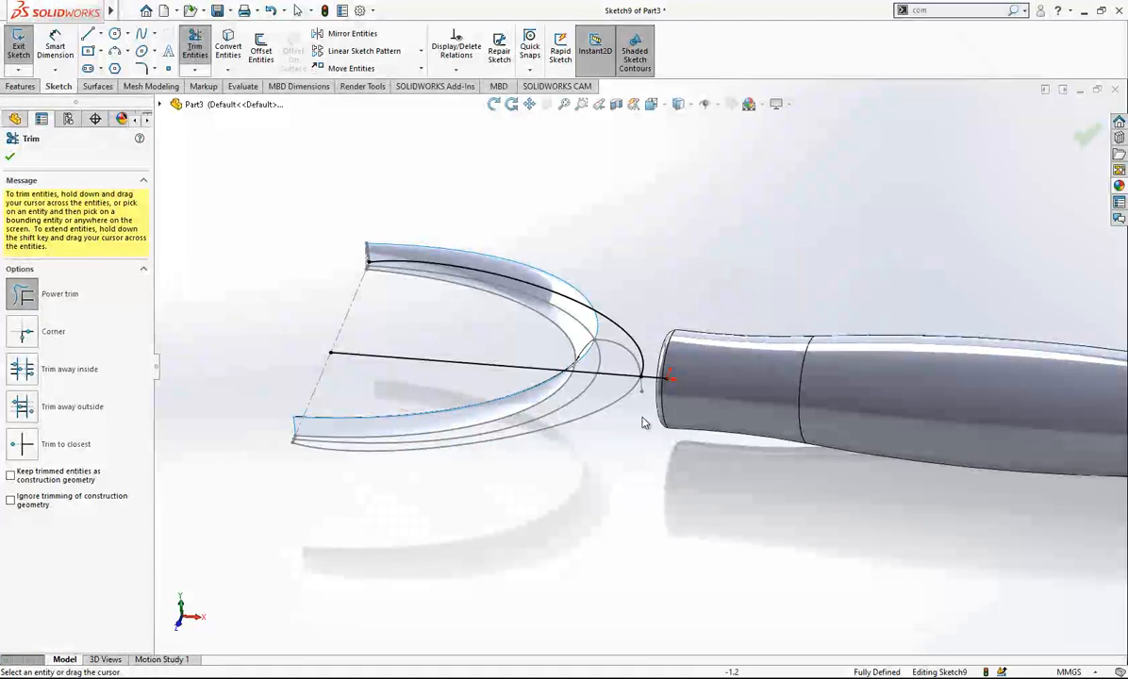
key(Escape)
click(610, 378)
click(668, 335)
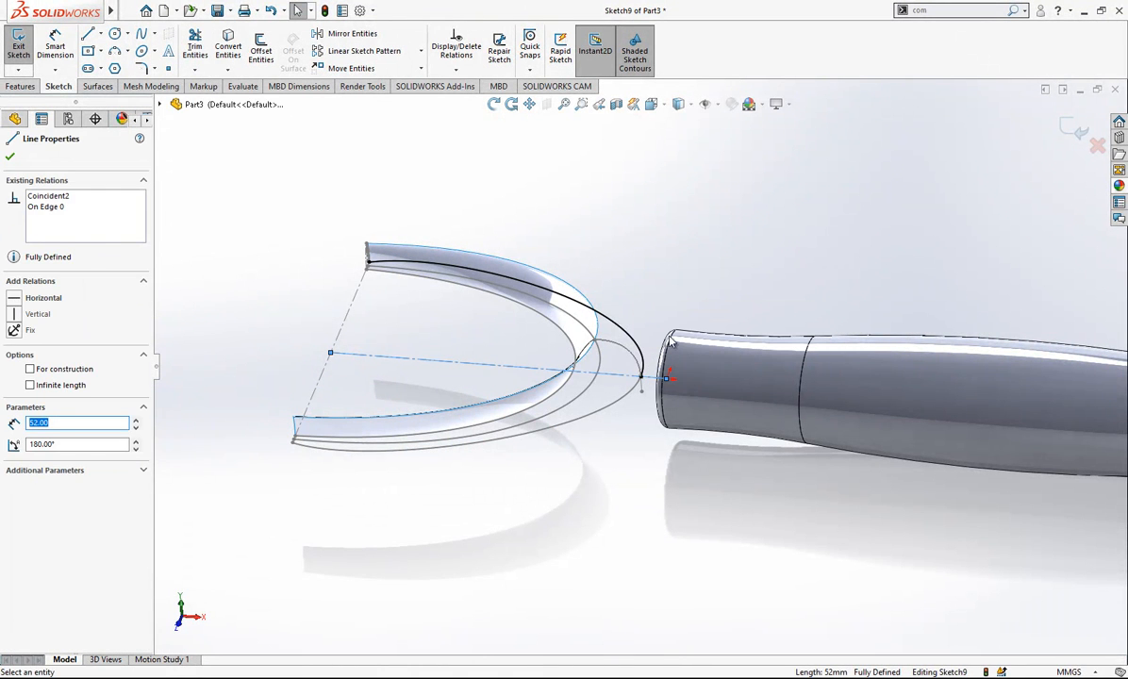
key(Escape)
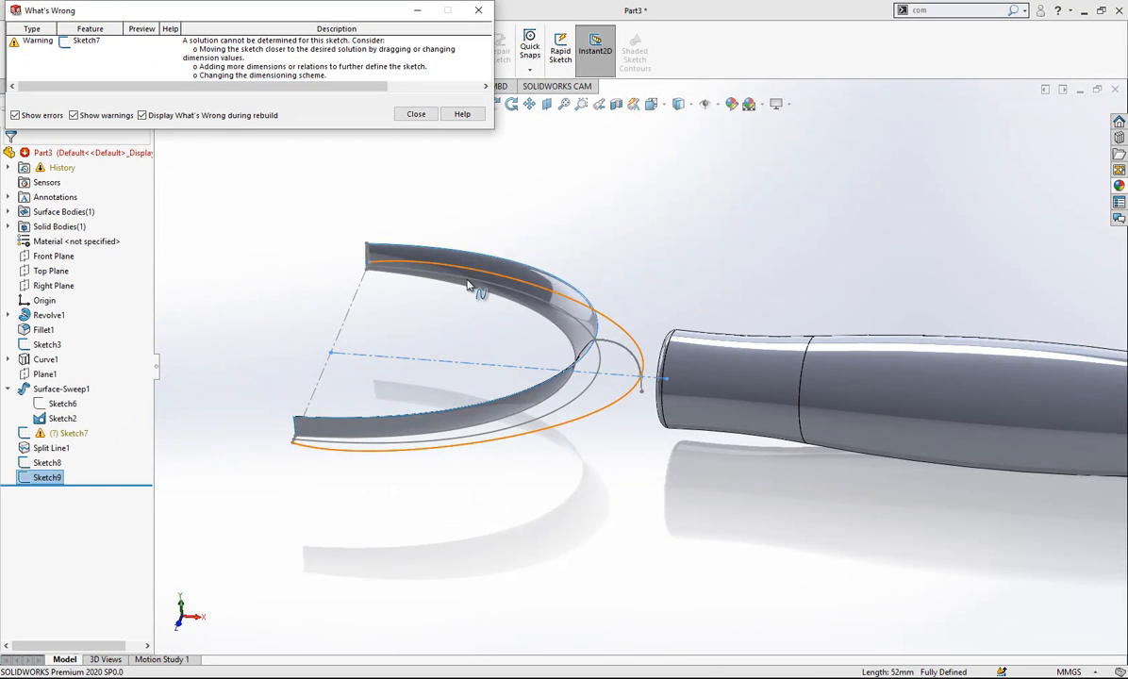
- Turn off warnings and the What's Wrong display during rebuild, close the dialog, and hide Sketch2
click(76, 116)
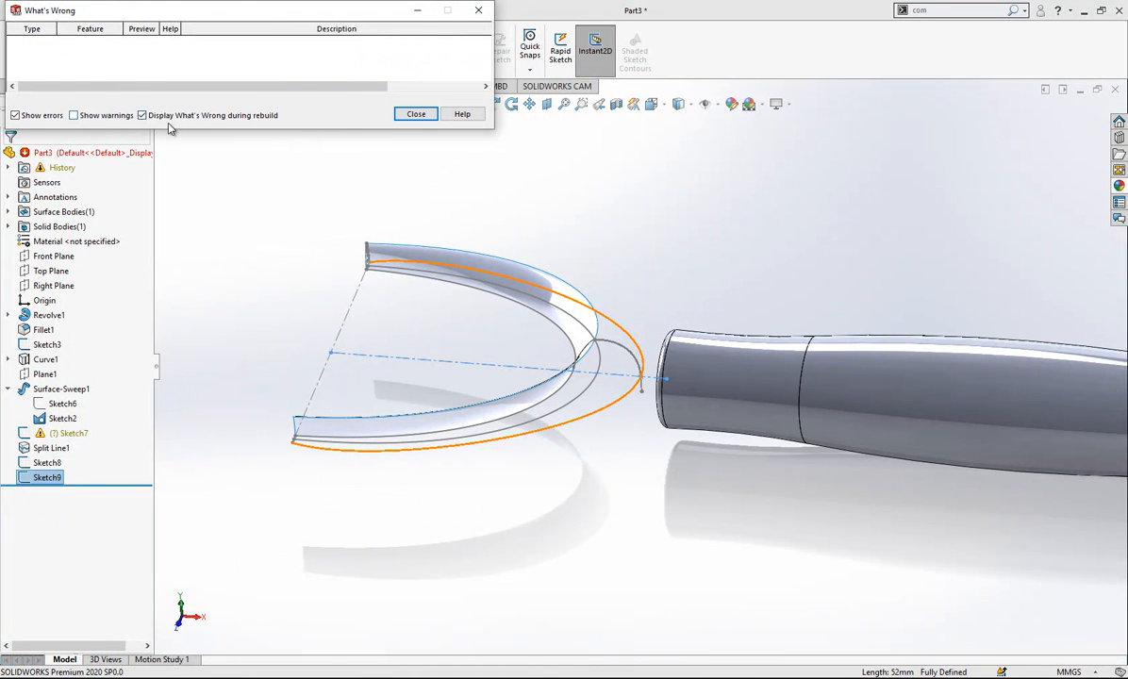
click(416, 114)
click(630, 390)
click(665, 375)
mouse_move(672, 270)
middle_down()
mouse_move(643, 462)
mouse_move(647, 504)
mouse_move(639, 385)
mouse_move(588, 420)
middle_up()
click(581, 417)
click(641, 377)
- Start a Lofted Surface with the arched spline Sketch8 and the end sketch Sketch7 as its profiles
mouse_move(607, 347)
middle_down()
mouse_move(611, 362)
mouse_move(480, 322)
mouse_move(365, 504)
mouse_move(944, 415)
mouse_move(944, 383)
mouse_move(983, 346)
mouse_move(923, 347)
middle_up()
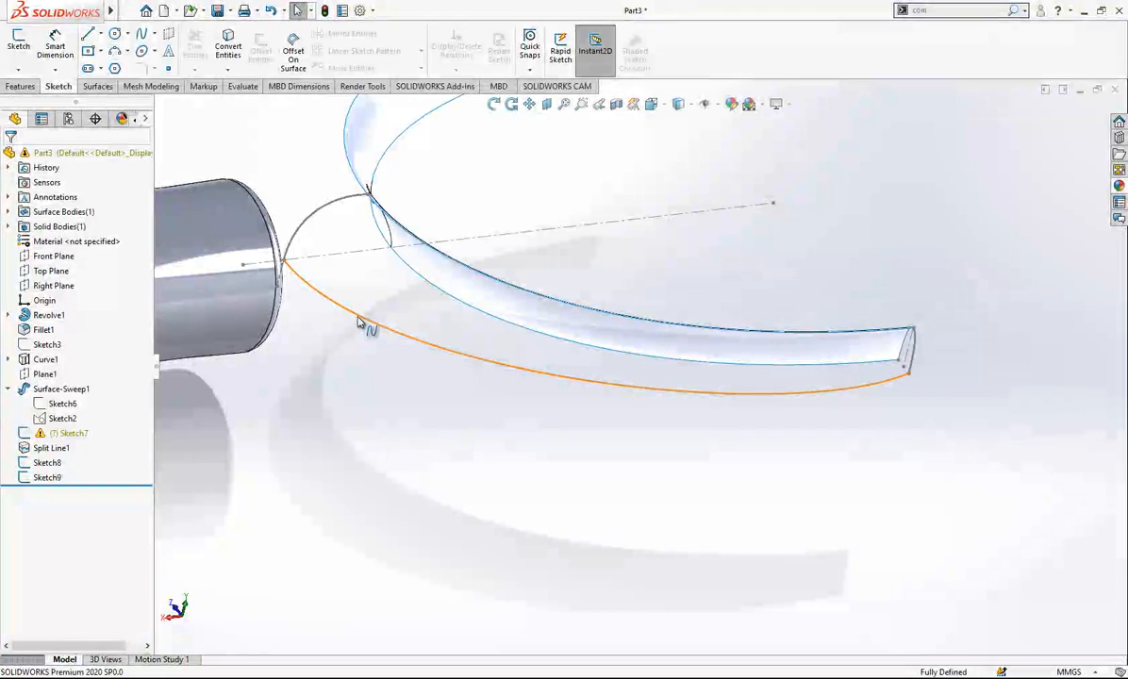
scroll(406, 231, up, 1)
middle_drag(403, 237, 369, 240)
scroll(351, 203, down, 1)
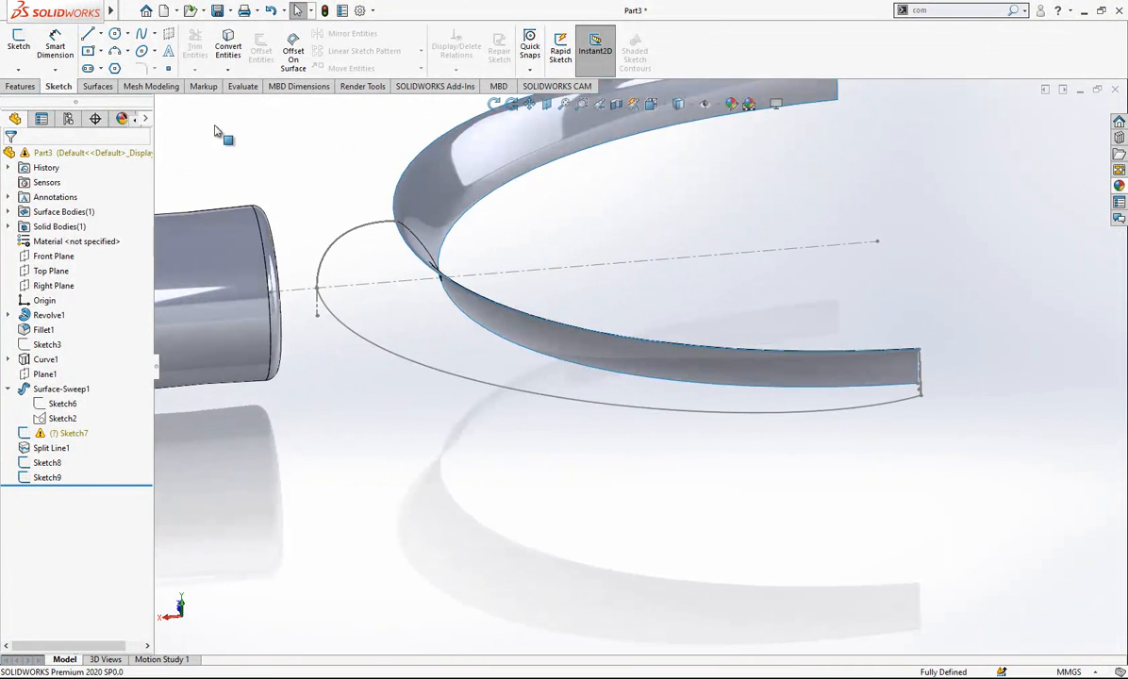
click(101, 87)
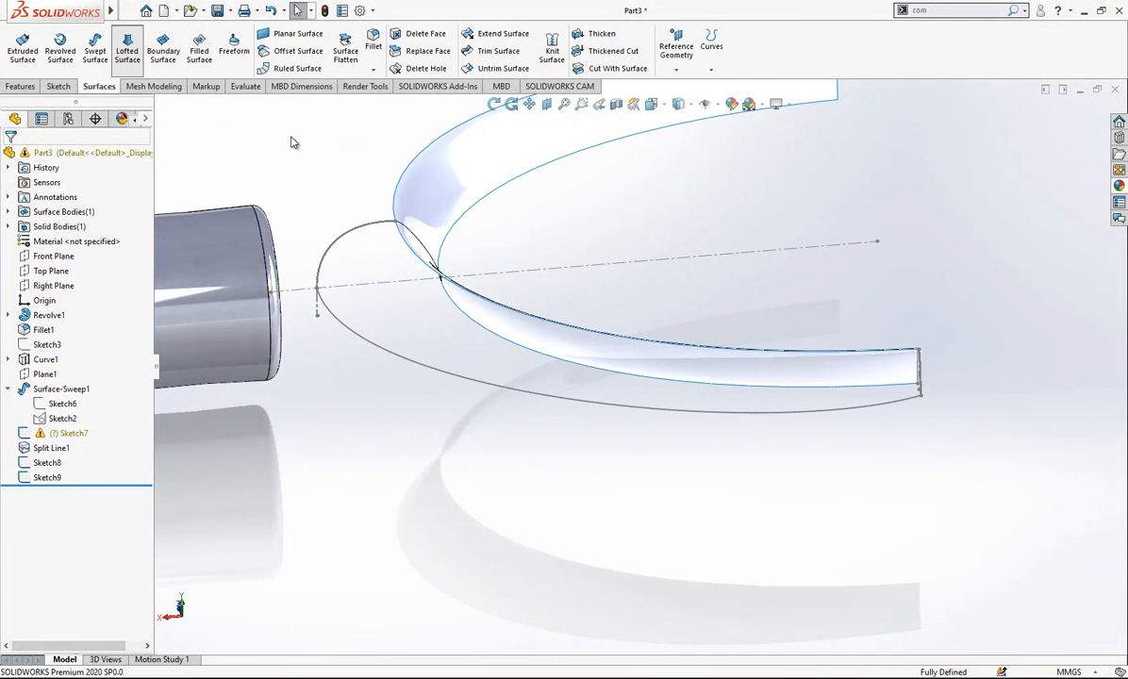
click(387, 226)
scroll(919, 364, down, 2)
mouse_move(920, 364)
middle_down()
mouse_move(849, 373)
mouse_move(854, 384)
middle_up()
click(889, 365)
scroll(759, 381, up, 1)
middle_drag(748, 380, 903, 356)
- Add the swept surface's upper edge and Sketch9 as loft guide curves, with Sketch9's tangency set to Normal To Profile
click(37, 332)
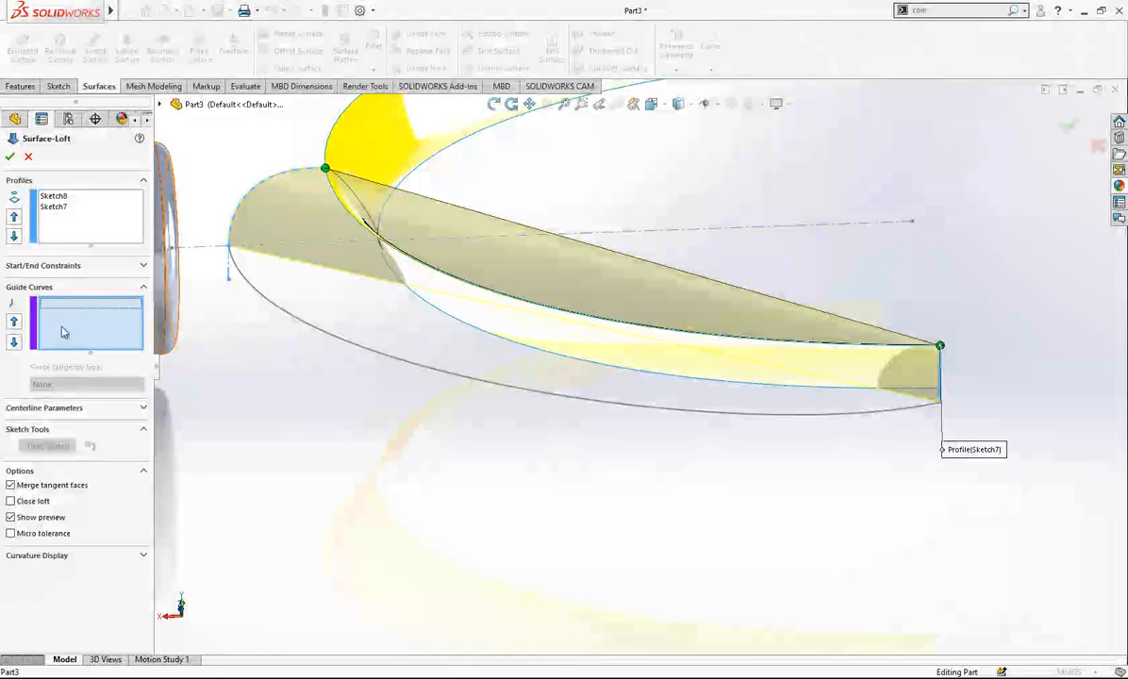
click(445, 277)
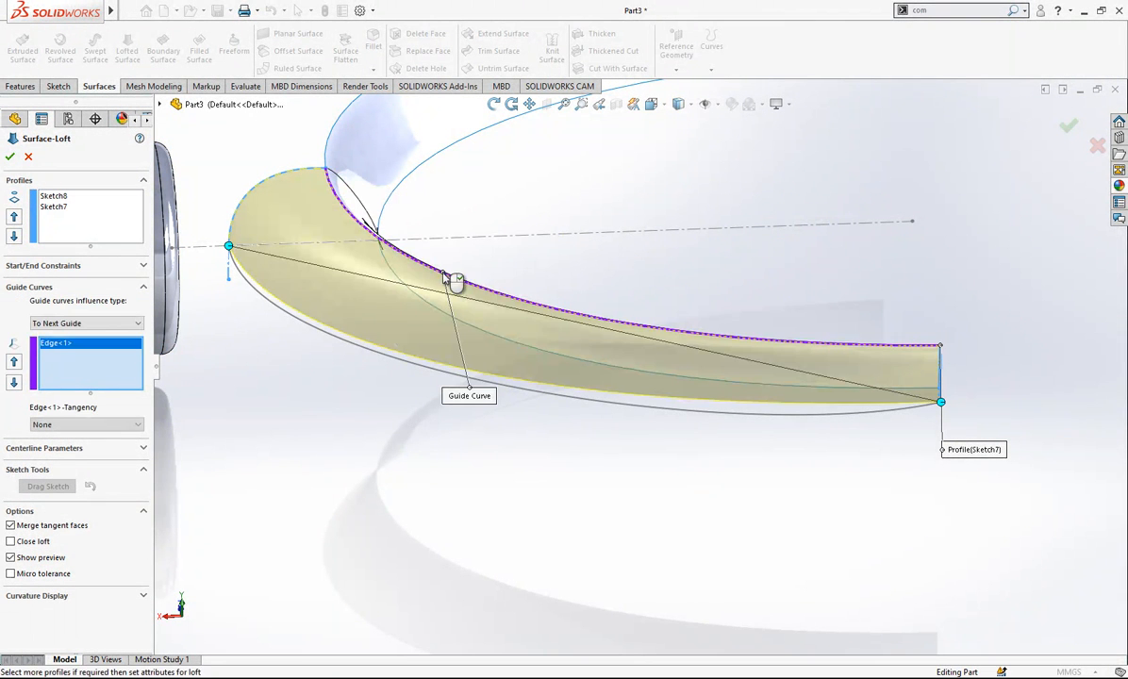
click(347, 345)
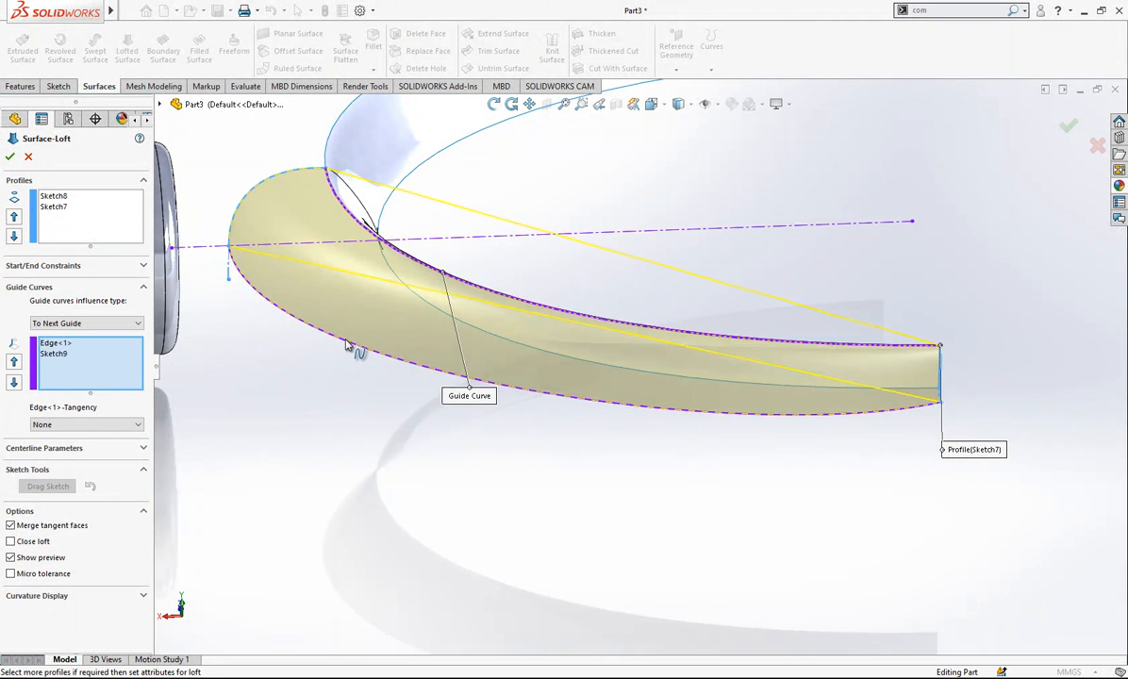
scroll(622, 418, up, 2)
click(73, 345)
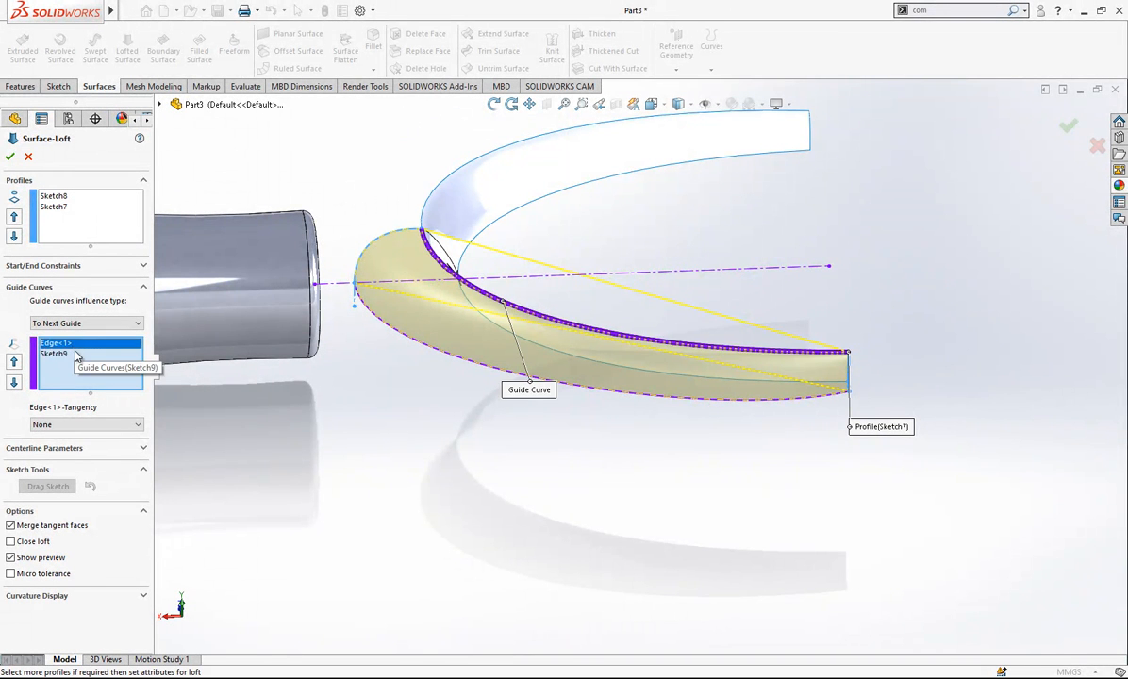
click(76, 353)
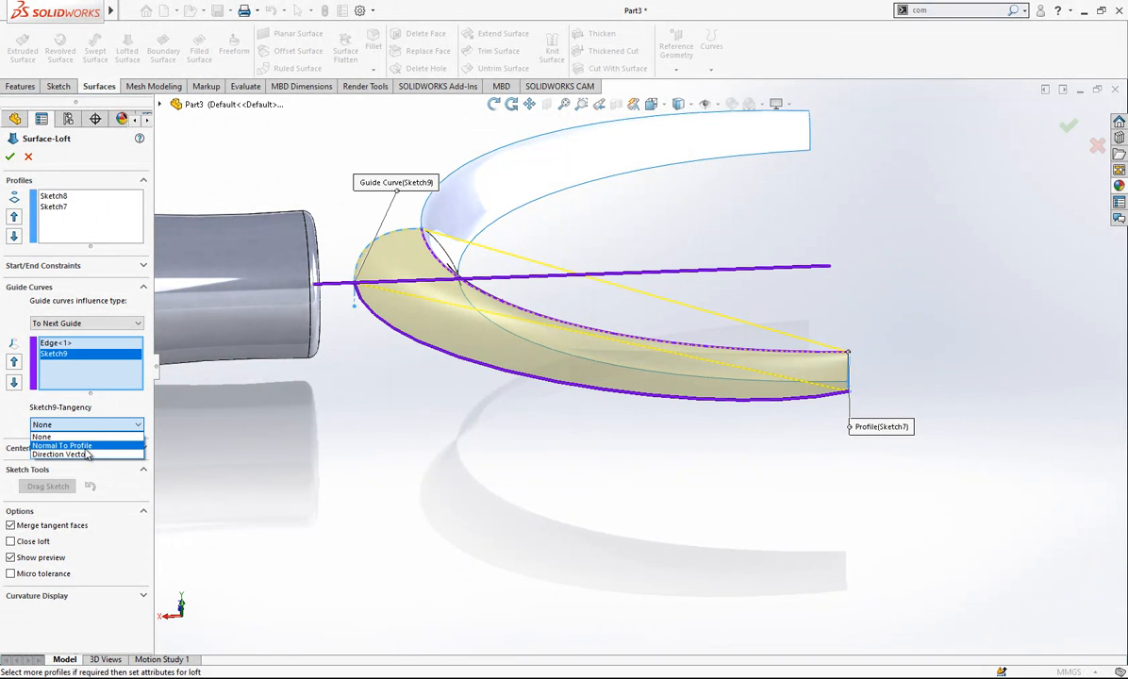
click(85, 446)
mouse_move(525, 376)
middle_down()
mouse_move(461, 340)
mouse_move(480, 365)
mouse_move(433, 301)
middle_up()
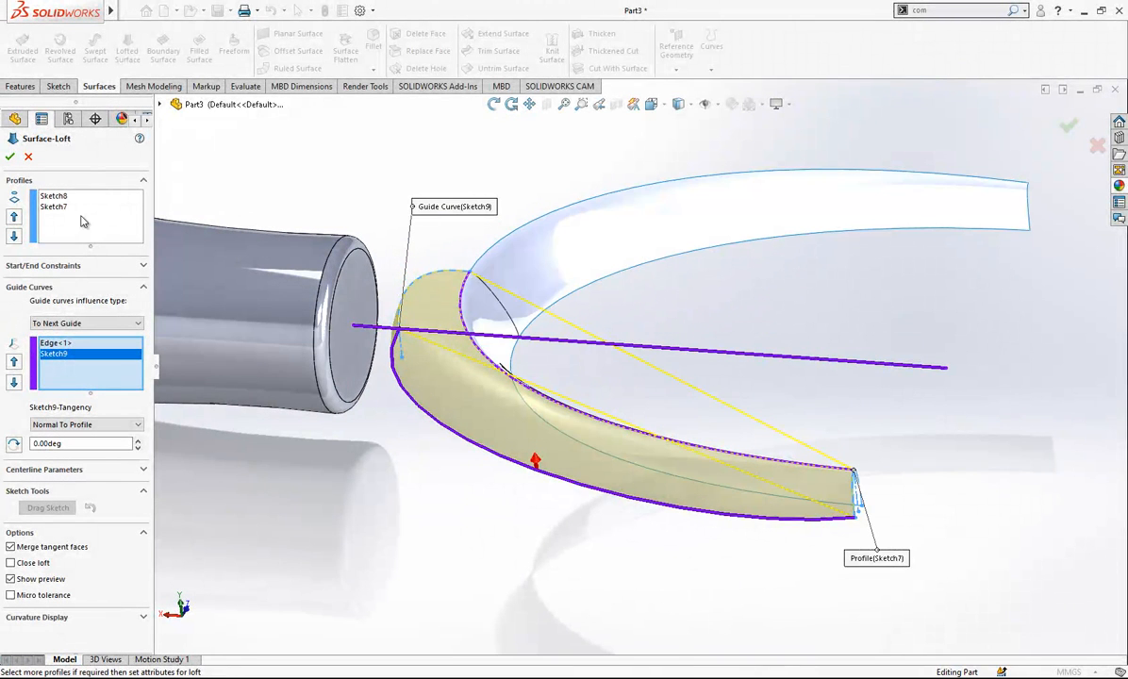
- Set the loft's start and end constraints to Normal To Profile and create the lofted surface
click(71, 198)
click(112, 264)
click(94, 295)
click(98, 328)
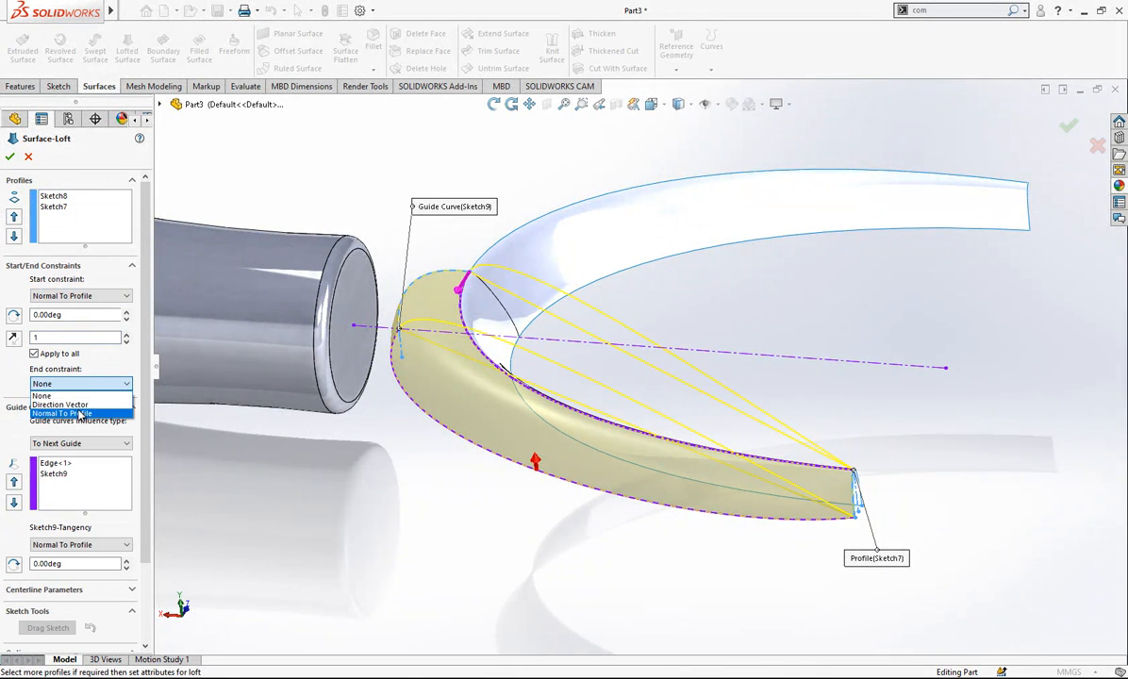
click(80, 414)
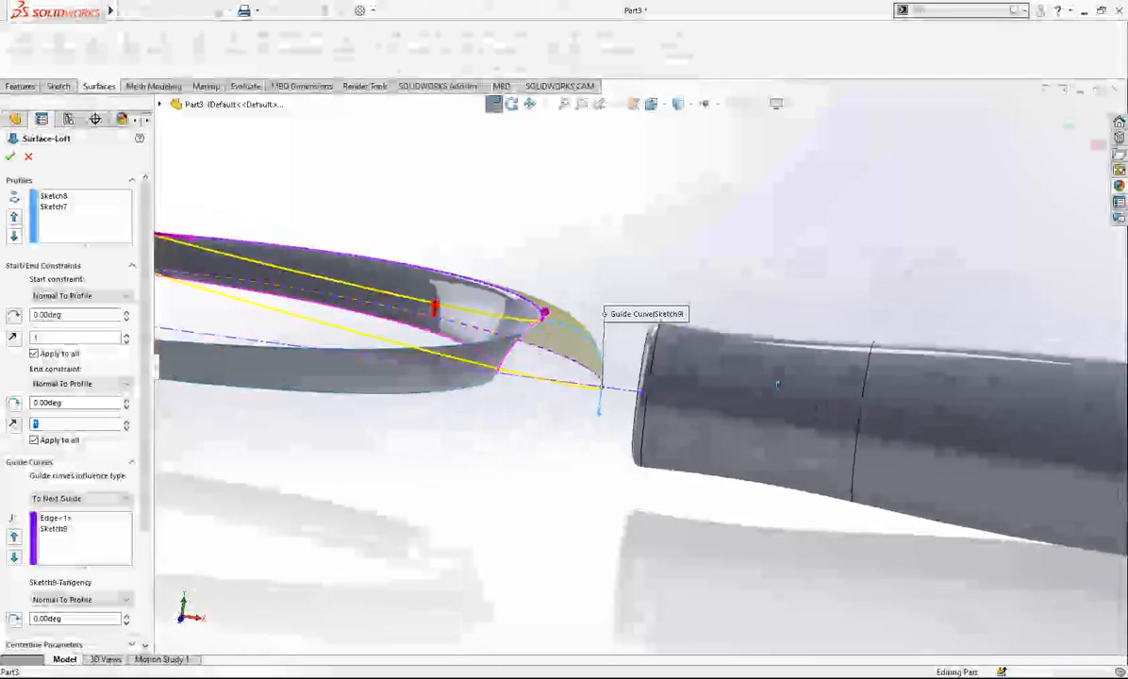
key(Return)
- Mirror the lofted surface body about the Front Plane
middle_drag(630, 243, 214, 297)
click(54, 256)
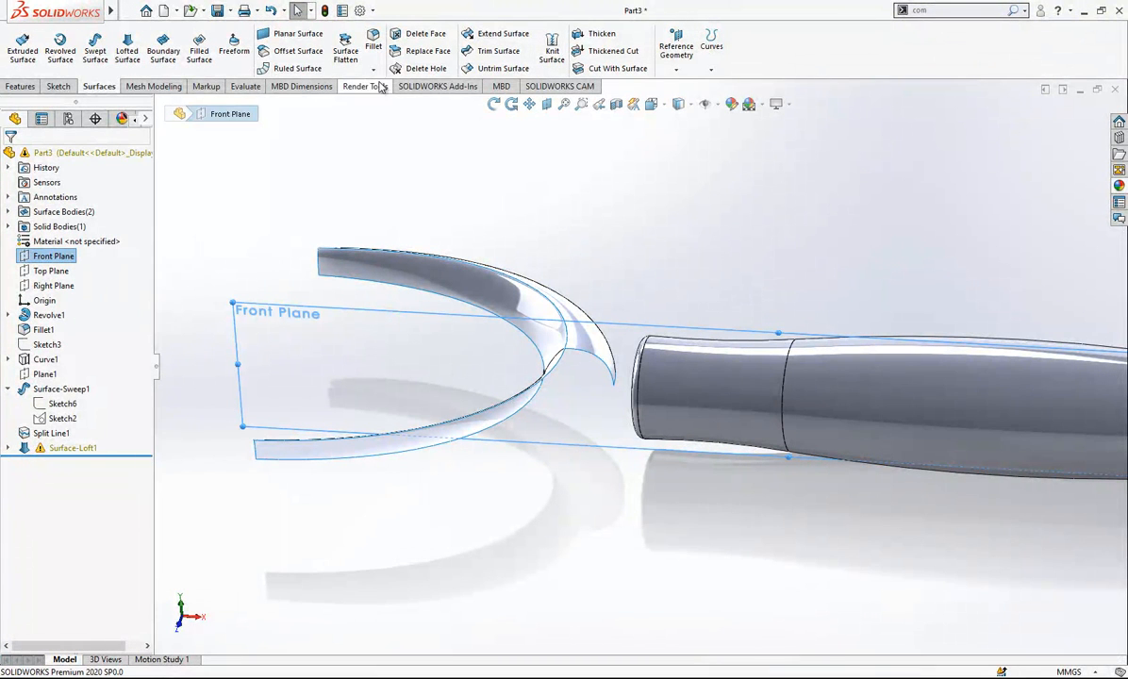
click(38, 87)
click(486, 69)
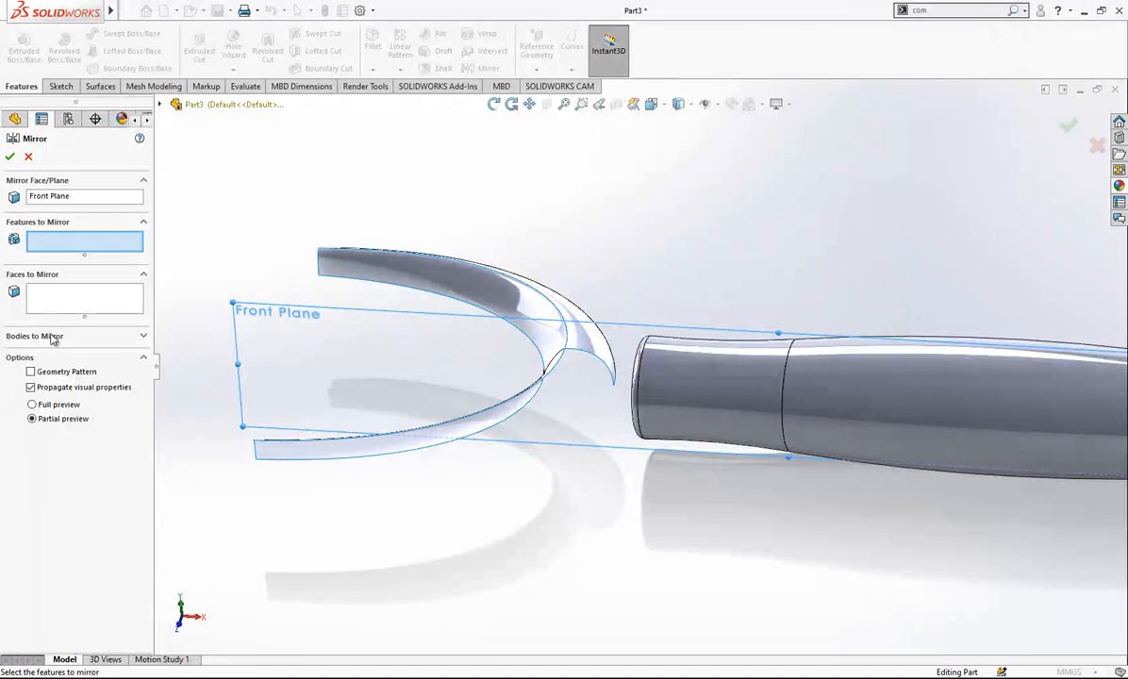
click(58, 337)
click(587, 357)
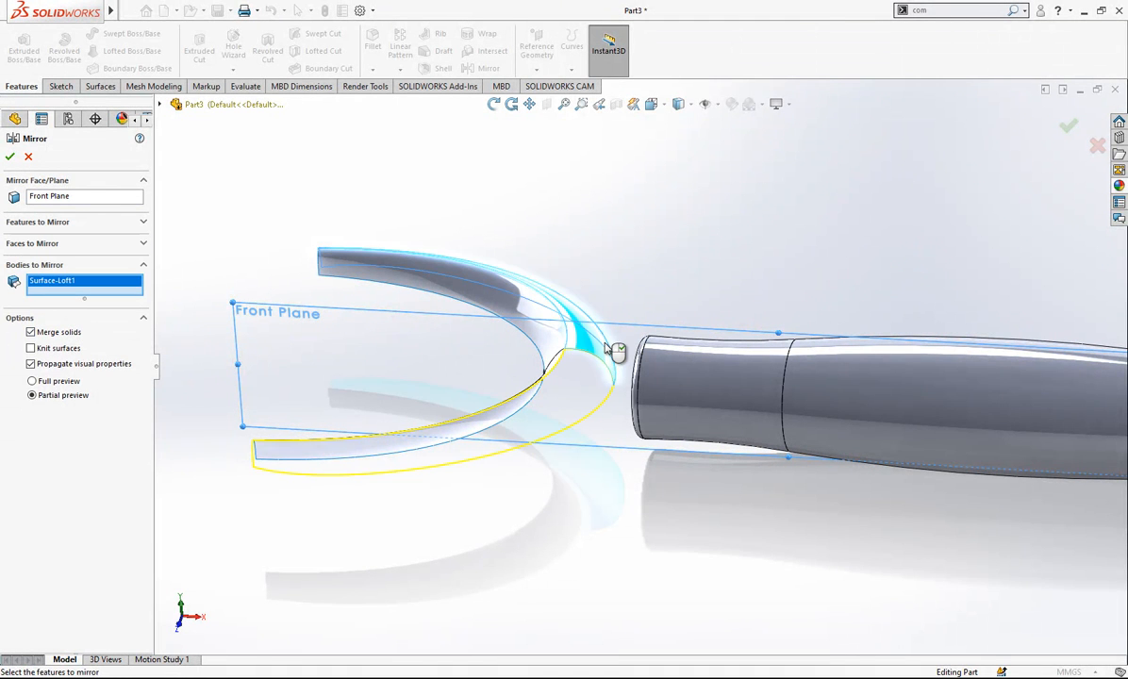
key(Return)
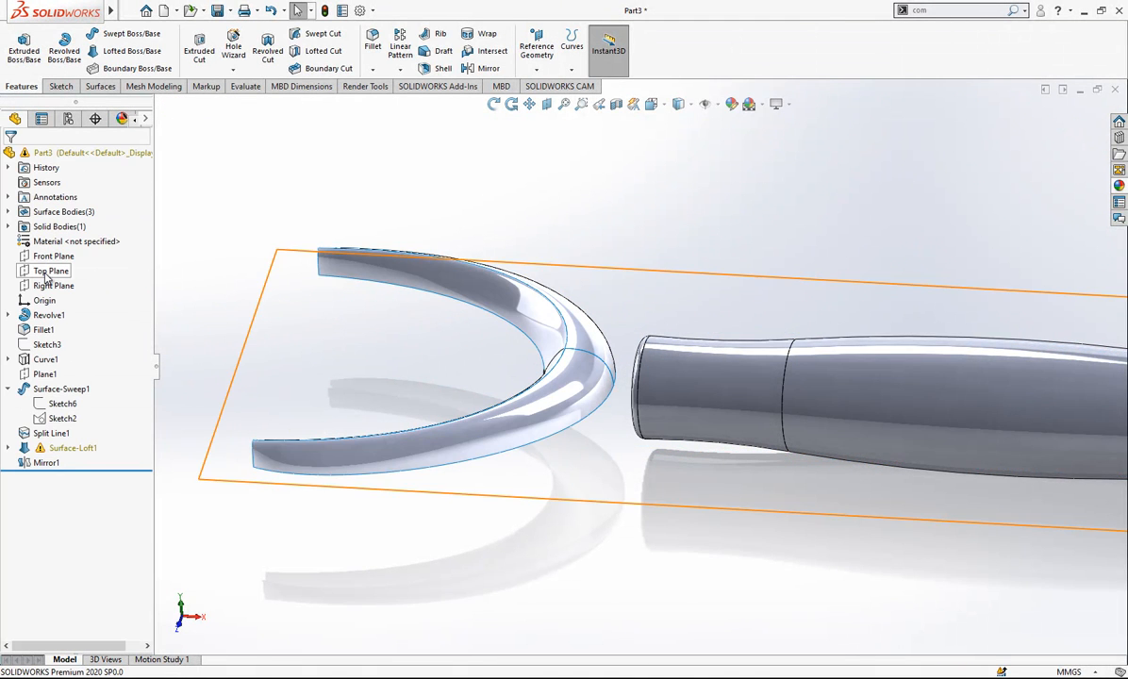
- Mirror the split swept surface, the lofted surface and its mirrored copy as bodies about the Top Plane
click(51, 271)
click(488, 68)
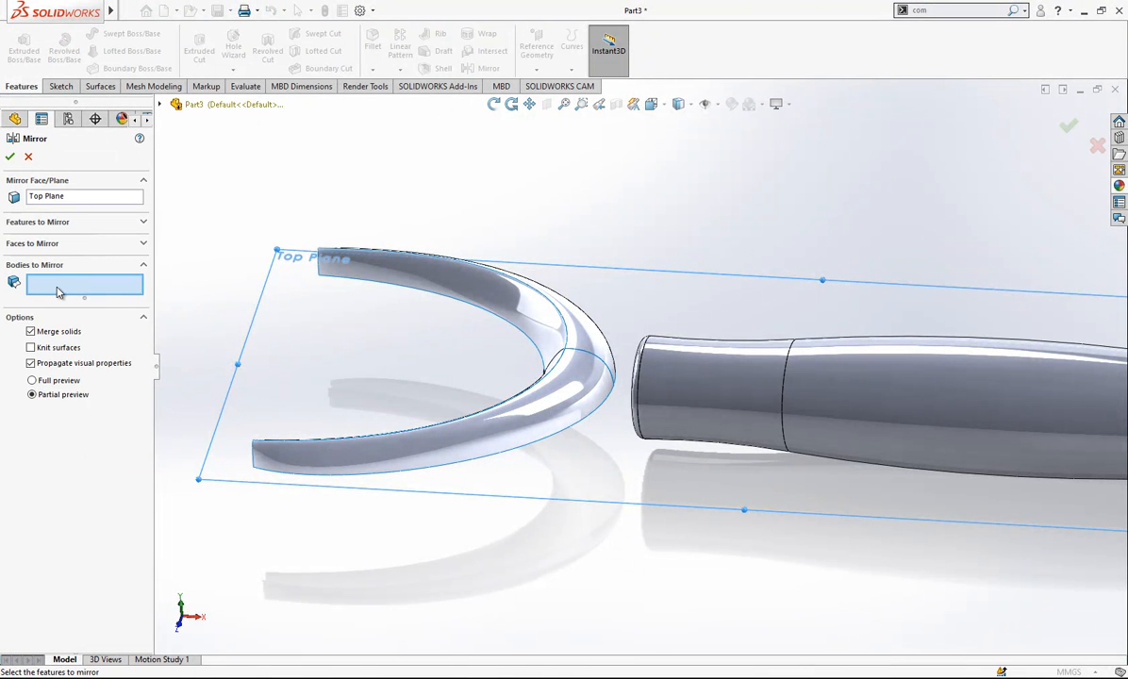
click(586, 343)
click(594, 354)
click(592, 341)
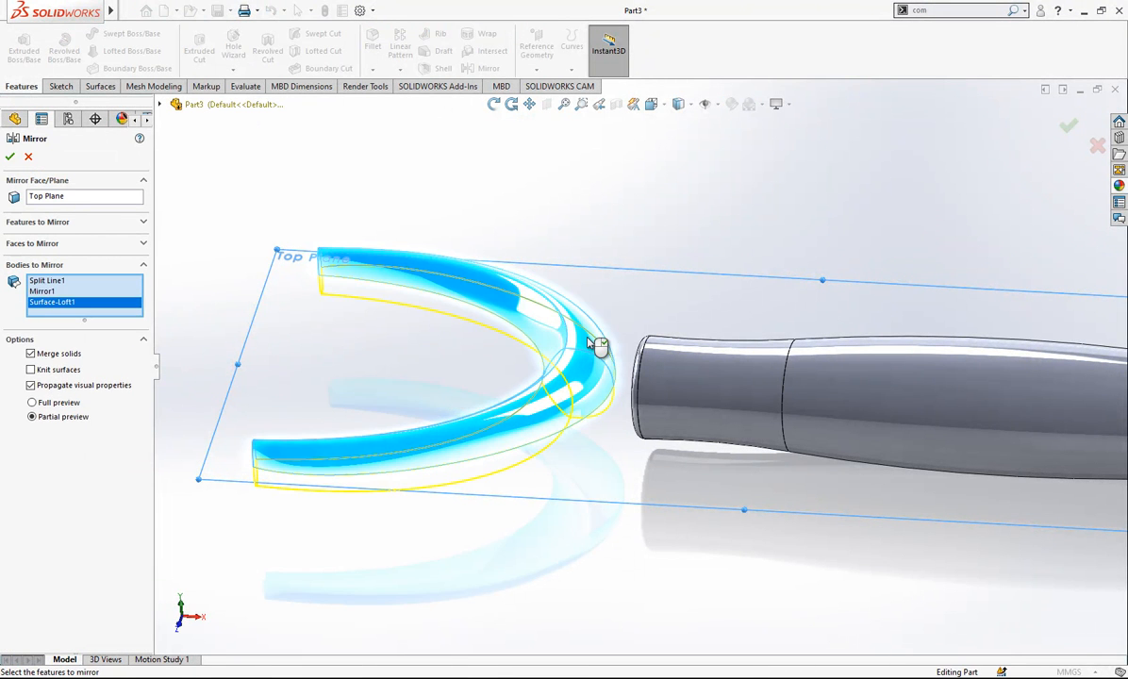
key(Return)
- Knit all six surface bodies of the head into one surface, without creating a solid or merging entities
middle_drag(622, 407, 573, 310)
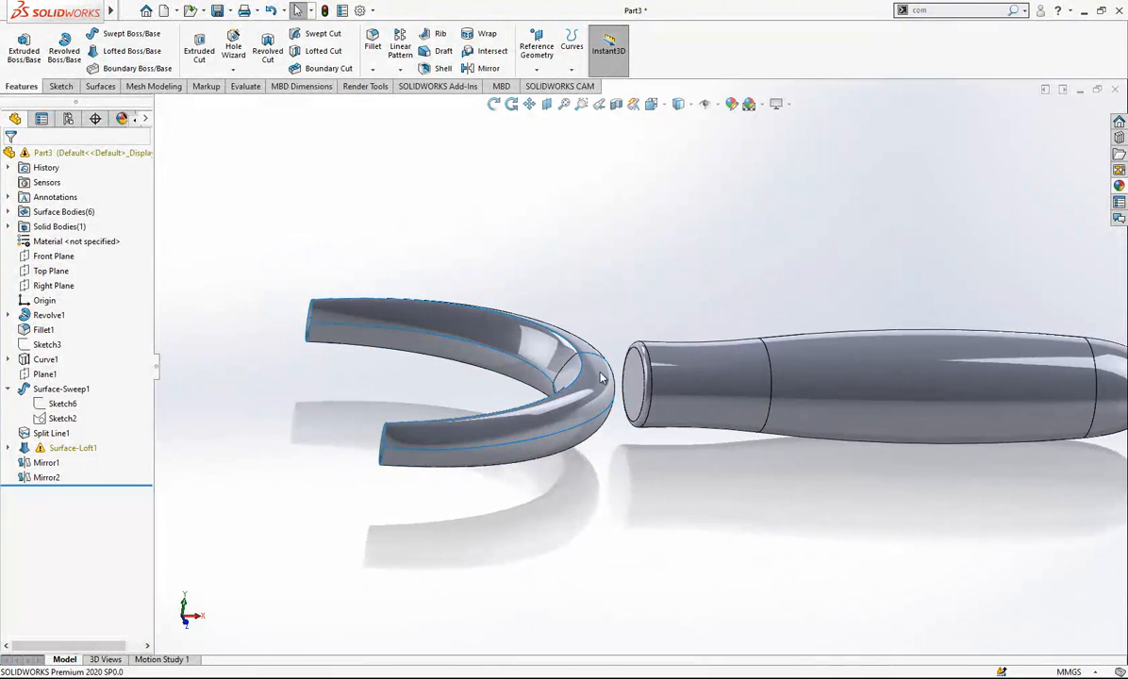
click(88, 88)
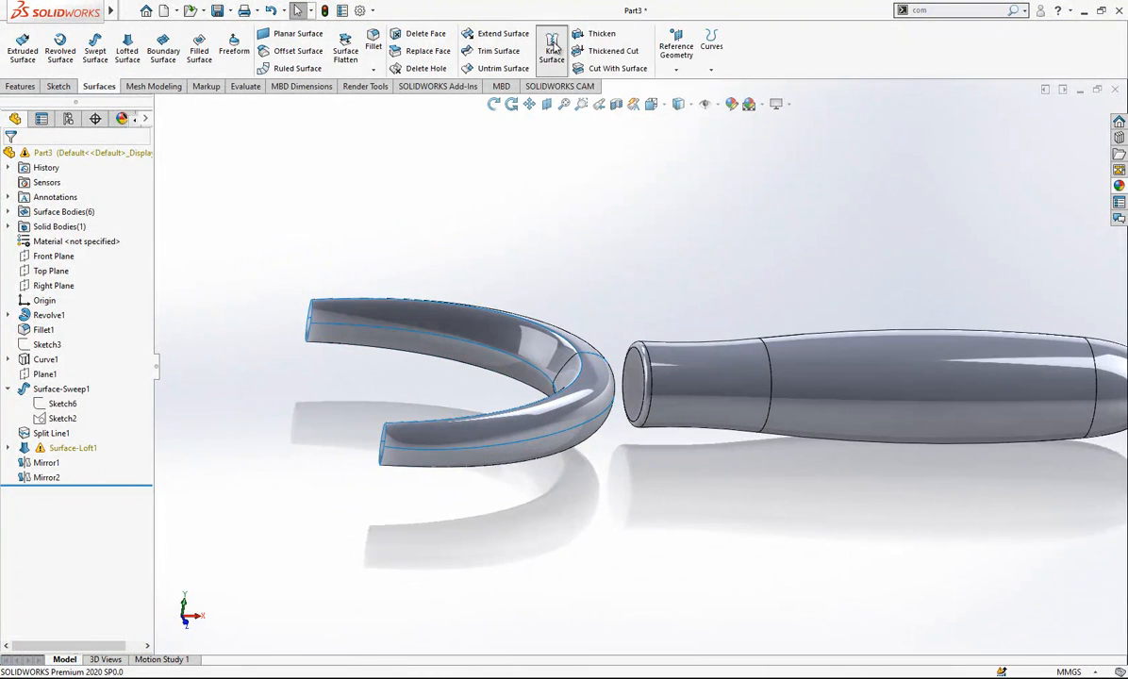
click(554, 47)
drag(601, 189, 212, 575)
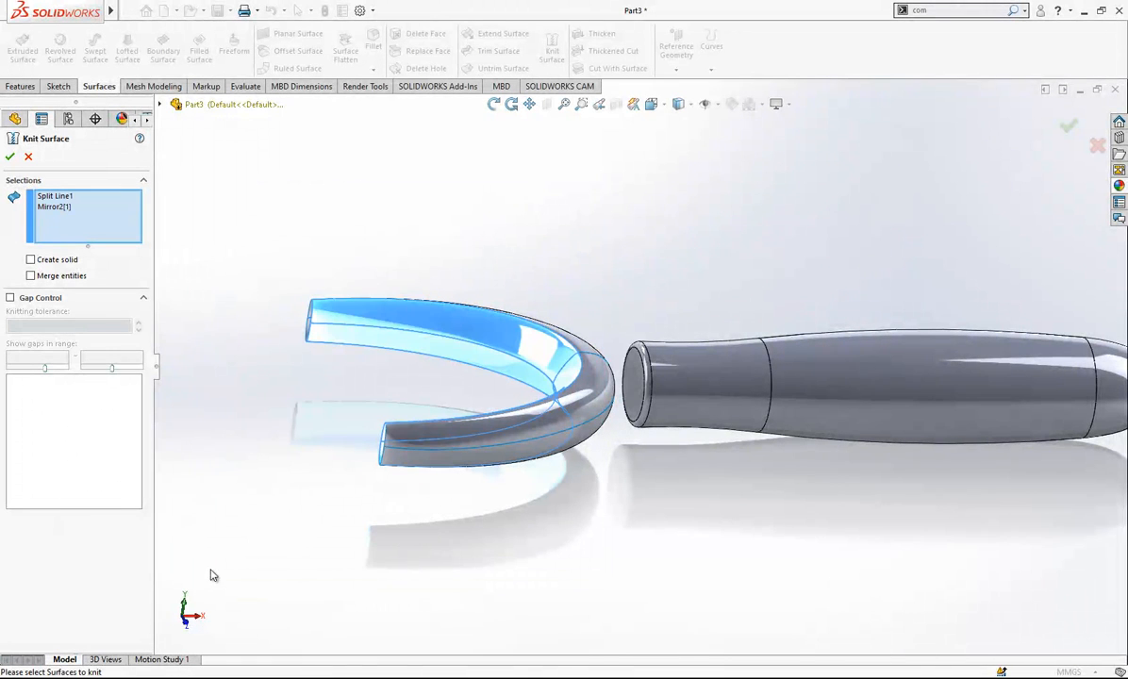
click(544, 415)
click(584, 438)
middle_drag(585, 439, 565, 396)
click(637, 461)
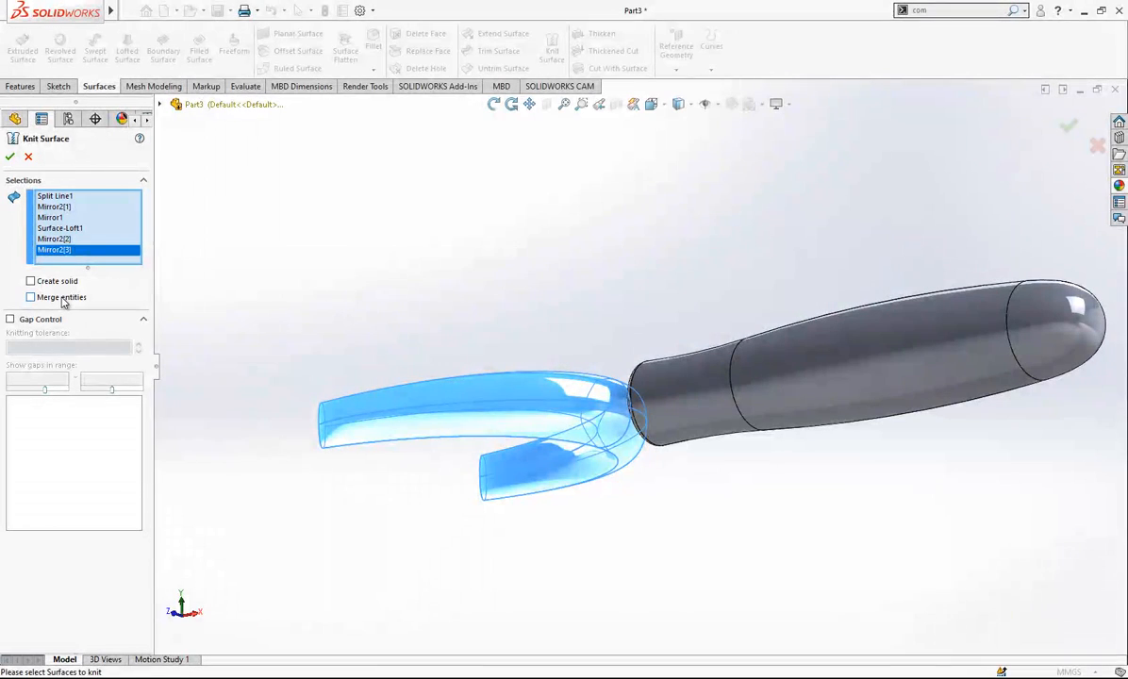
- Sketch a circle about 65 mm in diameter on the Top Plane, centred on the handle's axis and overlapping the back of the curved head
middle_drag(623, 330, 666, 433)
key(space)
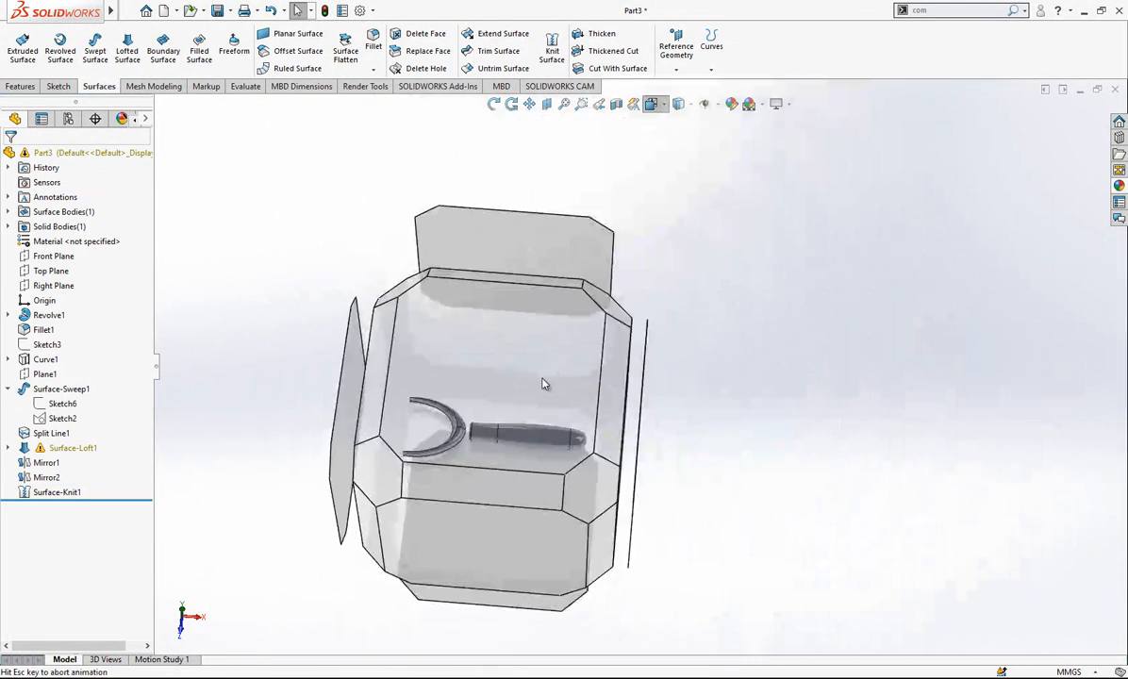
click(541, 383)
scroll(527, 346, down, 2)
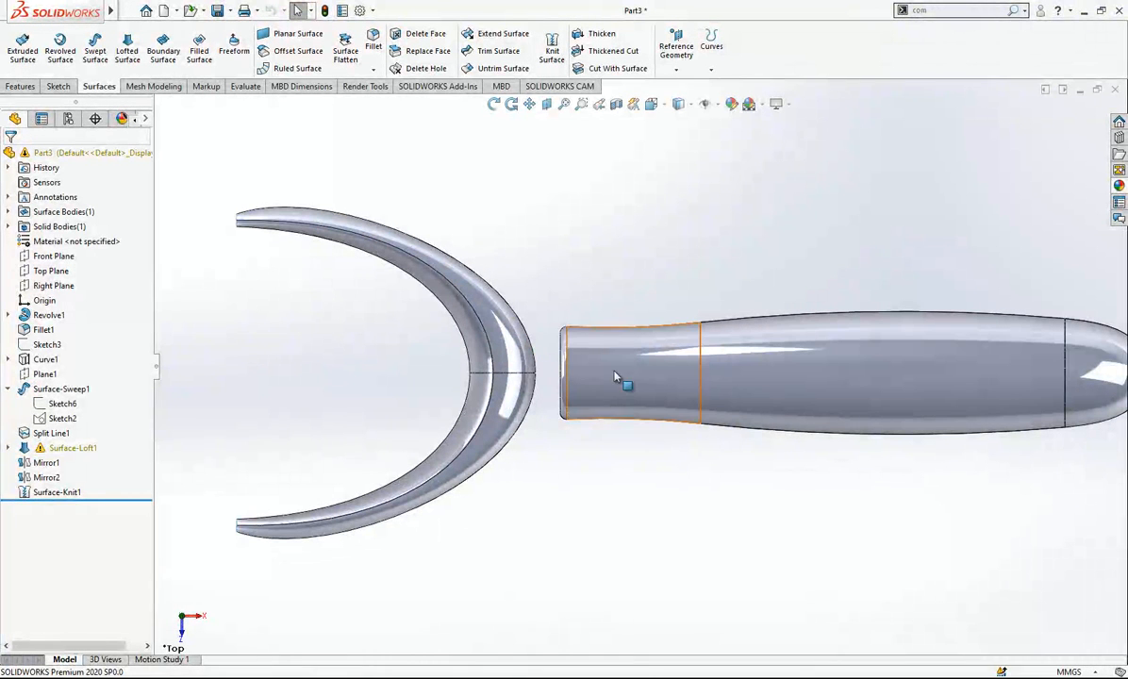
click(59, 273)
click(71, 254)
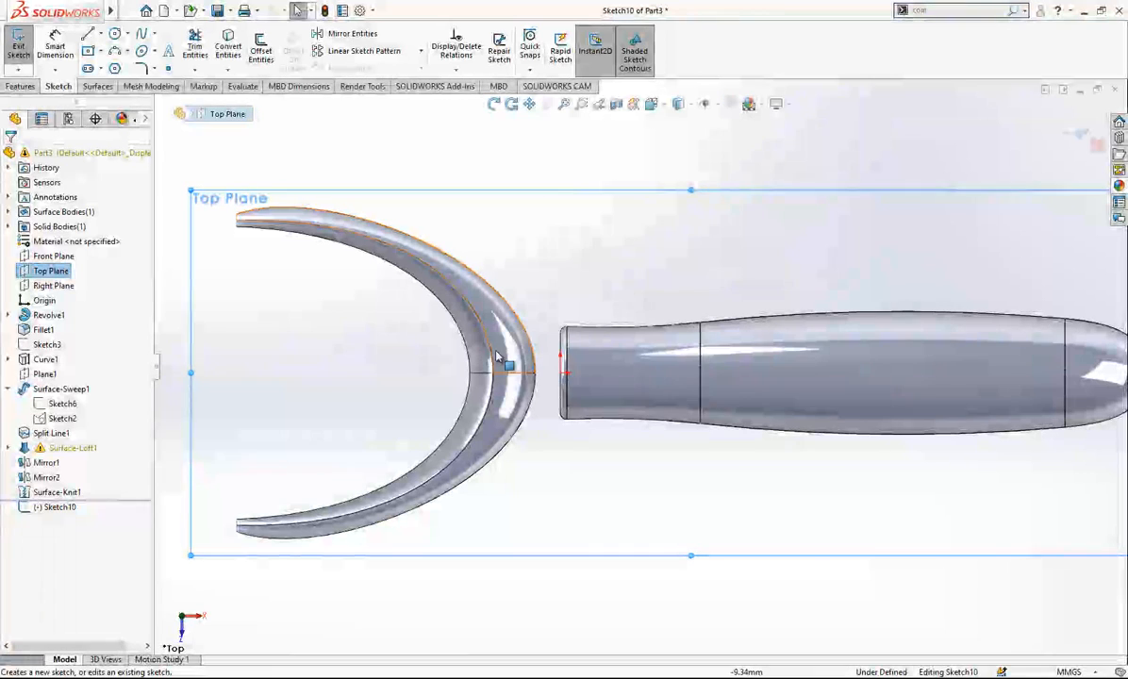
click(114, 36)
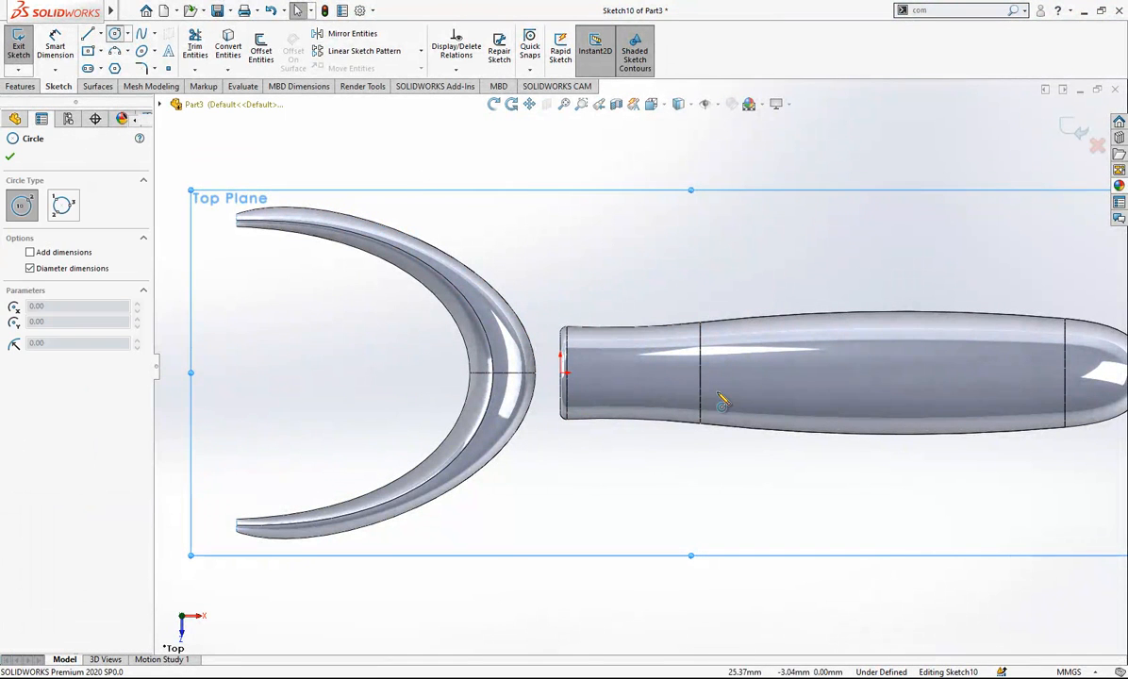
click(700, 371)
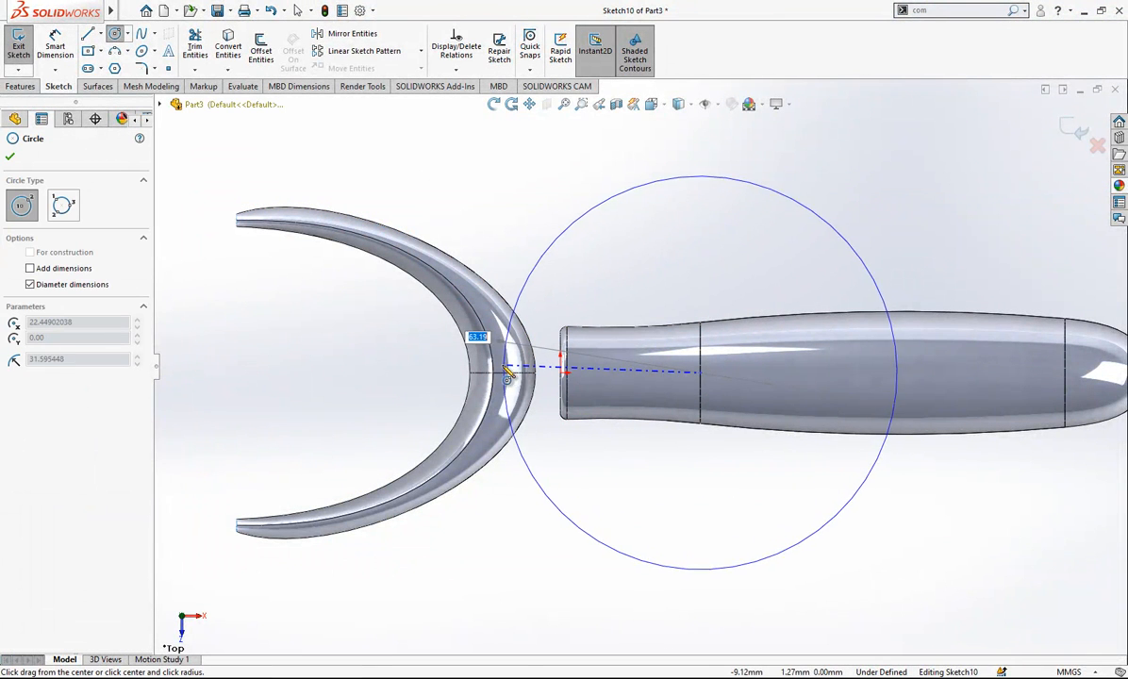
click(498, 371)
- Set the circle's diameter to 62 mm
right_drag(654, 451, 675, 405)
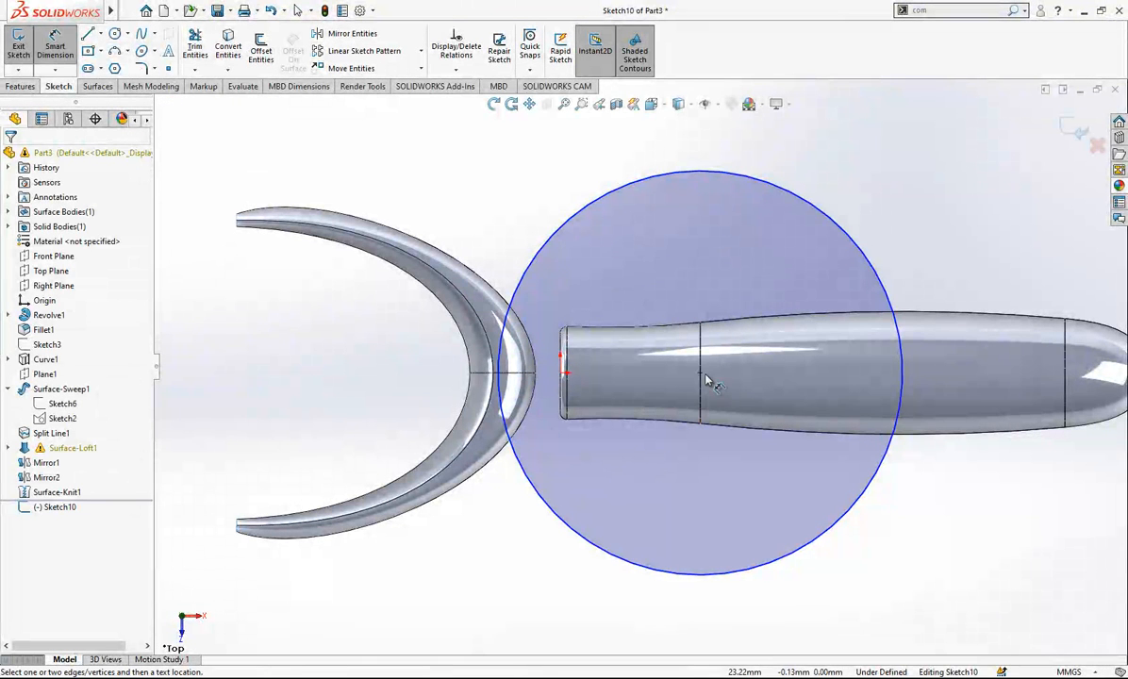
click(588, 209)
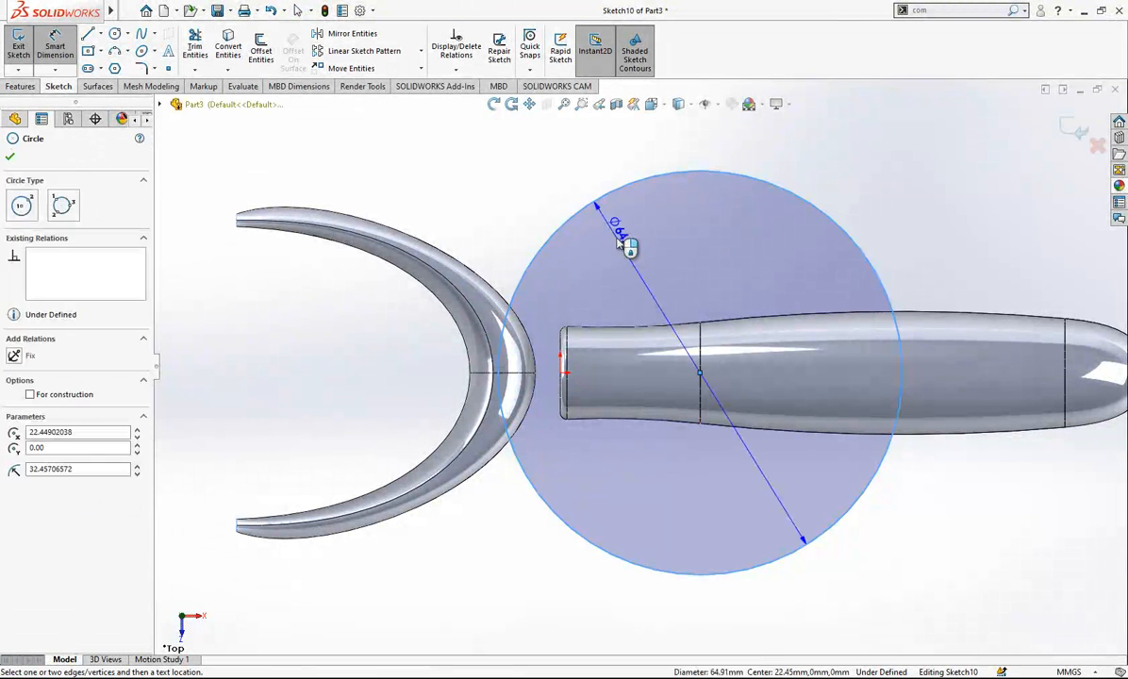
click(622, 242)
text(62)
key(Return)
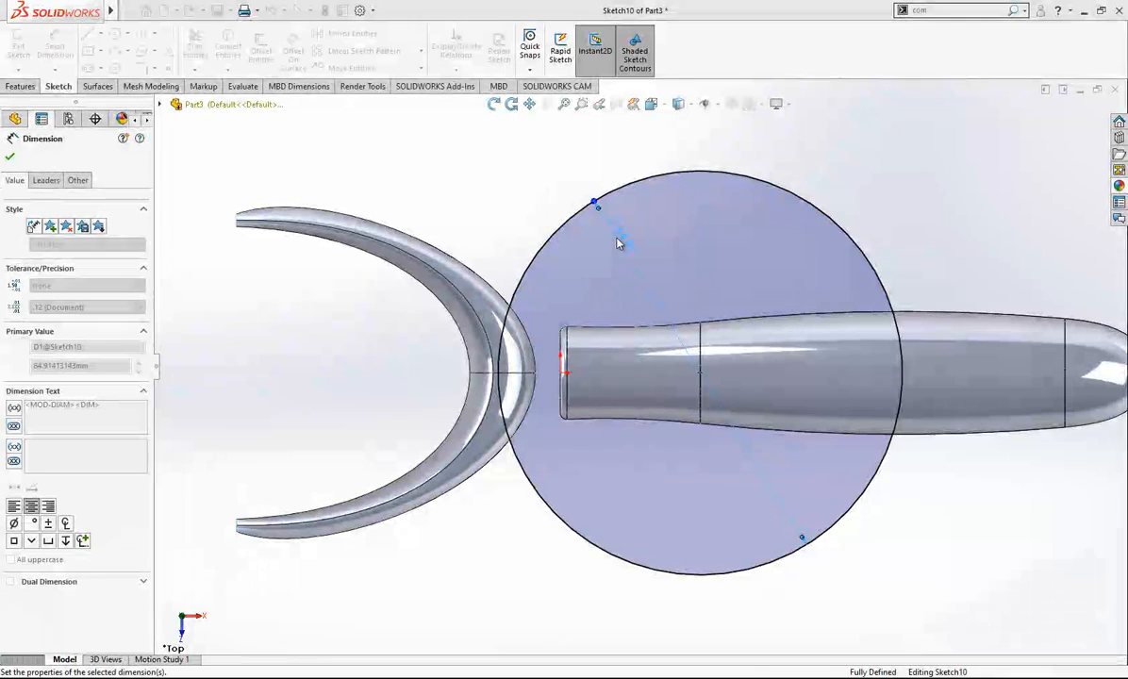
- Trim the knitted head surface with the circle sketch using the Standard type, removing the portion inside the circle nearest the handle
middle_drag(516, 214, 638, 211)
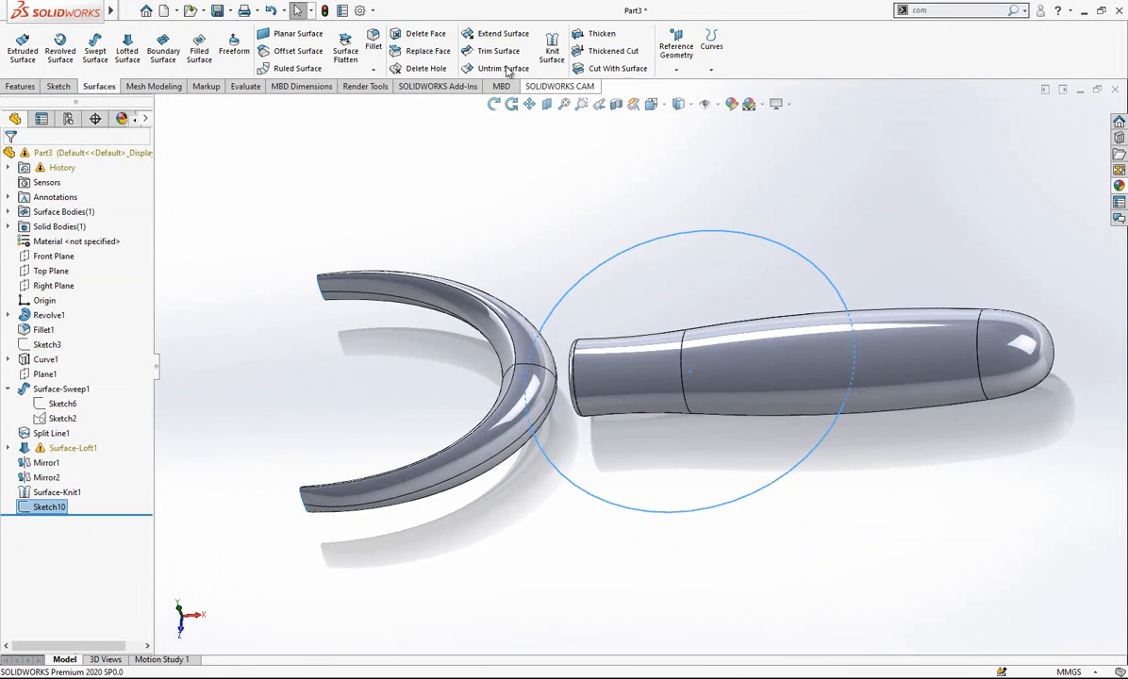
click(497, 51)
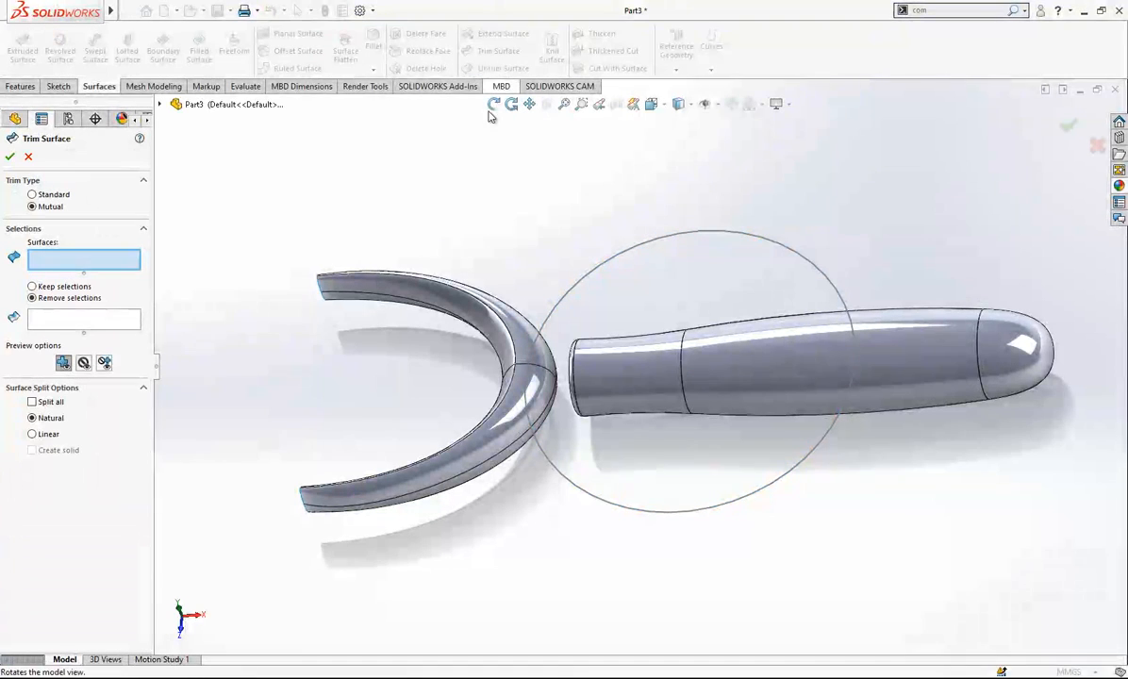
click(33, 194)
click(584, 287)
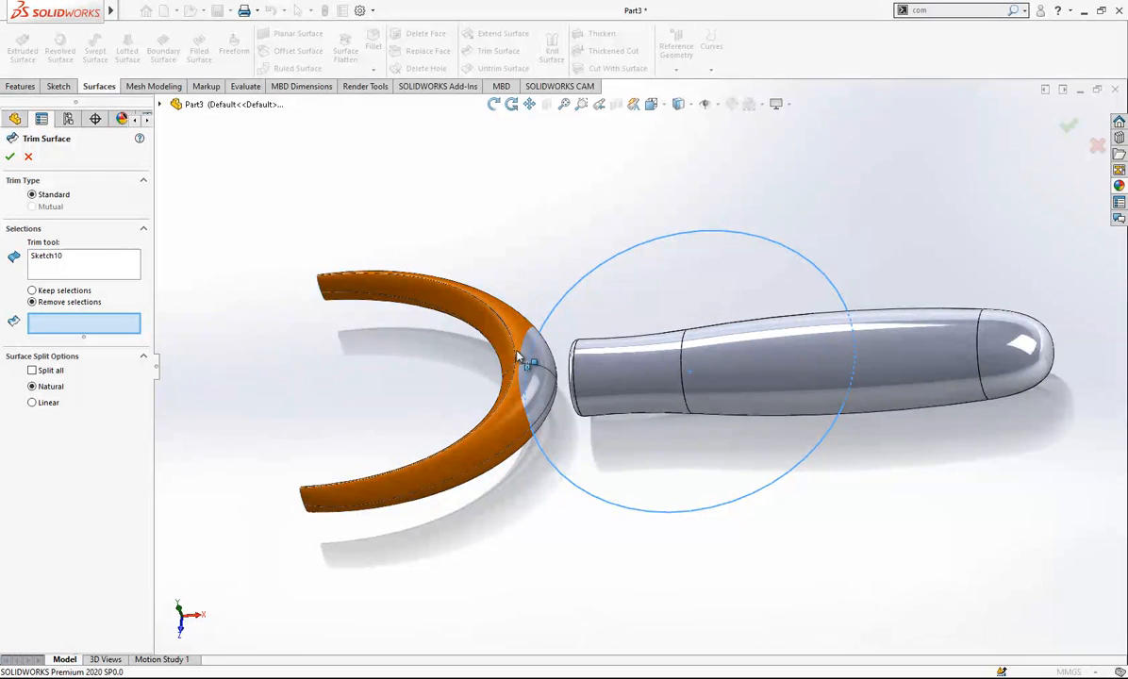
click(530, 370)
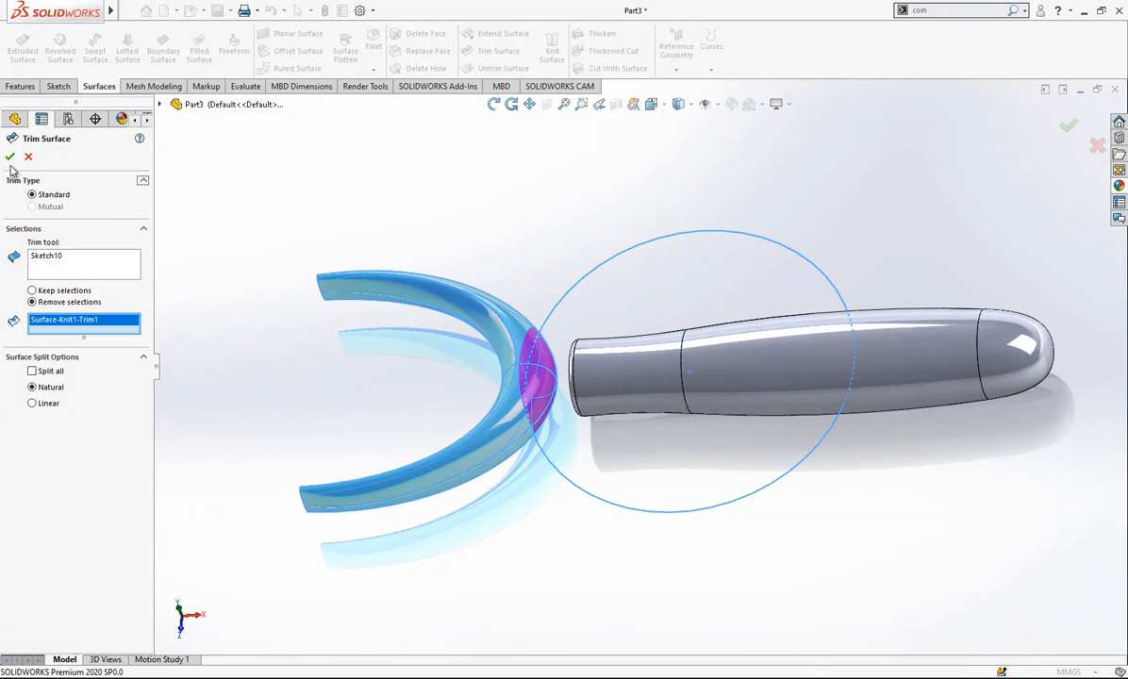
key(Return)
- Sketch a circle about 10 mm in diameter on the handle's flat end face facing the head, centred on the origin
scroll(604, 370, up, 1)
middle_drag(603, 370, 677, 376)
scroll(554, 366, down, 3)
click(681, 371)
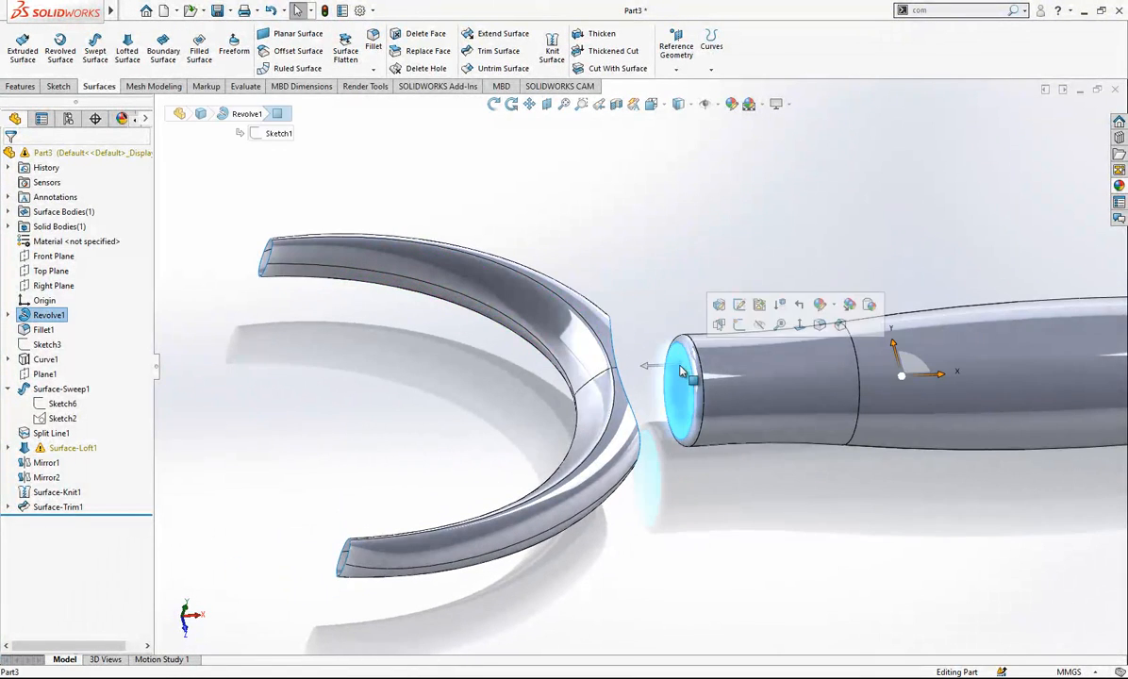
click(732, 397)
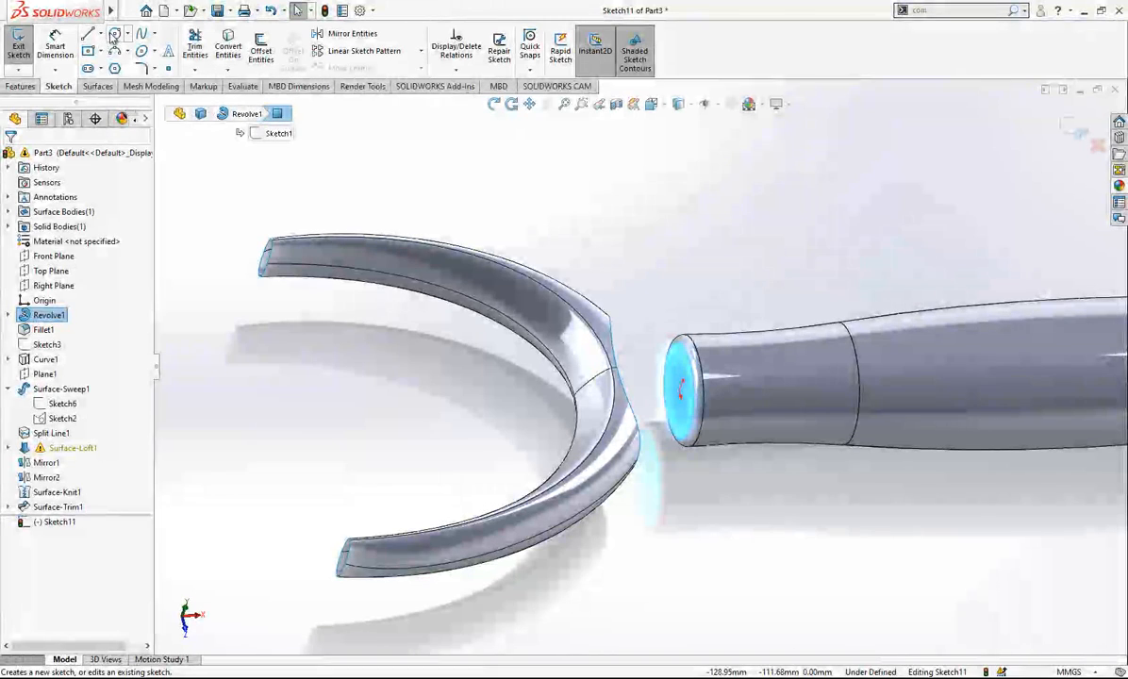
click(114, 35)
click(681, 392)
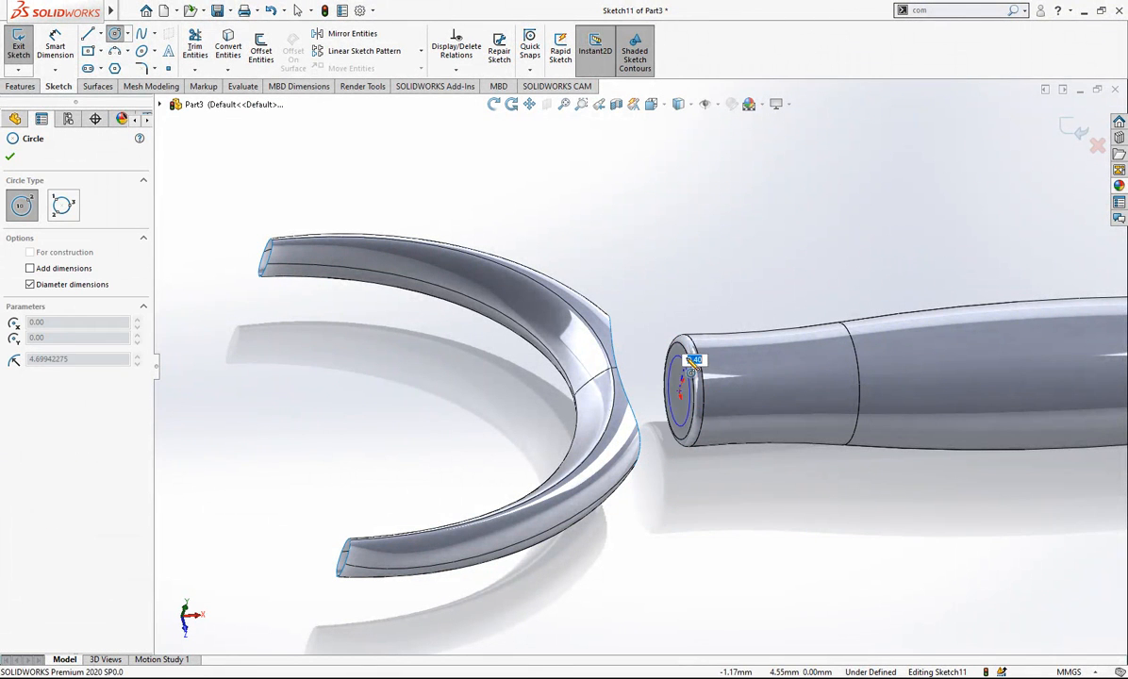
click(686, 354)
- Dimension the end-face circle to 12 mm in diameter and finish the sketch
right_drag(720, 515, 719, 455)
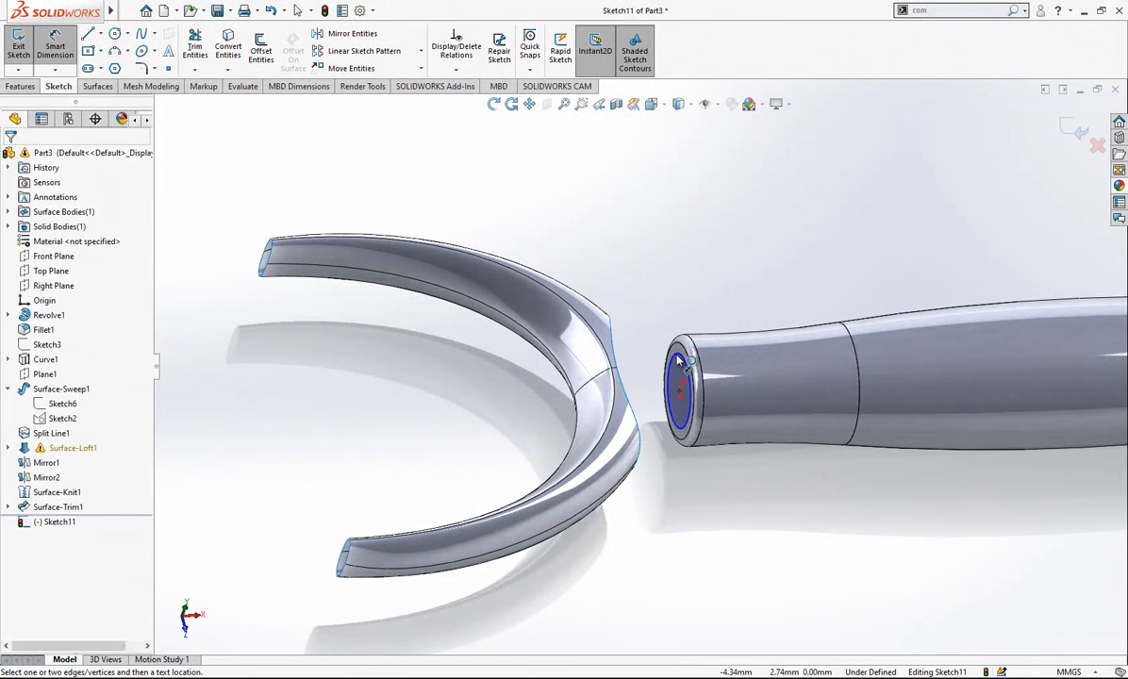
click(681, 351)
click(675, 302)
text(12)
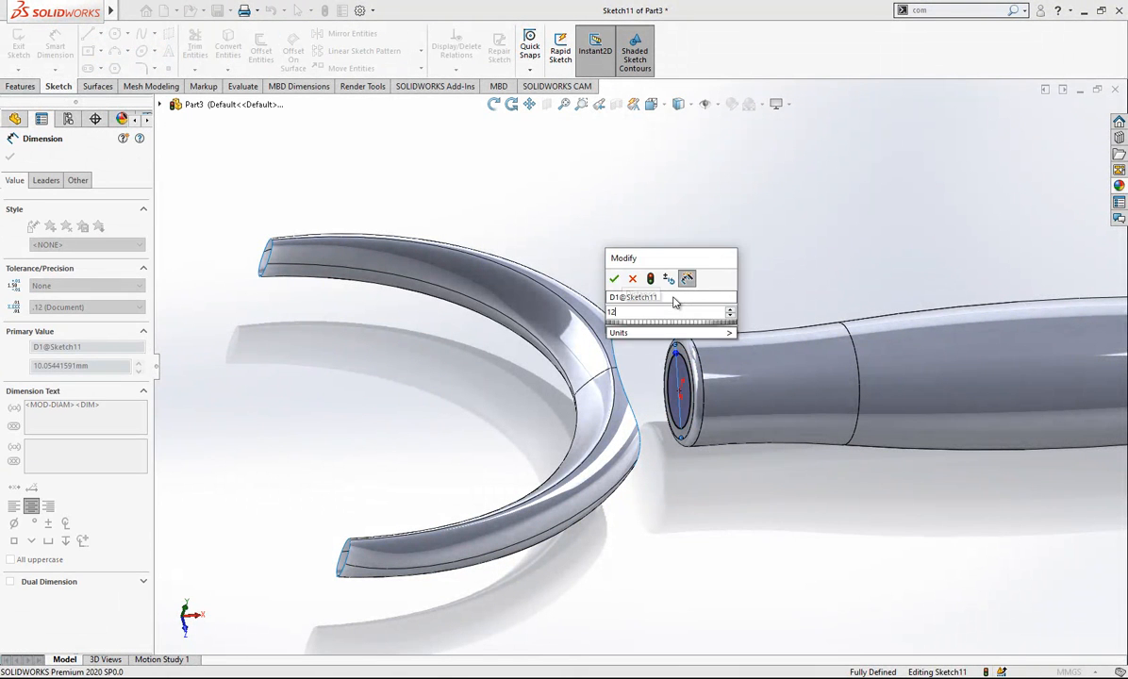
key(Return)
key(Escape)
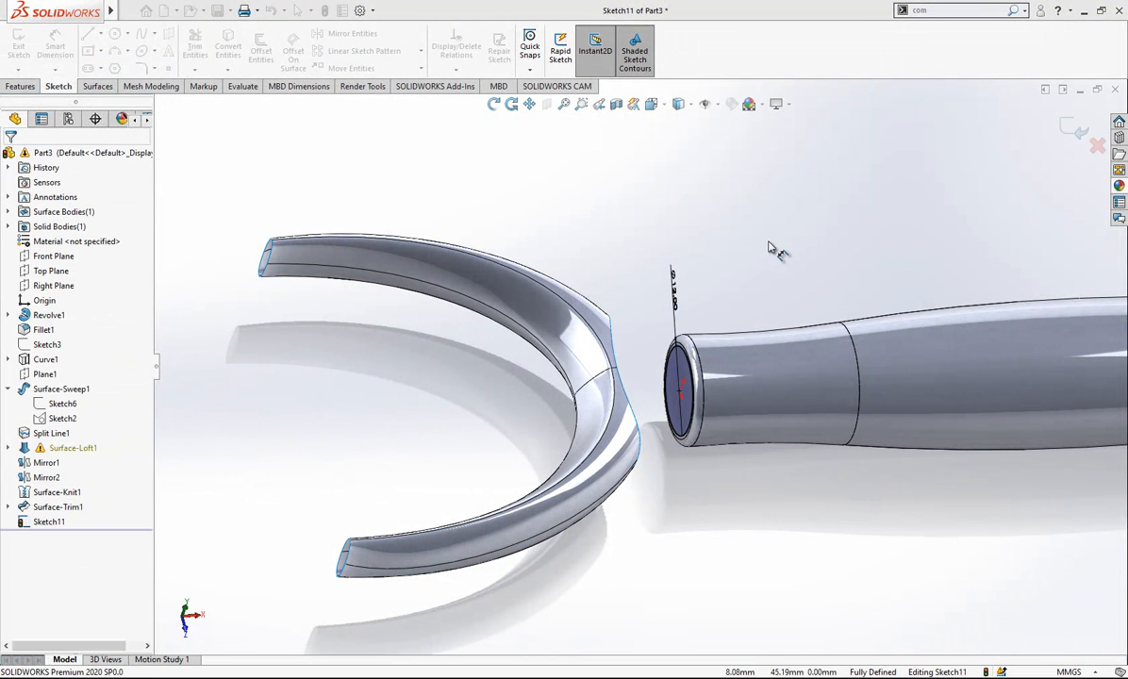
click(1074, 130)
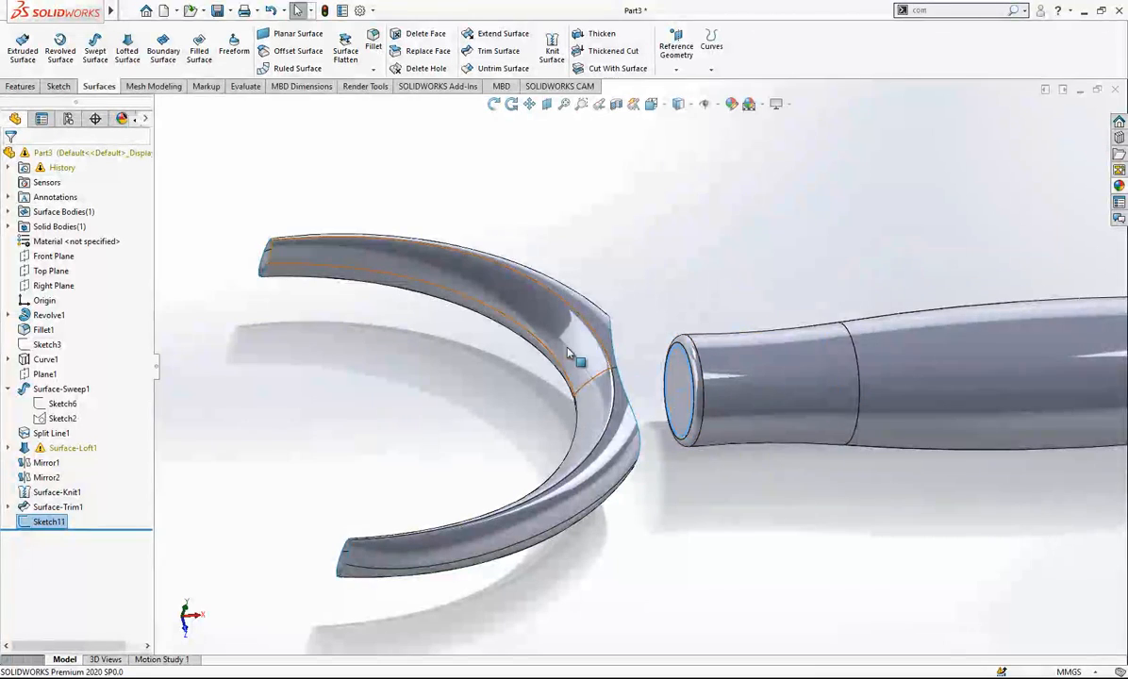
- Set up a lofted surface between the handle's circle sketch and a closed group of the trimmed opening's edges on the head
click(127, 51)
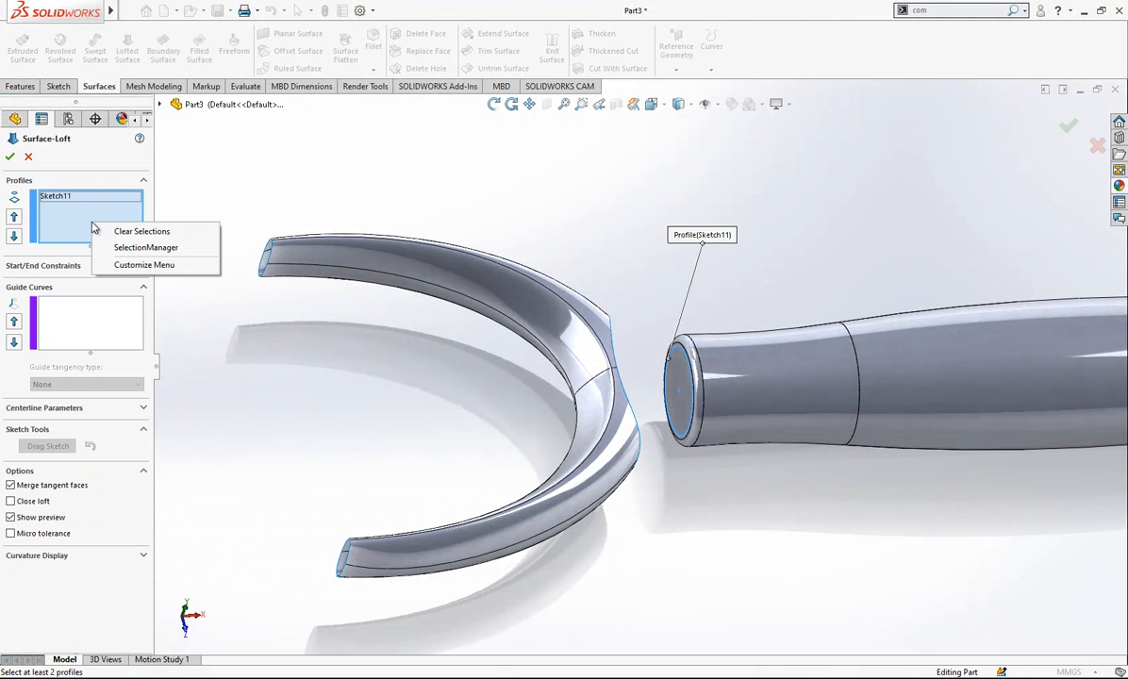
click(146, 247)
click(610, 326)
middle_drag(610, 326, 642, 356)
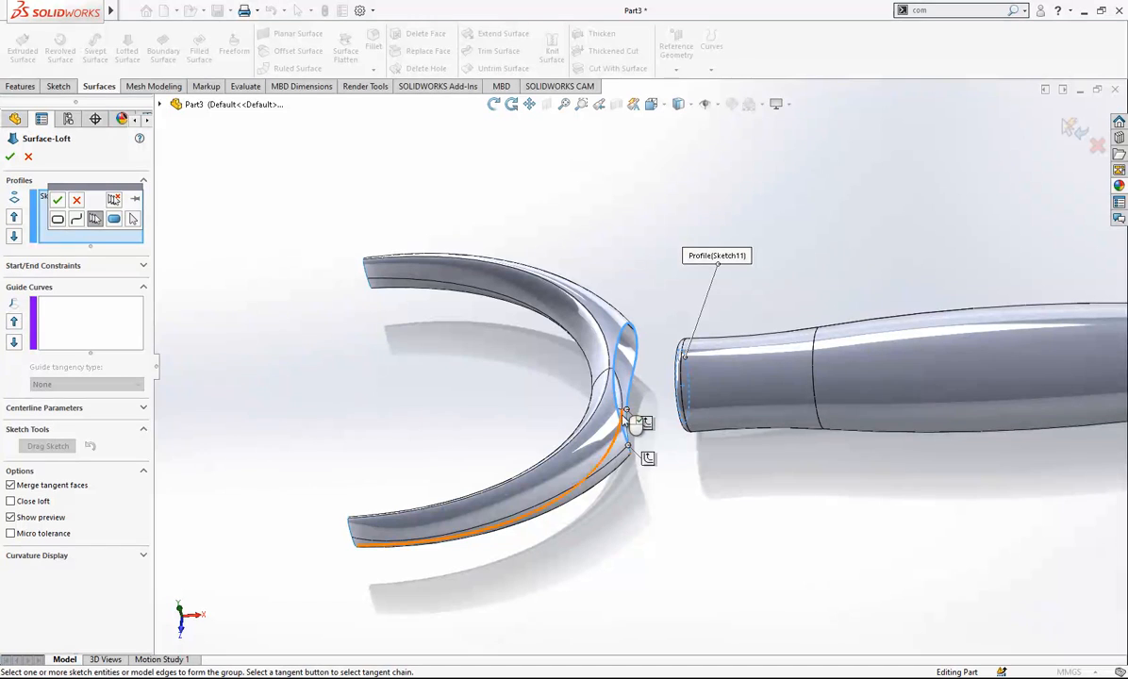
click(58, 202)
- Set the loft's start constraint to Normal To Profile and its end constraint to Tangency To Face, and create the neck surface
click(74, 268)
click(84, 296)
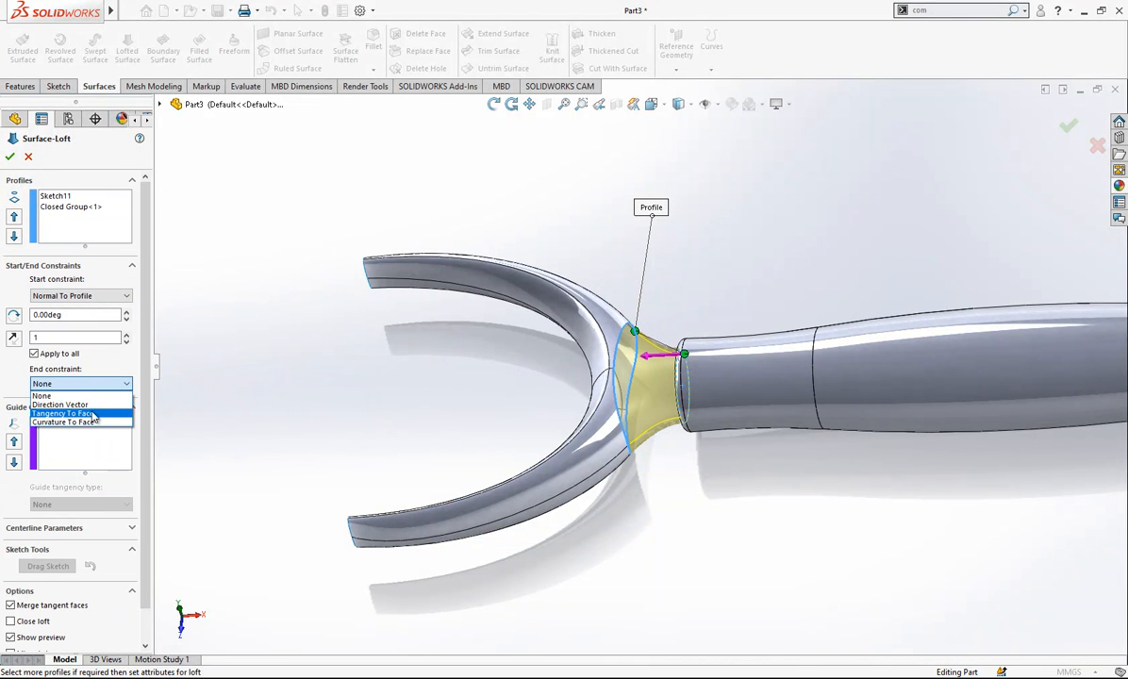
click(93, 414)
middle_drag(660, 330, 746, 200)
key(Return)
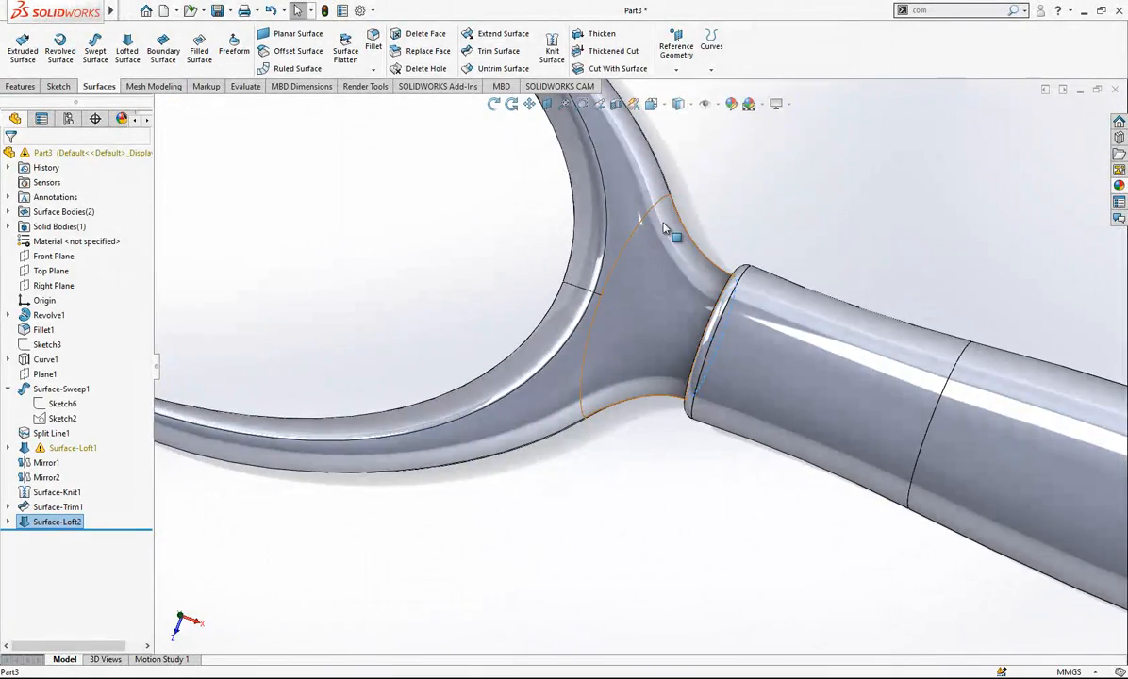
- Hide the revolved handle body to expose the open end of the neck
middle_drag(764, 324, 636, 120)
middle_drag(660, 302, 788, 373)
click(788, 373)
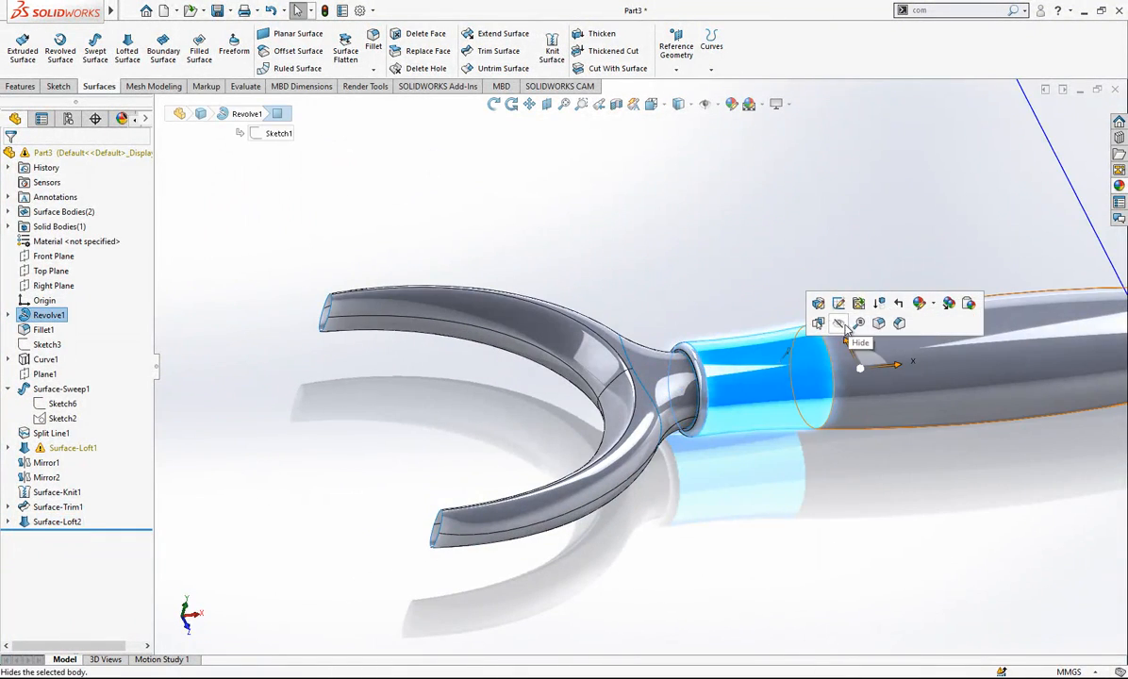
middle_drag(848, 332, 786, 217)
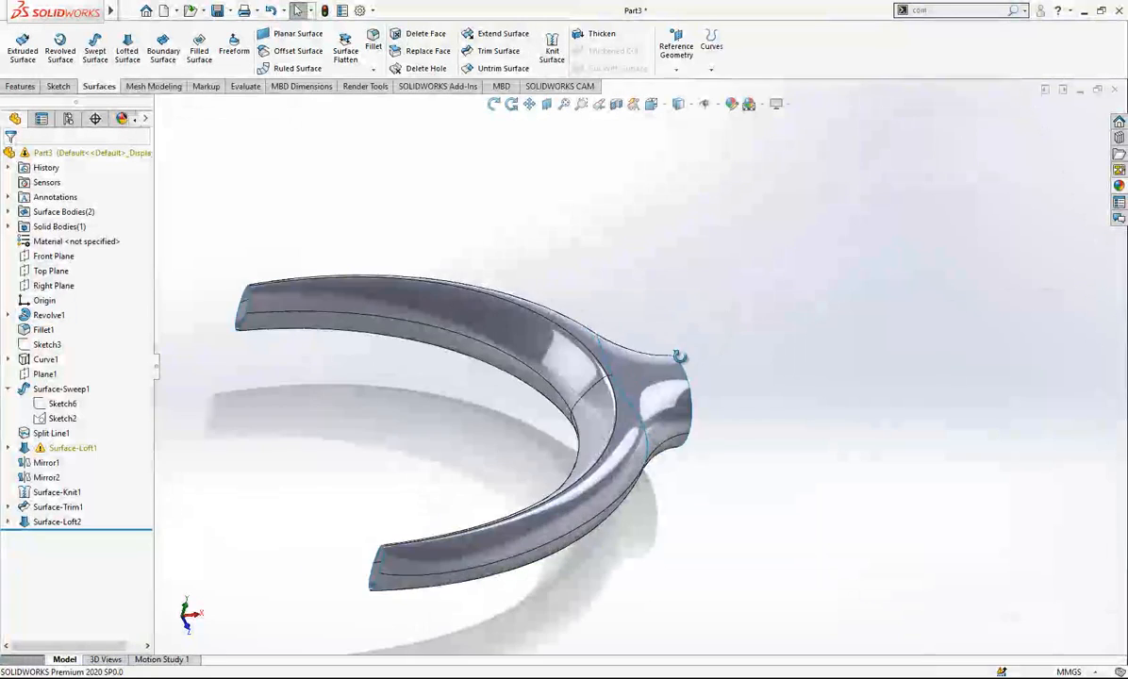
- Close the neck's round opening with a planar surface bounded by its circular edge
middle_drag(680, 353, 683, 358)
click(681, 355)
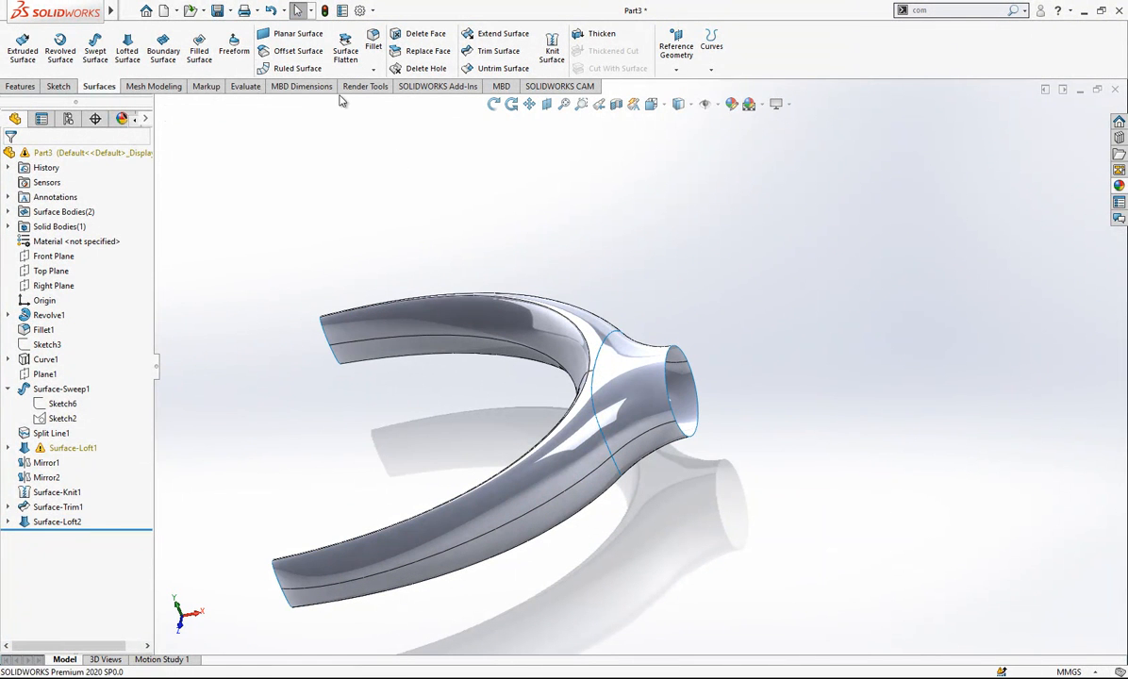
click(300, 34)
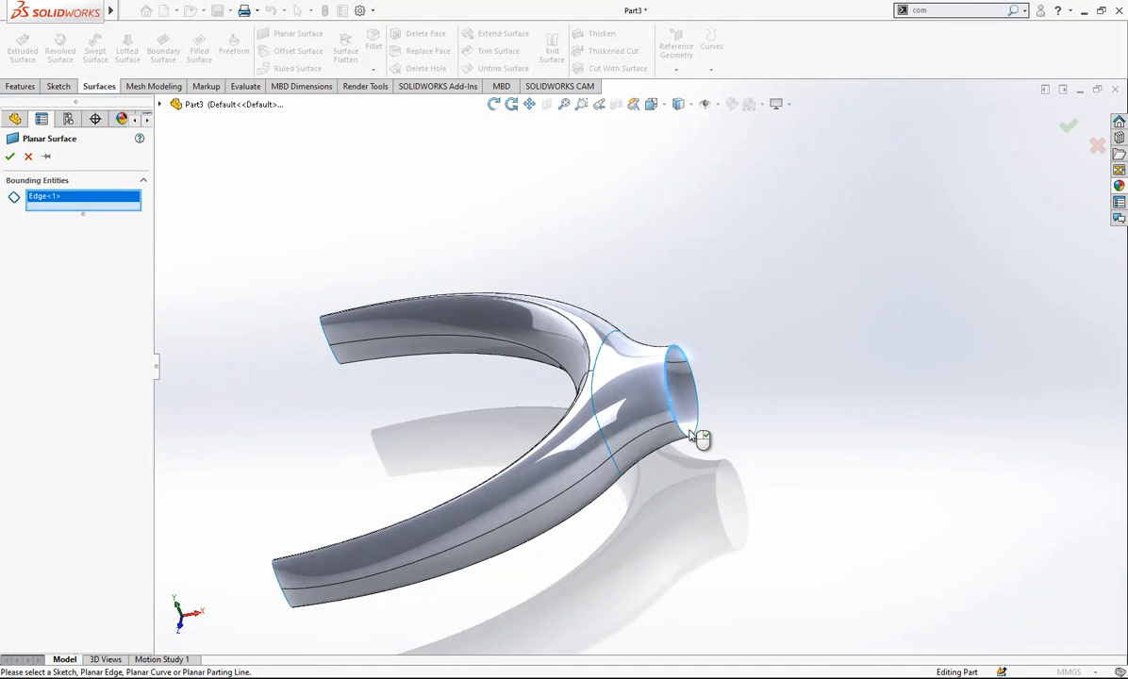
click(697, 437)
right_click(701, 416)
- Extend the surfaces from the inner edges at one head arm's open tip by 22 mm, using the Same surface extension type
middle_drag(781, 285, 678, 327)
scroll(348, 302, down, 5)
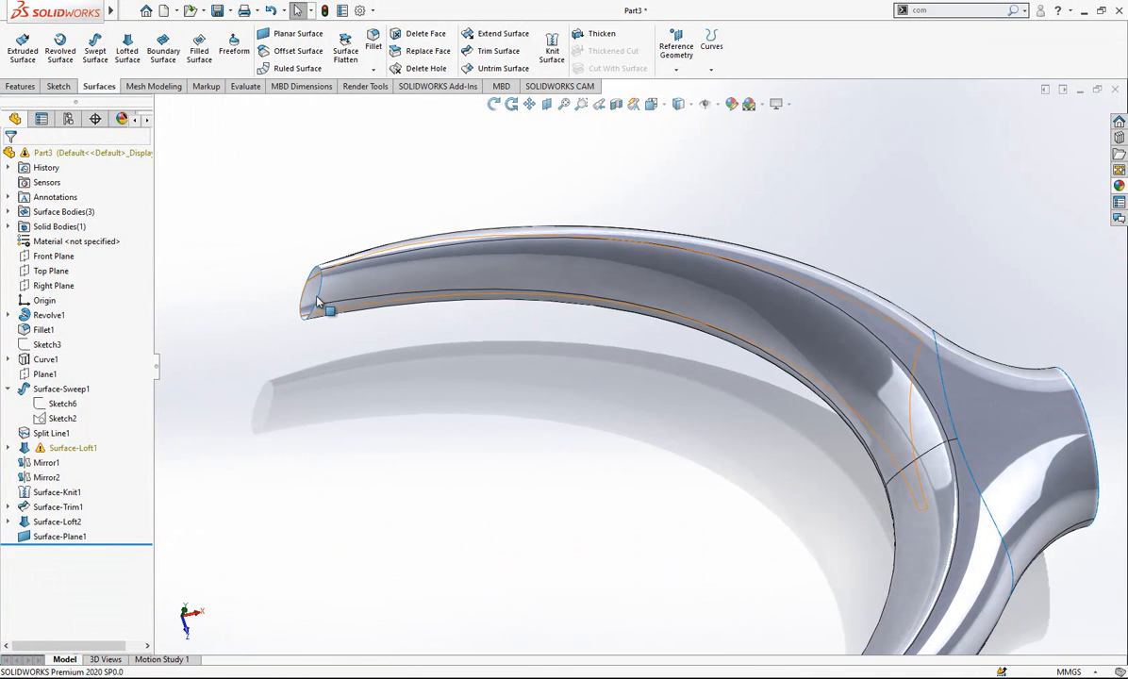
click(319, 301)
scroll(290, 232, up, 2)
click(306, 232)
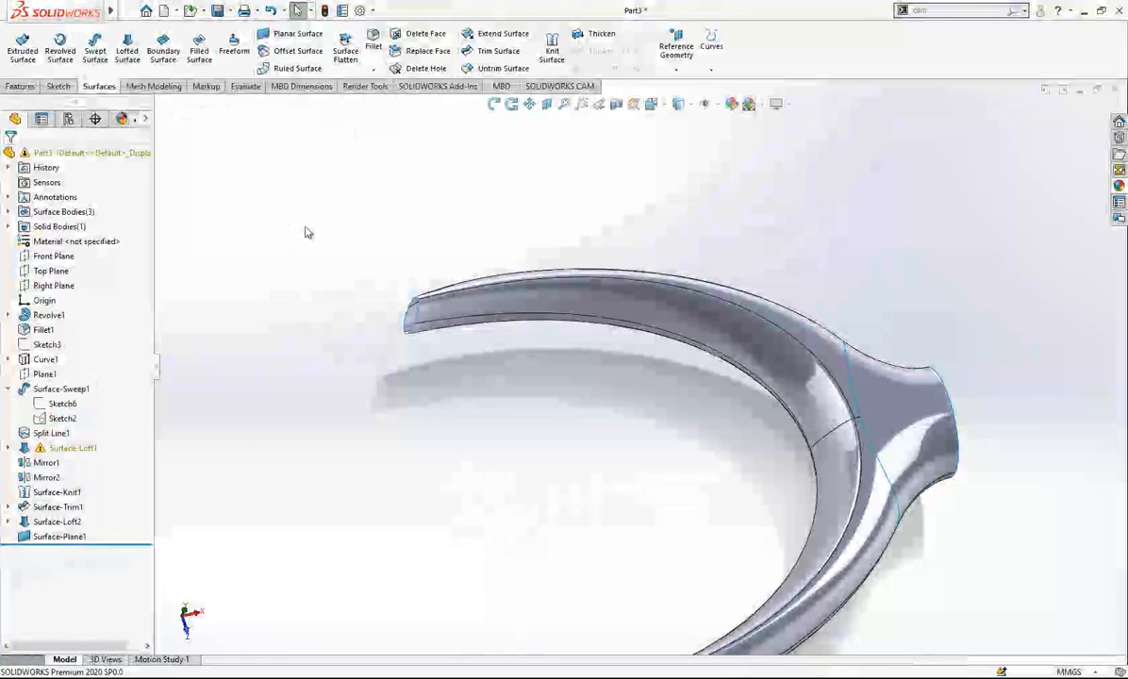
scroll(307, 233, up, 2)
middle_drag(527, 326, 779, 338)
scroll(537, 380, down, 2)
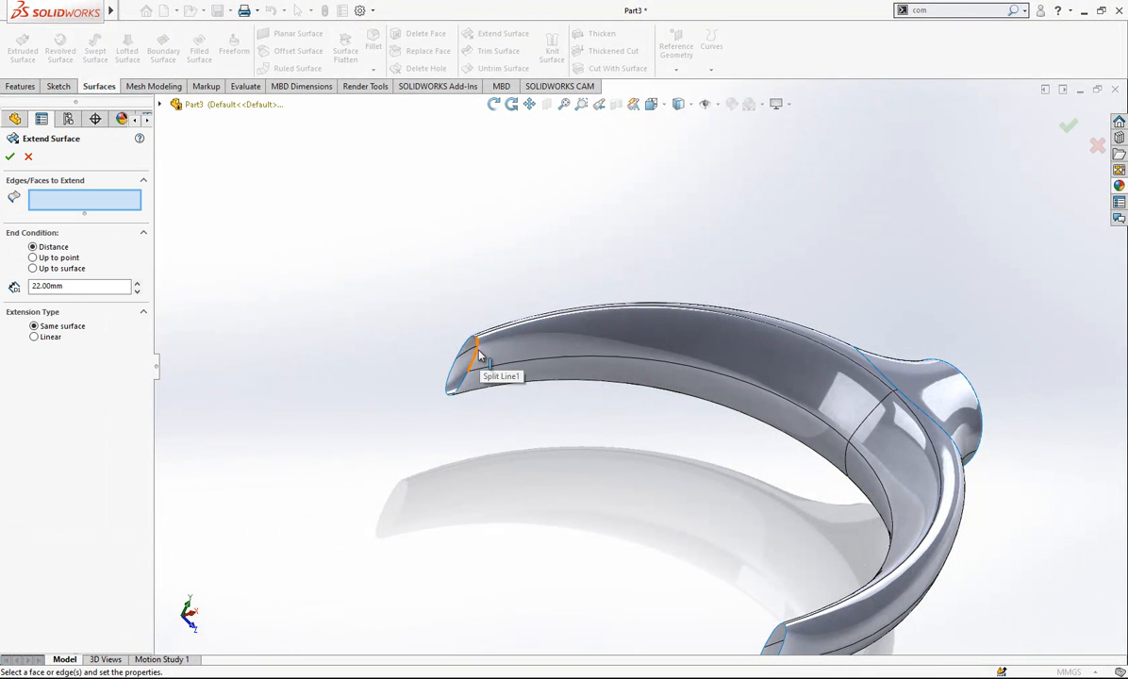
click(471, 374)
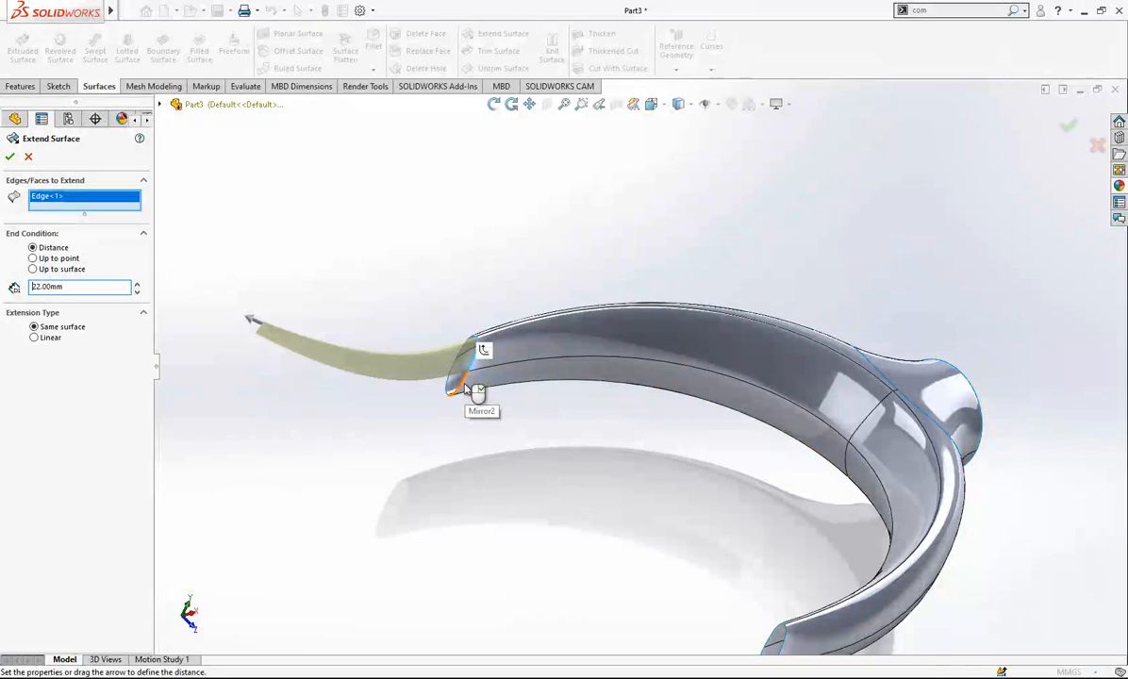
click(465, 388)
middle_drag(472, 391, 451, 432)
right_click(479, 352)
scroll(481, 349, down, 4)
middle_drag(481, 348, 564, 286)
click(556, 340)
click(564, 285)
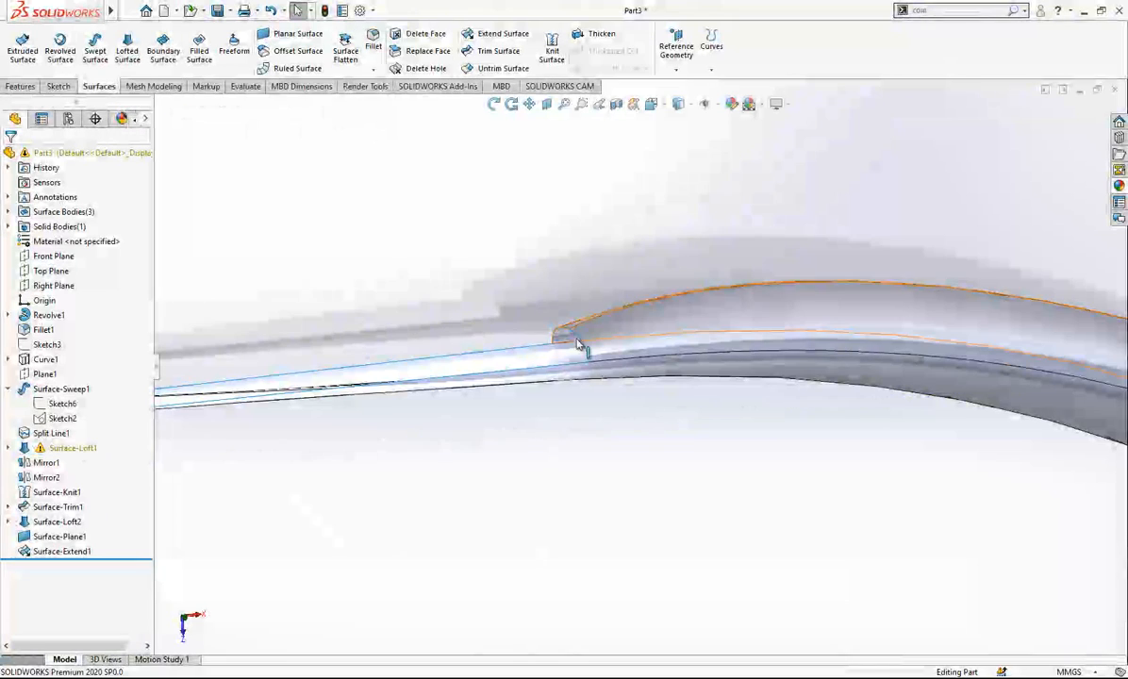
click(60, 523)
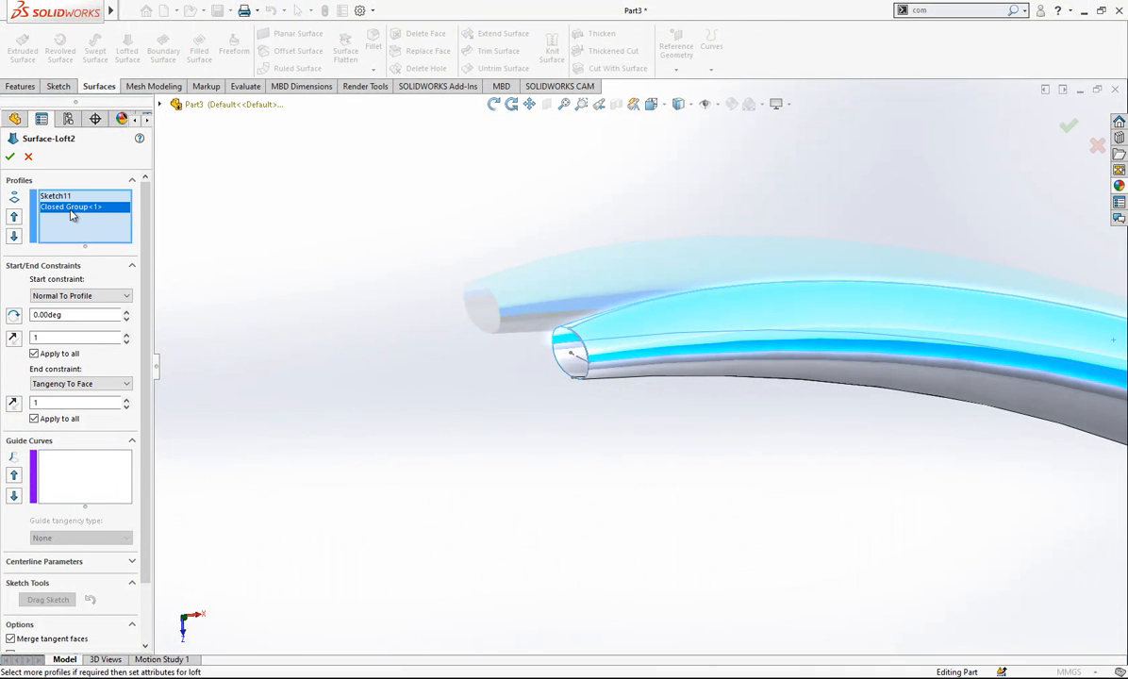
scroll(294, 369, up, 7)
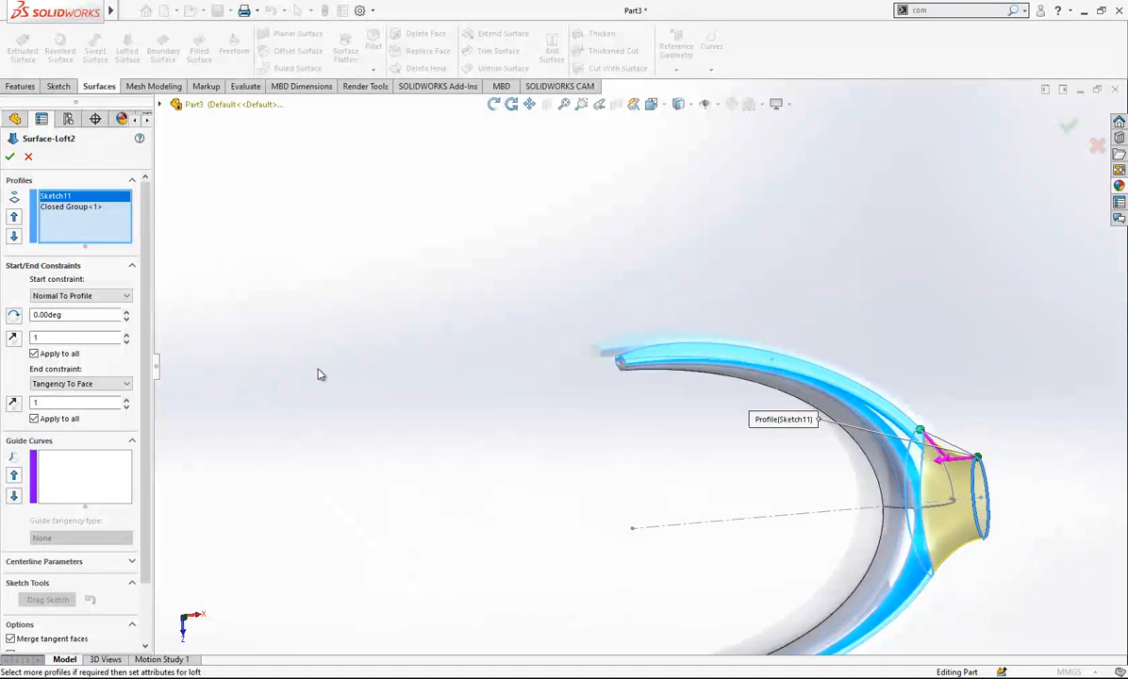
scroll(320, 374, down, 1)
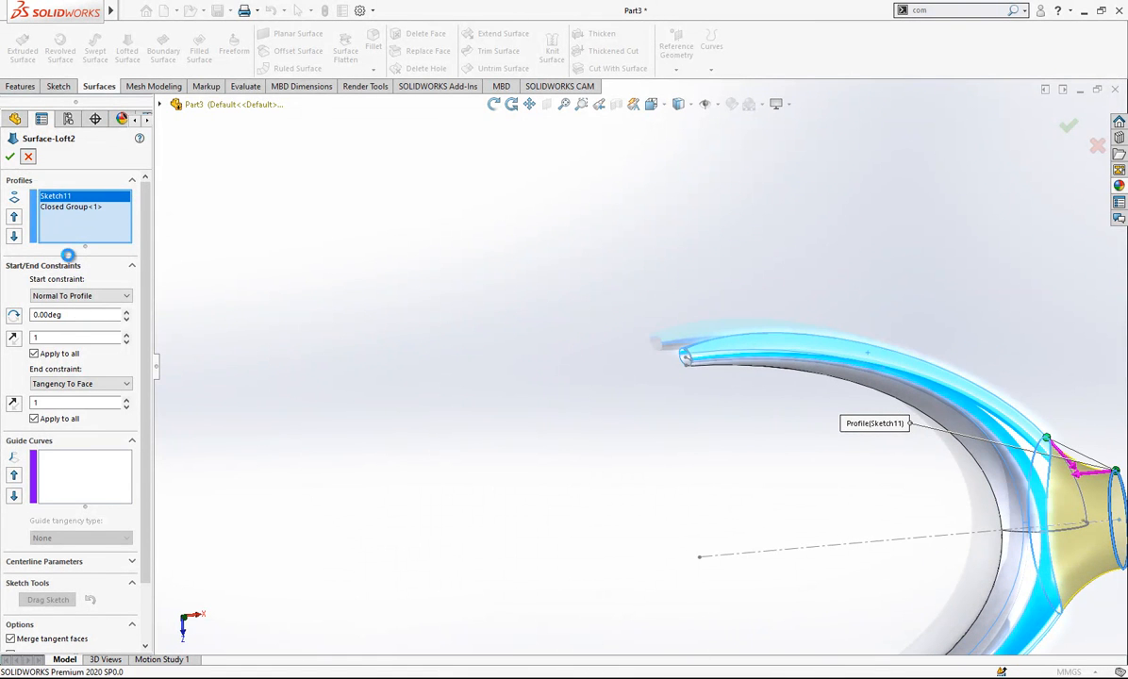
key(Escape)
- Set the start constraint of the head arm's loft surface, Surface-Loft1, to None
click(75, 449)
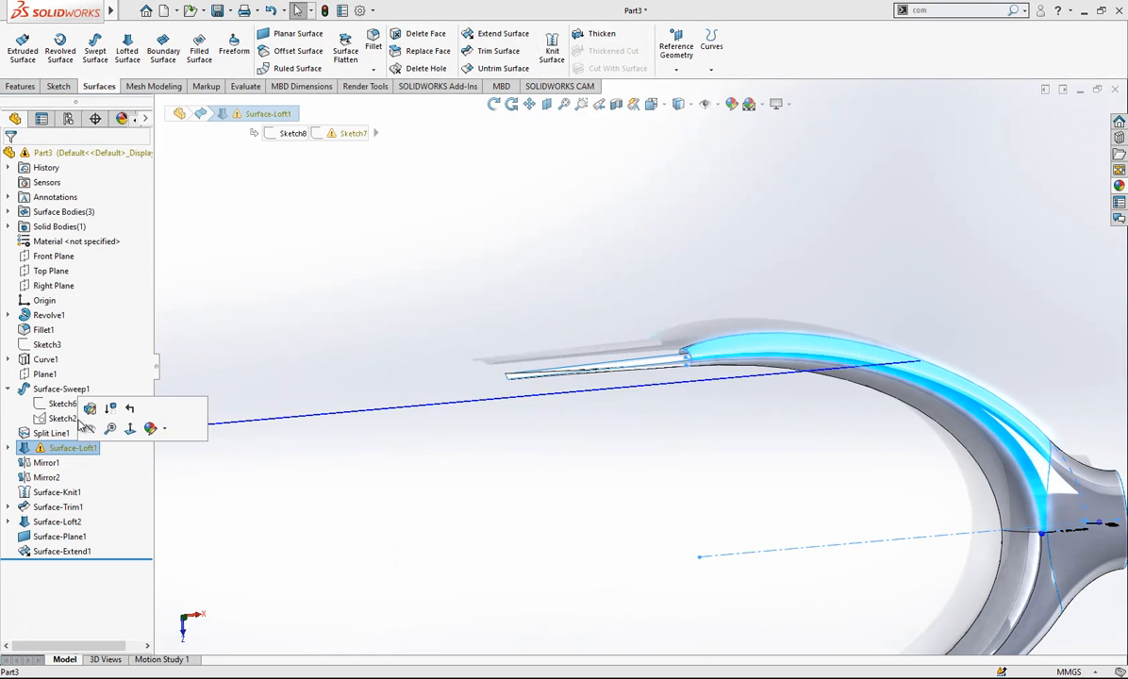
click(89, 407)
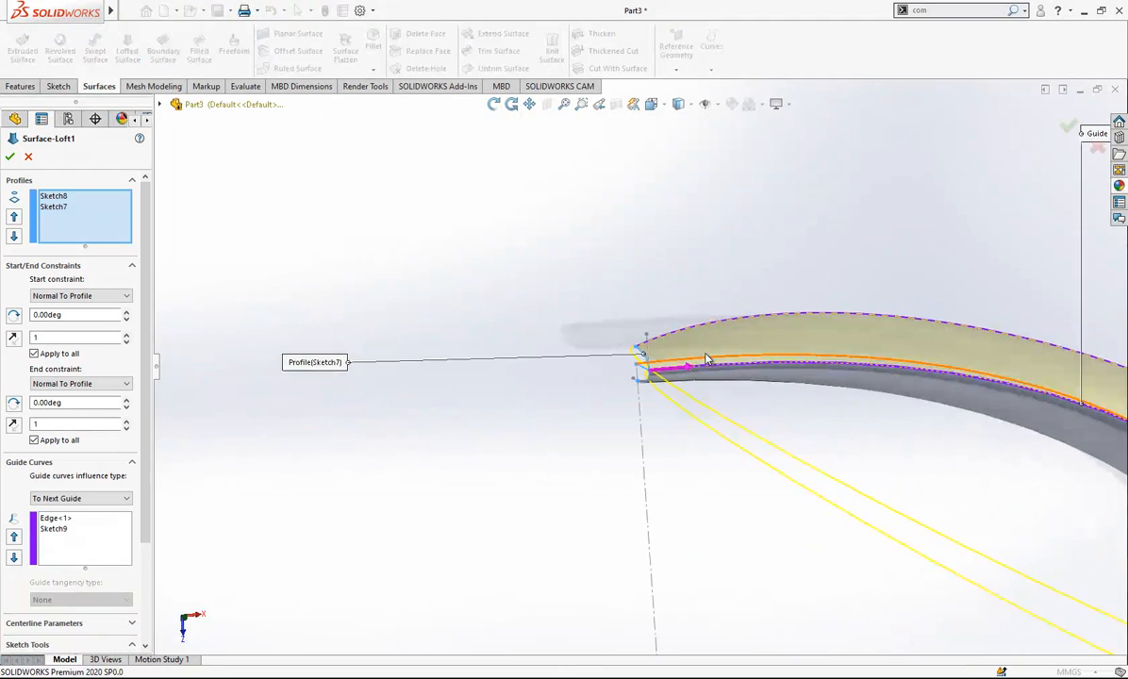
scroll(705, 360, down, 2)
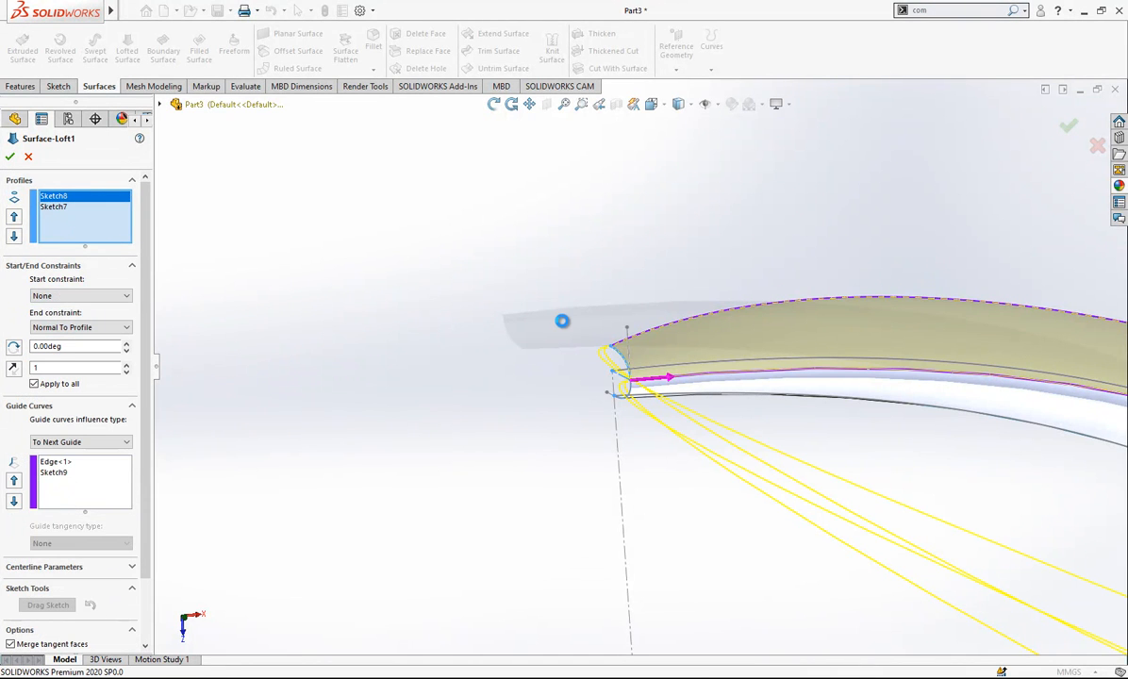
middle_drag(653, 368, 609, 161)
click(557, 327)
- Try Direction Vector as the start constraint of Surface-Loft1, and set it to Normal To Profile instead
click(659, 105)
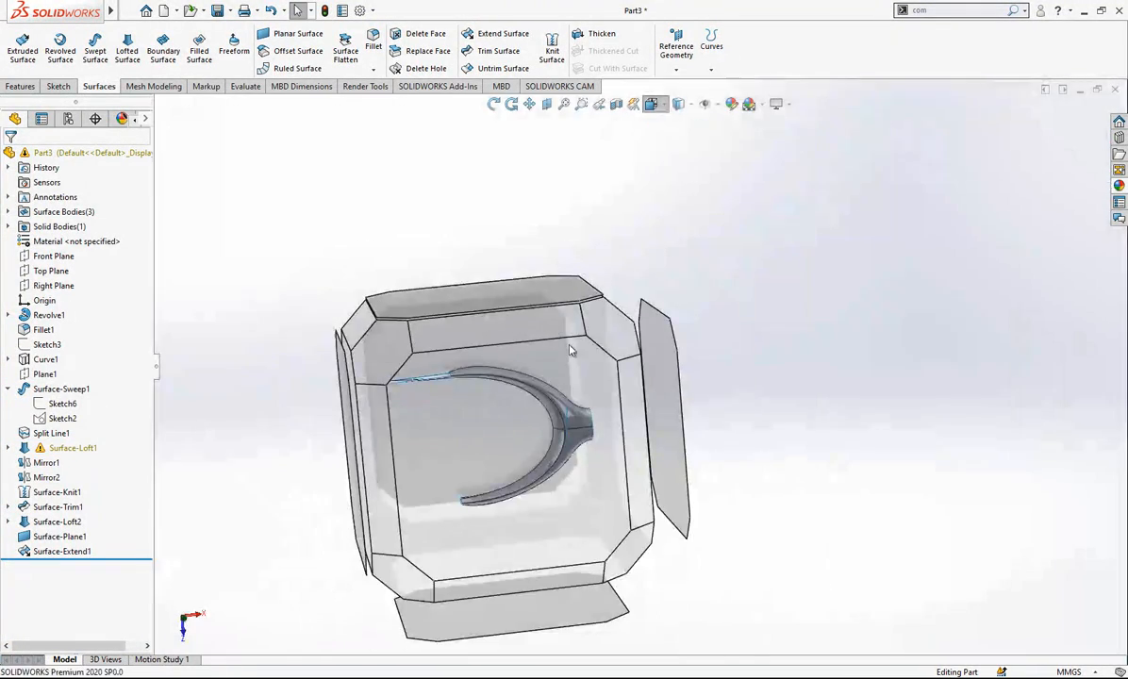
click(569, 348)
scroll(543, 203, down, 5)
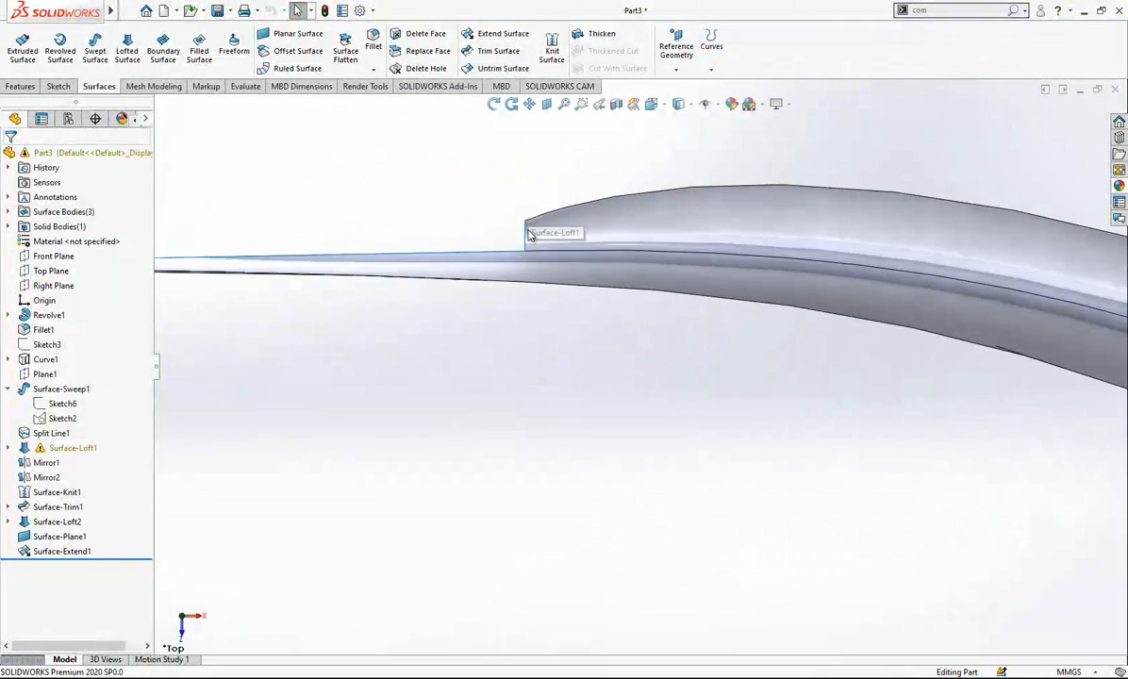
scroll(528, 236, down, 5)
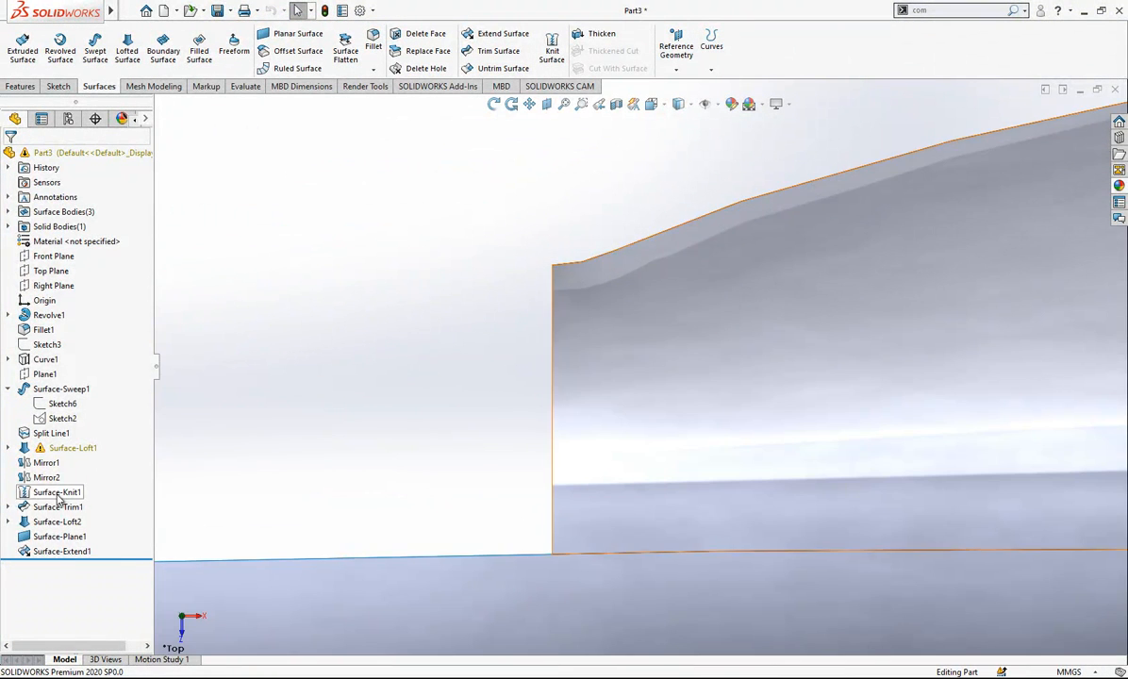
click(70, 450)
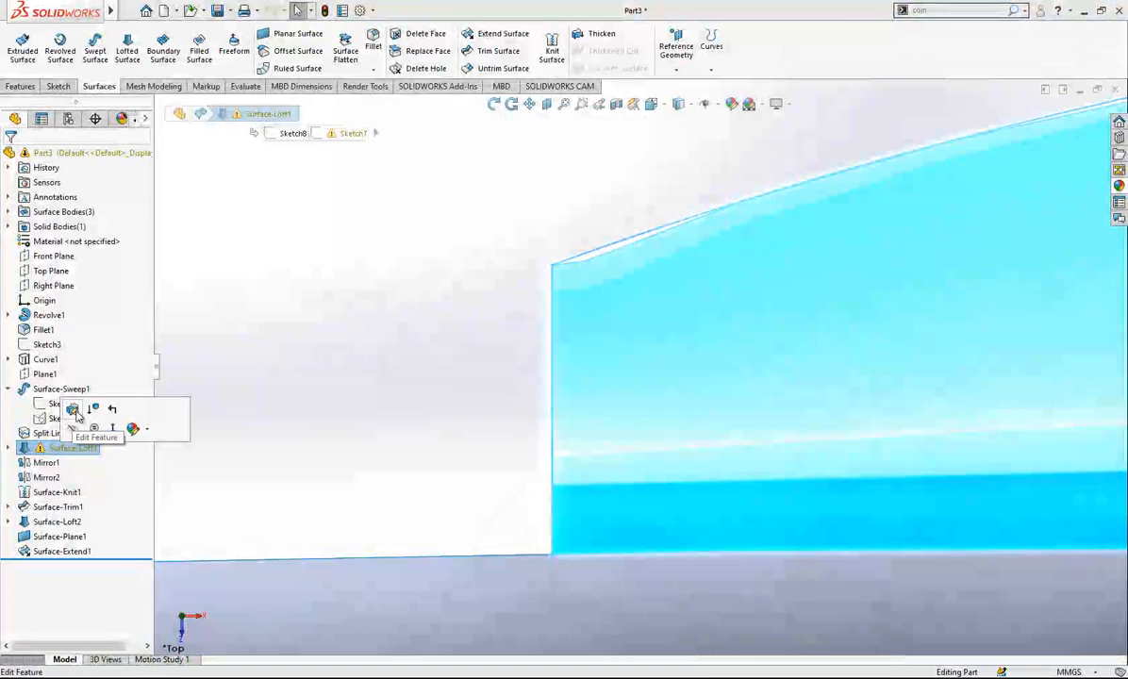
click(74, 413)
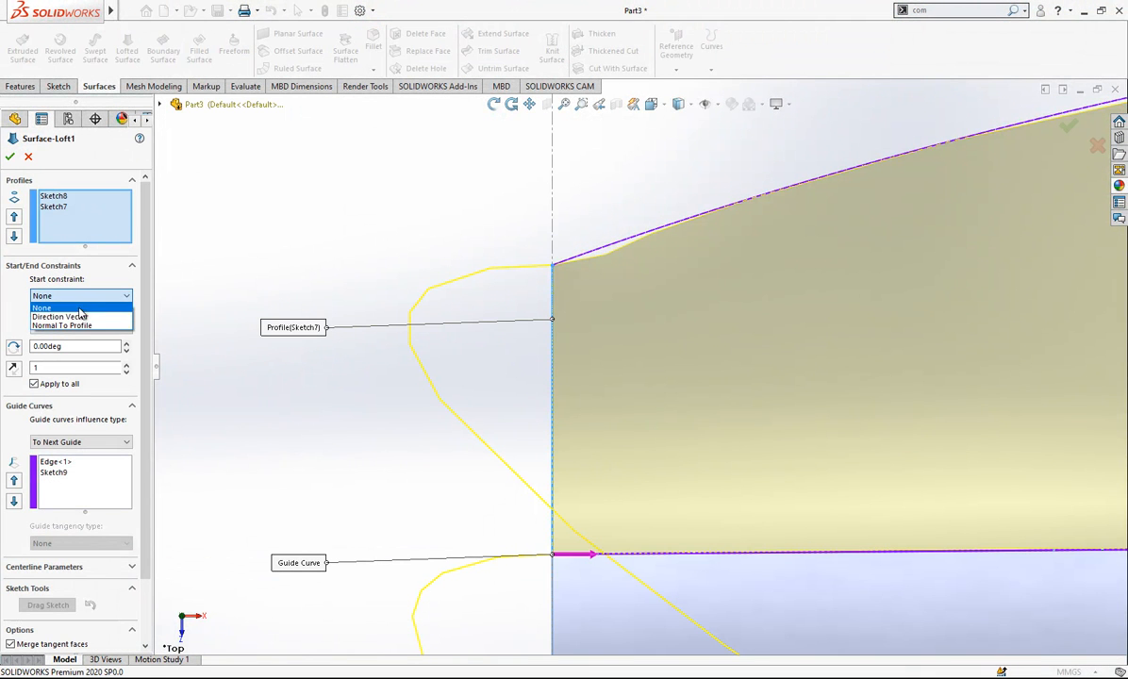
click(75, 317)
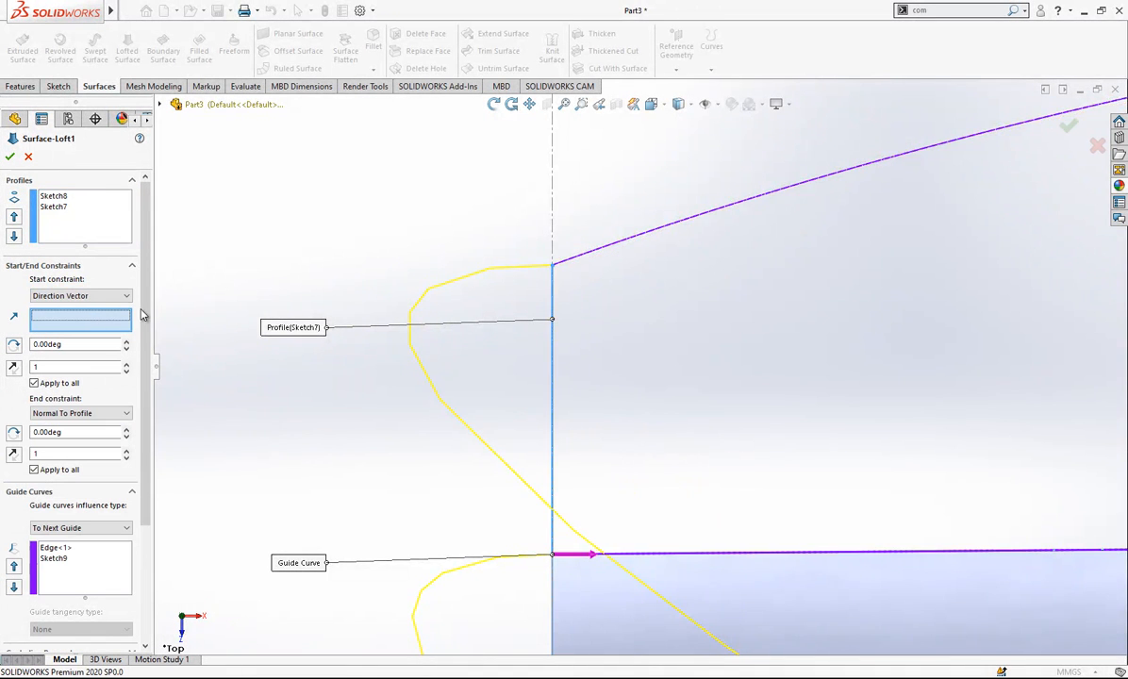
click(102, 296)
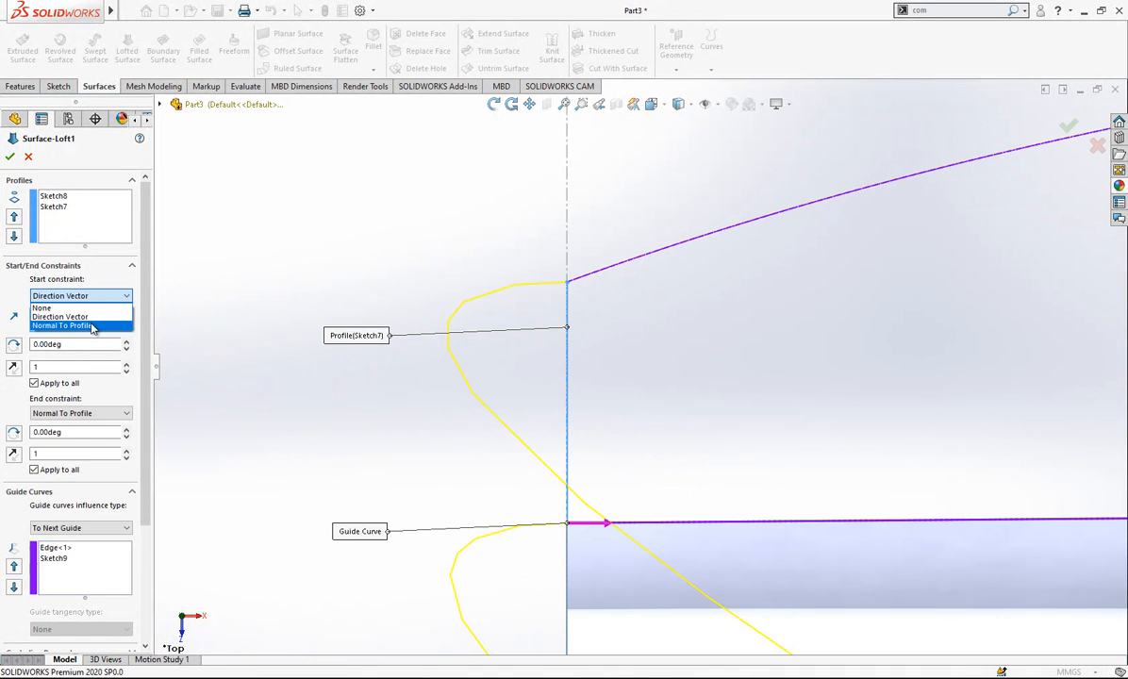
click(91, 326)
scroll(575, 298, up, 4)
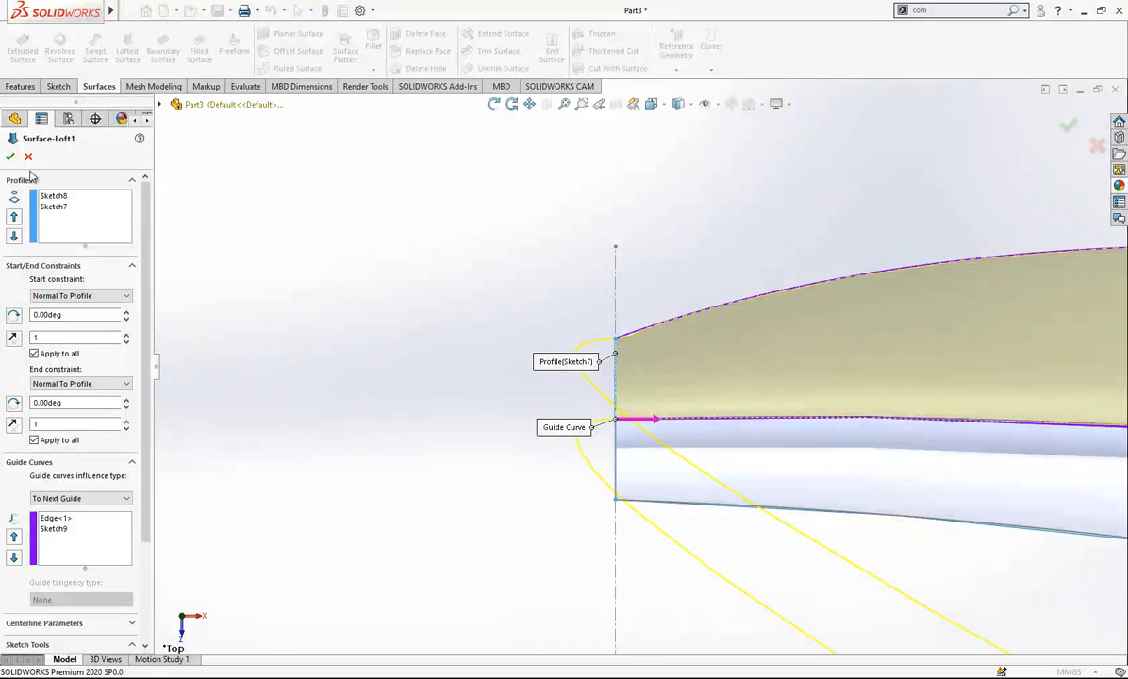
key(Return)
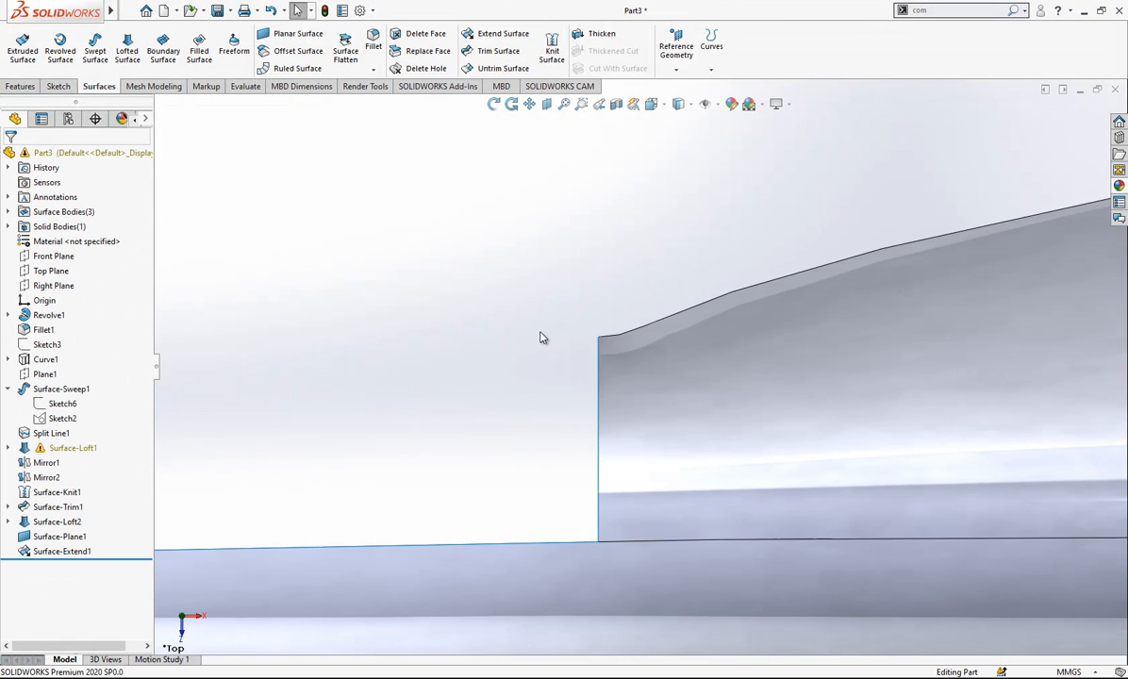
- Show Sketch3, the arm's outline curve, to compare it with the loft's outer edge near the tip
click(642, 336)
scroll(591, 337, up, 8)
scroll(589, 337, up, 10)
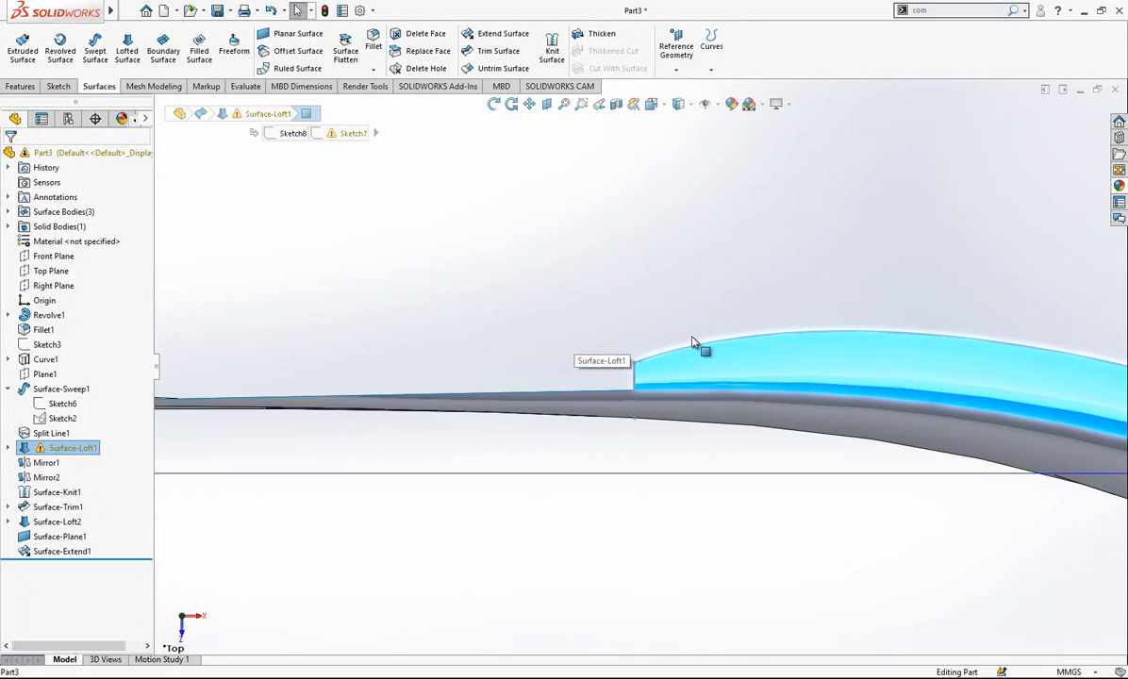
click(738, 298)
scroll(701, 392, down, 5)
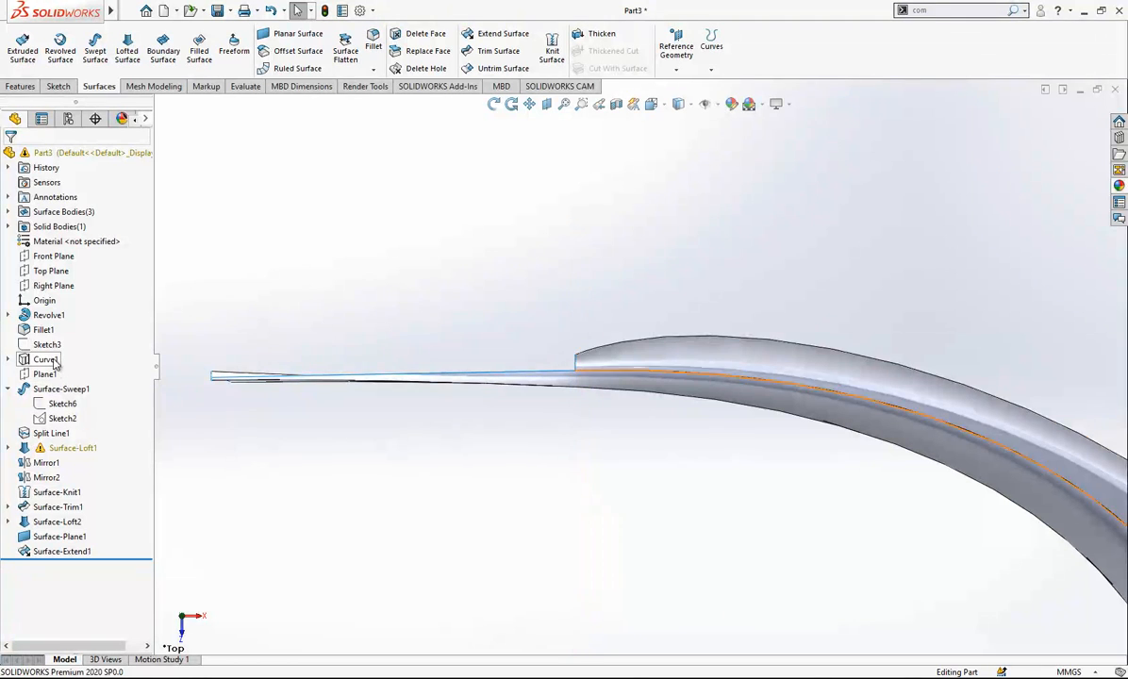
click(47, 345)
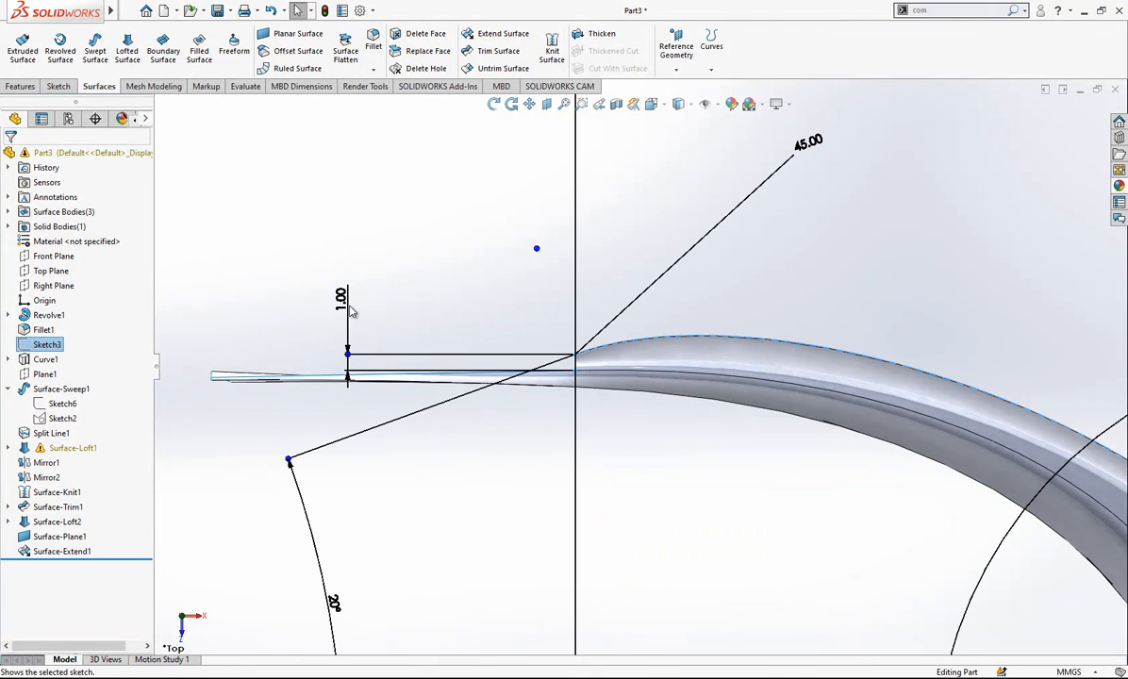
click(425, 316)
scroll(561, 343, down, 5)
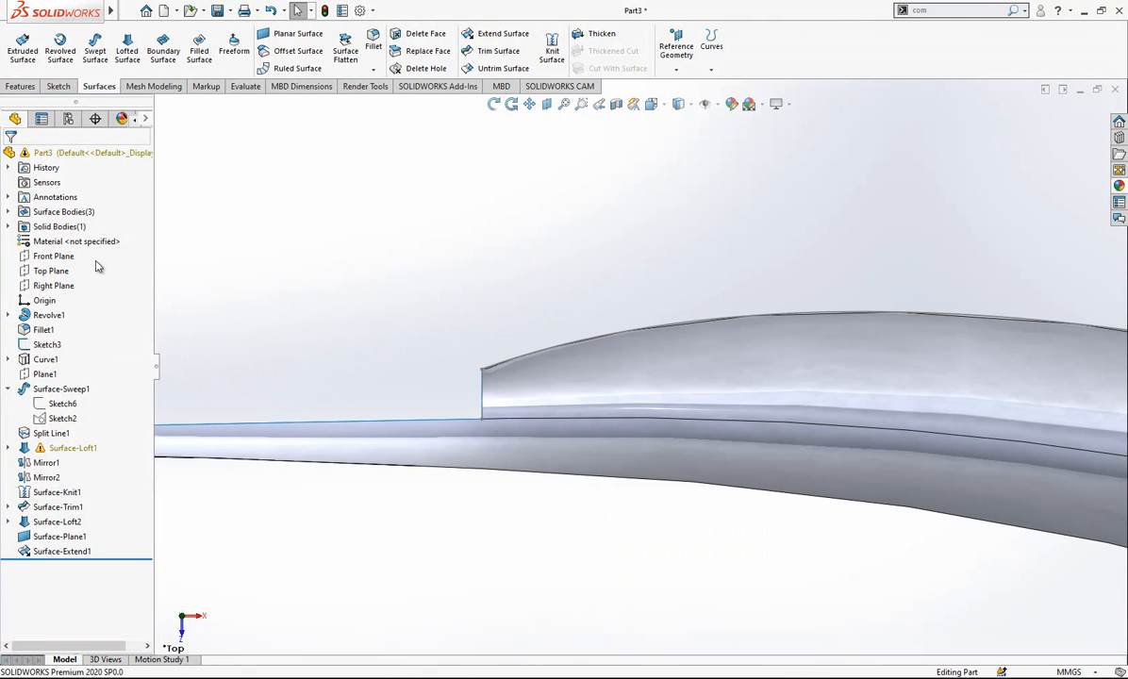
- On the Top Plane, sketch an about 5.2 mm line from the loft's outer tip corner, tangent to the outline curve, and lengthen it outward
click(54, 272)
click(72, 256)
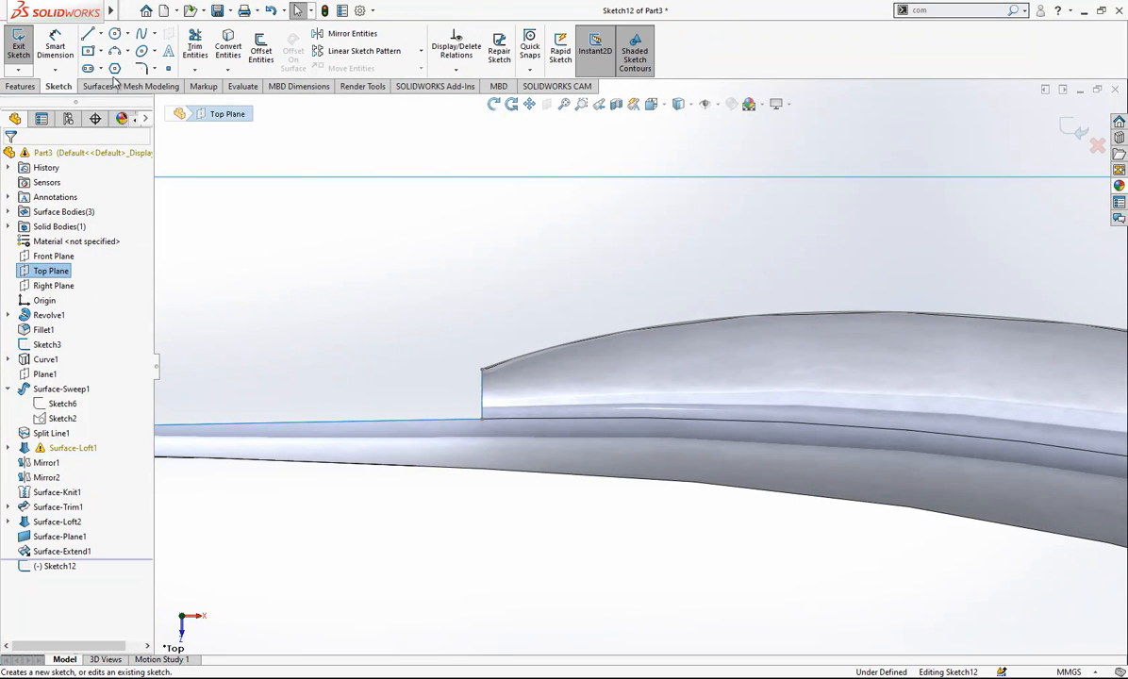
click(88, 35)
mouse_move(482, 370)
mouse_down()
mouse_move(624, 327)
mouse_move(725, 278)
mouse_up()
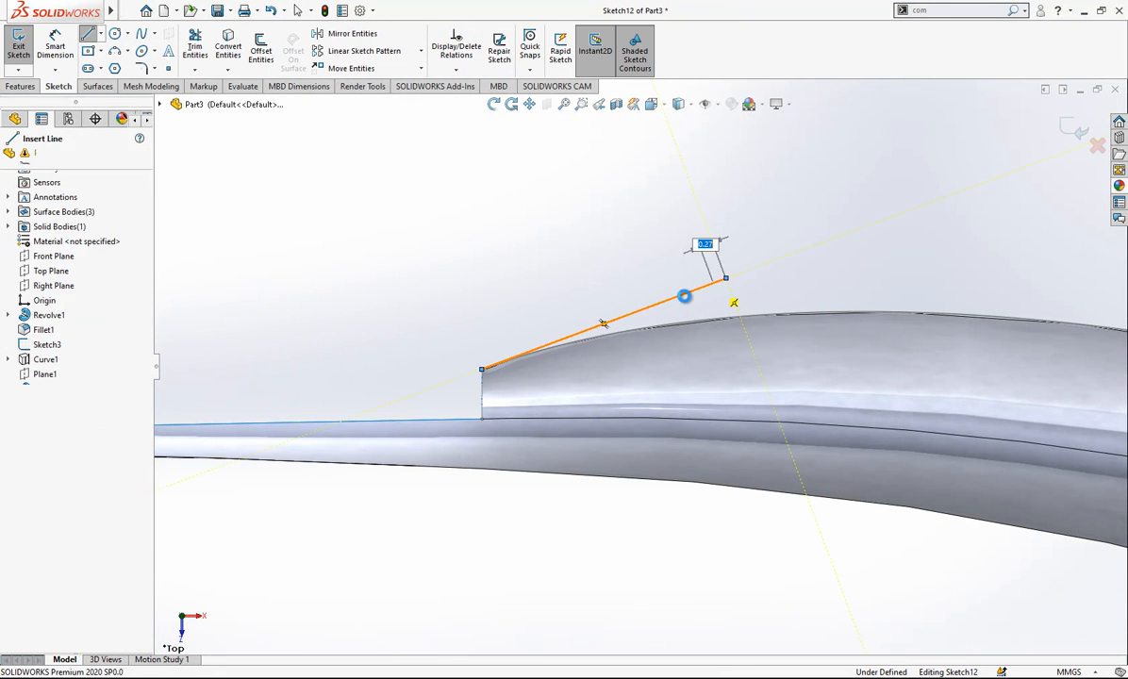
ctrl+click(651, 333)
key(Escape)
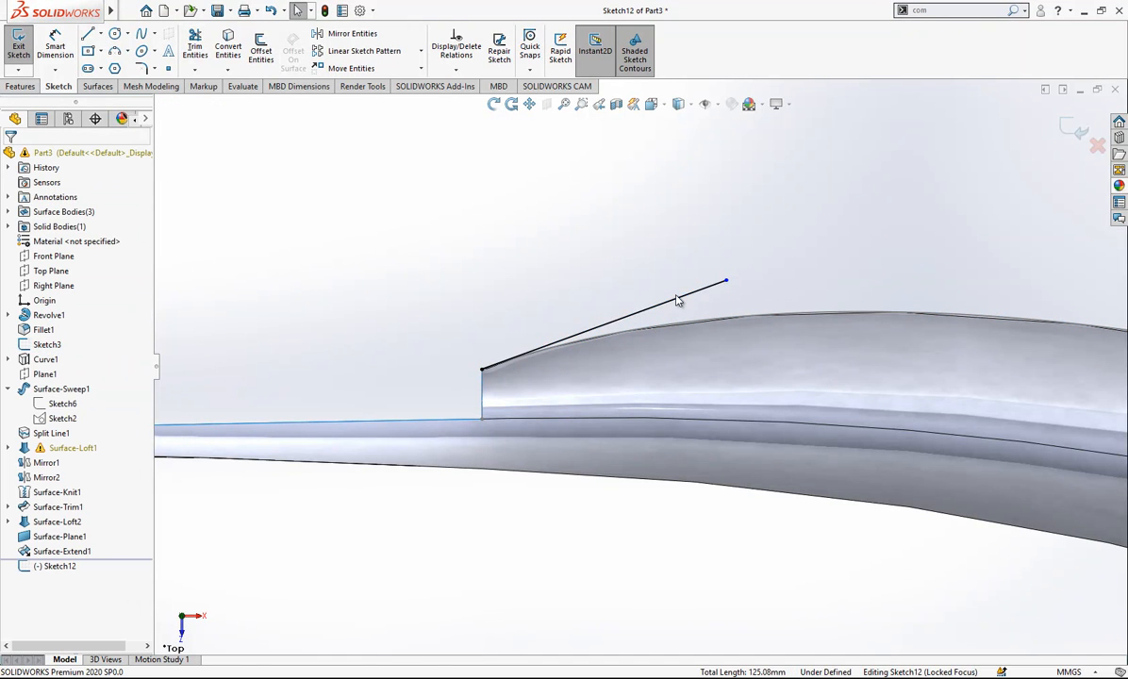
drag(725, 283, 910, 213)
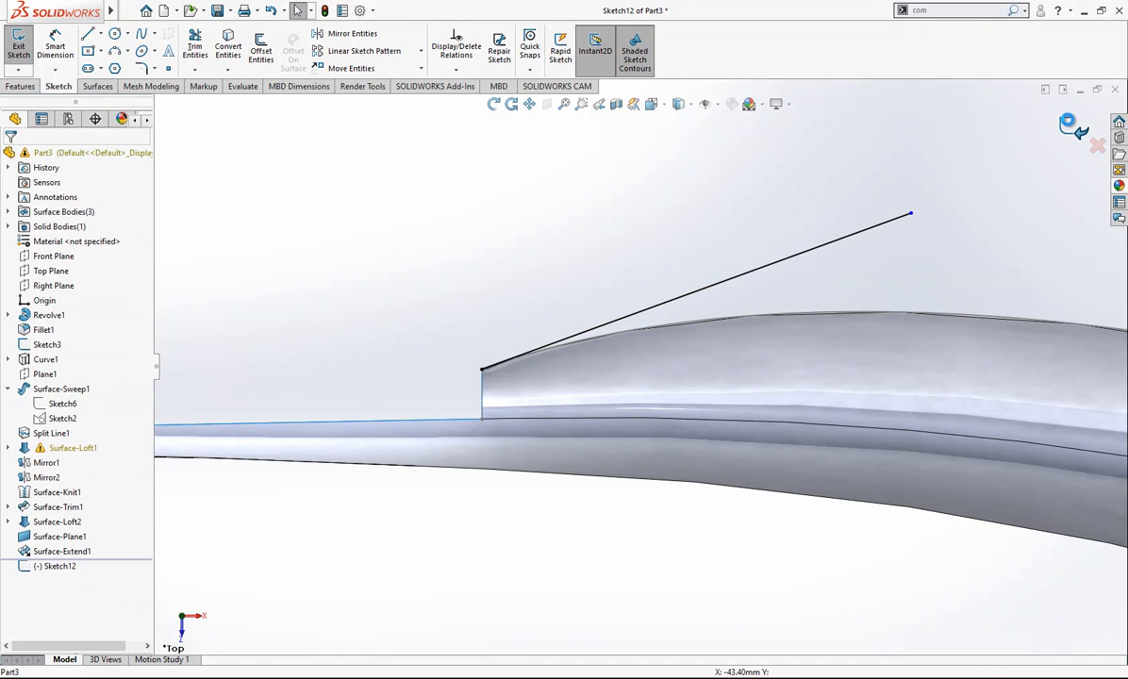
click(68, 493)
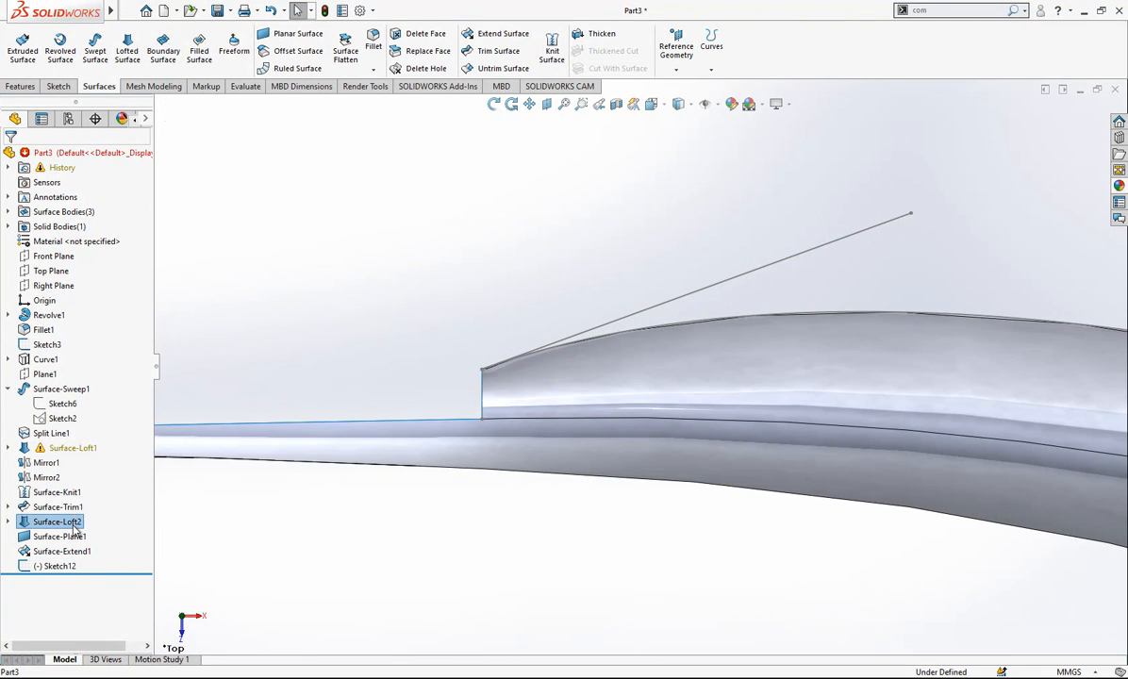
click(62, 447)
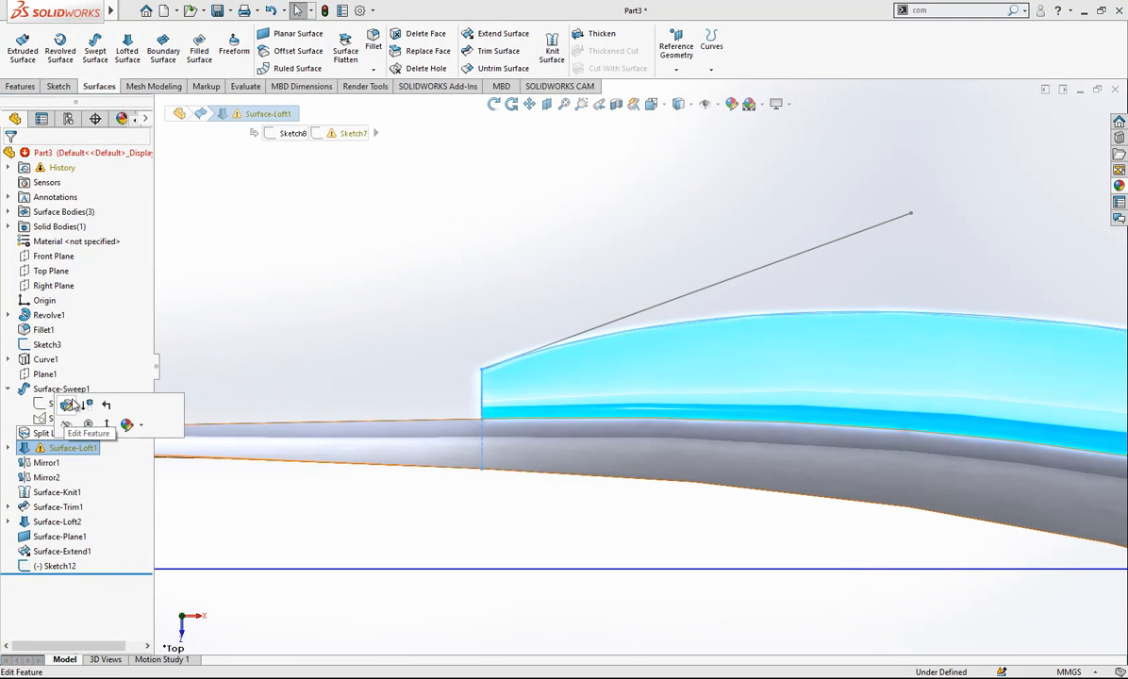
click(68, 405)
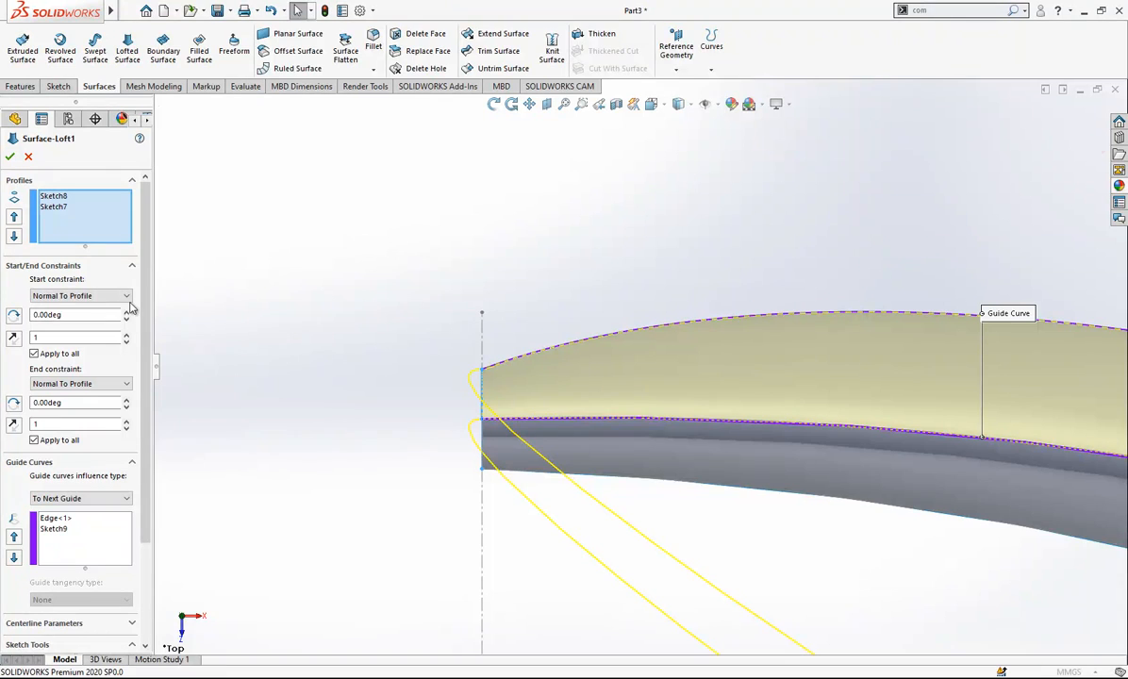
click(126, 298)
click(92, 325)
click(89, 296)
click(81, 314)
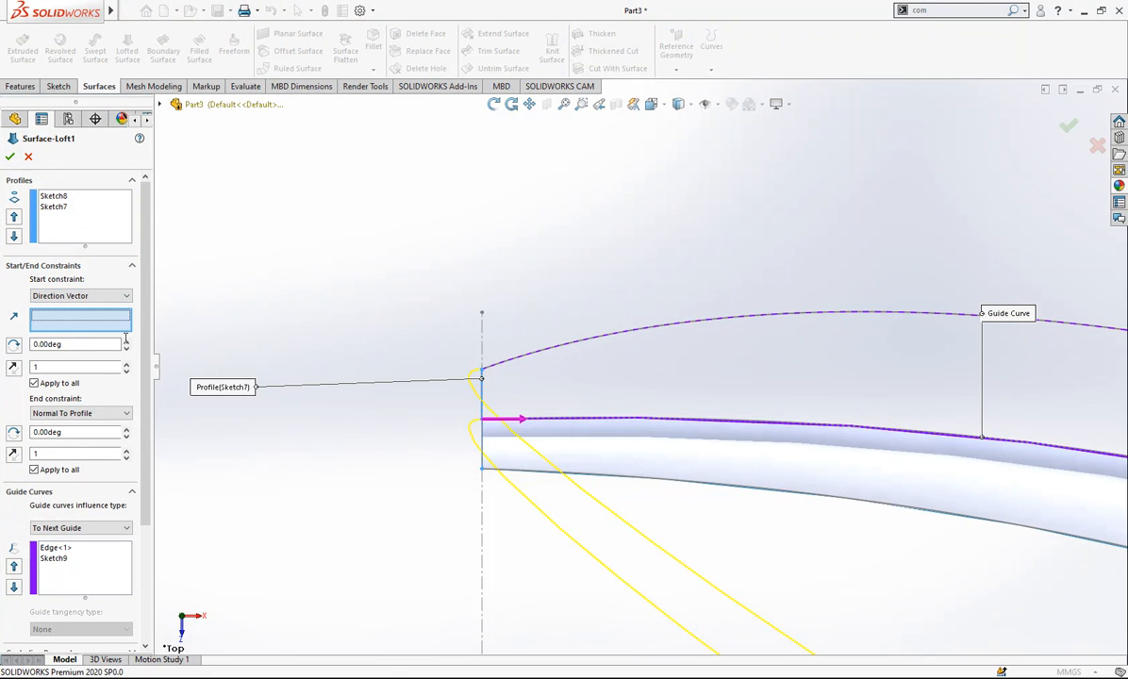
click(160, 105)
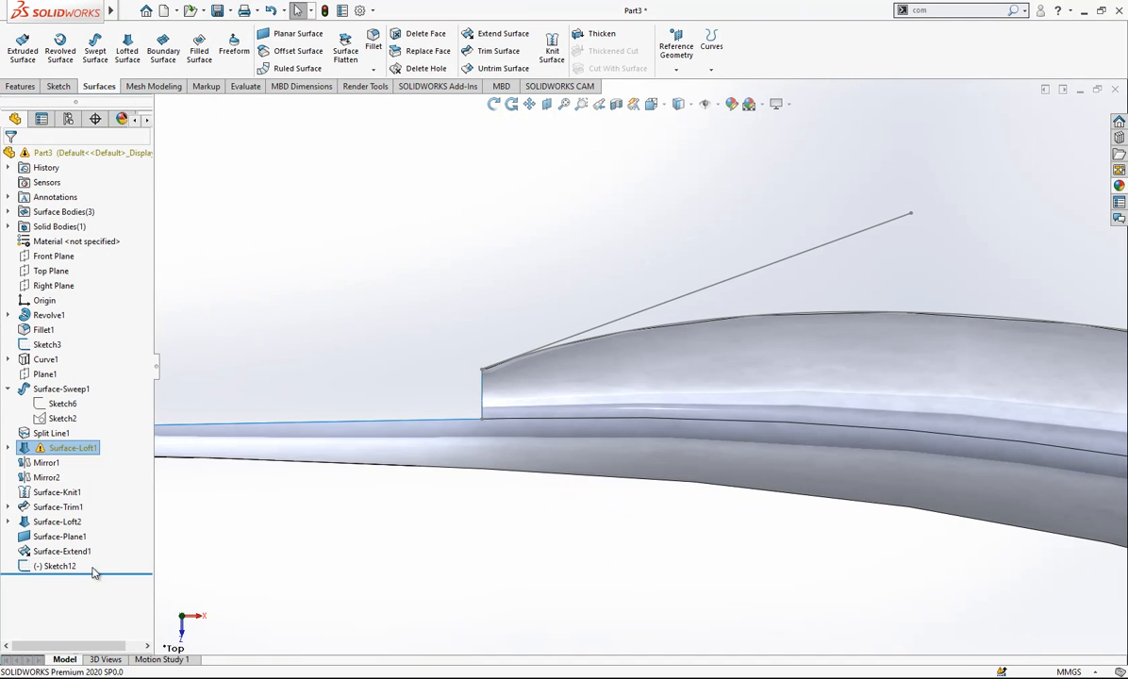
- Reorder the new tangent line's sketch to directly after Surface-Sweep1 in the feature history, ignoring the Sketch7 error
click(56, 567)
drag(92, 427, 92, 384)
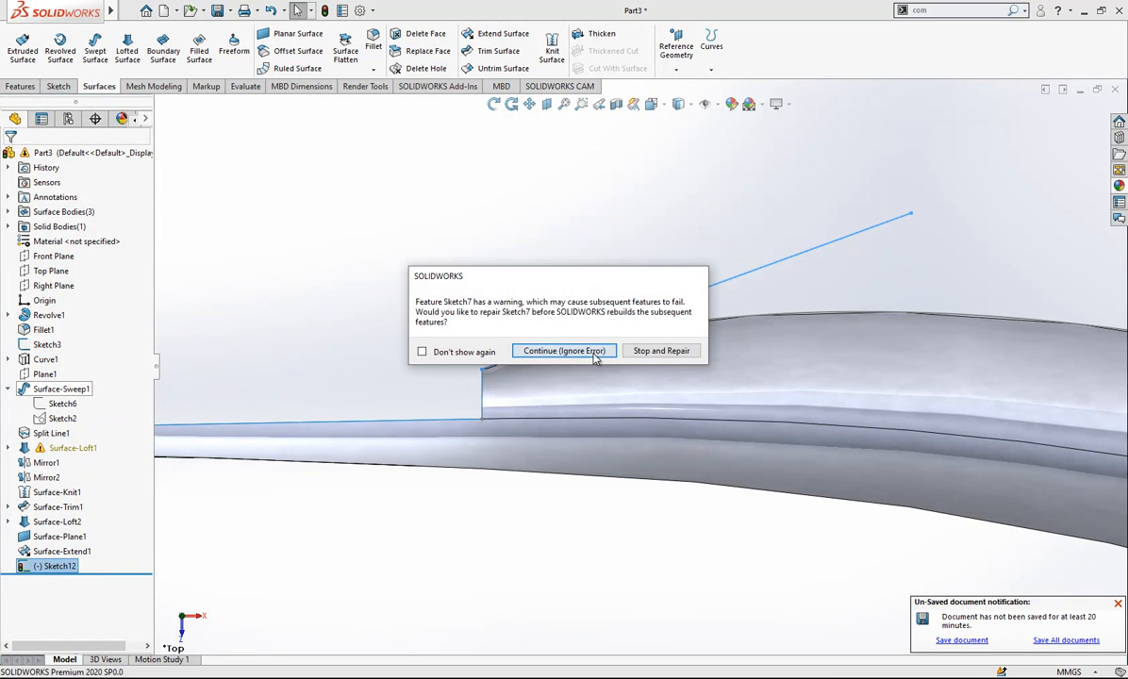
click(564, 351)
- Set the start constraint of Surface-Loft1 to Direction Vector along the new tangent line, and hide that line's sketch
click(76, 462)
click(87, 425)
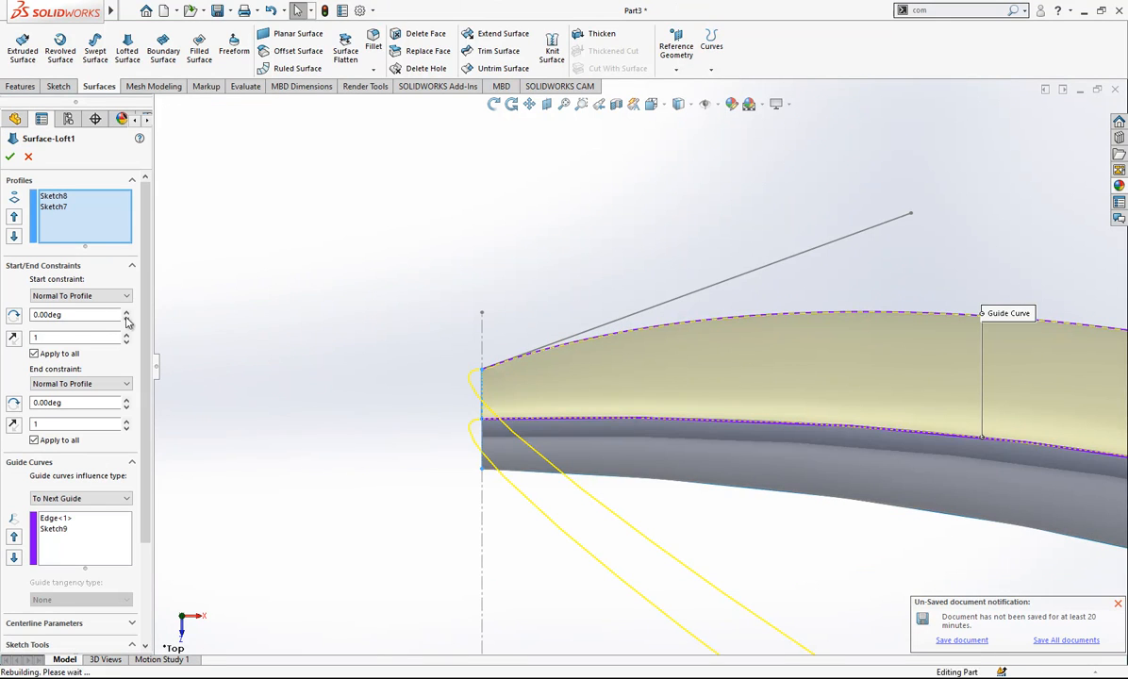
click(85, 296)
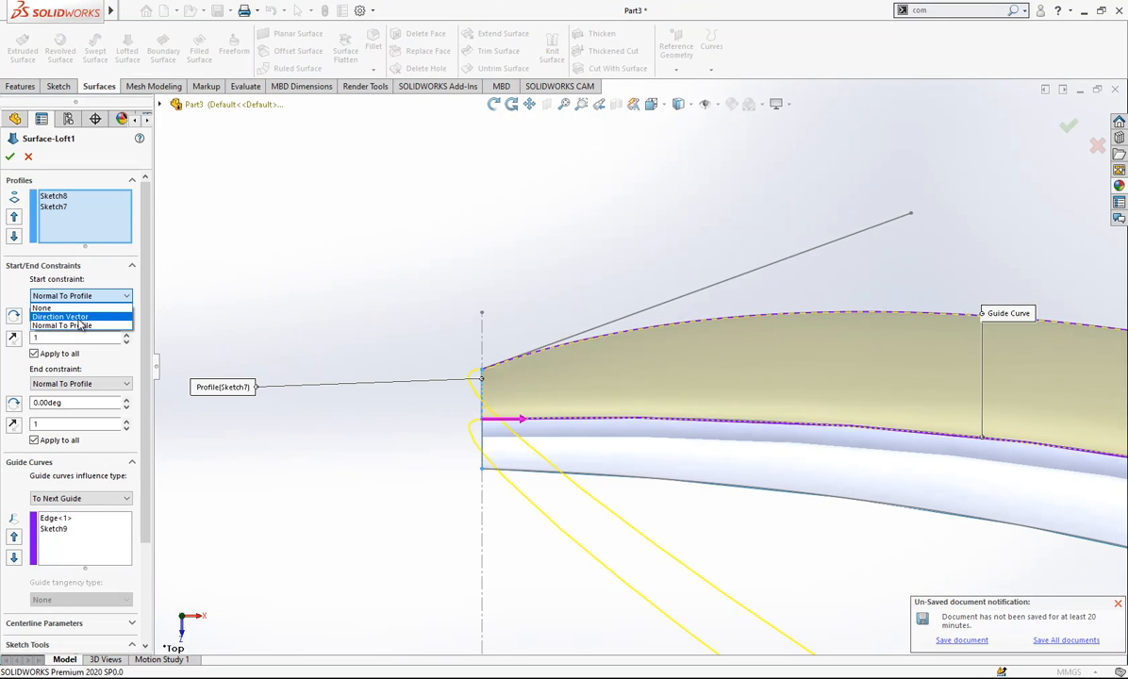
click(80, 318)
click(642, 321)
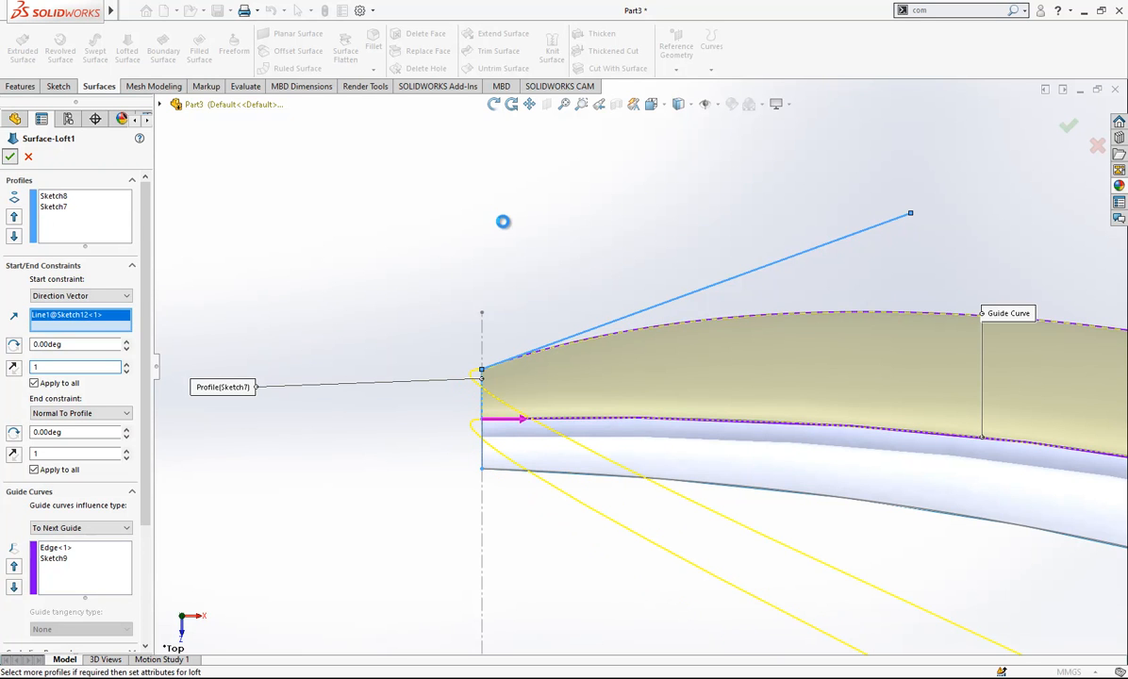
key(Return)
click(727, 287)
click(796, 244)
mouse_move(612, 302)
middle_down()
mouse_move(503, 395)
mouse_move(547, 363)
mouse_move(748, 319)
mouse_move(813, 516)
mouse_move(692, 429)
mouse_move(719, 581)
mouse_move(675, 422)
mouse_move(637, 382)
middle_up()
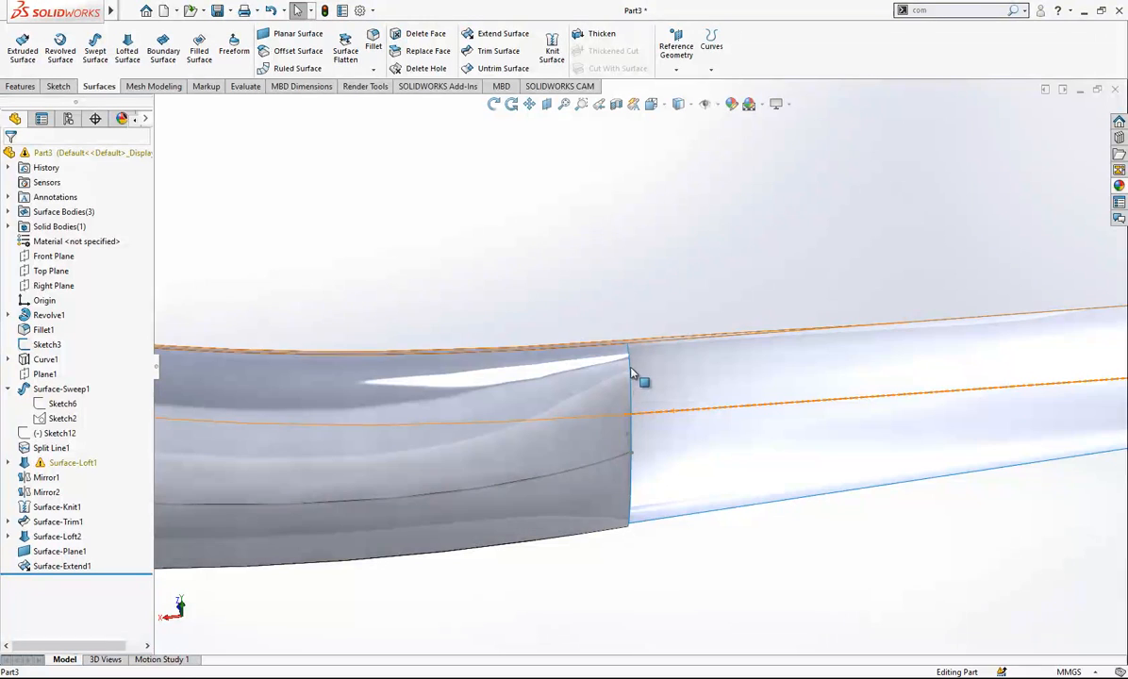
click(632, 375)
click(481, 33)
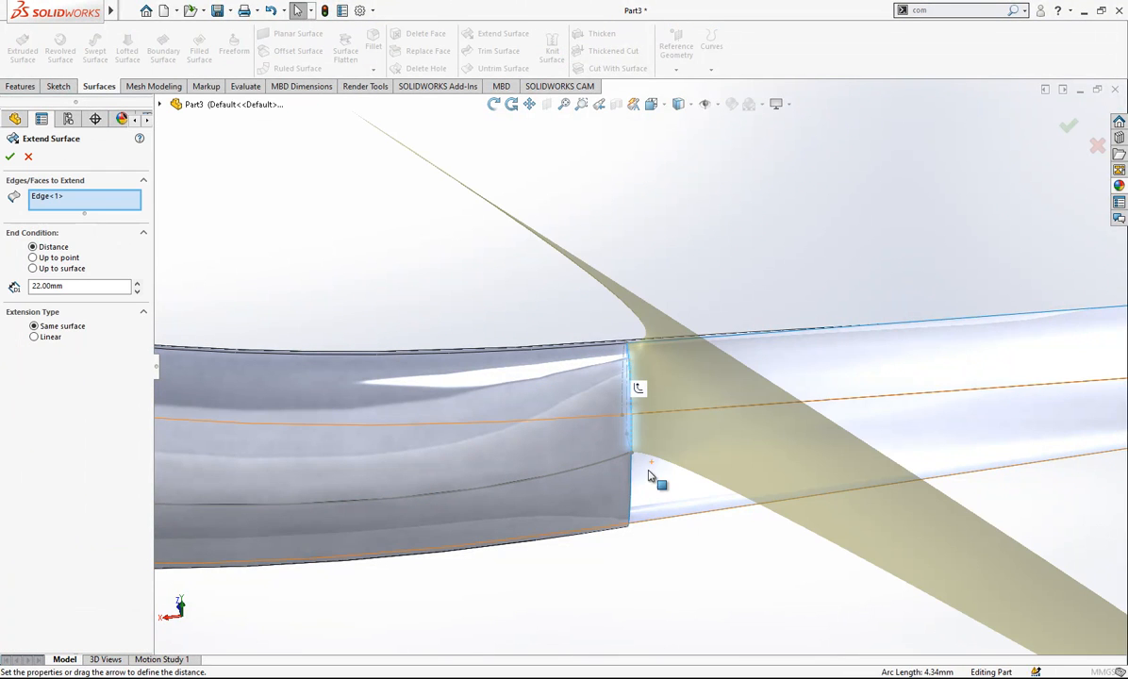
click(630, 496)
middle_drag(629, 496, 306, 648)
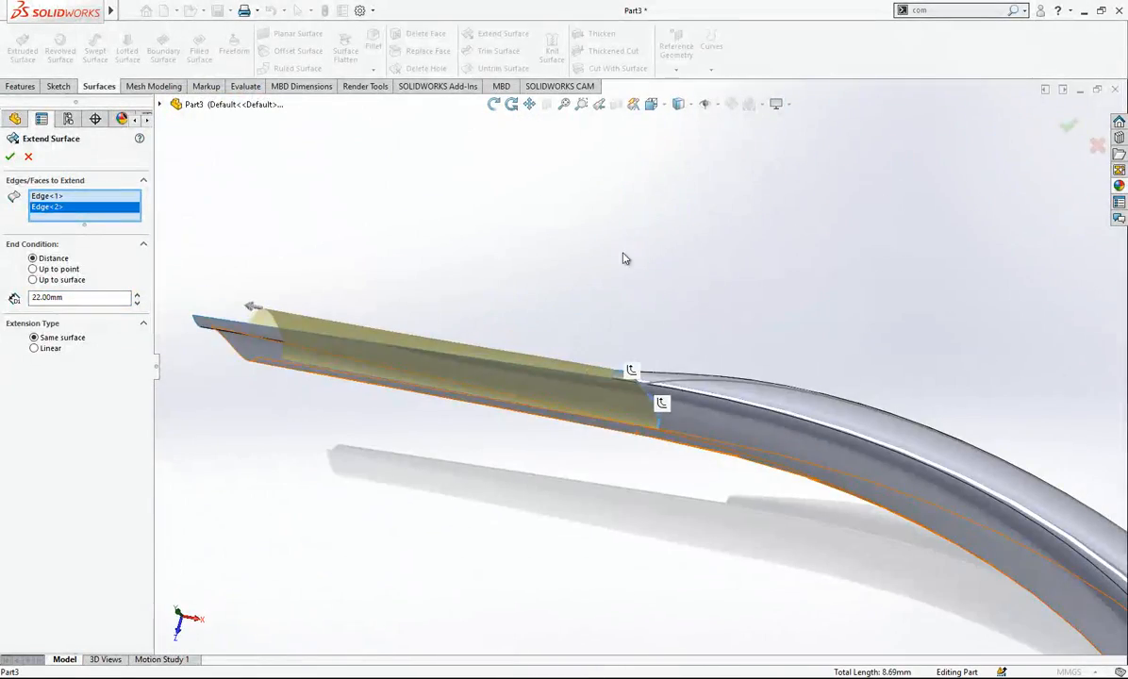
key(Return)
- On the Top Plane, sketch a three-point arc of about 11.3 mm radius from the arm's outer tip corner, curving inward past the tip
key(space)
click(502, 340)
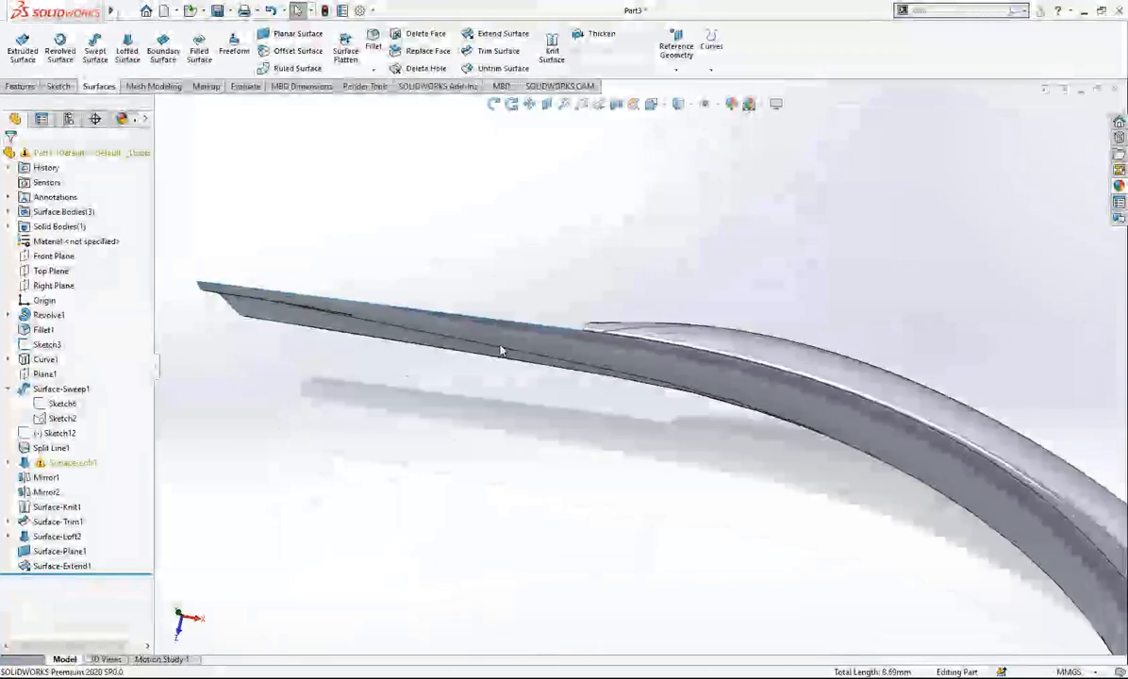
scroll(568, 165, down, 3)
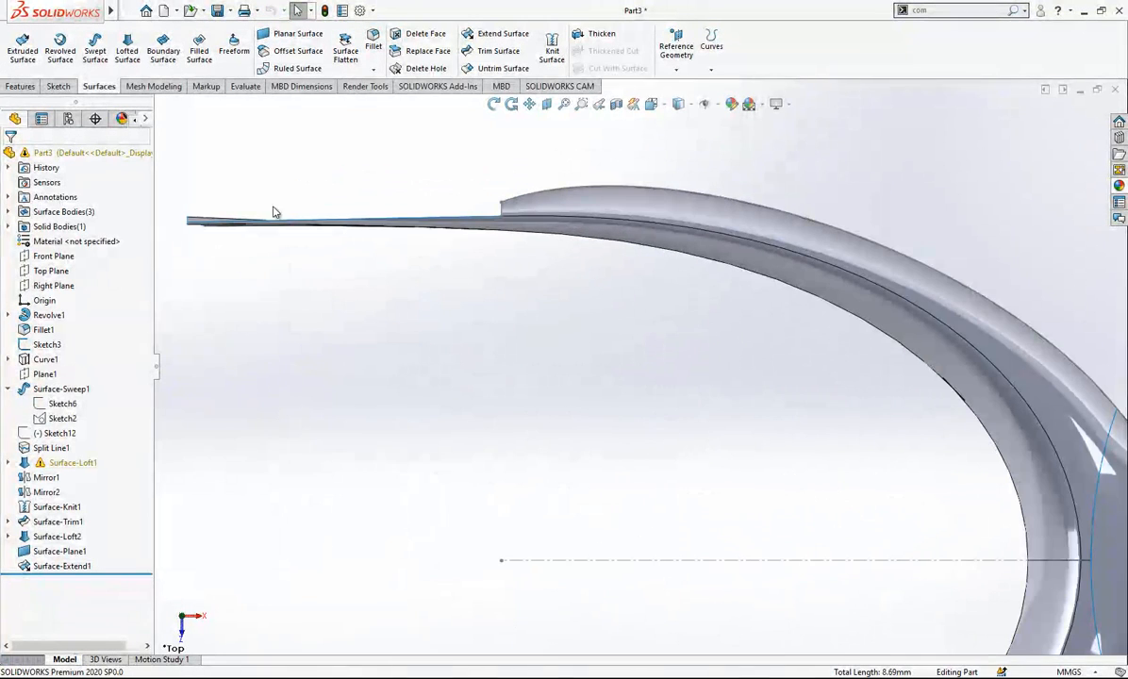
click(51, 271)
scroll(627, 316, up, 3)
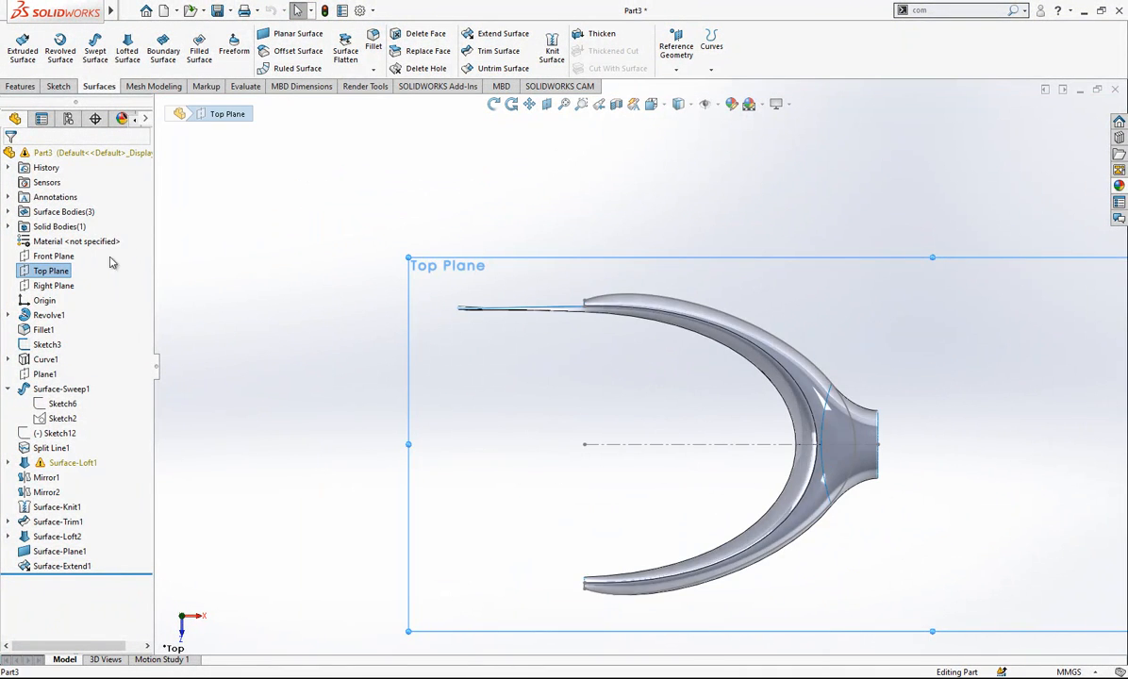
right_click(47, 270)
click(34, 250)
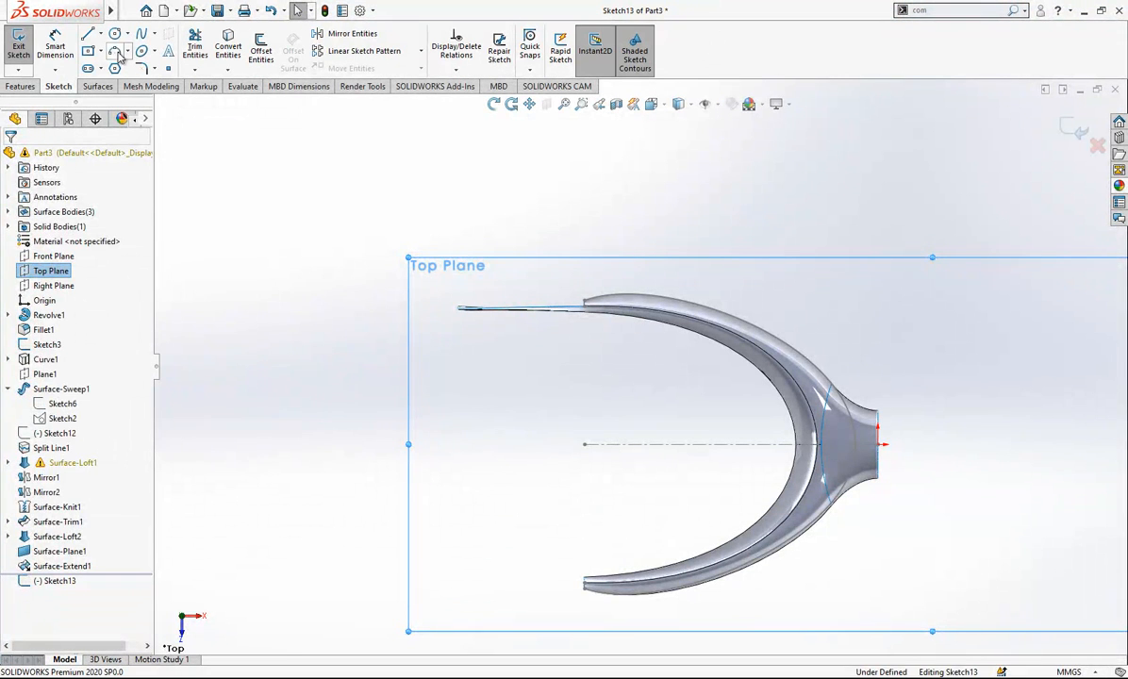
click(117, 53)
scroll(603, 323, down, 4)
click(549, 313)
click(435, 430)
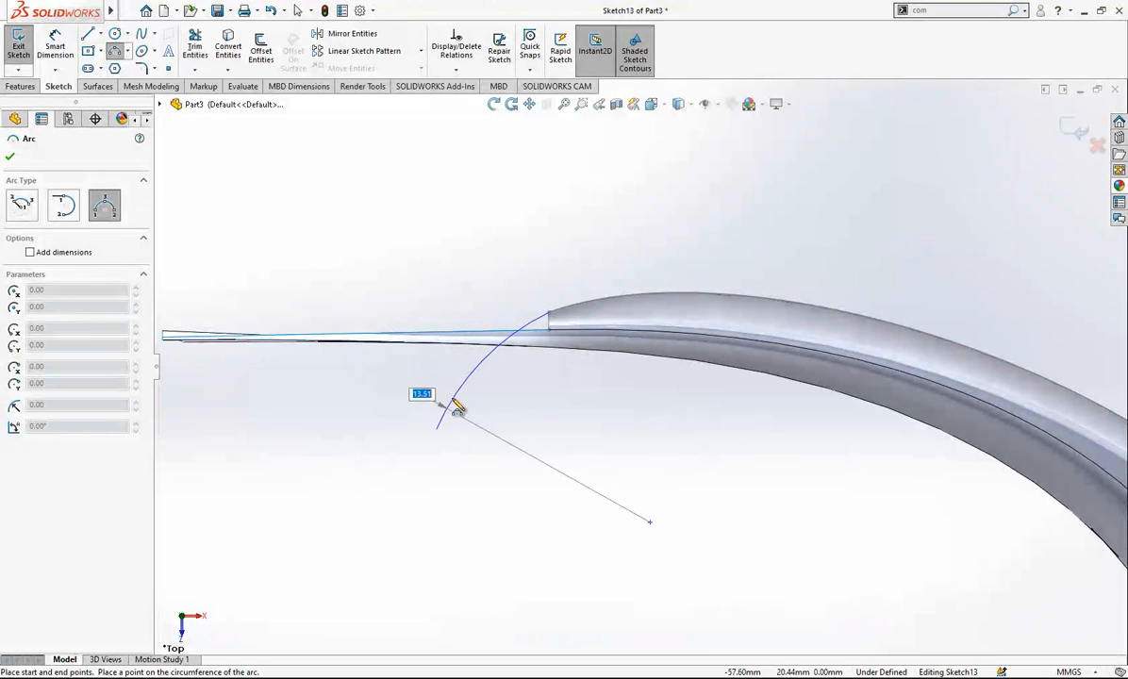
click(486, 368)
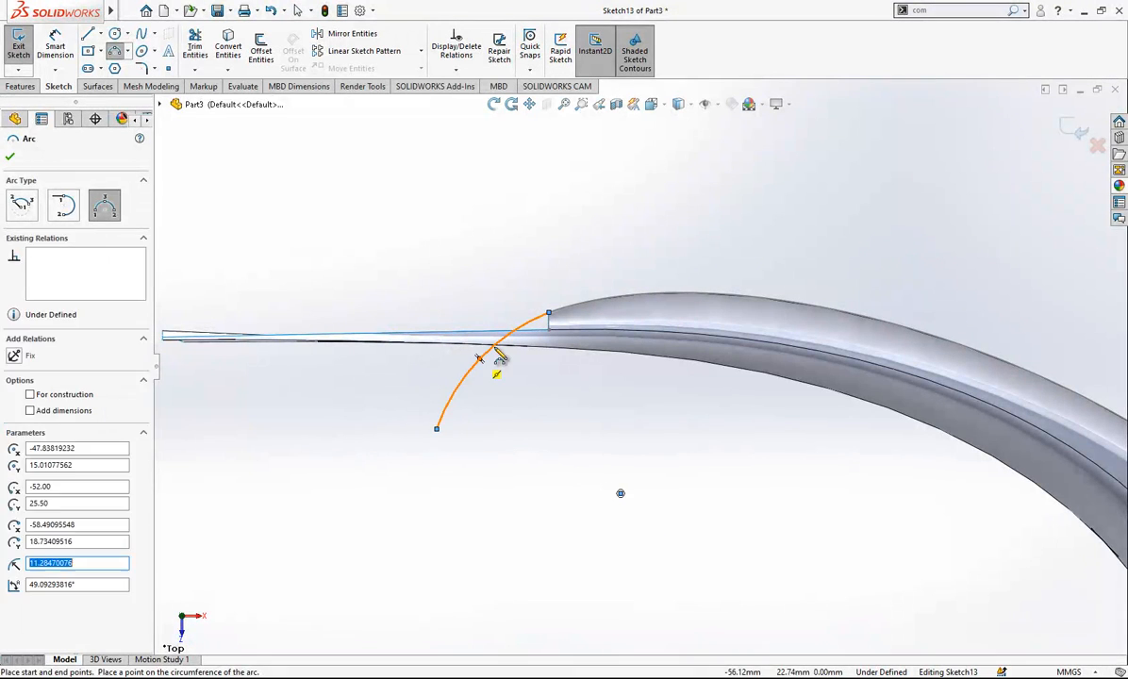
- Make the tip arc tangent to the arm's outer edge and finish the sketch
ctrl+click(566, 315)
click(584, 277)
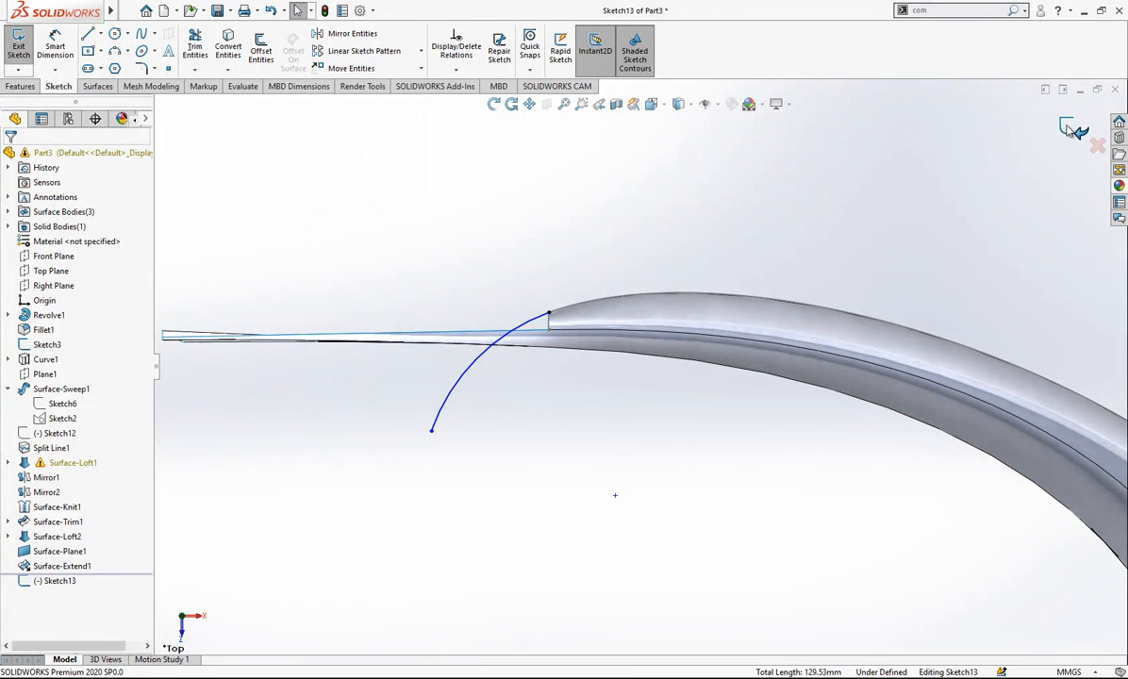
key(ctrl+b)
- Create a swept surface with the arm's open tip edge as an open-group profile and the tip arc as the path
mouse_move(558, 358)
middle_down()
mouse_move(735, 193)
mouse_move(823, 420)
mouse_move(820, 529)
mouse_move(792, 509)
middle_up()
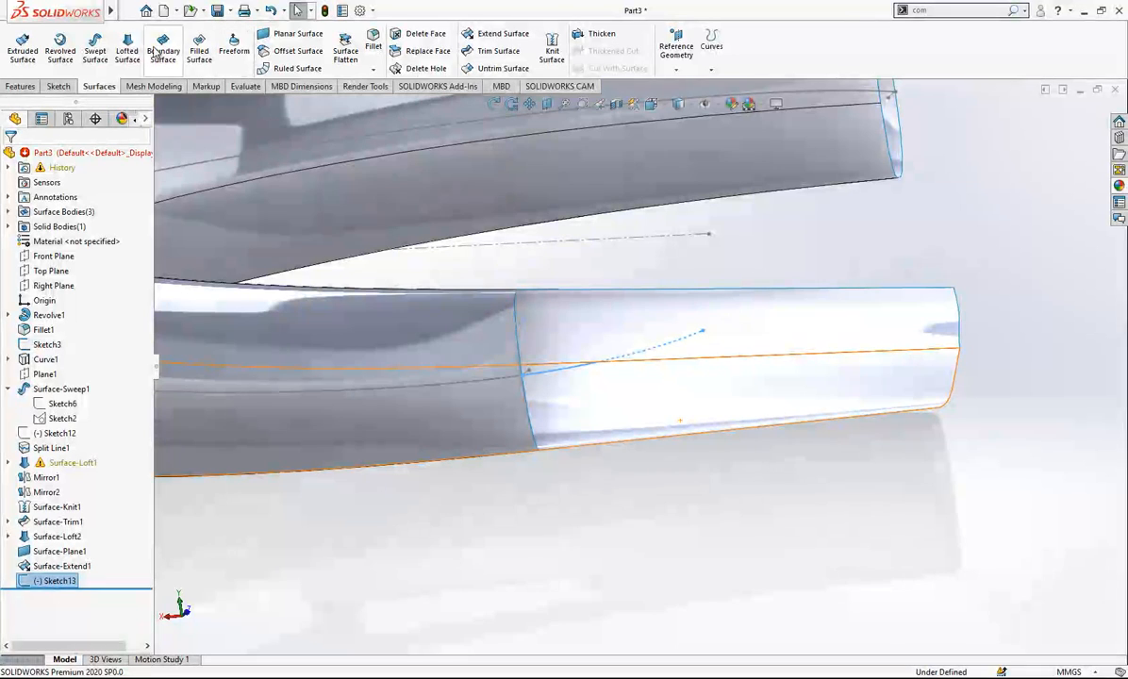
click(98, 49)
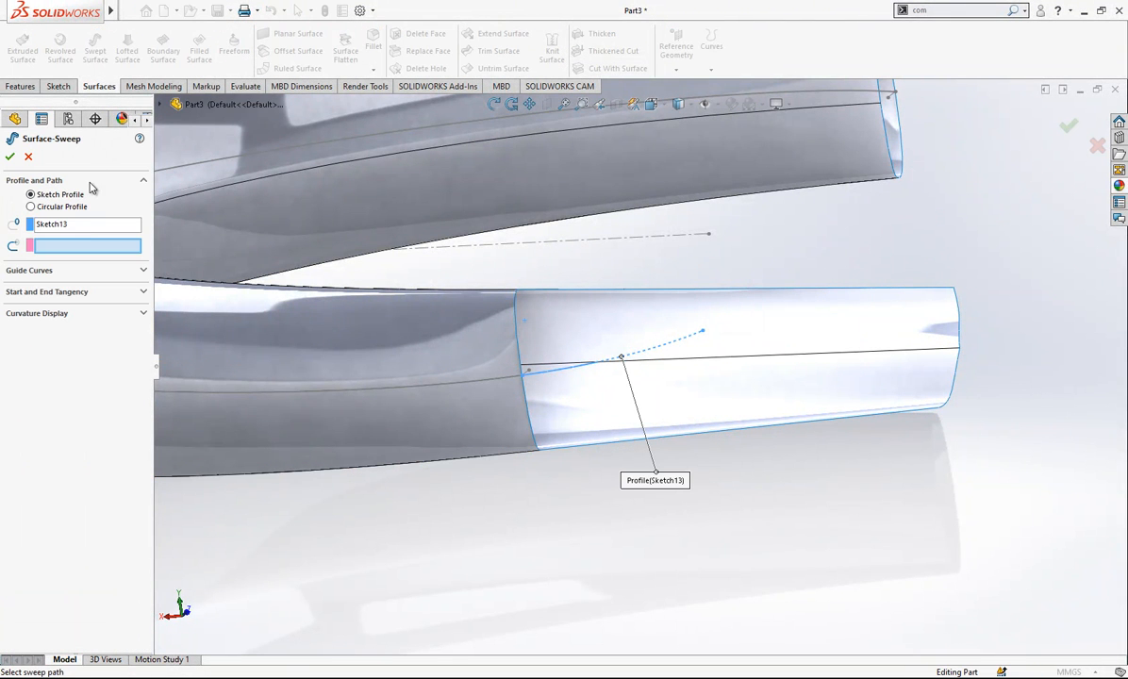
right_click(84, 227)
click(98, 252)
right_click(102, 227)
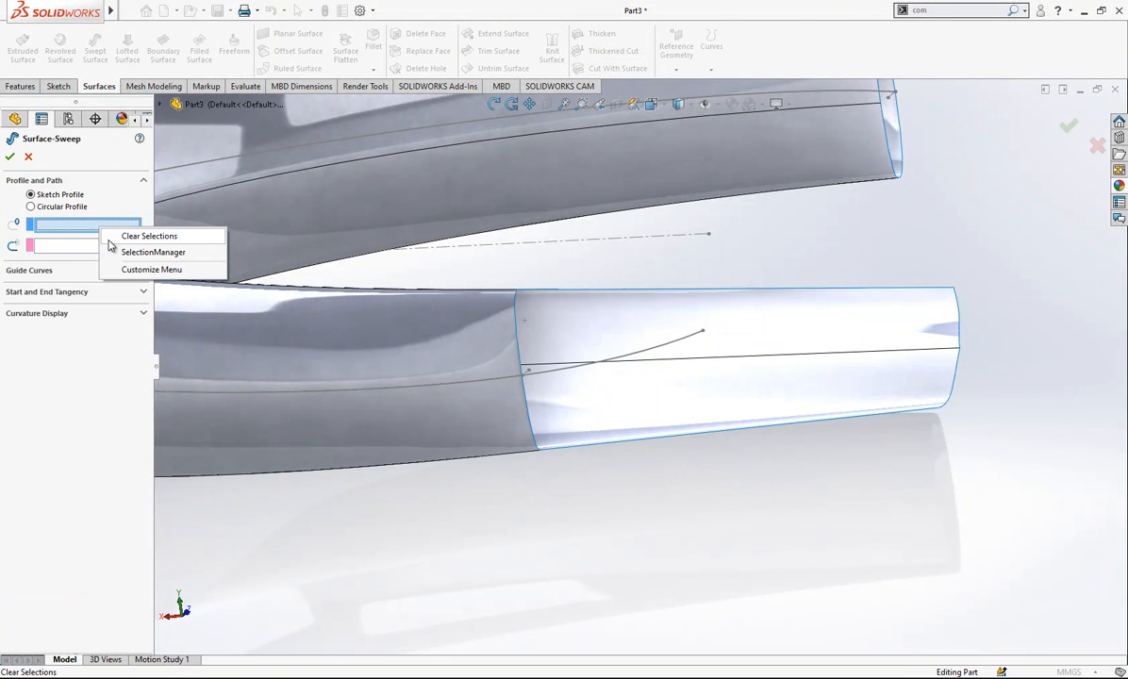
click(141, 251)
click(518, 342)
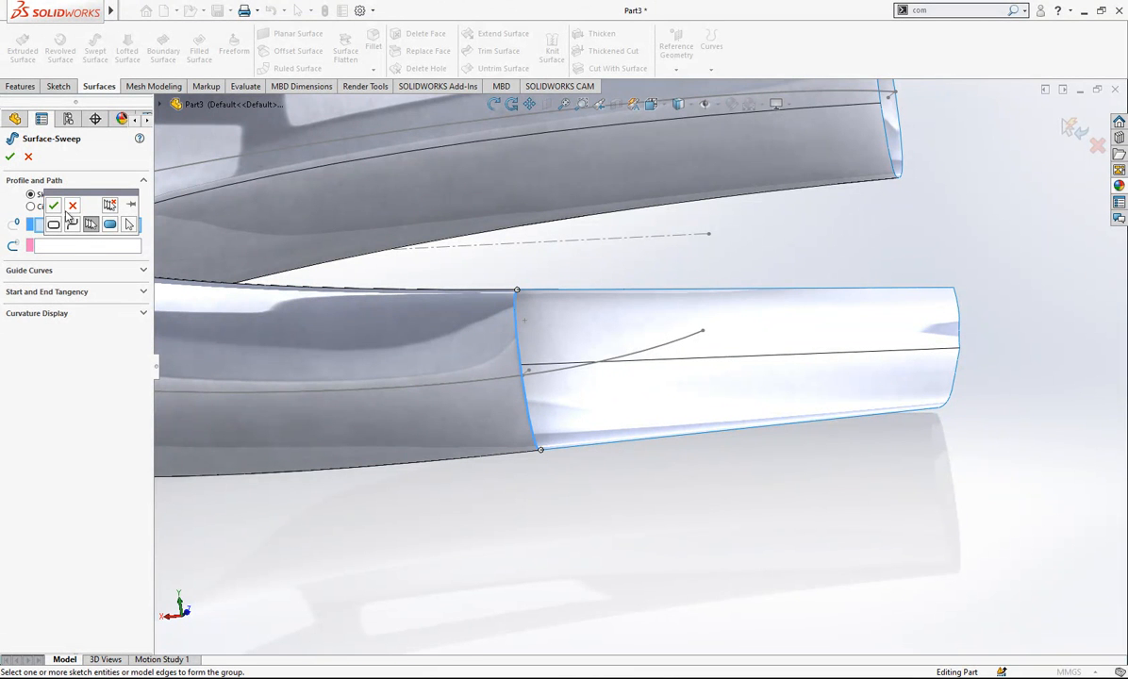
click(54, 205)
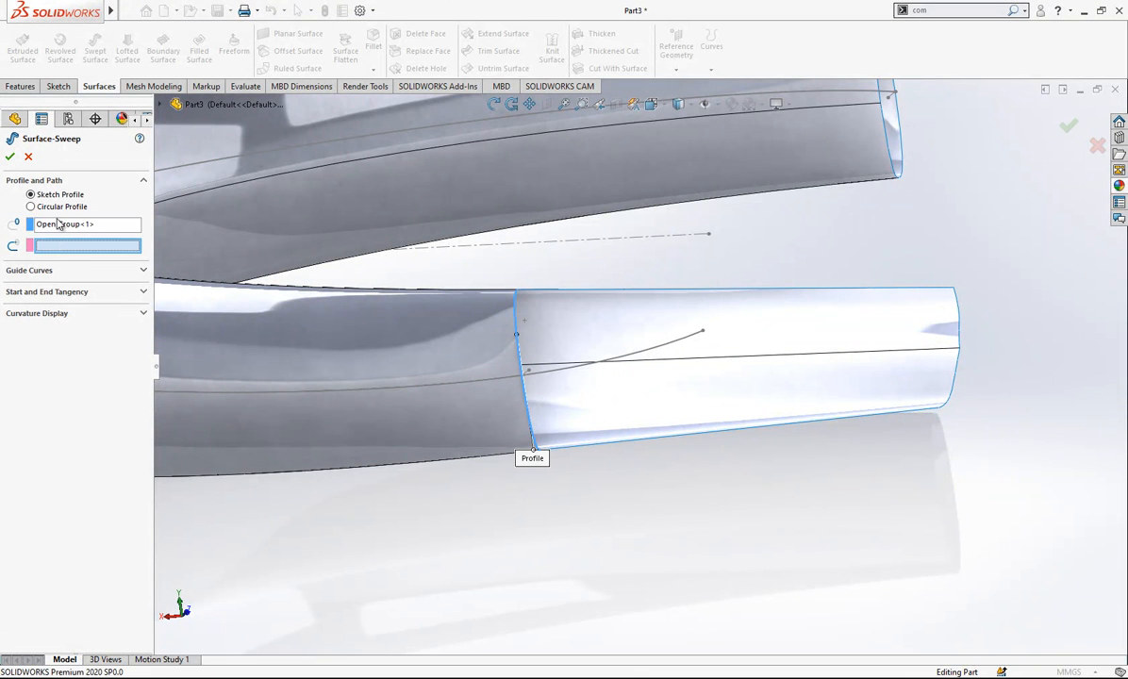
click(556, 364)
mouse_move(559, 378)
middle_down()
mouse_move(636, 377)
mouse_move(630, 407)
middle_up()
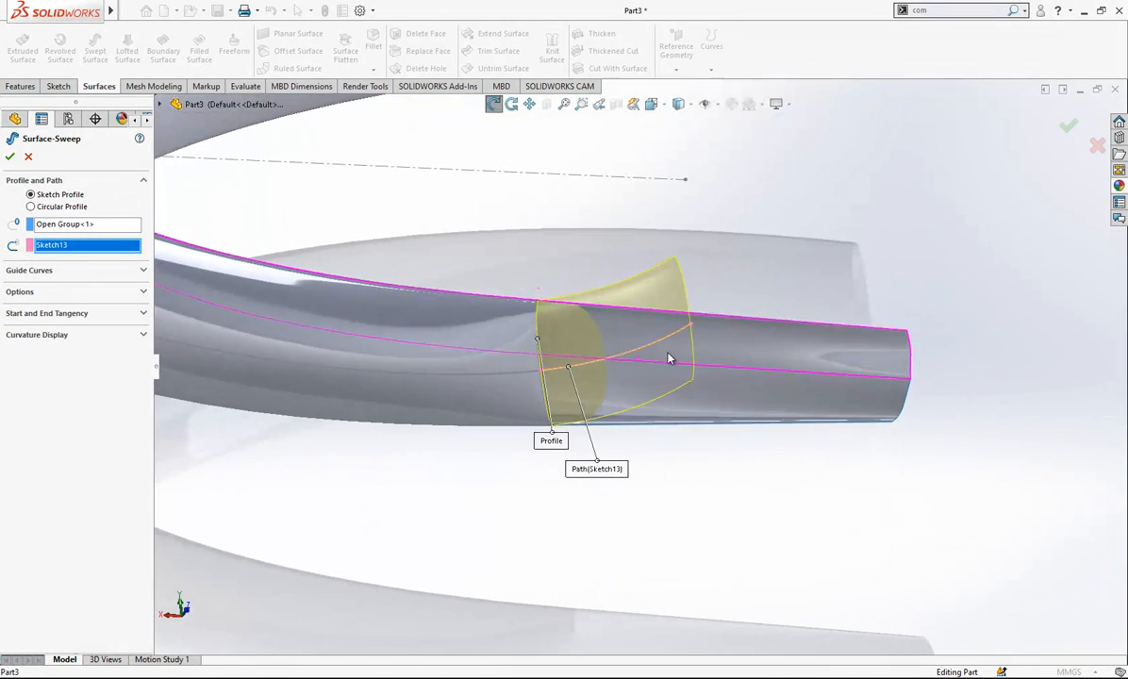
key(Return)
- Mutually trim Surface-Extend1 and Surface-Sweep2, removing the excess pieces of both beyond the arm tip
middle_drag(850, 236, 660, 378)
scroll(662, 374, up, 3)
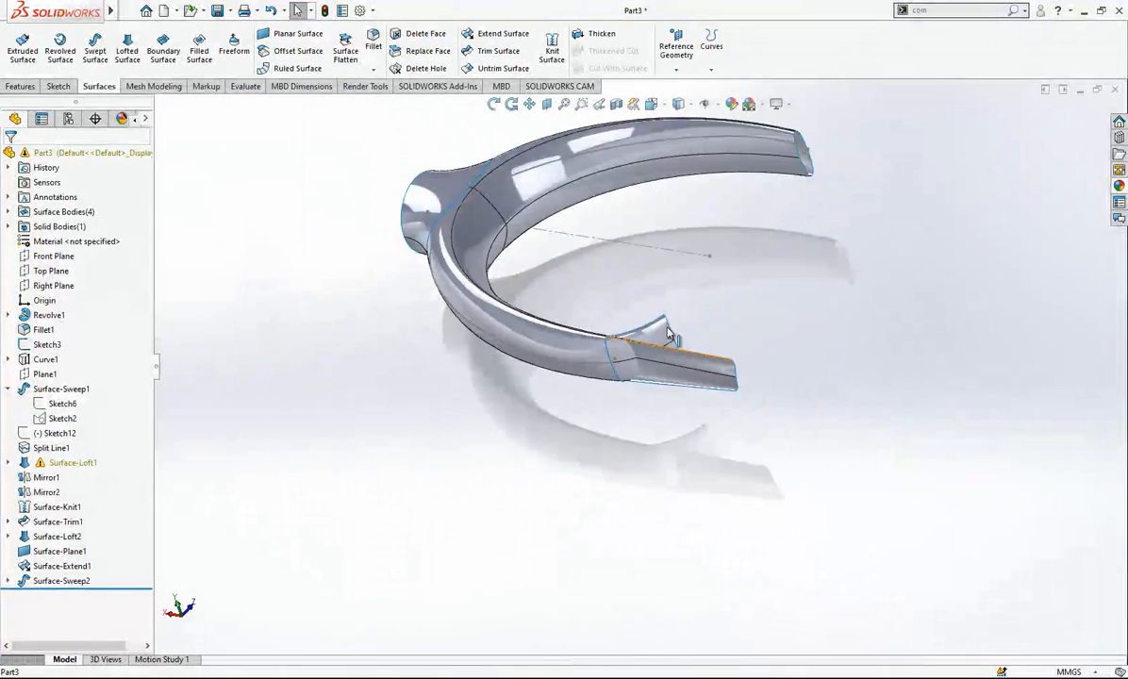
scroll(735, 209, down, 2)
scroll(699, 283, up, 2)
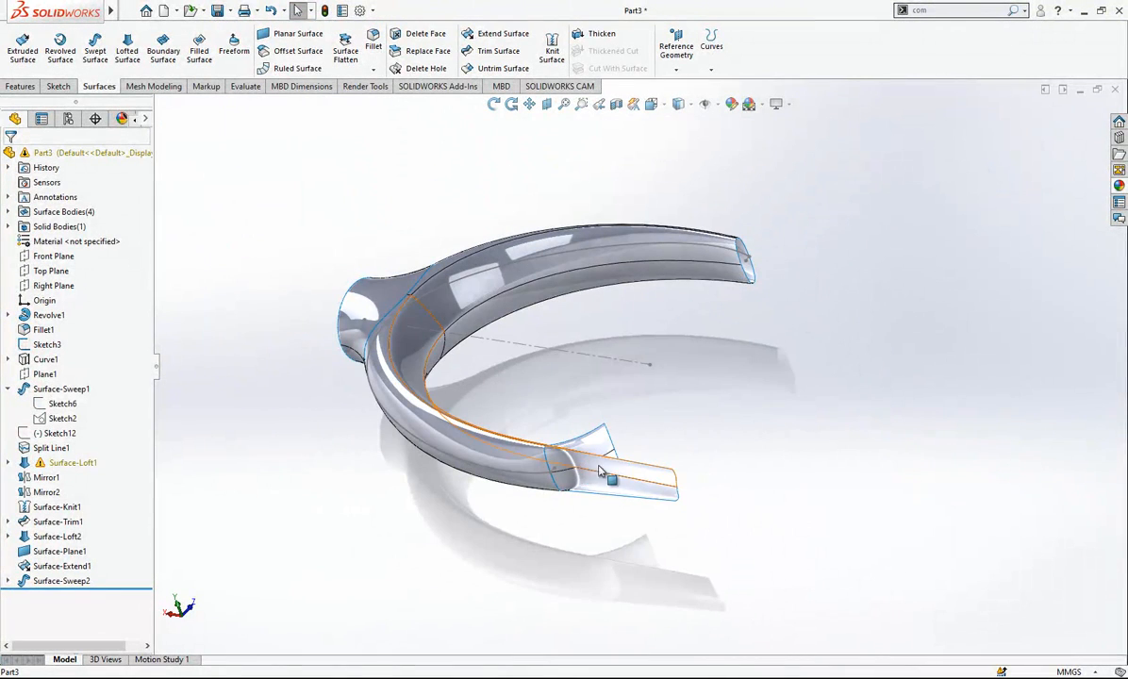
scroll(605, 488, down, 3)
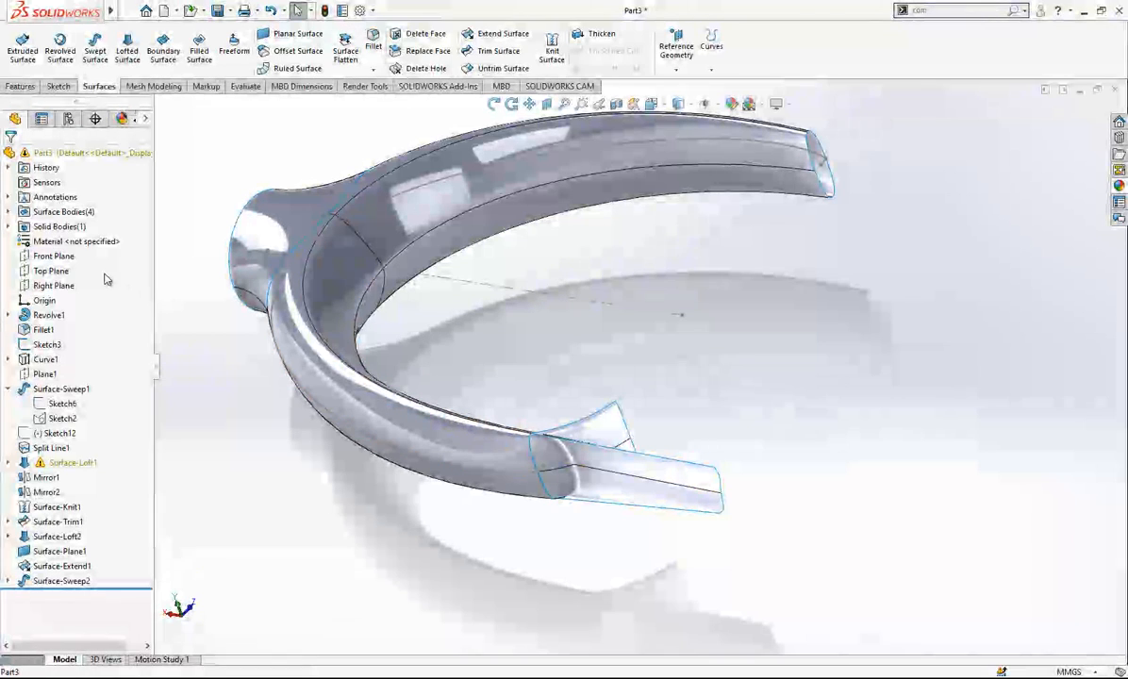
click(492, 51)
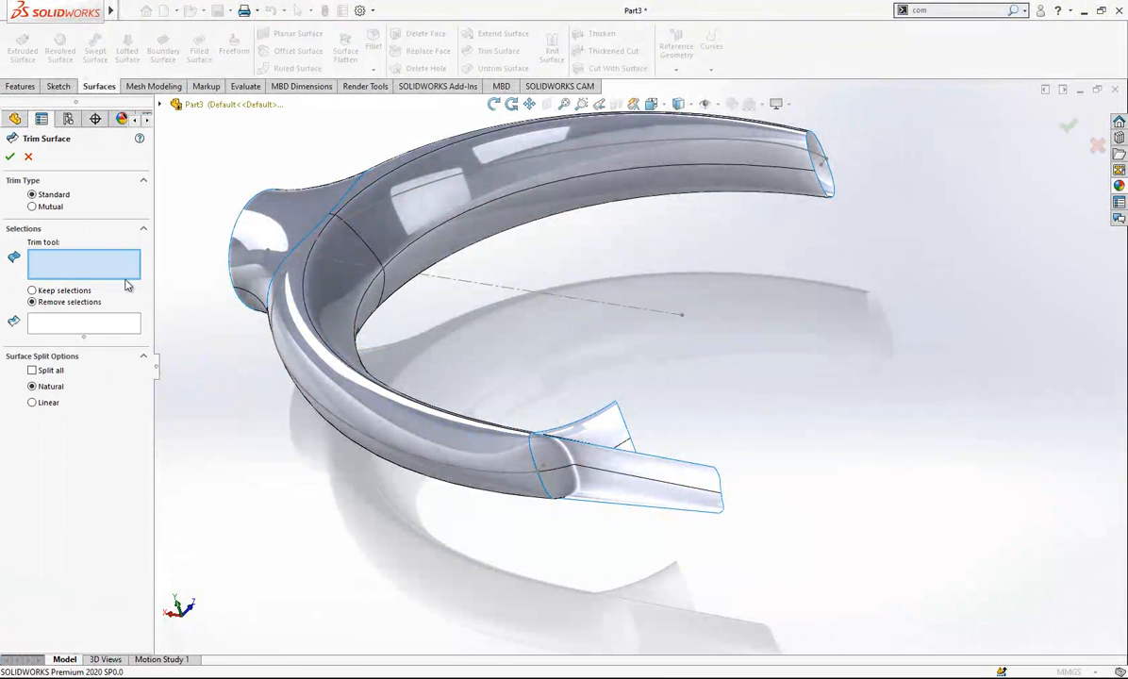
click(33, 207)
click(547, 460)
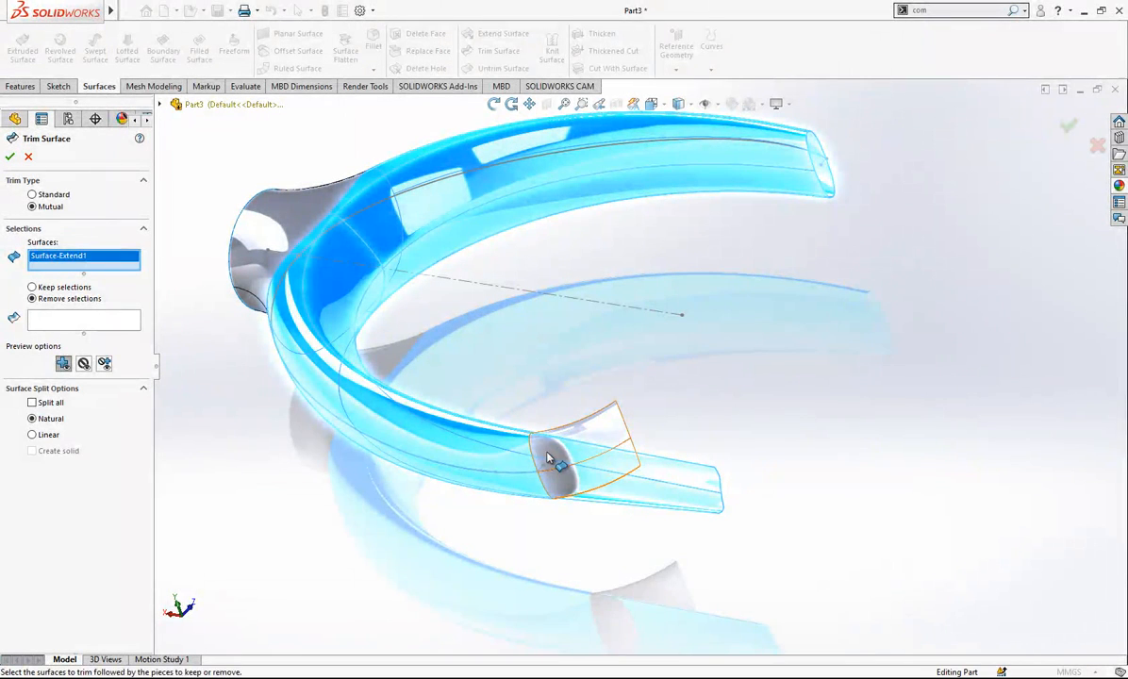
click(547, 460)
click(616, 461)
click(626, 467)
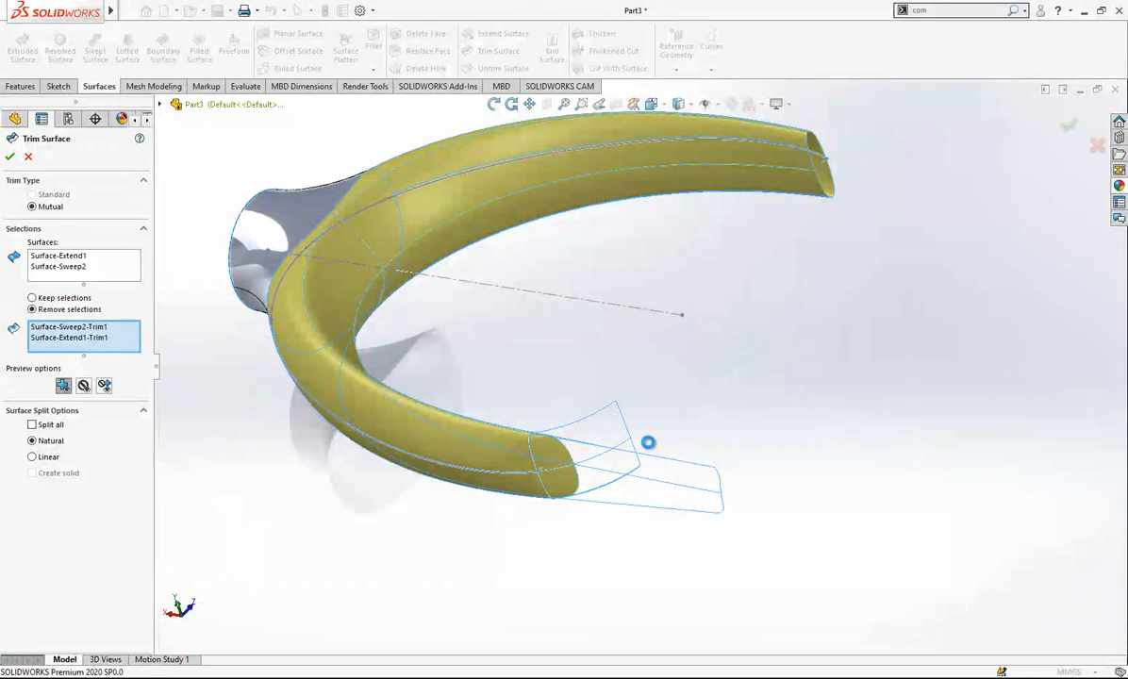
middle_drag(578, 459, 621, 493)
- Trim the arm, neck loft and planar end surface with the Front Plane, removing the half with the uncapped arm
scroll(582, 417, down, 5)
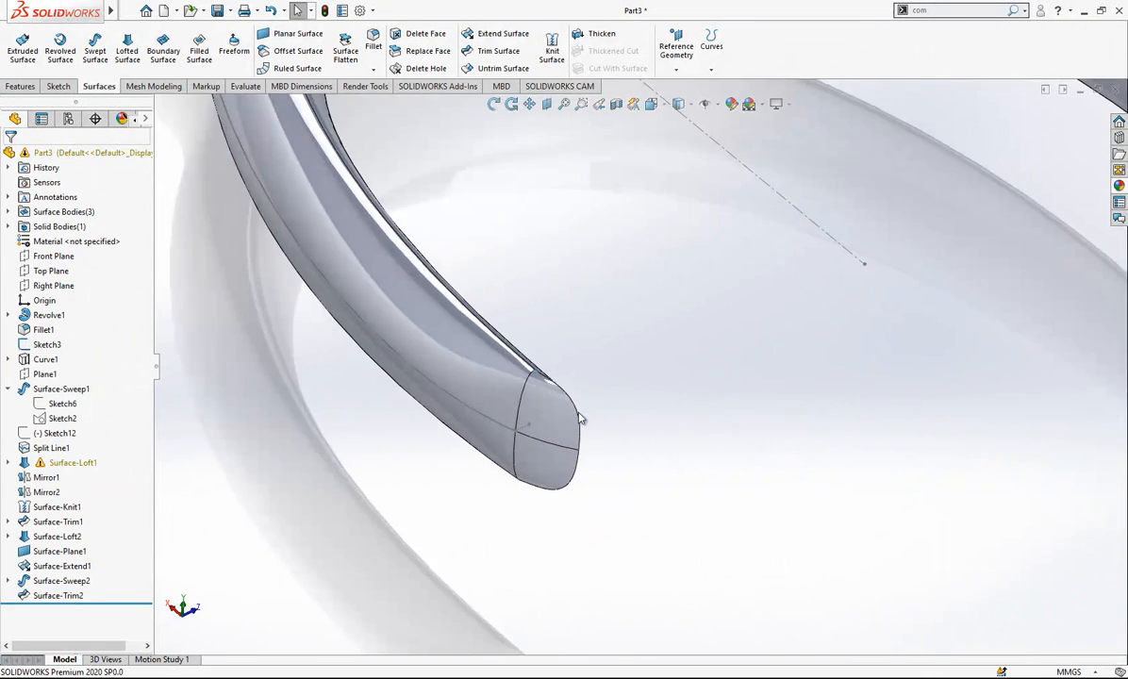
scroll(545, 406, up, 8)
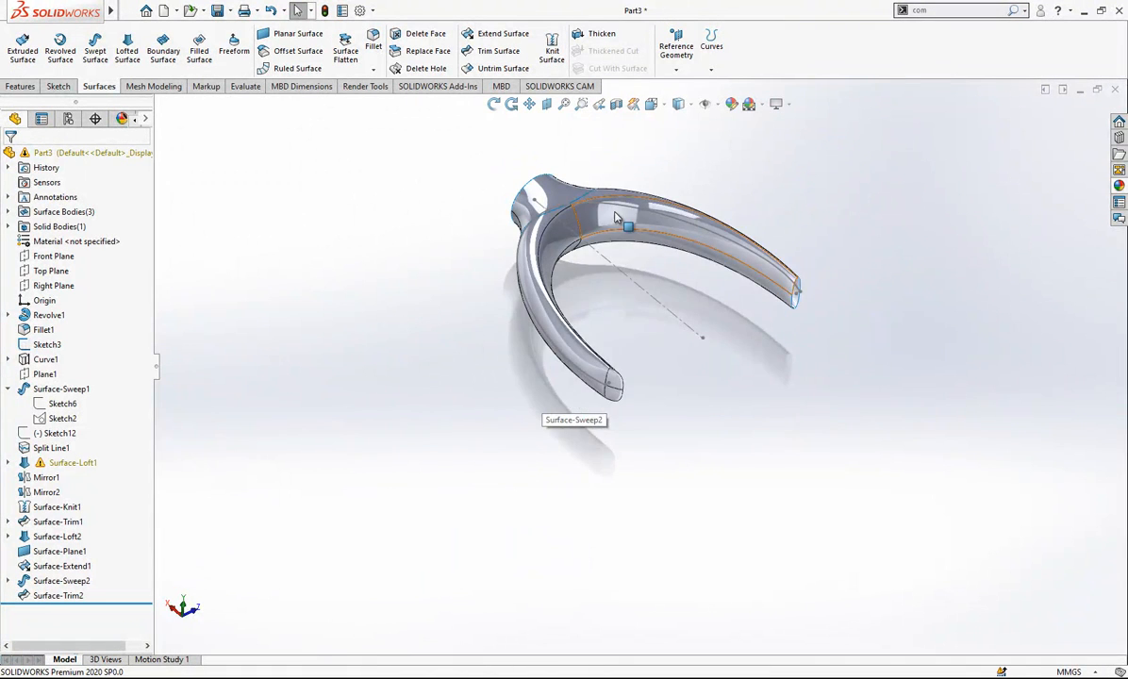
middle_drag(443, 238, 873, 387)
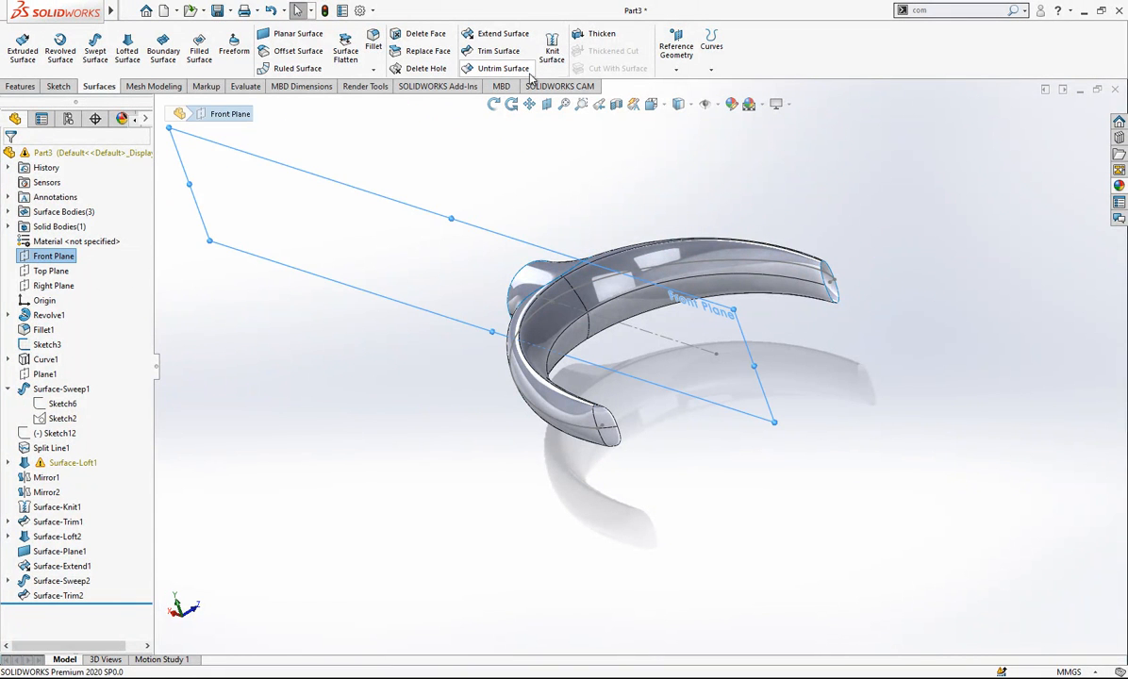
click(500, 53)
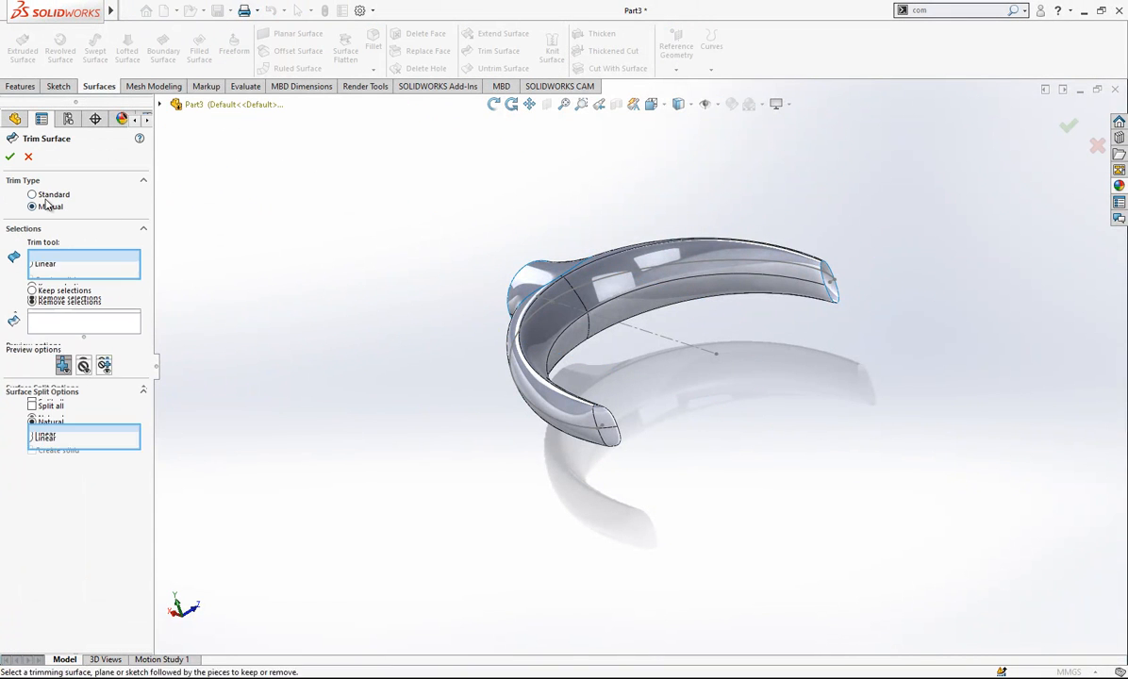
click(160, 106)
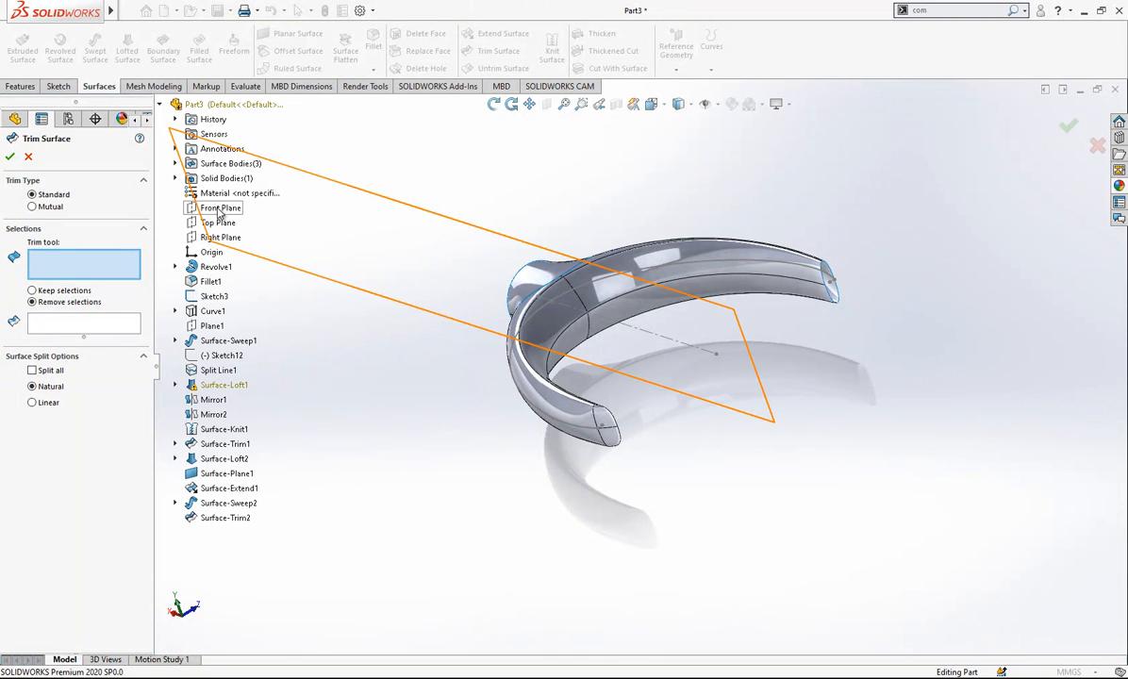
click(219, 208)
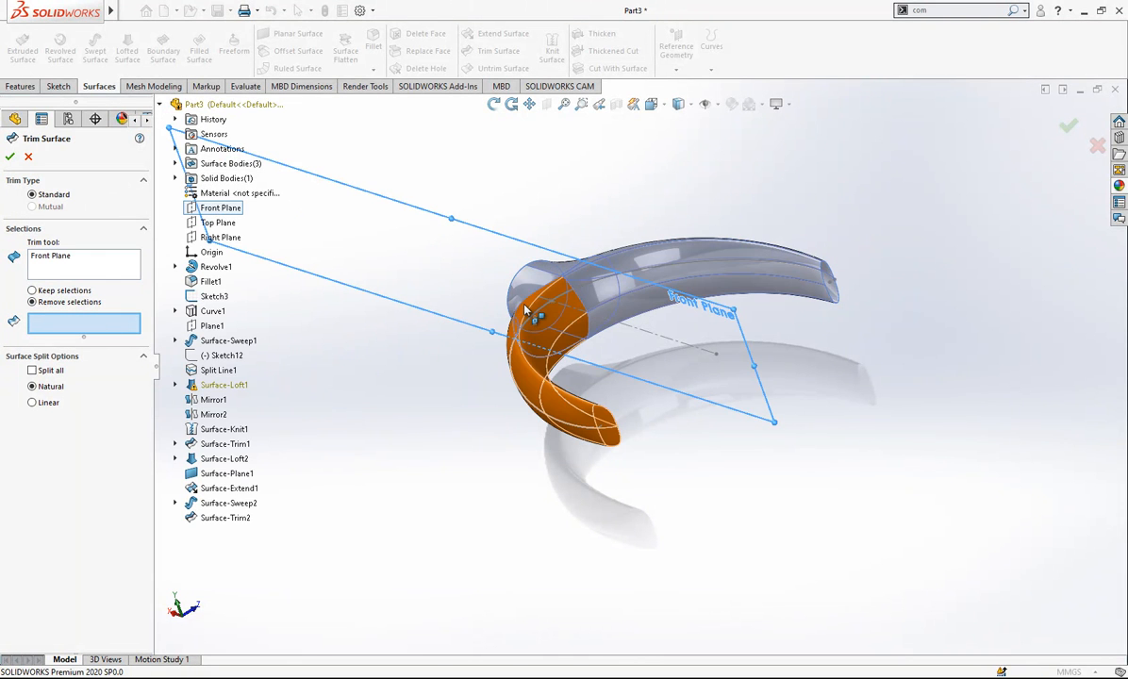
middle_drag(554, 296, 421, 331)
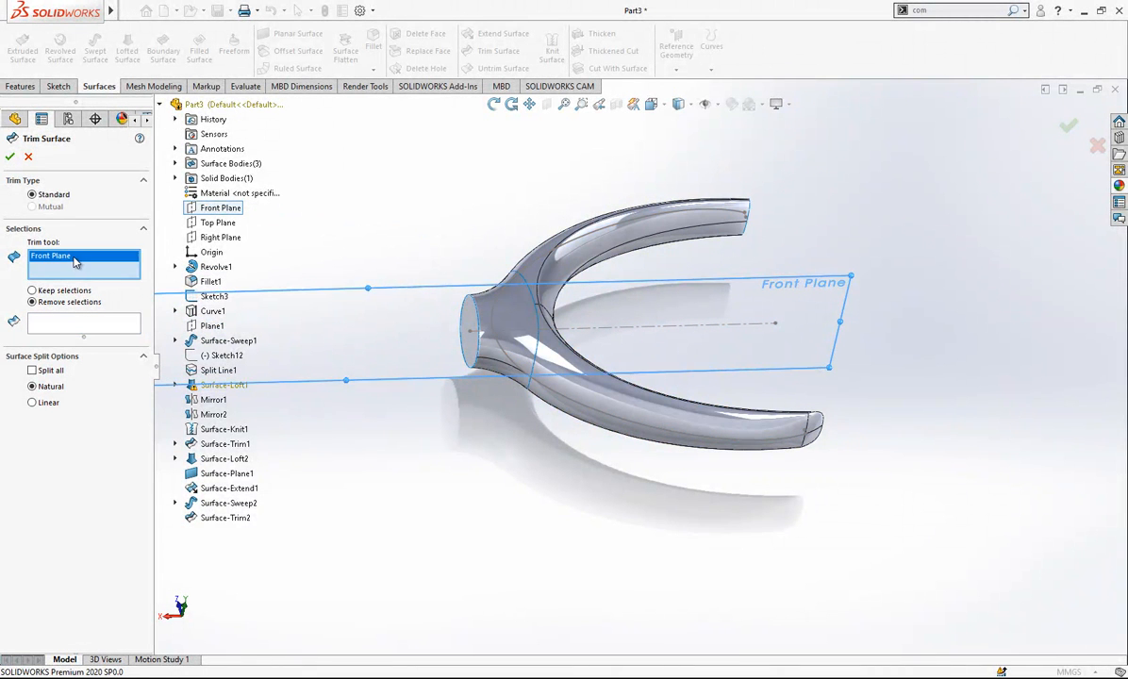
click(83, 324)
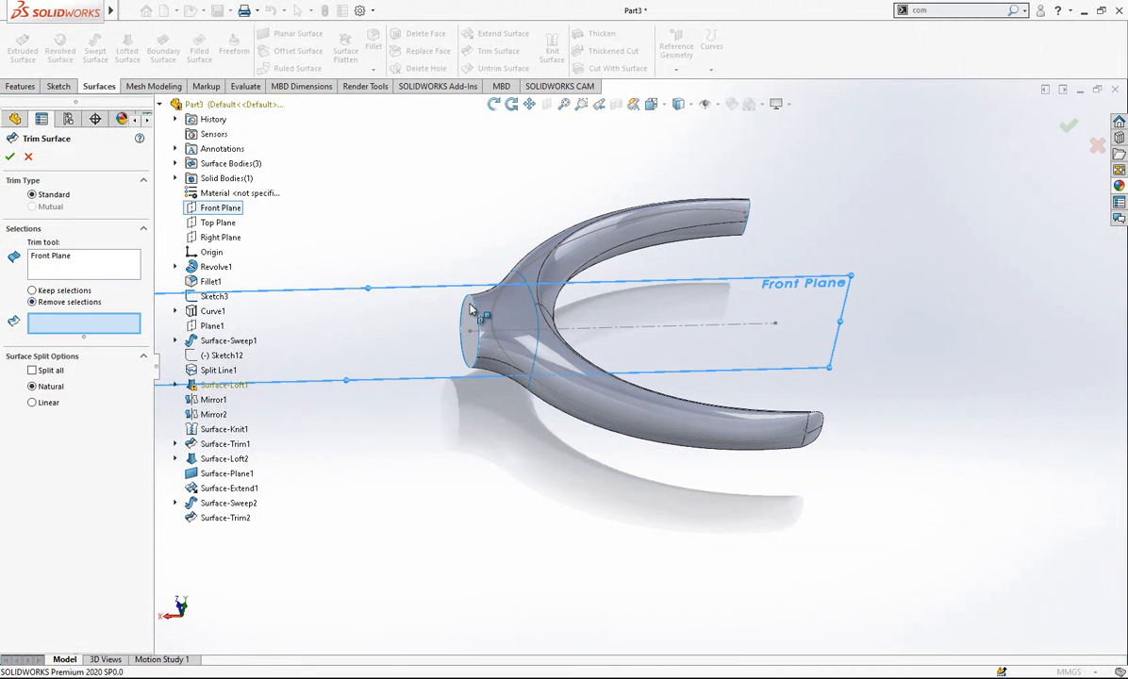
click(512, 302)
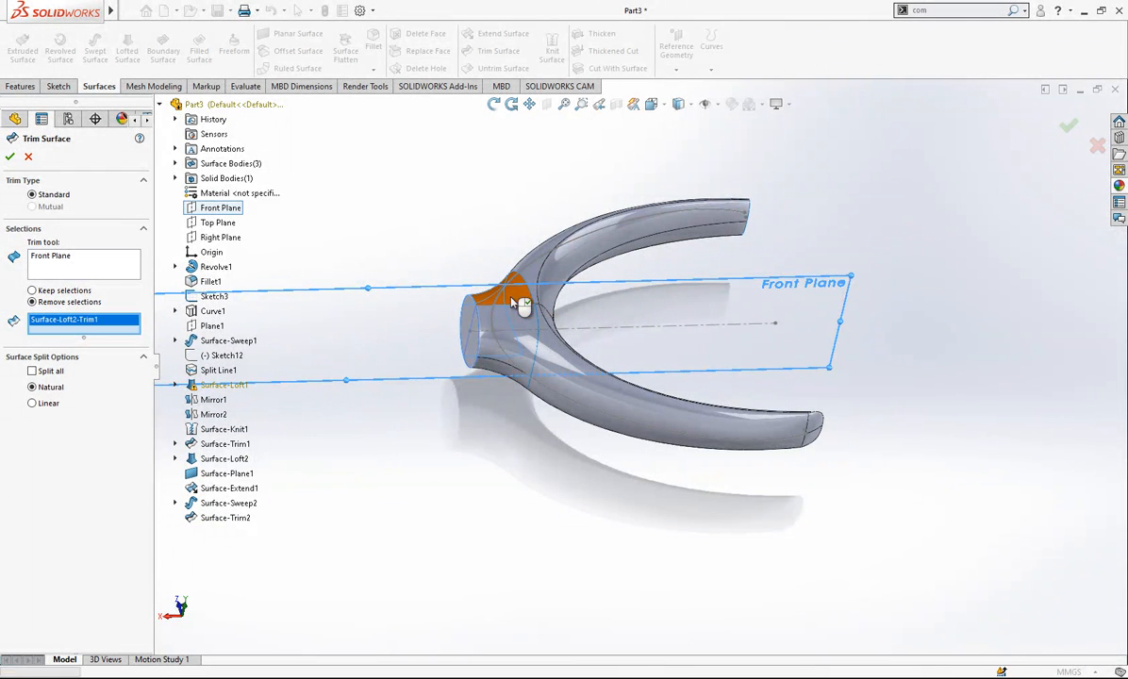
click(528, 301)
click(471, 305)
middle_drag(470, 305, 626, 365)
key(Return)
- Knit the three surfaces remaining after the Front Plane trim into one surface body, without creating a solid
scroll(694, 238, down, 1)
click(551, 47)
drag(745, 170, 319, 522)
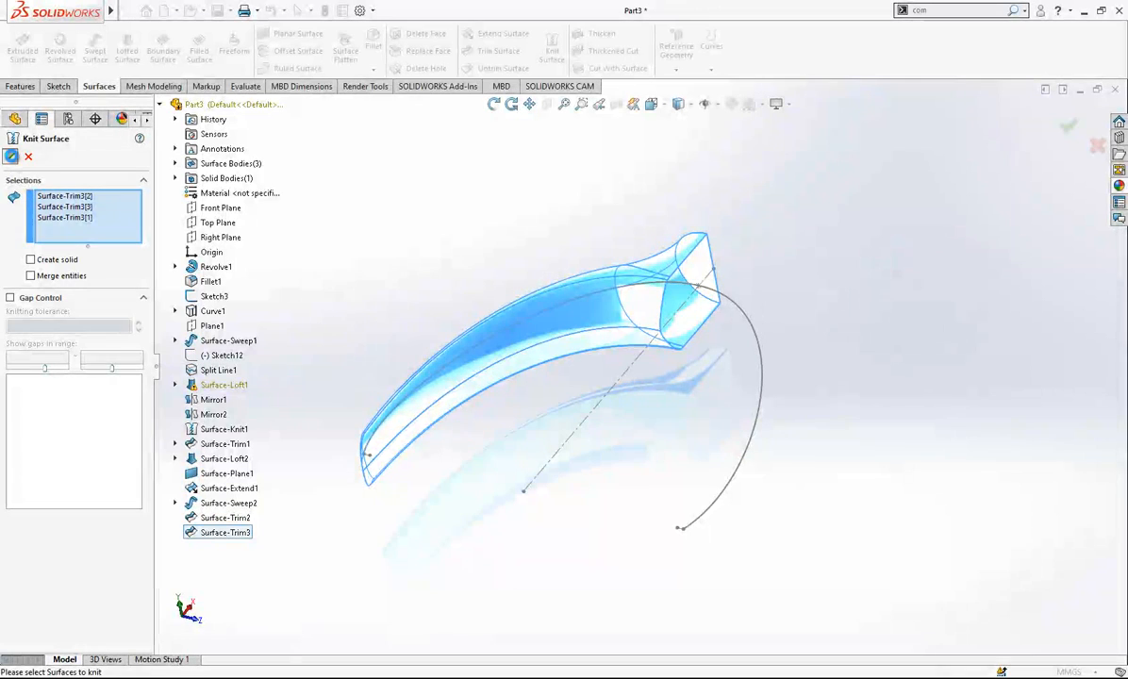
click(9, 157)
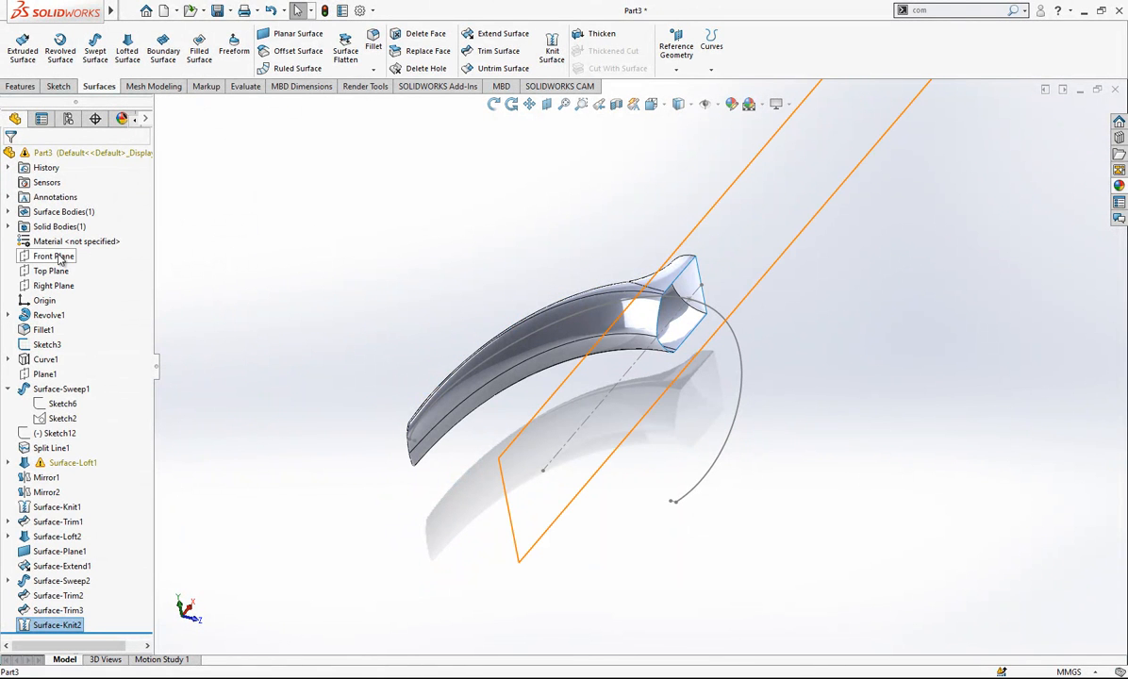
- Mirror the knitted arm surface body about the Front Plane, with Knit surfaces left off
click(57, 255)
click(22, 86)
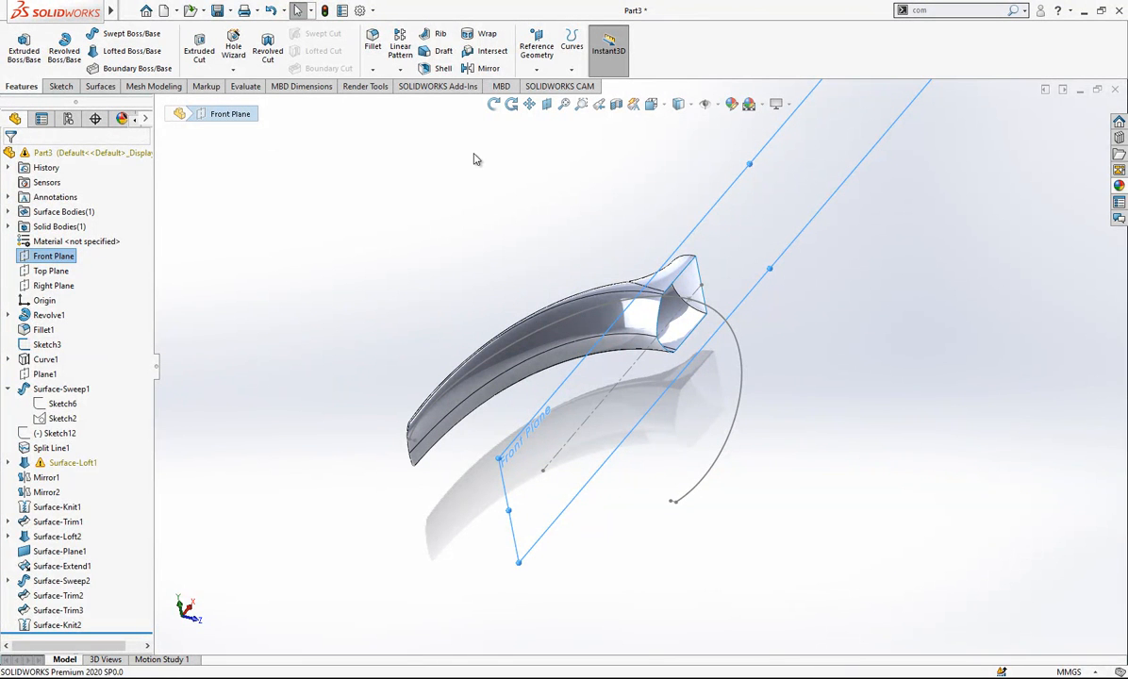
click(485, 68)
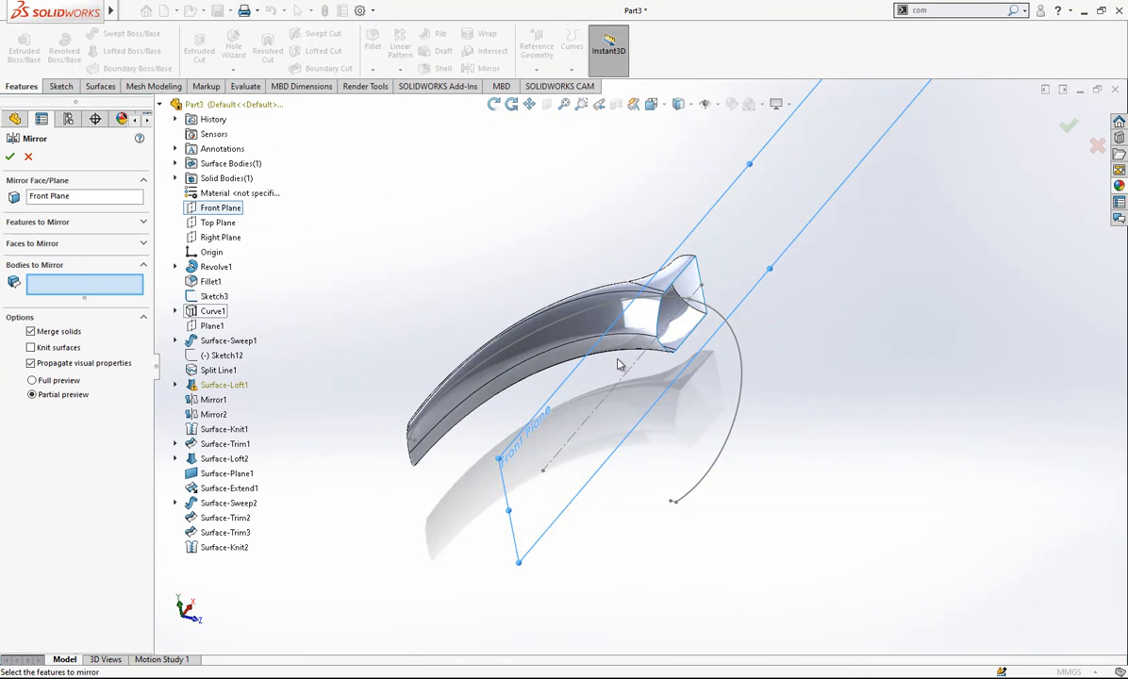
click(596, 333)
right_click(712, 344)
middle_drag(655, 303, 603, 321)
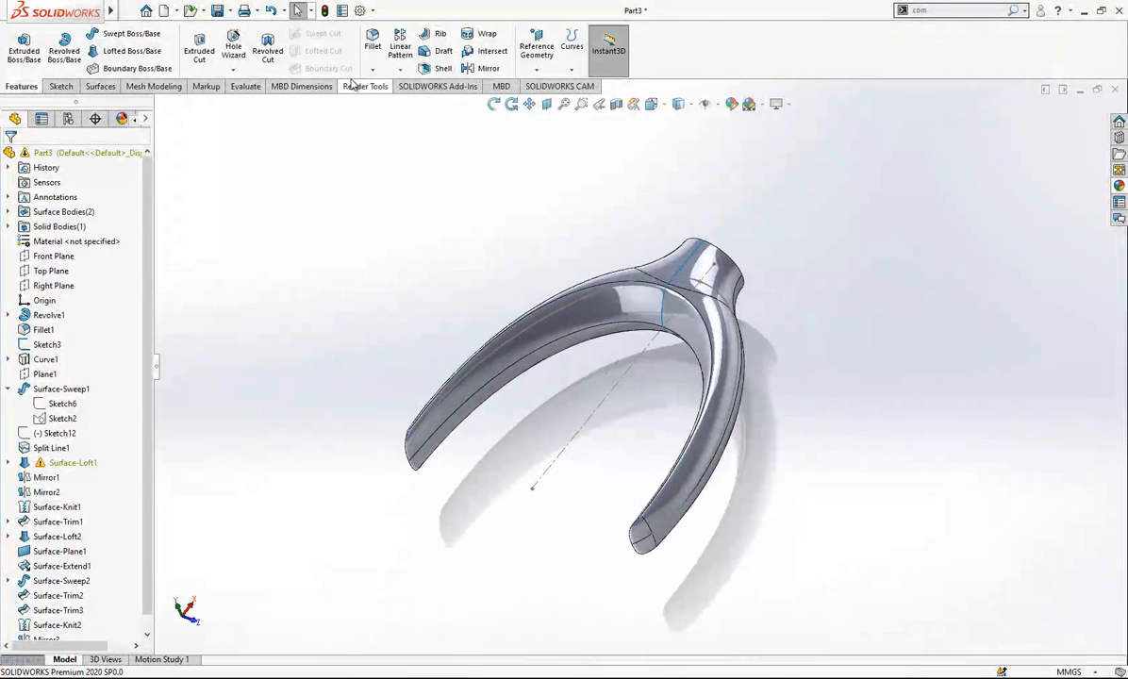
- Knit the original and mirrored halves into one closed solid body, and hide the arc path sketch
click(96, 87)
click(553, 47)
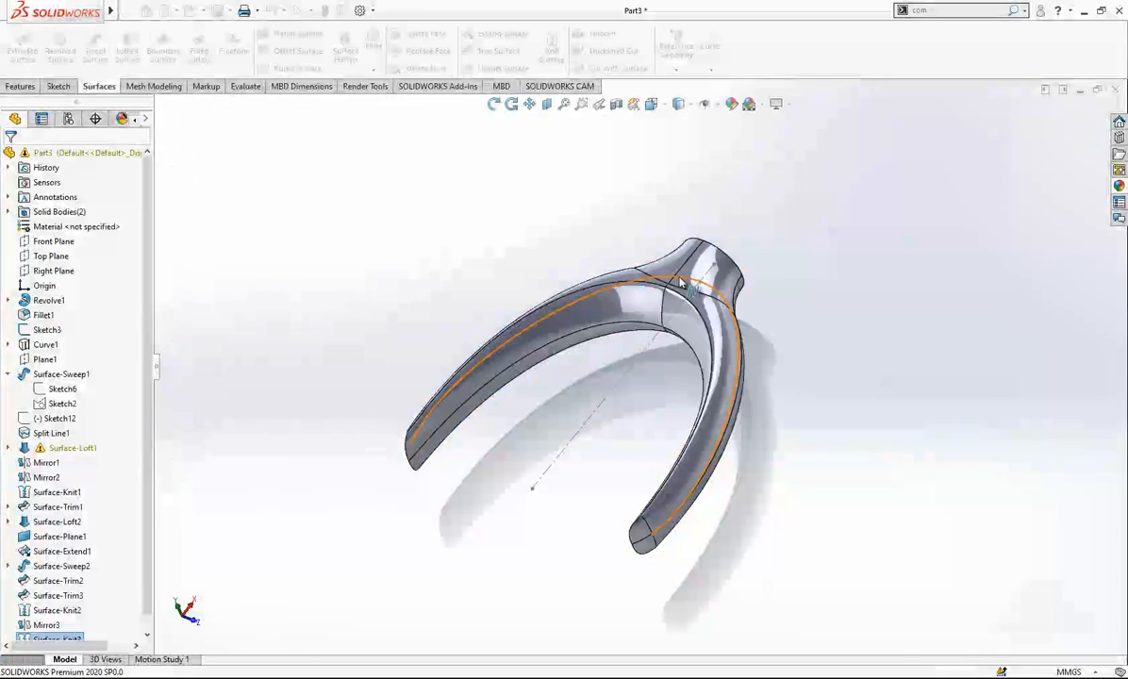
click(729, 259)
click(838, 360)
middle_drag(660, 236, 491, 379)
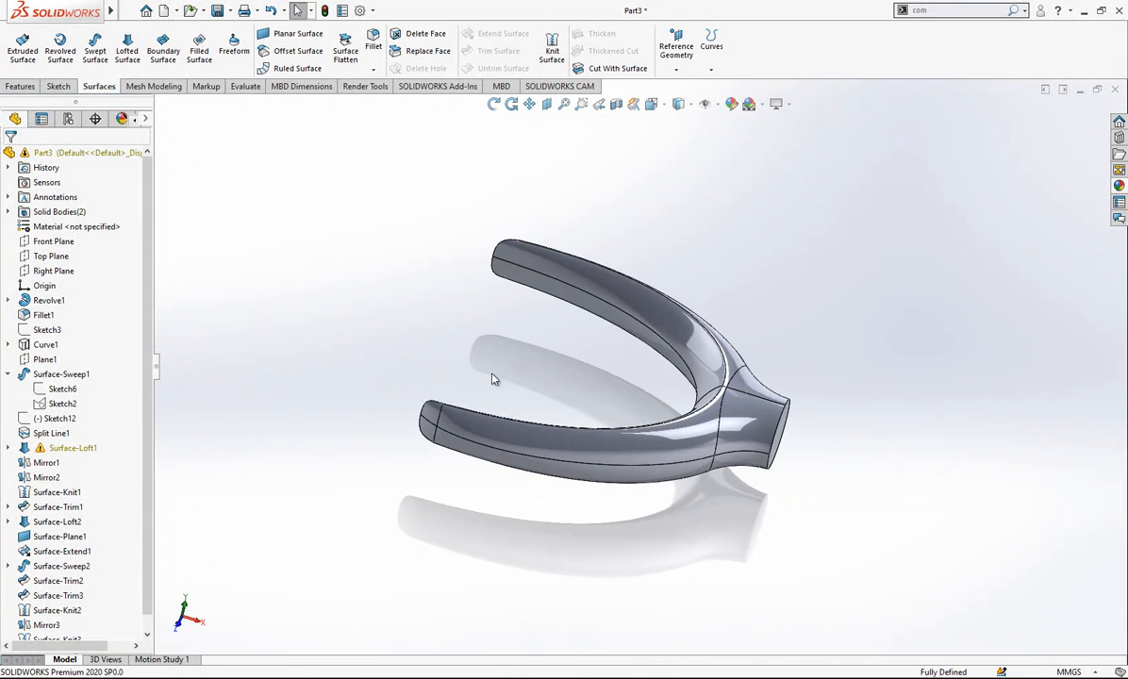
- Show both solid bodies, bringing back the hidden handle alongside the forked arms
click(55, 210)
click(66, 189)
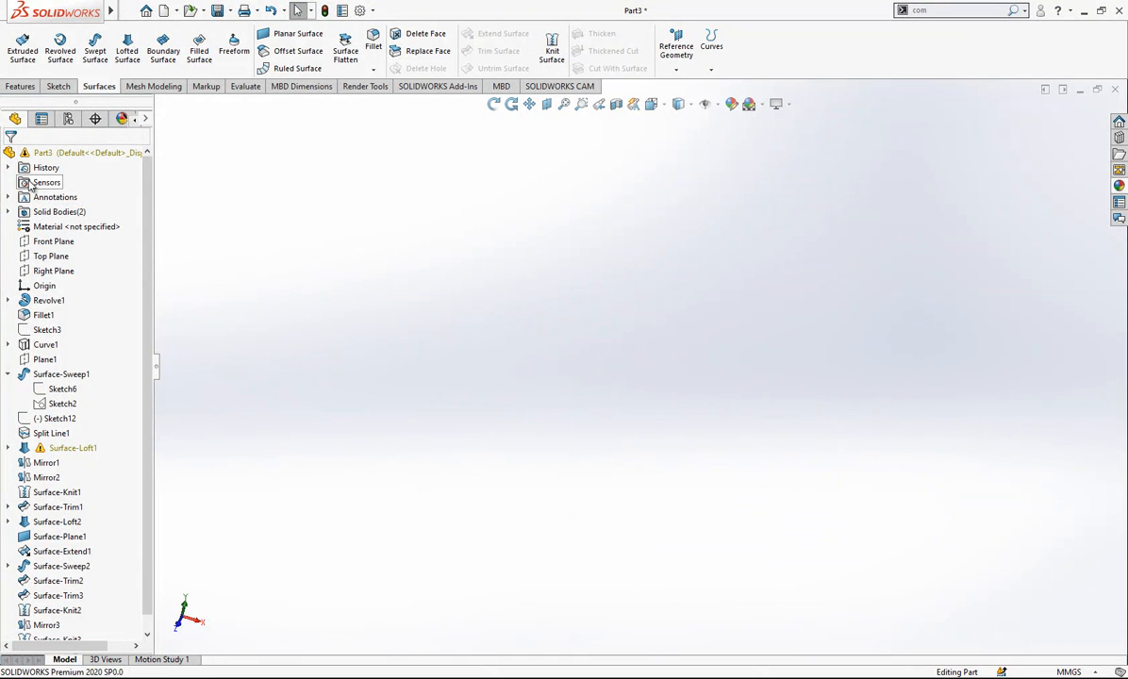
click(70, 191)
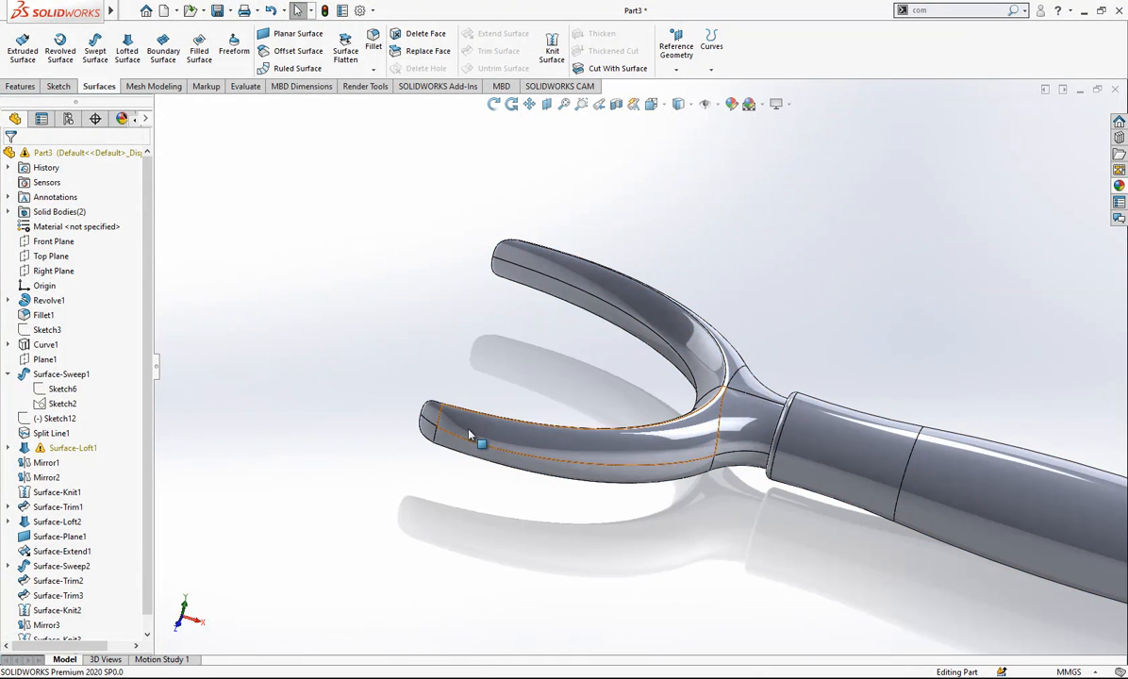
- Fillet the end edges of both arm tips with a symmetric 0.25 mm radius
middle_drag(608, 326, 659, 447)
scroll(651, 521, down, 5)
middle_drag(636, 510, 810, 482)
scroll(812, 483, up, 2)
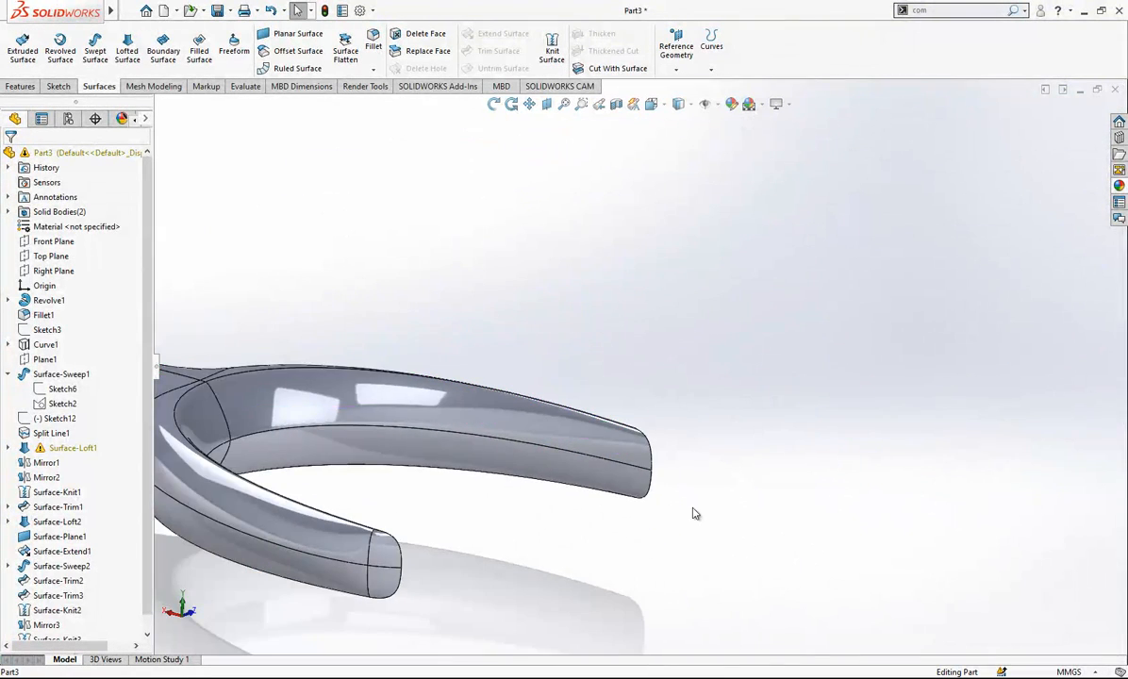
scroll(409, 558, down, 2)
click(373, 42)
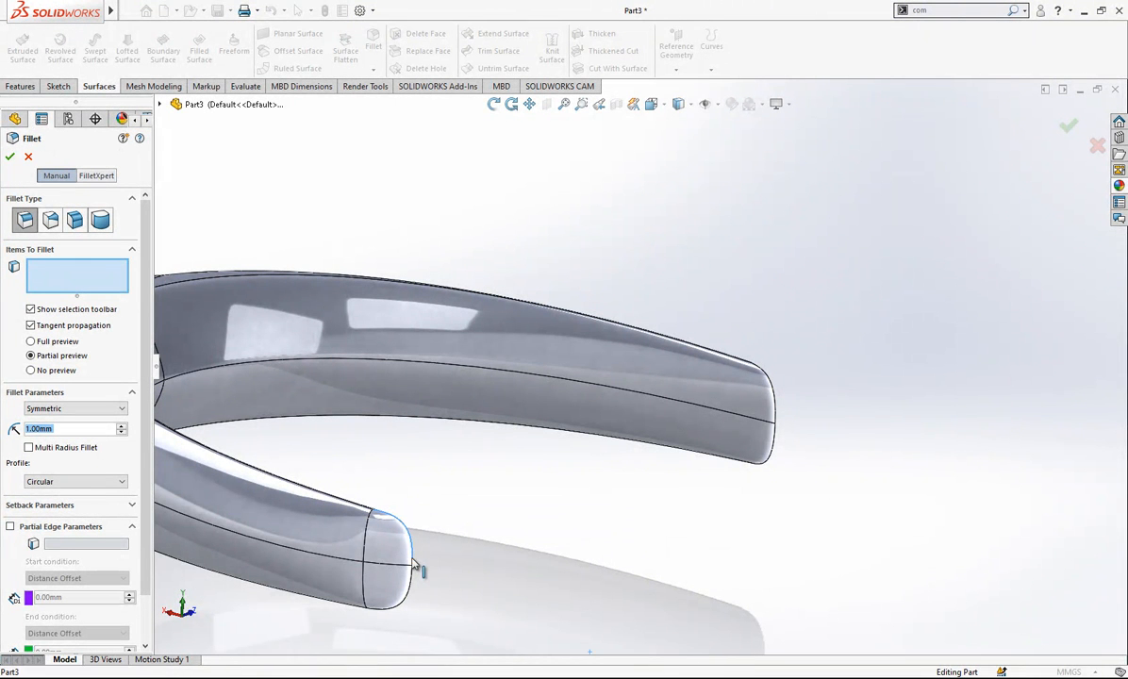
click(408, 598)
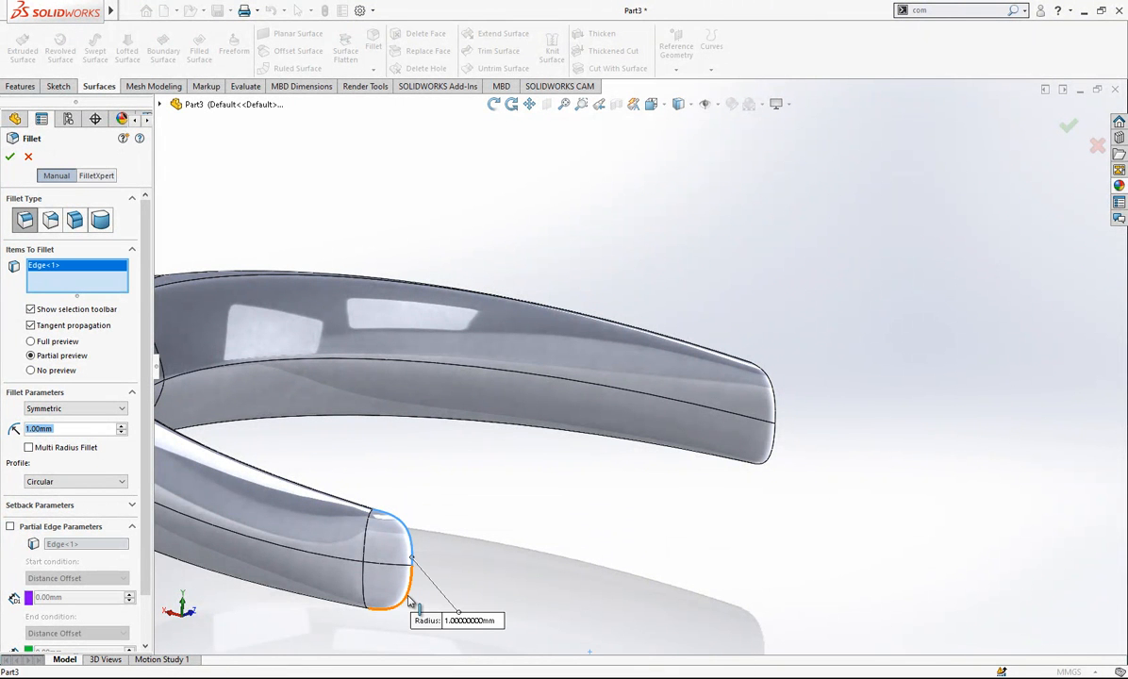
text(0.25)
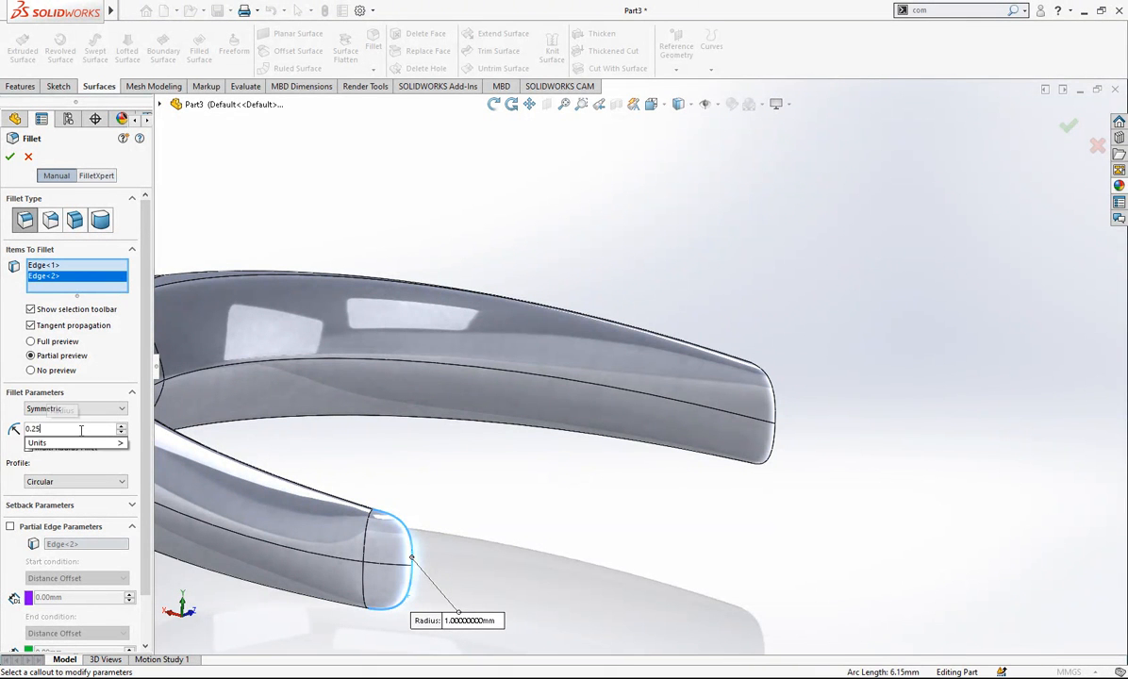
scroll(438, 550, down, 4)
scroll(529, 499, up, 3)
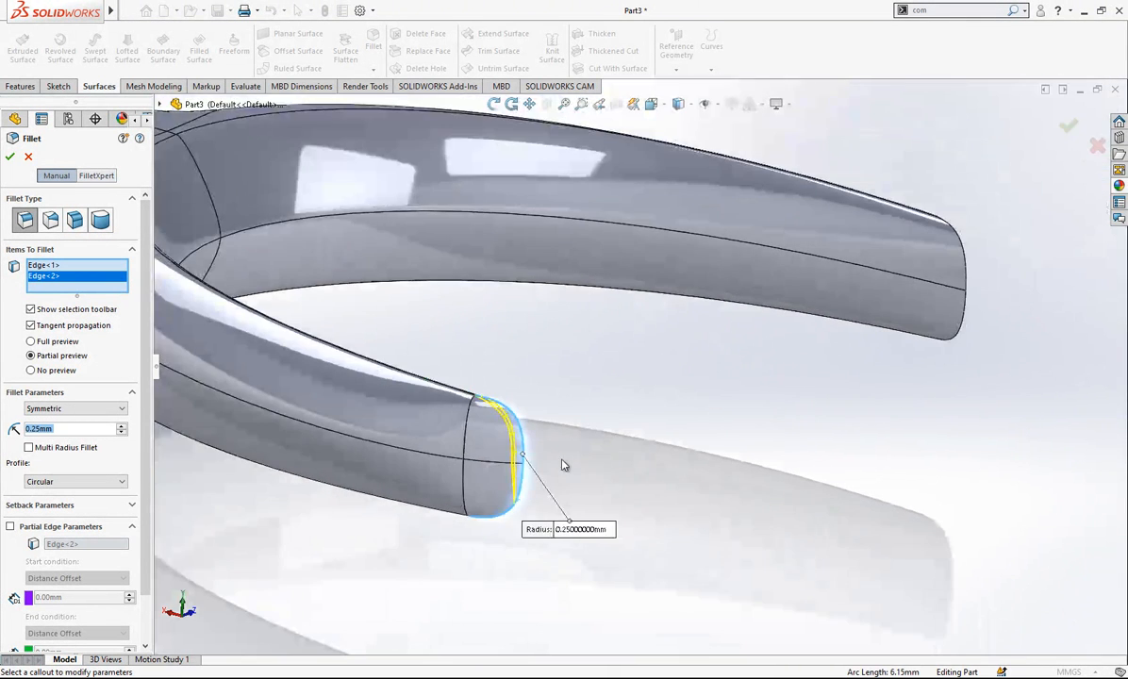
click(962, 336)
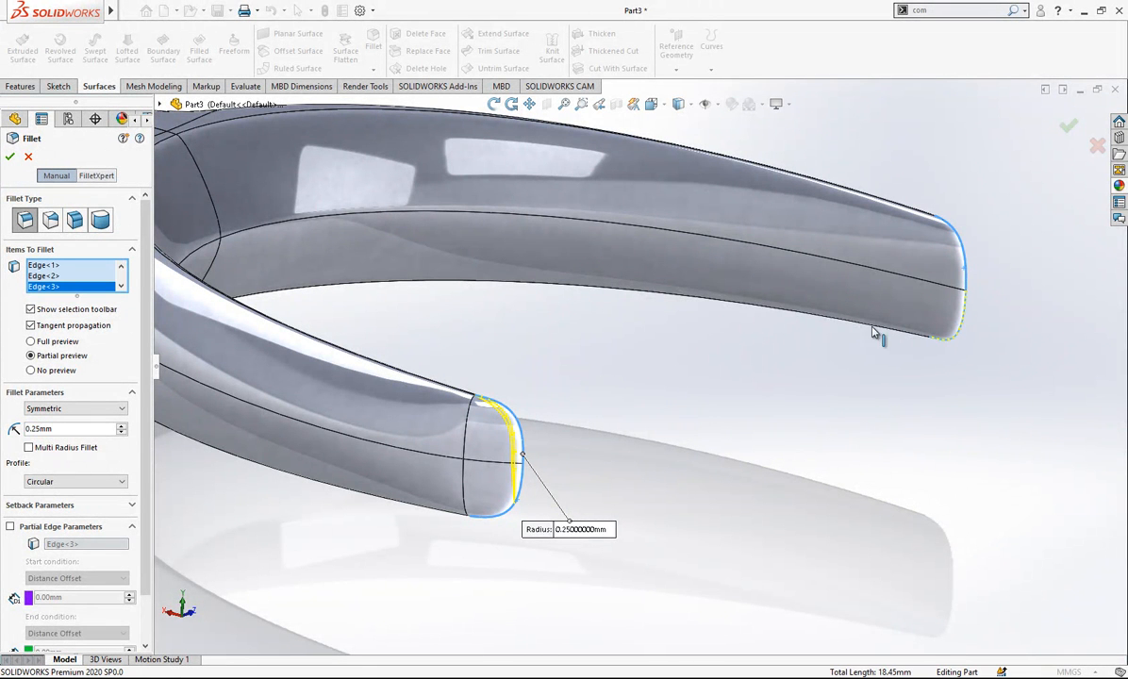
click(963, 330)
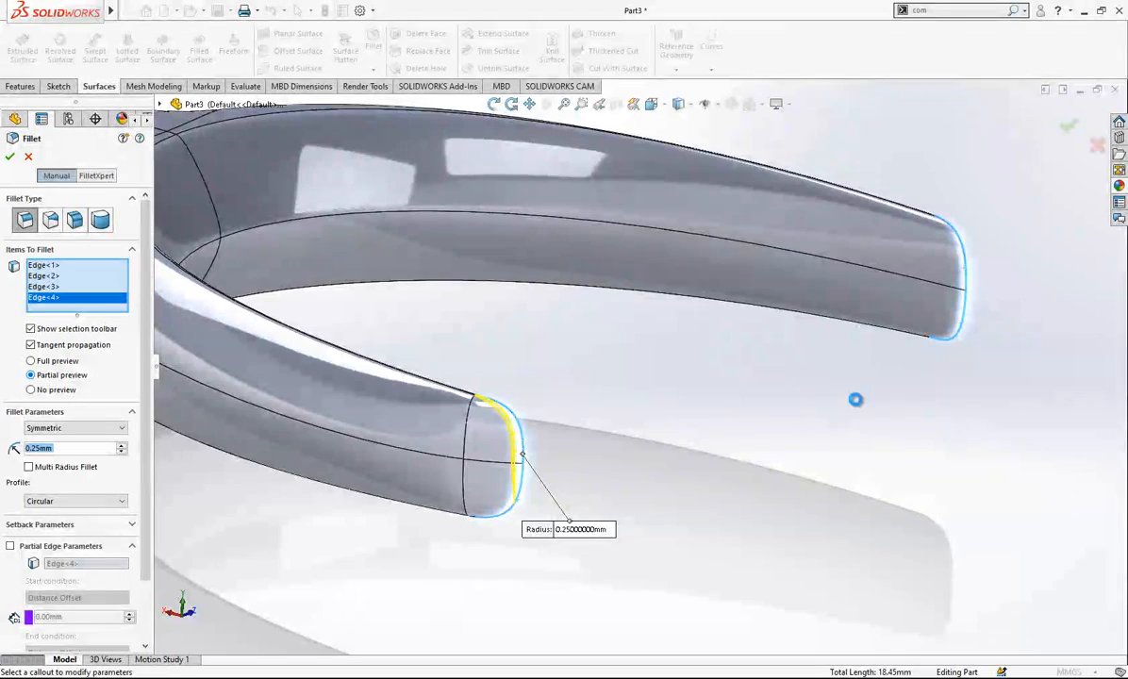
key(Return)
- Try to fillet the long upper edges of both arms with a 0.25 mm radius
middle_drag(614, 408, 514, 396)
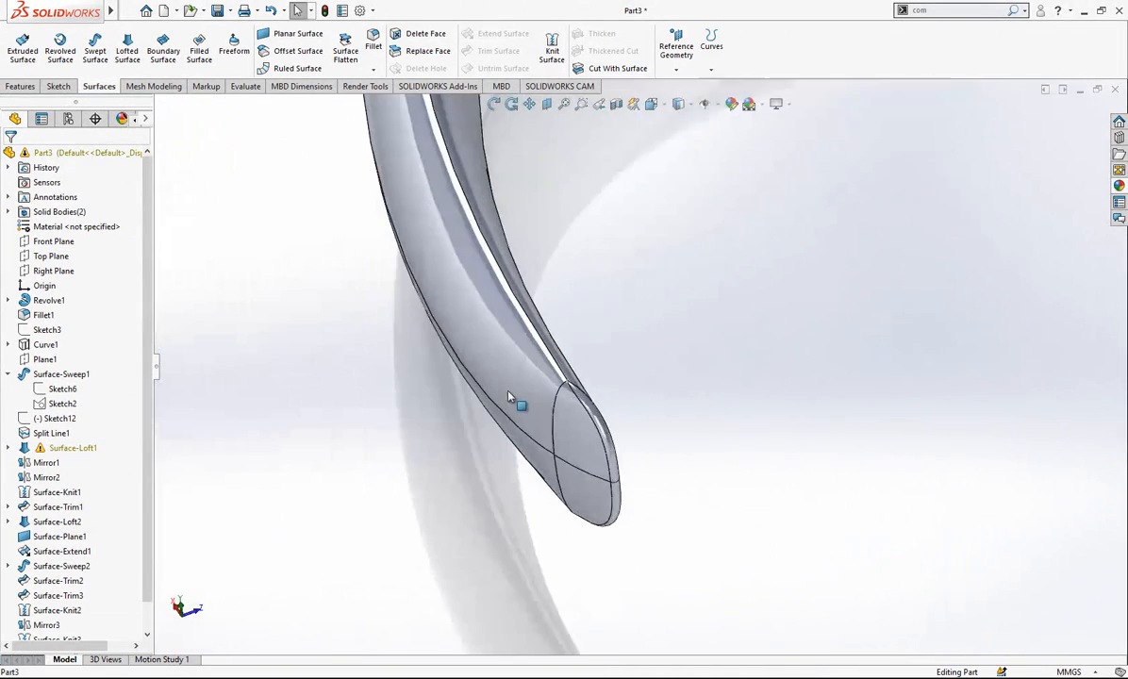
click(579, 383)
click(371, 46)
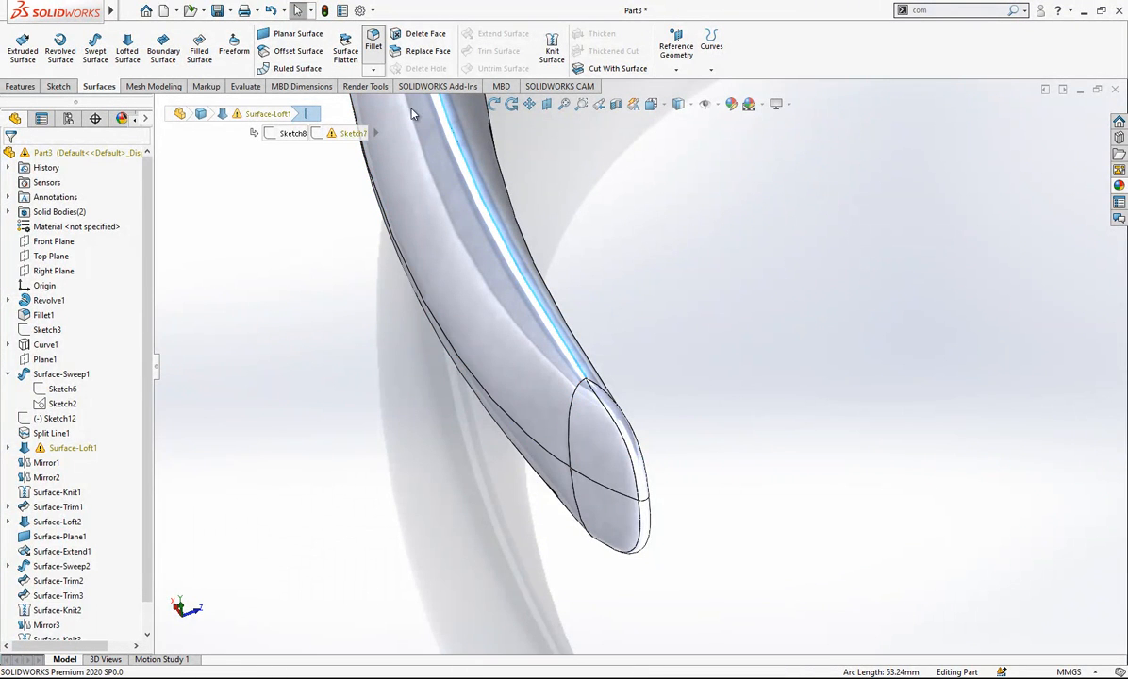
scroll(606, 407, up, 9)
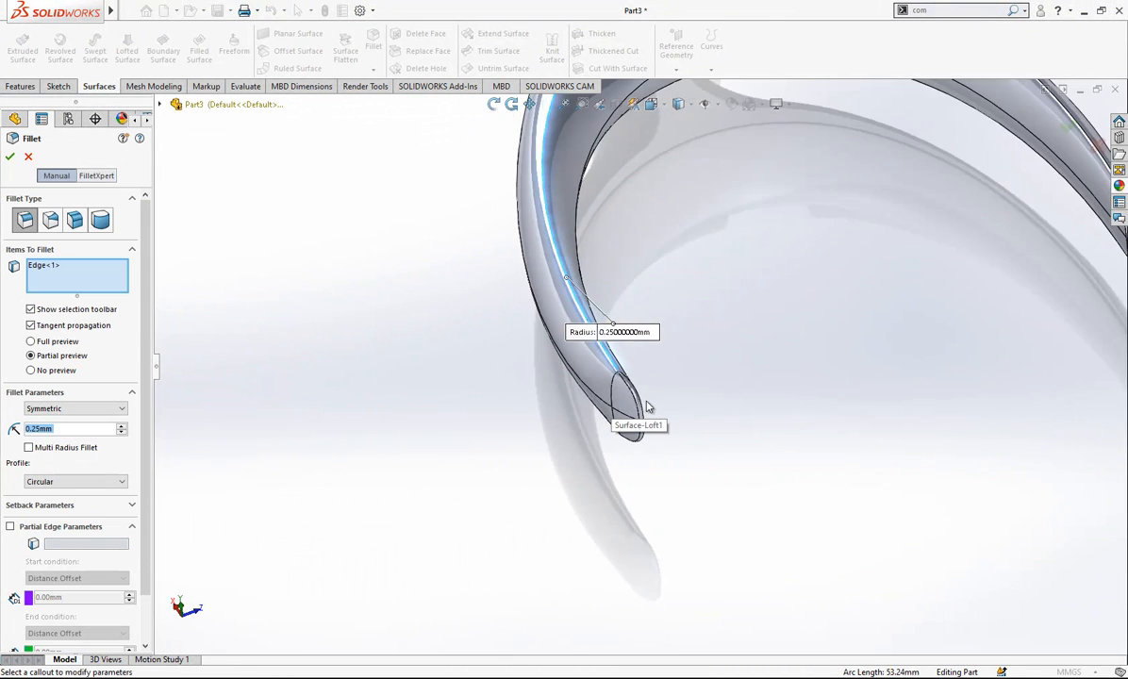
scroll(737, 221, down, 2)
right_click(737, 221)
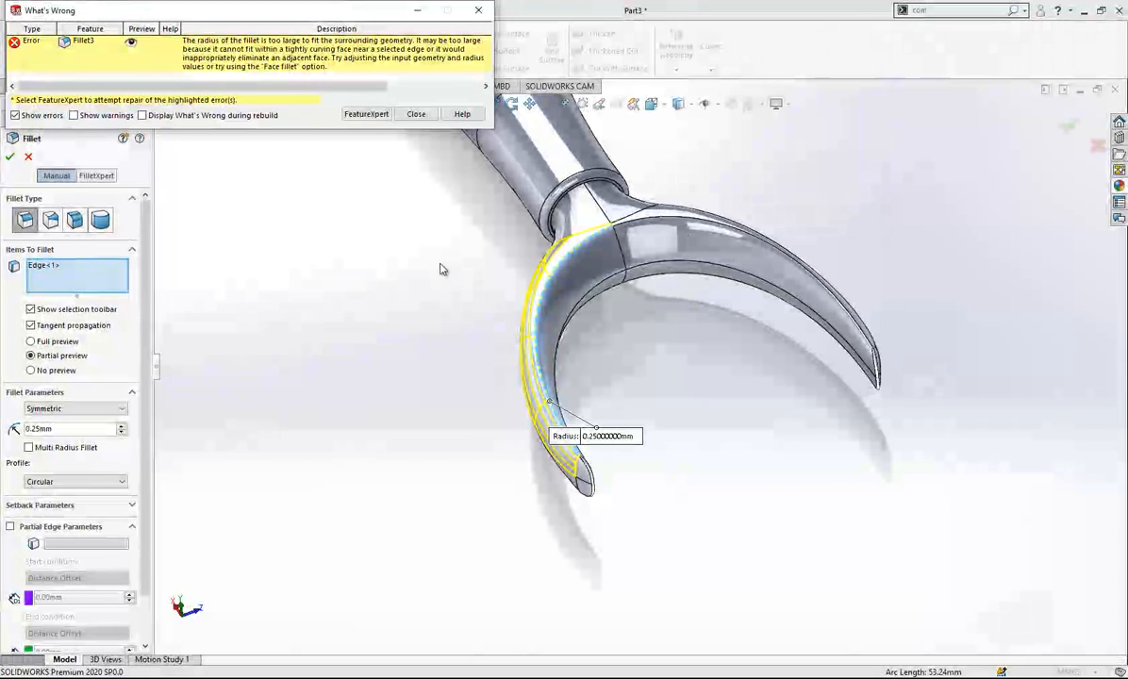
click(416, 113)
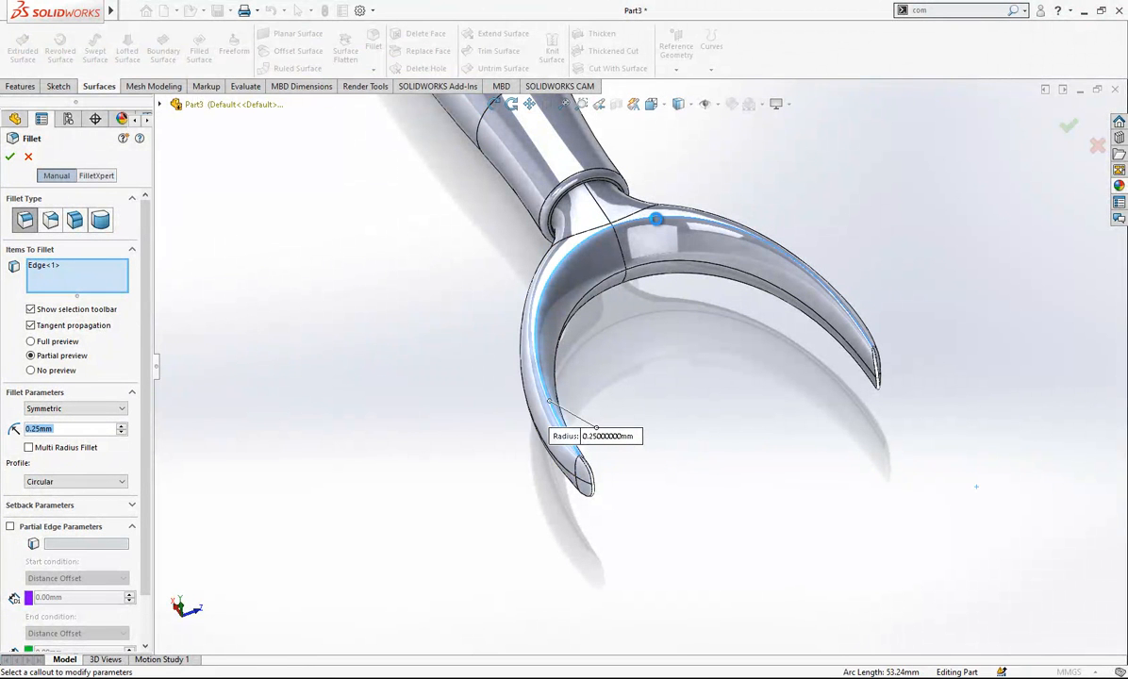
click(769, 240)
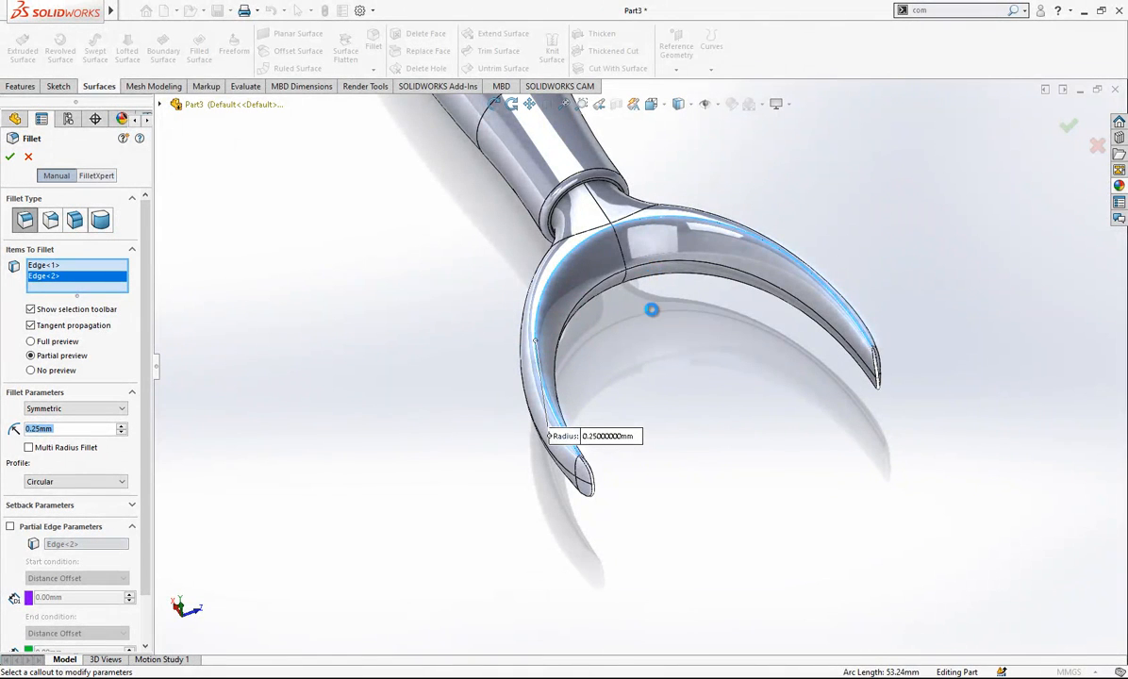
scroll(573, 246, down, 1)
click(416, 117)
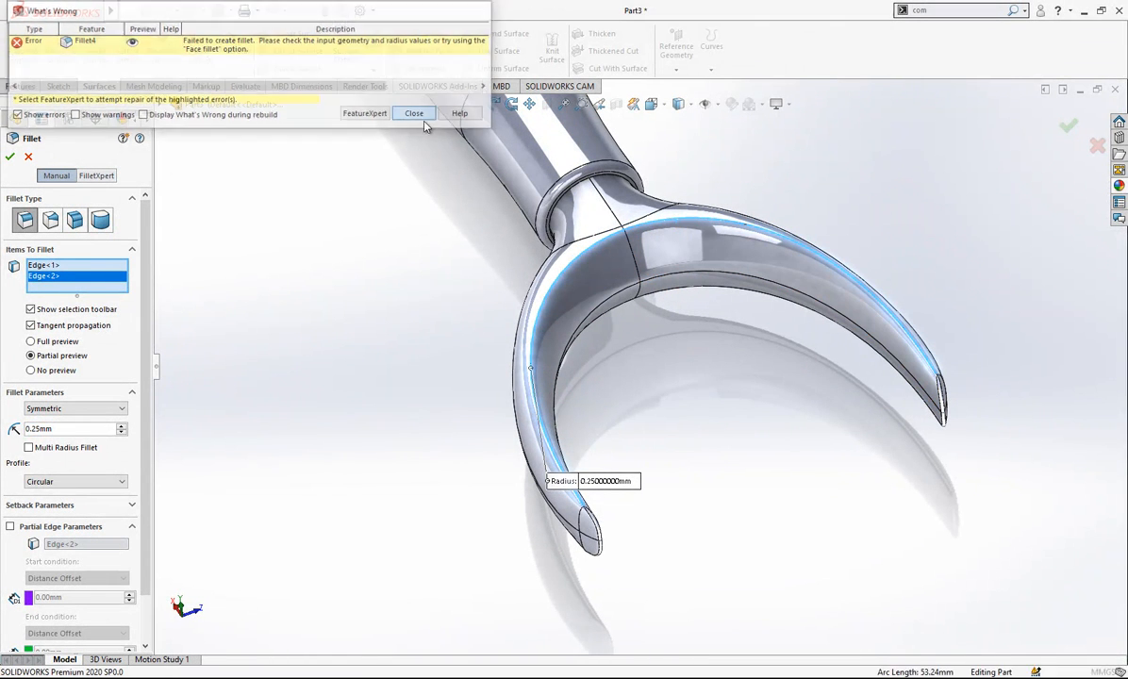
click(31, 156)
- Examine the long arm edges near the tips and the whole tool from several angles
scroll(528, 410, down, 3)
middle_drag(549, 415, 609, 453)
scroll(602, 505, down, 3)
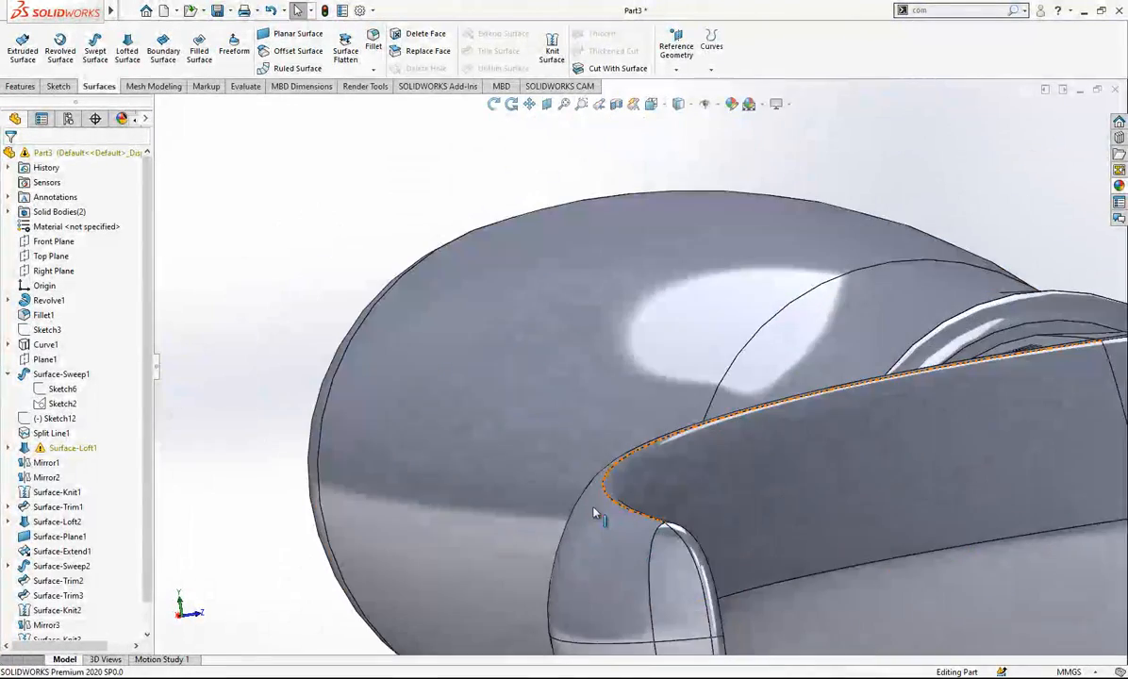
scroll(670, 474, up, 5)
scroll(673, 474, up, 3)
middle_drag(703, 409, 472, 417)
scroll(636, 449, up, 4)
middle_drag(638, 452, 664, 415)
scroll(669, 414, down, 3)
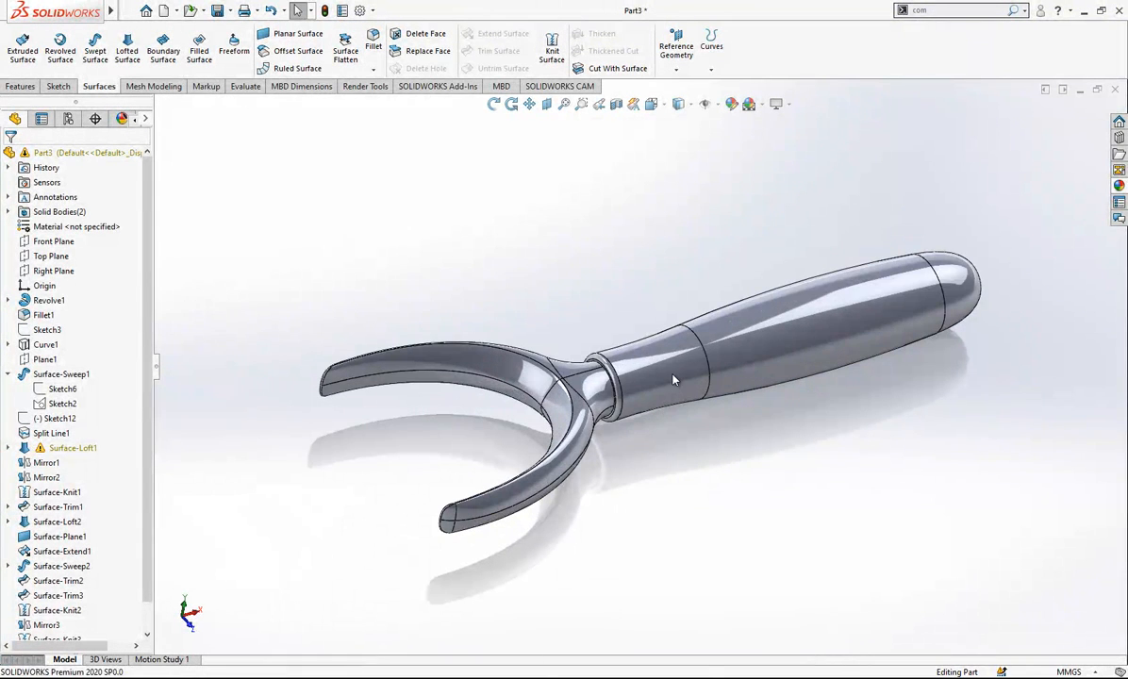
click(674, 380)
click(410, 300)
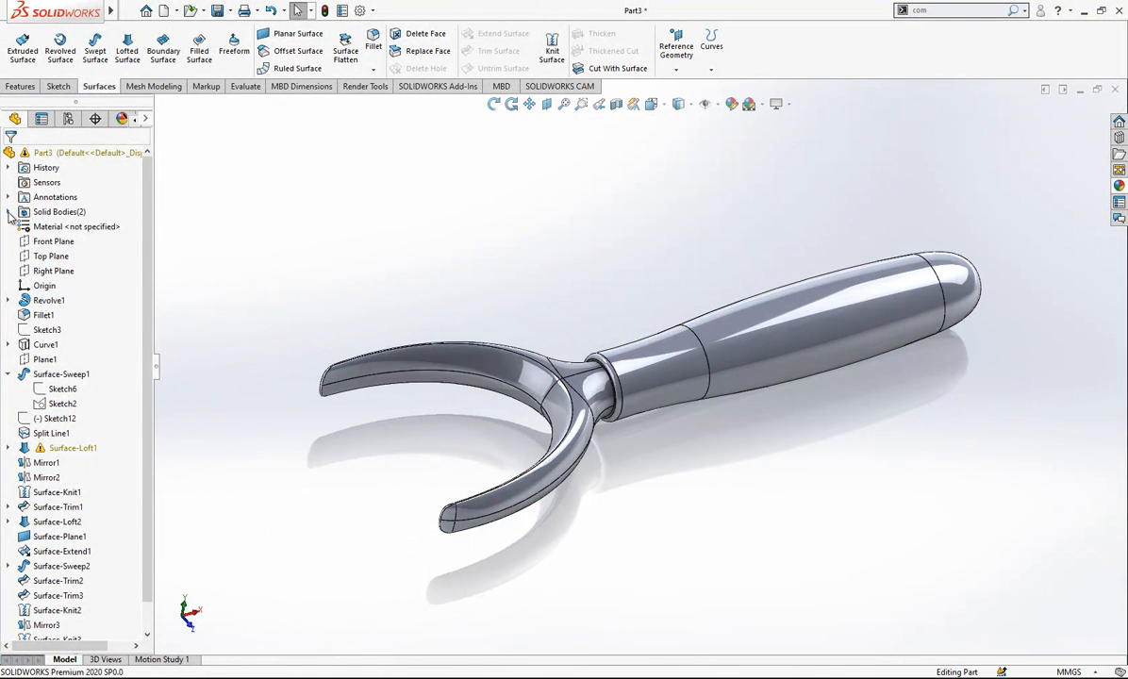
- Apply a dark grey colour, RGB 64, 64, 64, to the handle's solid body
click(8, 211)
click(58, 227)
right_click(61, 229)
click(132, 209)
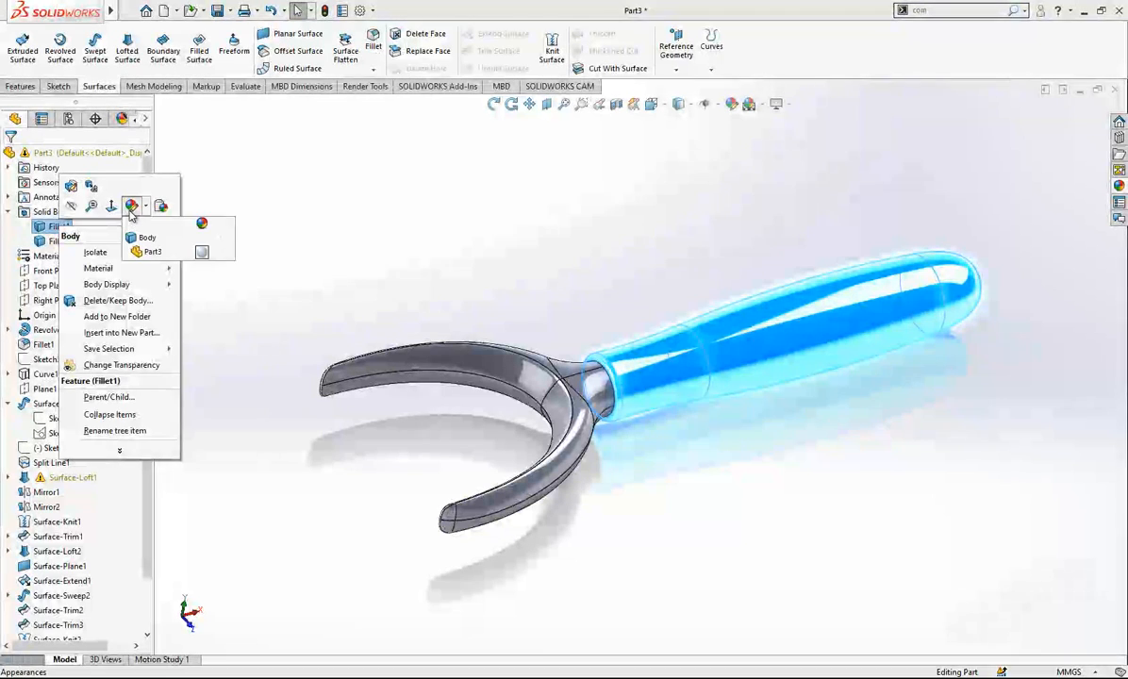
click(147, 240)
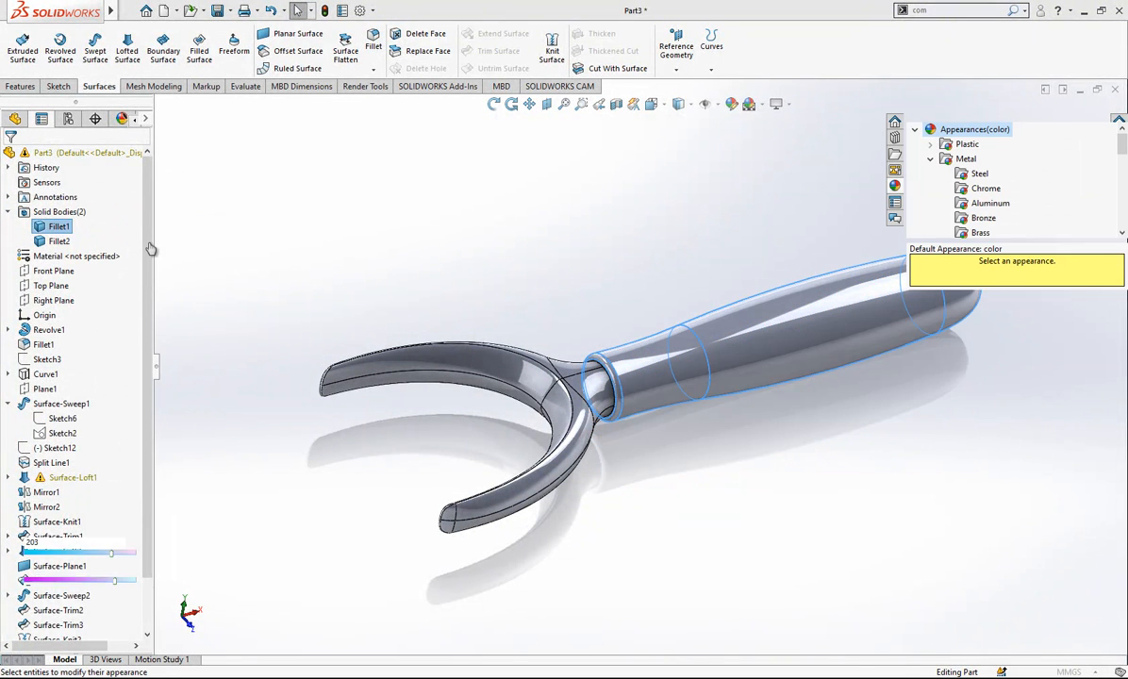
click(107, 449)
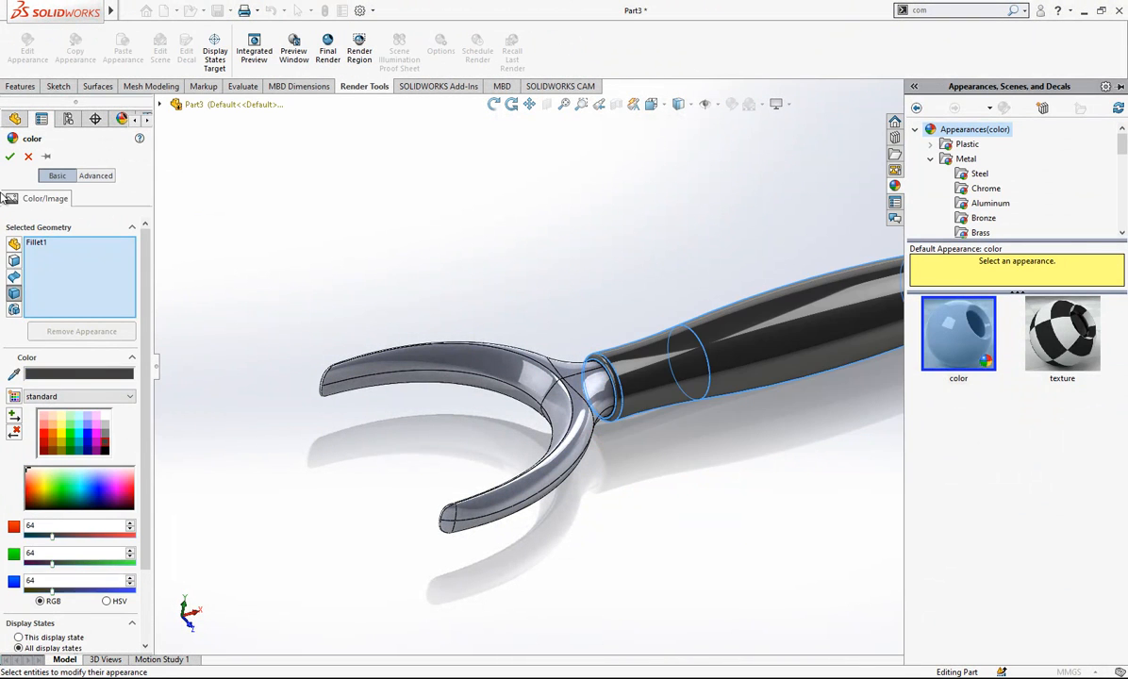
click(9, 155)
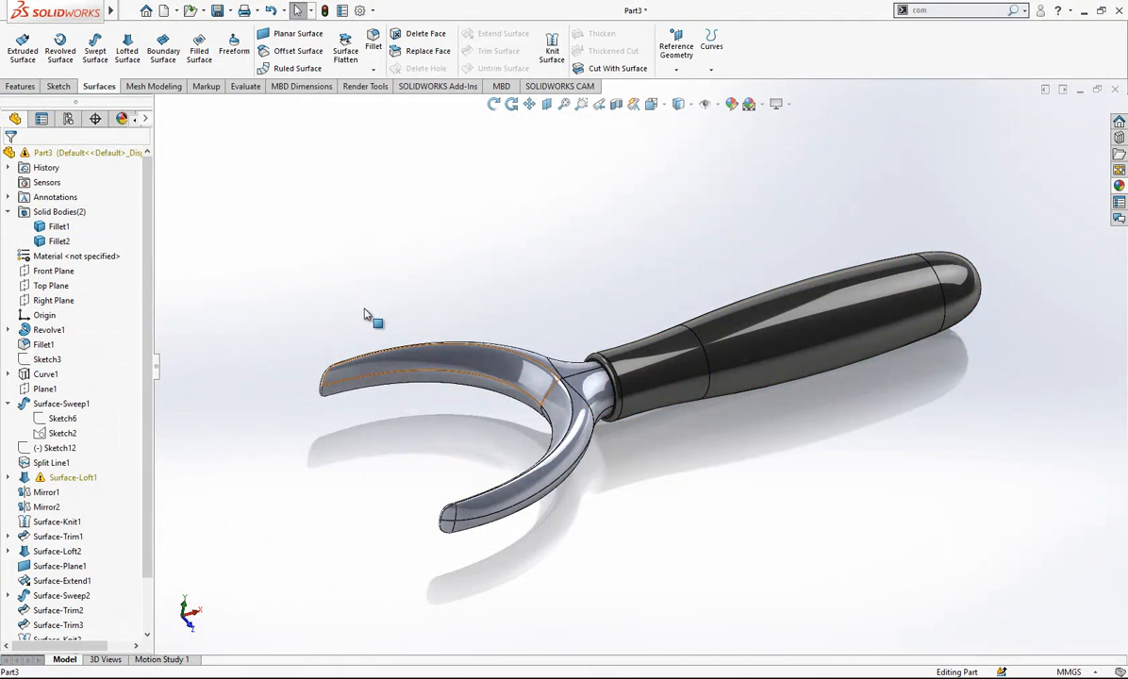
- Apply a neutral grey colour from the standard swatches to the forked arm body
click(58, 241)
right_click(124, 241)
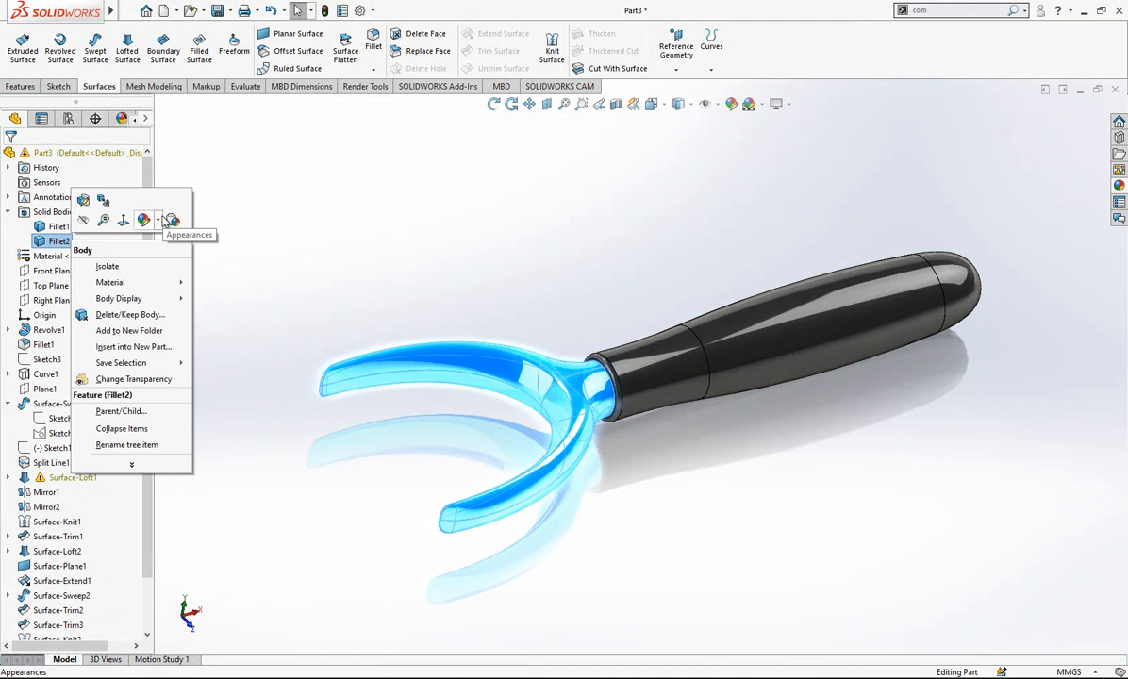
click(164, 221)
click(166, 254)
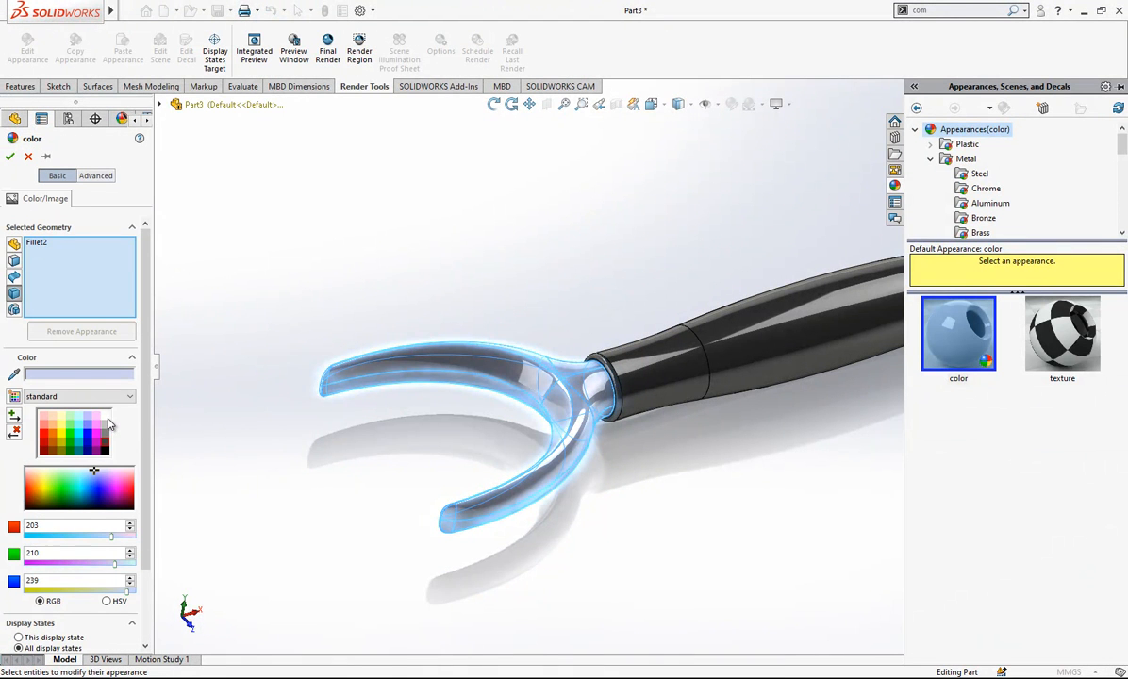
click(105, 424)
click(12, 156)
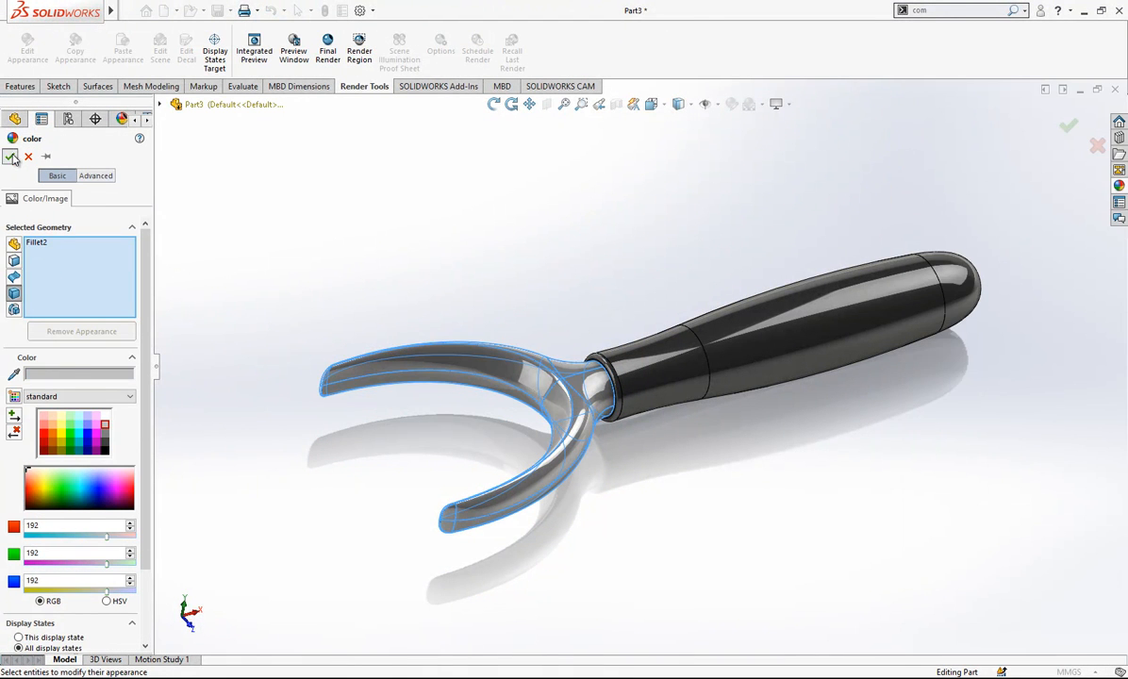
- Change the scene to one with a dark grey gradient background and no floor reflection
click(762, 104)
click(768, 155)
scroll(559, 413, down, 1)
middle_drag(590, 375, 565, 356)
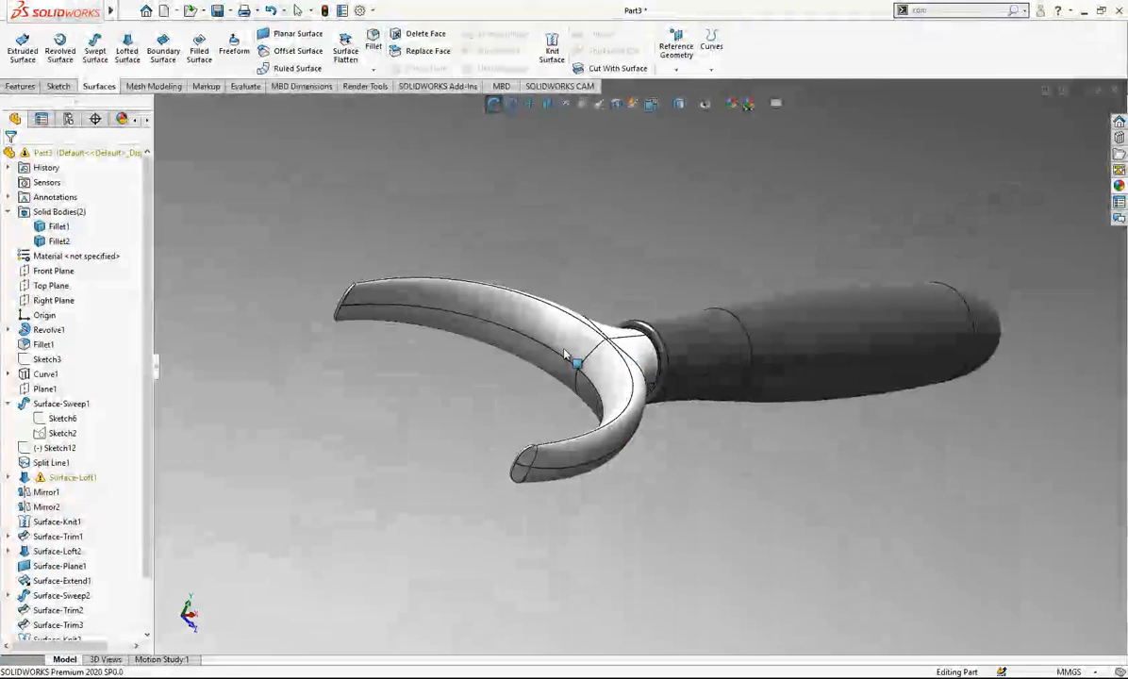
- Start a sketch on the Front Plane and draw a horizontal line about 46 mm long from the origin towards the arm tip
click(52, 270)
click(64, 251)
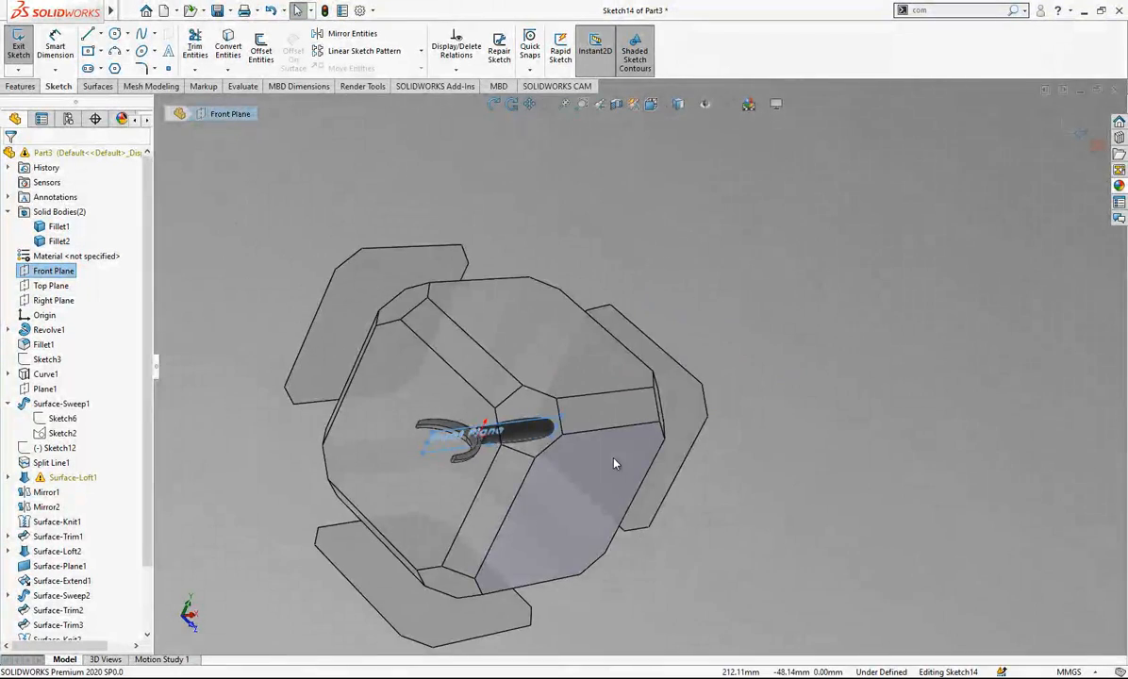
click(614, 459)
scroll(394, 362, down, 5)
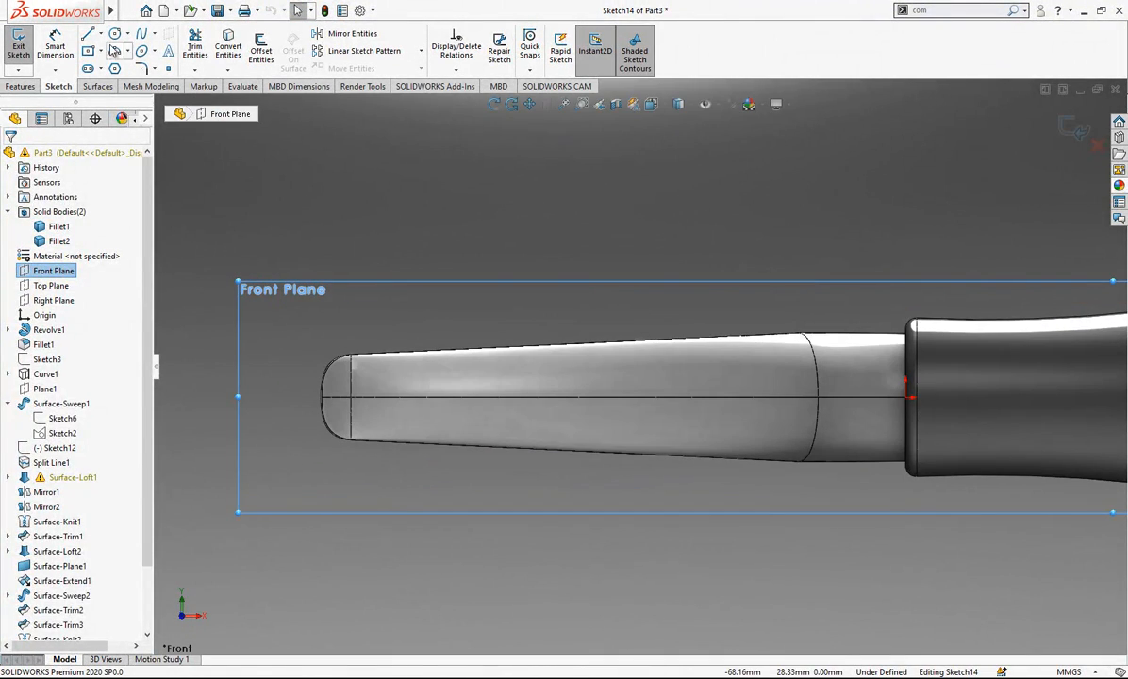
click(911, 396)
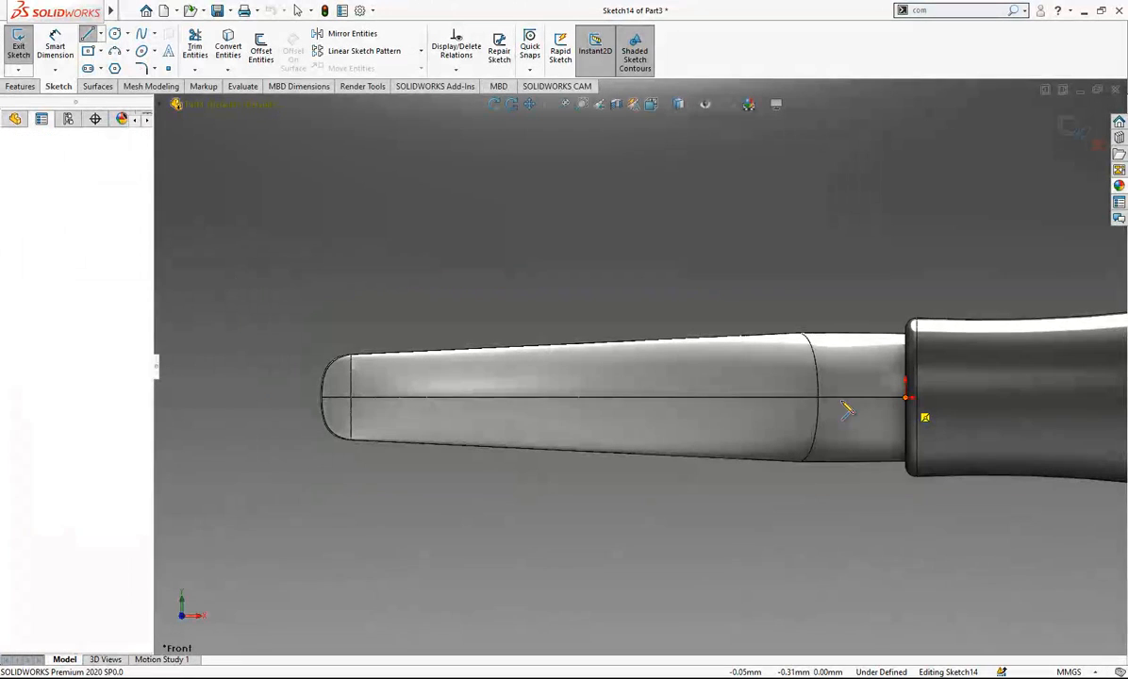
click(415, 397)
key(Escape)
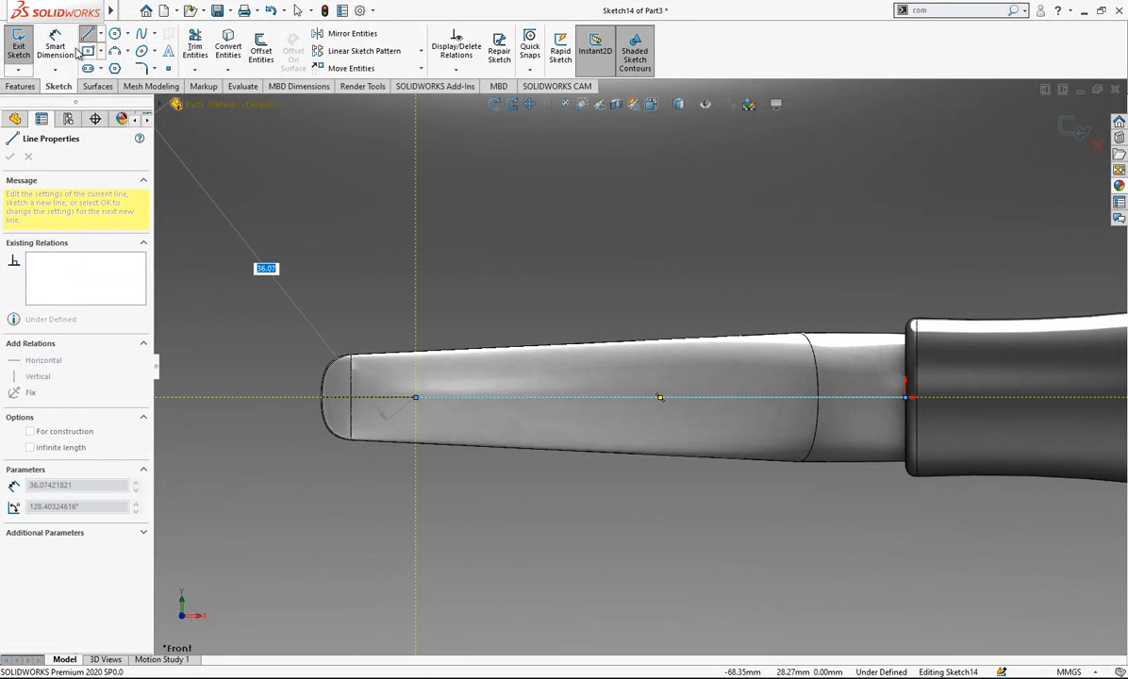
- Dimension the horizontal line to 48 mm and convert it to construction geometry
click(489, 397)
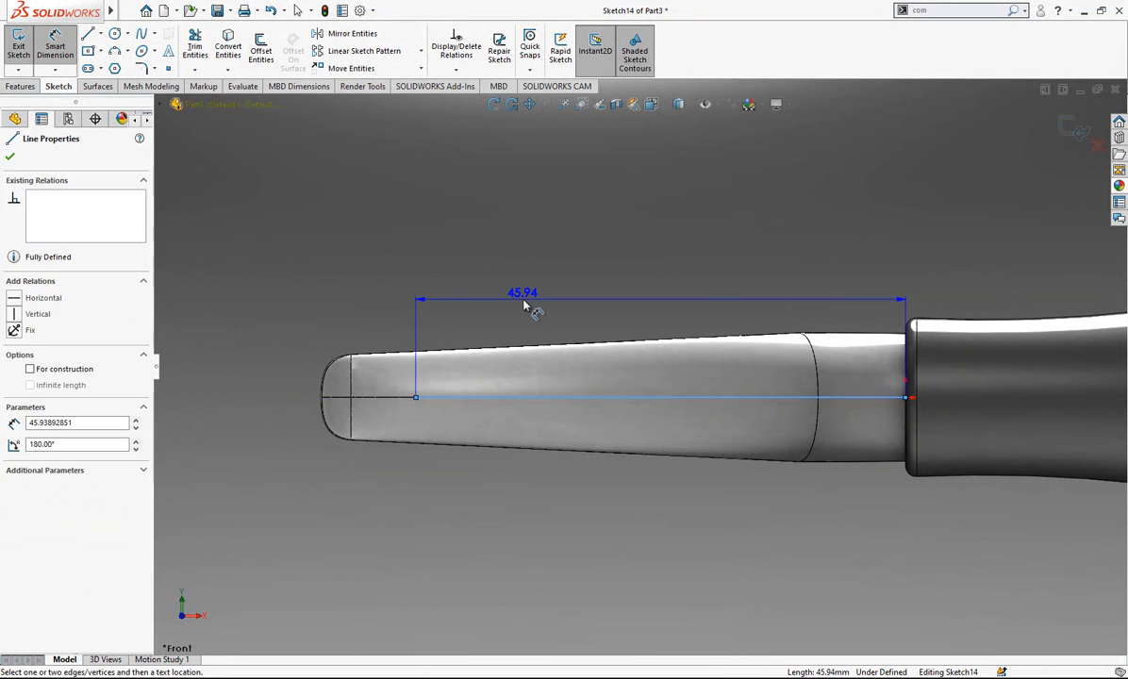
click(524, 304)
text(48)
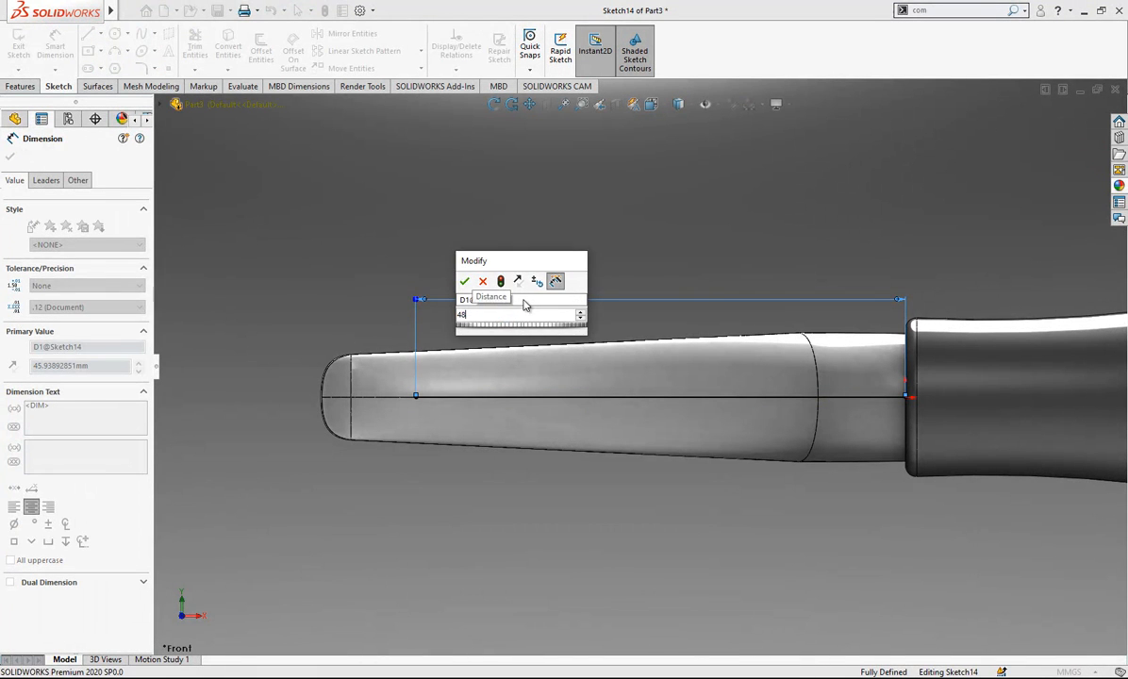
key(Return)
key(Escape)
click(586, 399)
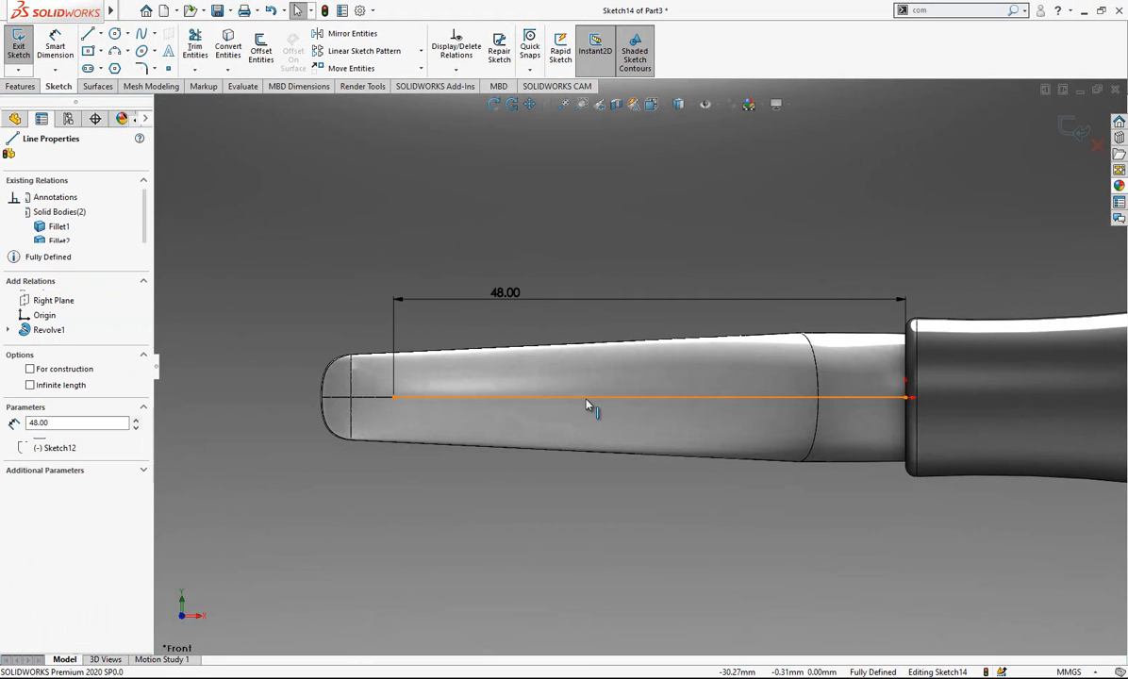
click(645, 364)
- Draw a circle centred on the construction line's outer endpoint and set its diameter to 2.5 mm
click(116, 35)
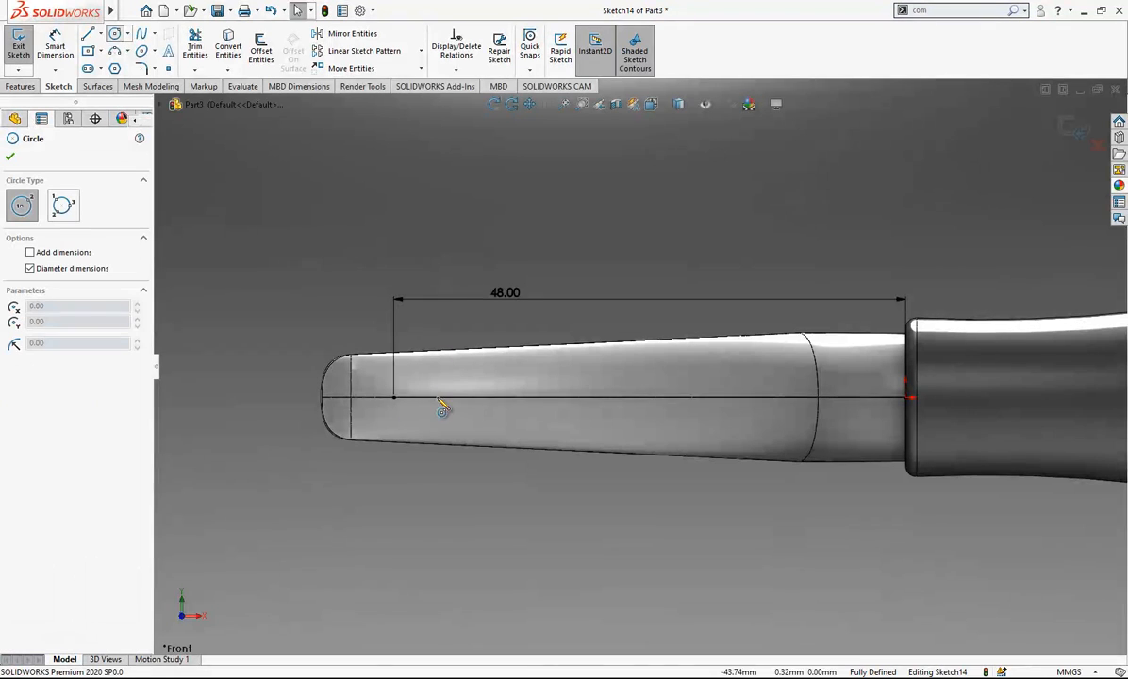
click(394, 398)
click(411, 400)
right_drag(396, 392, 383, 365)
key(Escape)
right_drag(433, 470, 411, 339)
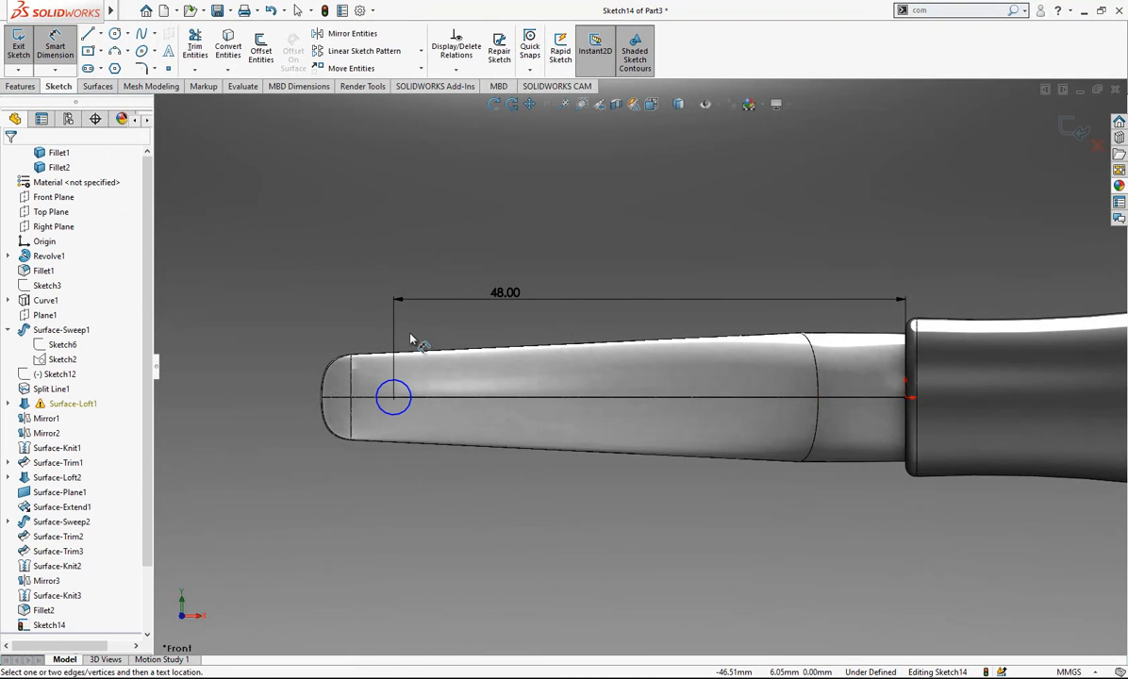
click(412, 396)
click(436, 393)
text(2.5)
key(Return)
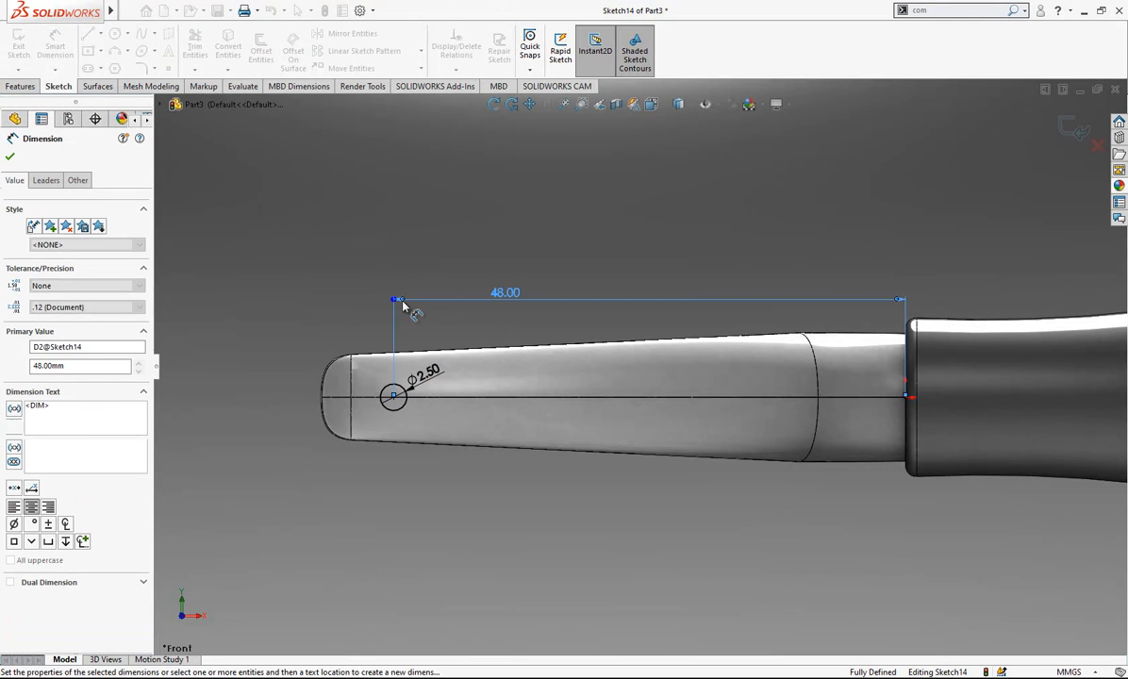
- Cut-extrude the circle through both arm tips using the Mid Plane end condition with a depth of 48 mm
key(Escape)
middle_drag(646, 305, 702, 397)
scroll(684, 373, up, 1)
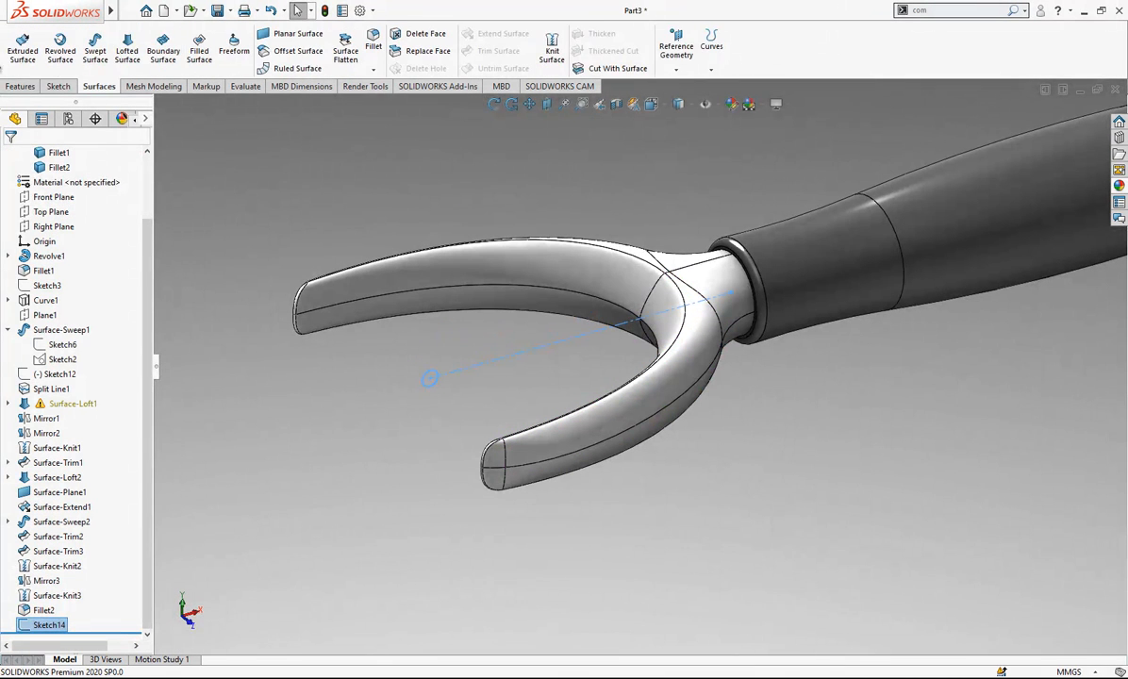
click(19, 86)
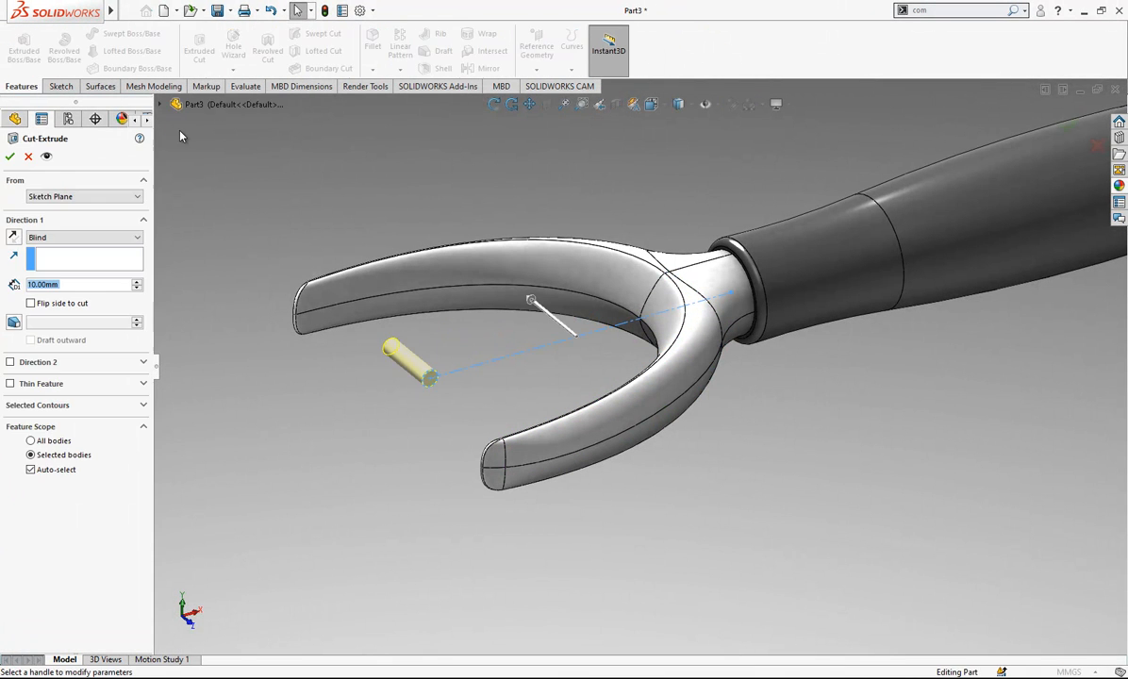
click(38, 237)
click(66, 321)
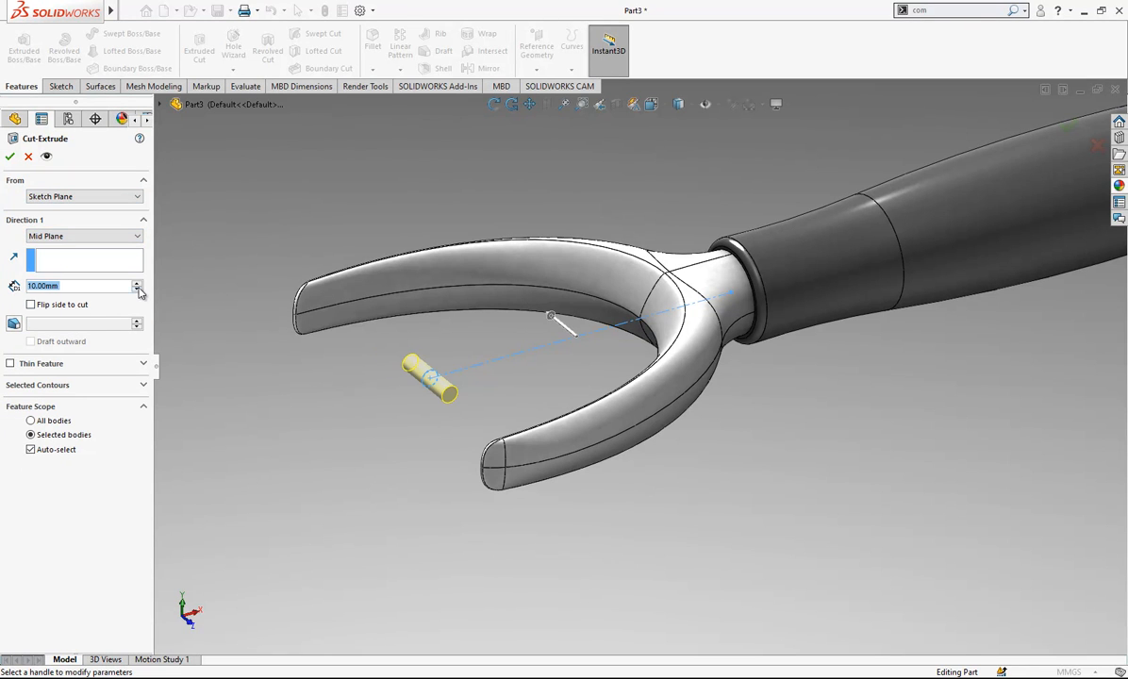
click(138, 283)
click(138, 283)
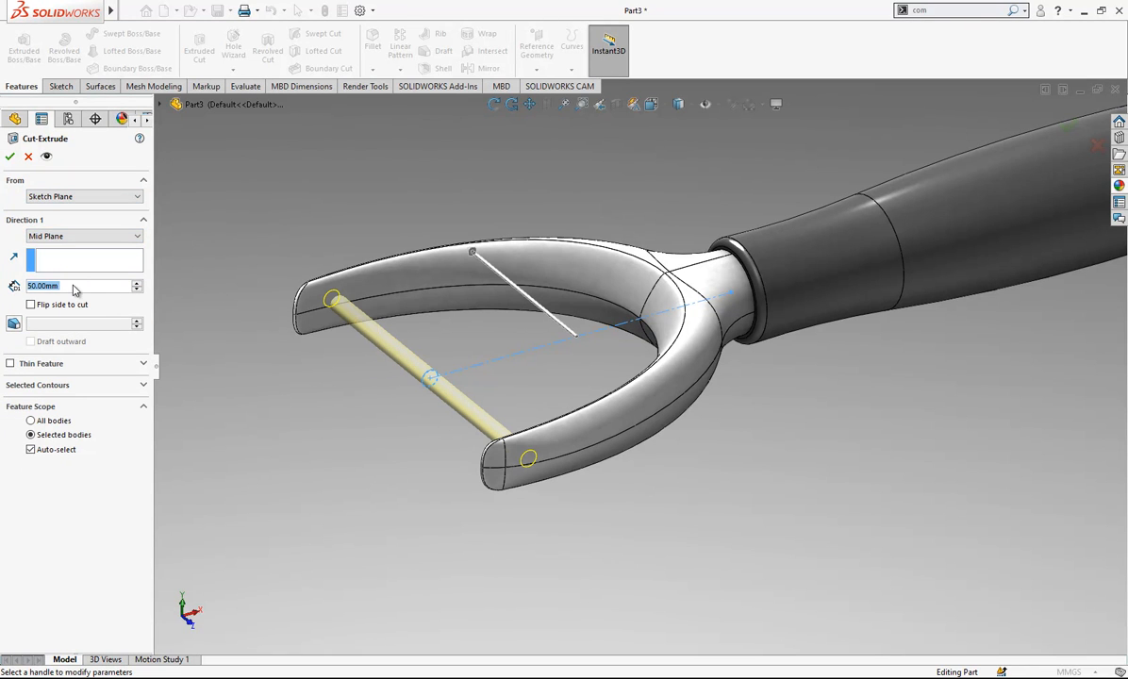
text(47)
key(Return)
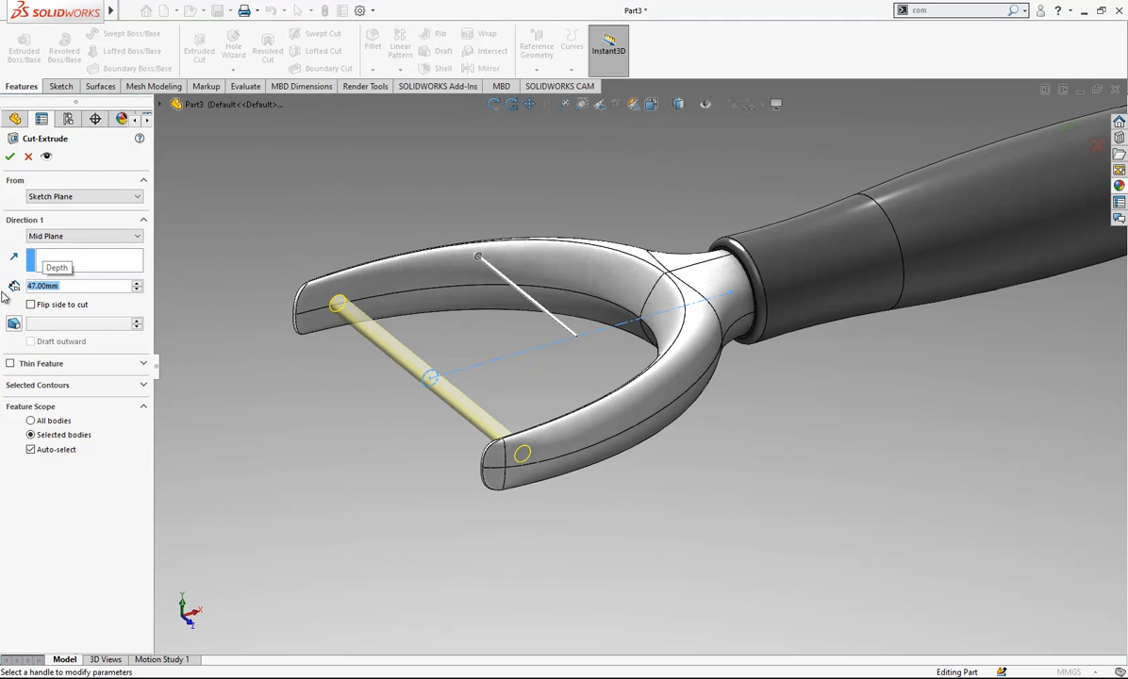
text(48)
key(Return)
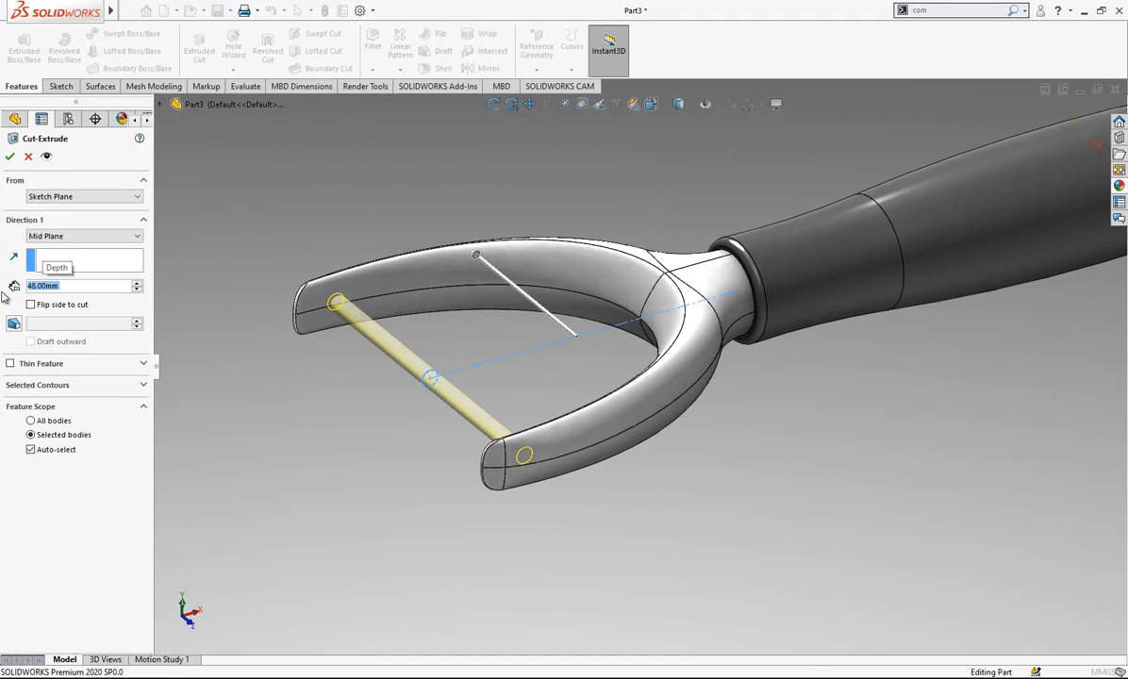
key(Return)
- Set the view to Front and switch the display style to Hidden Lines Visible
mouse_move(364, 309)
middle_down()
mouse_move(360, 355)
mouse_move(406, 388)
mouse_move(410, 315)
mouse_move(378, 305)
middle_up()
click(651, 104)
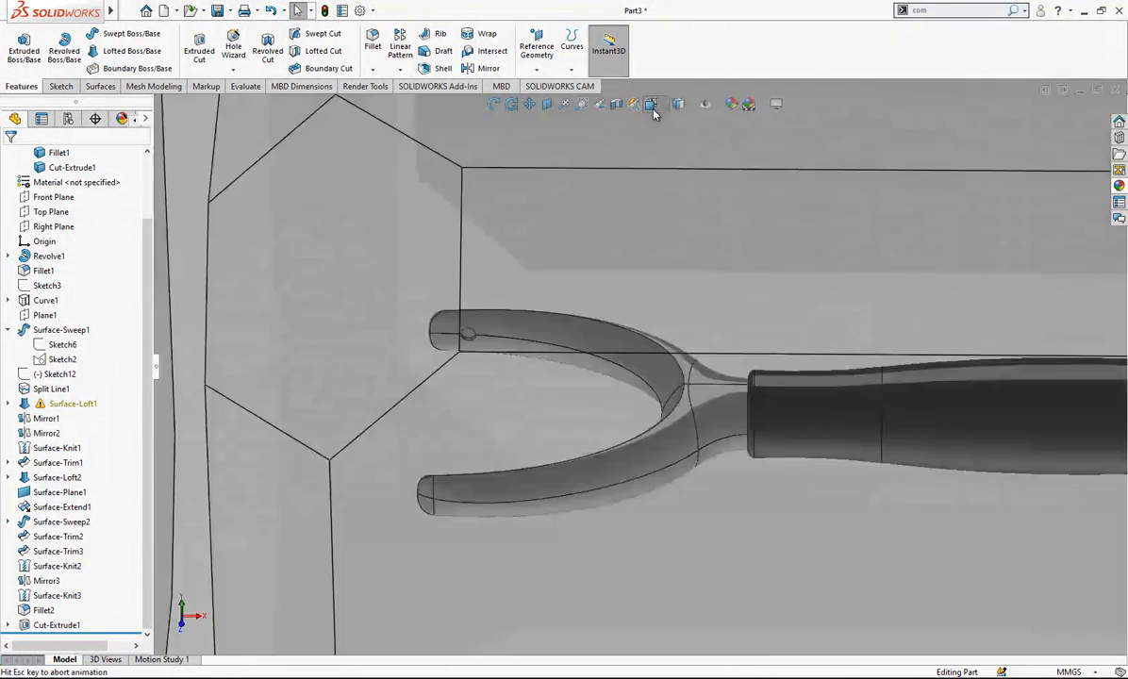
click(477, 461)
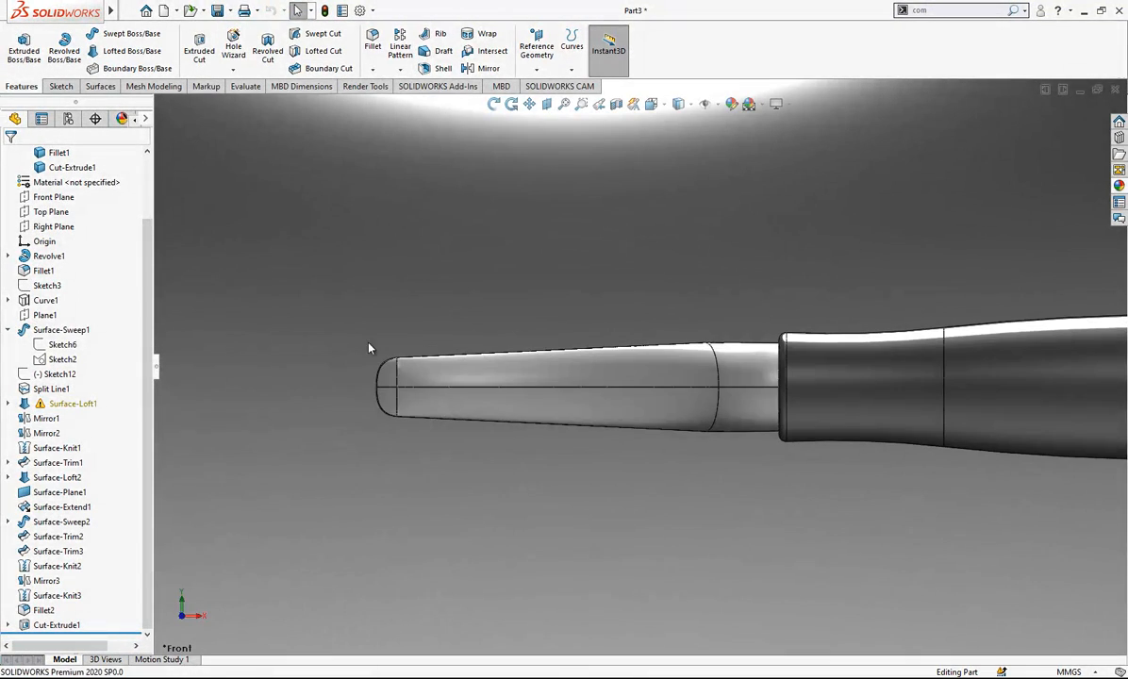
click(686, 108)
click(681, 185)
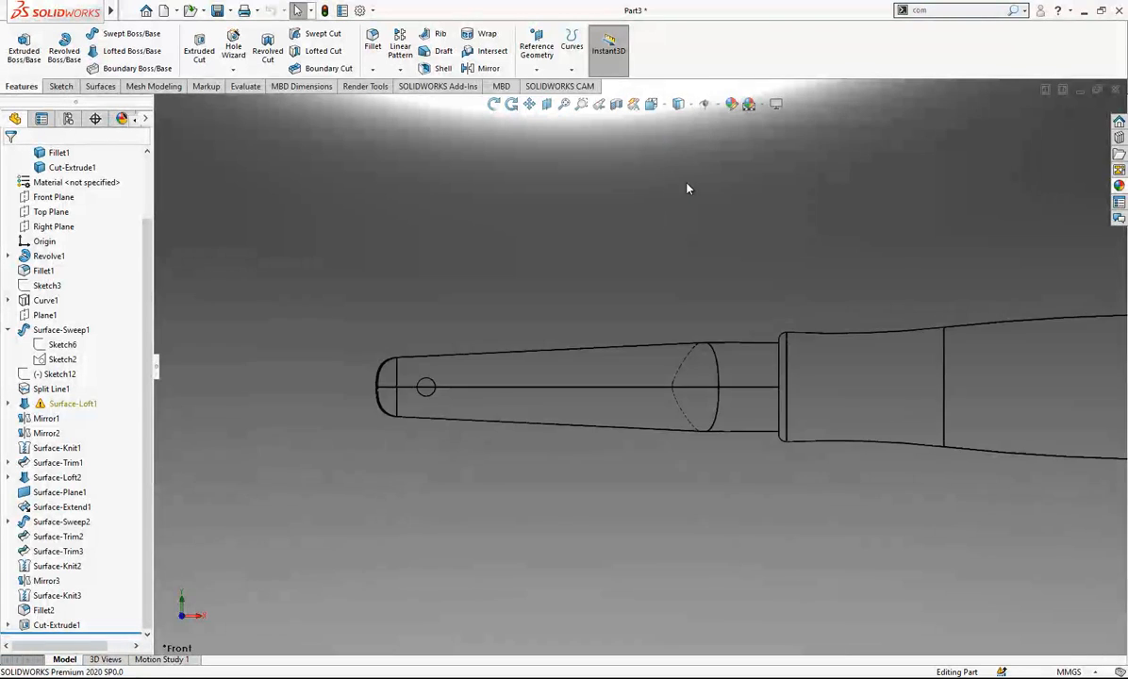
- Start a sketch on the Front Plane and draw a three-point arc of about 4.35 mm radius across the small hole
scroll(441, 415, down, 4)
click(54, 196)
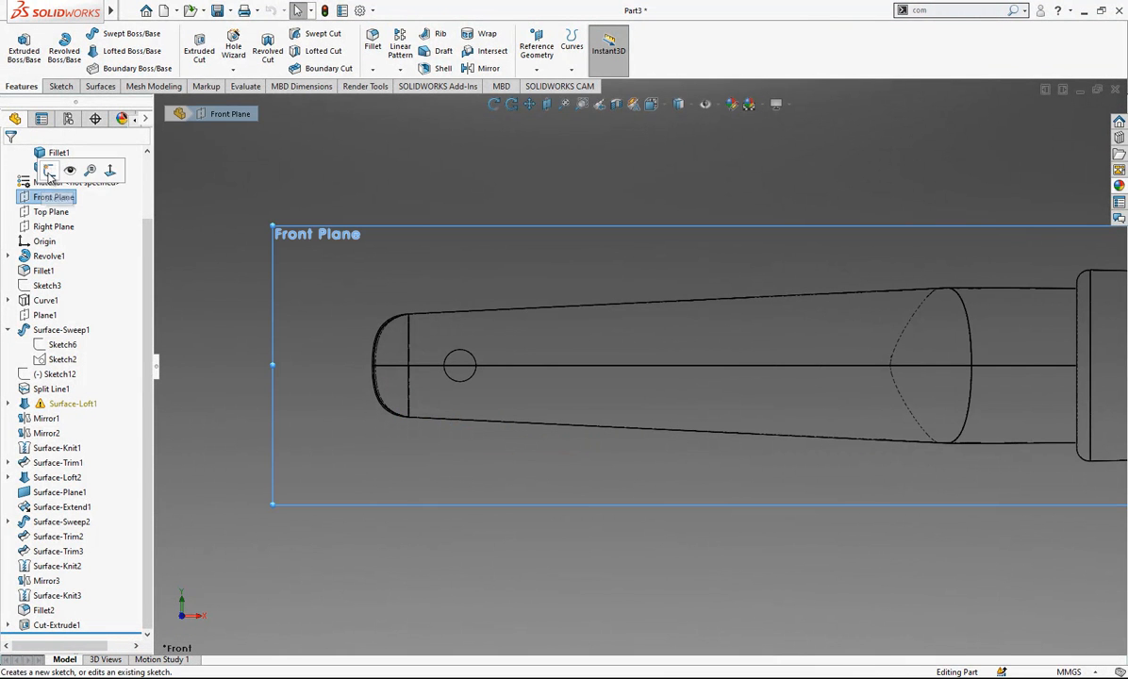
click(52, 172)
click(113, 56)
scroll(455, 430, down, 5)
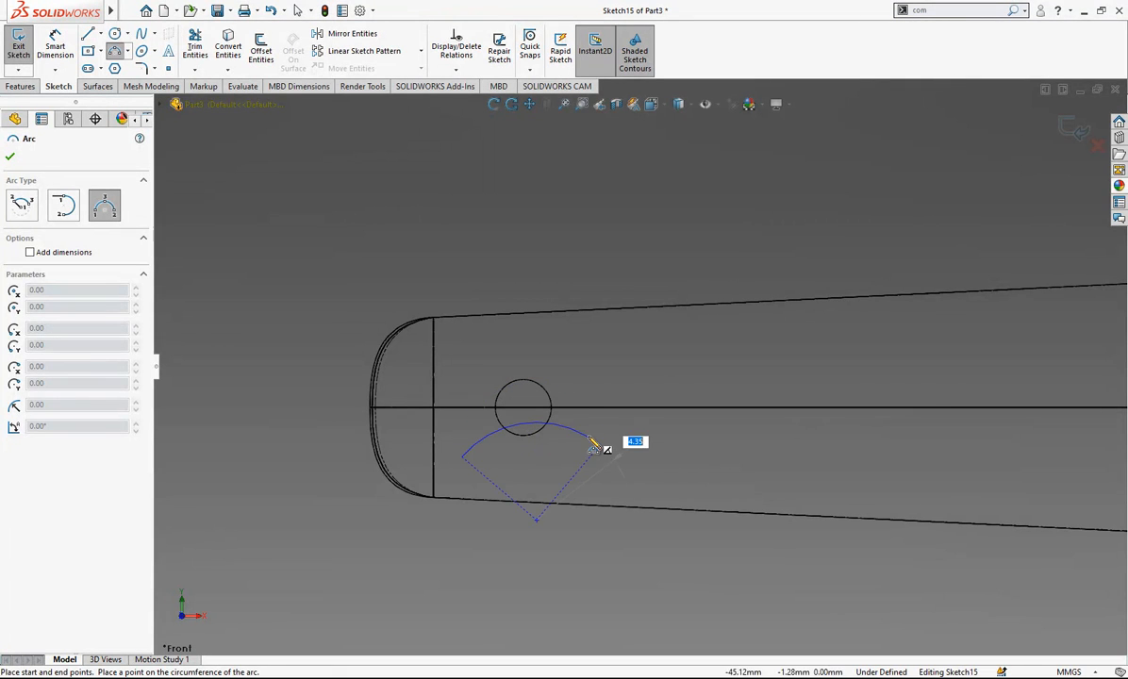
click(596, 443)
key(Escape)
- Draw a vertical construction line about 7 mm long upwards from the small hole's centre
click(89, 36)
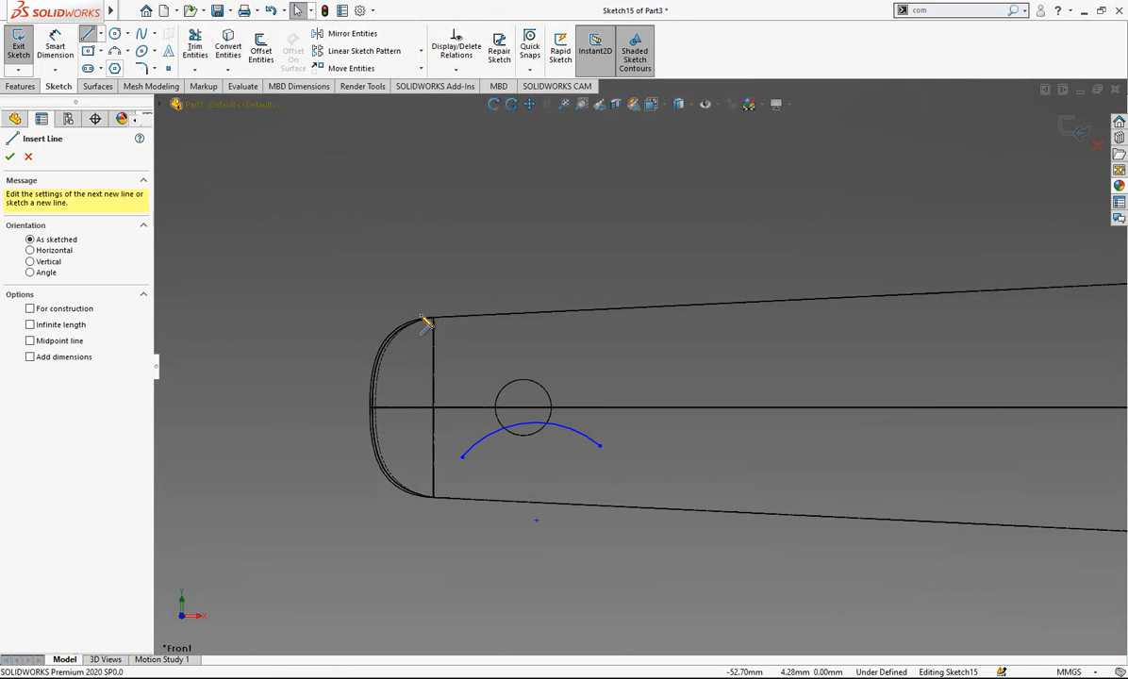
click(523, 408)
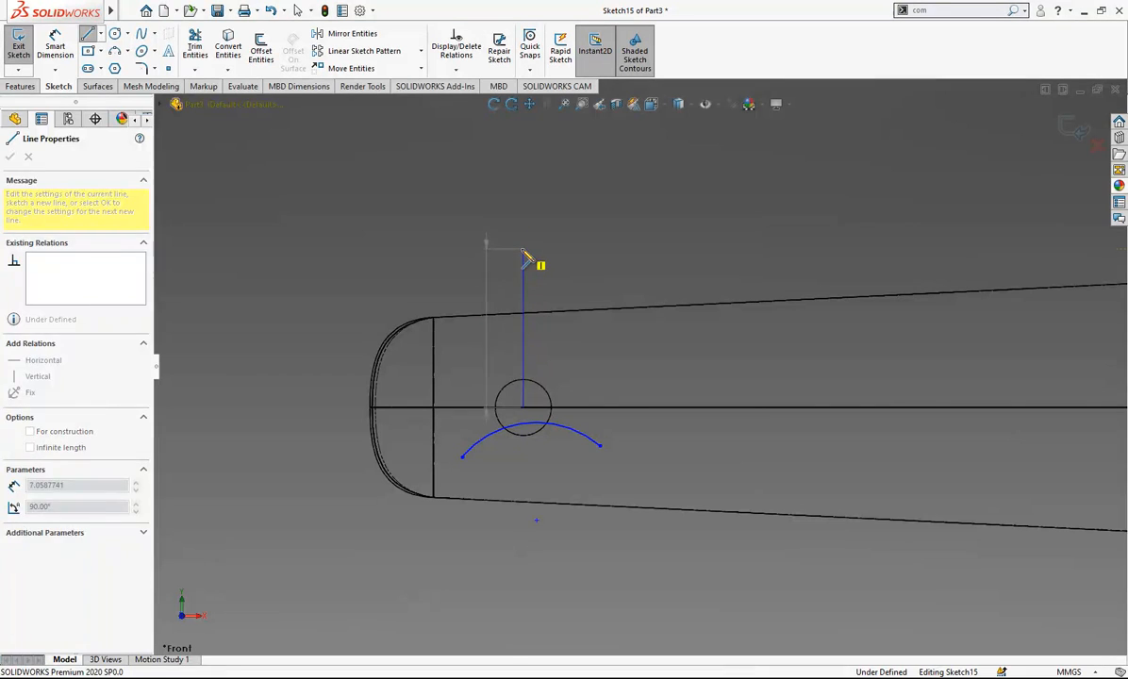
click(523, 250)
key(Escape)
click(522, 283)
click(581, 240)
key(Escape)
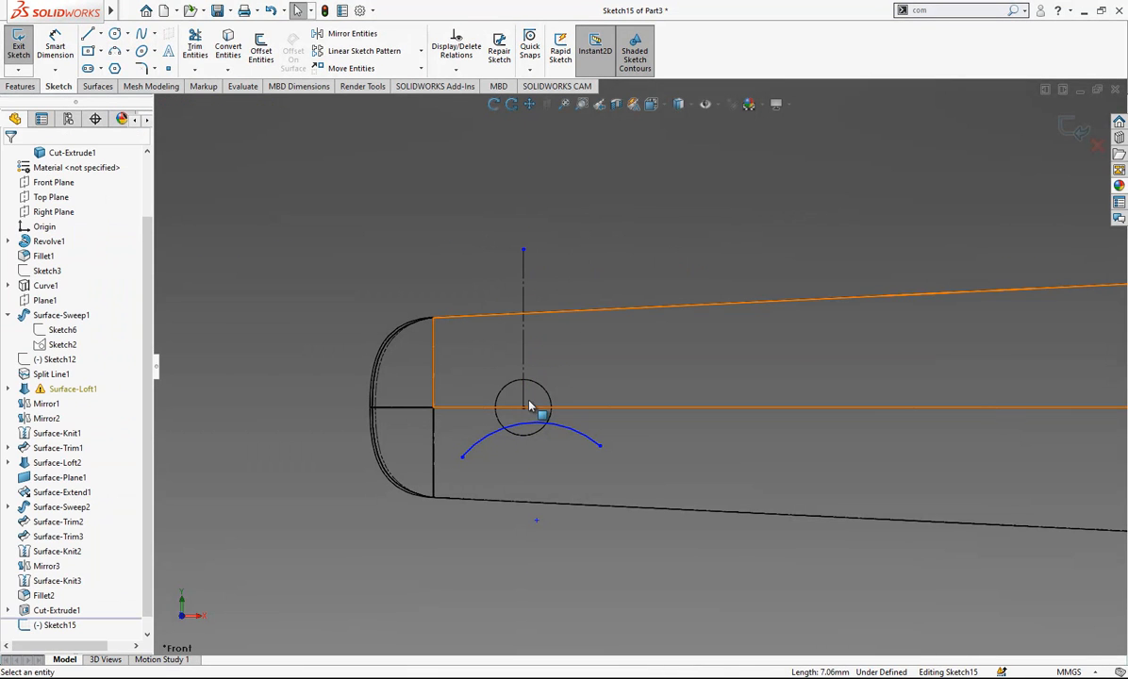
- Add a Midpoint relation between the arc and the vertical line's lower endpoint at the hole centre
click(534, 426)
ctrl+click(525, 410)
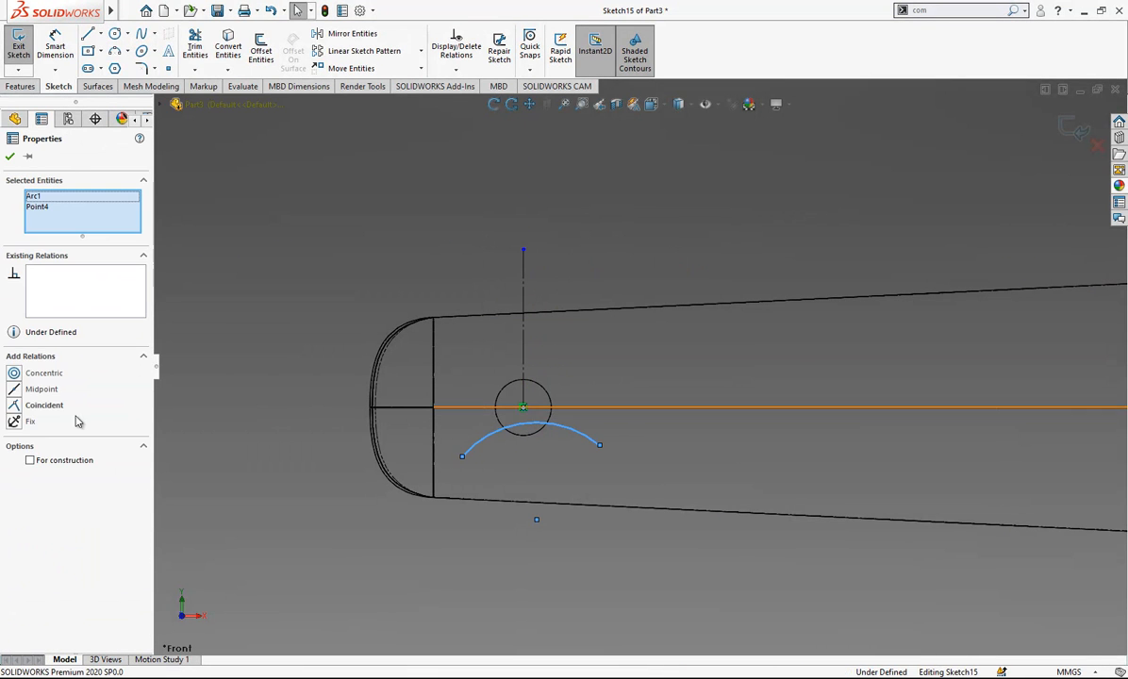
click(45, 392)
key(Escape)
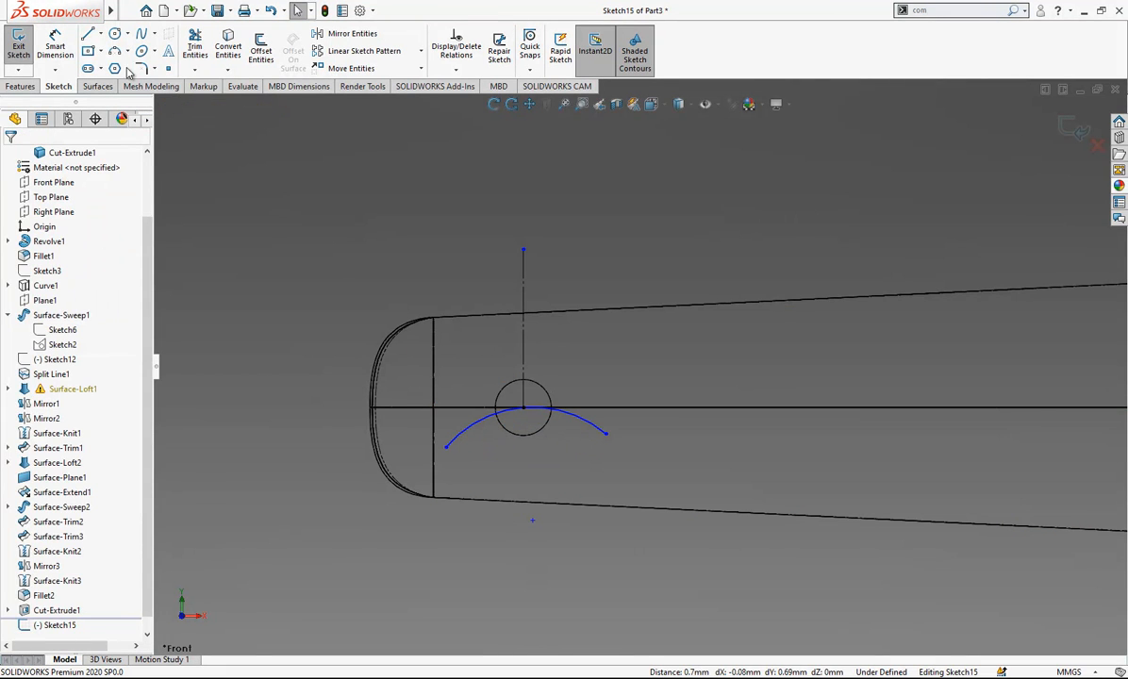
- Connect the arc's two endpoints with a line, convert it to construction geometry and make it horizontal
click(88, 34)
click(447, 448)
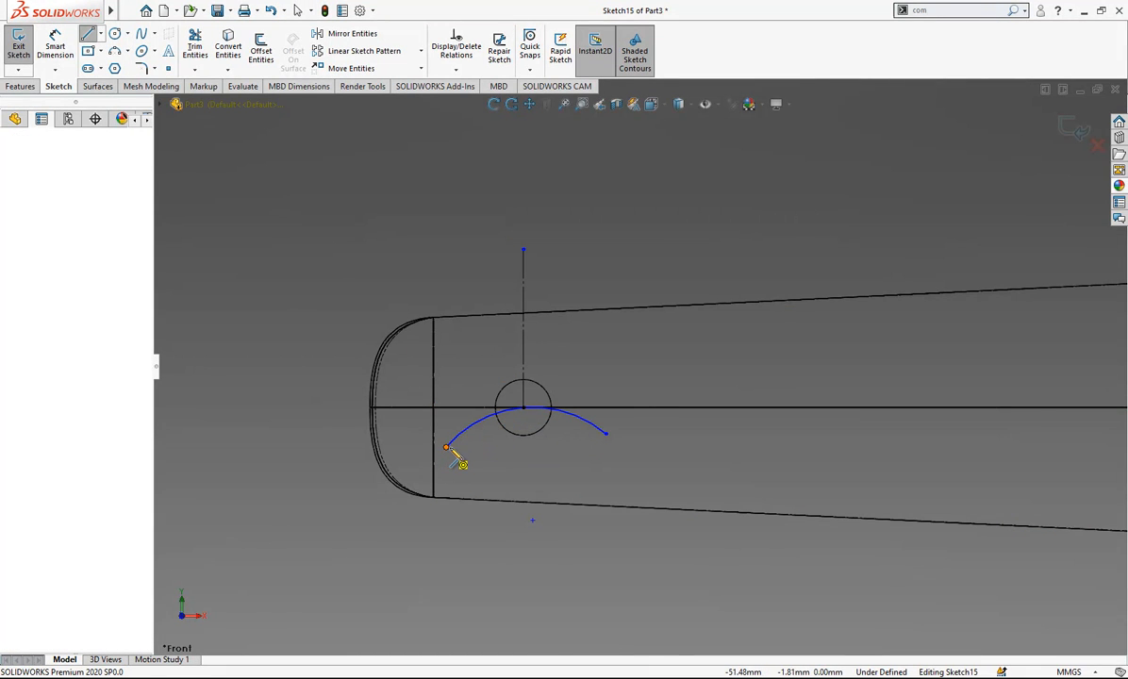
click(605, 433)
key(Escape)
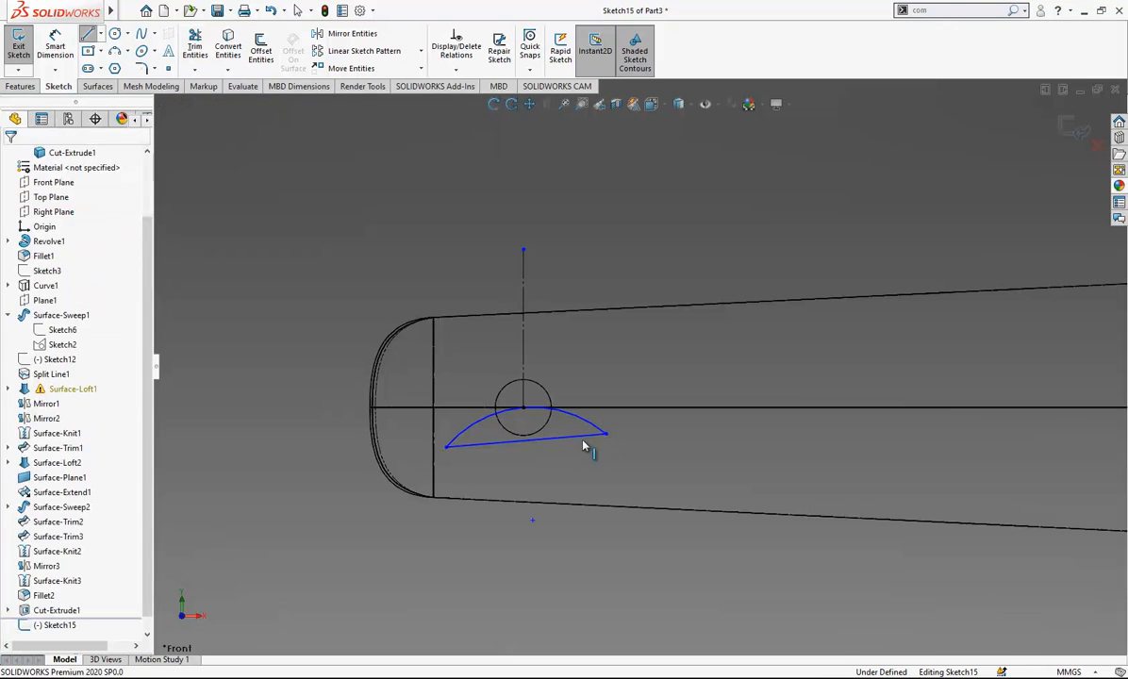
click(583, 437)
click(662, 400)
click(594, 421)
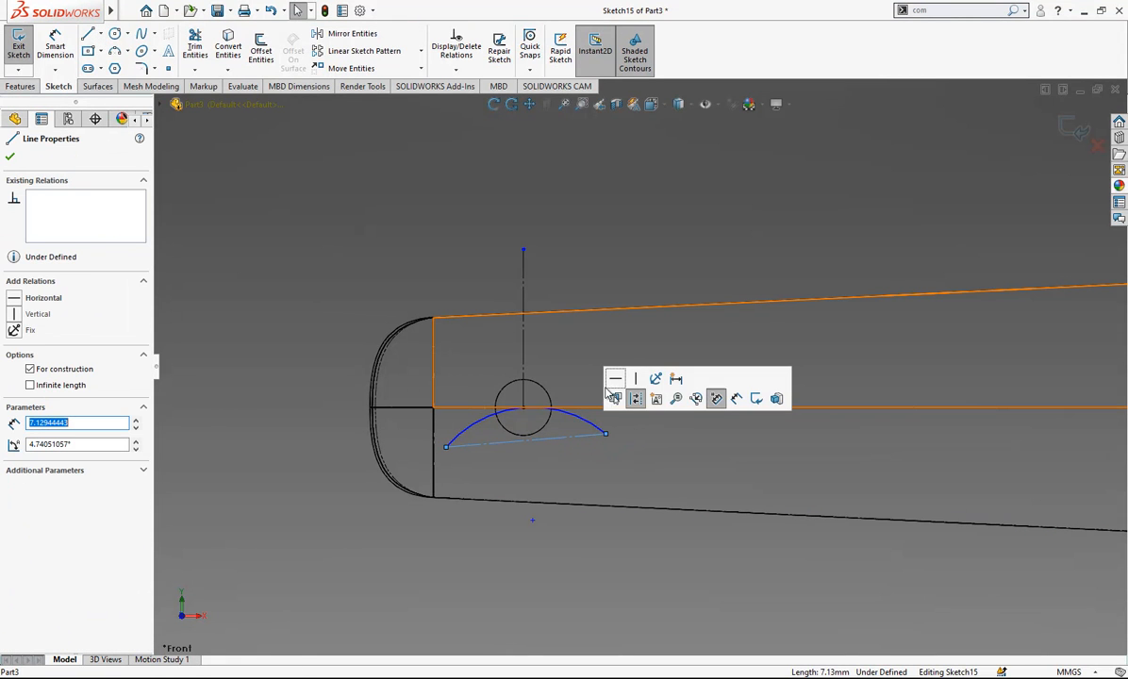
- Dimension the arc and set its radius to 10 mm
click(67, 41)
click(469, 432)
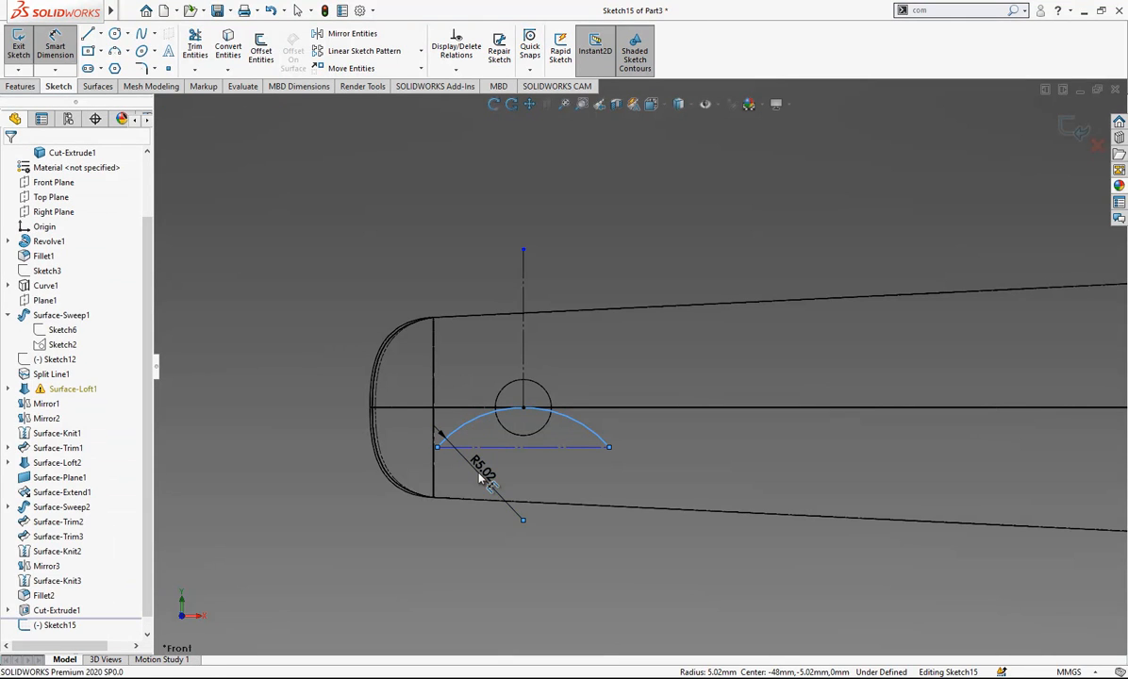
click(478, 470)
text(10)
key(Return)
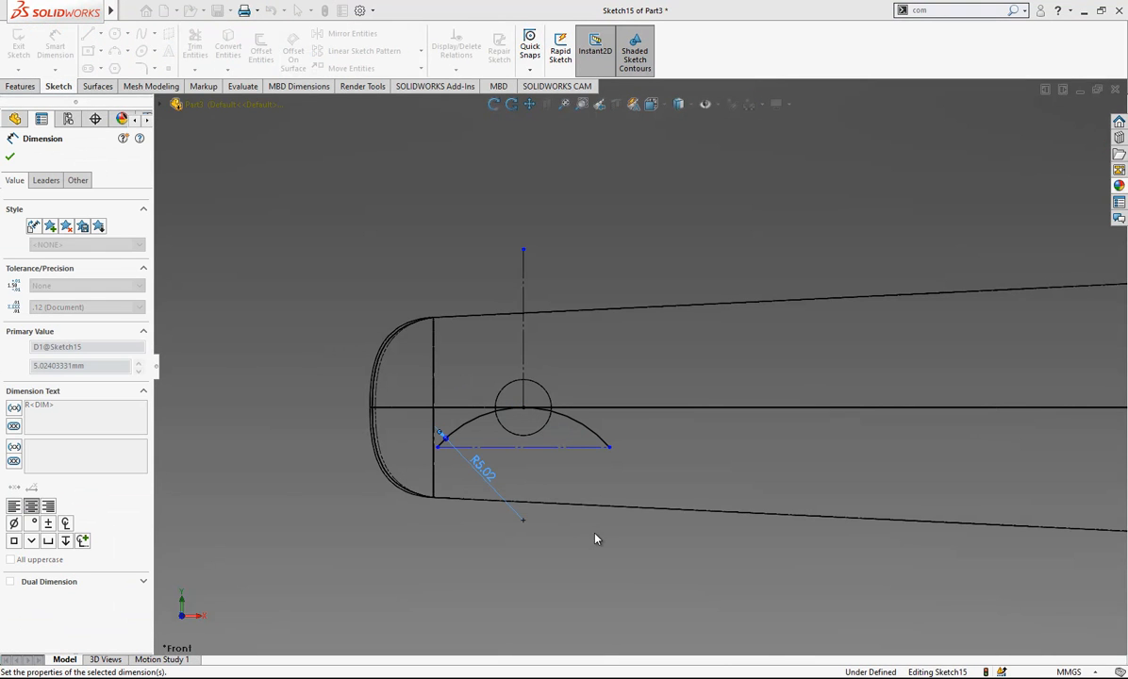
- Dimension the horizontal construction line between the arc's endpoints and set its length to 9 mm
click(595, 497)
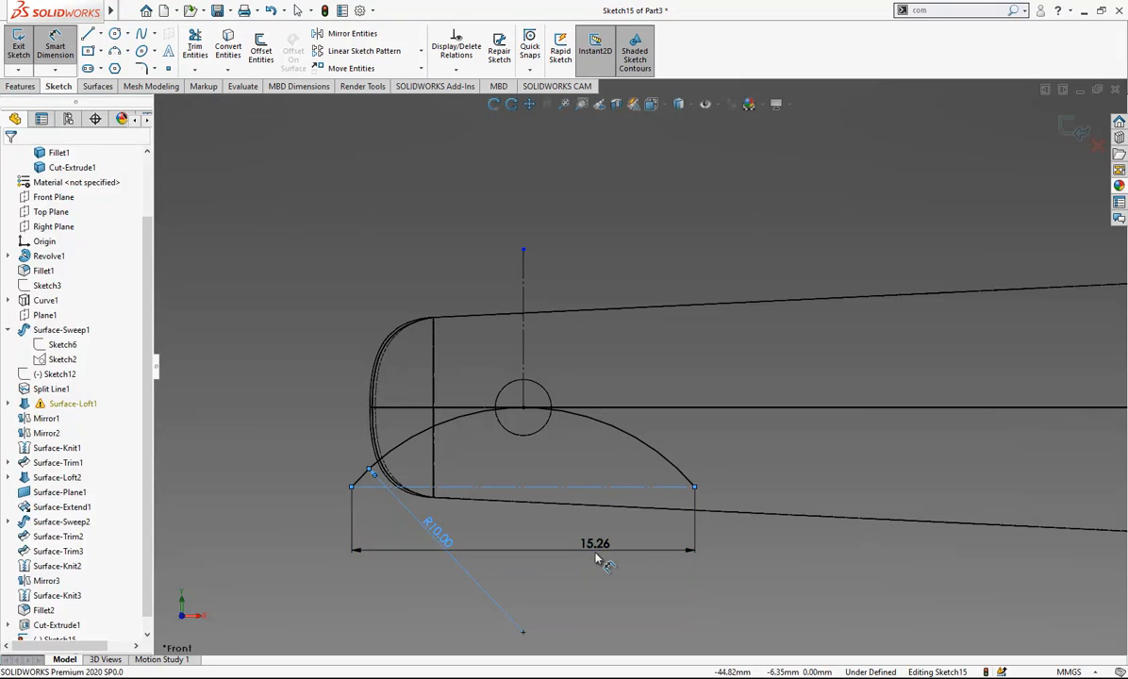
click(597, 561)
text(8)
key(Return)
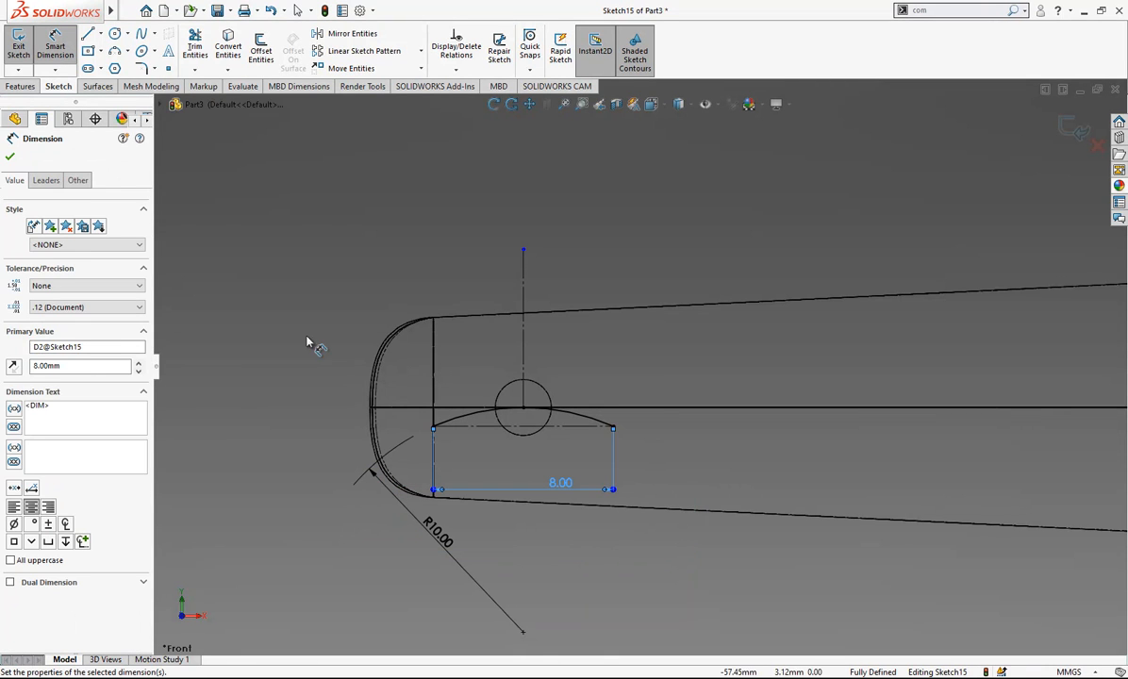
click(307, 343)
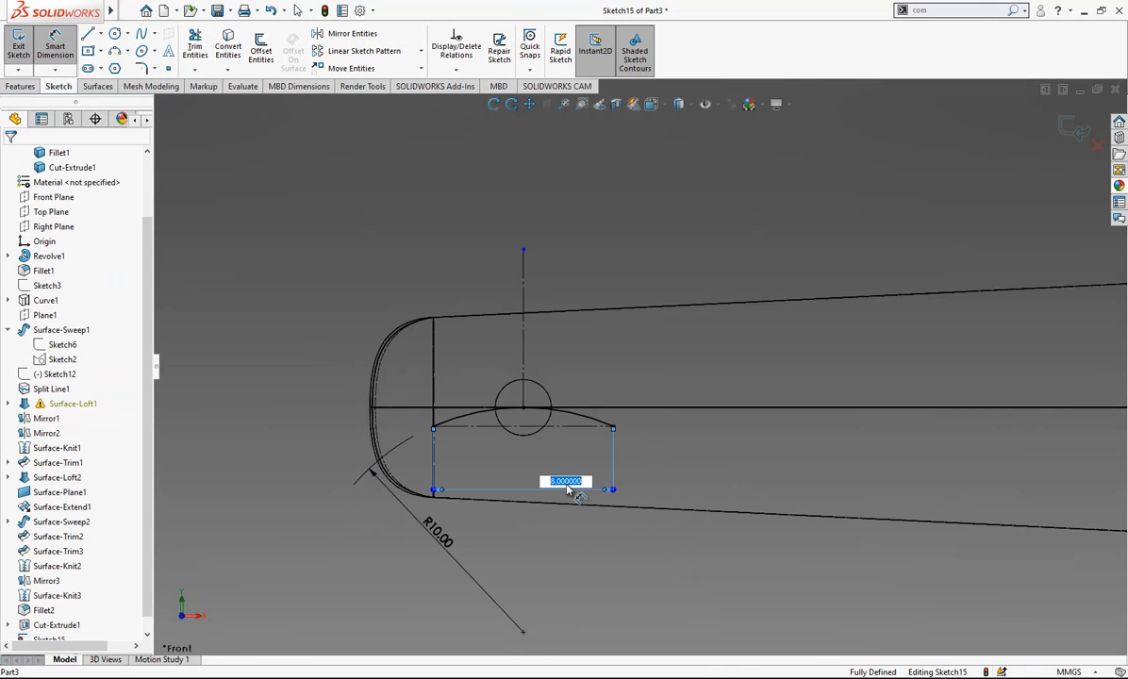
key(Return)
click(409, 216)
middle_drag(625, 399, 666, 460)
scroll(667, 460, up, 3)
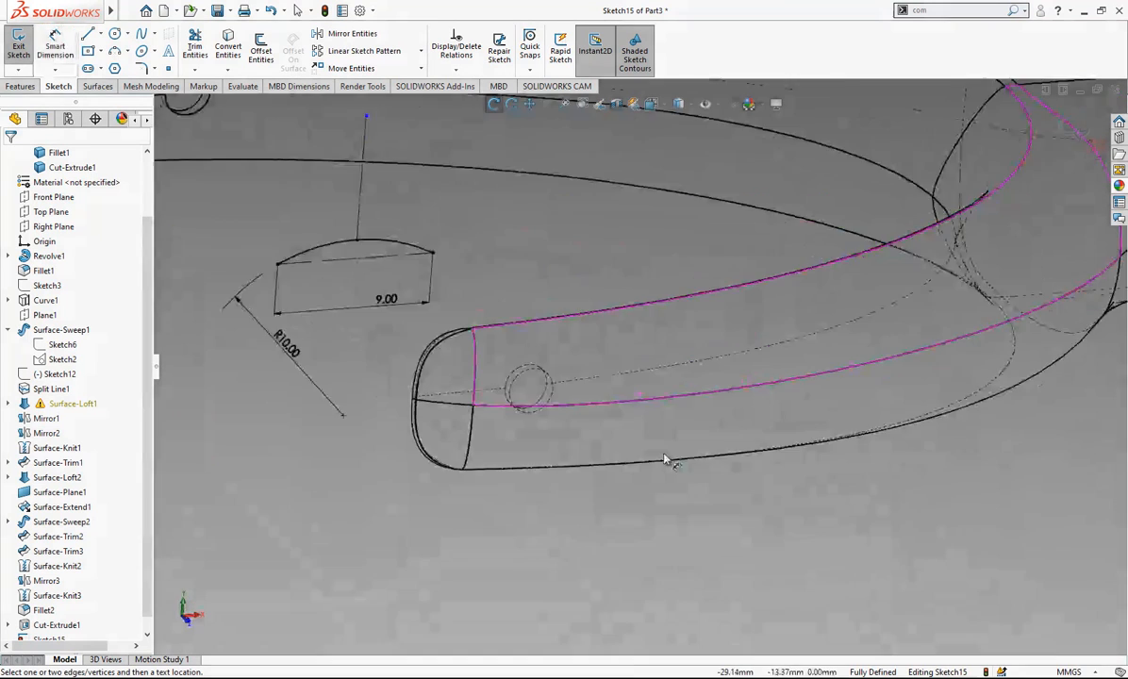
- Change the model's display style from hidden-line wireframe to shaded with edges
scroll(496, 296, up, 1)
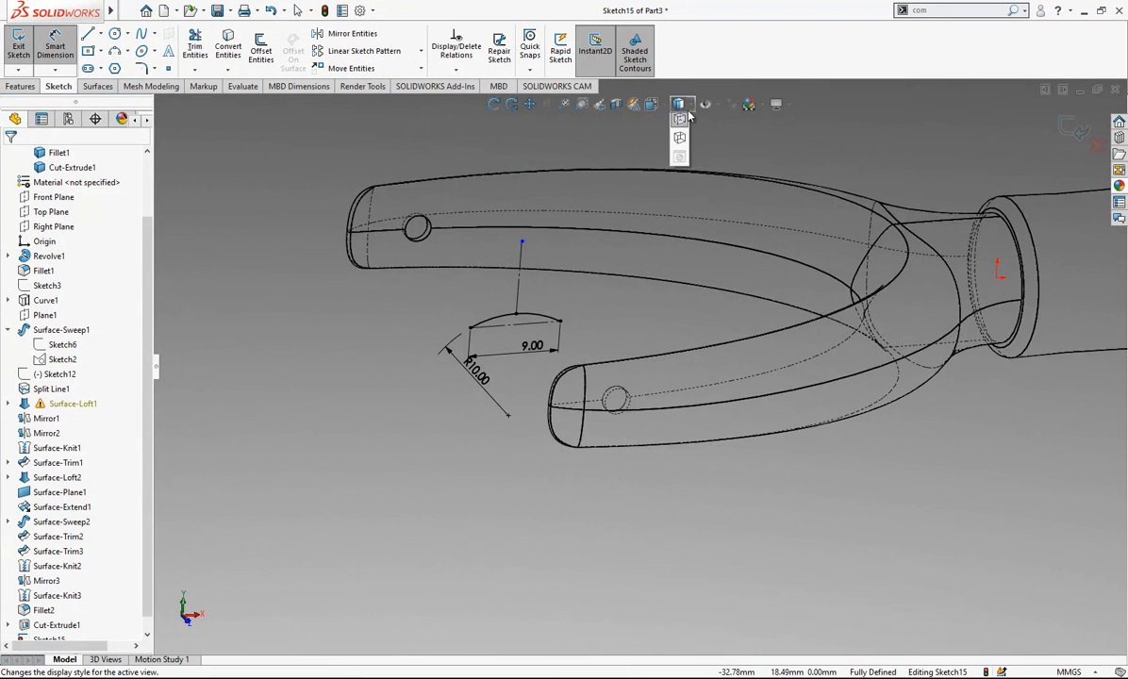
click(687, 122)
scroll(597, 209, down, 1)
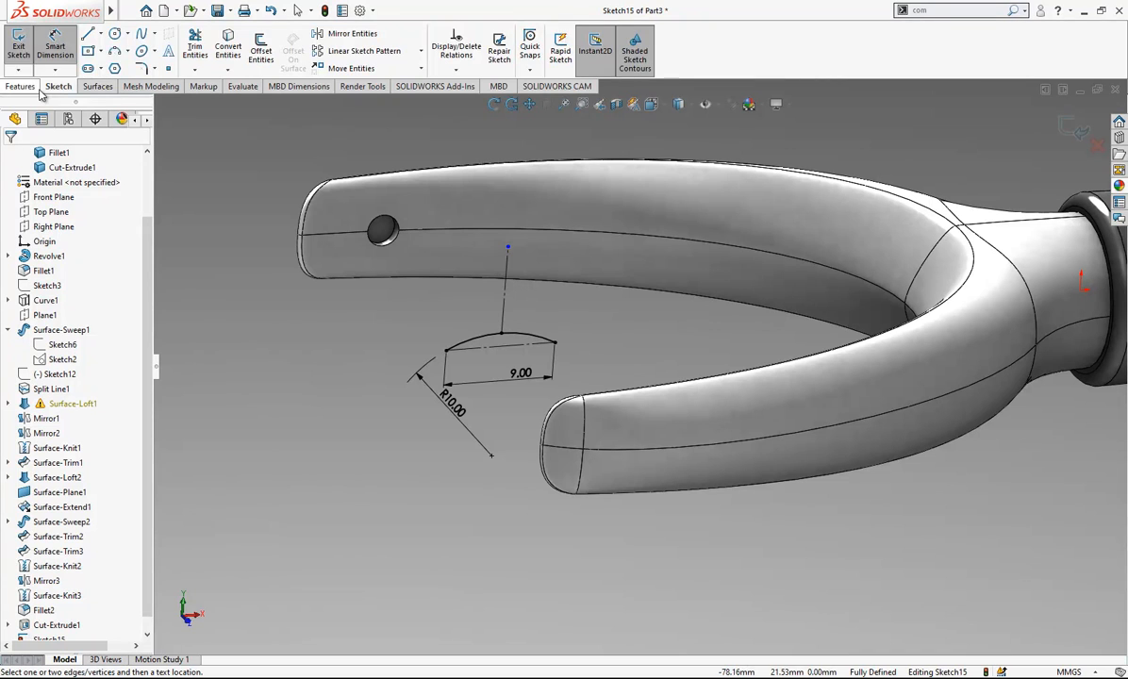
- Extrude the arc profile as a Mid Plane boss 46 mm deep, with a 1 mm Mid-Plane thin wall
click(36, 87)
click(23, 47)
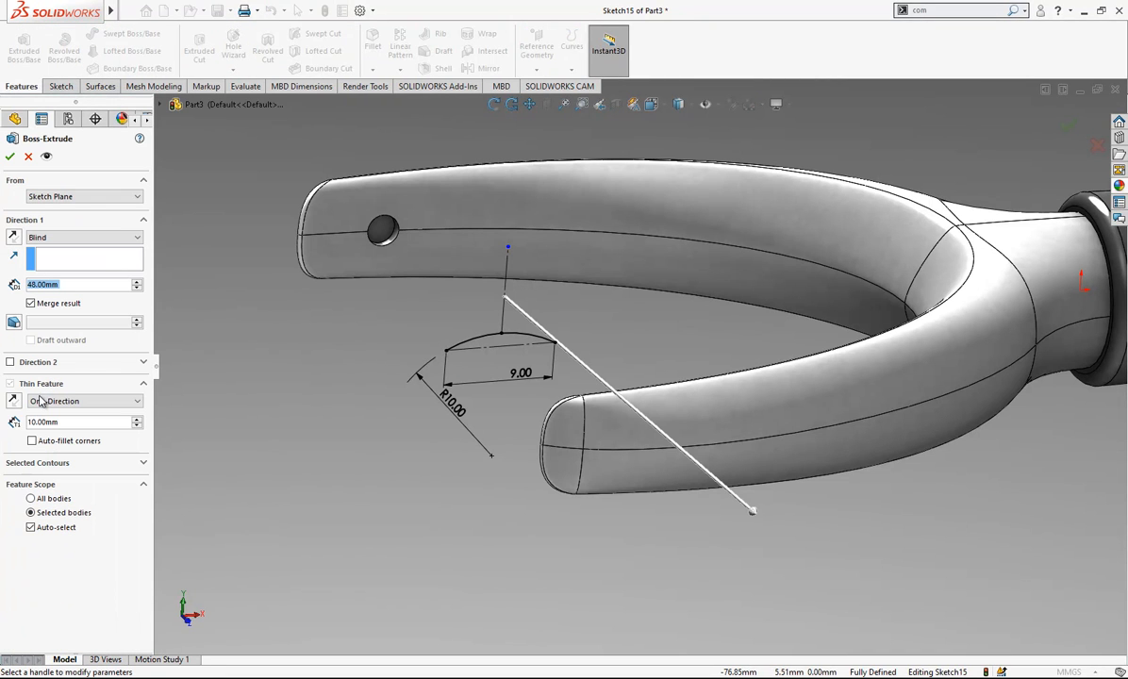
click(60, 238)
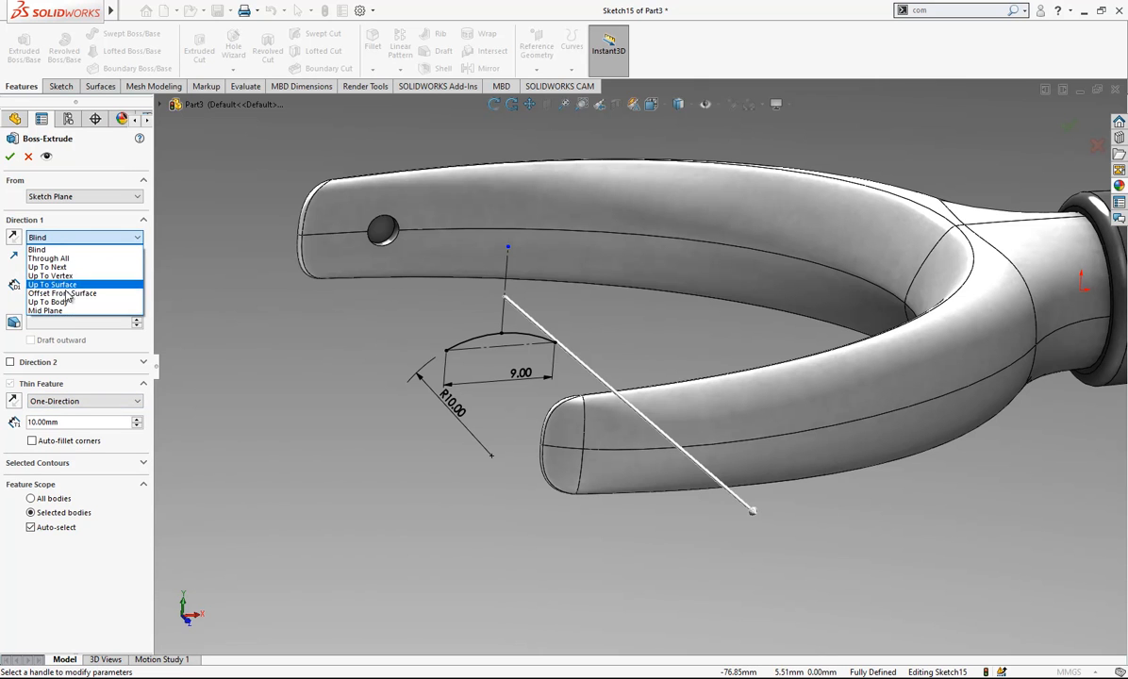
click(71, 300)
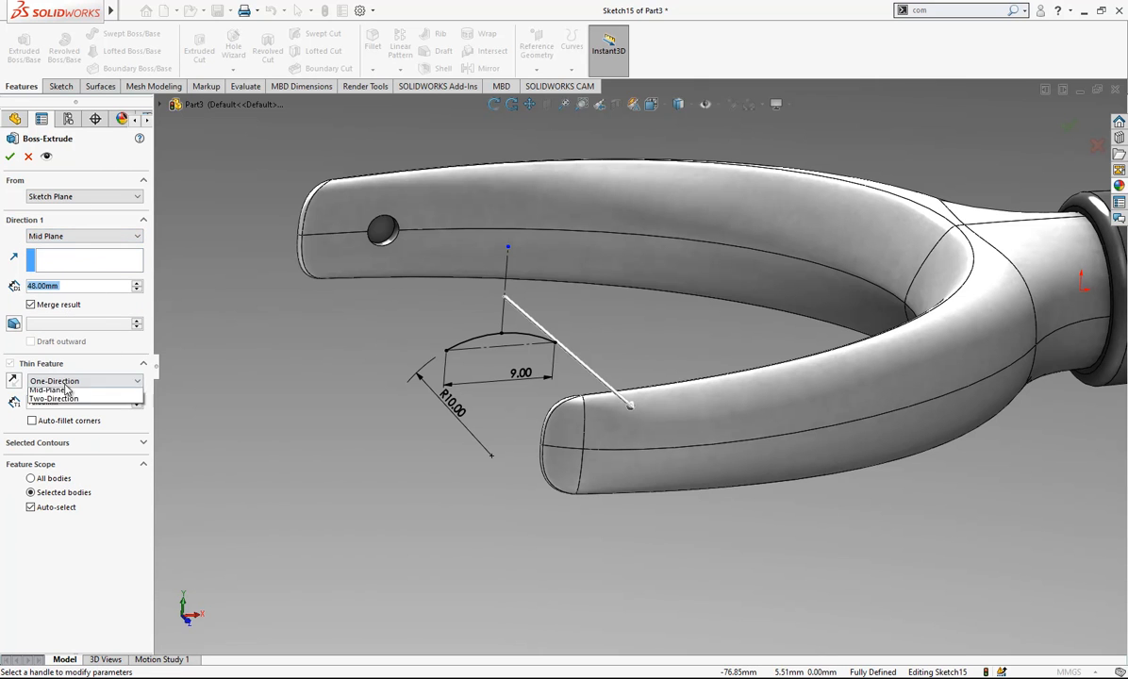
click(66, 390)
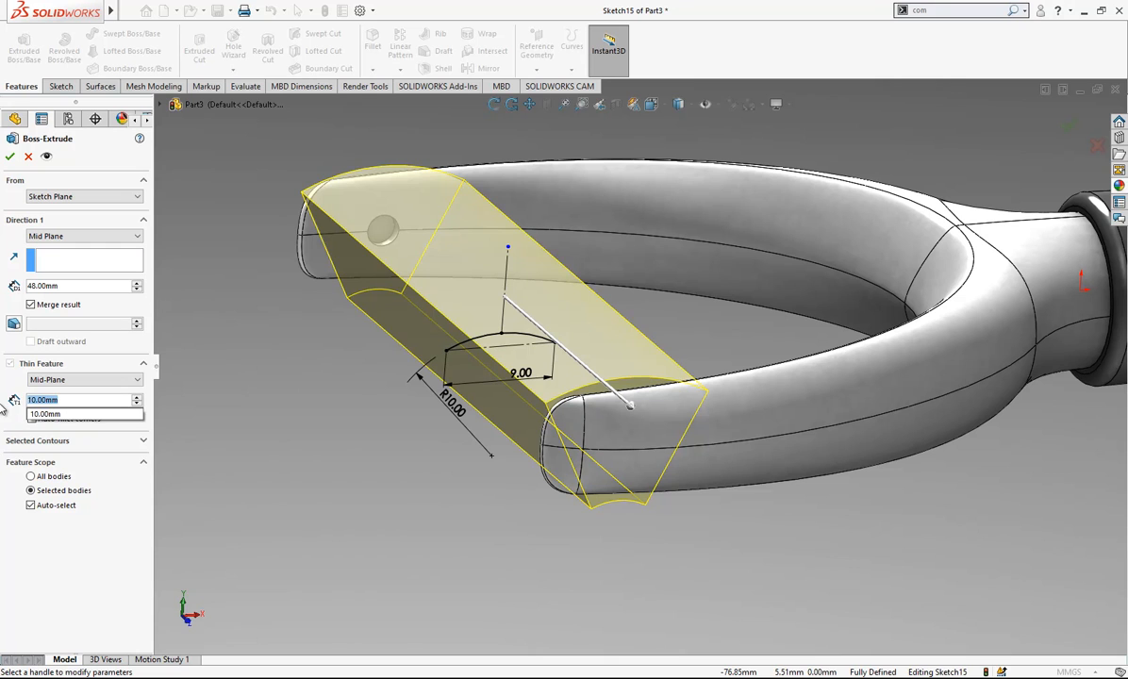
text(1)
key(Return)
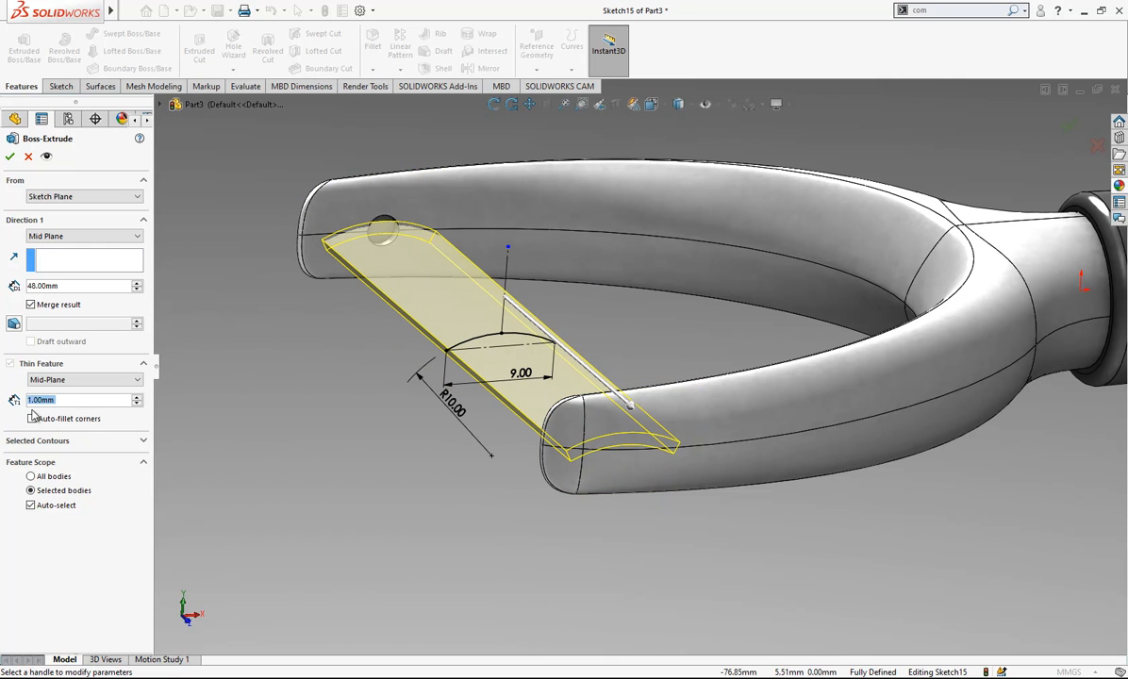
key(Return)
middle_drag(556, 321, 562, 387)
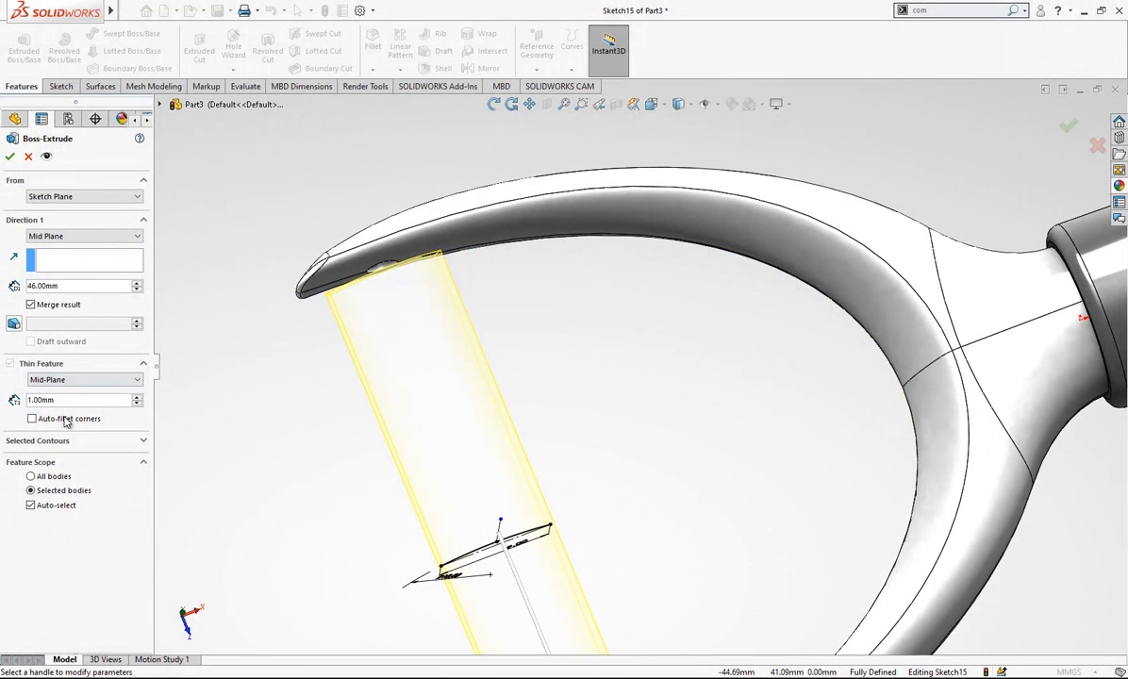
key(Return)
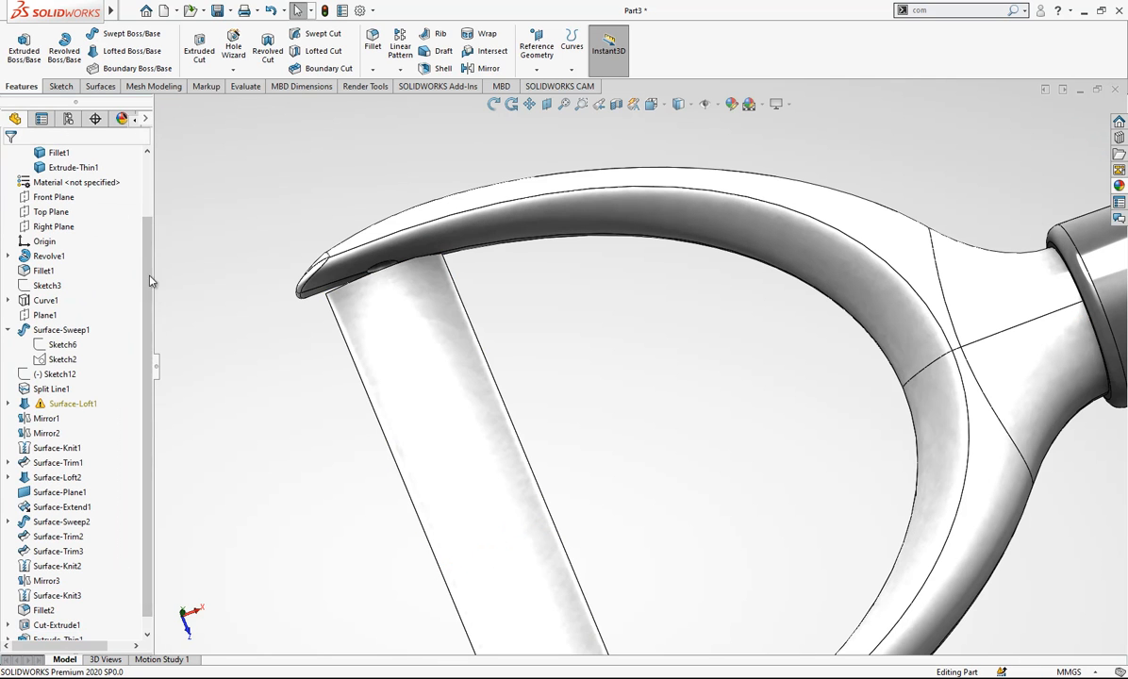
- Edit the thin extrusion to turn off Merge result, making the blade a separate body
drag(148, 254, 147, 323)
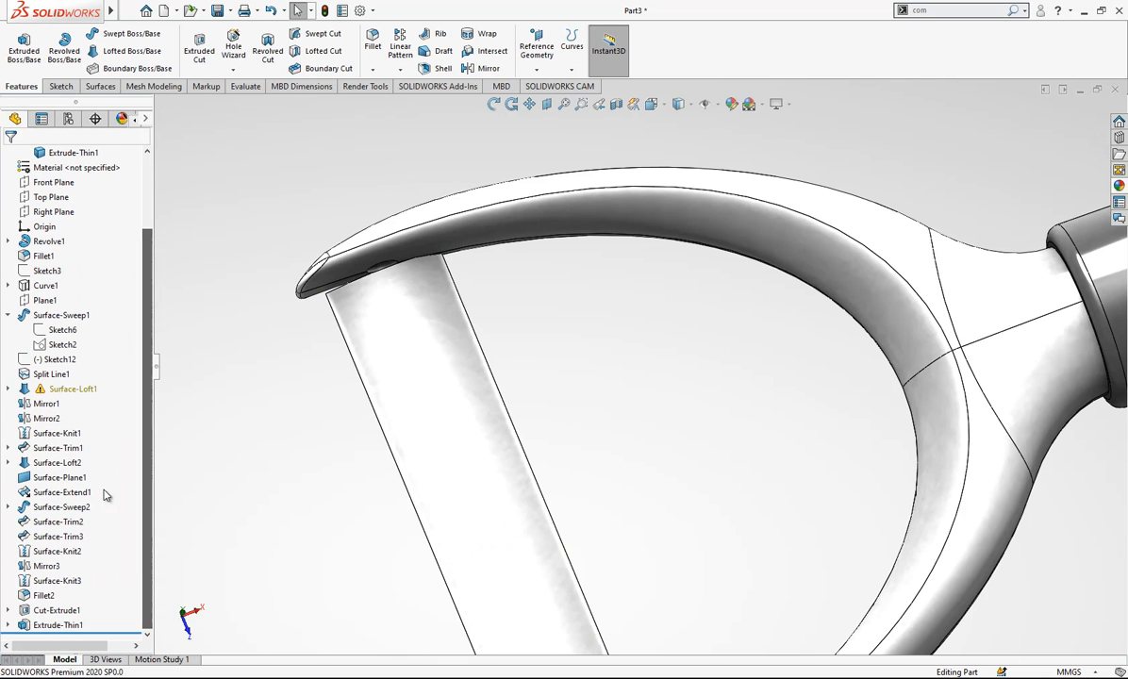
click(66, 625)
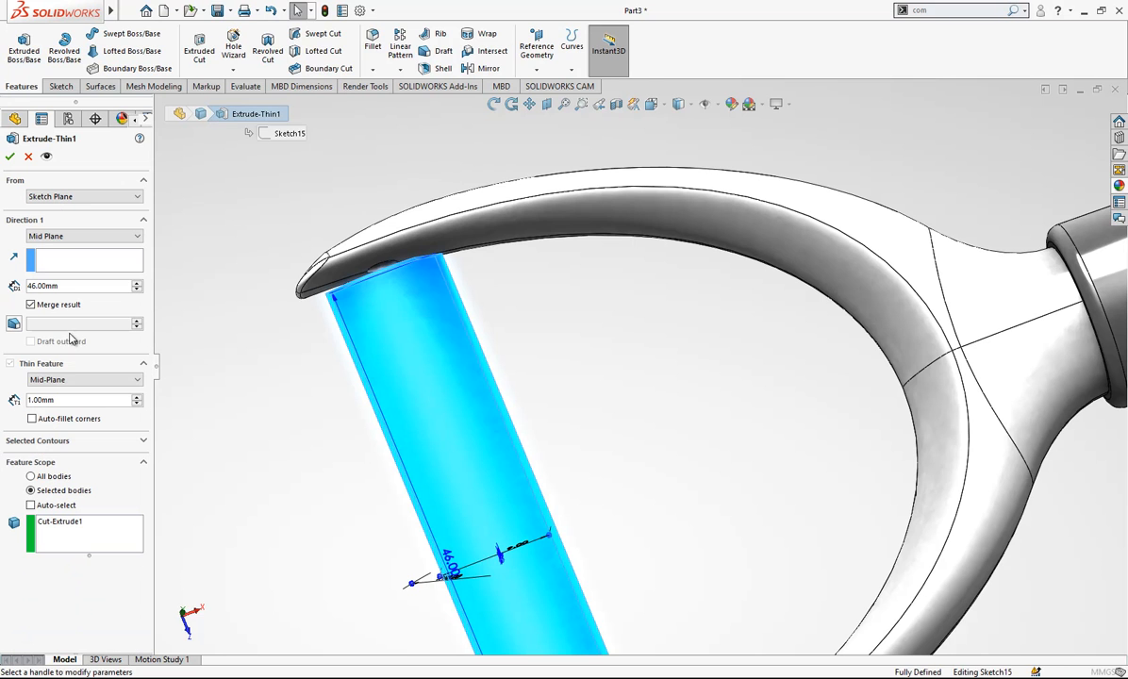
click(71, 305)
key(Return)
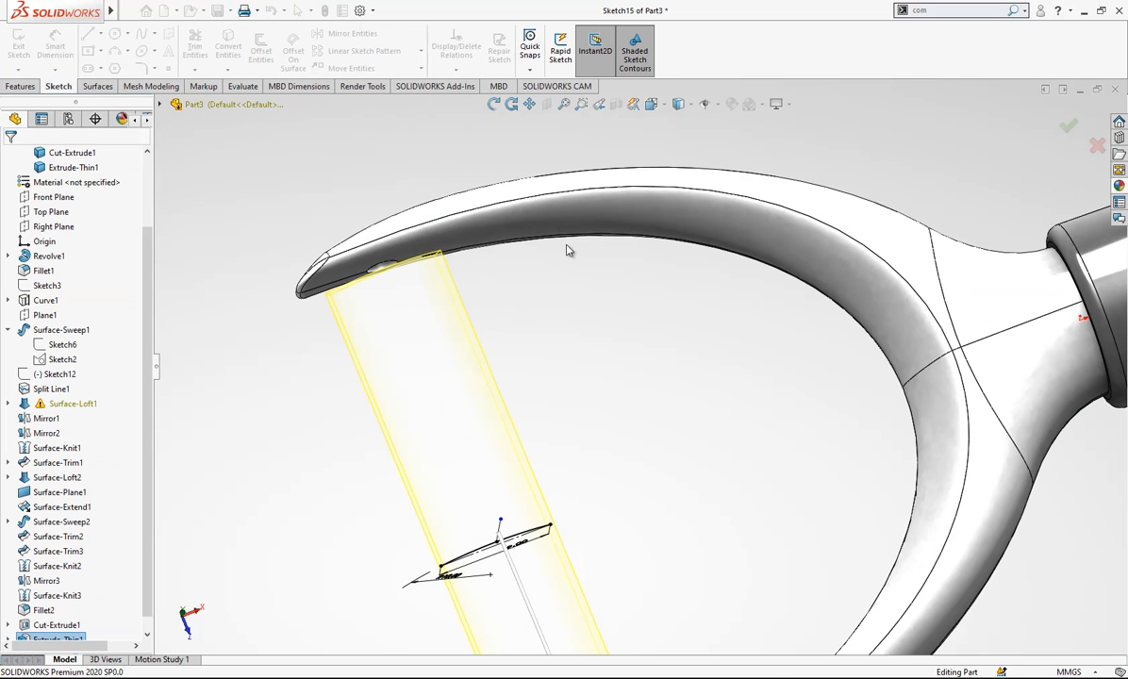
- Hide the fork body and fillet the four short corner edges of the blade with a 2 mm radius
click(594, 200)
click(611, 178)
middle_drag(410, 298, 444, 253)
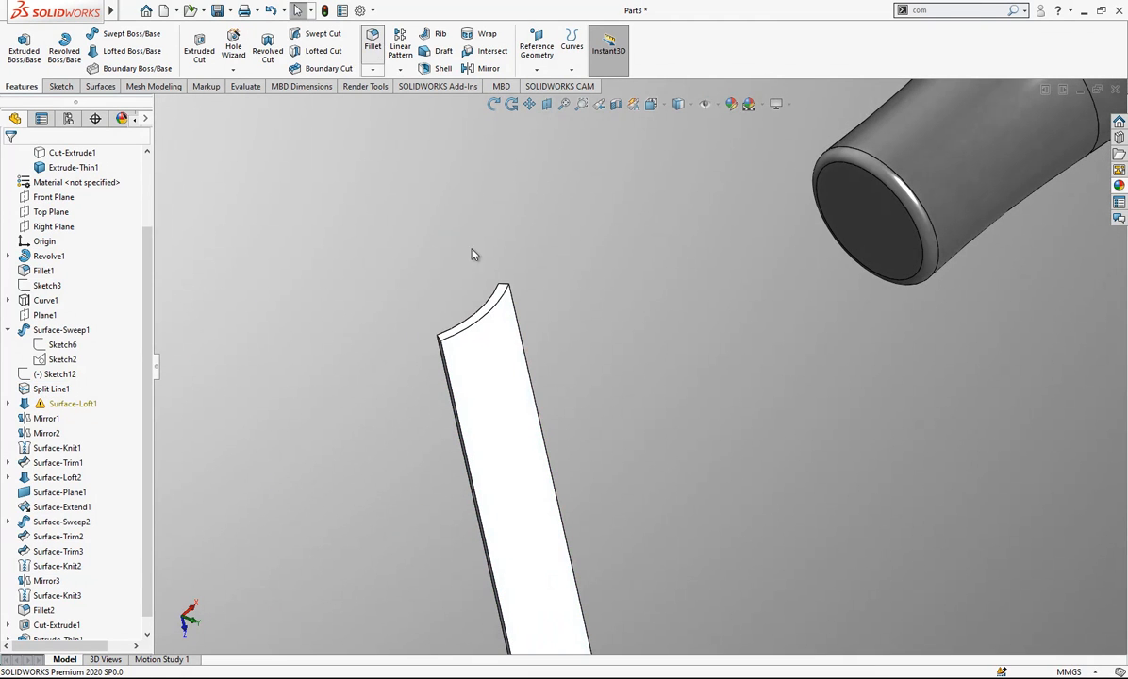
click(501, 284)
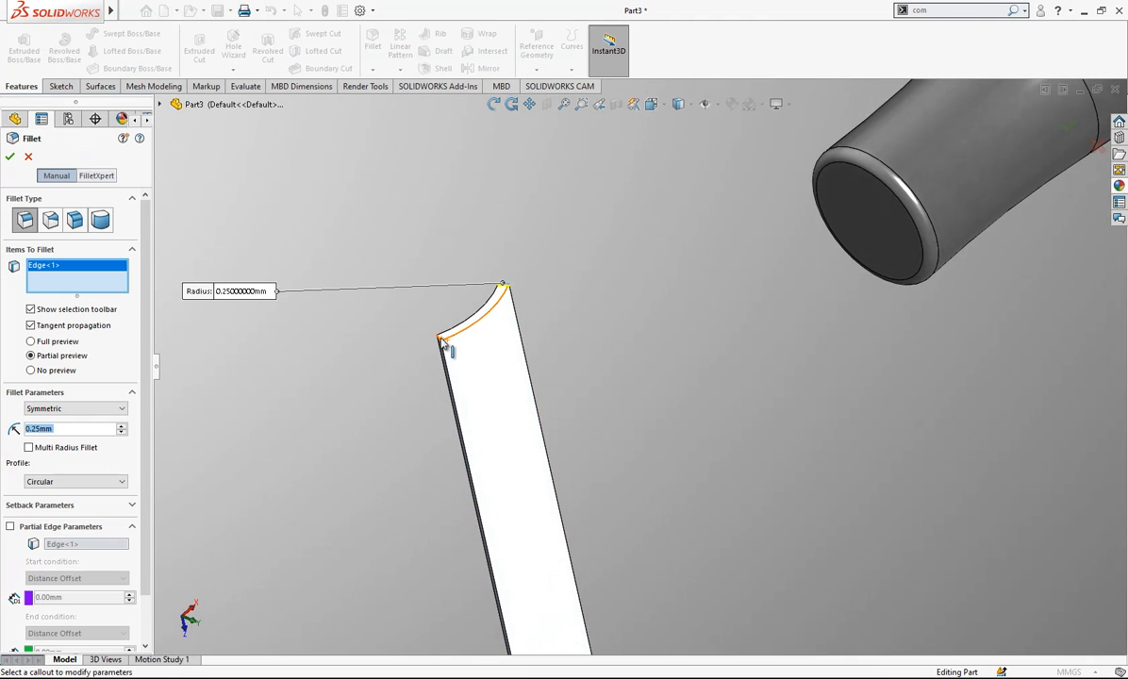
click(442, 342)
middle_drag(235, 444, 604, 495)
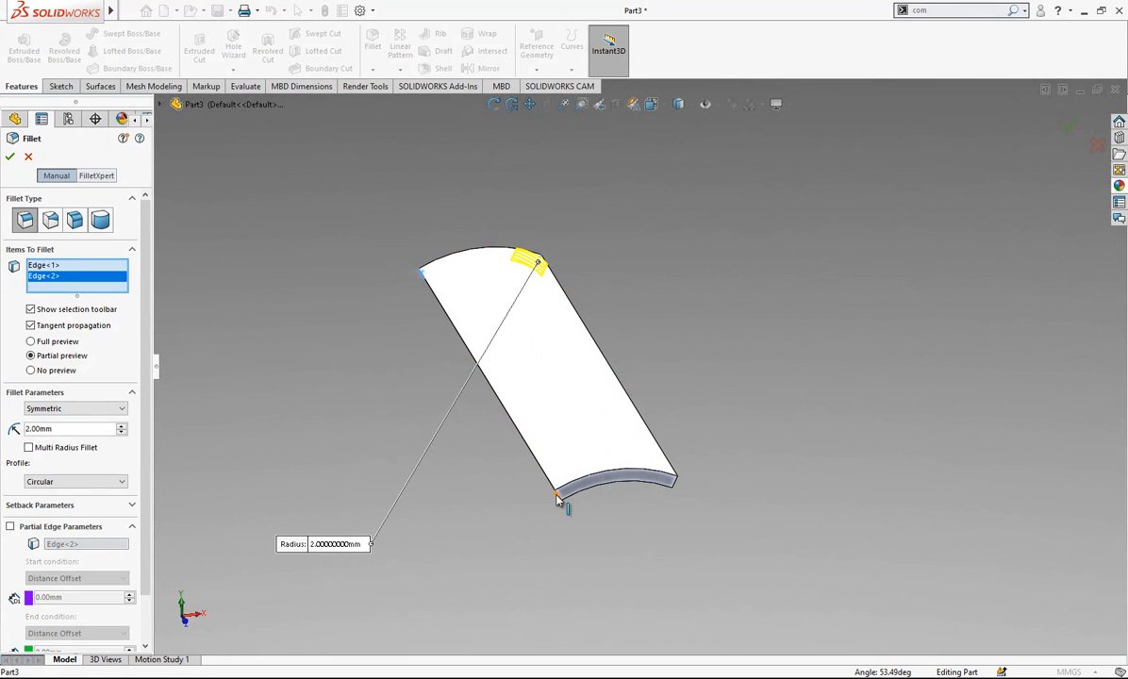
click(558, 498)
click(672, 479)
key(Return)
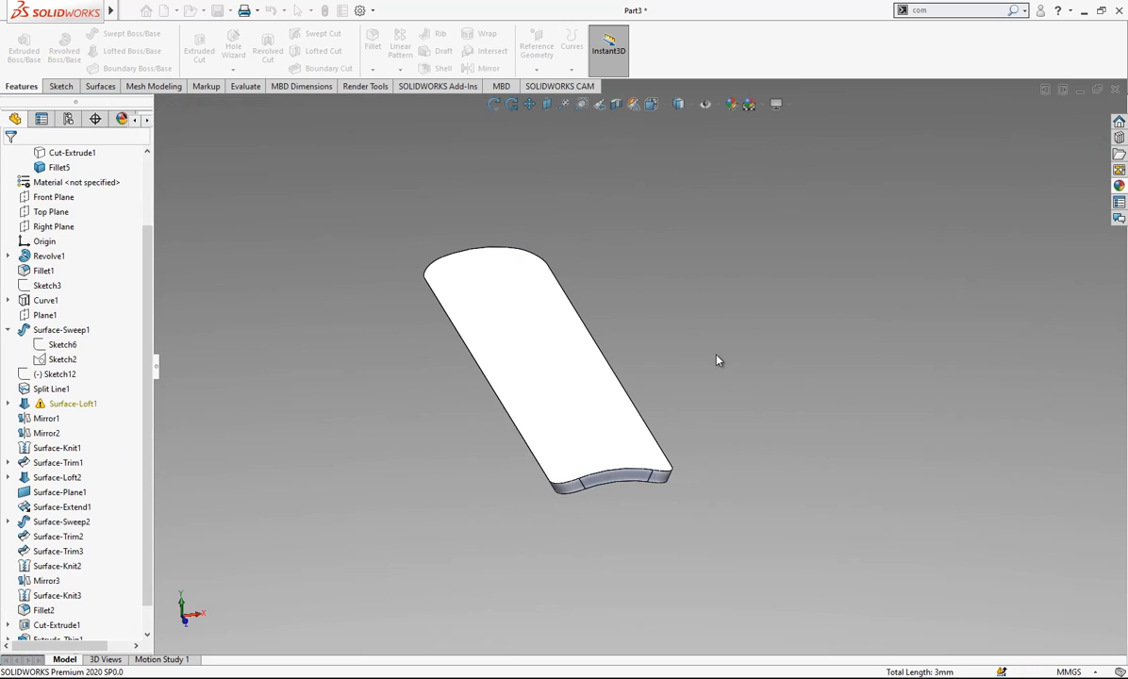
- Show the hidden fork body again
middle_drag(719, 360, 684, 481)
scroll(684, 481, up, 2)
drag(146, 288, 140, 220)
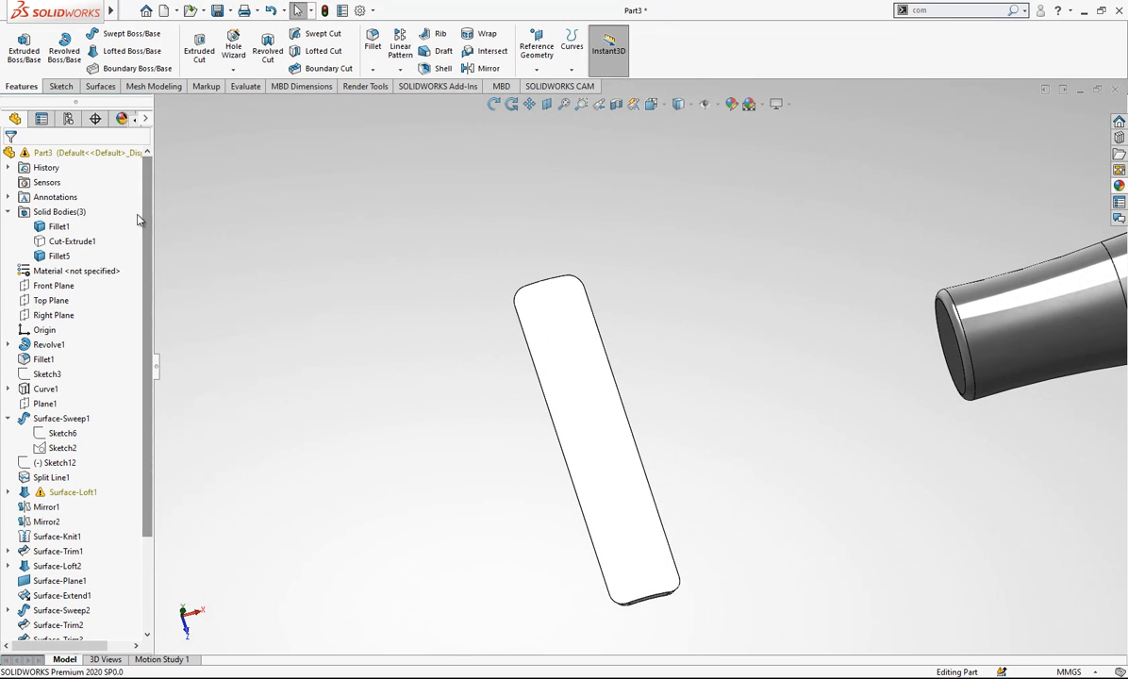
click(71, 241)
click(82, 213)
- Set the blade's thin extrusion depth to 45 mm
middle_drag(584, 311, 650, 323)
click(651, 104)
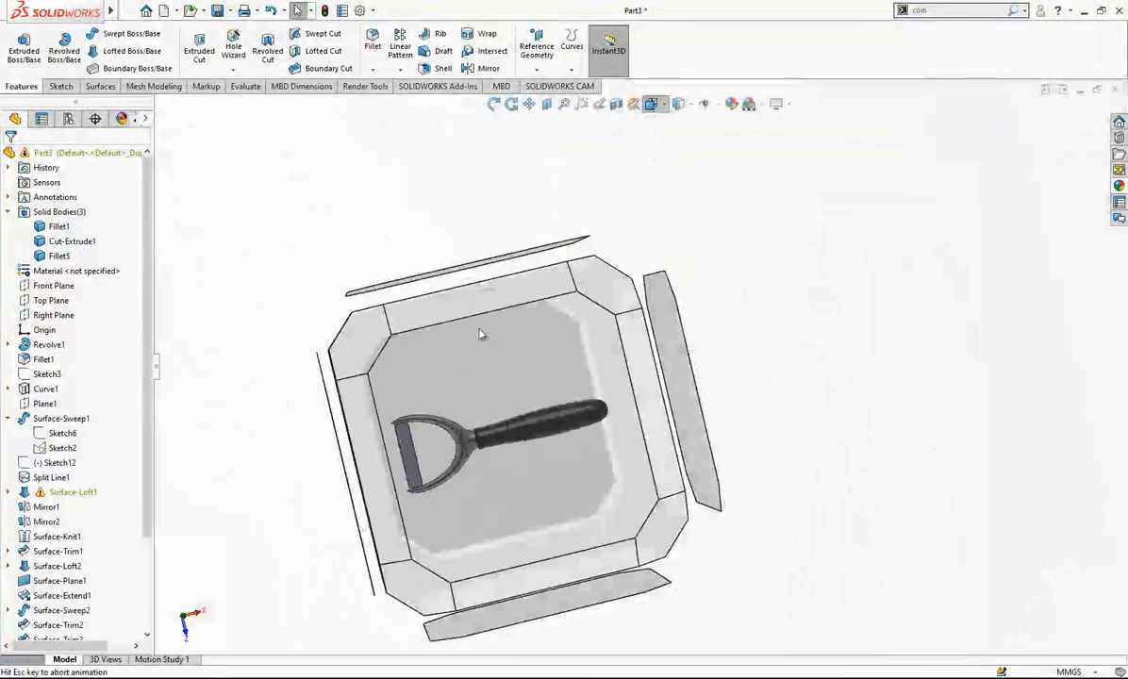
click(462, 366)
scroll(400, 305, down, 4)
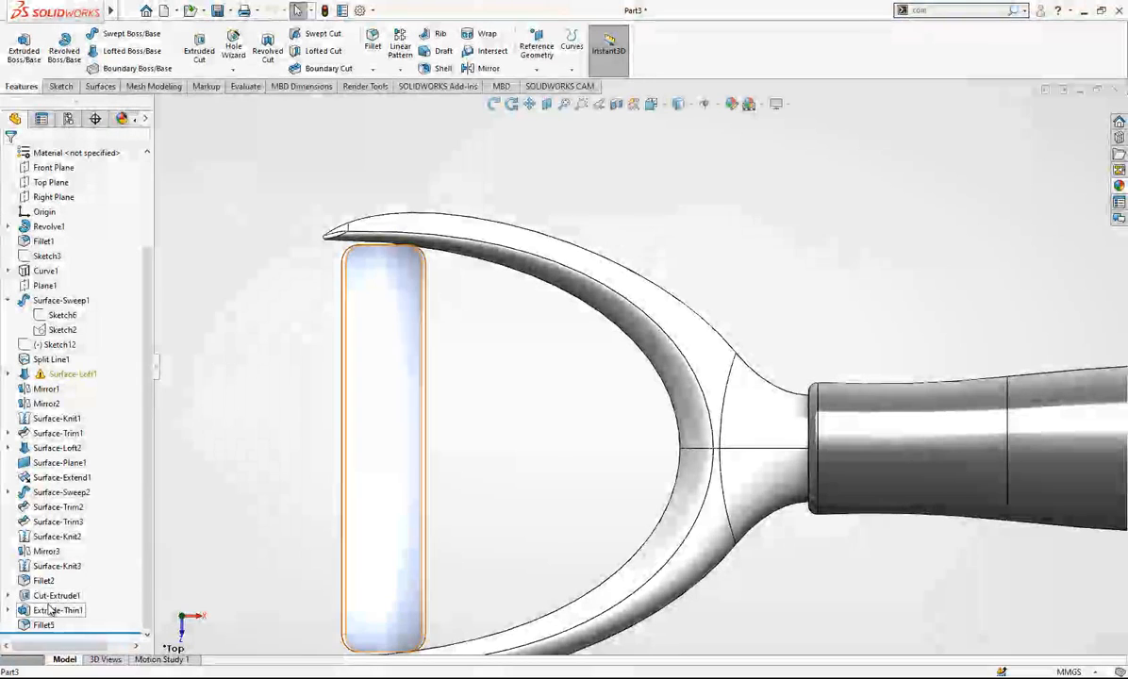
click(58, 611)
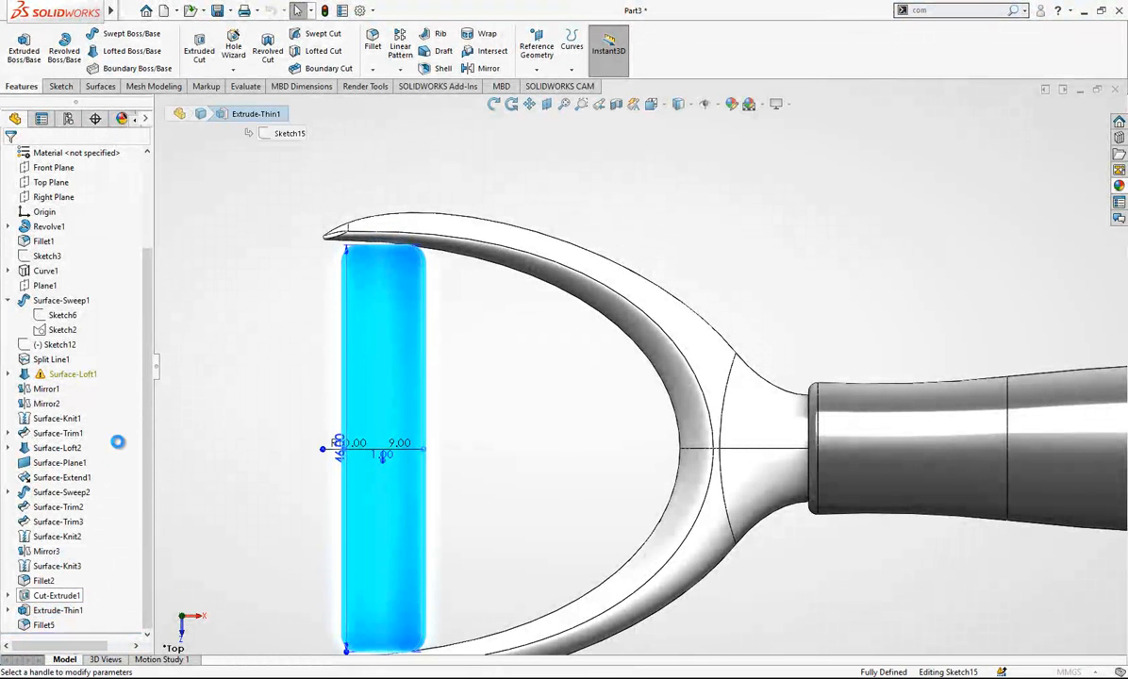
text(45)
key(Return)
key(Return)
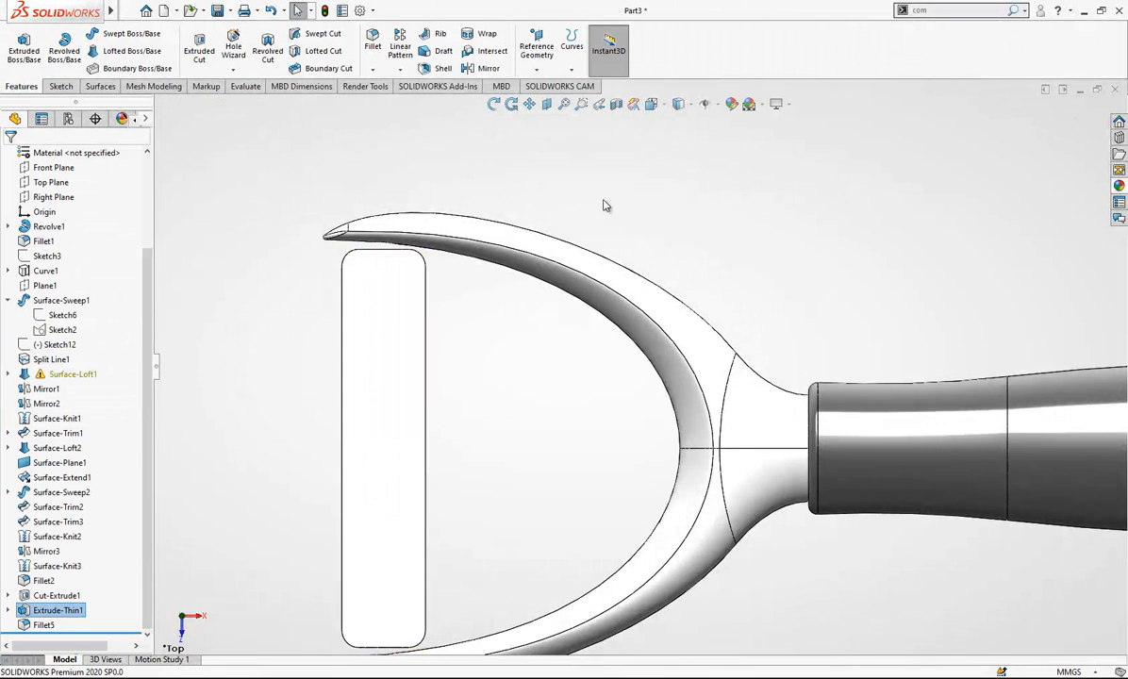
- Sketch a horizontal line on the Top Plane between the midpoints of the blade's long edges and make it construction geometry
scroll(604, 206, up, 3)
scroll(625, 393, down, 2)
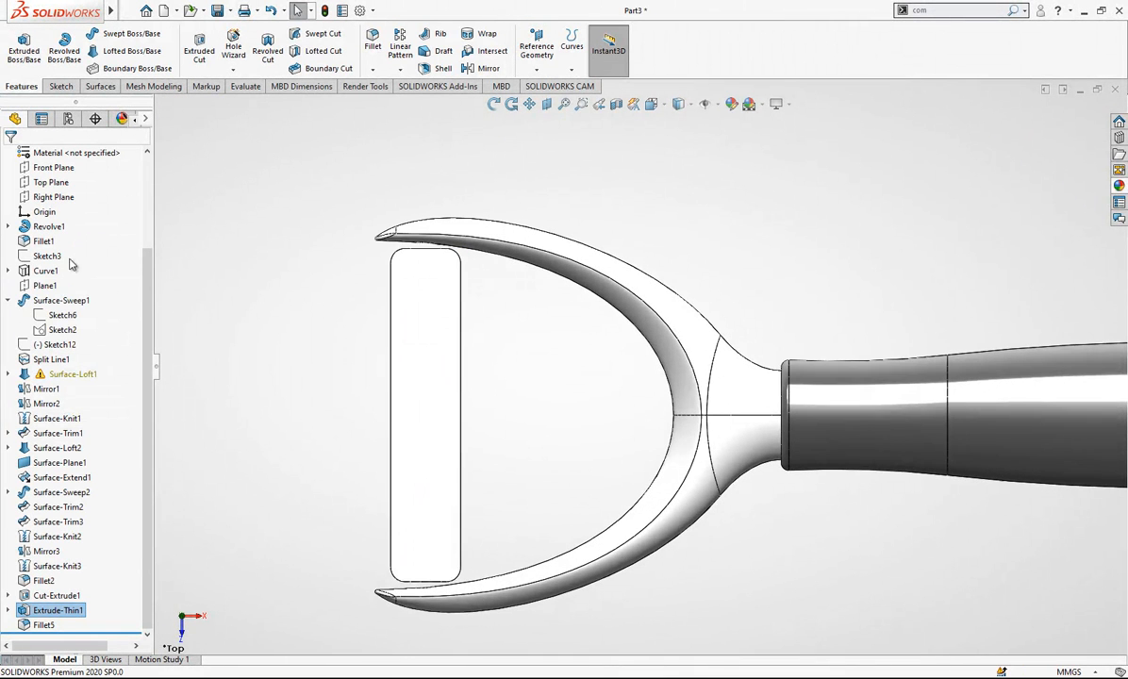
click(51, 182)
click(57, 155)
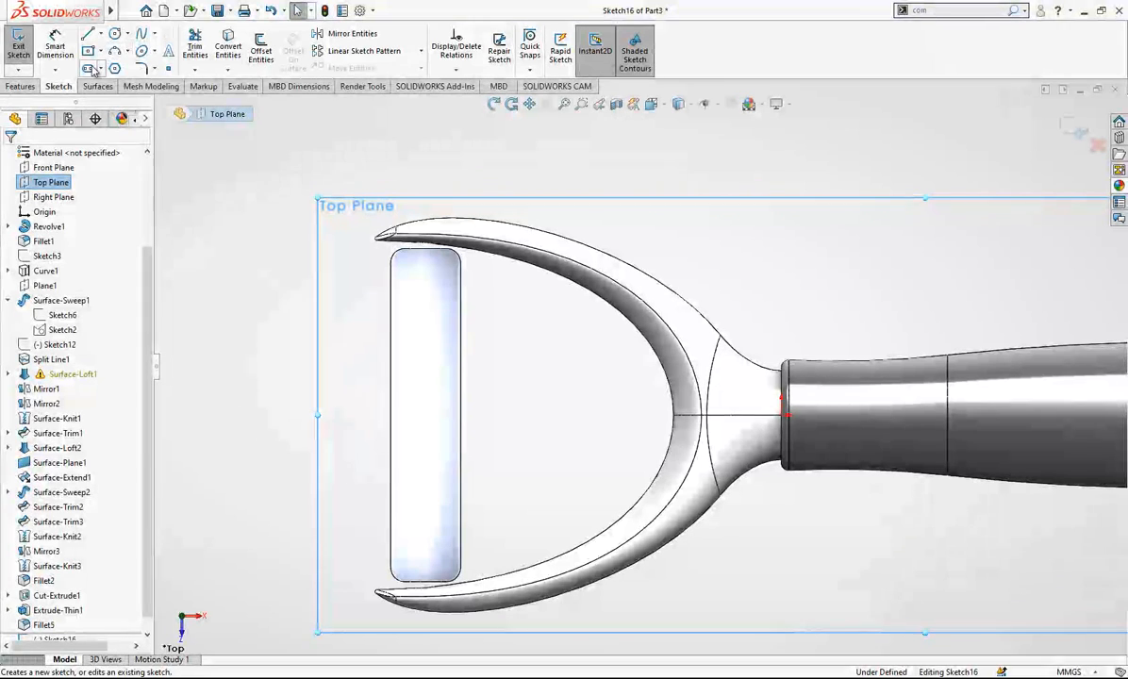
click(87, 33)
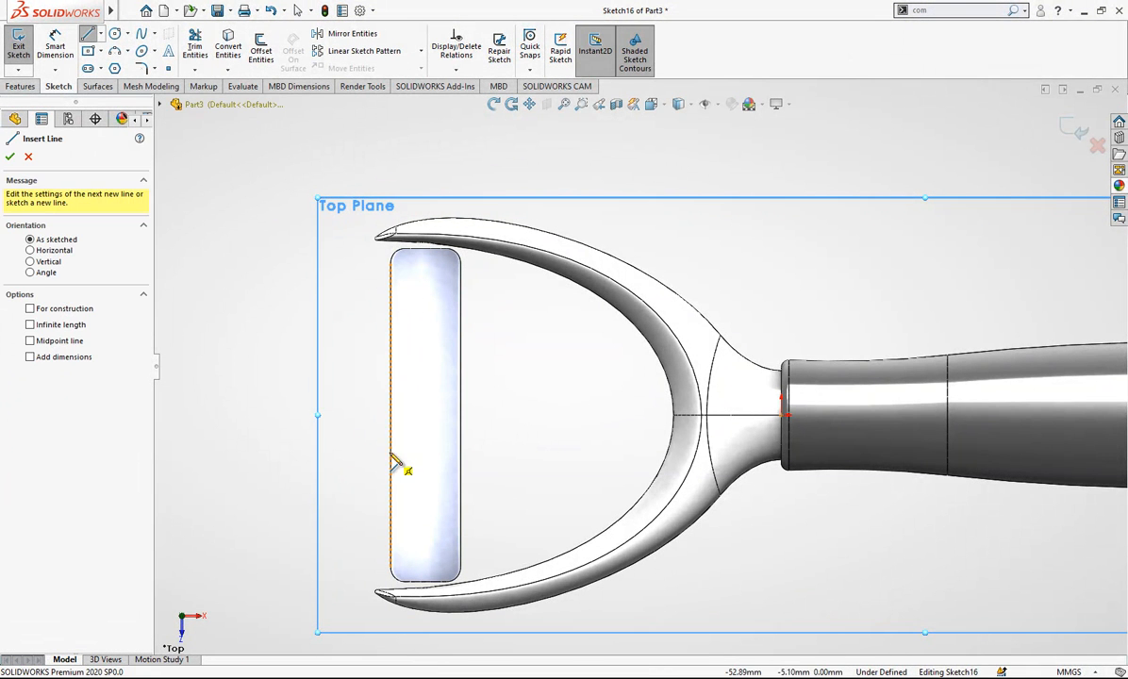
click(390, 415)
click(460, 415)
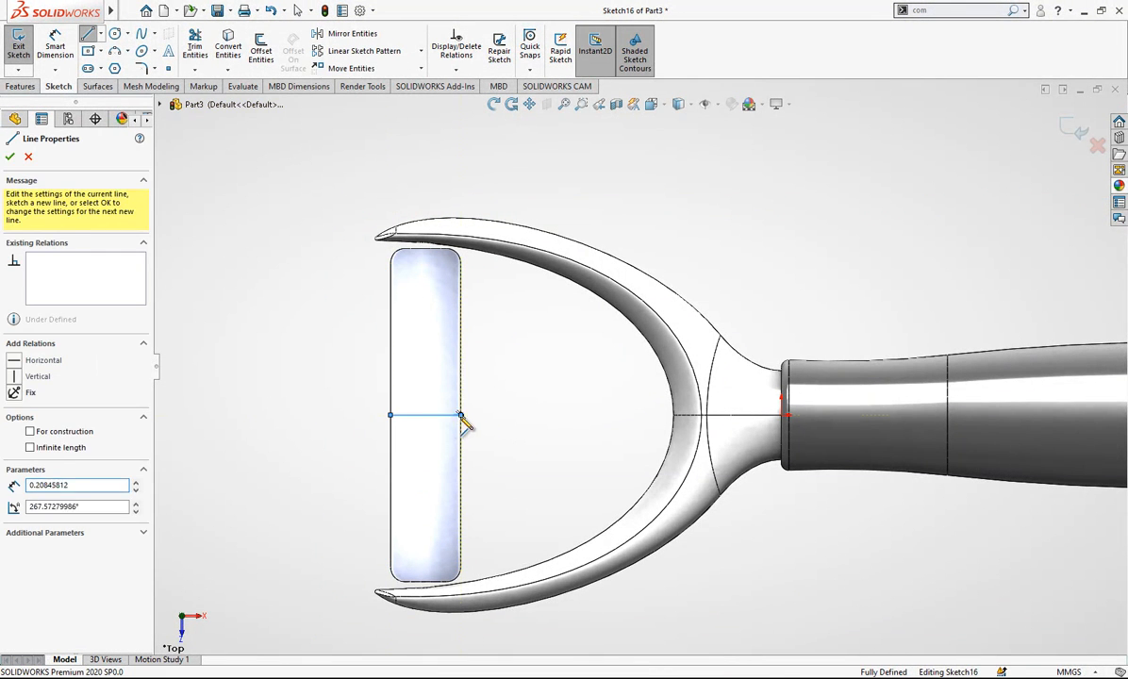
key(Escape)
key(Escape)
click(448, 420)
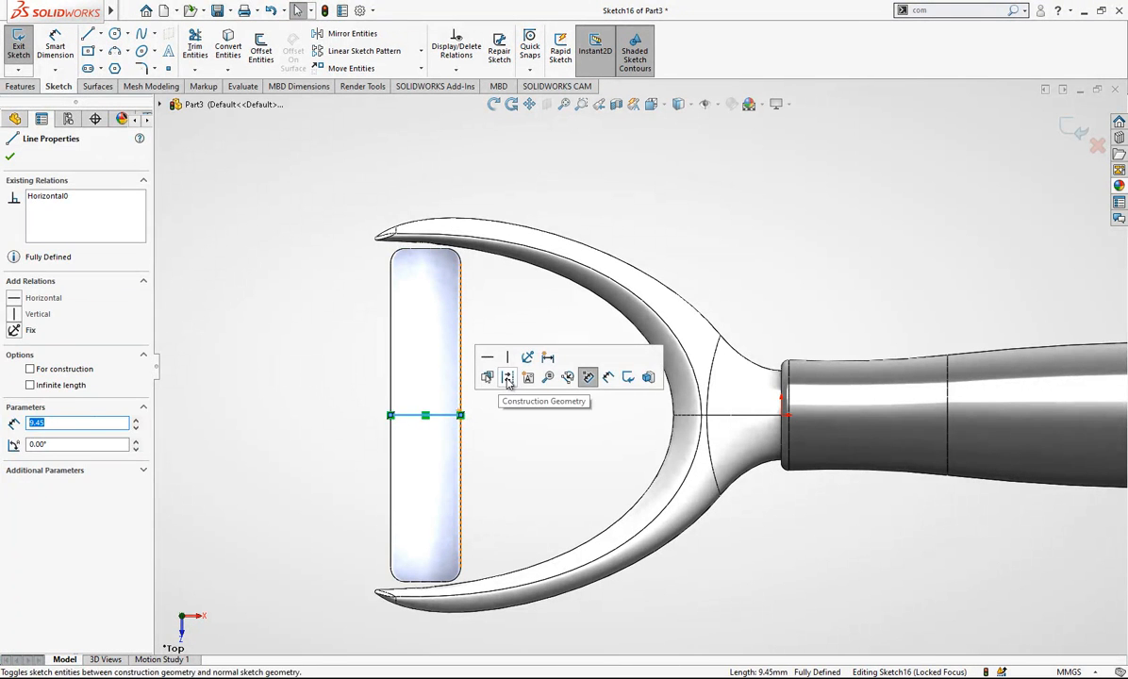
click(514, 377)
key(Escape)
- Sketch a vertical centerpoint straight slot about 5.8 mm wide and 32 mm between centres, centred on the construction line's midpoint
click(87, 70)
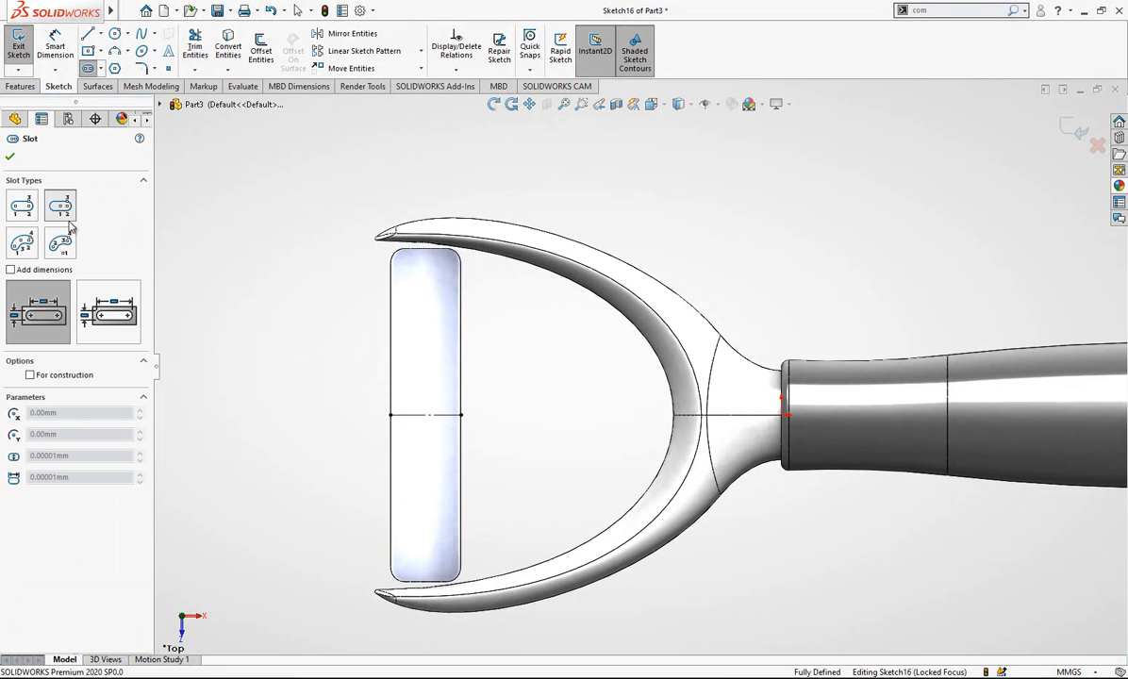
click(425, 415)
click(425, 300)
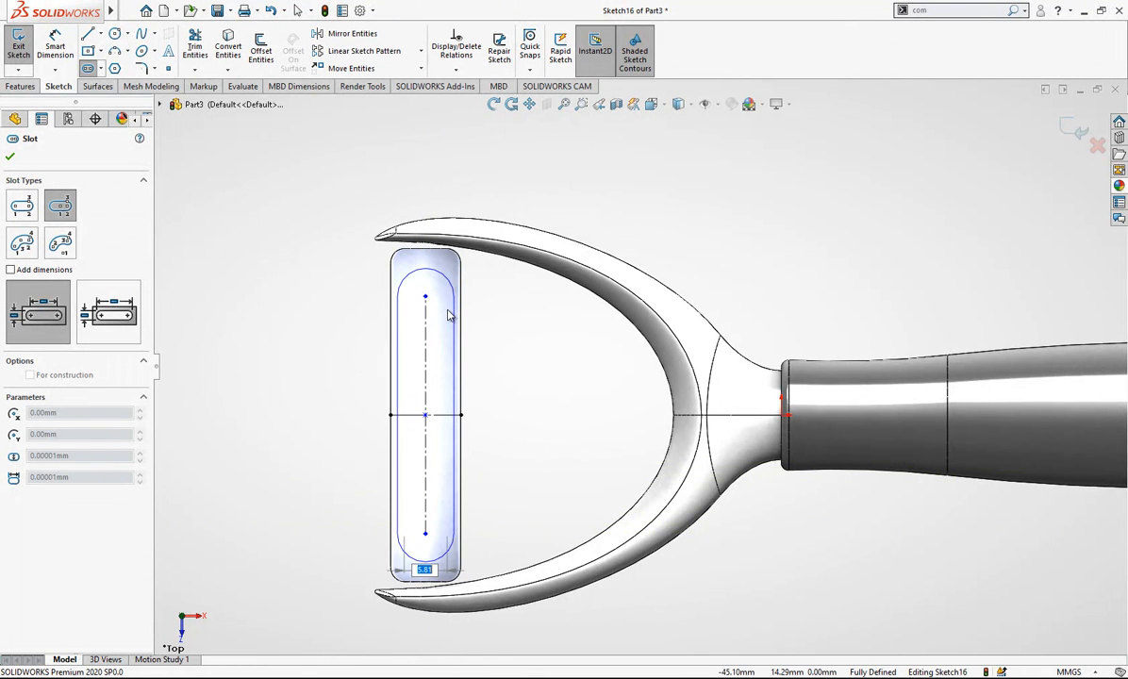
click(449, 315)
key(Escape)
- Dimension the slot's width and set it to 3 mm
click(72, 49)
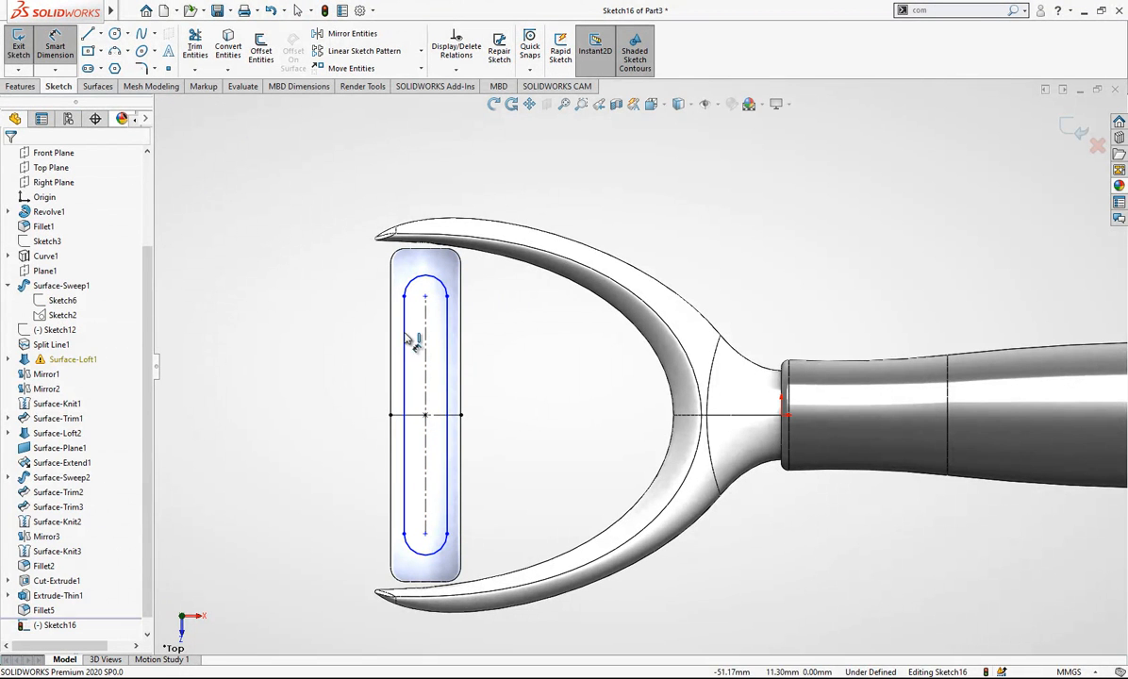
click(448, 361)
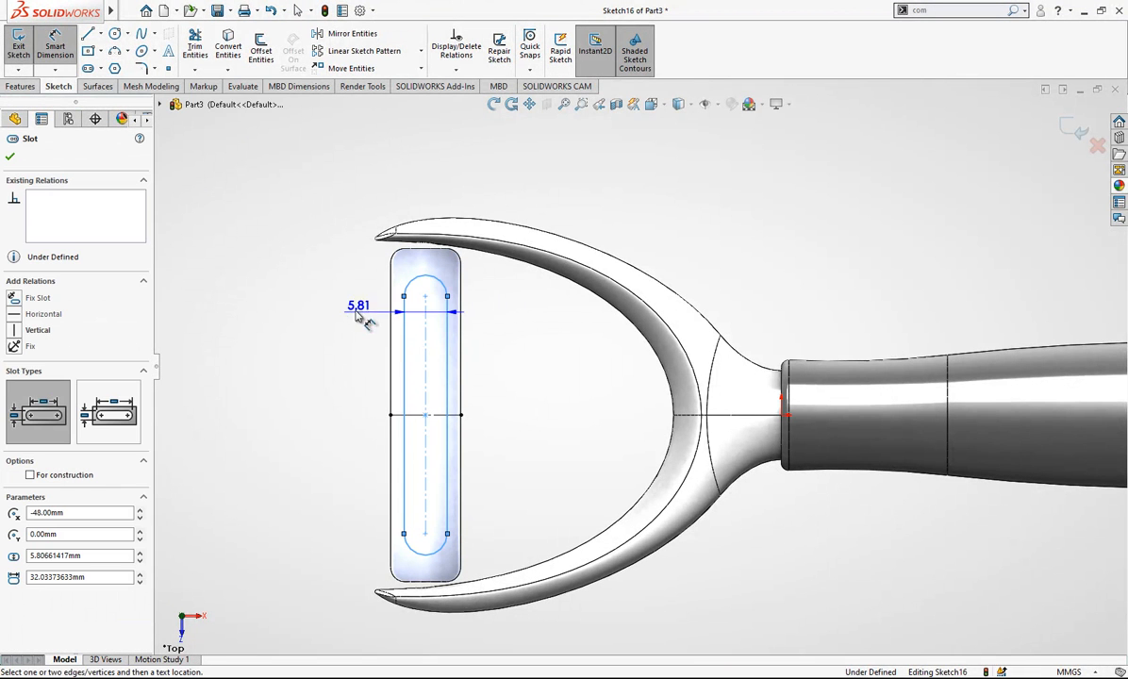
click(324, 284)
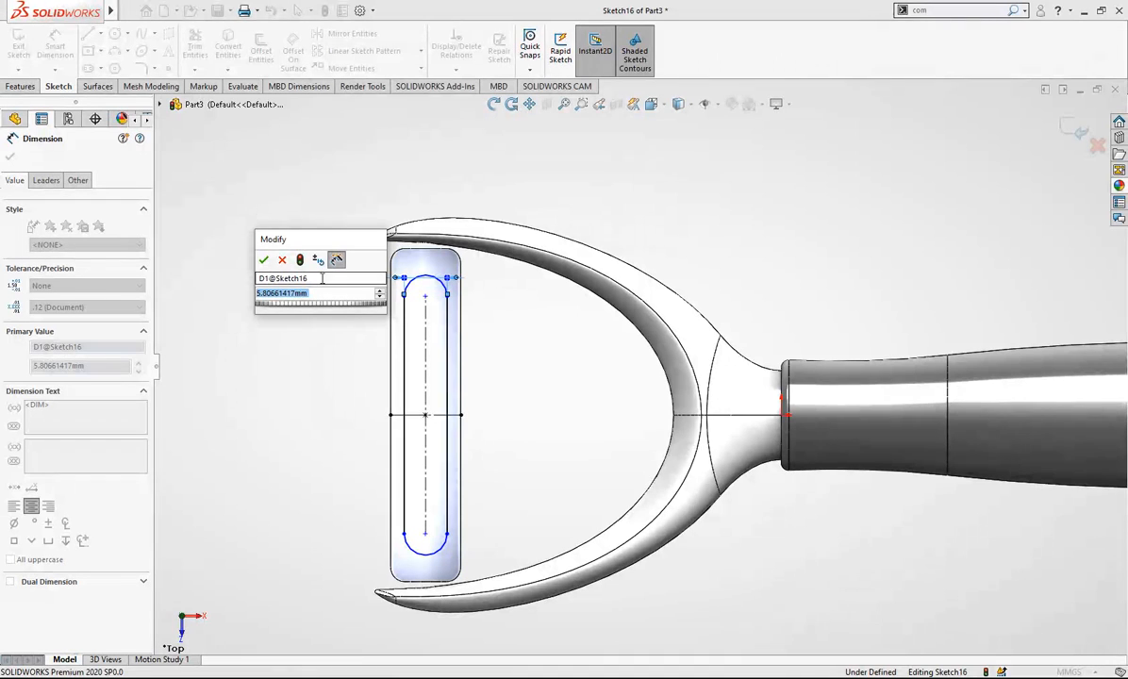
text(3)
key(Return)
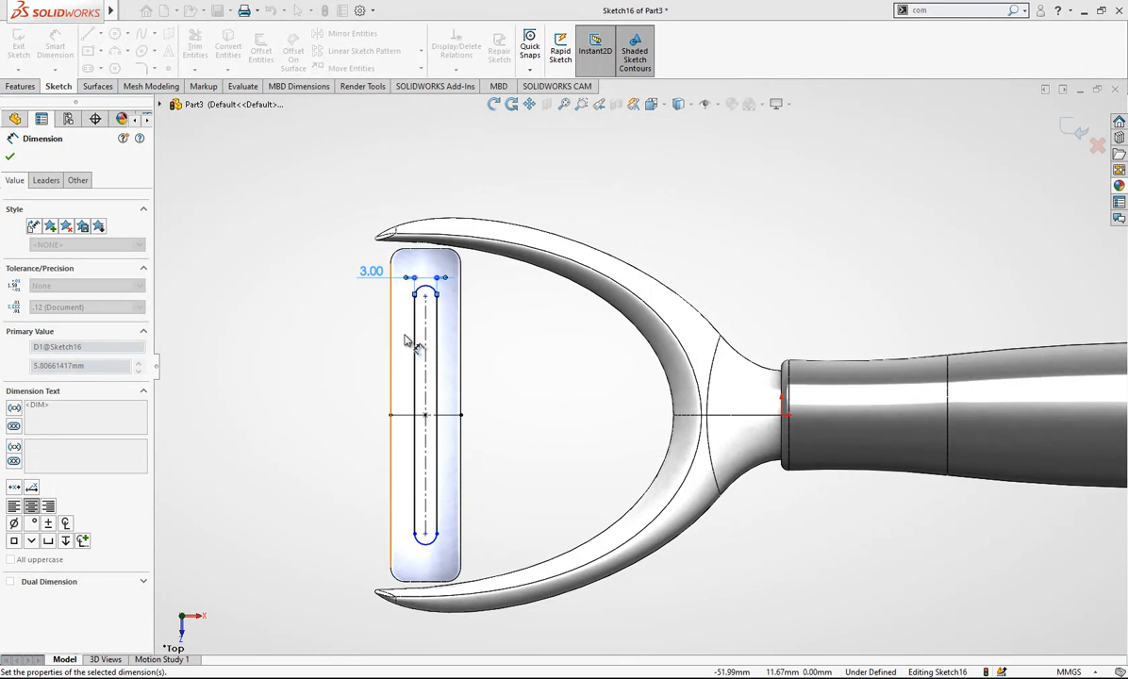
- Dimension the slot's centre-to-centre length at 35 mm and change its width to 4 mm
click(440, 351)
click(510, 365)
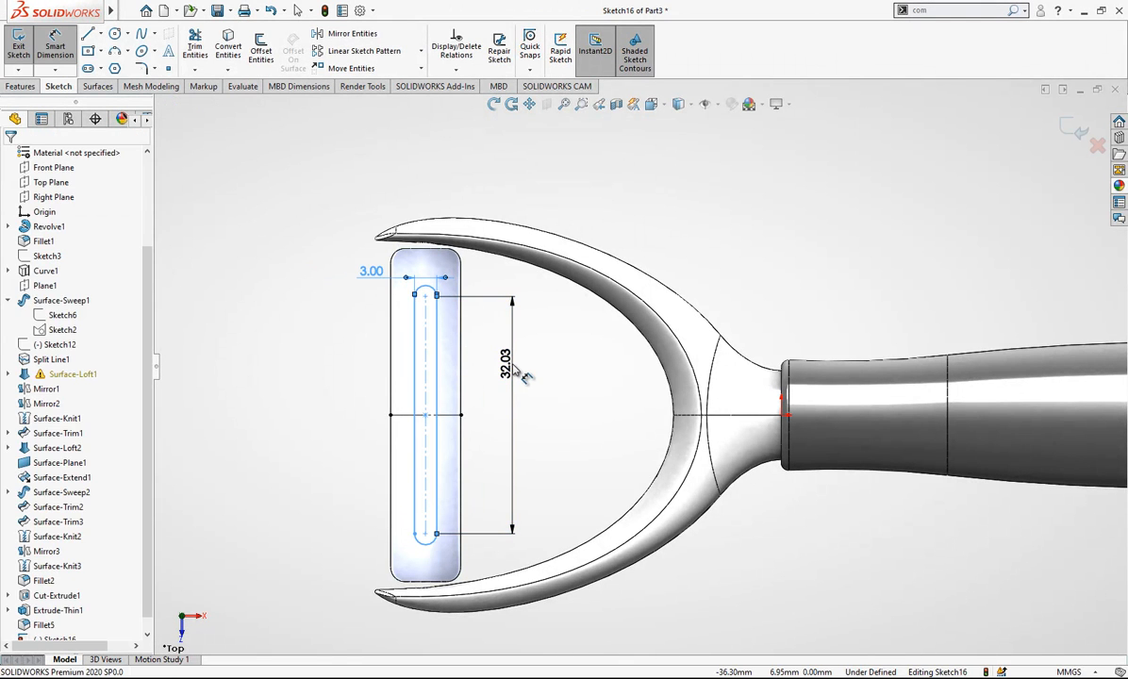
text(3)
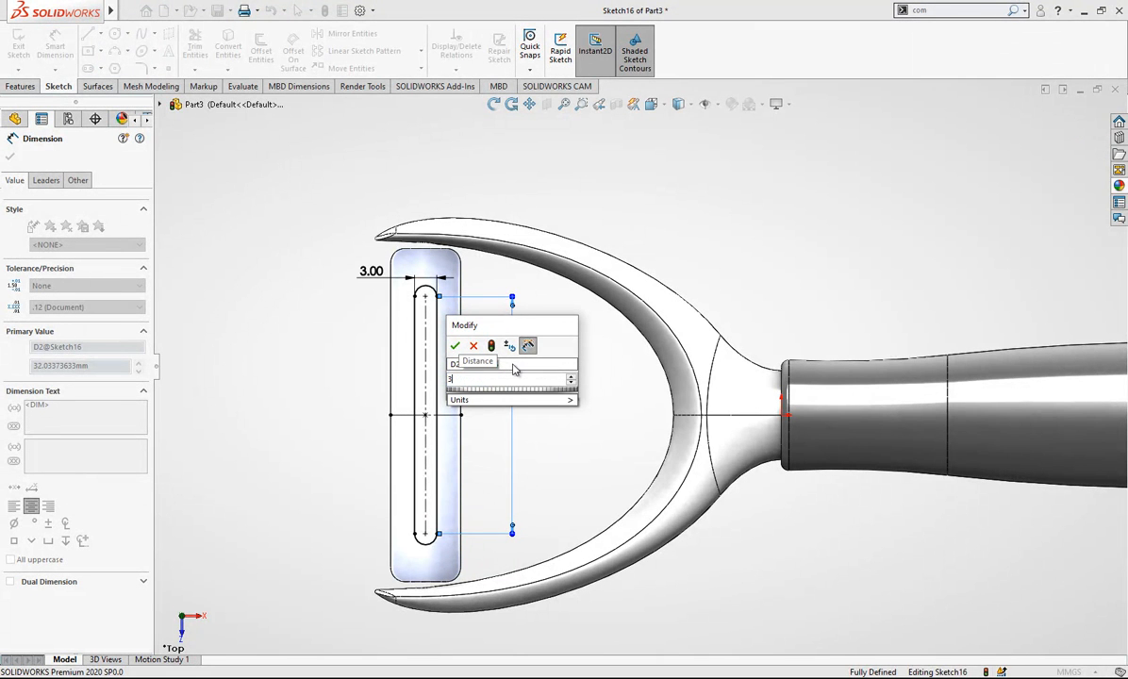
text(5)
key(Return)
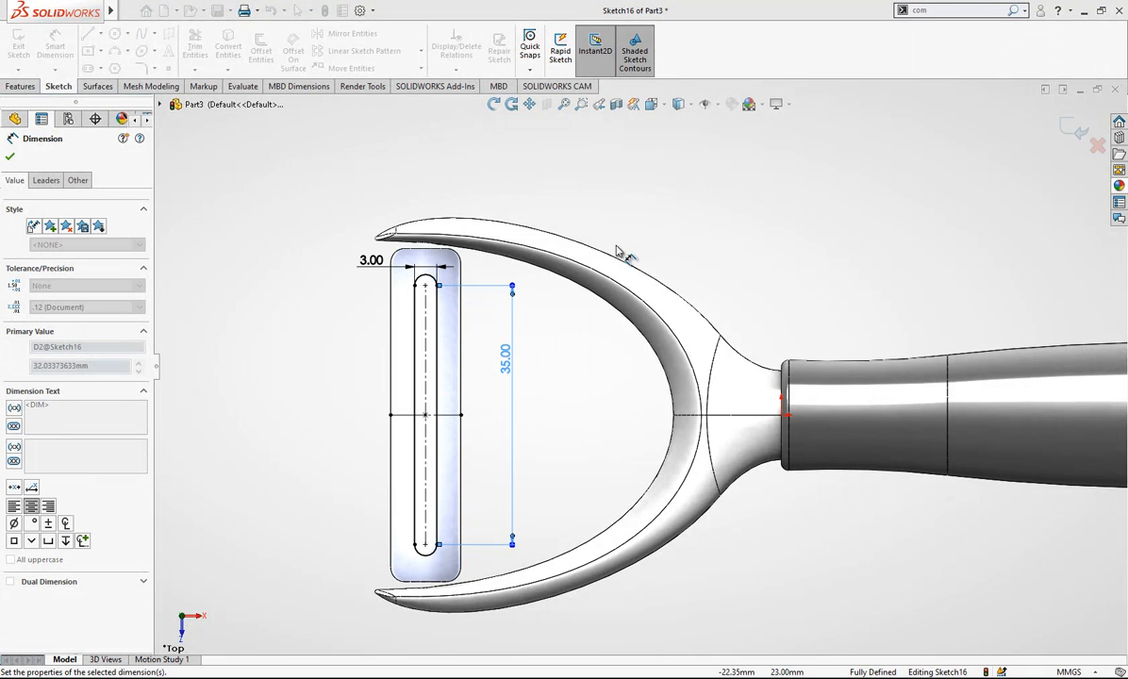
key(Escape)
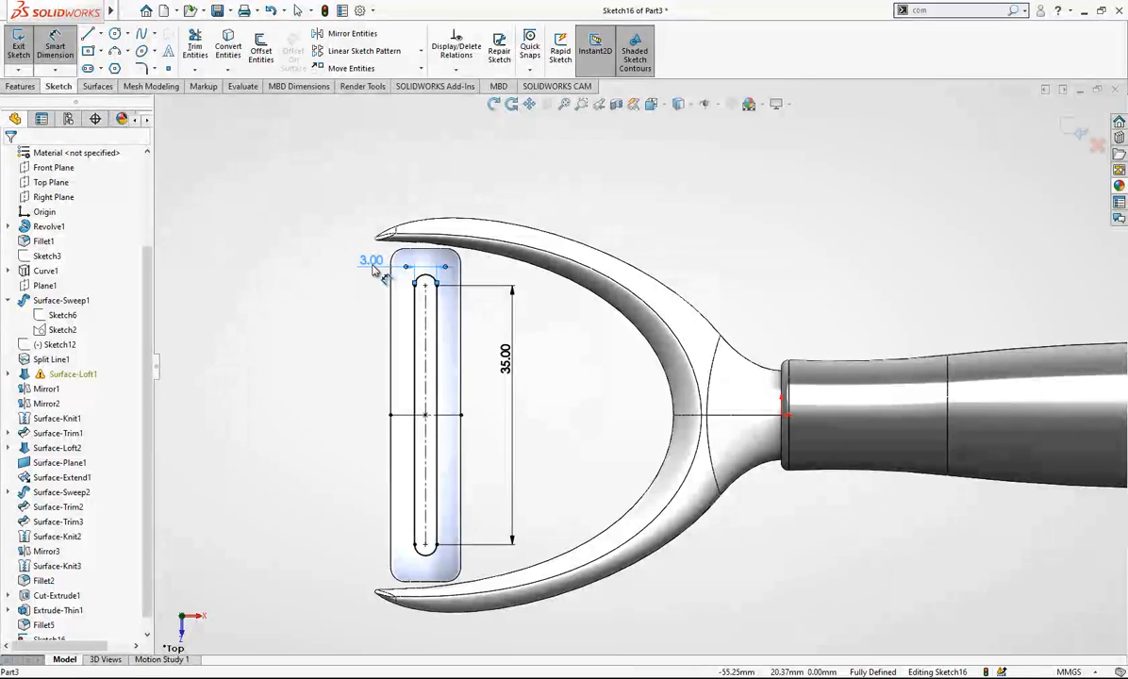
text(4)
key(Return)
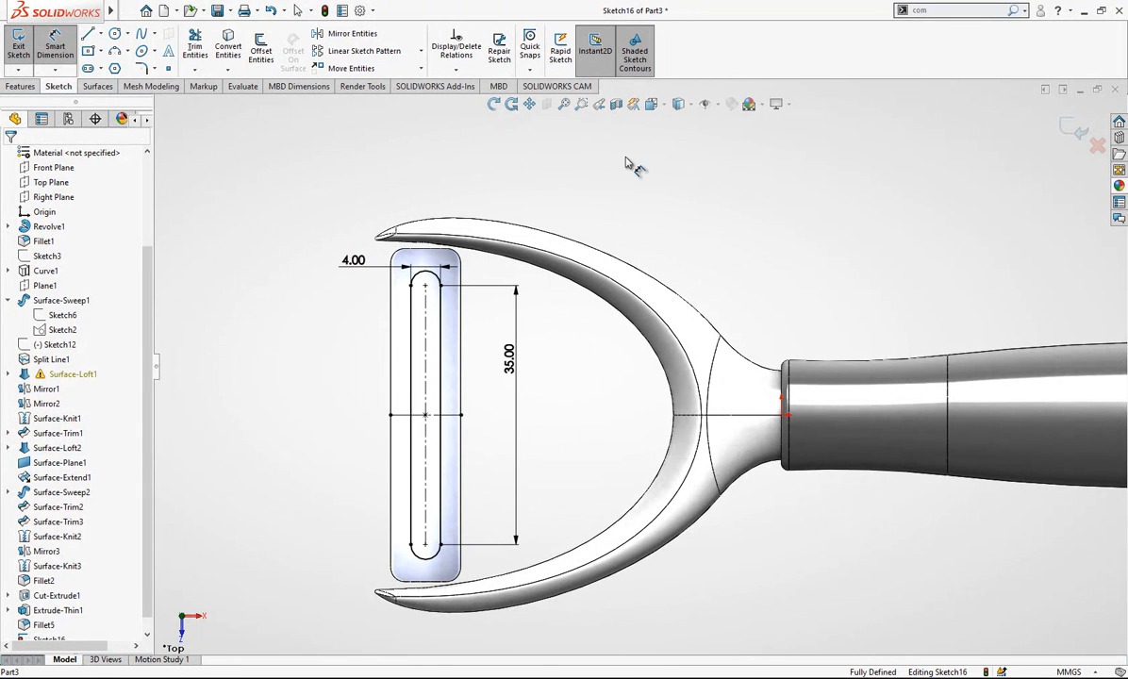
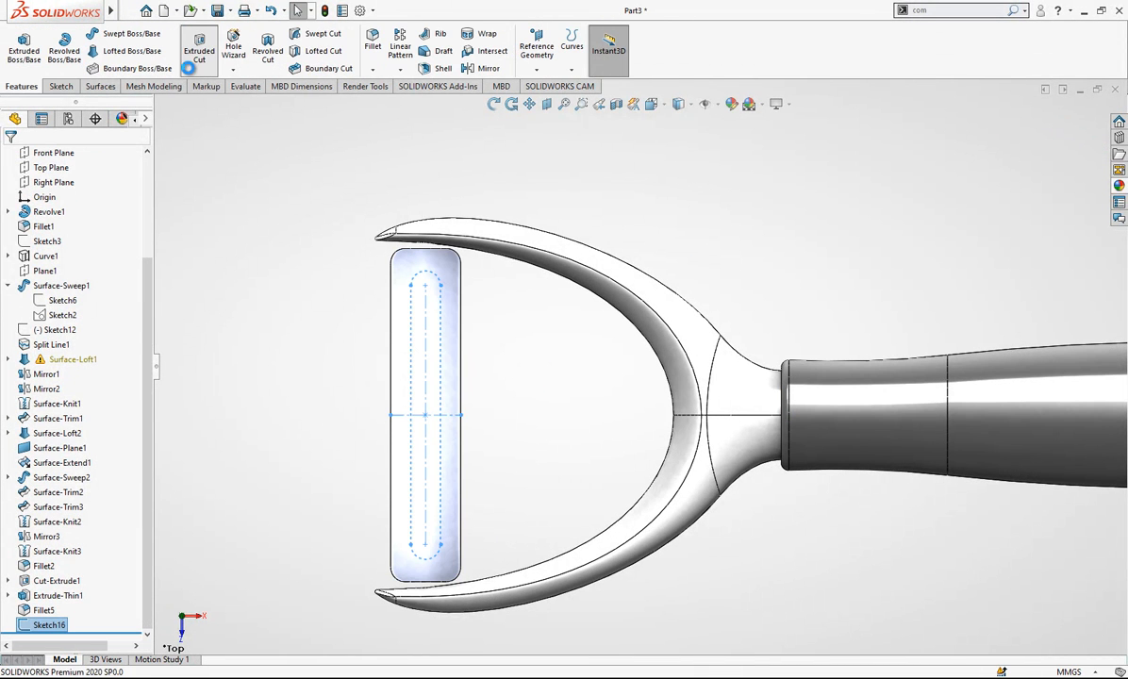
- Cut the slot profile through the blade as an extruded cut with the Through All - Both end condition
click(94, 237)
click(66, 262)
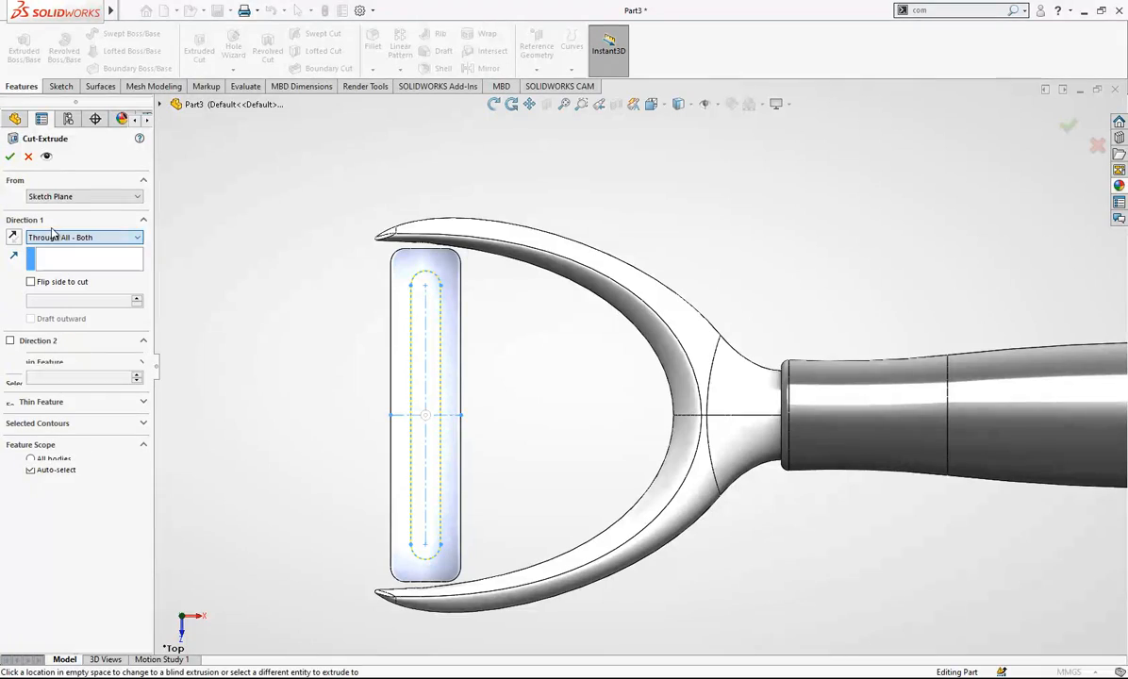
key(Return)
- Sketch on the end face of the round hole in the arm tip and convert the face's circular edge into a circle
middle_drag(441, 433, 471, 367)
click(653, 108)
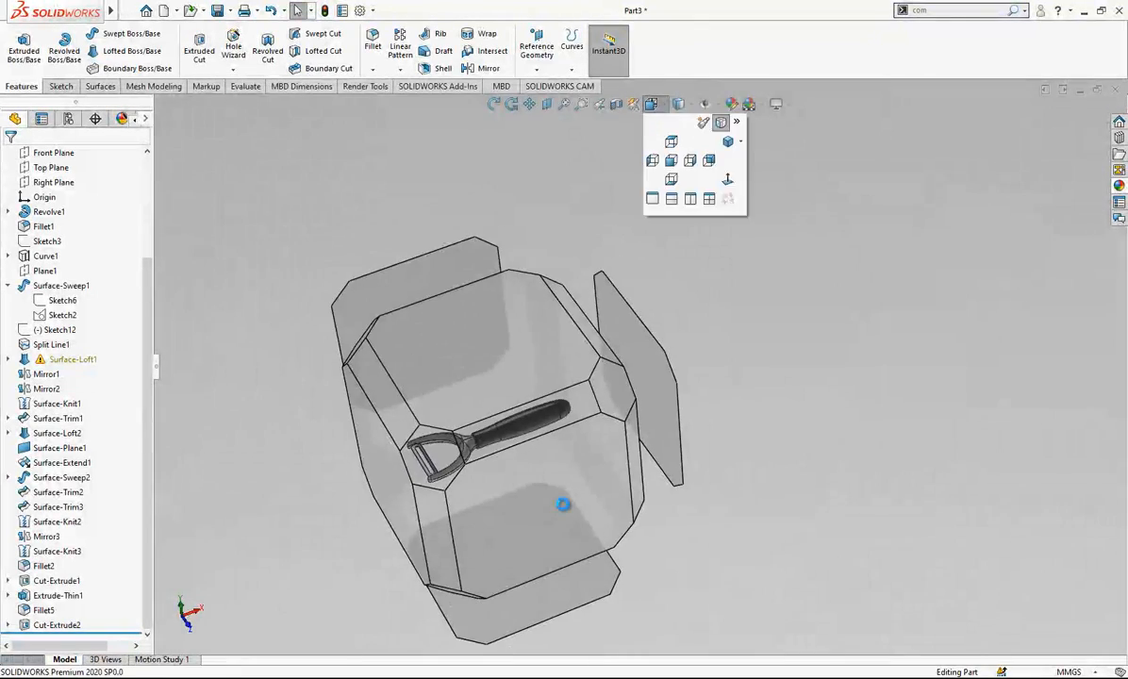
click(564, 504)
scroll(354, 393, down, 5)
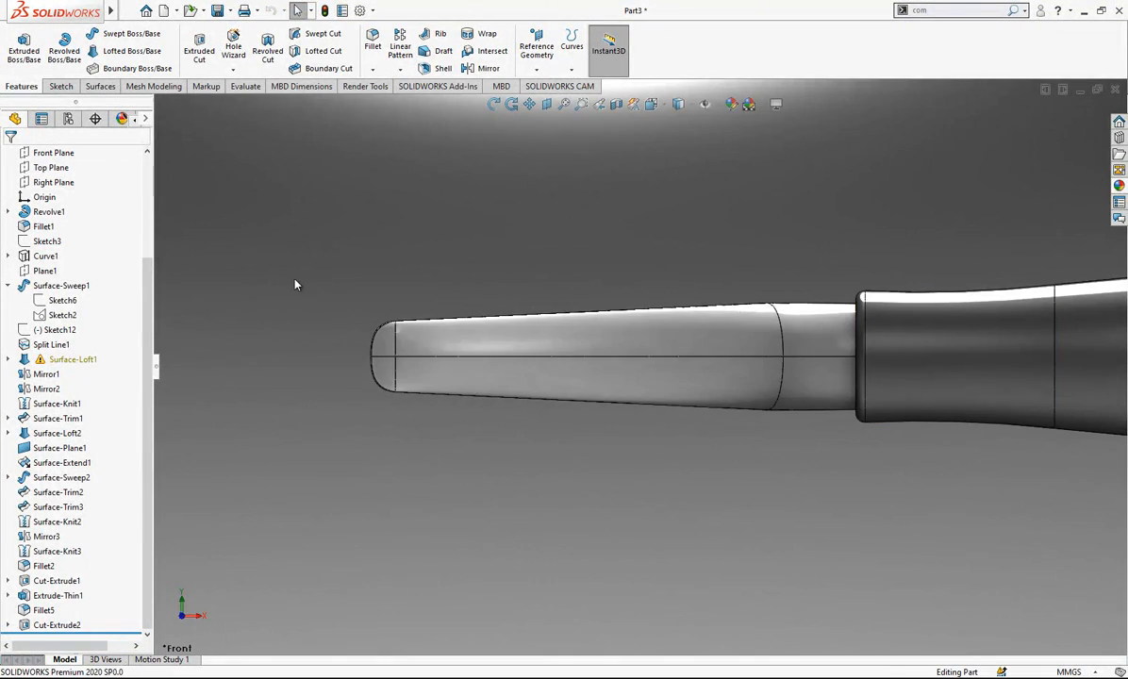
middle_drag(455, 304, 478, 329)
scroll(277, 231, up, 2)
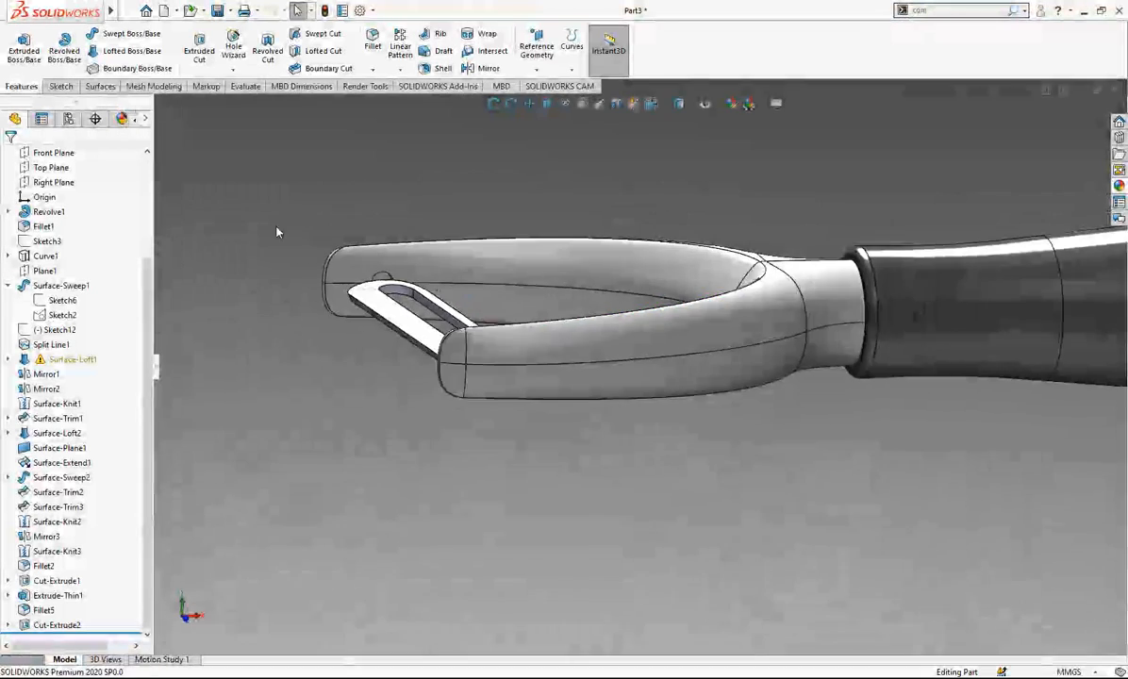
scroll(277, 231, down, 5)
middle_drag(551, 339, 543, 371)
click(536, 357)
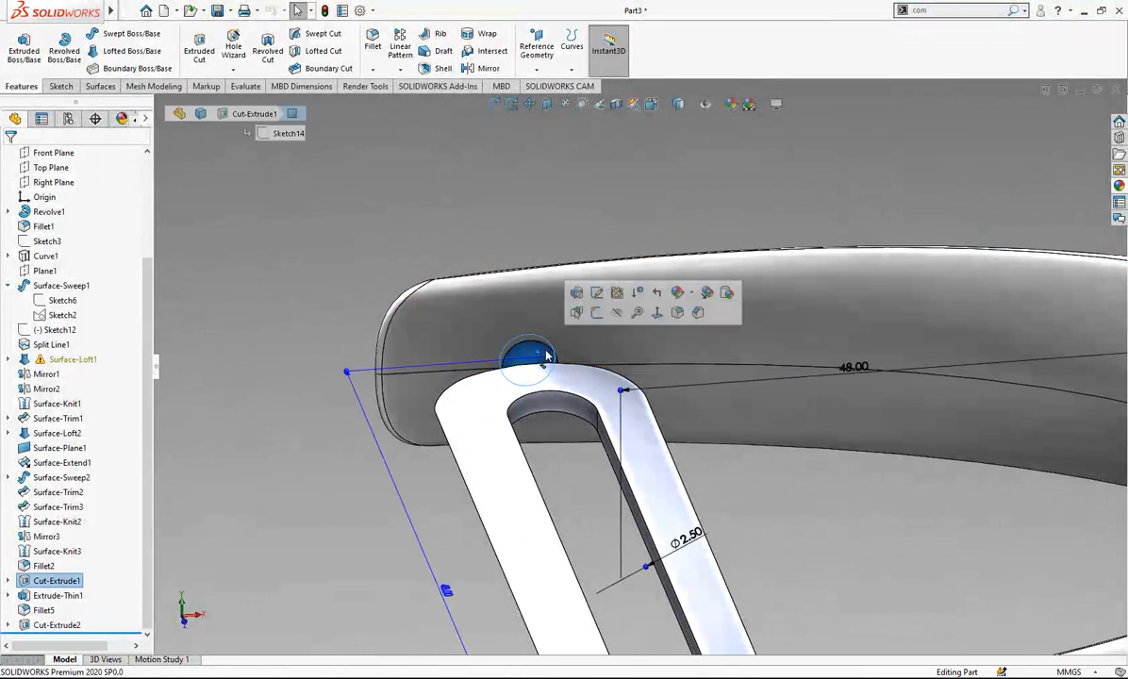
click(586, 315)
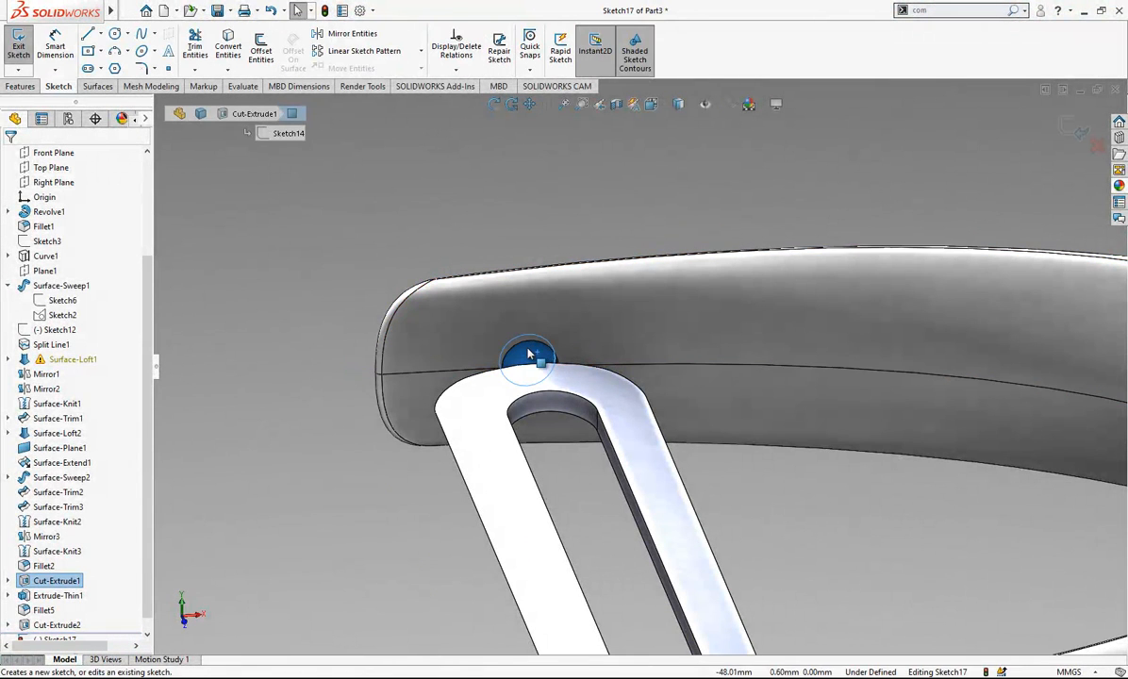
click(242, 54)
scroll(624, 345, up, 2)
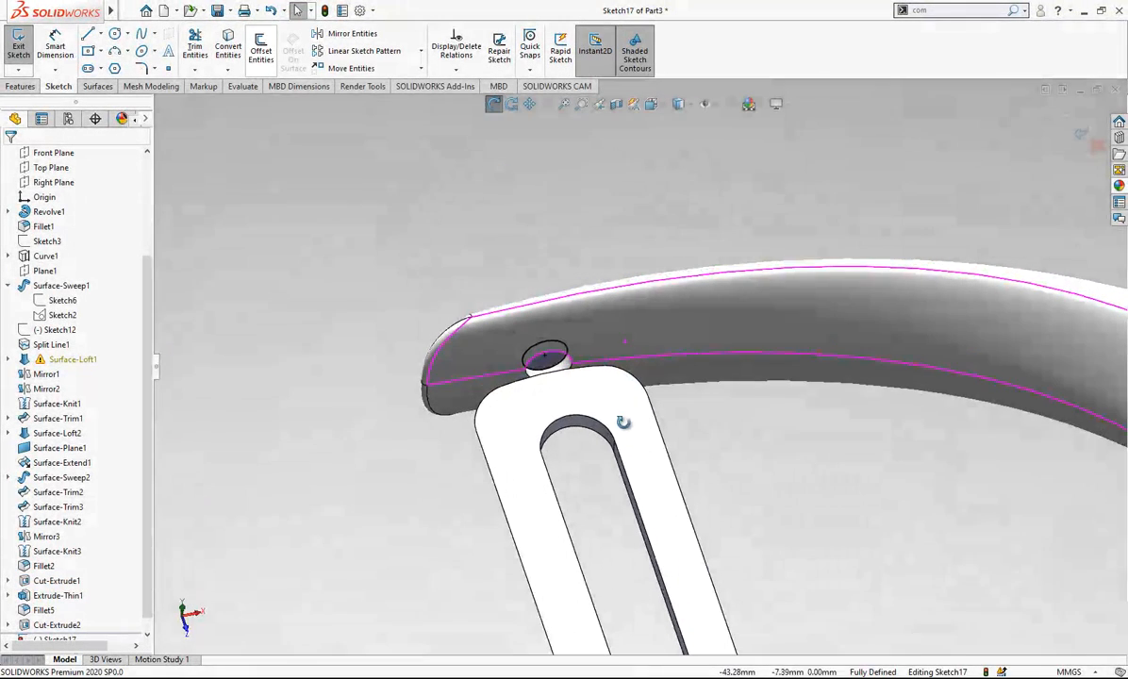
click(1073, 127)
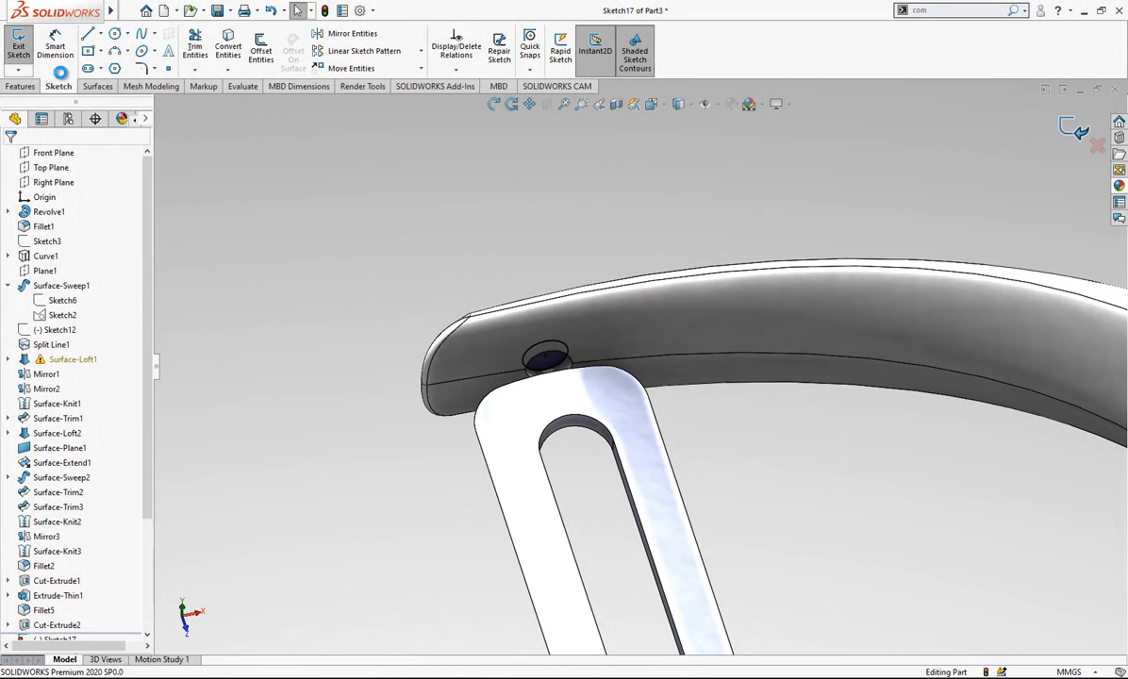
- Extrude the circle 3 mm toward the blade, with automatic body selection off and only the blade body merged
click(26, 52)
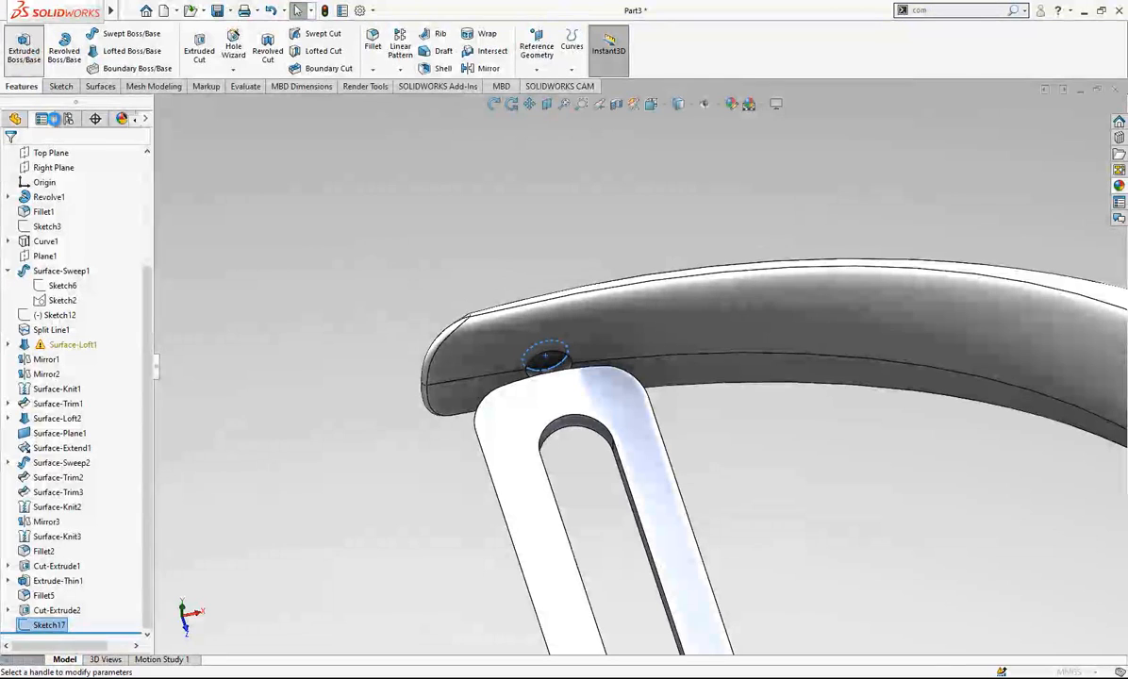
text(3)
key(Return)
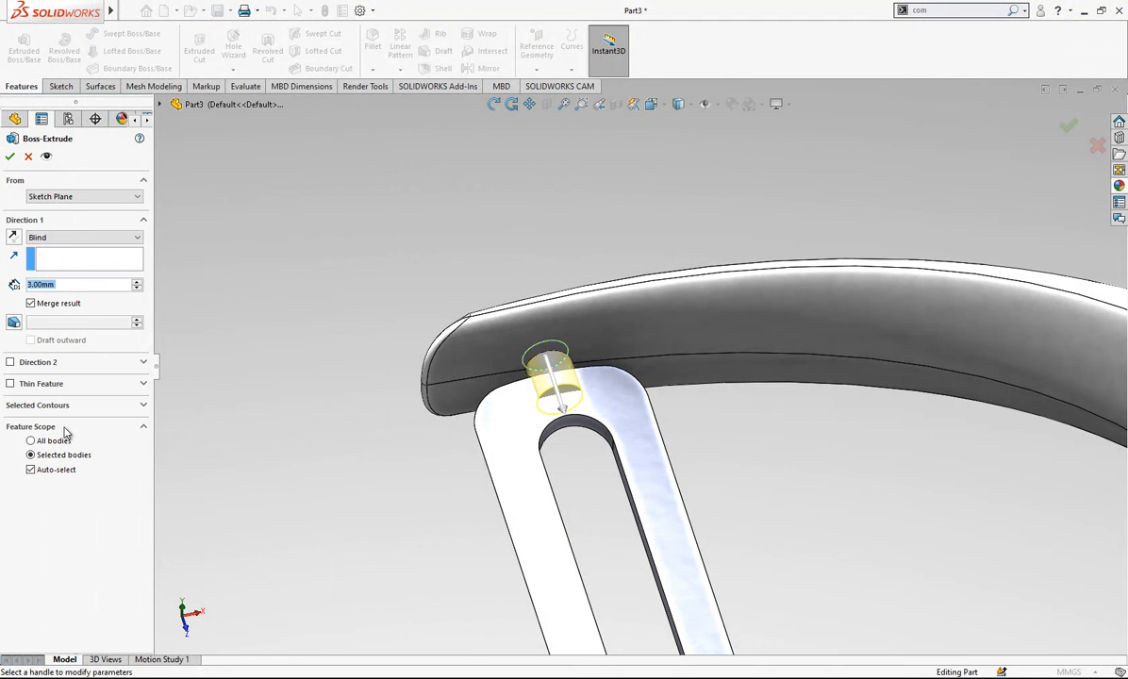
click(52, 469)
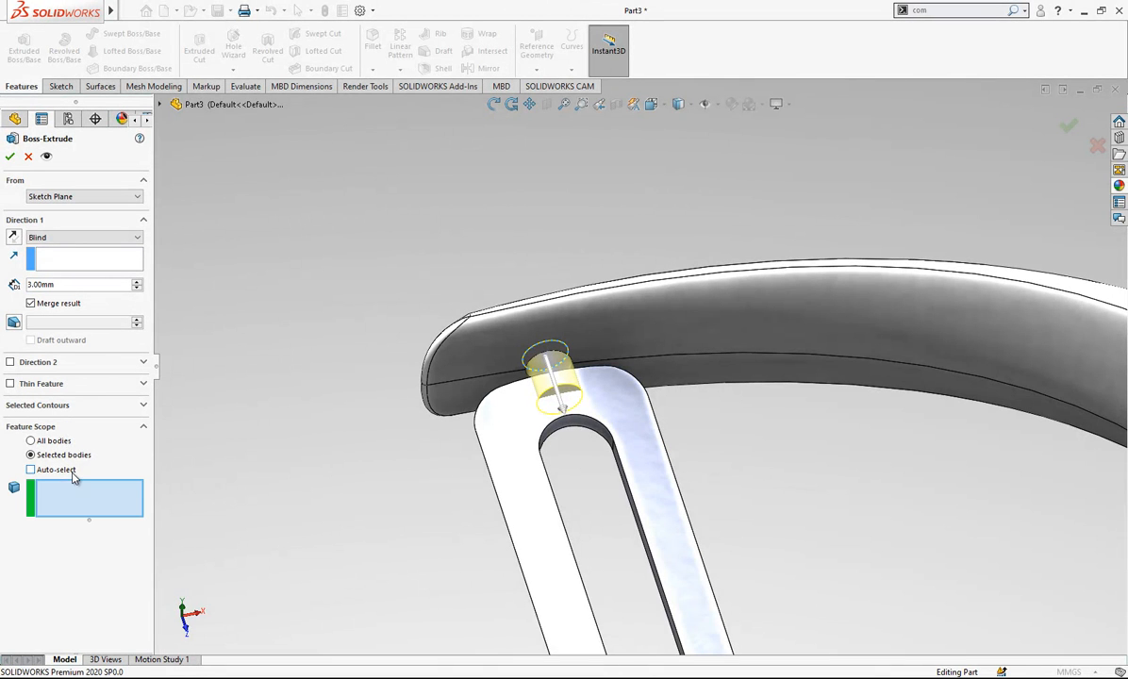
click(526, 452)
right_click(465, 325)
- Mirror the pin extrusion about the Front Plane with Geometry Pattern on, limiting the feature scope to the blade body
scroll(426, 244, up, 5)
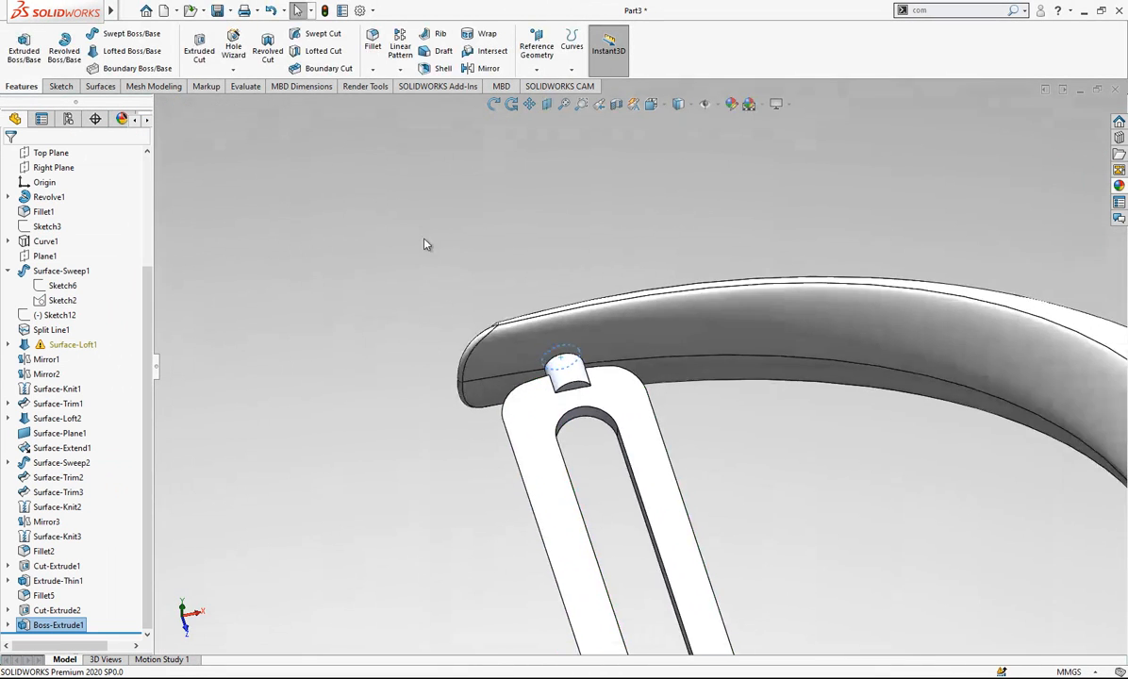
drag(141, 327, 146, 190)
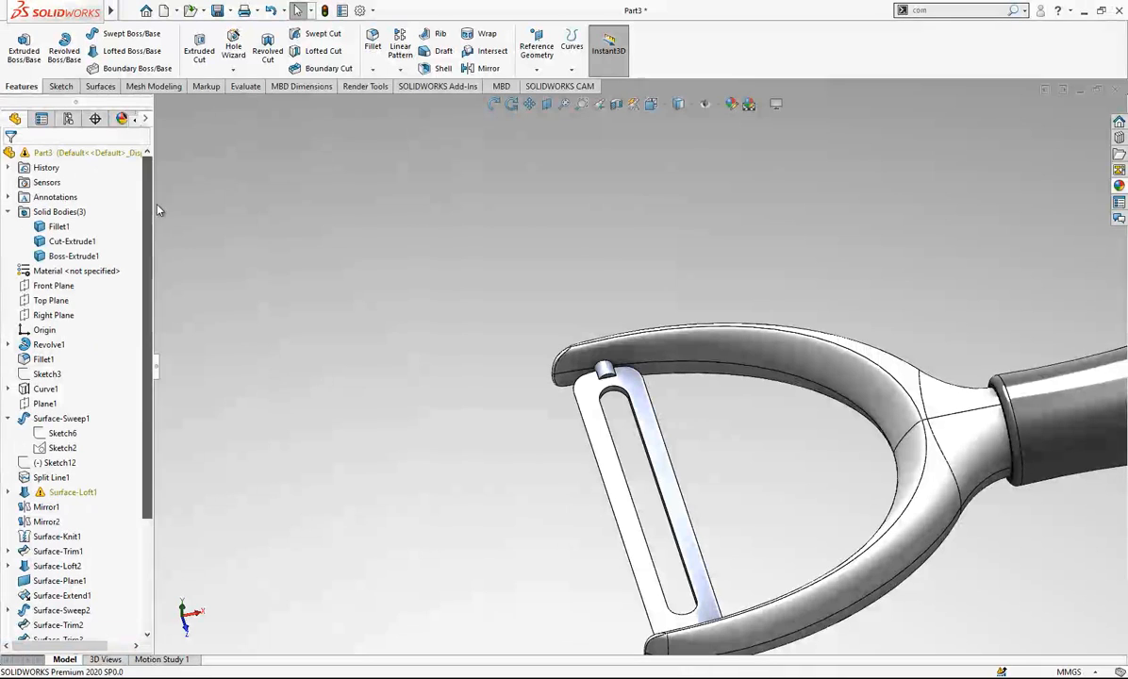
click(58, 285)
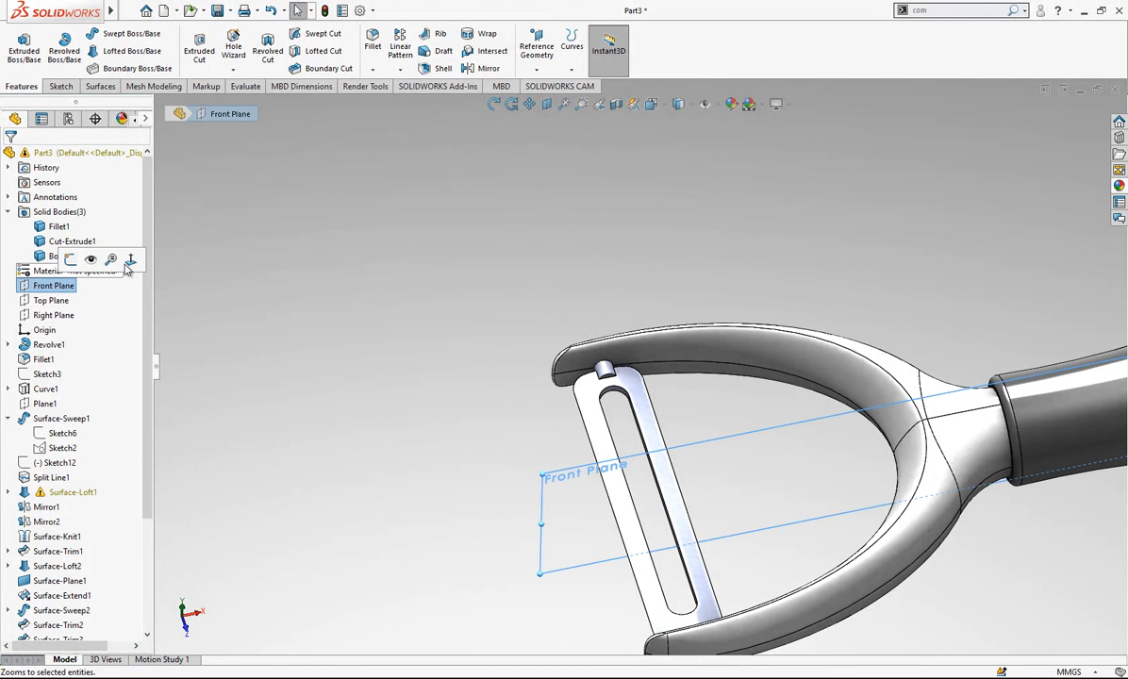
click(481, 68)
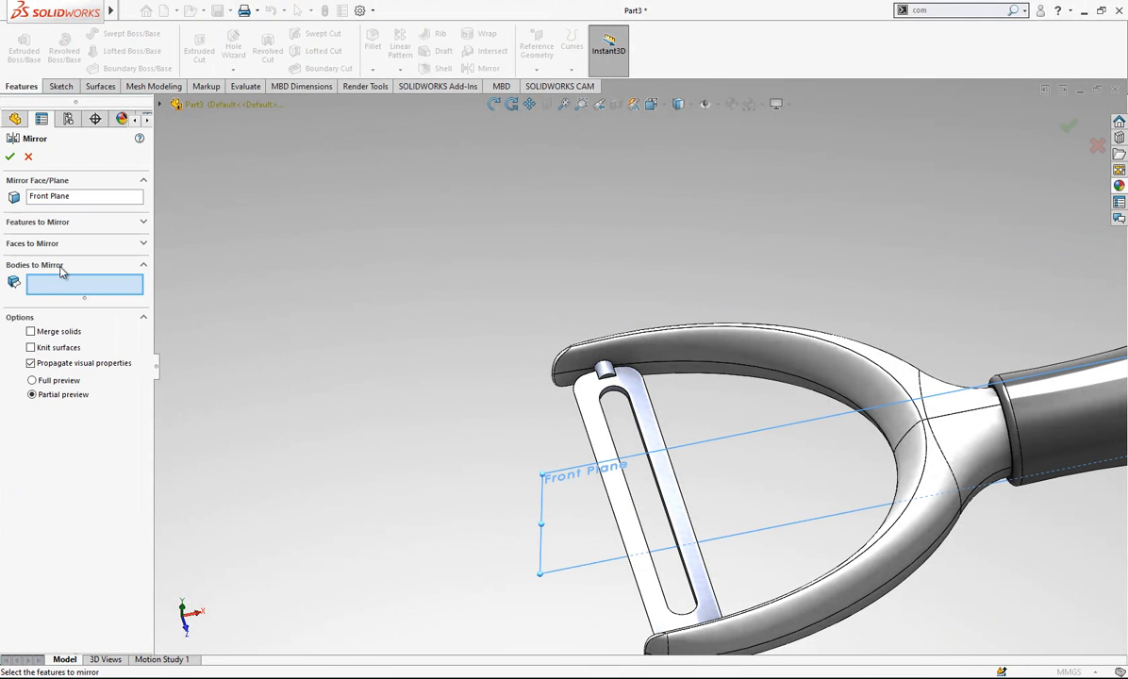
click(56, 231)
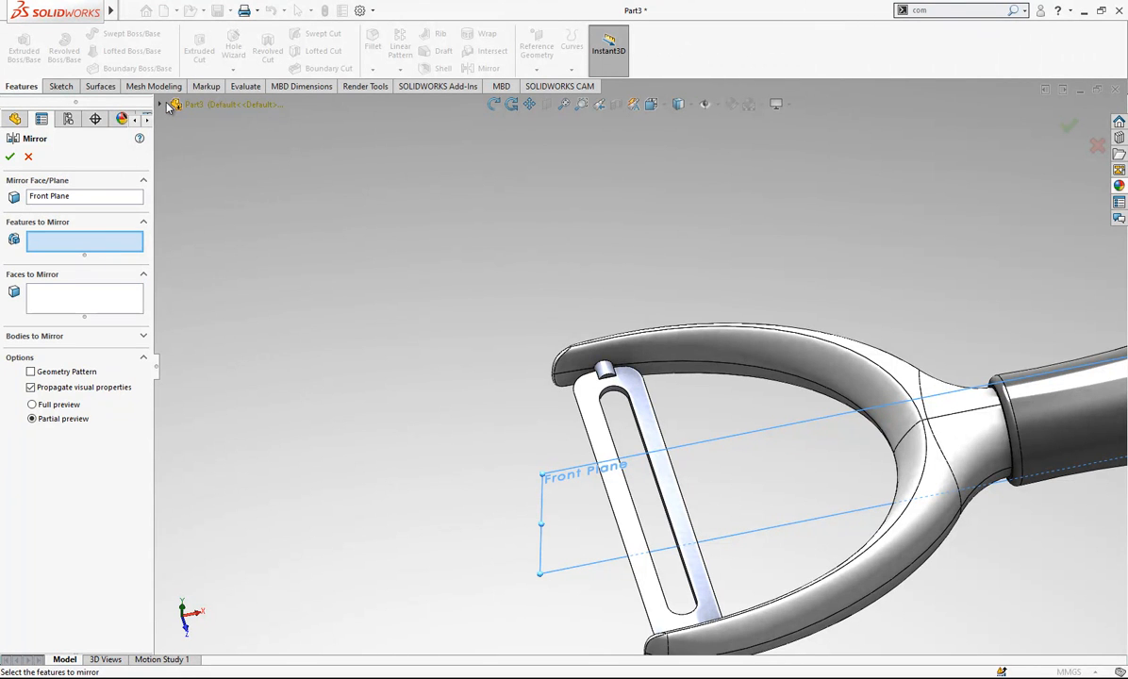
click(163, 104)
click(235, 636)
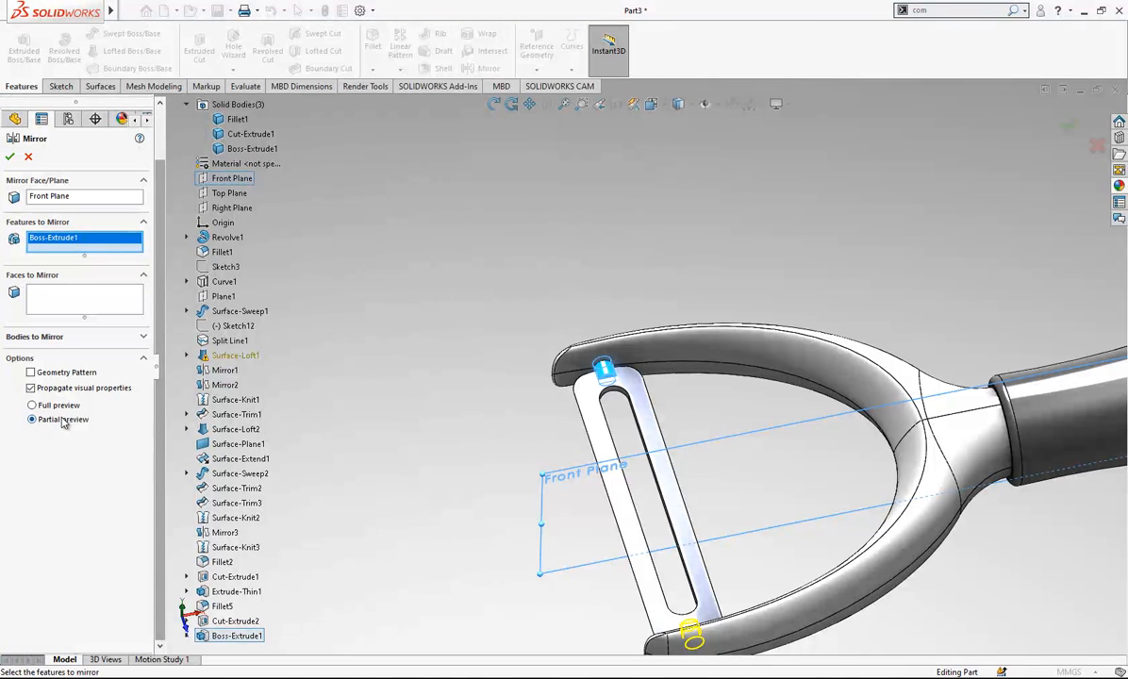
click(64, 373)
click(59, 401)
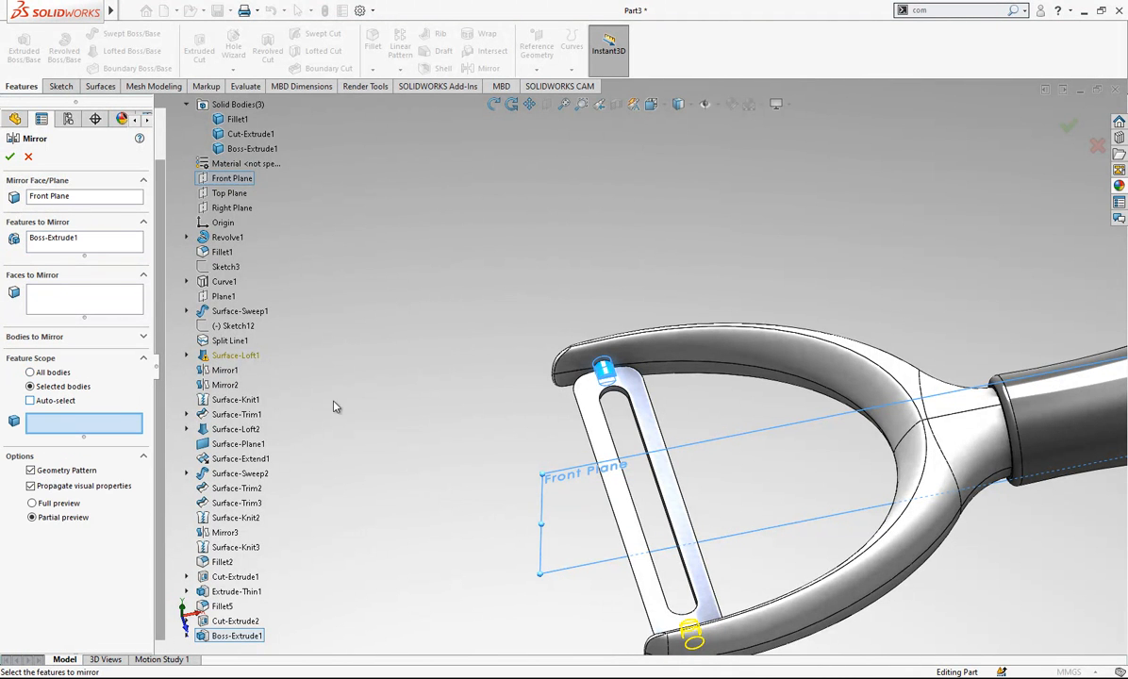
click(595, 408)
right_click(562, 304)
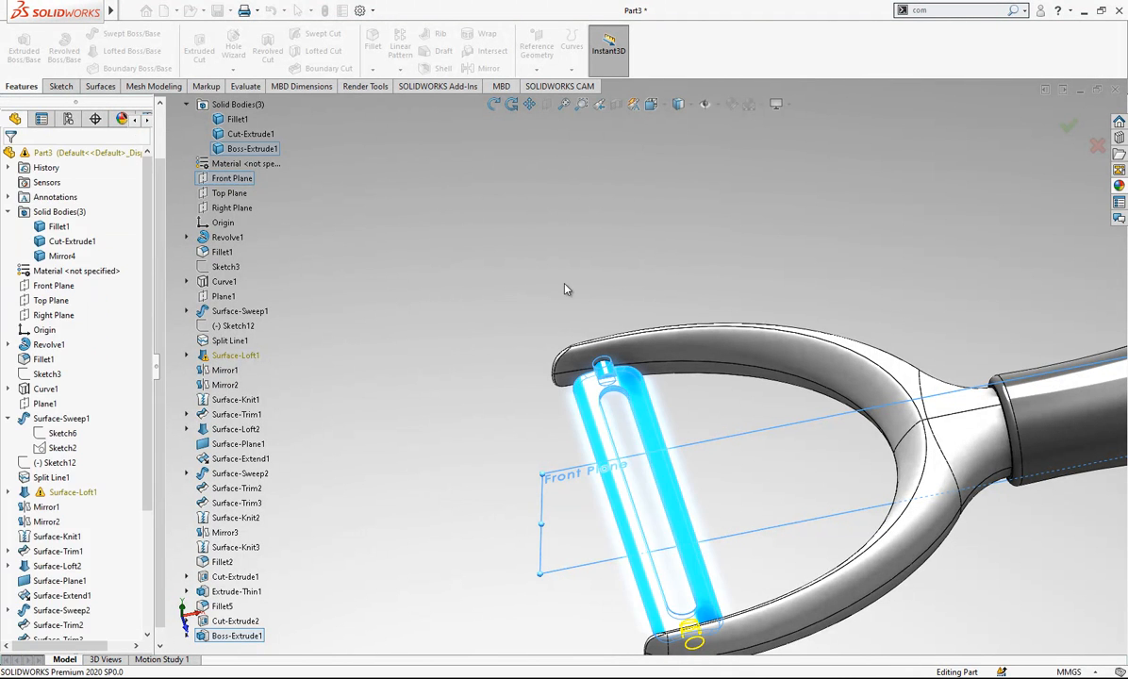
- Show the arm tip and blade profile from the front with hidden lines visible
scroll(624, 472, down, 2)
middle_drag(630, 470, 646, 405)
scroll(636, 358, up, 2)
click(662, 110)
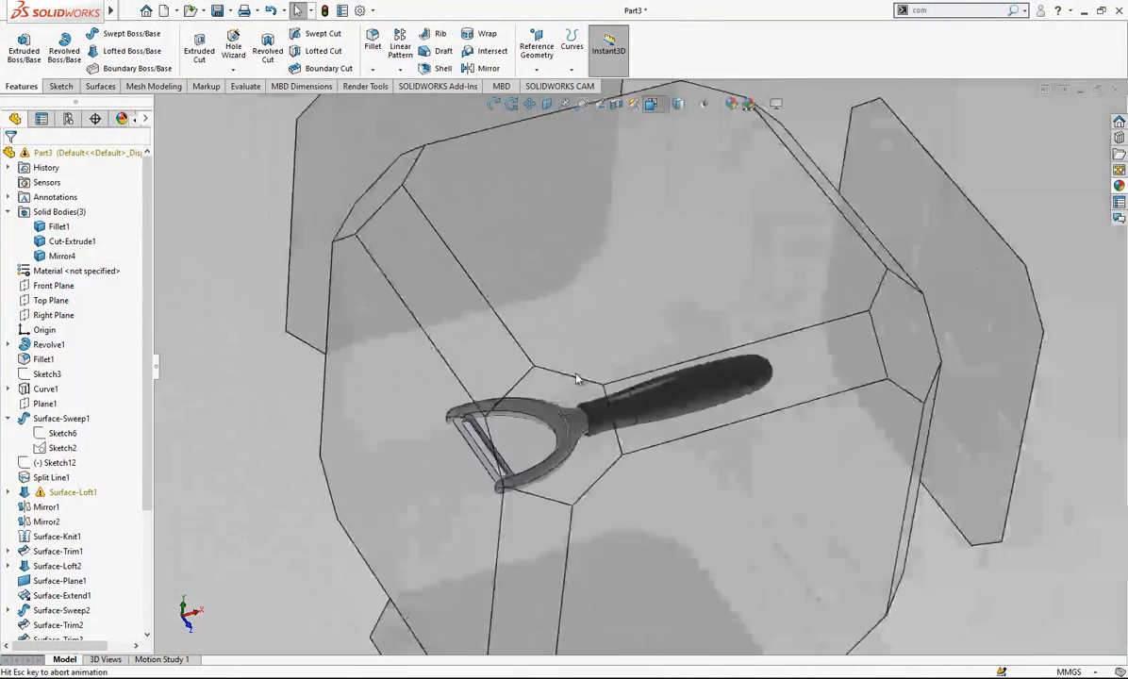
click(611, 484)
scroll(546, 368, down, 2)
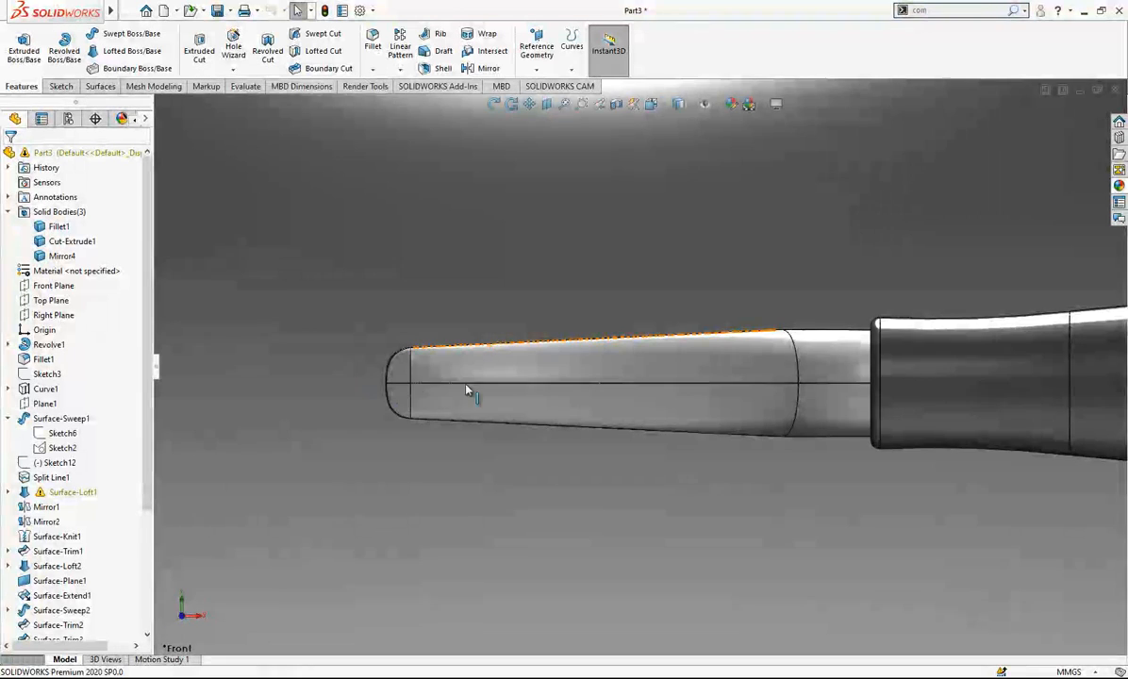
scroll(486, 397, down, 3)
click(685, 111)
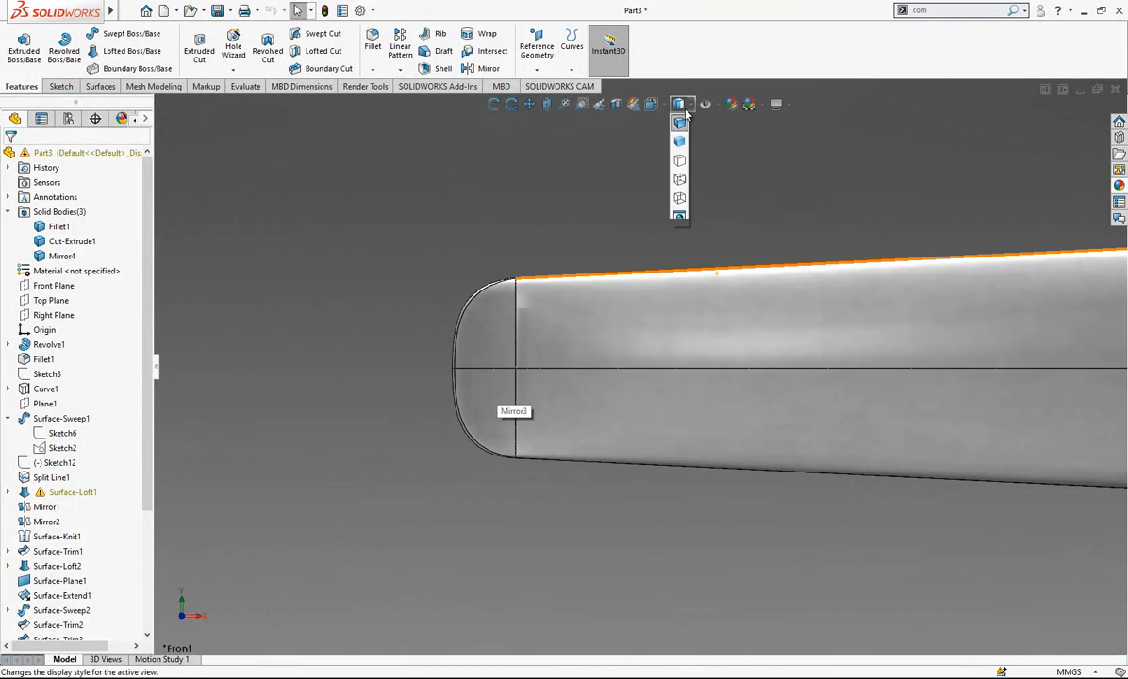
click(680, 178)
scroll(629, 373, down, 3)
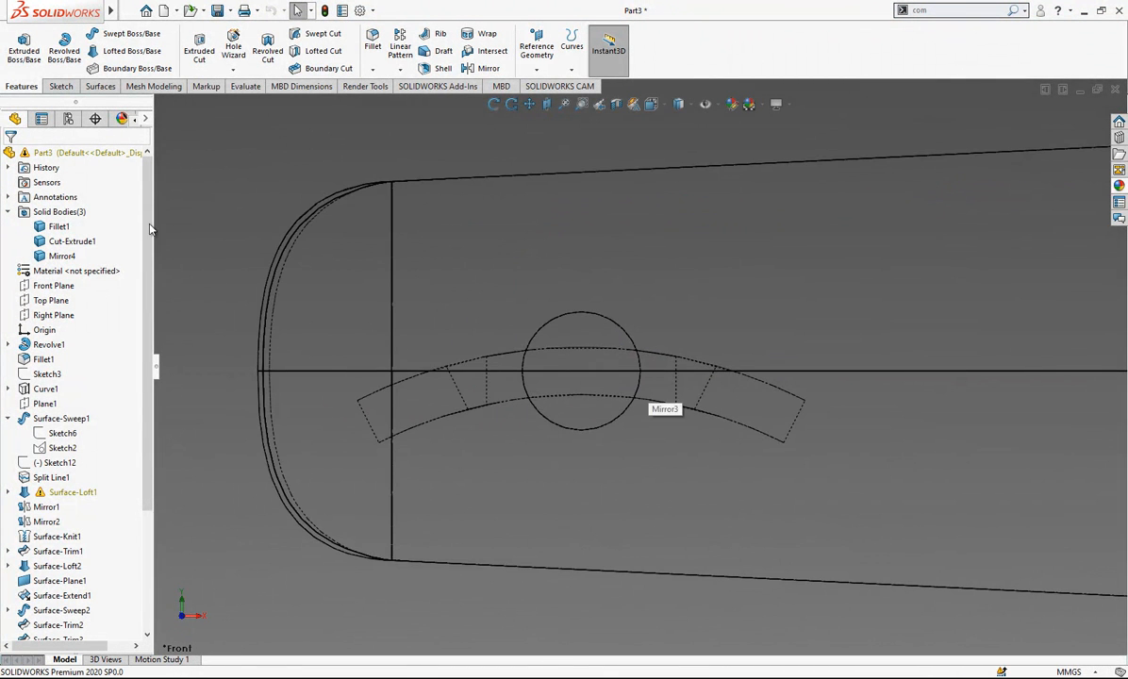
- Sketch a closed four-sided profile on the Front Plane, with a 4 mm base between the slot's lower edges and a top line about 8.8 mm long
scroll(235, 296, up, 4)
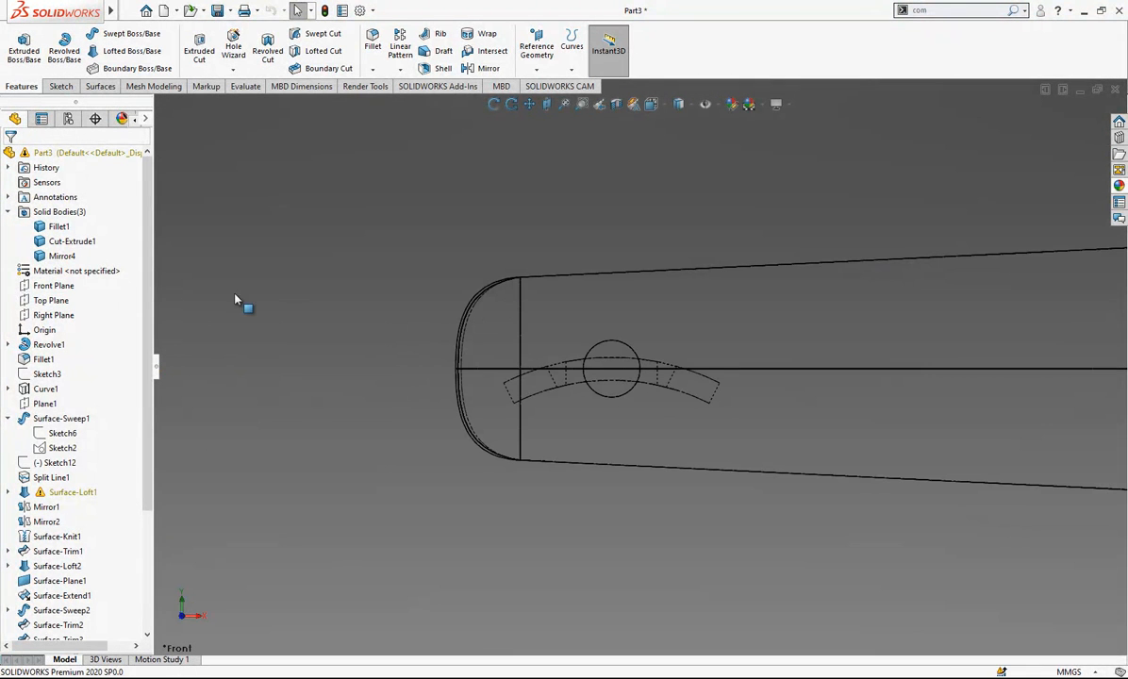
click(34, 288)
click(40, 267)
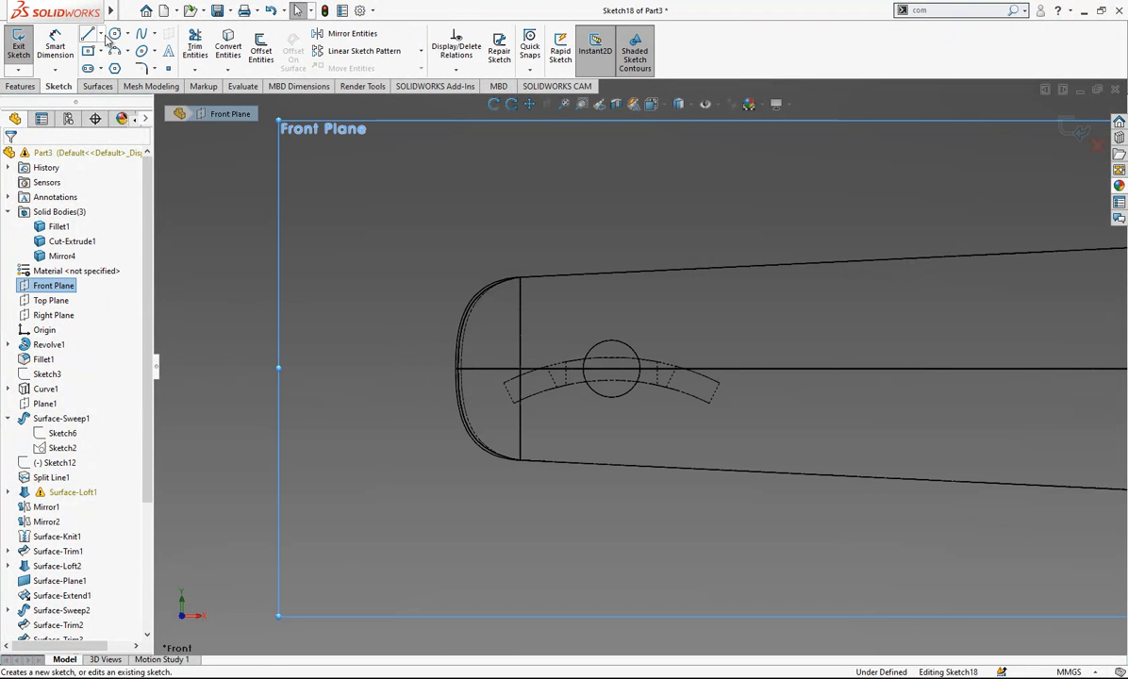
click(100, 35)
click(109, 51)
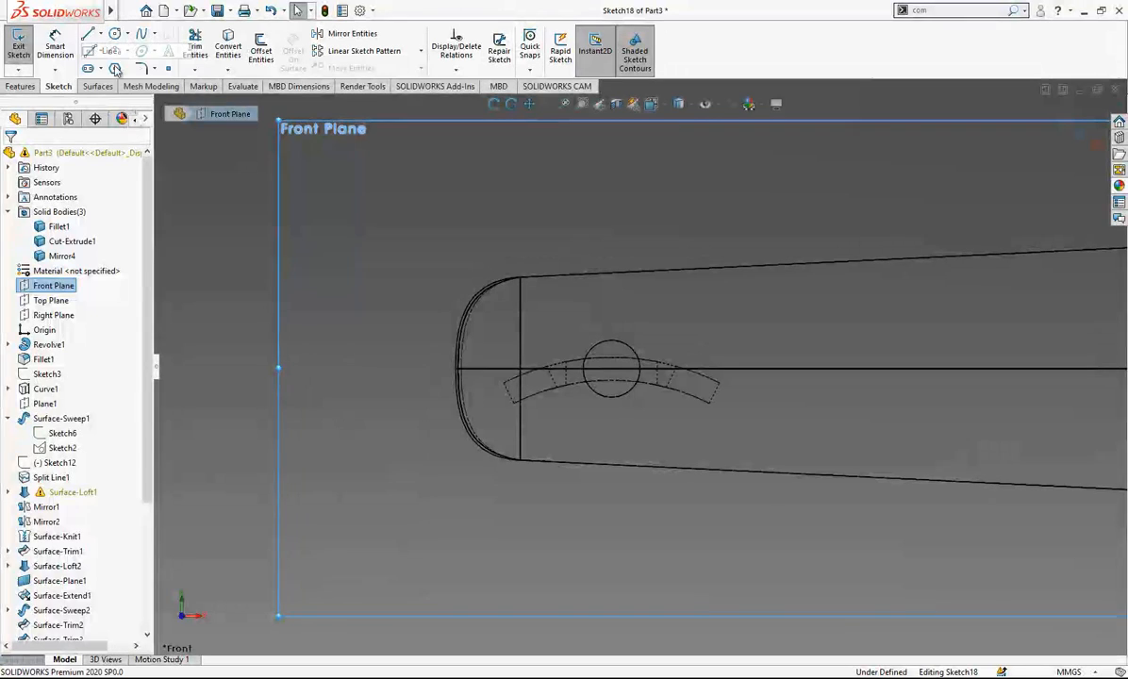
scroll(571, 398, down, 2)
click(562, 386)
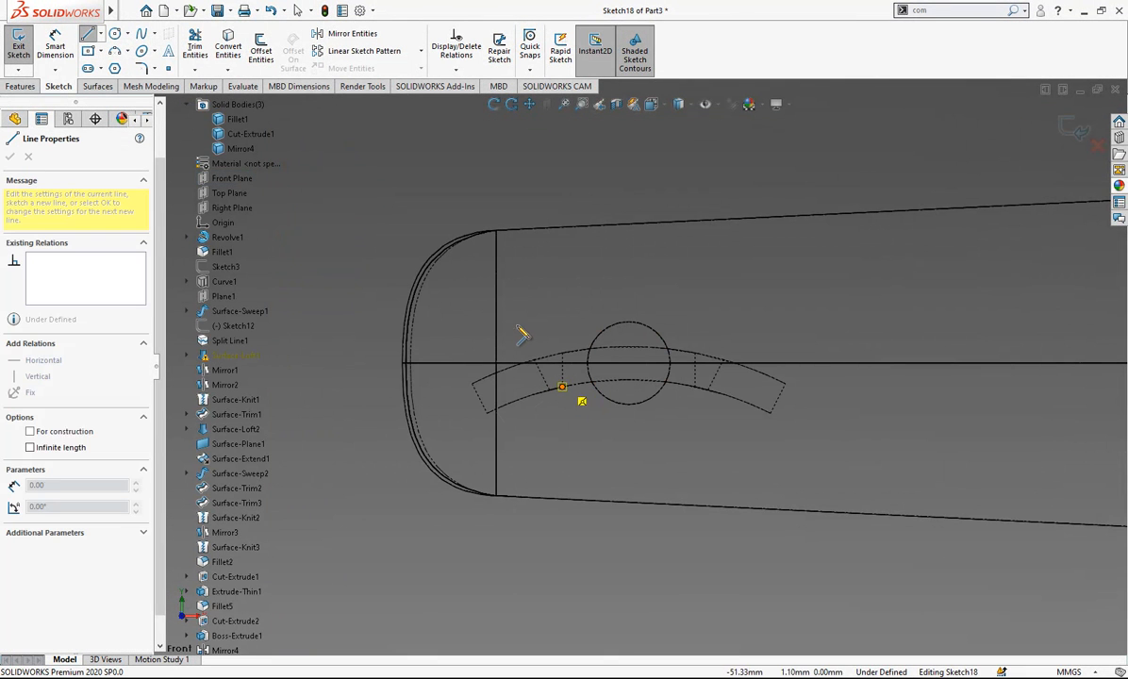
click(451, 317)
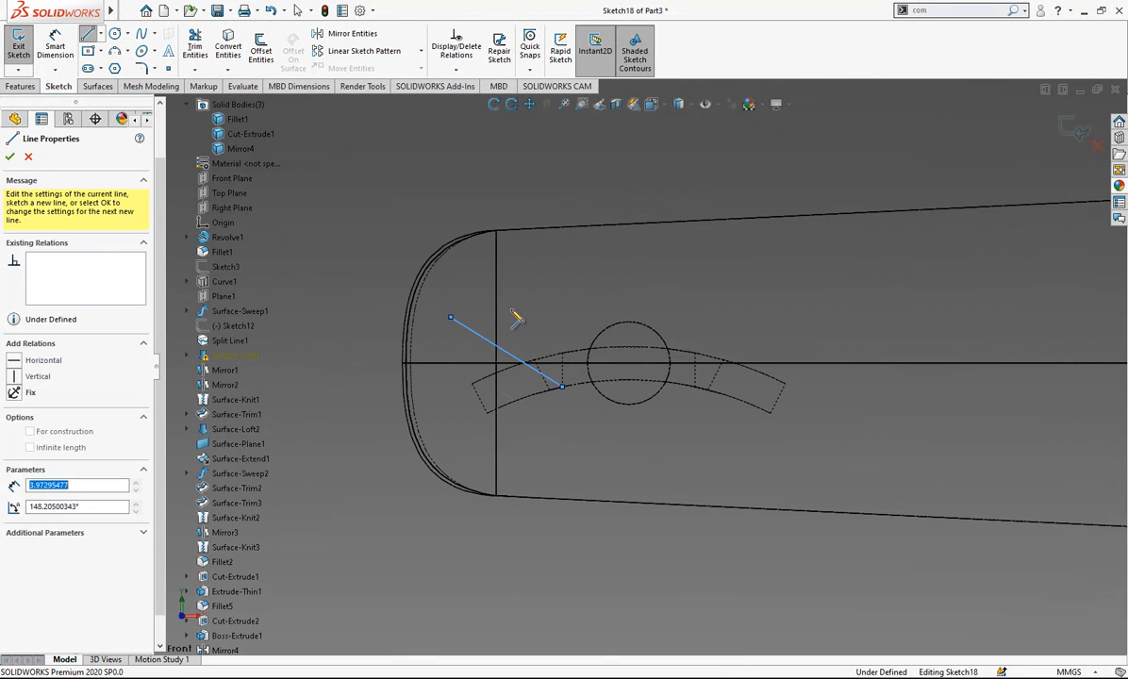
click(742, 318)
click(695, 387)
click(563, 387)
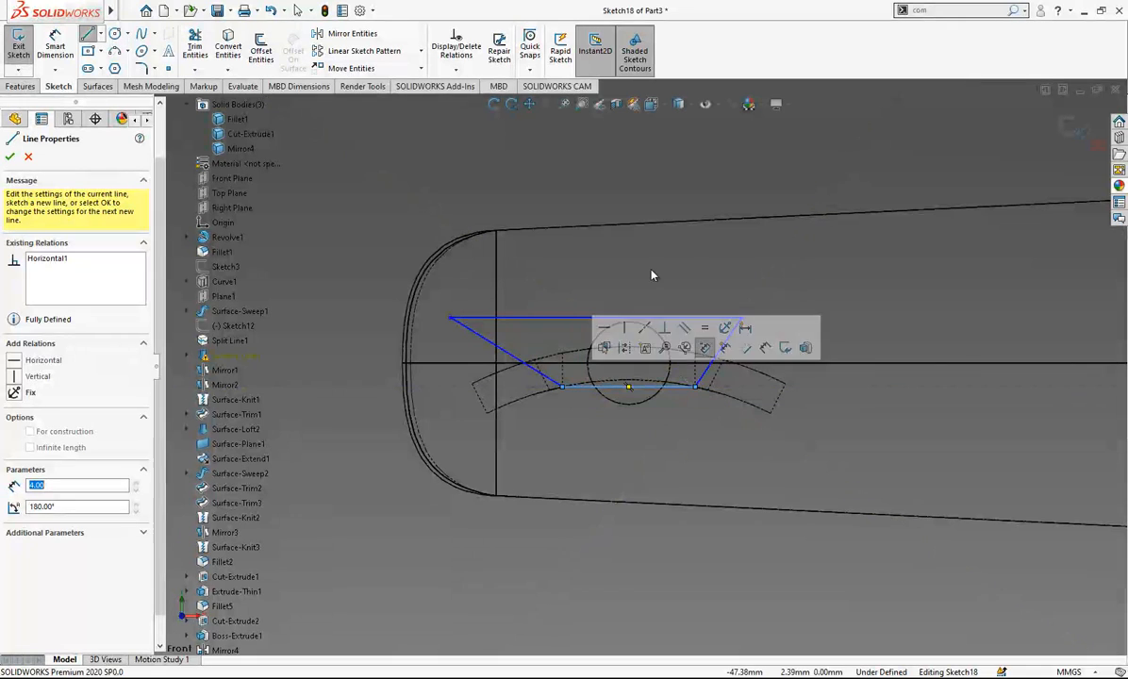
key(Escape)
key(Escape)
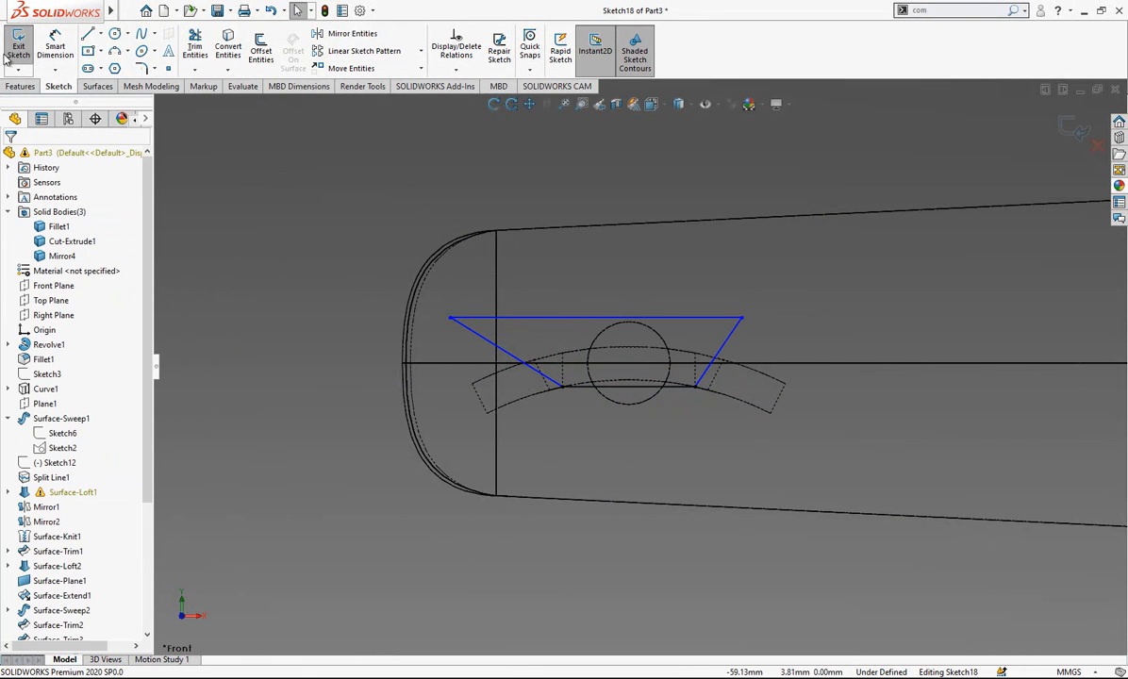
- Draw a vertical line upward from the base line's midpoint past the profile's upper line and make it construction geometry
click(86, 34)
click(629, 387)
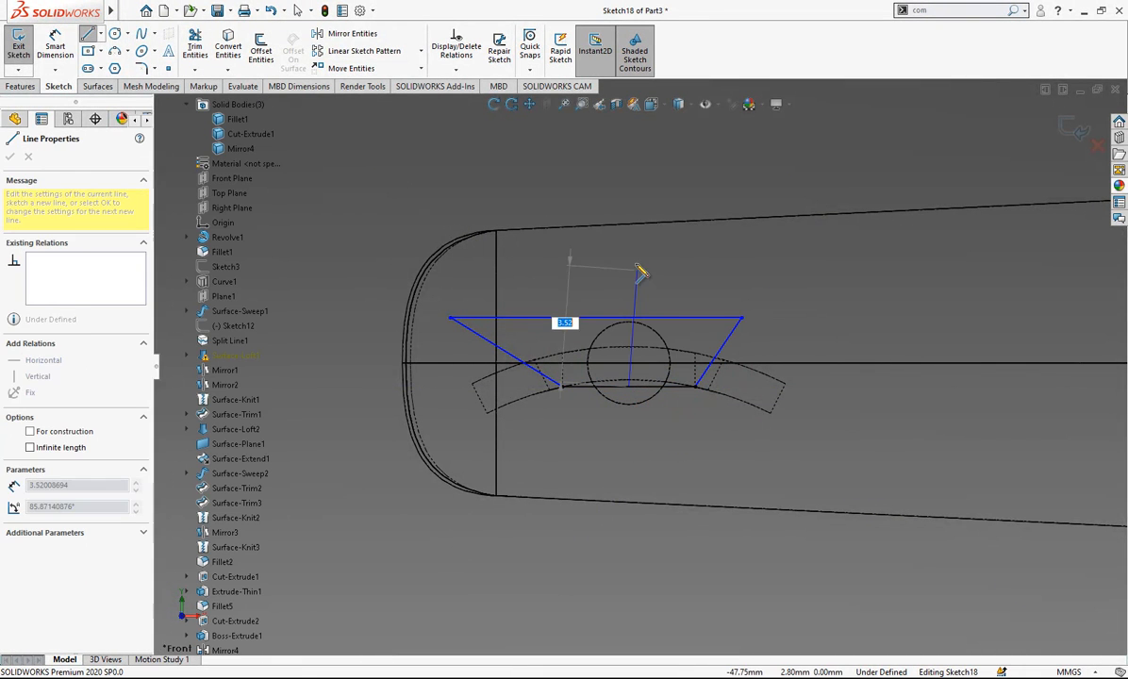
click(629, 244)
key(Escape)
click(630, 276)
click(692, 231)
- Make the profile's two slanted lines symmetric about the vertical construction line
click(728, 344)
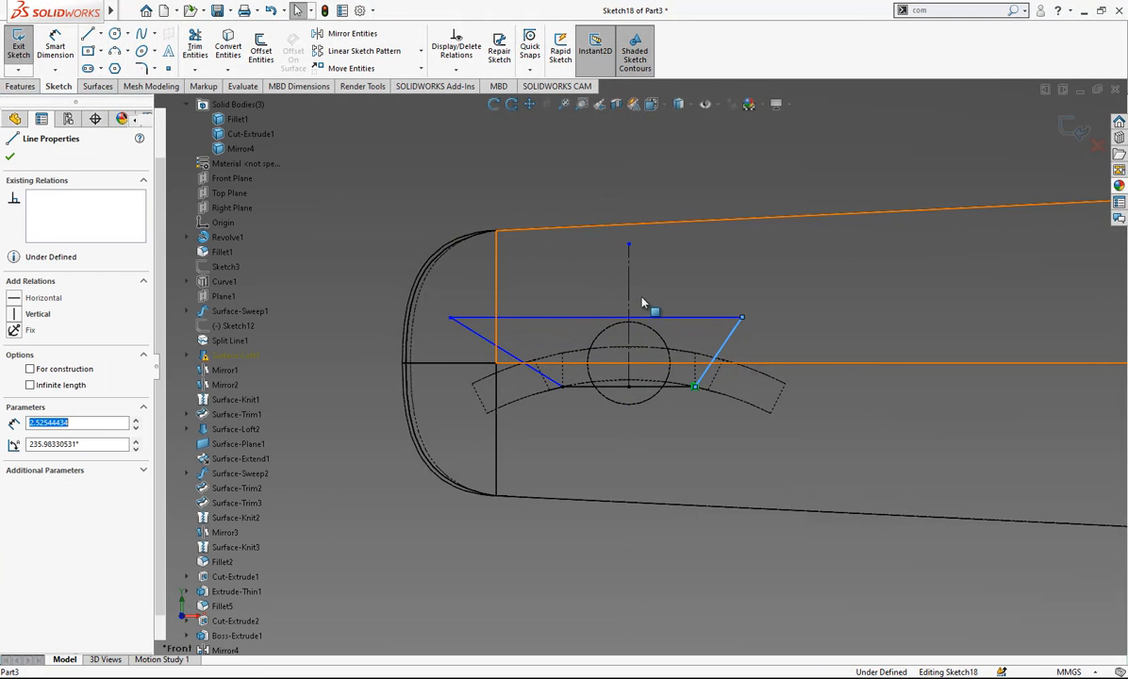
ctrl+click(632, 298)
ctrl+click(480, 338)
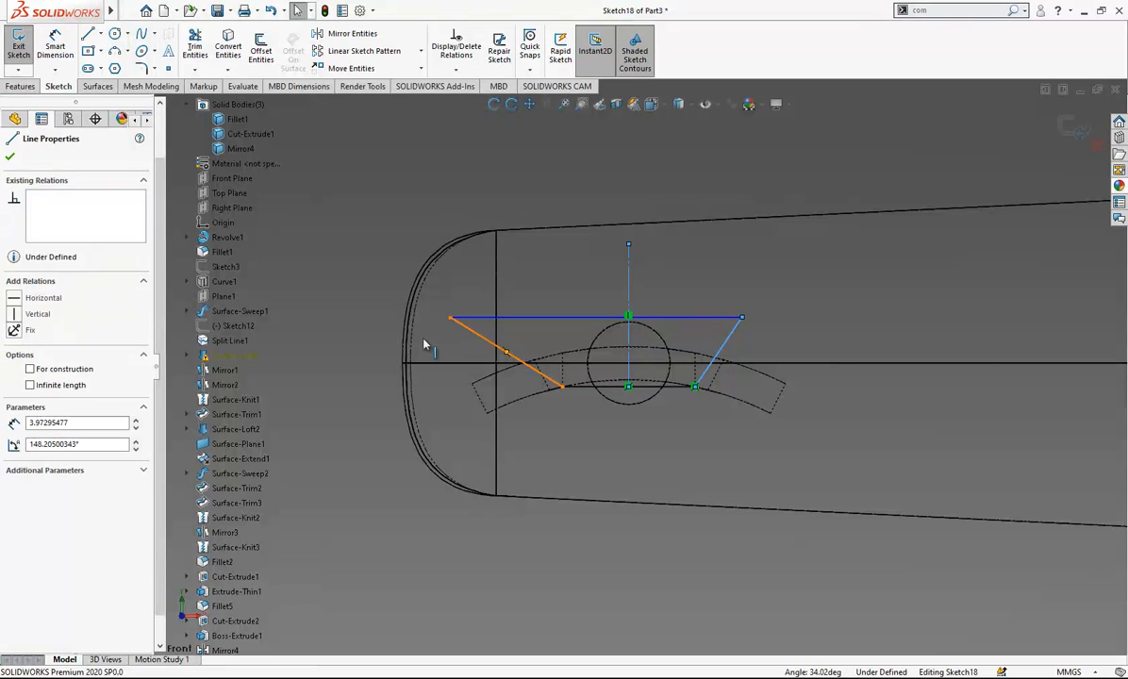
click(586, 474)
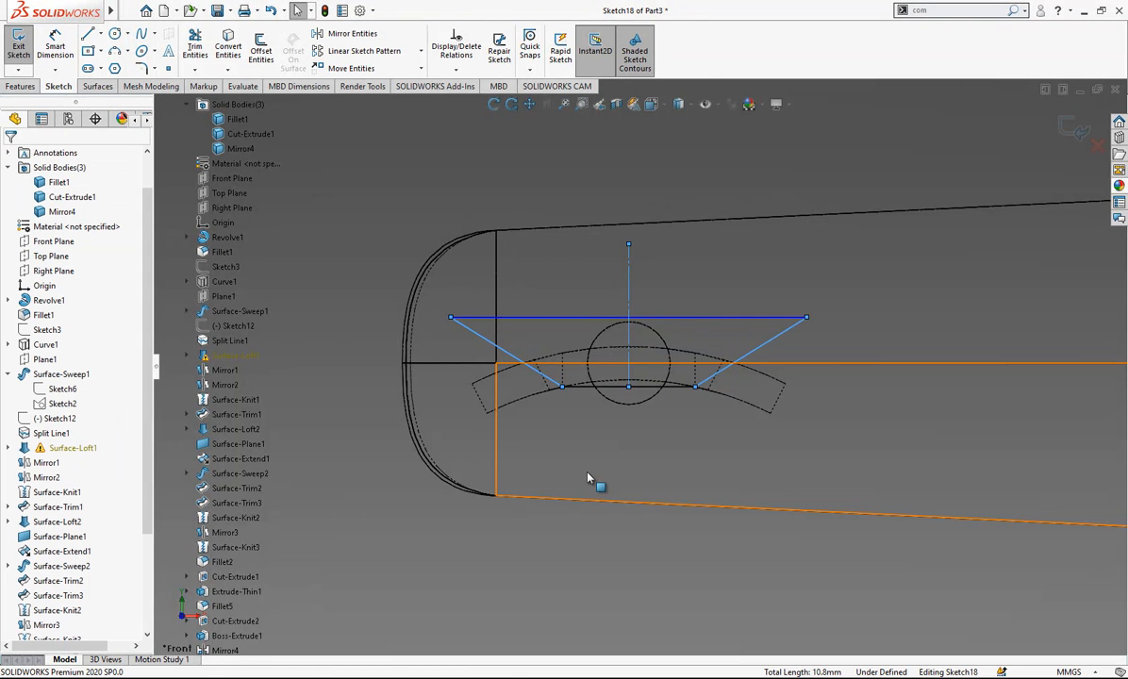
- Set the angle between the profile's two slanted lines to 120° and finish the sketch
click(514, 359)
click(755, 347)
click(744, 319)
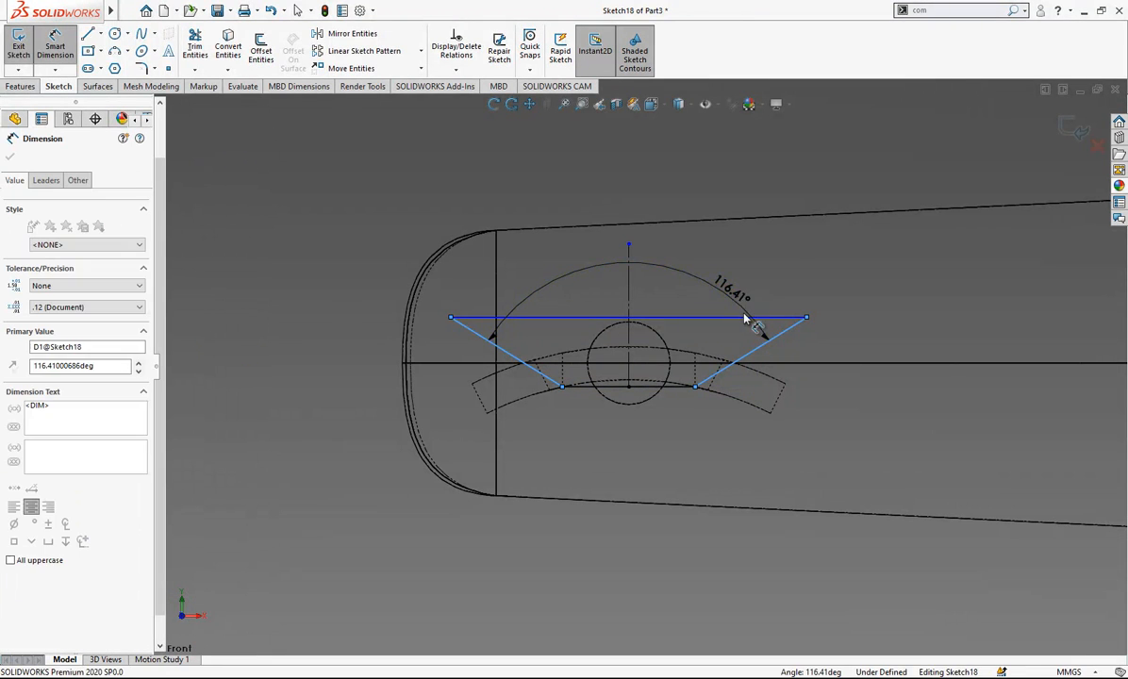
text(120)
key(Return)
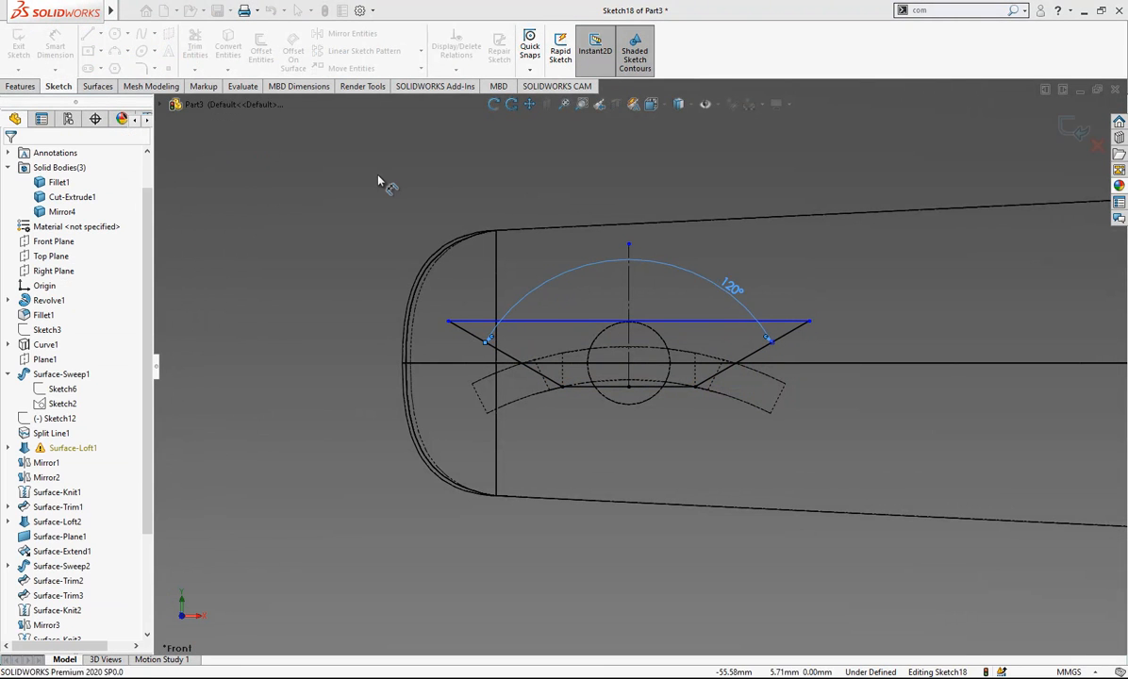
click(91, 34)
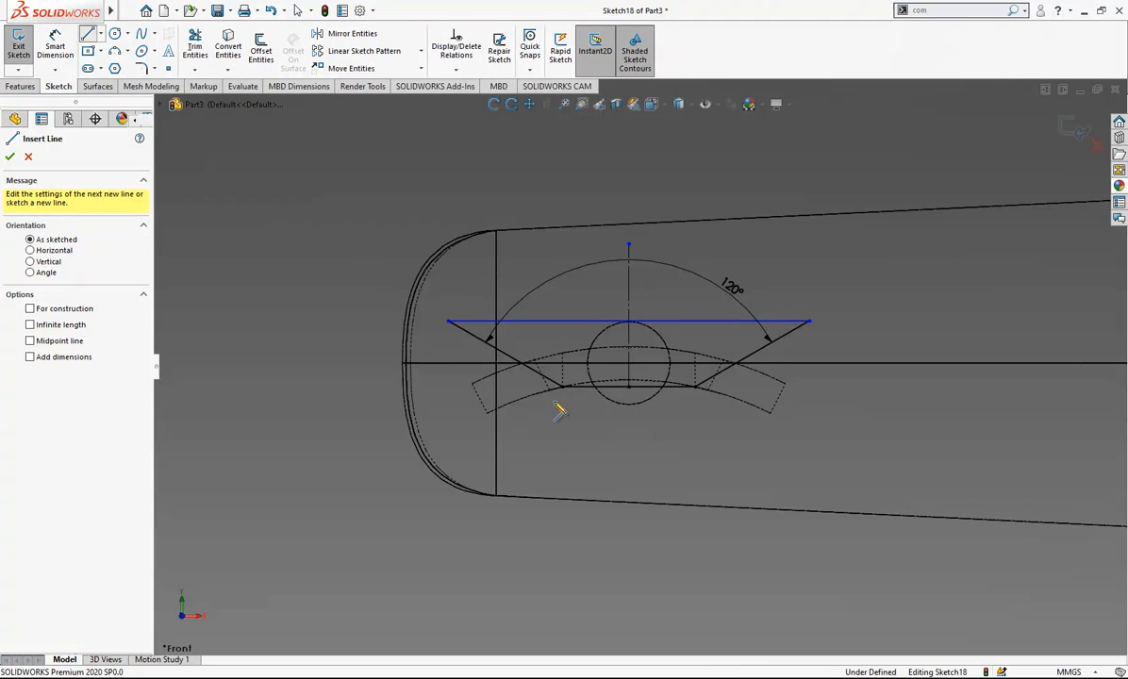
click(1059, 131)
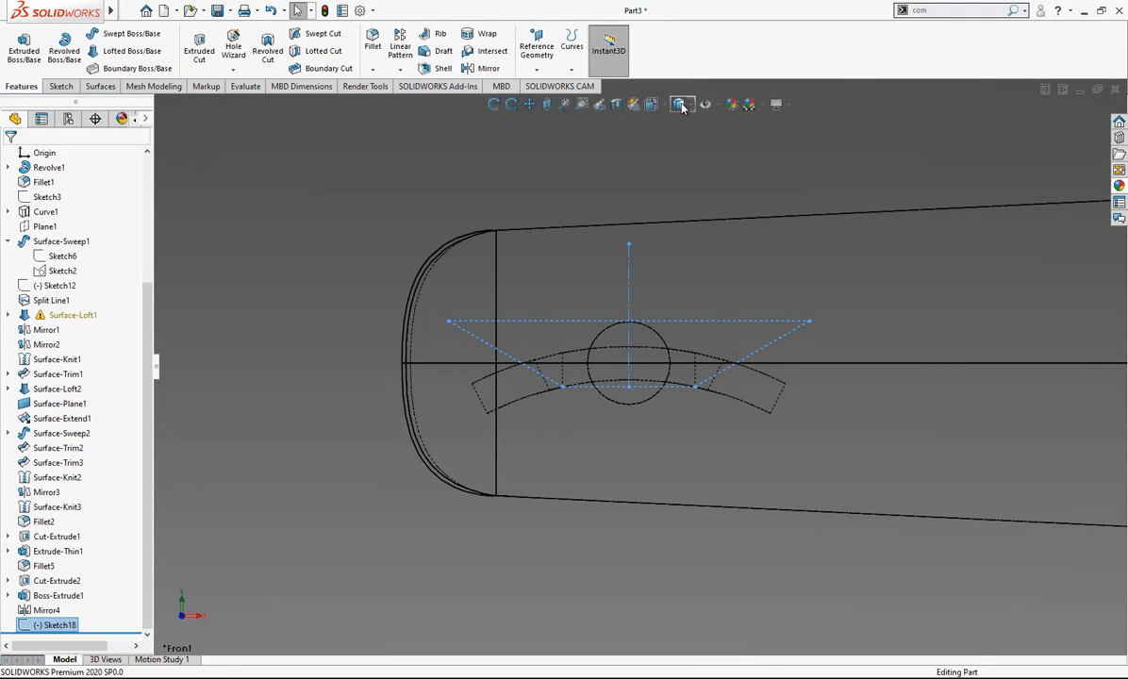
- Return to shaded display with edges and cut-extrude the profile through the blade's slot edges, mid plane, 36 mm deep
middle_drag(645, 344, 756, 436)
scroll(716, 396, up, 5)
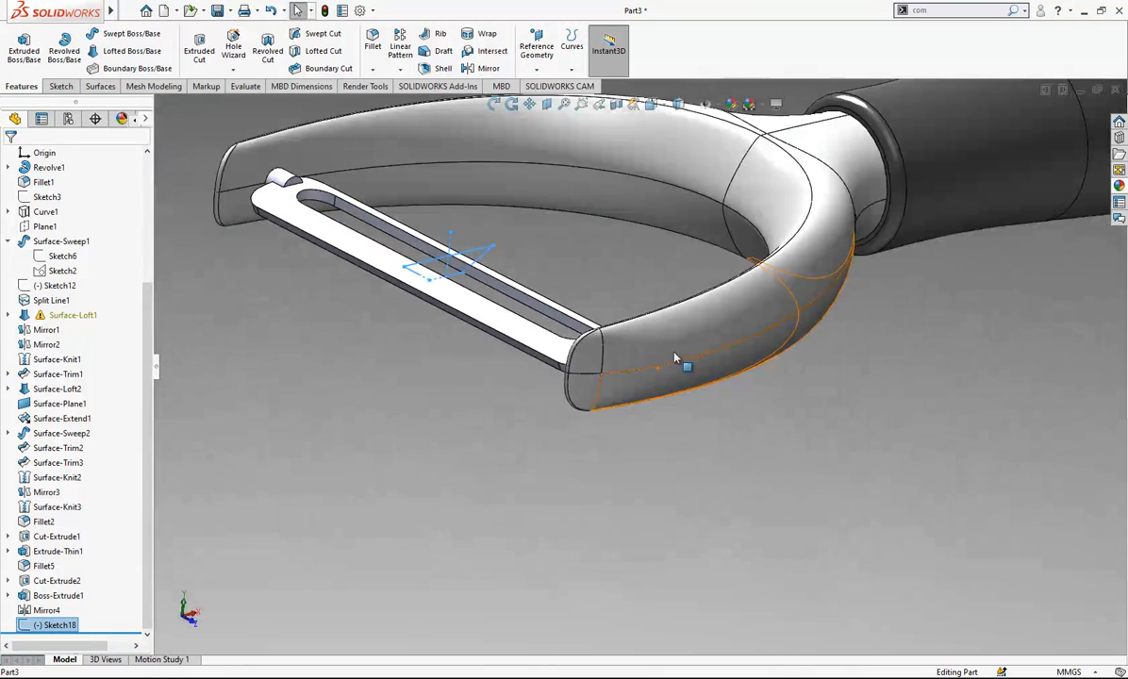
click(200, 69)
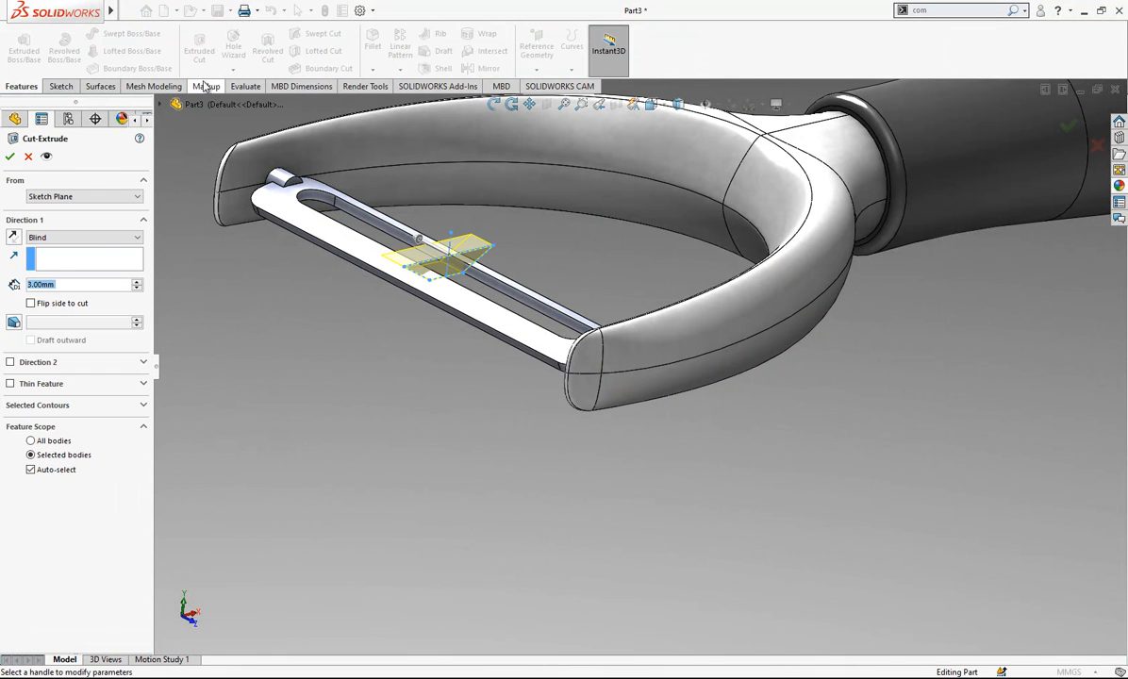
click(56, 242)
click(71, 320)
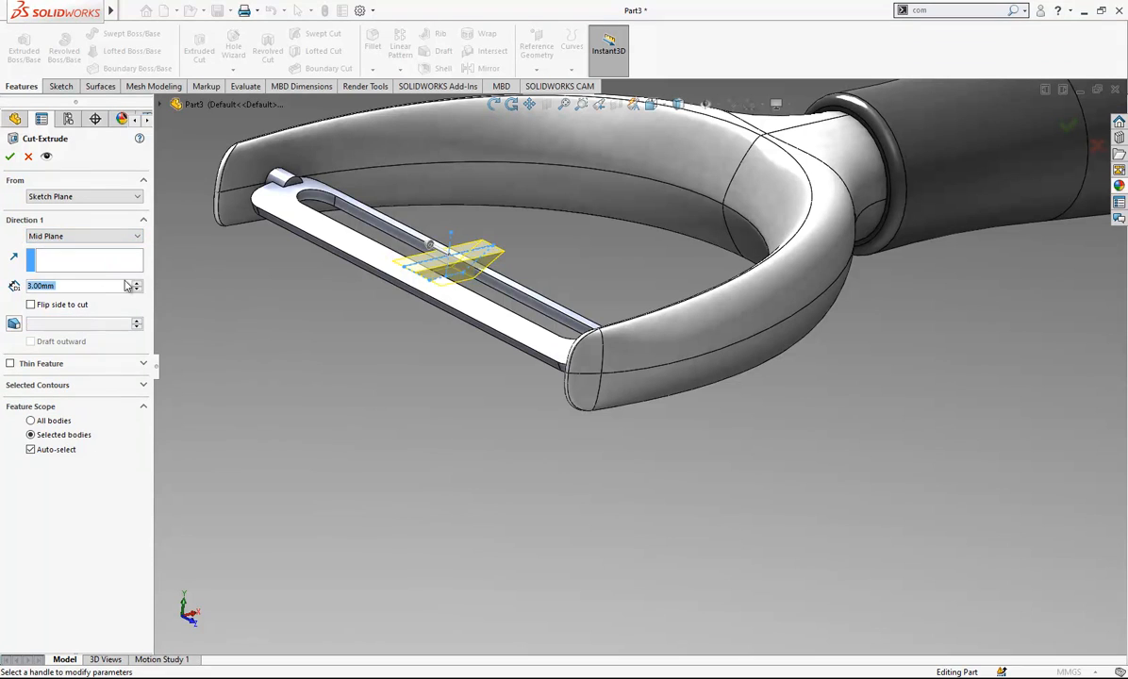
click(137, 282)
text(36)
key(Return)
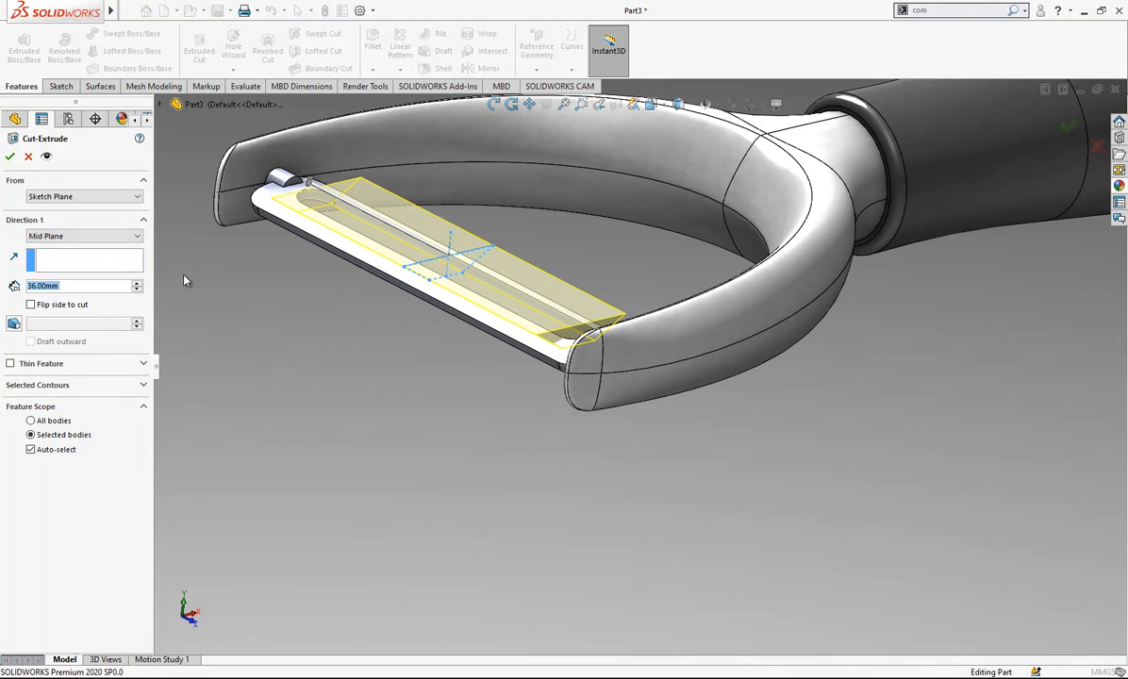
key(Return)
- Examine the new cut along the blade's slot and the blade's fit between the arms, from several angles and from the top
middle_drag(452, 277, 440, 401)
click(428, 429)
middle_drag(542, 315, 548, 252)
middle_drag(816, 310, 929, 283)
middle_drag(729, 285, 693, 126)
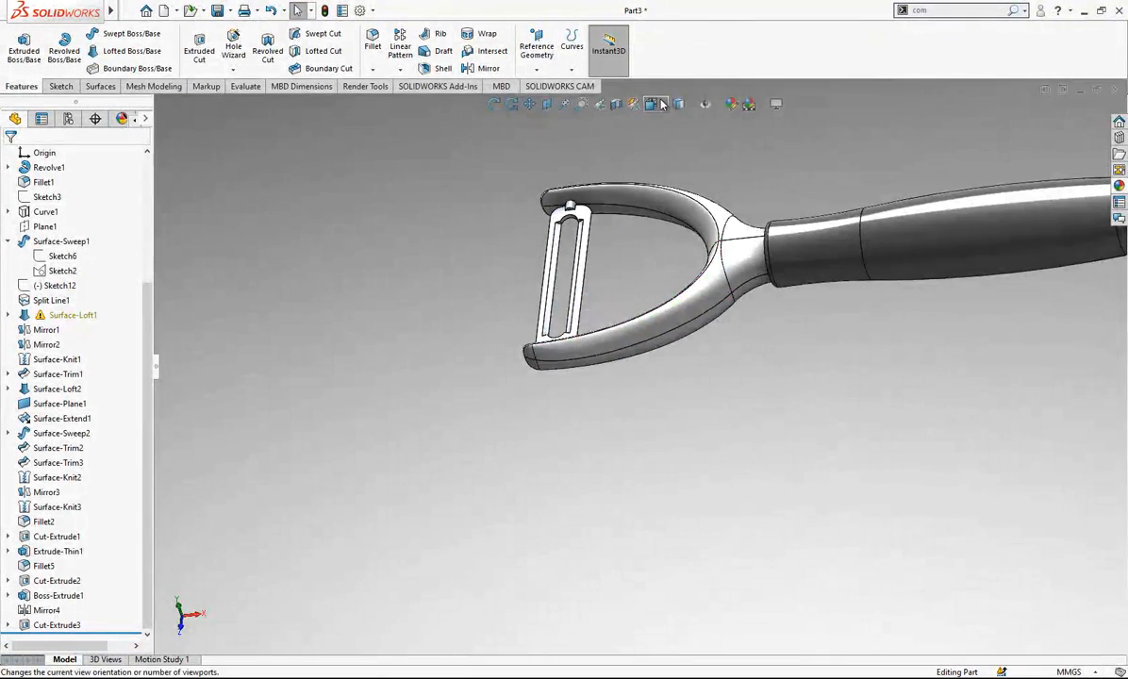
click(662, 103)
click(428, 320)
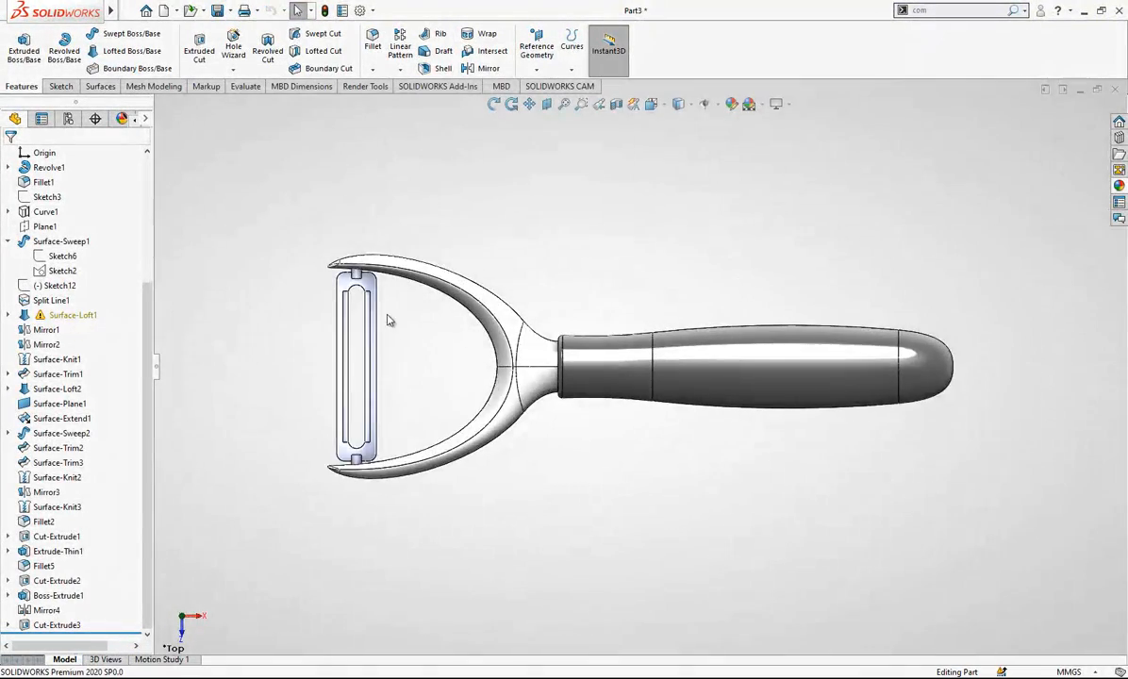
scroll(352, 227, down, 5)
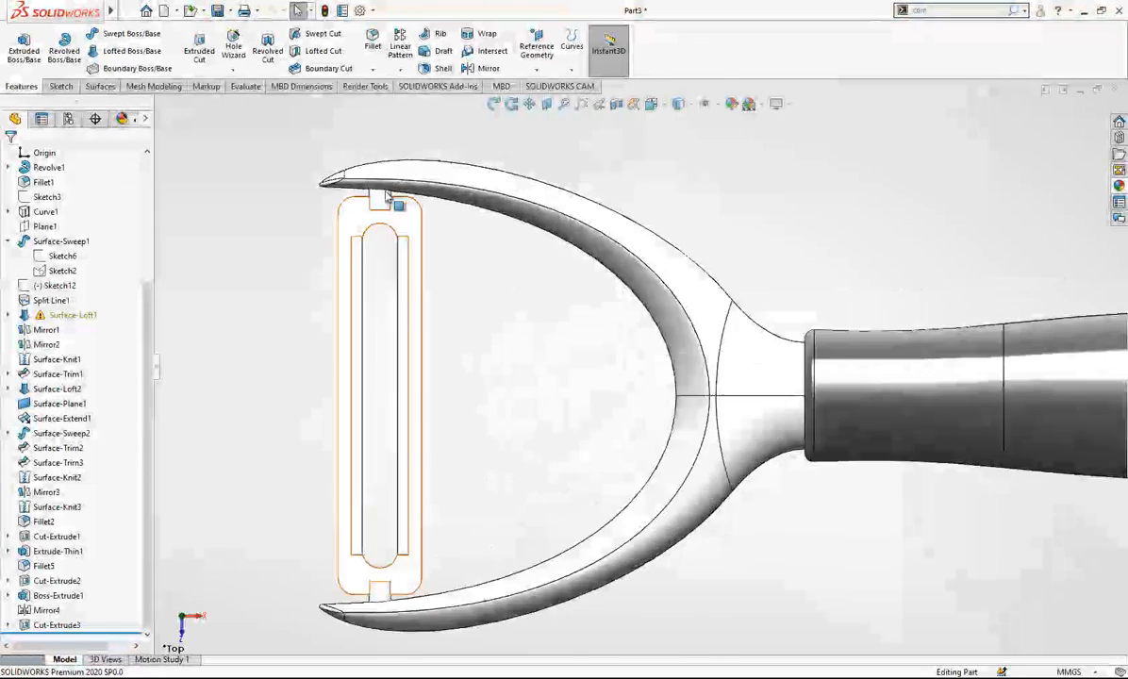
scroll(387, 195, down, 2)
scroll(700, 297, up, 5)
scroll(722, 401, down, 2)
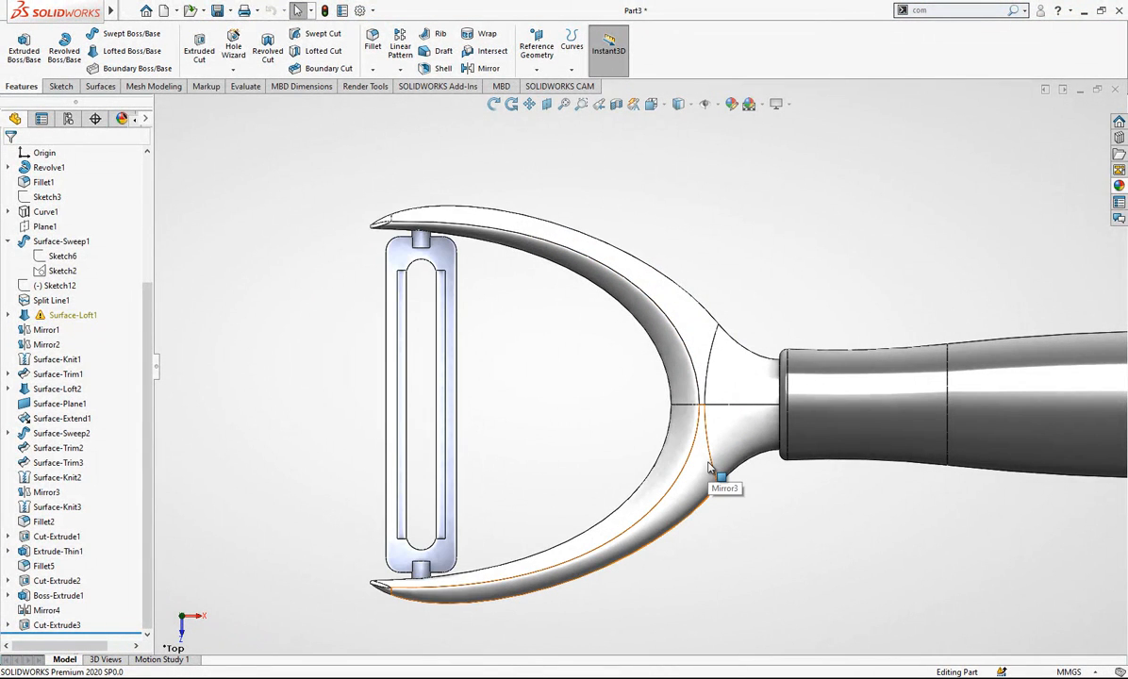
click(9, 240)
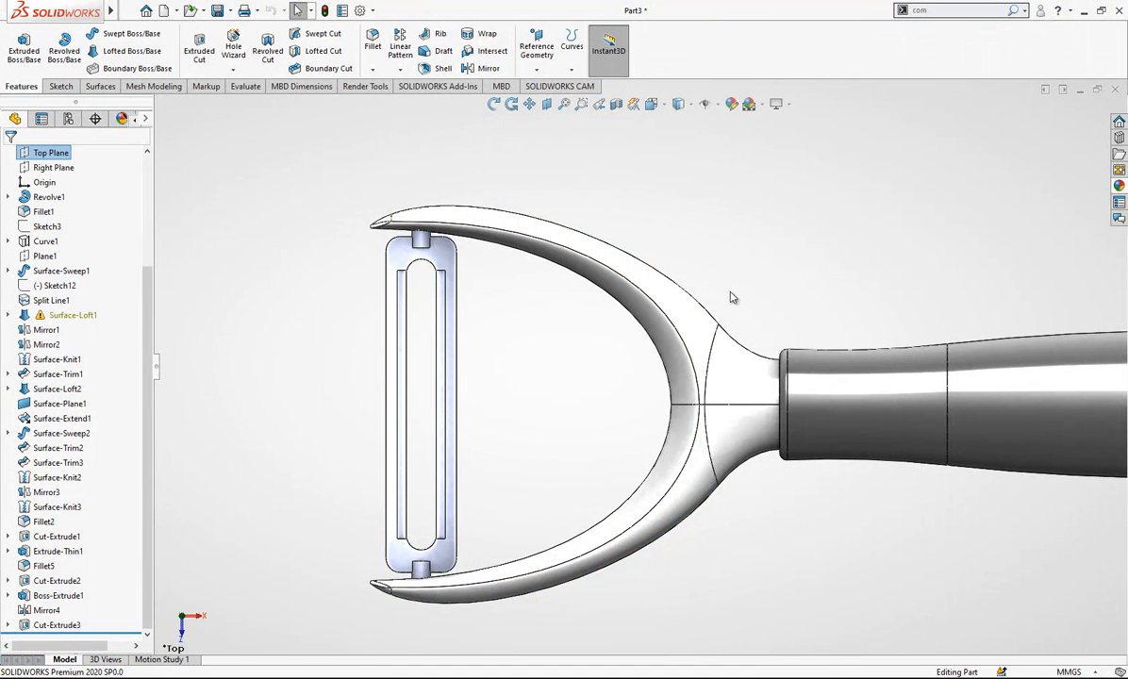
middle_drag(714, 428, 695, 471)
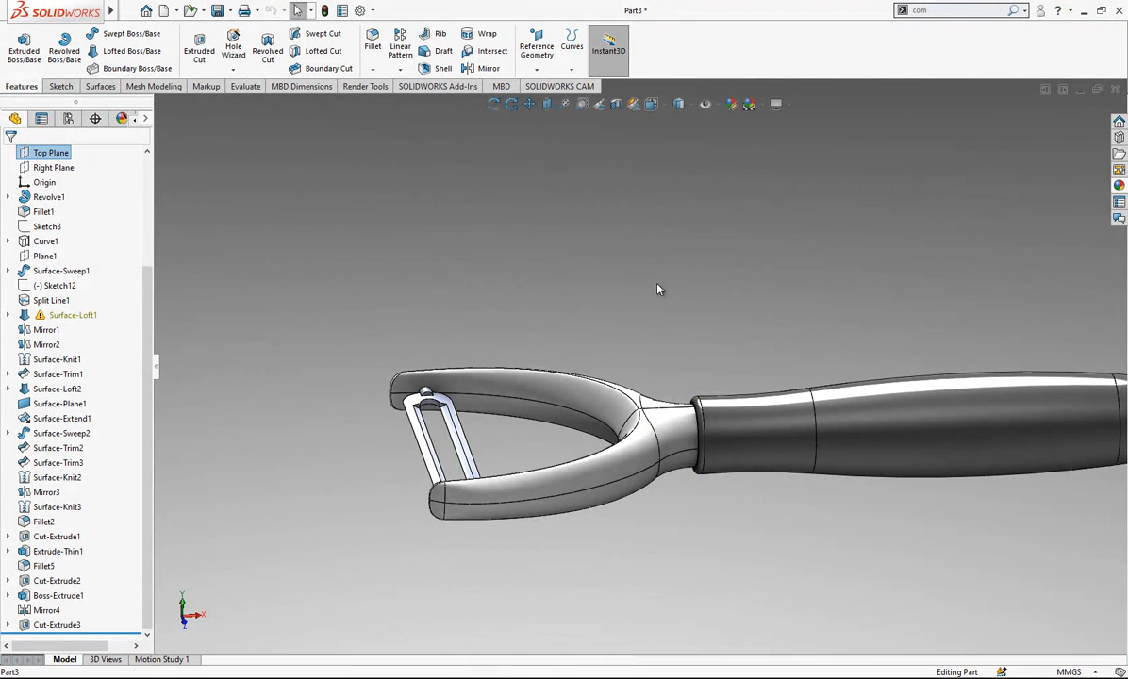